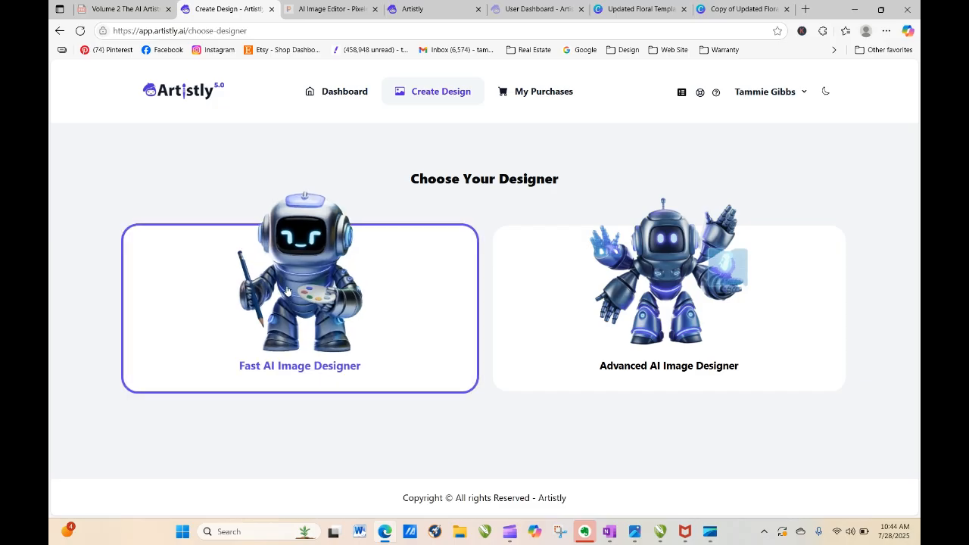
# Open the Clip Art category of the AI Design Agents in the Fast AI Image Designer
pyautogui.click(274, 282)
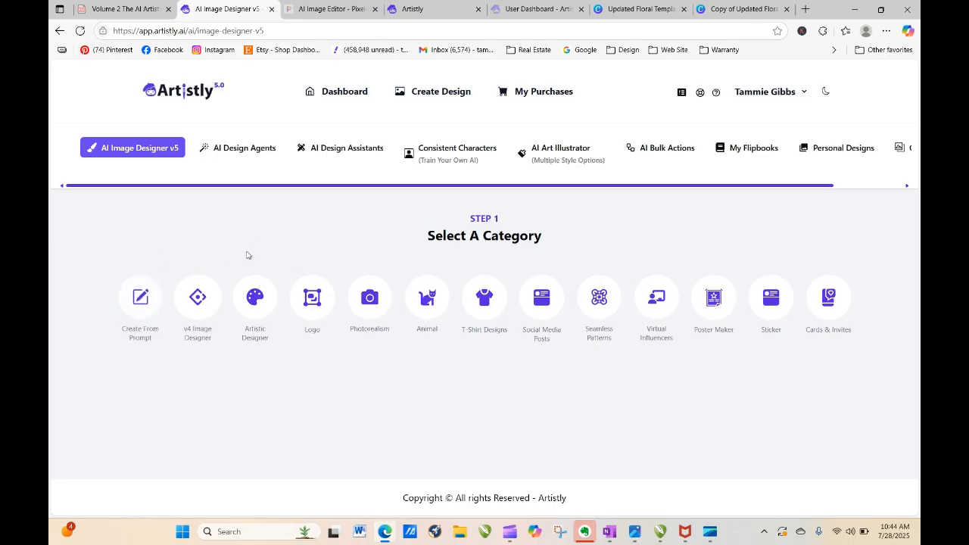
pyautogui.click(239, 150)
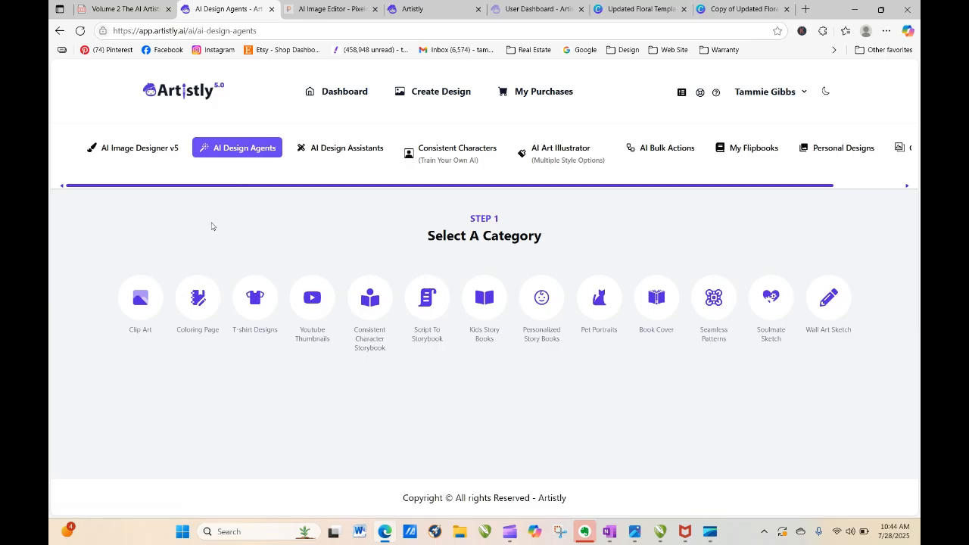
pyautogui.click(140, 296)
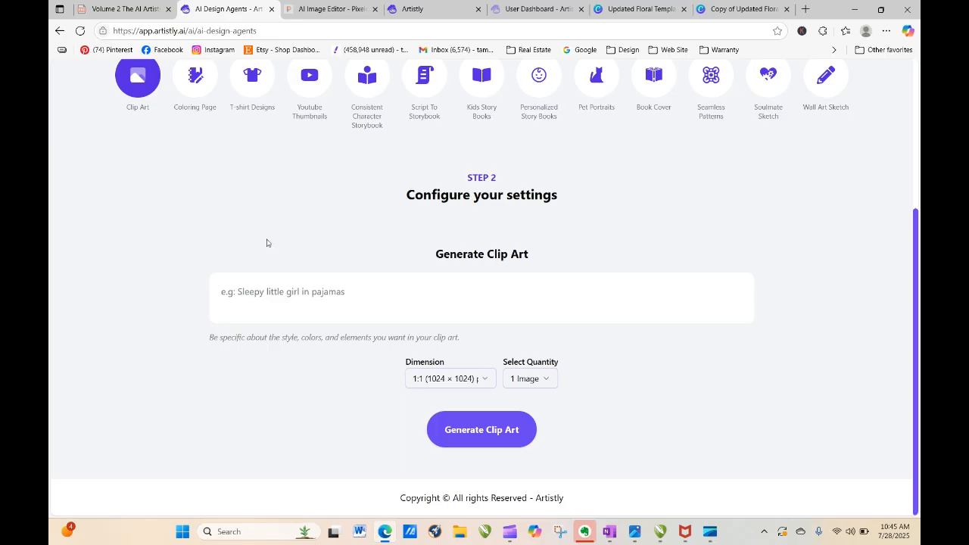
# Look through the available image quantities and dimensions for clip art without changing either setting
pyautogui.click(531, 381)
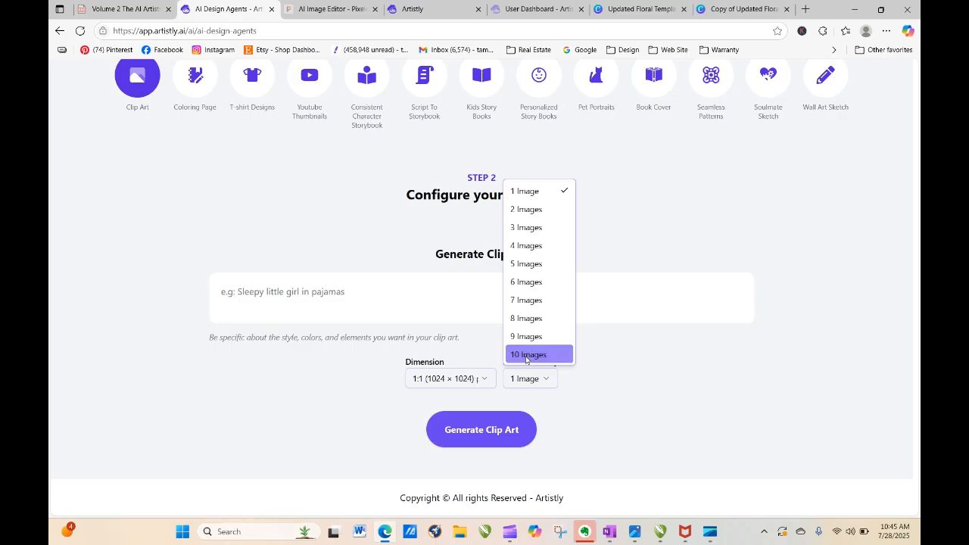
pyautogui.click(467, 385)
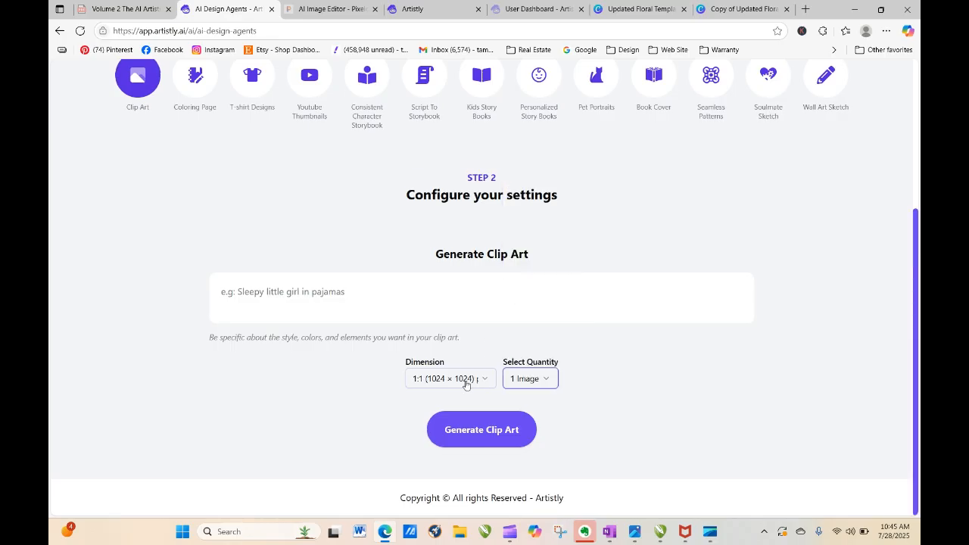
pyautogui.click(466, 379)
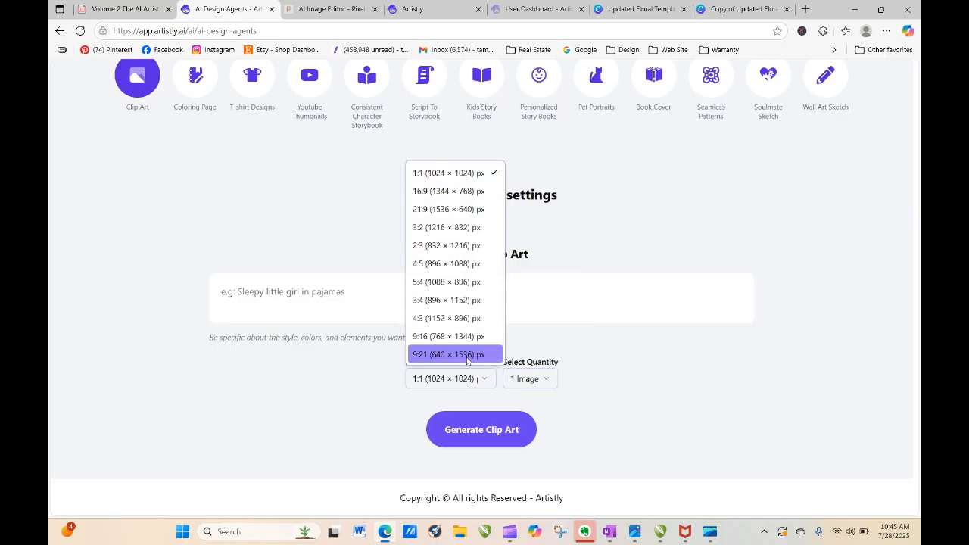
pyautogui.click(684, 378)
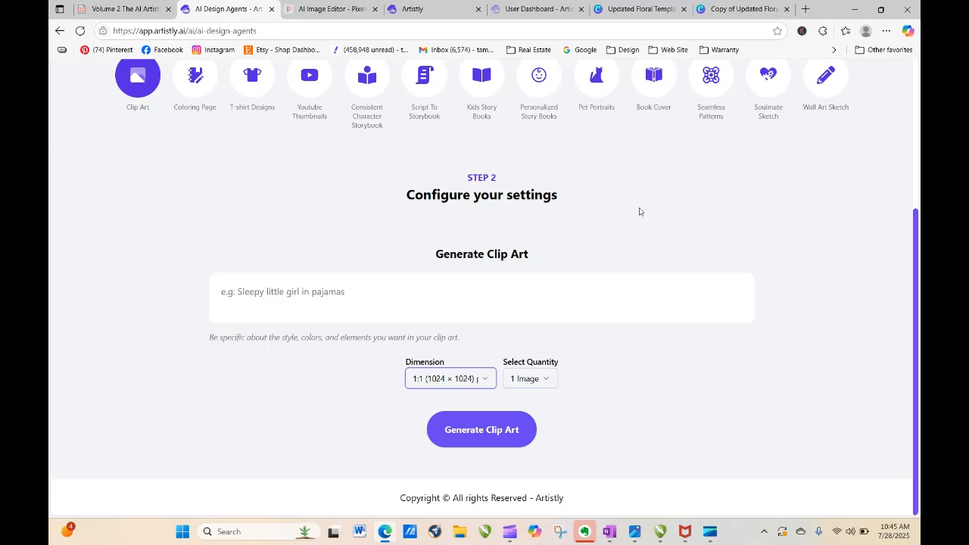
# From the browser tab with the pumpkin project, go through the Fast AI Image Designer to the Personal Designs gallery
pyautogui.click(432, 11)
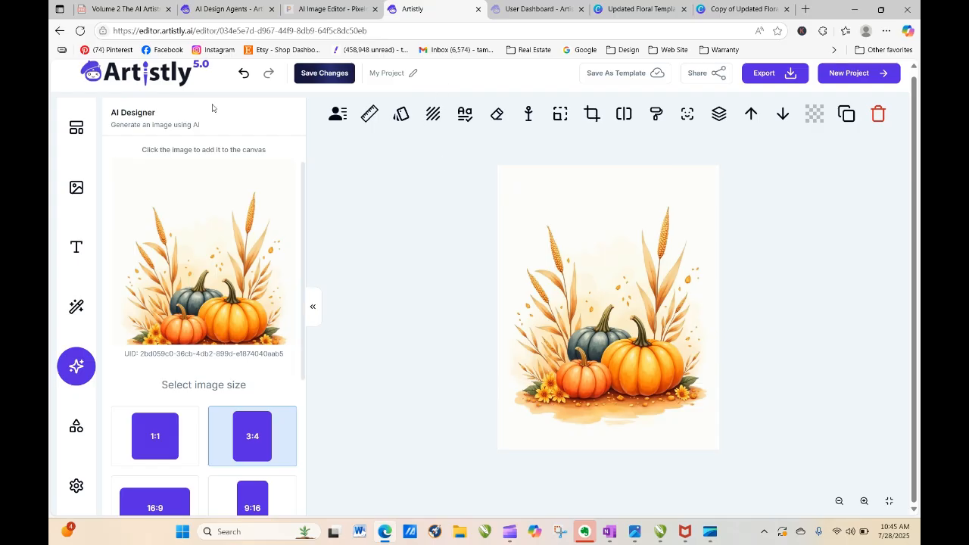
pyautogui.click(193, 76)
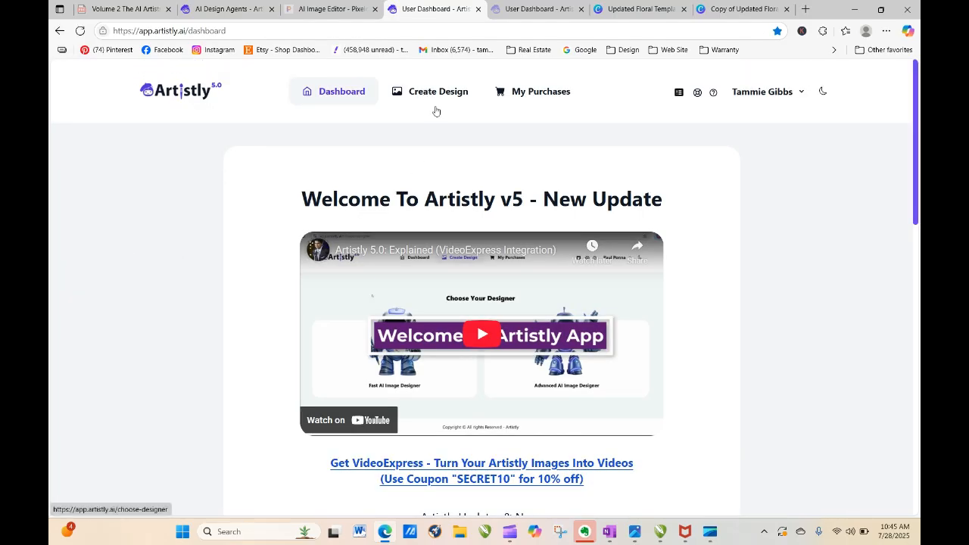
pyautogui.click(426, 95)
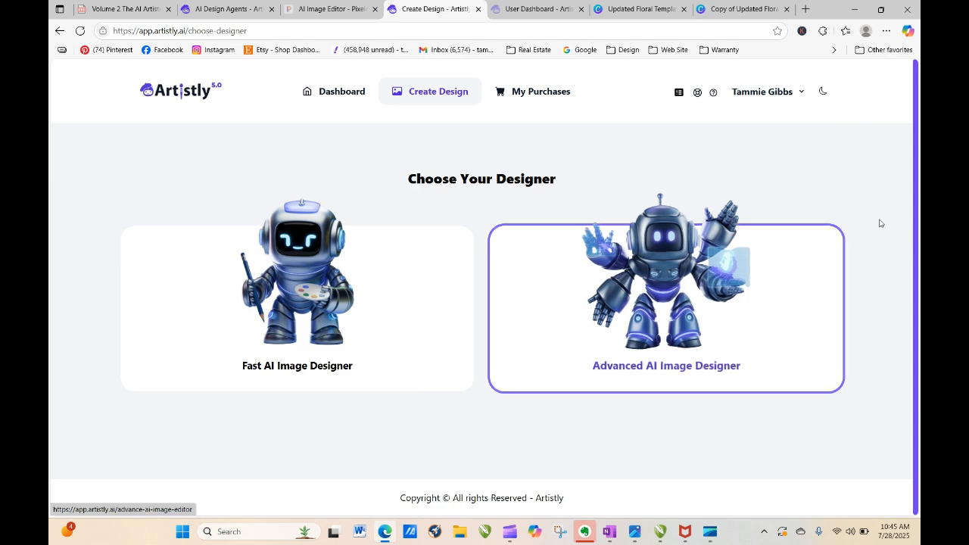
pyautogui.click(362, 325)
pyautogui.click(840, 150)
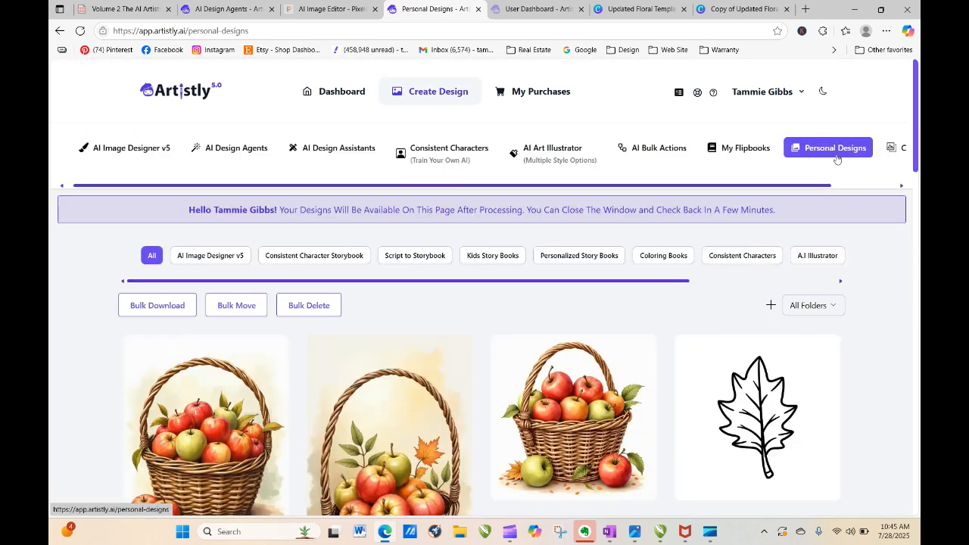
# Copy the full design prompt of the harvest arrangement with the blue pumpkin and wheat, and close its details
pyautogui.moveTo(914, 97); pyautogui.dragTo(919, 462)
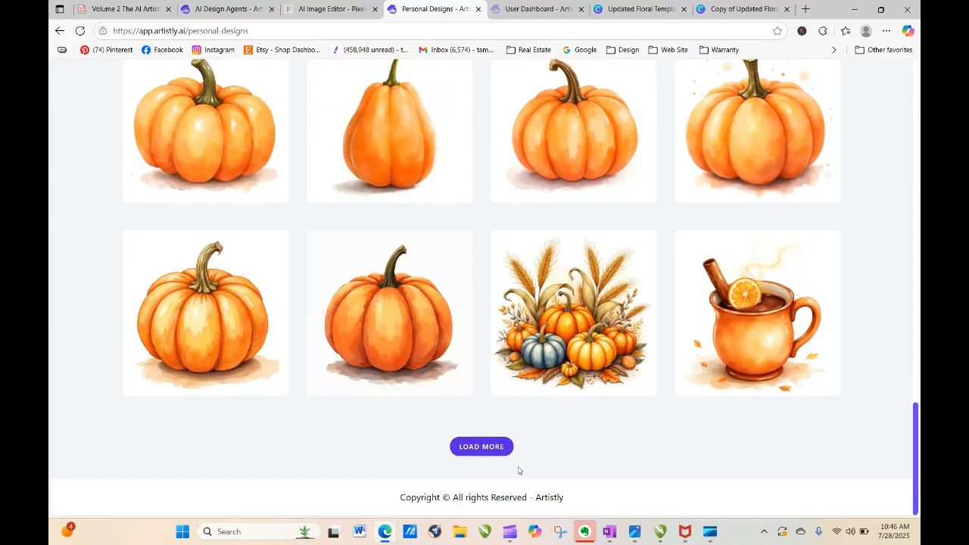
pyautogui.moveTo(537, 335)
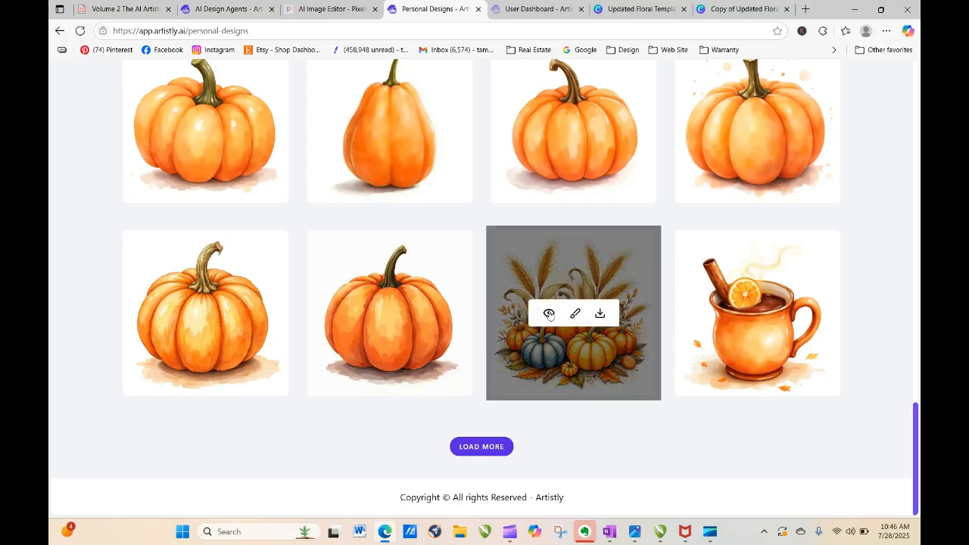
pyautogui.click(549, 312)
pyautogui.moveTo(245, 477); pyautogui.dragTo(540, 511)
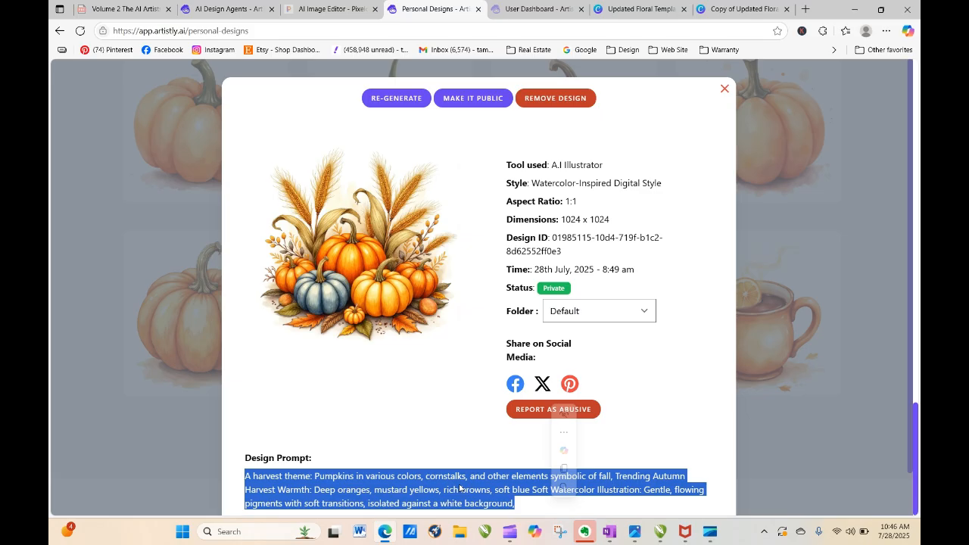
pyautogui.rightClick(461, 488)
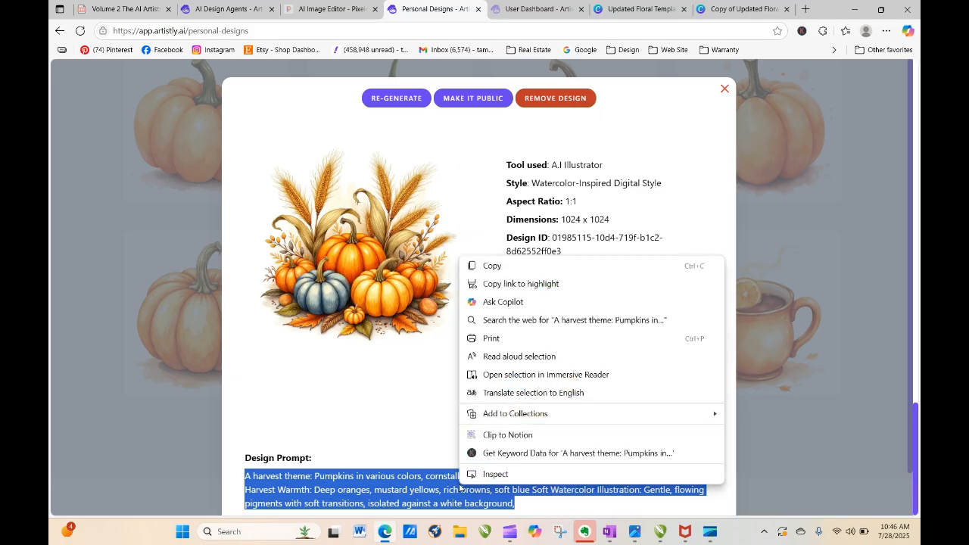
pyautogui.click(492, 265)
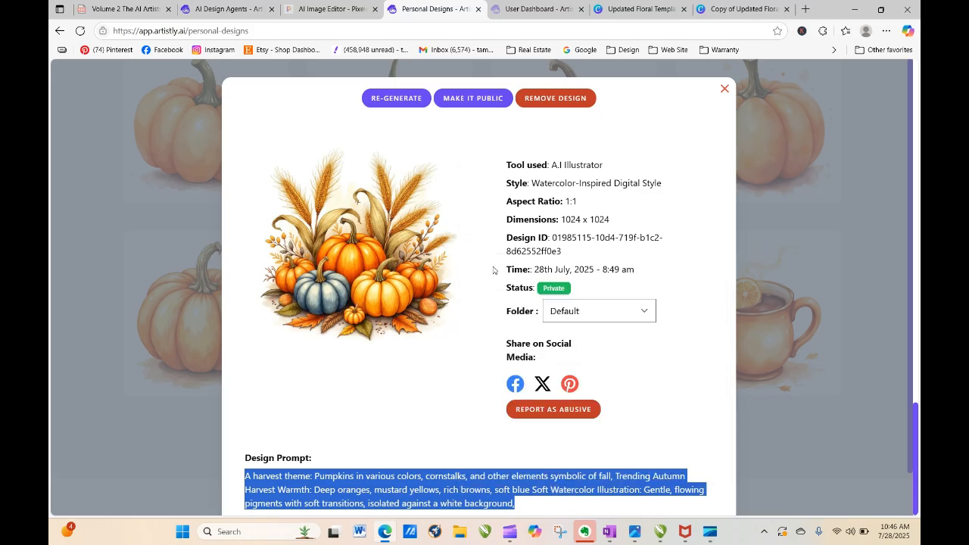
pyautogui.click(725, 89)
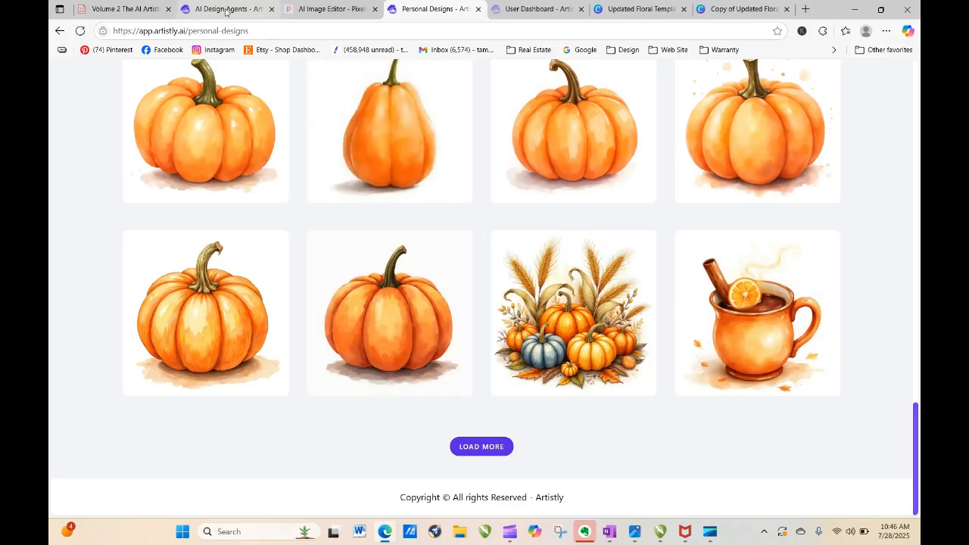
# Back in the AI Design Agents browser tab, paste the copied harvest theme prompt as the clip art description
pyautogui.click(225, 10)
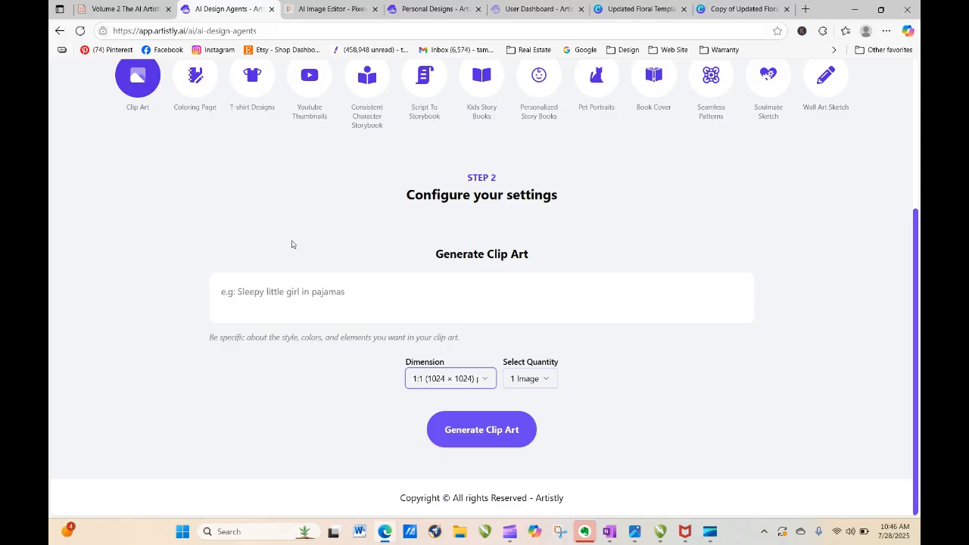
pyautogui.click(250, 304)
pyautogui.rightClick(248, 296)
pyautogui.click(274, 407)
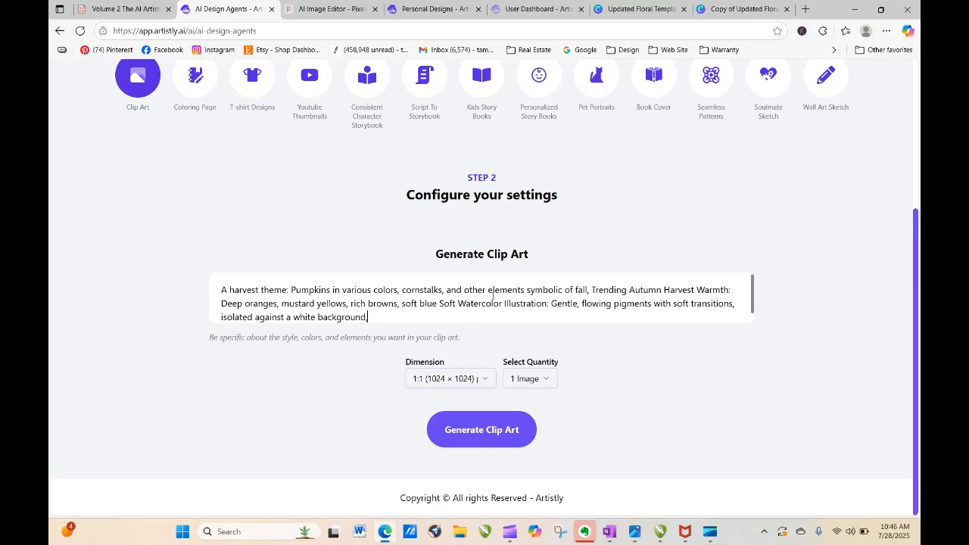
# Set the quantity to 5 images and generate the clip art
pyautogui.click(549, 382)
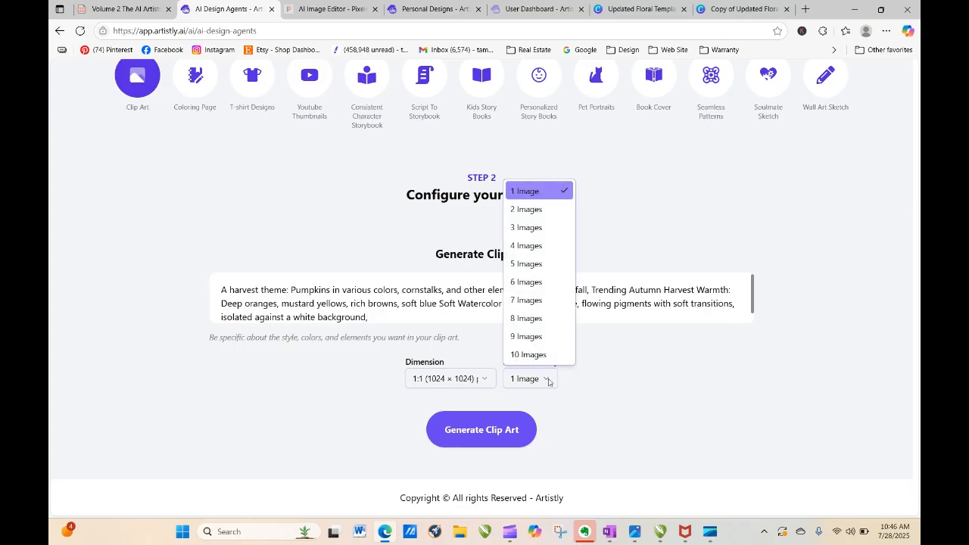
pyautogui.click(540, 265)
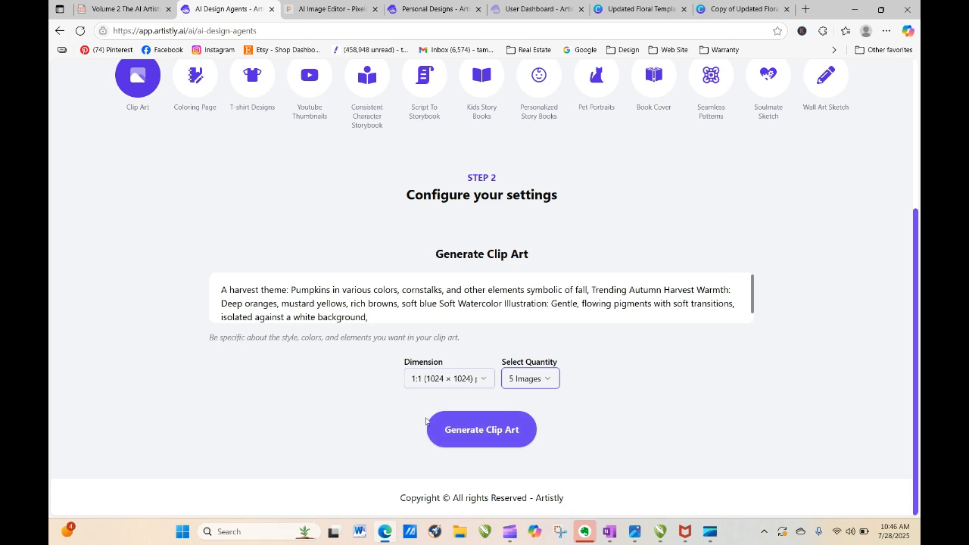
pyautogui.click(463, 441)
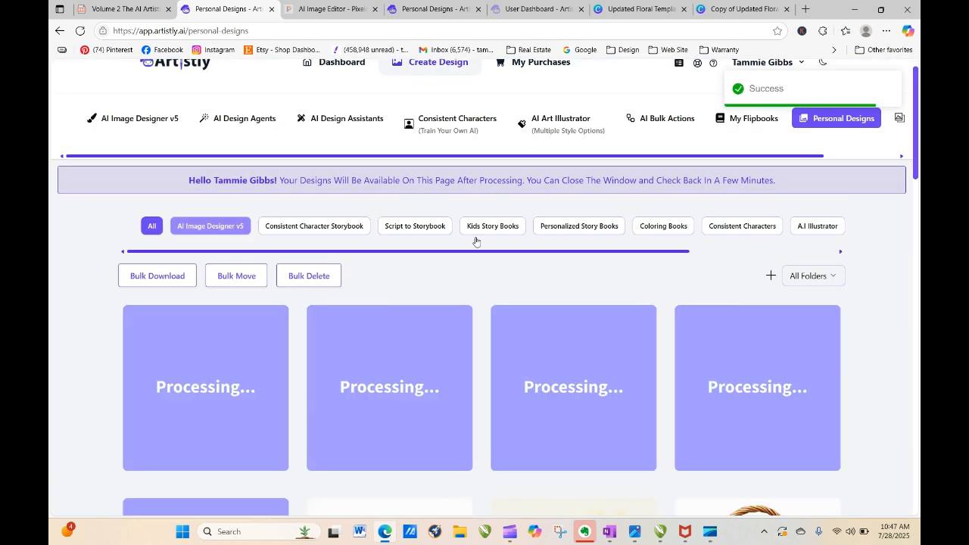
# Reload the Personal Designs page and look over the newly generated harvest clip art images
pyautogui.scroll(-2, 917, 155)
pyautogui.moveTo(918, 154); pyautogui.dragTo(919, 183)
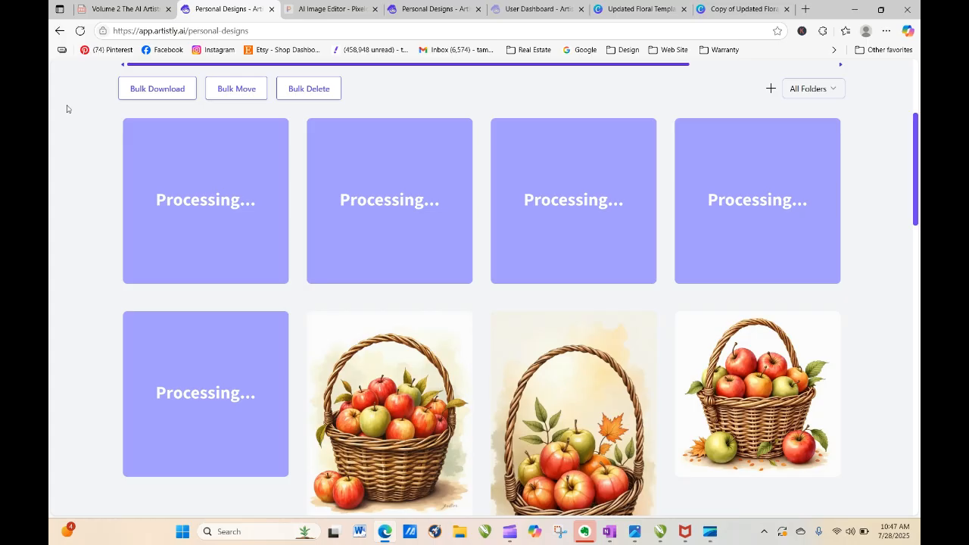
pyautogui.click(80, 31)
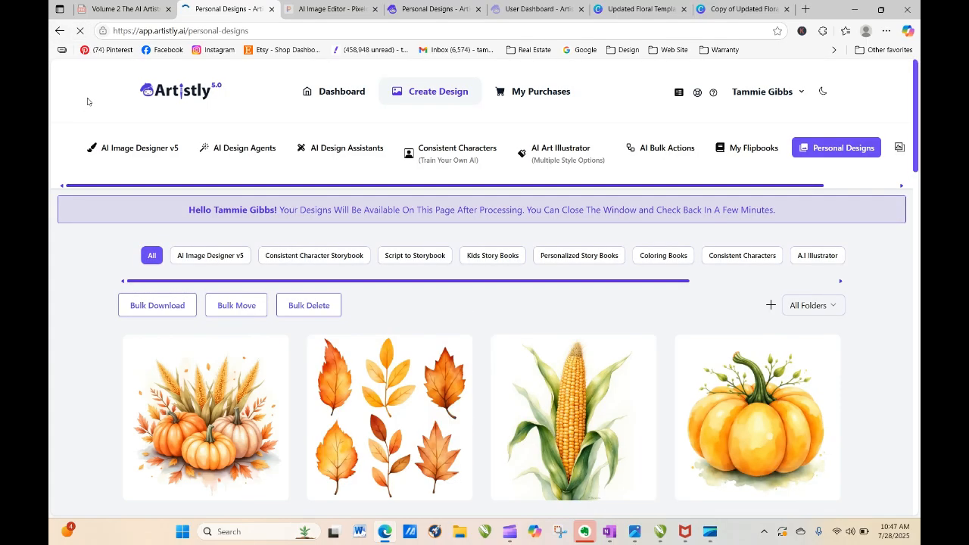
pyautogui.moveTo(917, 76); pyautogui.dragTo(917, 132)
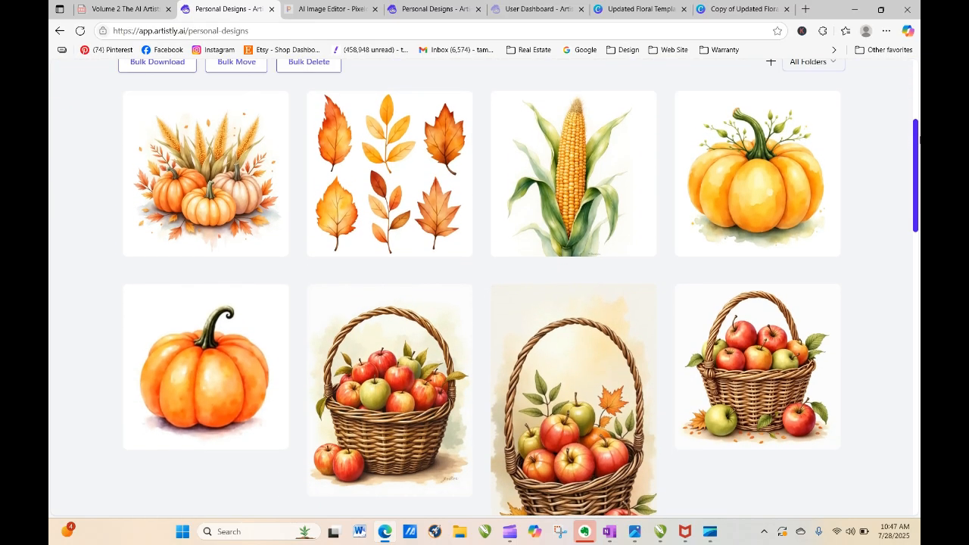
pyautogui.moveTo(189, 174)
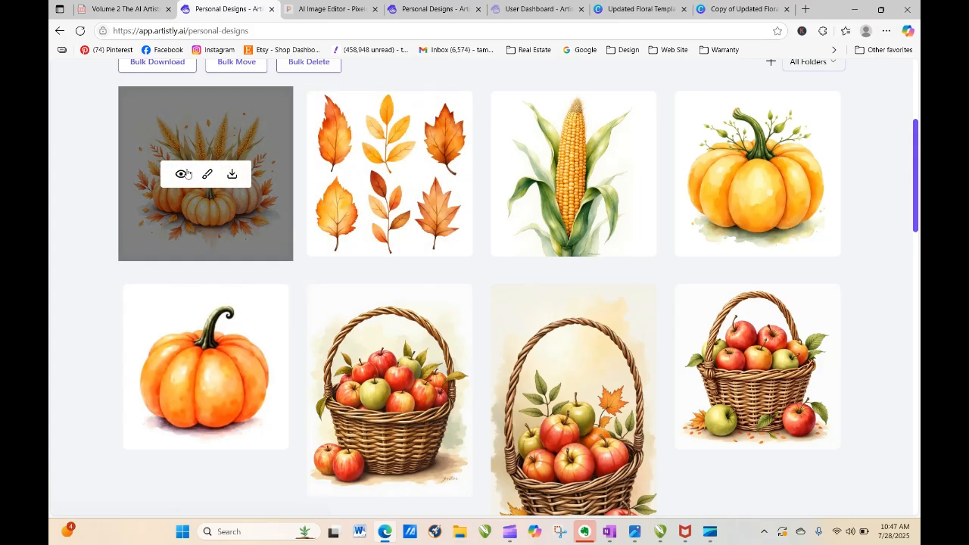
pyautogui.moveTo(717, 164)
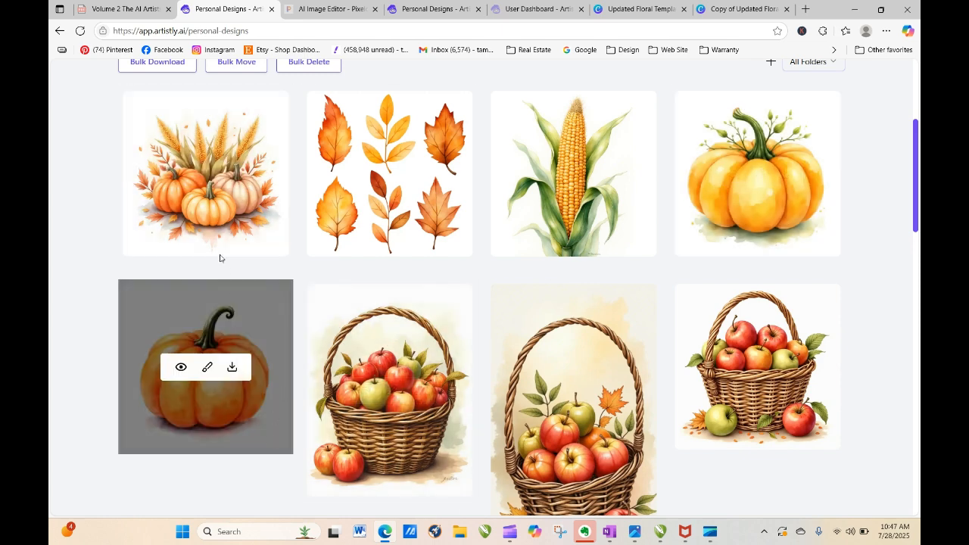
# View the details and design prompt of the new clip art with three pumpkins and cornstalks, and close them
pyautogui.moveTo(230, 174)
pyautogui.click(181, 175)
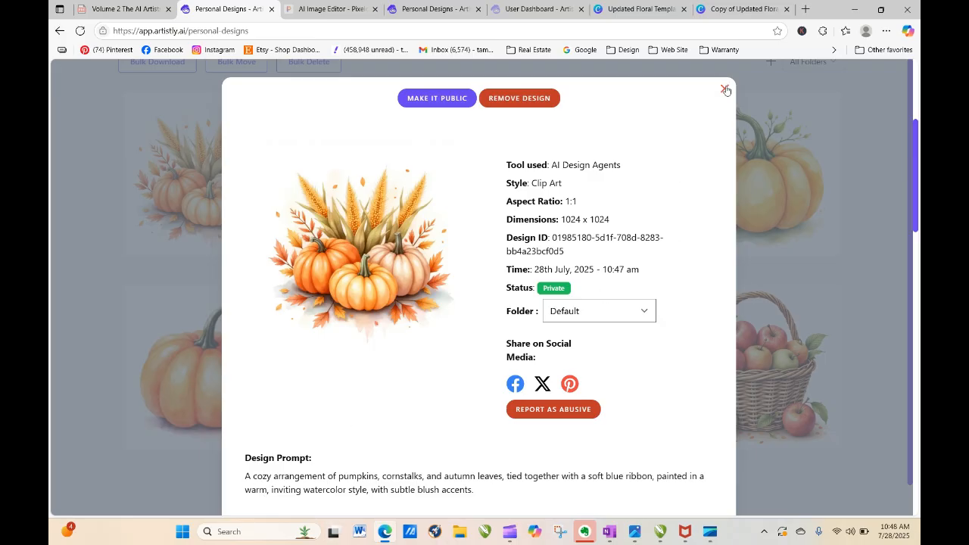
pyautogui.click(725, 89)
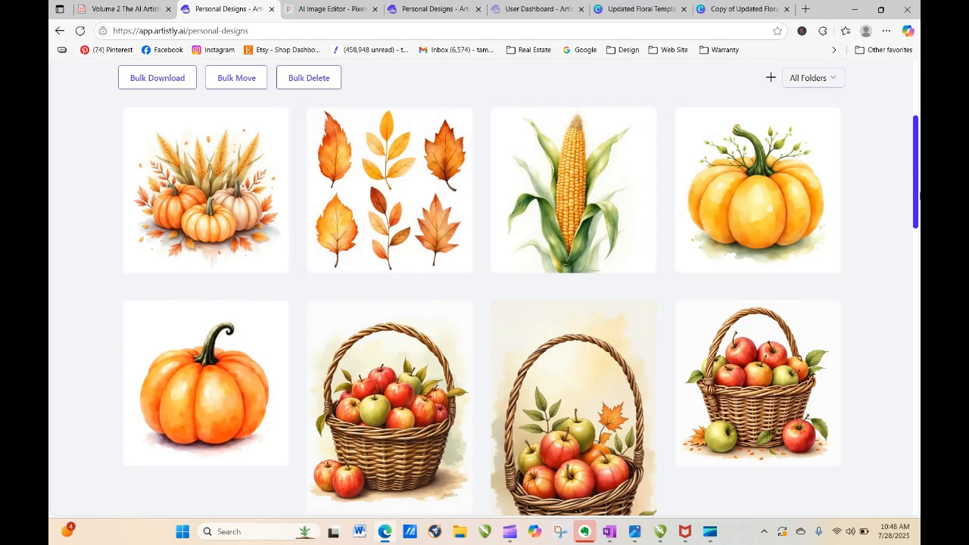
# Return to the Clip Art category of the AI Design Agents and paste the same harvest theme prompt
pyautogui.scroll(3, 917, 195)
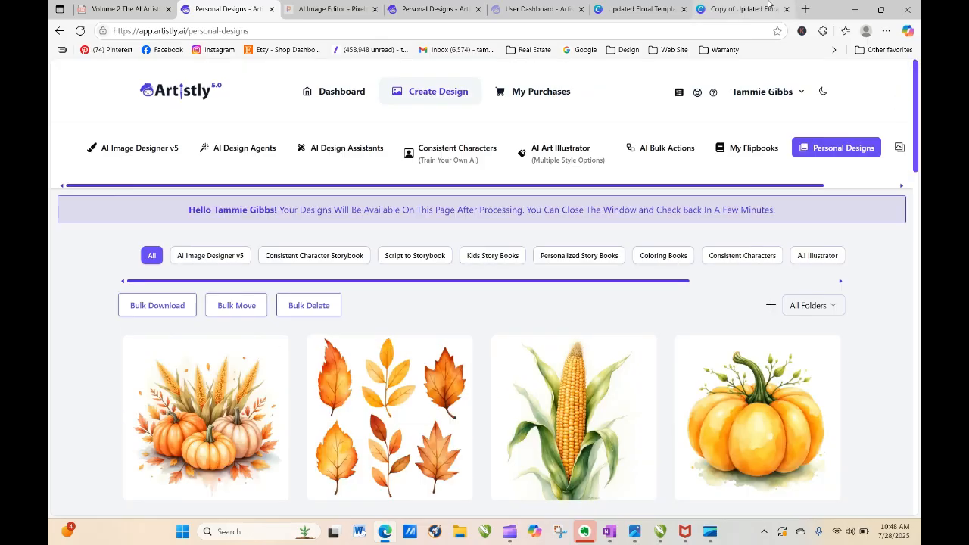
pyautogui.click(225, 151)
pyautogui.click(140, 300)
pyautogui.scroll(-3, 144, 305)
pyautogui.rightClick(299, 288)
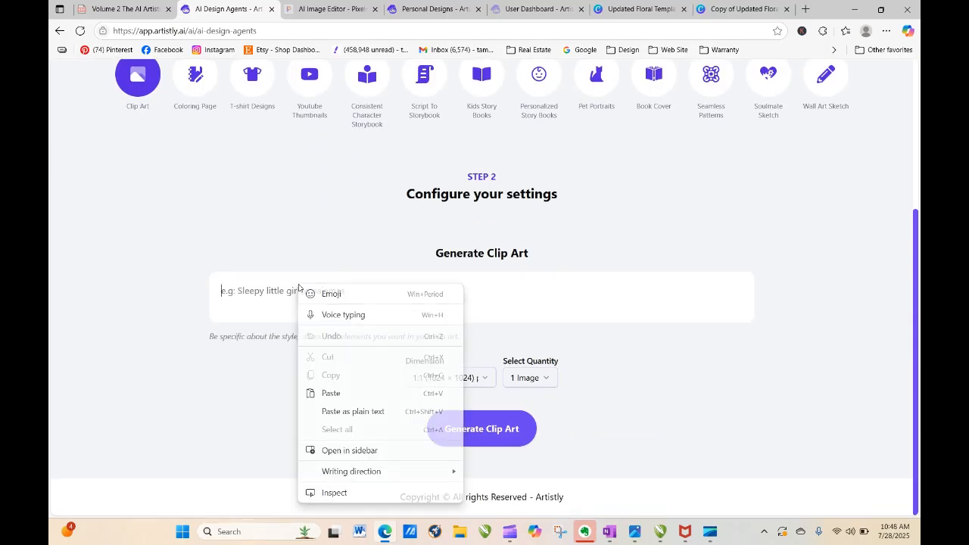
pyautogui.click(331, 393)
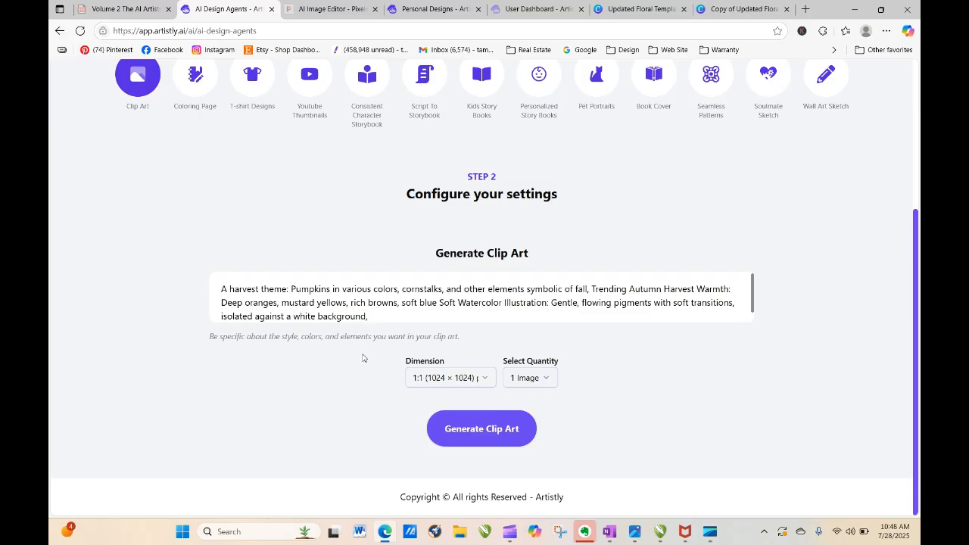
# Set the quantity to 10 images and generate another batch of clip art
pyautogui.click(530, 380)
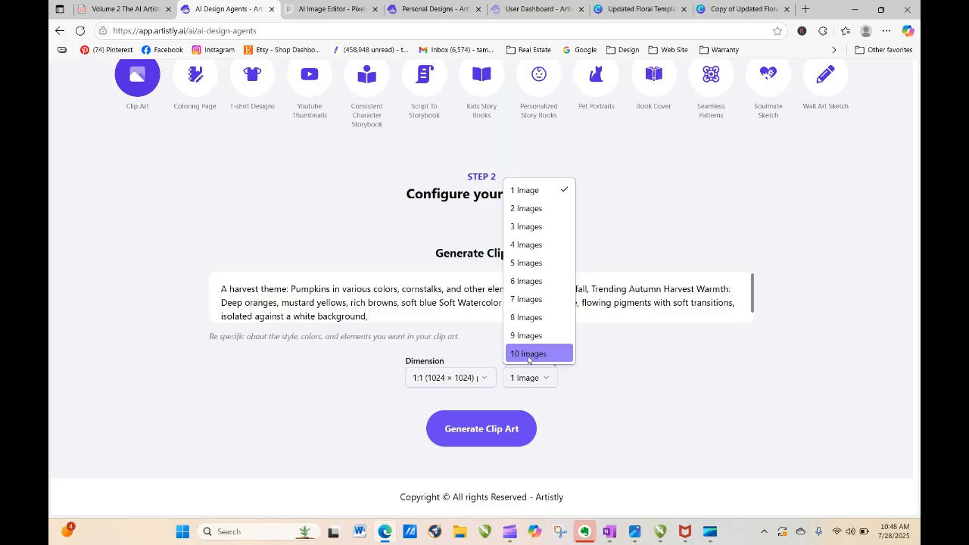
pyautogui.click(528, 354)
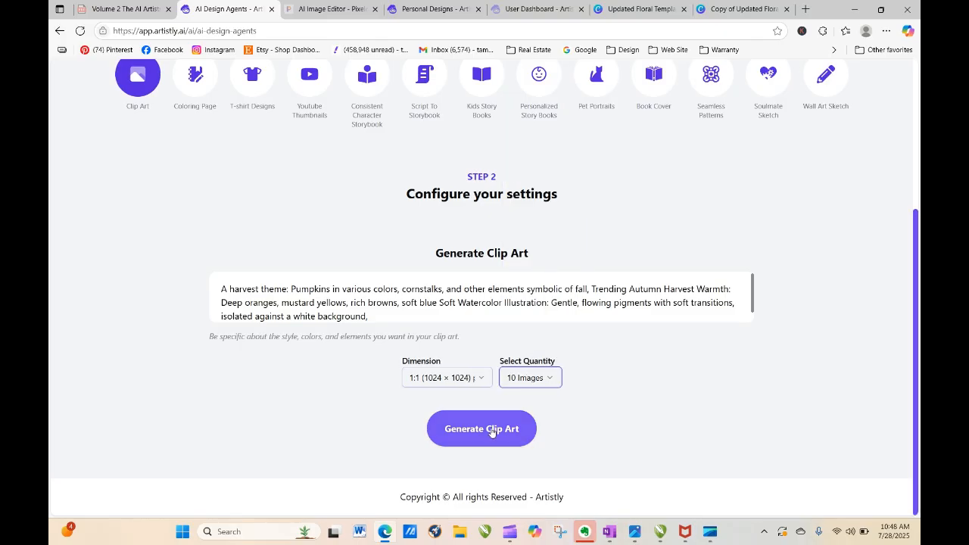
pyautogui.click(489, 429)
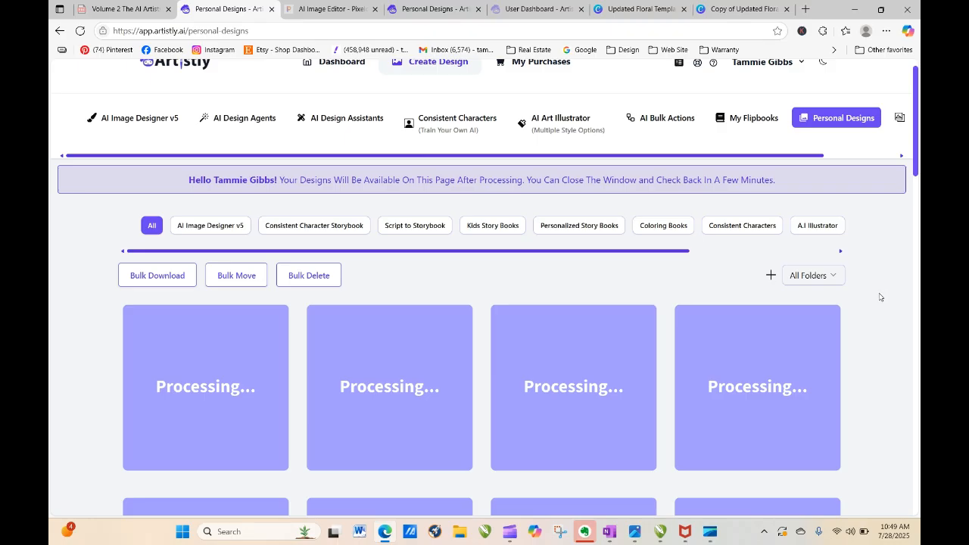
# Reload the Personal Designs page and look over the second batch of harvest clip art
pyautogui.moveTo(611, 323)
pyautogui.click(80, 33)
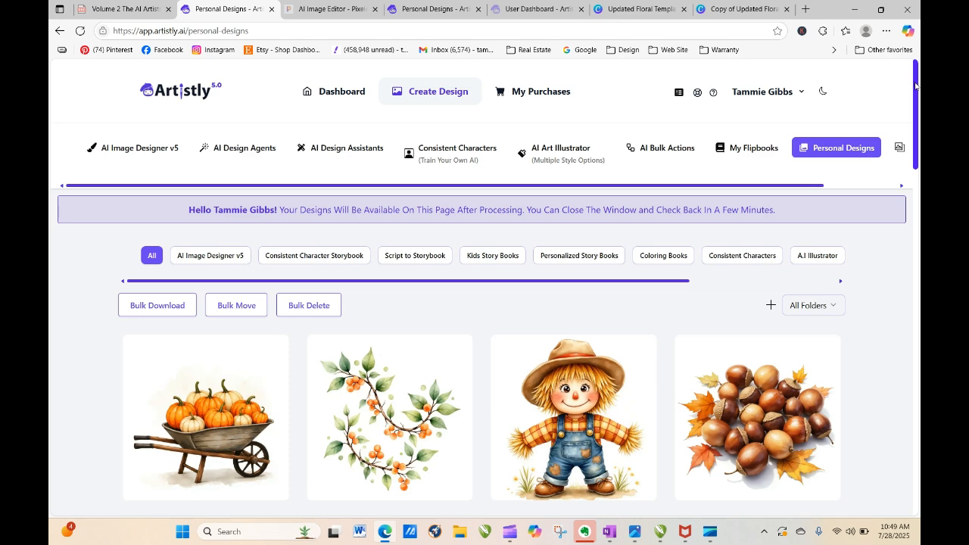
pyautogui.scroll(-3, 919, 139)
pyautogui.scroll(-1, 918, 140)
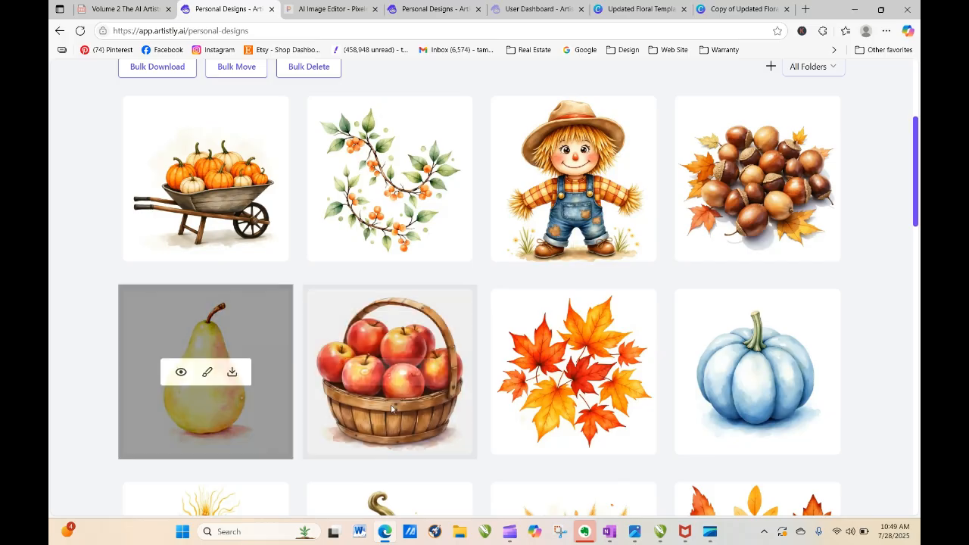
pyautogui.moveTo(917, 182); pyautogui.dragTo(894, 119)
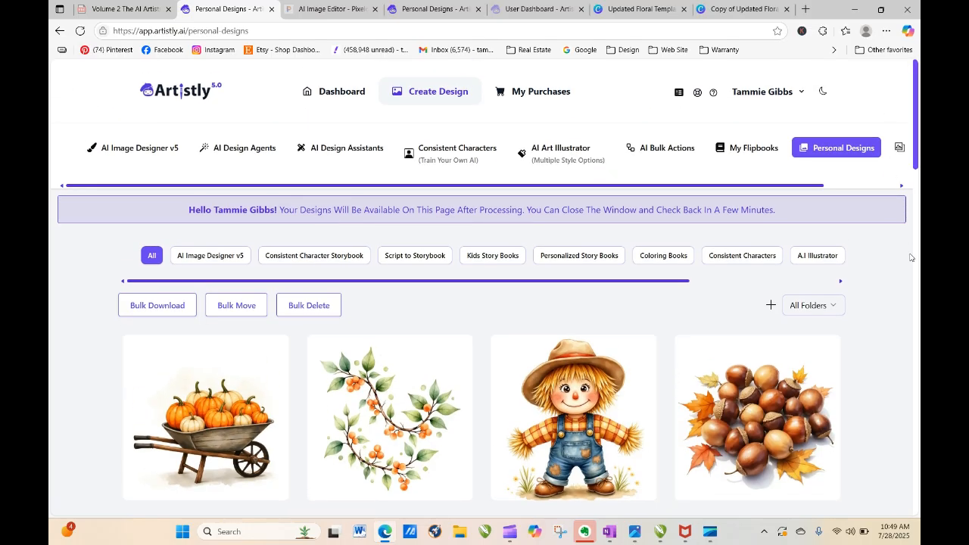
pyautogui.moveTo(217, 365)
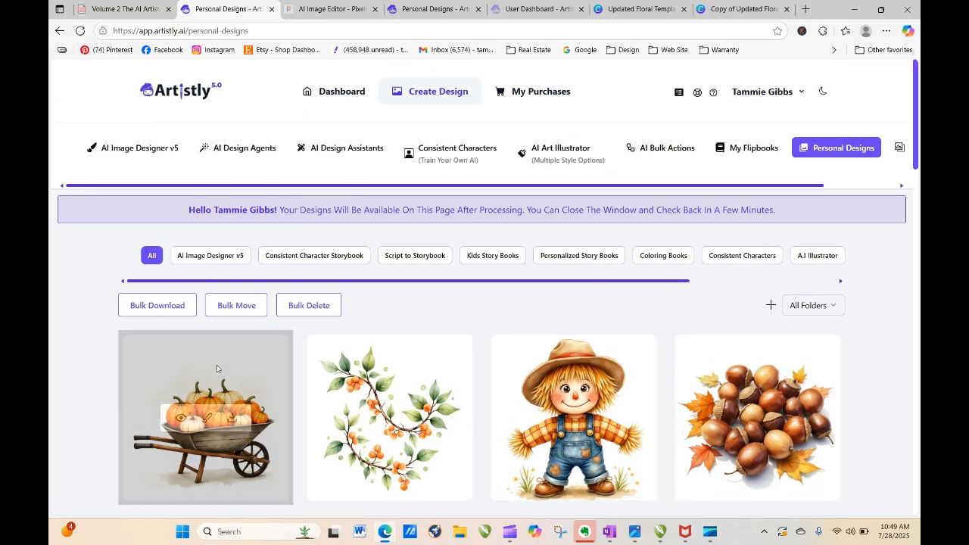
pyautogui.click(148, 305)
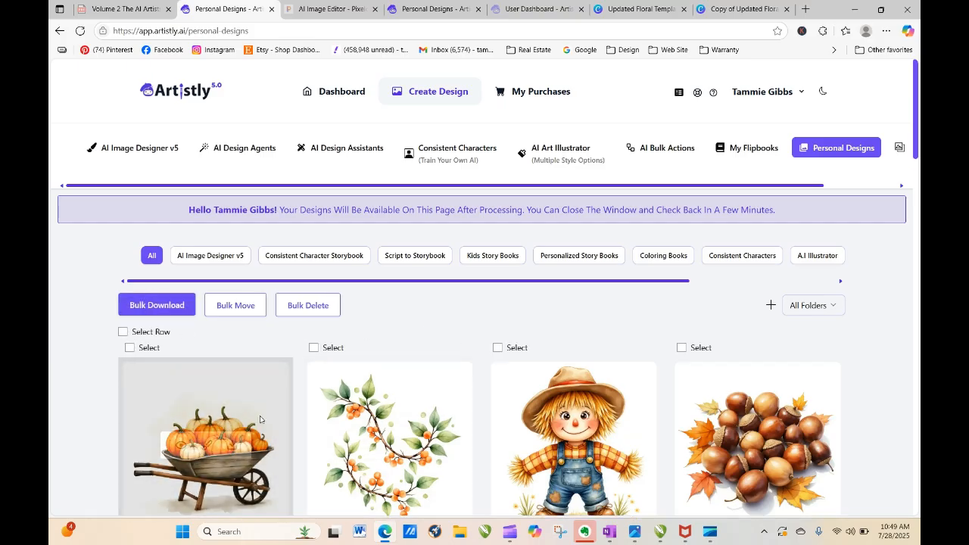
pyautogui.moveTo(916, 162); pyautogui.dragTo(896, 70)
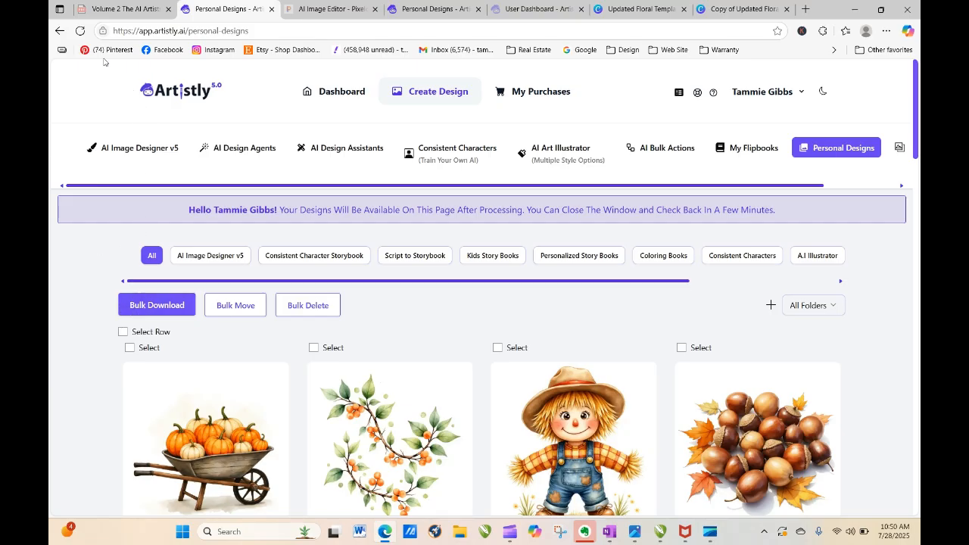
pyautogui.click(79, 30)
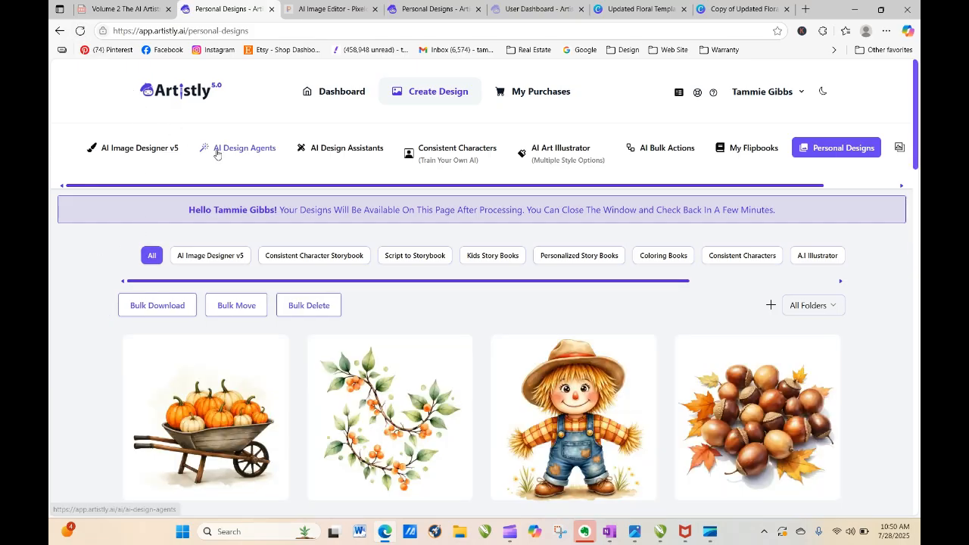
# Open the Clip Art category of the AI Design Agents and paste the harvest theme prompt
pyautogui.click(216, 150)
pyautogui.click(141, 302)
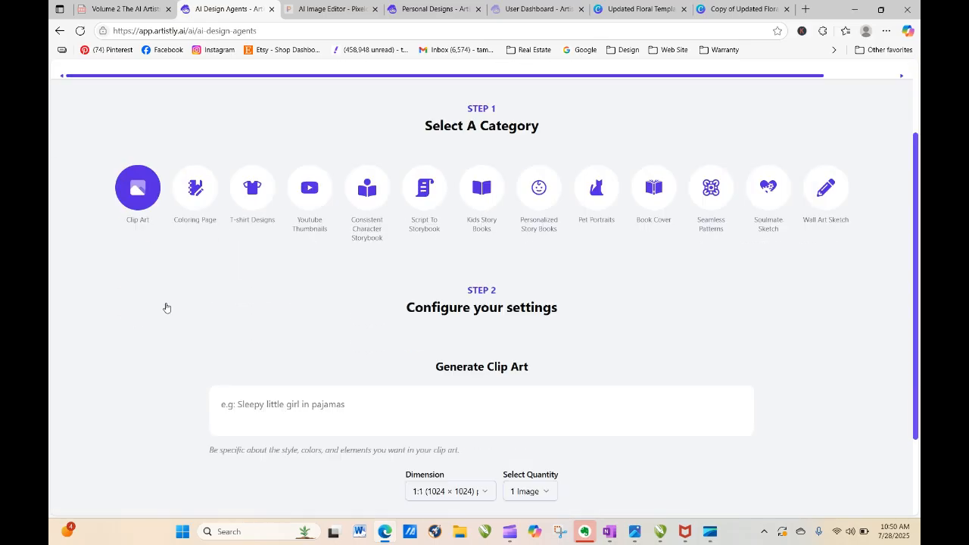
pyautogui.rightClick(218, 291)
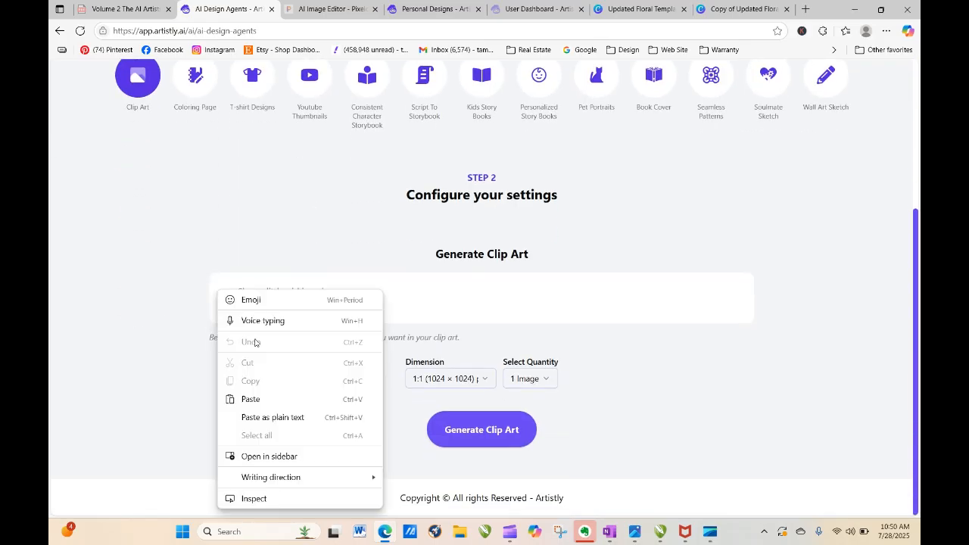
pyautogui.click(253, 399)
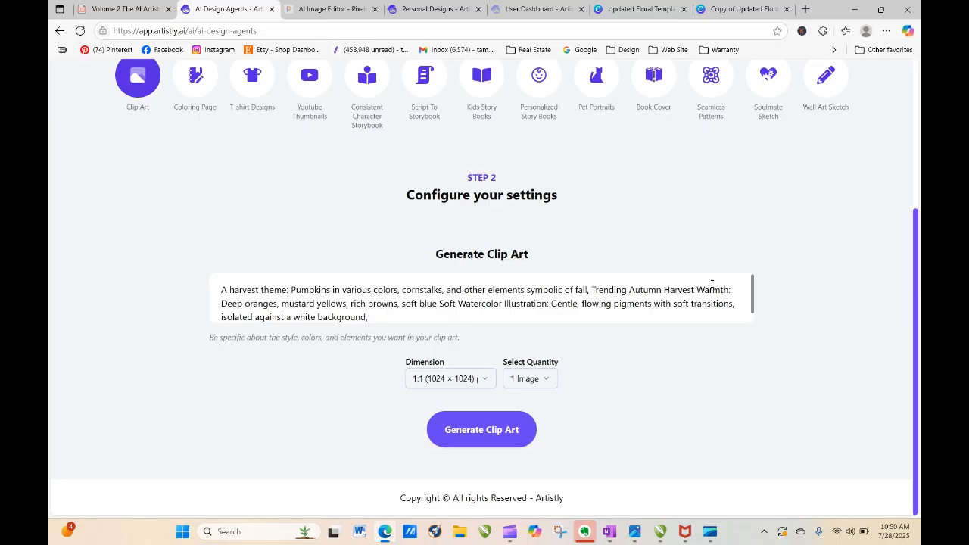
# Remove the prompt's trailing comma and add the line "This clipart pack should feature:" below it, followed by a blank line
pyautogui.scroll(-1, 433, 307)
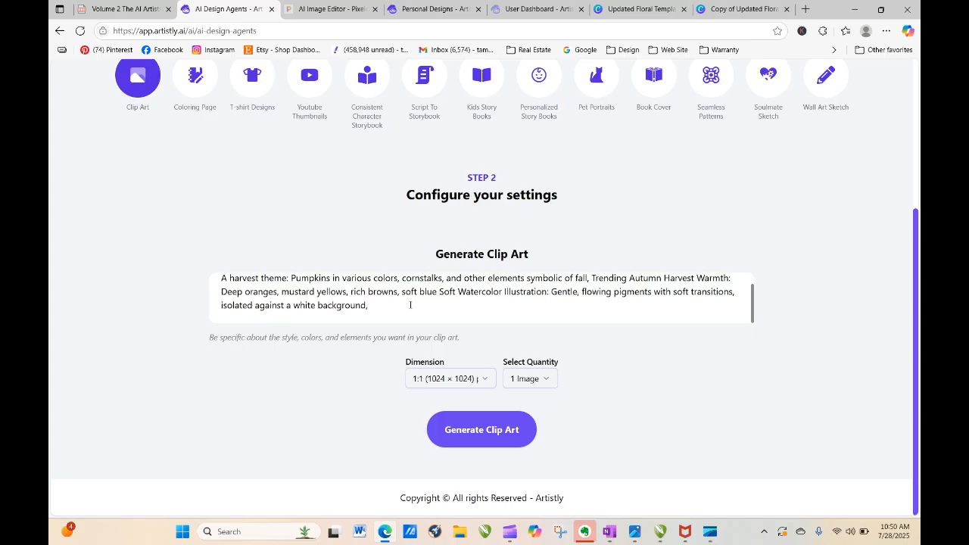
pyautogui.press('Return')
pyautogui.press('Return')
pyautogui.write('Feature')
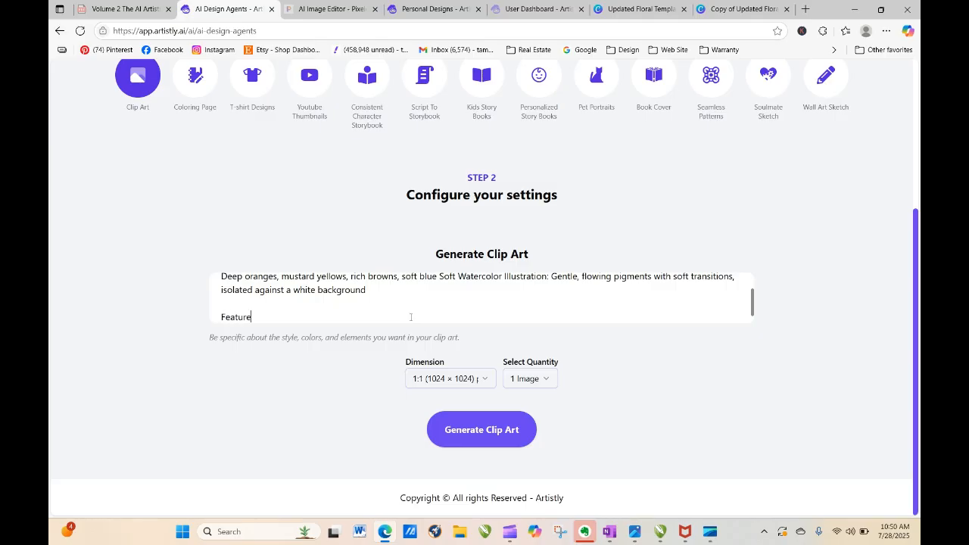
pyautogui.press('BackSpace')
pyautogui.press('BackSpace')
pyautogui.press('BackSpace')
pyautogui.press('BackSpace')
pyautogui.press('BackSpace')
pyautogui.press('BackSpace')
pyautogui.press('BackSpace')
pyautogui.write('This clipart pack should feature')
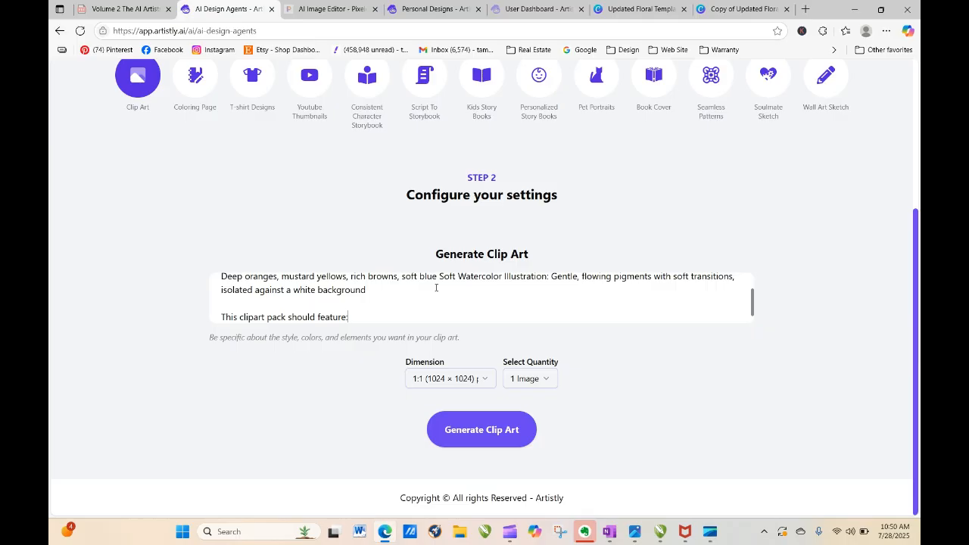
pyautogui.write(':')
pyautogui.press('Return')
pyautogui.press('Return')
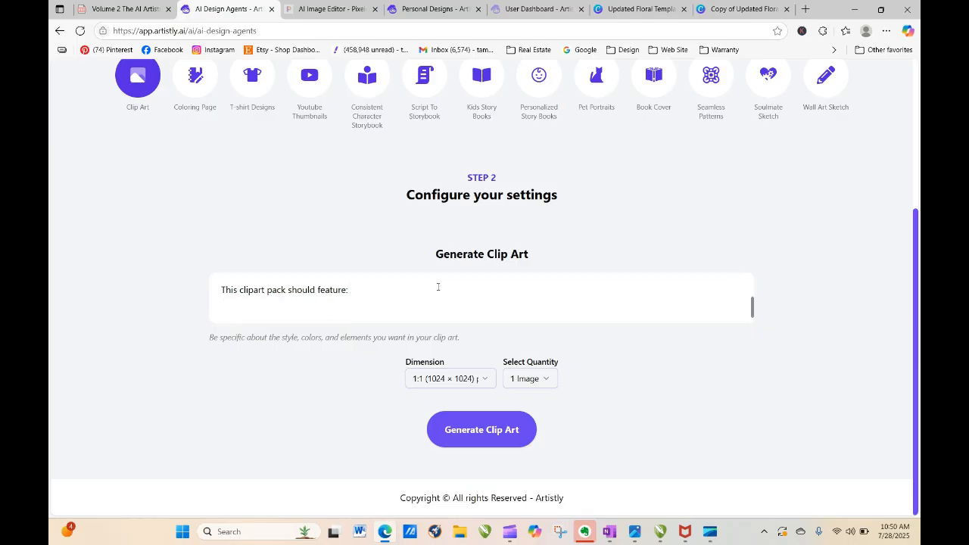
# List "a blue pumpkin", "a orange pumpkin" and "a cute scarecrow" on separate lines of the prompt
pyautogui.write('a blue pumpkin')
pyautogui.press('Return')
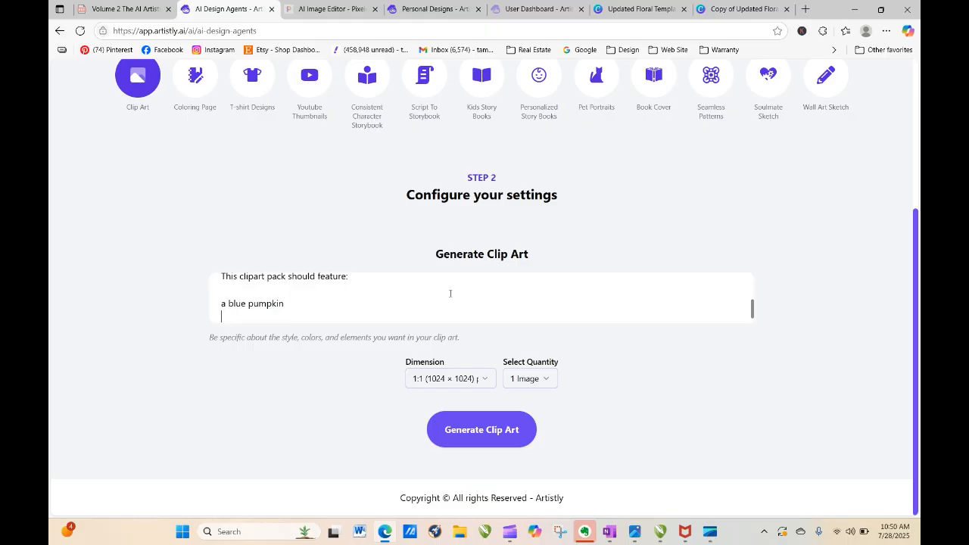
pyautogui.write('A')
pyautogui.press('BackSpace')
pyautogui.write('a orange pumpkin')
pyautogui.press('Return')
pyautogui.write('a ')
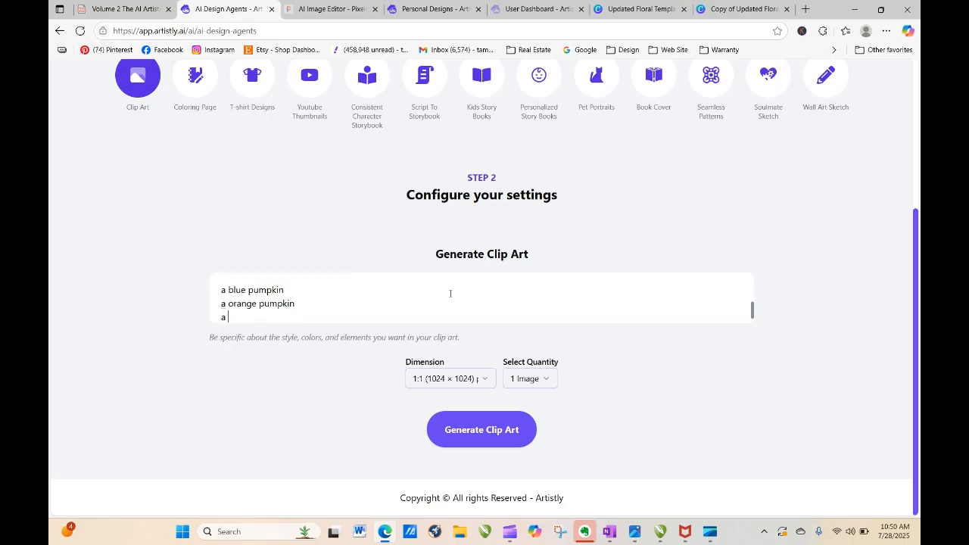
pyautogui.write('cute scarecrow')
pyautogui.press('Return')
# Add lines for "a basket of apples", "a cornstalk", "a fall flower country flower stand", "a wagon filled with pumpkins" and "a fall wreath"
pyautogui.write('a')
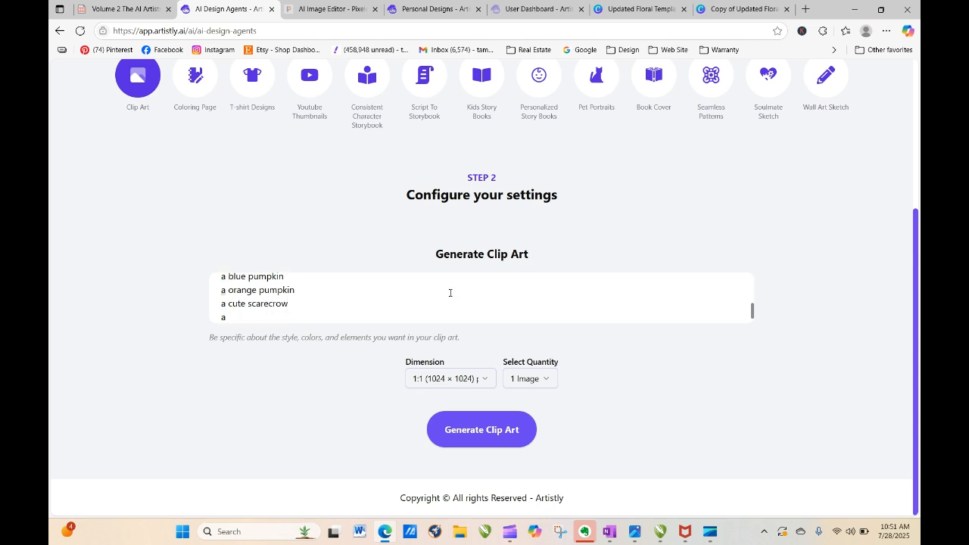
pyautogui.write(' basket of apples')
pyautogui.press('Return')
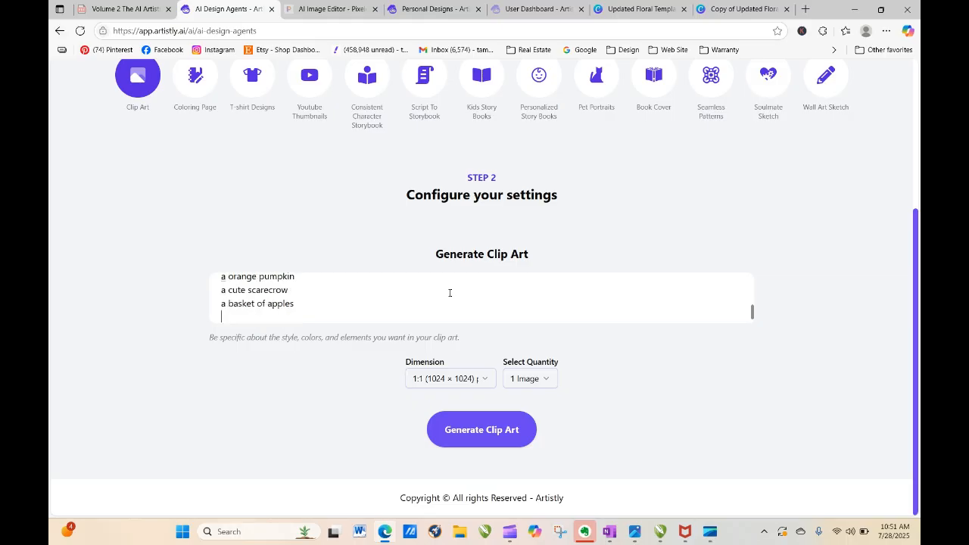
pyautogui.write('a cornstalk')
pyautogui.press('Return')
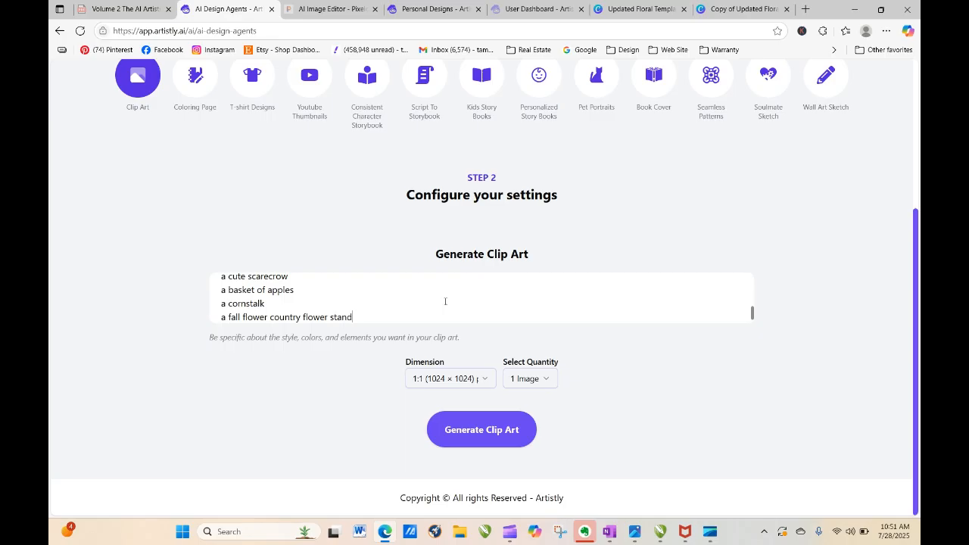
pyautogui.press('Return')
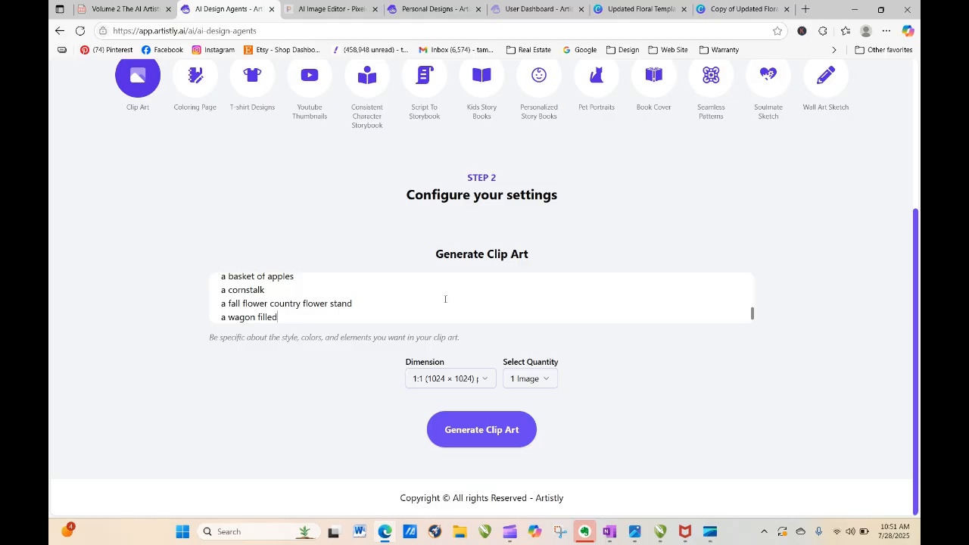
pyautogui.write('a wagon filled with pumpkins')
pyautogui.press('Return')
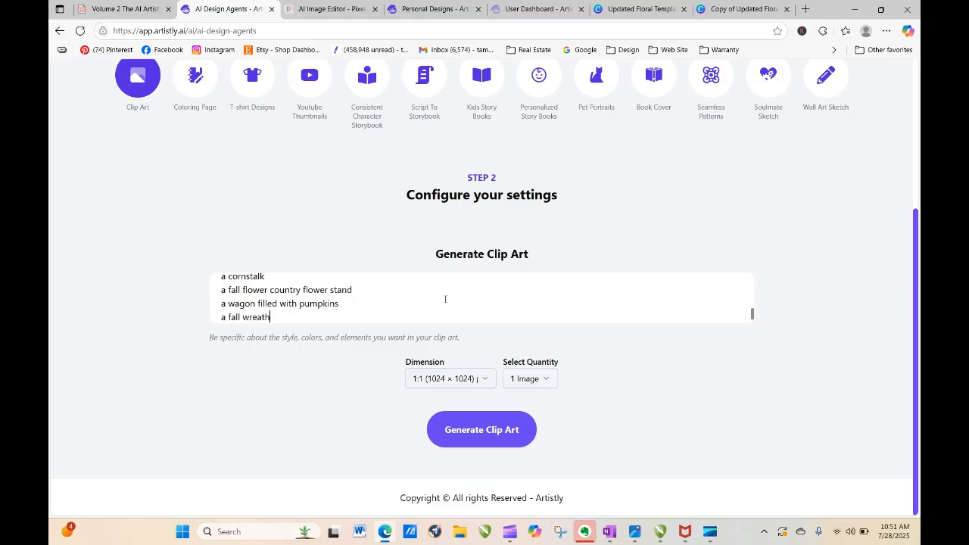
# Set the quantity to 10 images and generate clip art from the itemized prompt
pyautogui.click(549, 383)
pyautogui.click(540, 356)
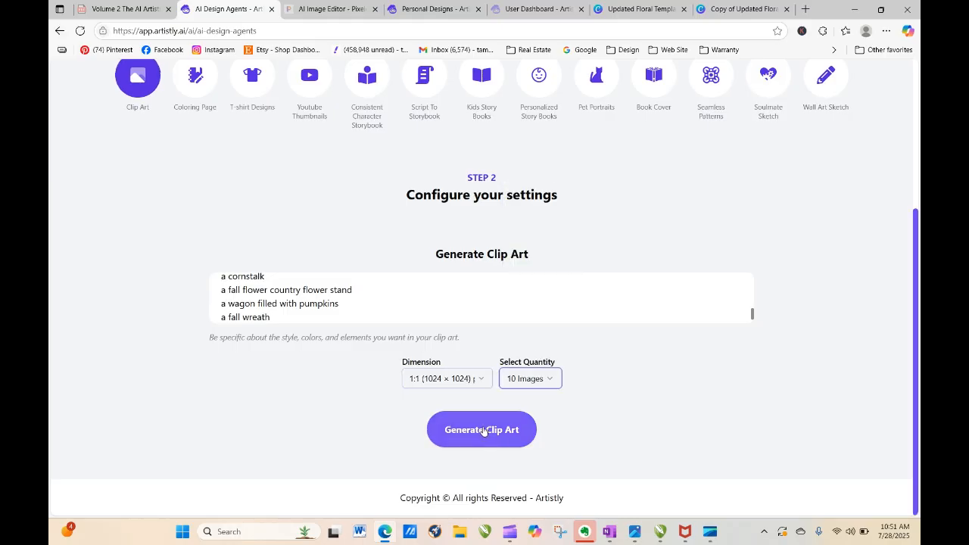
pyautogui.click(484, 431)
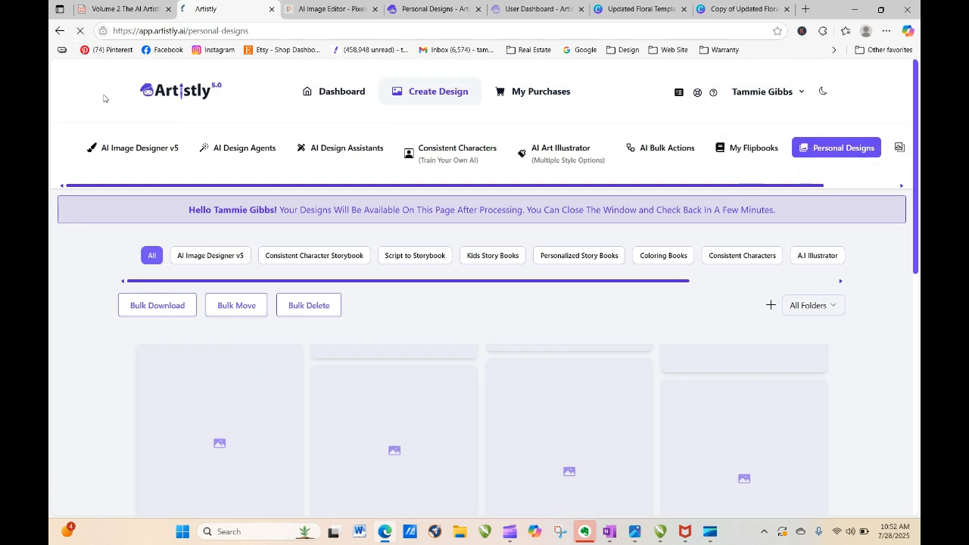
# Reload the Personal Designs page until images of the itemized batch appear, and check their progress
pyautogui.click(79, 33)
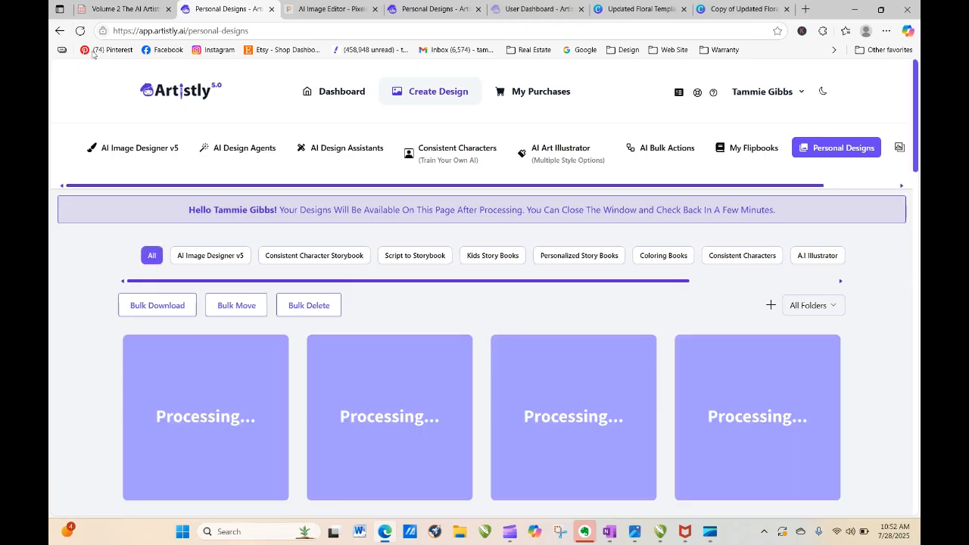
pyautogui.click(80, 31)
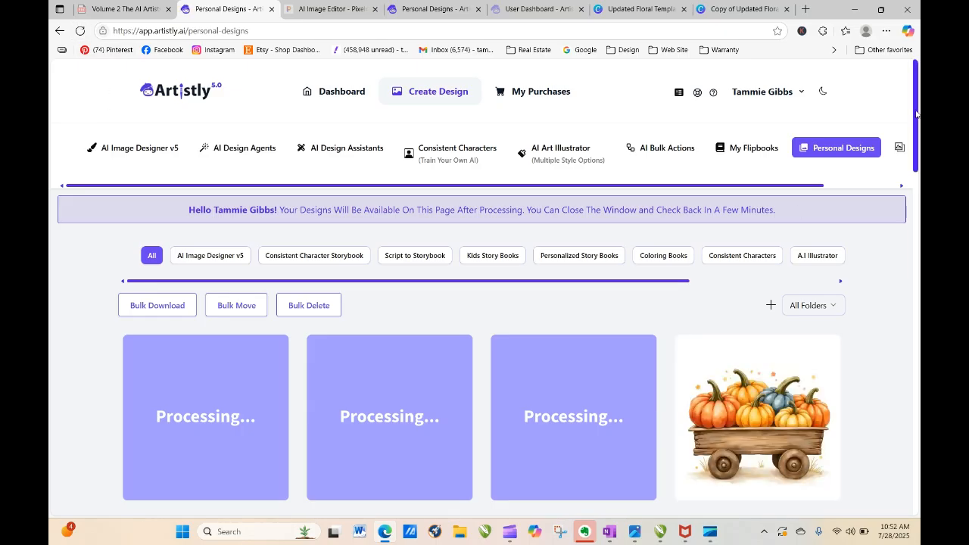
pyautogui.scroll(-2, 914, 113)
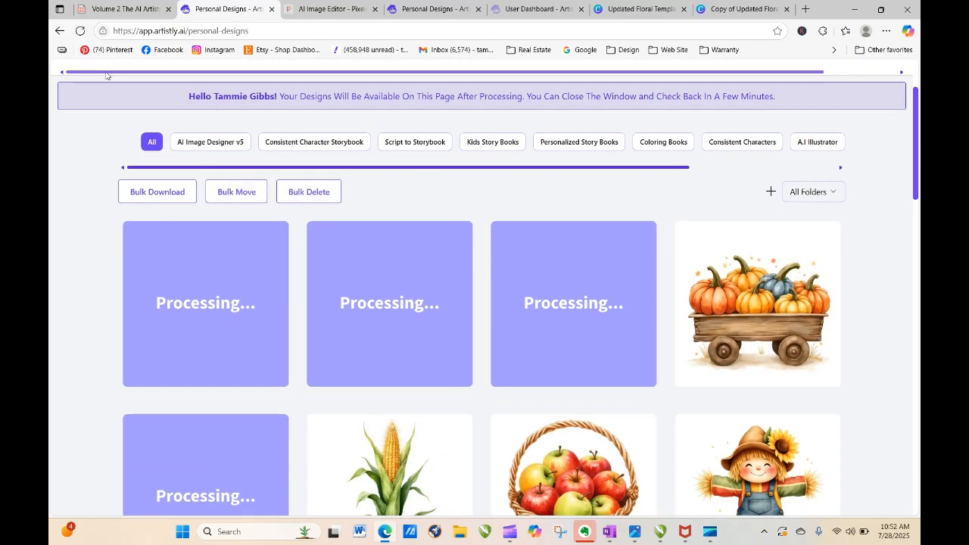
pyautogui.moveTo(917, 154); pyautogui.dragTo(919, 222)
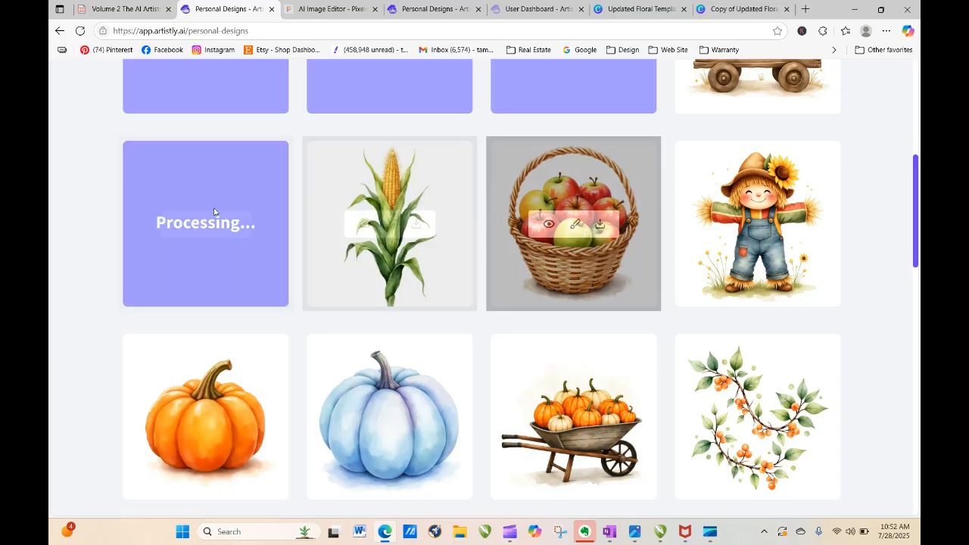
# Reload the designs once more and review the finished itemized clip art alongside the earlier batches
pyautogui.click(80, 31)
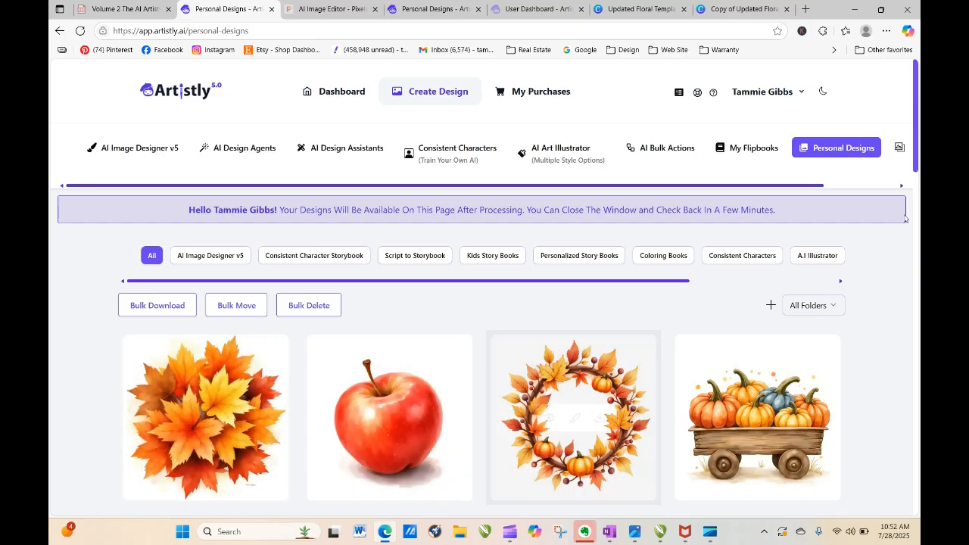
pyautogui.moveTo(917, 152); pyautogui.dragTo(919, 224)
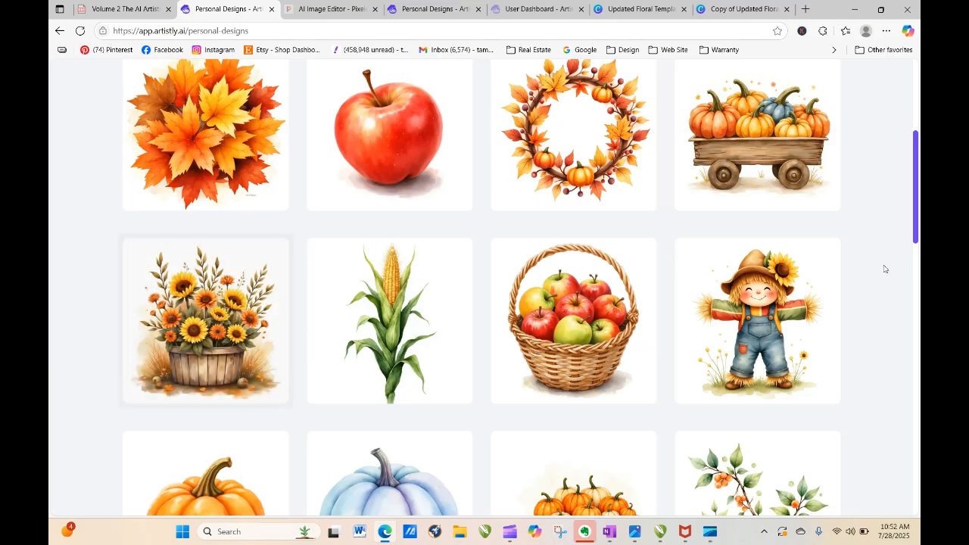
pyautogui.moveTo(917, 227); pyautogui.dragTo(904, 181)
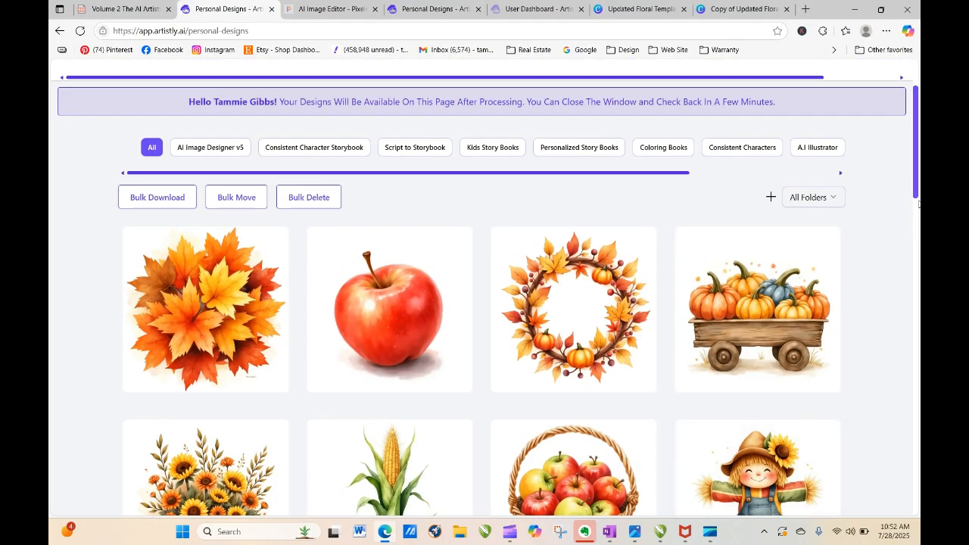
pyautogui.moveTo(918, 164); pyautogui.dragTo(918, 178)
pyautogui.scroll(-2, 225, 311)
pyautogui.moveTo(225, 310)
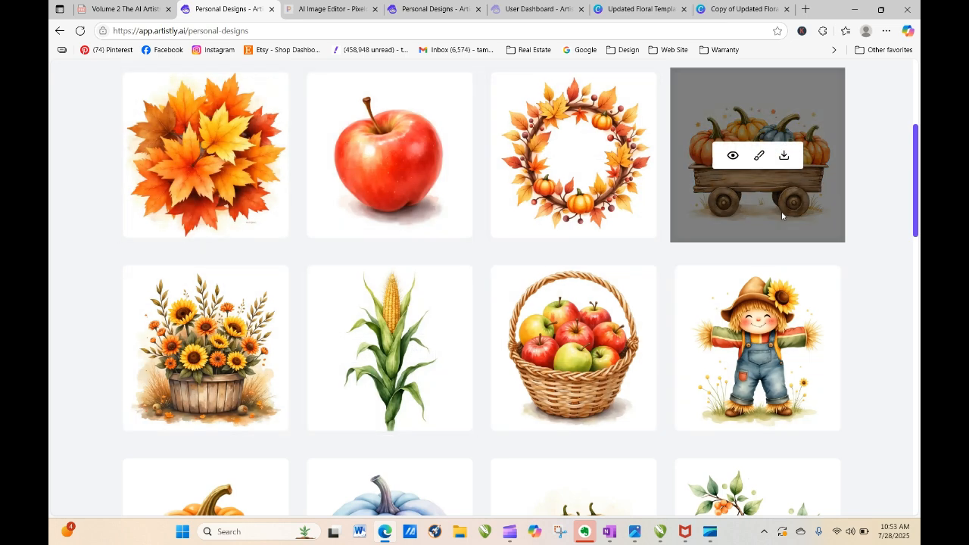
pyautogui.moveTo(917, 166); pyautogui.dragTo(918, 308)
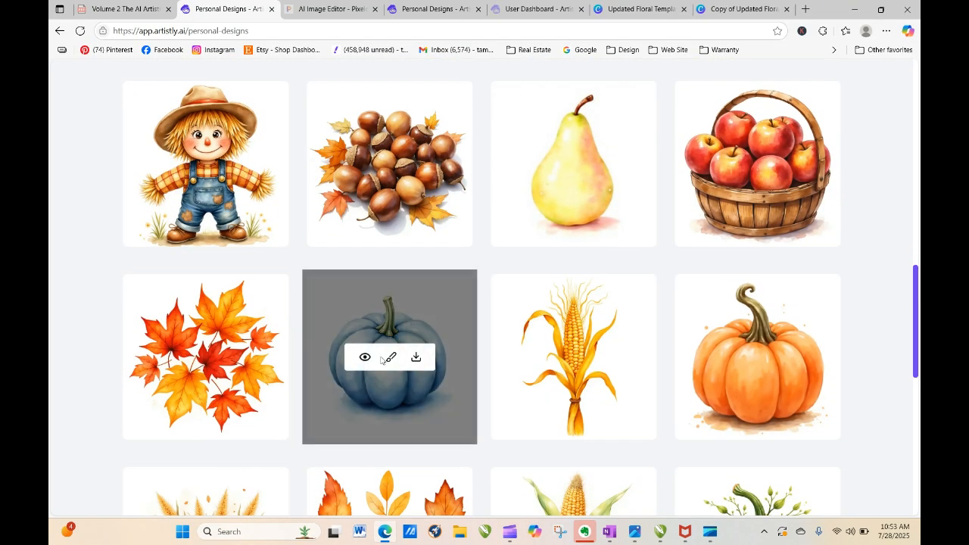
pyautogui.moveTo(912, 265); pyautogui.dragTo(861, 121)
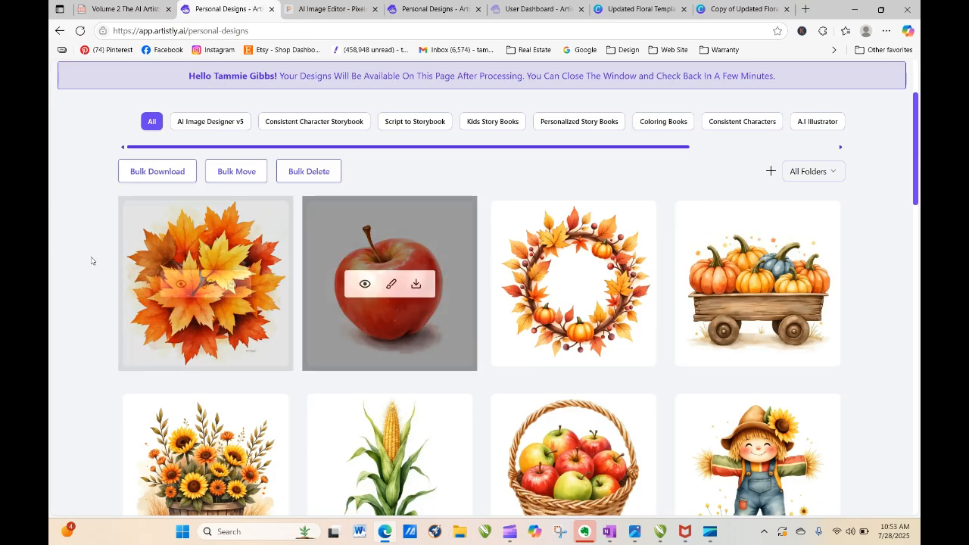
pyautogui.moveTo(189, 221)
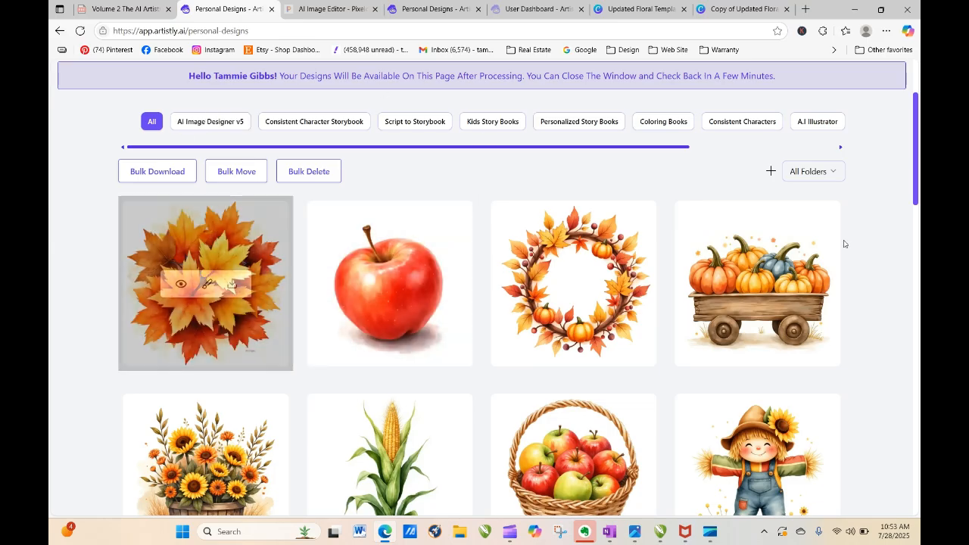
pyautogui.scroll(2, 915, 182)
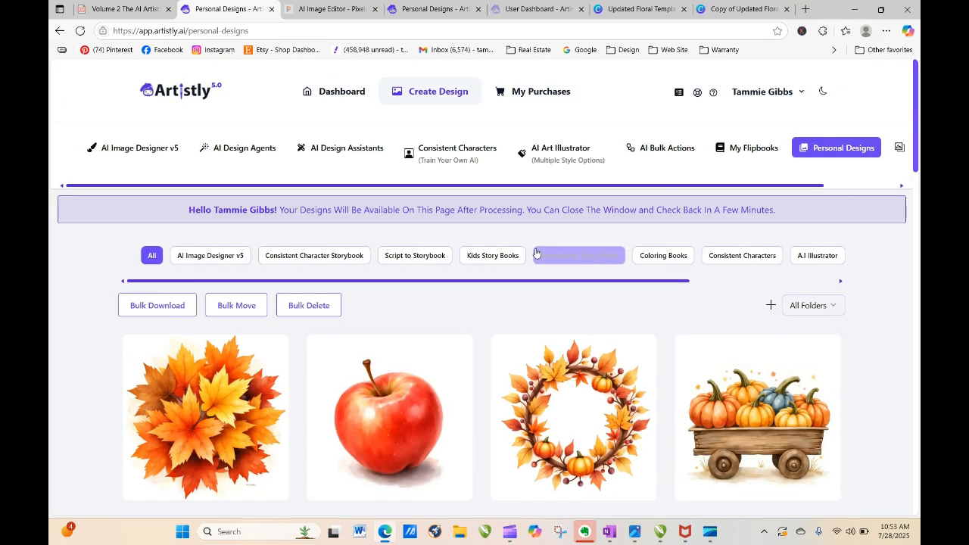
# Open the Clip Art design agent and paste the copied prompt beginning "A harvest theme: Pumpkins in various colors, cornstalks" as its description
pyautogui.click(214, 148)
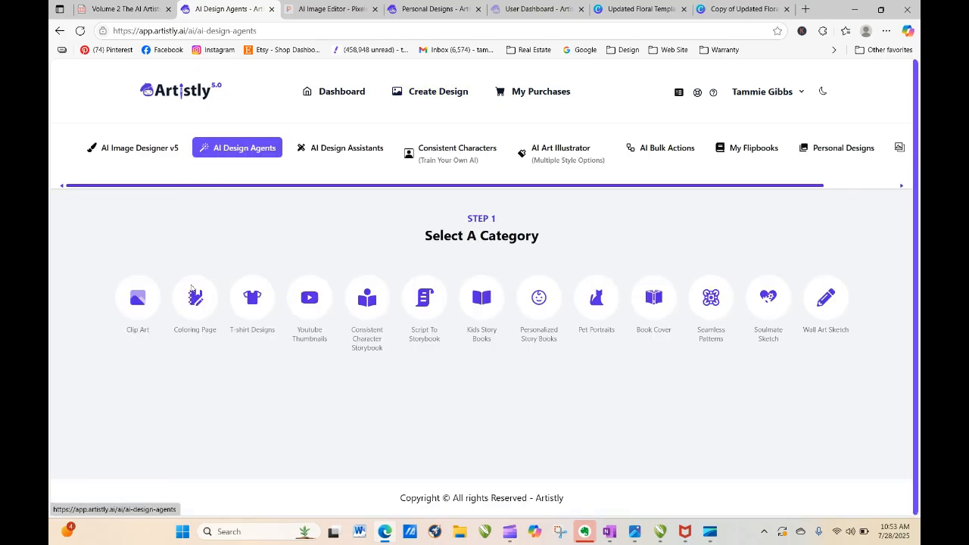
pyautogui.click(136, 307)
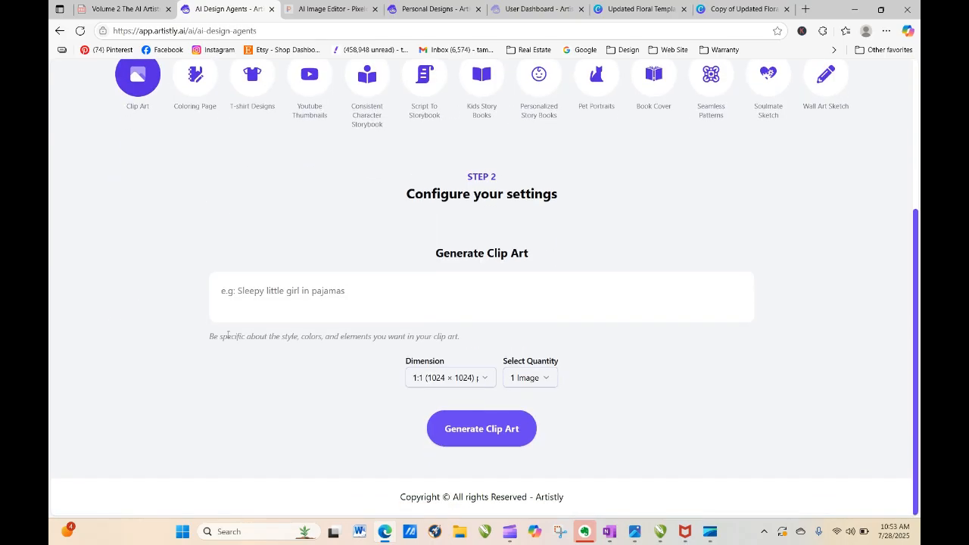
pyautogui.rightClick(223, 281)
pyautogui.click(271, 389)
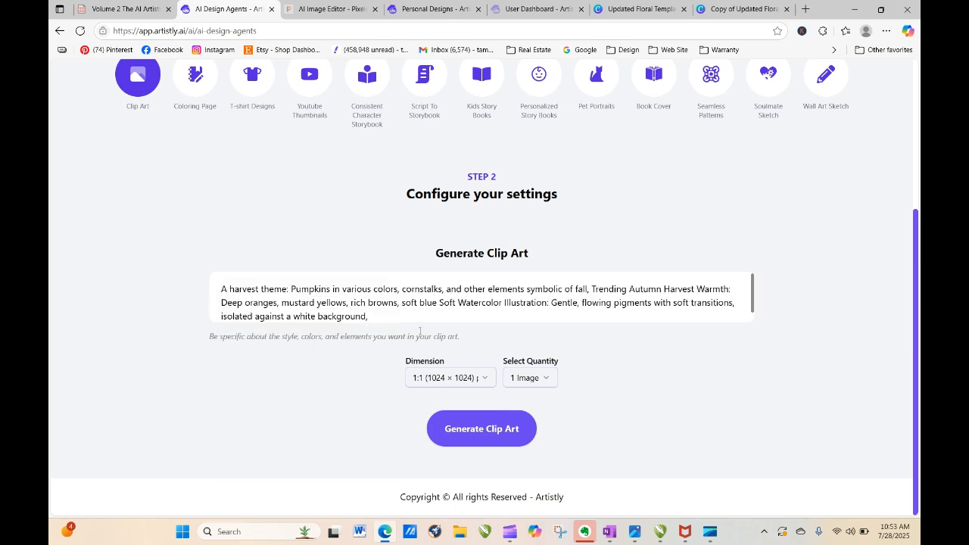
# Switch to the other Personal Designs page and load more designs to find the mug of spiced cider
pyautogui.click(415, 11)
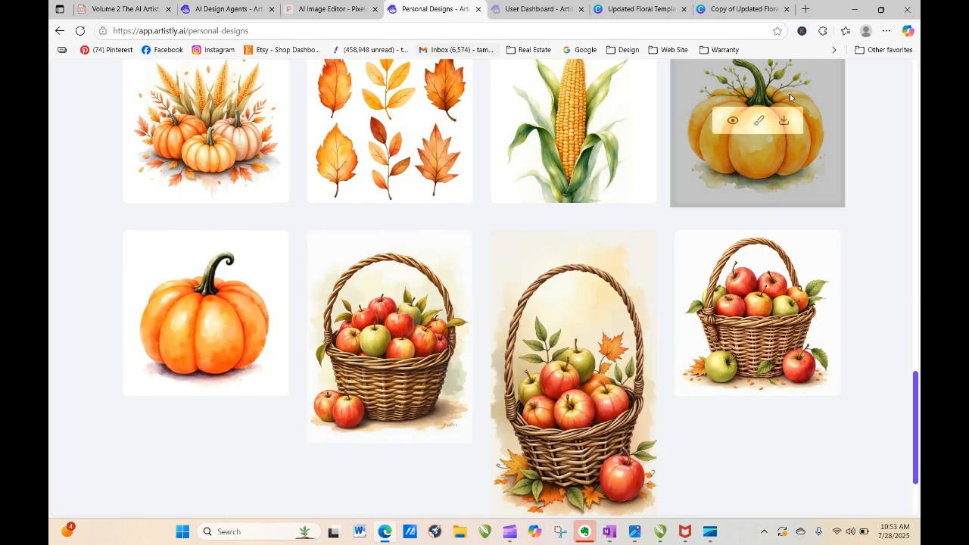
pyautogui.scroll(15, 890, 74)
pyautogui.click(884, 50)
pyautogui.click(551, 307)
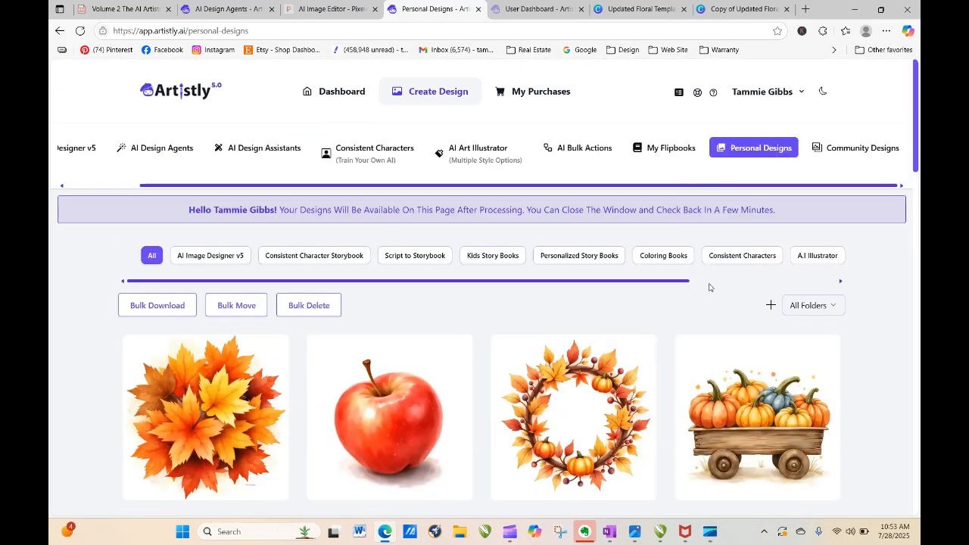
pyautogui.moveTo(917, 66); pyautogui.dragTo(917, 404)
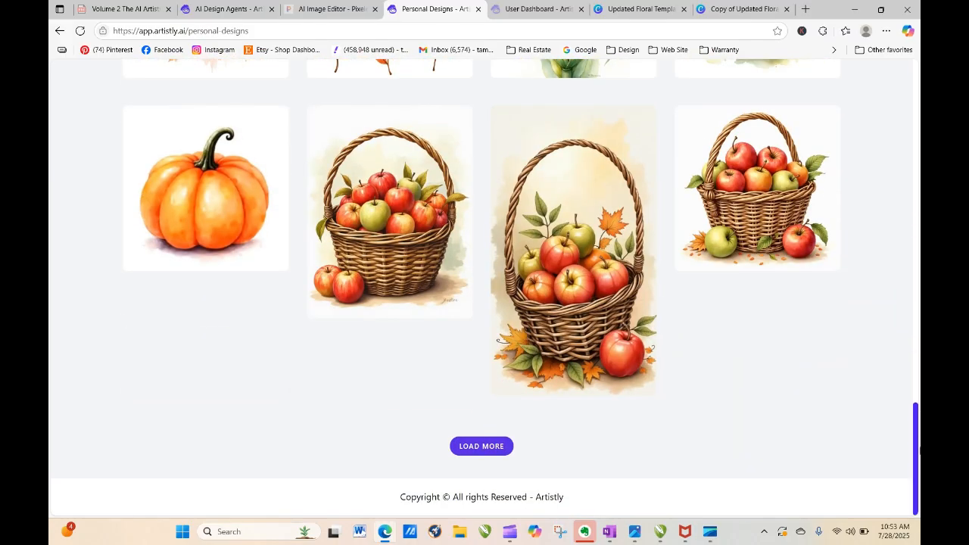
pyautogui.click(476, 446)
pyautogui.moveTo(916, 274); pyautogui.dragTo(916, 467)
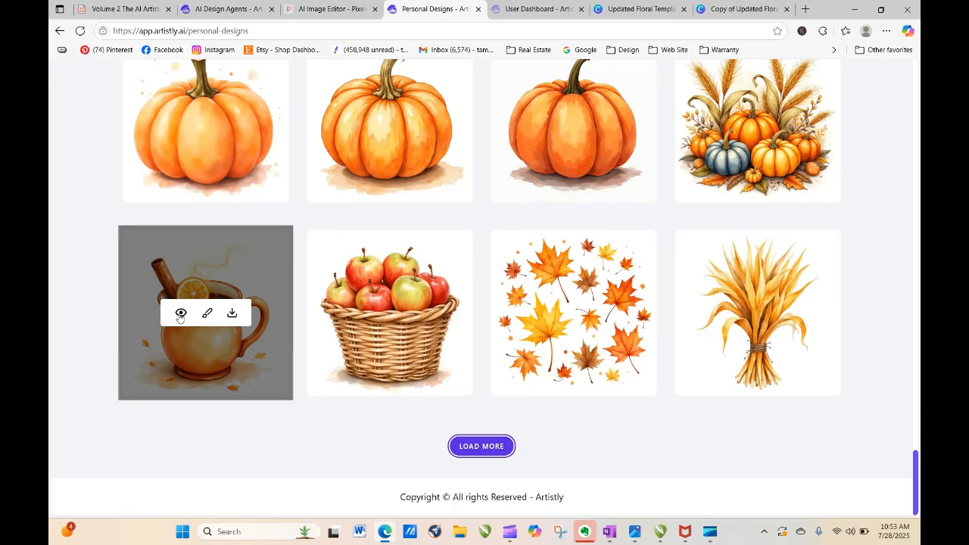
# Open the details of the spiced cider mug design and copy its full design prompt
pyautogui.click(180, 314)
pyautogui.moveTo(246, 477); pyautogui.dragTo(658, 460)
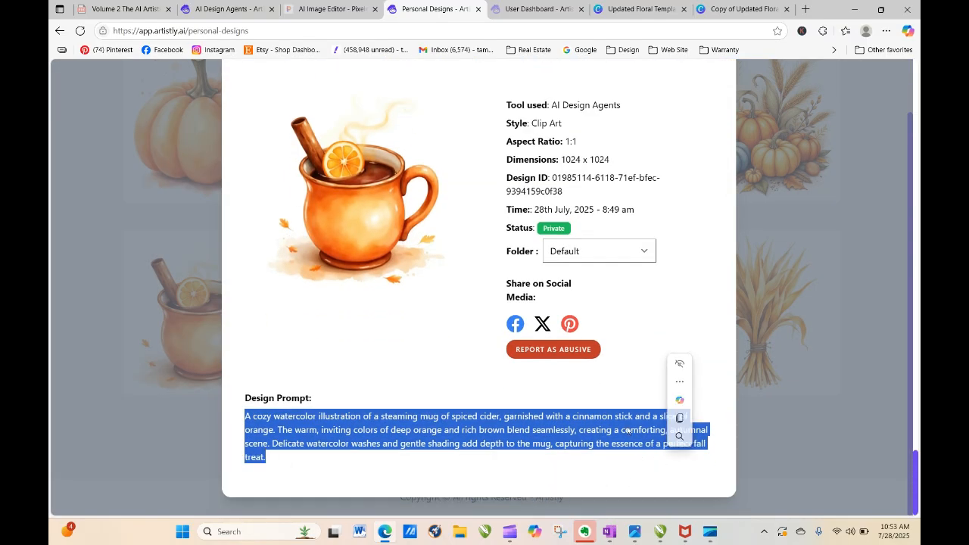
pyautogui.rightClick(623, 439)
pyautogui.click(710, 207)
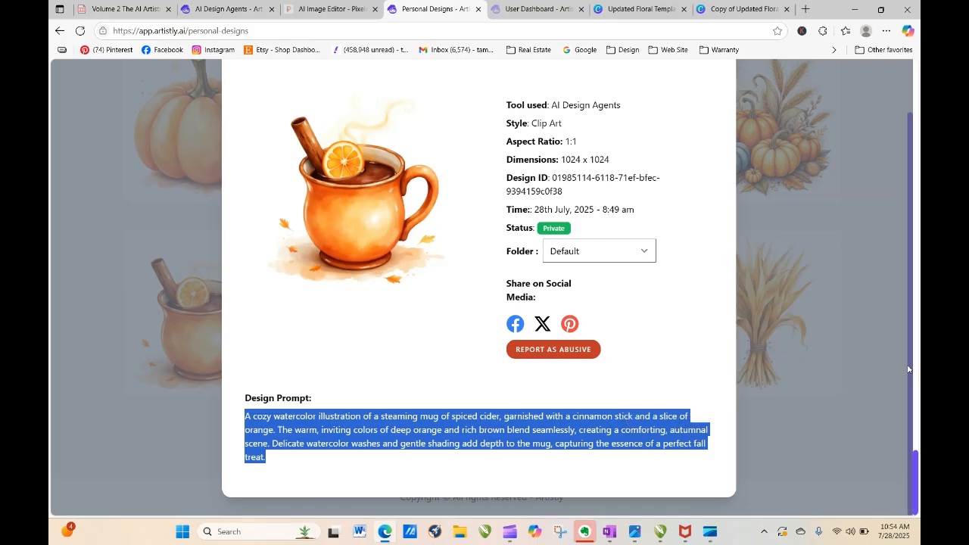
pyautogui.click(489, 413)
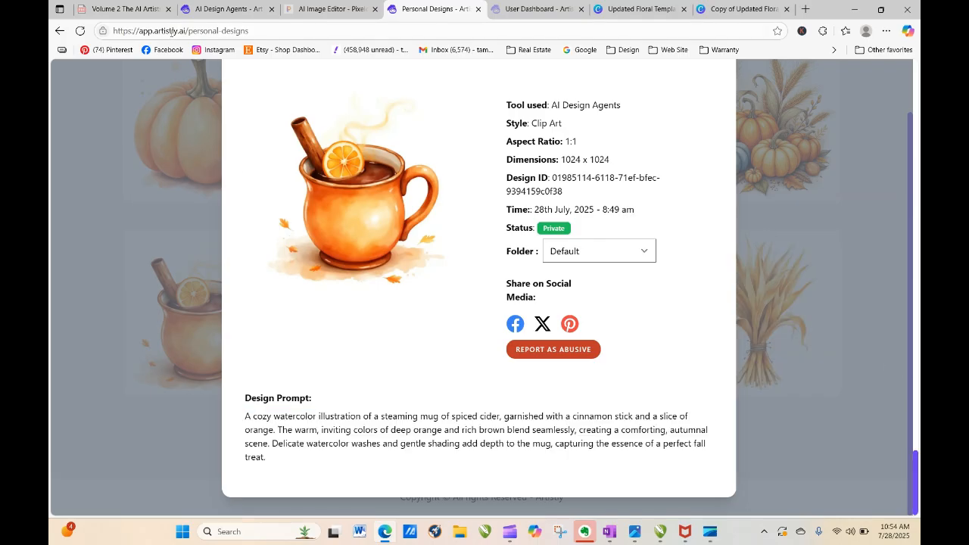
# Paste the spiced cider mug prompt below the harvest prompt in the clip art description, with blank lines before and after it
pyautogui.click(223, 9)
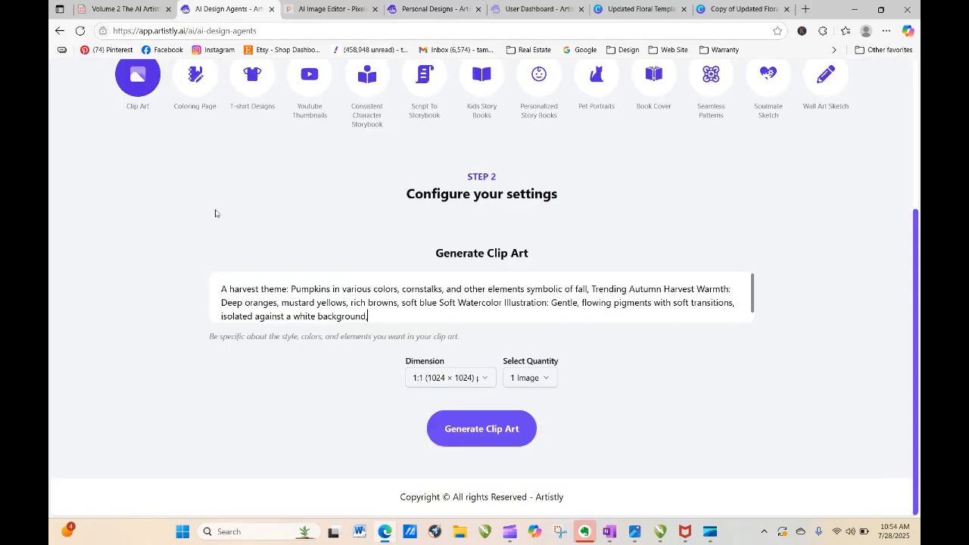
pyautogui.click(398, 319)
pyautogui.press('Return')
pyautogui.press('Return')
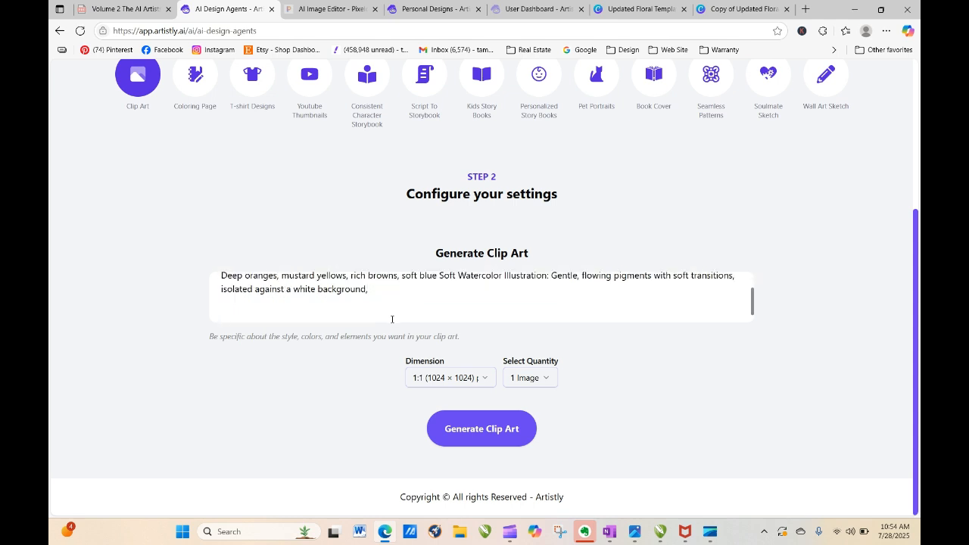
pyautogui.rightClick(392, 319)
pyautogui.click(438, 209)
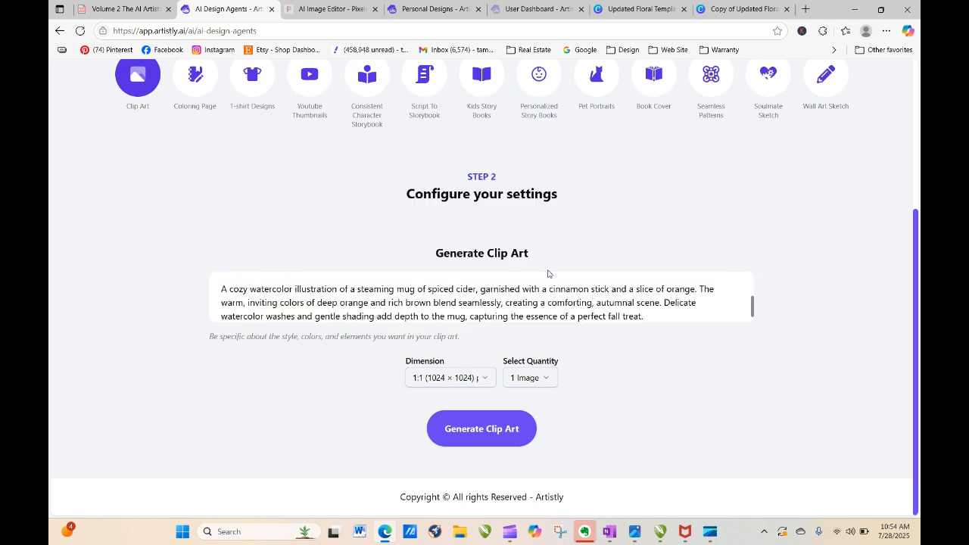
pyautogui.press('Return')
pyautogui.press('Return')
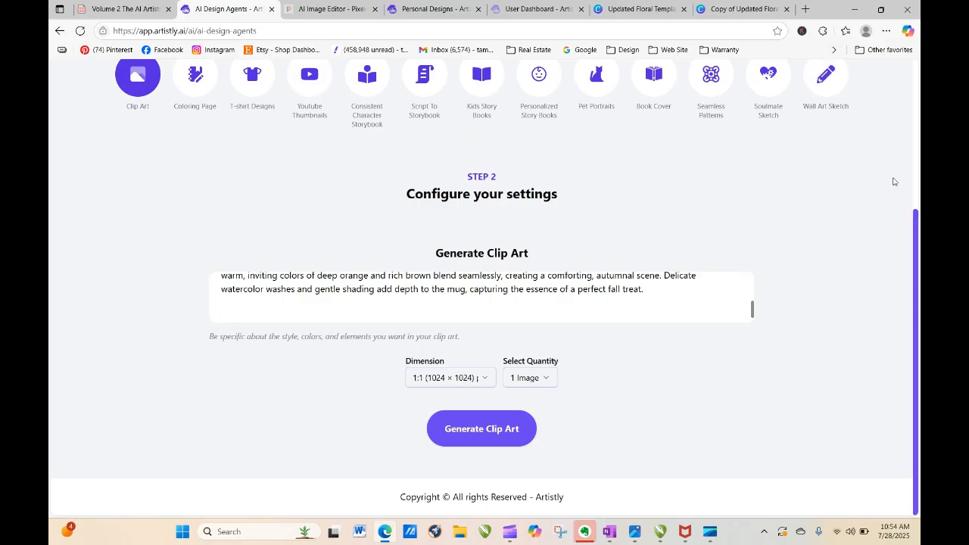
# Close the cider mug details in Personal Designs and show the designs in the Fox Woodsy folder
pyautogui.click(395, 12)
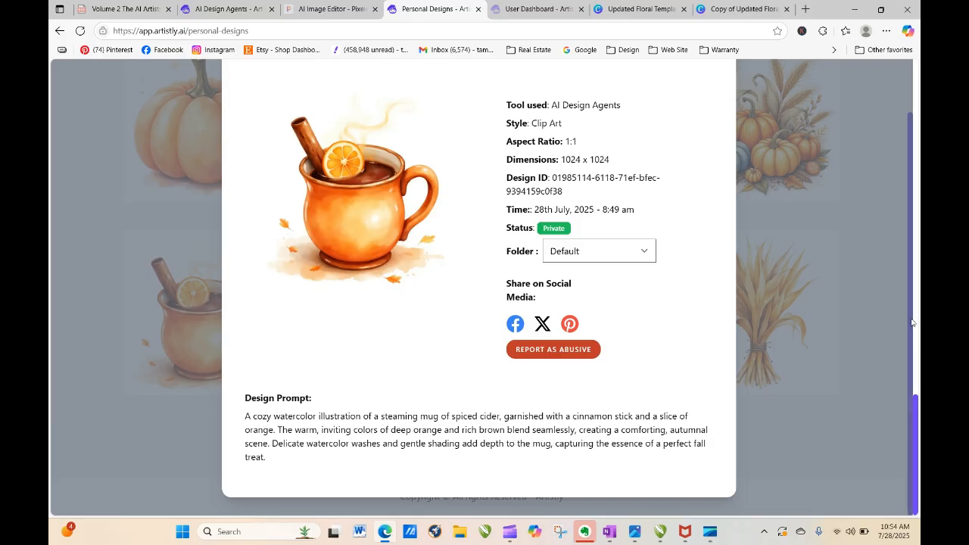
pyautogui.scroll(2, 914, 323)
pyautogui.click(725, 92)
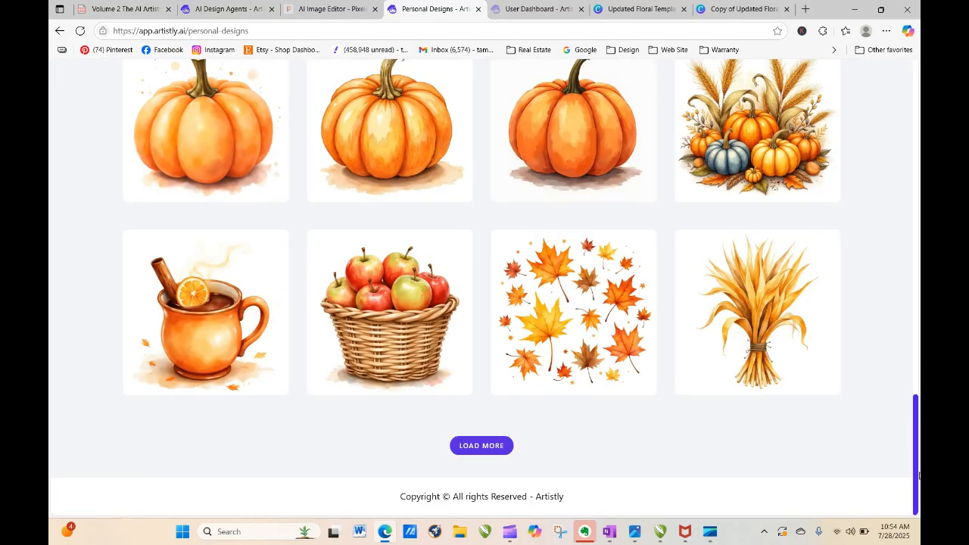
pyautogui.moveTo(915, 493); pyautogui.dragTo(892, 132)
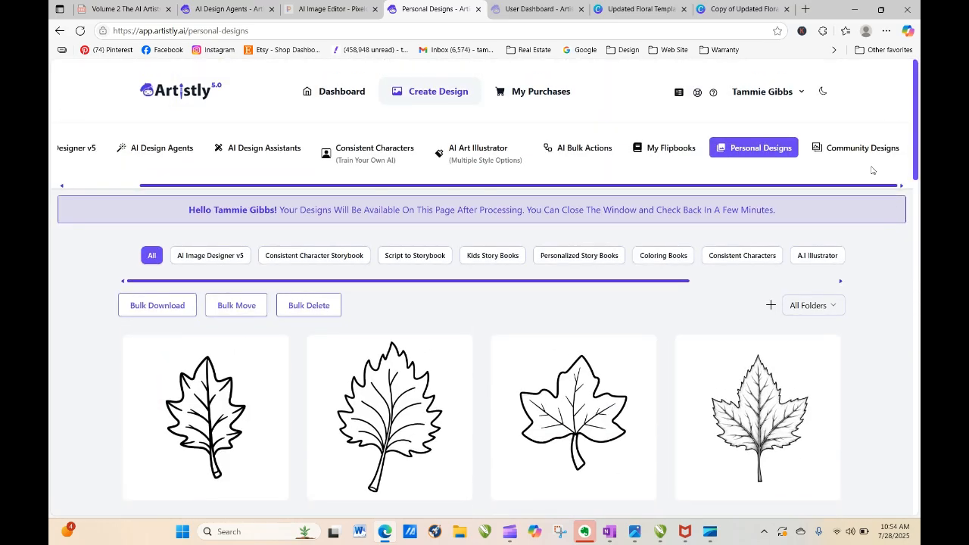
pyautogui.click(794, 305)
pyautogui.click(723, 123)
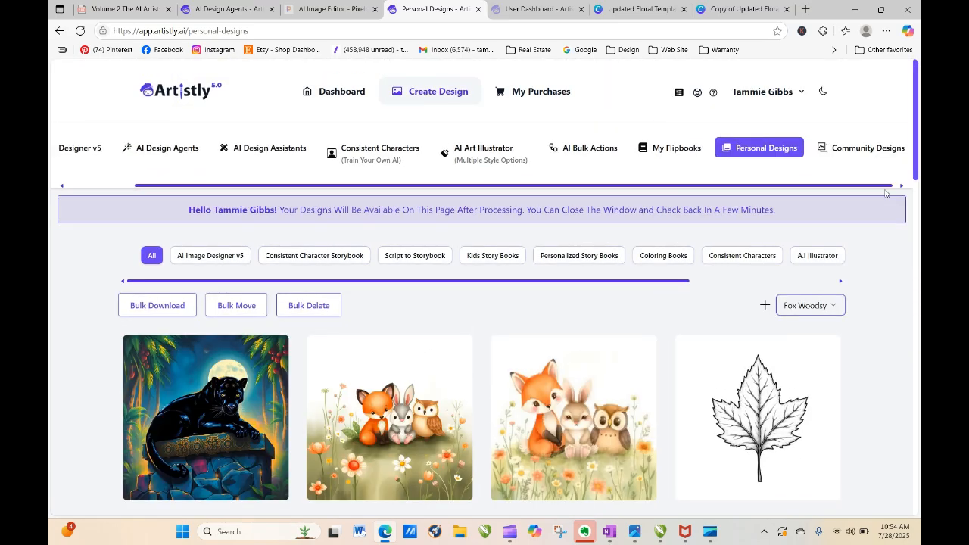
# Open the fox, bunny and owl meadow design, copy its woodland baby animals prompt and close the details
pyautogui.moveTo(915, 142); pyautogui.dragTo(870, 217)
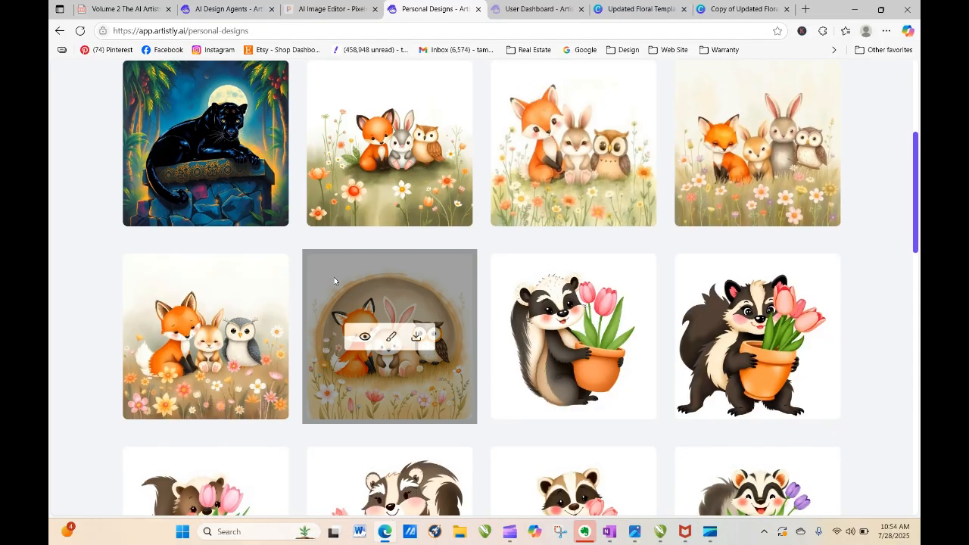
pyautogui.click(366, 145)
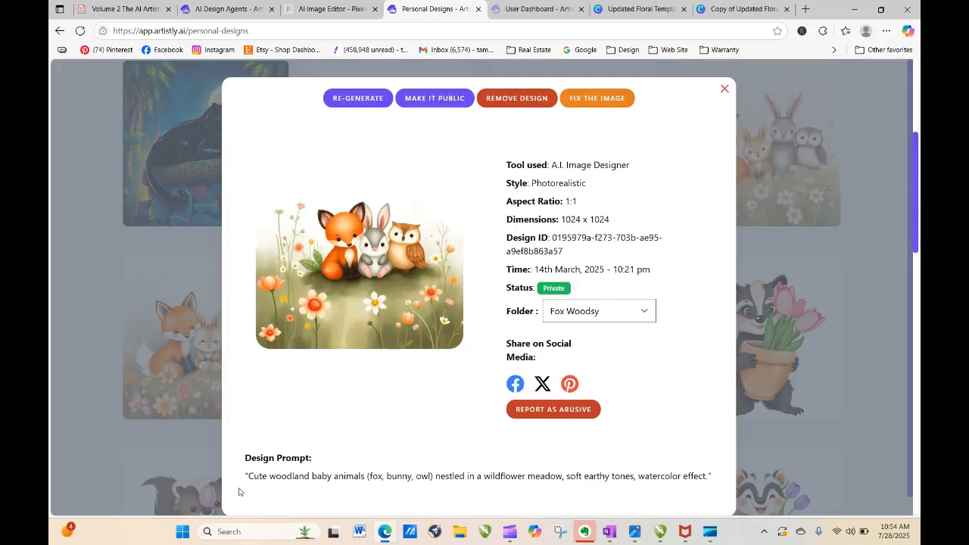
pyautogui.moveTo(238, 477); pyautogui.dragTo(766, 501)
pyautogui.moveTo(734, 468); pyautogui.dragTo(716, 460)
pyautogui.hotkey('ctrl', 'c')
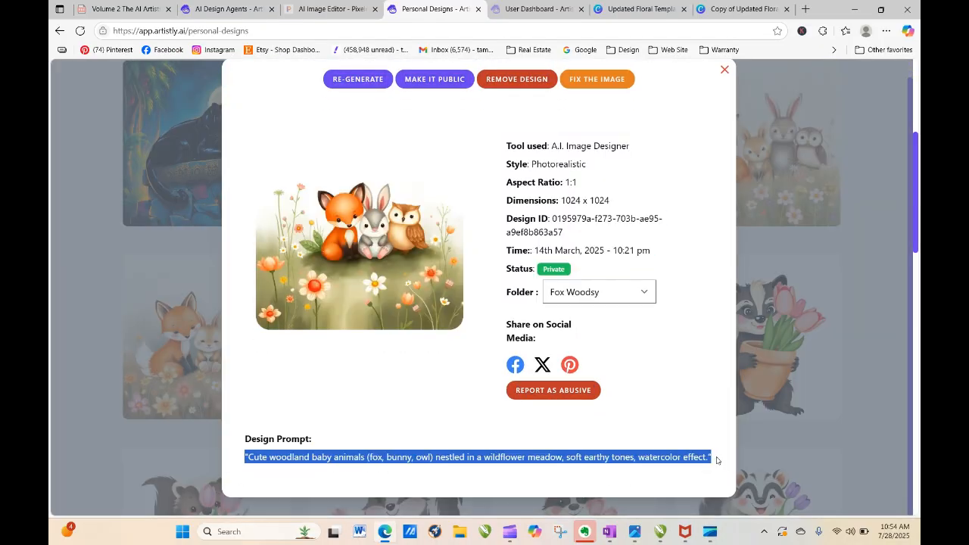
pyautogui.rightClick(699, 459)
pyautogui.click(712, 236)
pyautogui.click(724, 69)
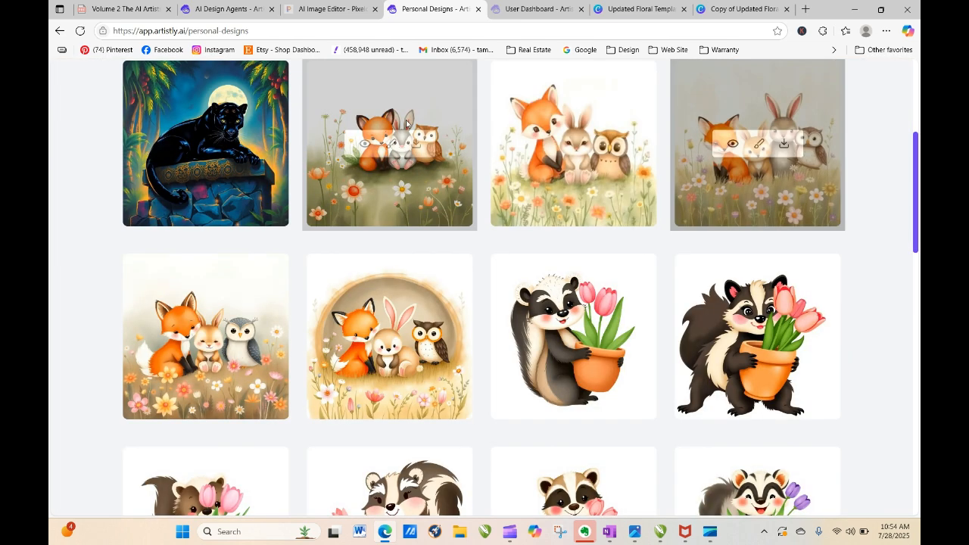
# Paste the woodland baby animals prompt as the third paragraph of the clip art description
pyautogui.click(225, 9)
pyautogui.rightClick(240, 312)
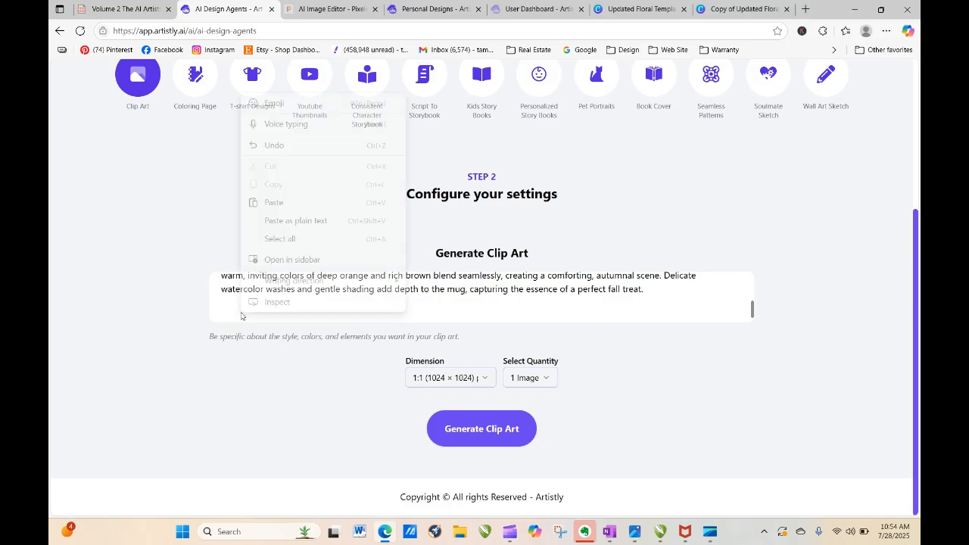
pyautogui.click(277, 203)
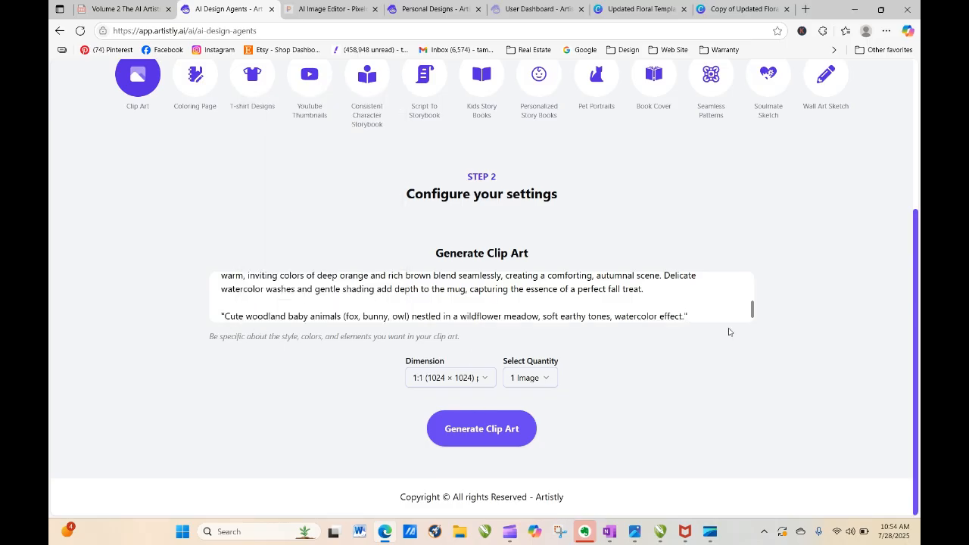
pyautogui.moveTo(752, 306)
pyautogui.mouseDown()
pyautogui.moveTo(752, 247)
pyautogui.moveTo(752, 306)
pyautogui.mouseUp()
# Set the quantity to 3 images and generate clip art from the three combined prompts
pyautogui.click(553, 378)
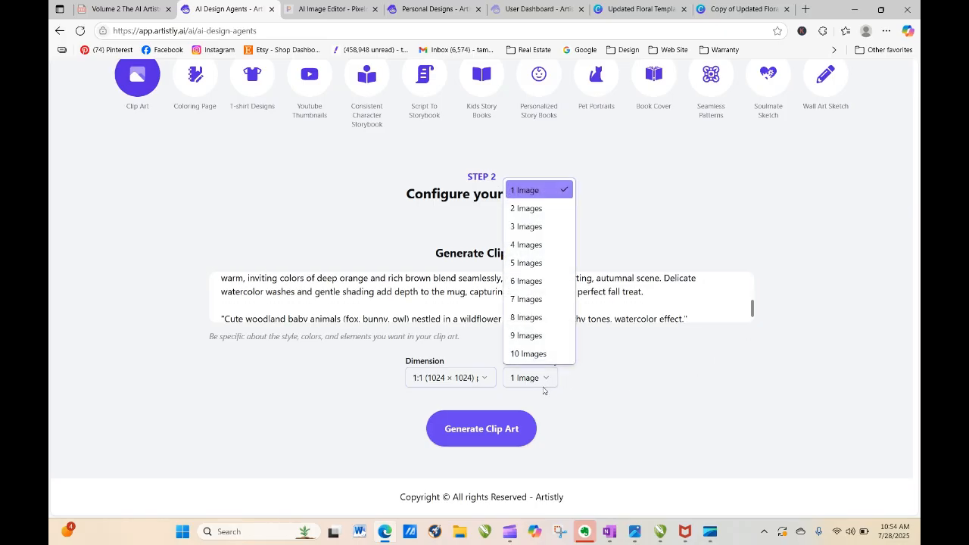
pyautogui.click(525, 227)
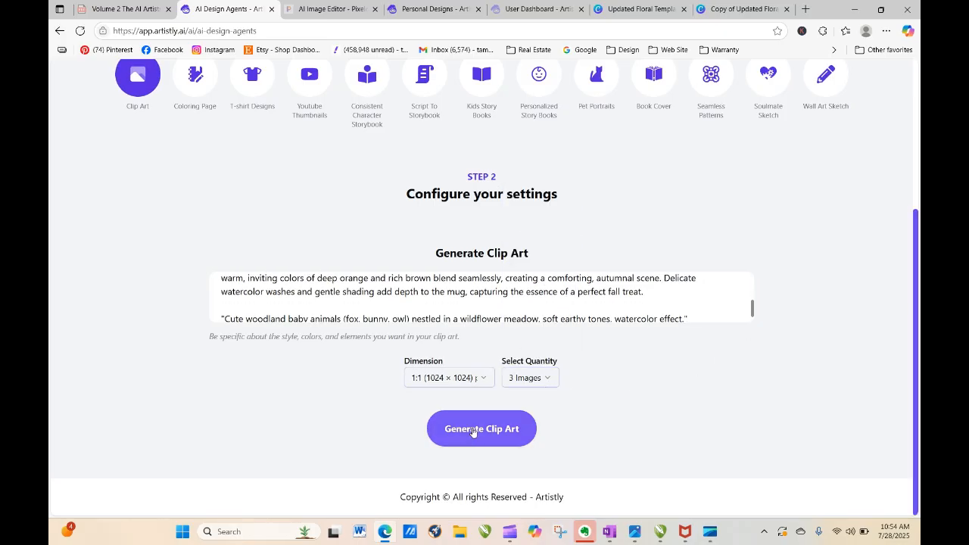
pyautogui.click(474, 432)
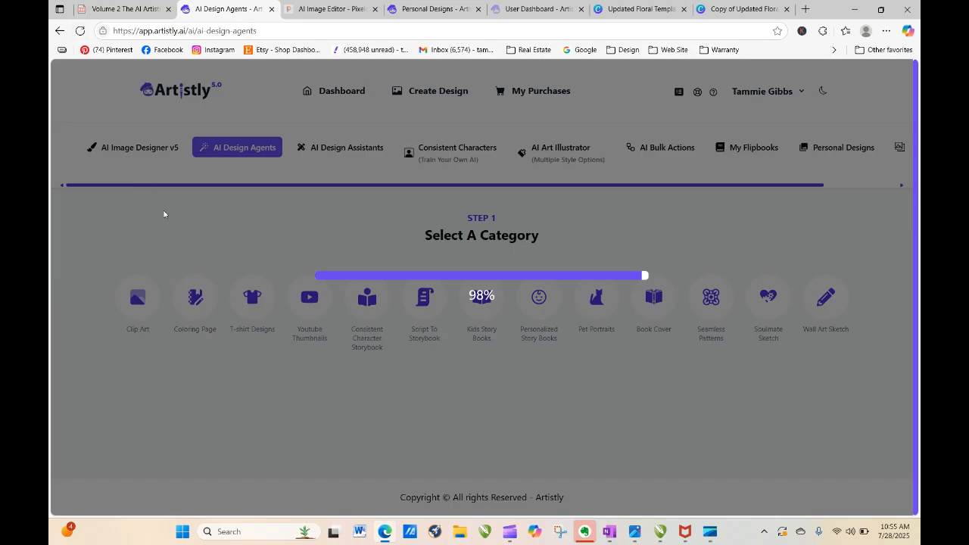
# Reload the design agents page and check Personal Designs for images from the combined prompts
pyautogui.click(80, 32)
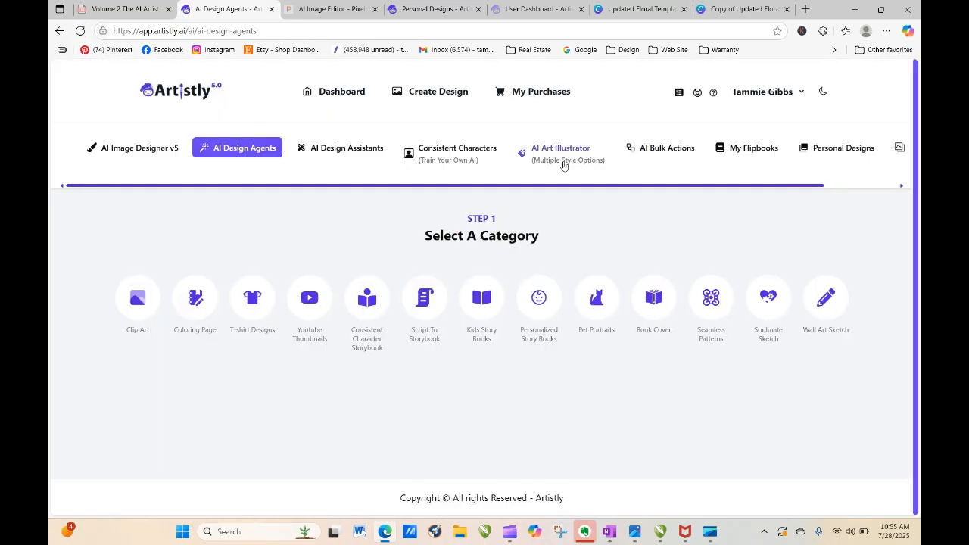
pyautogui.click(831, 147)
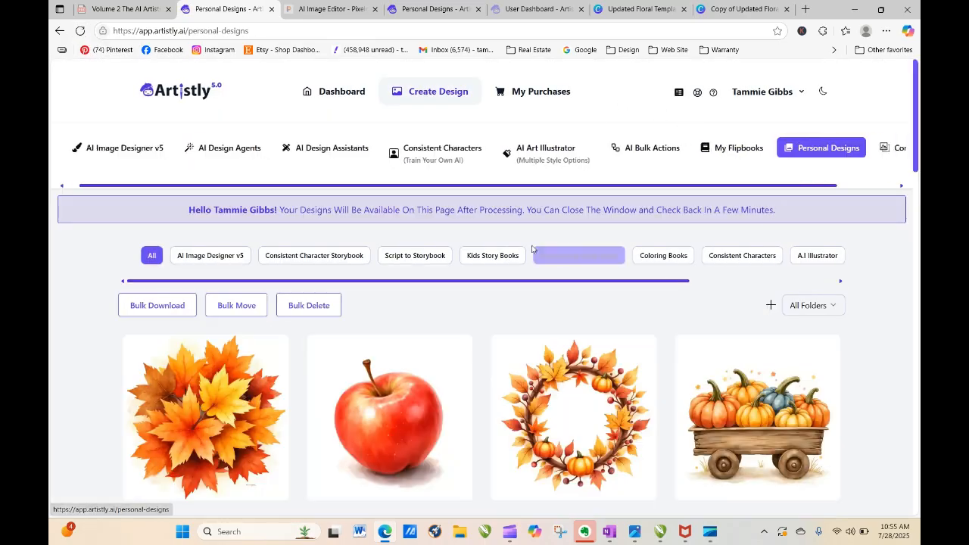
pyautogui.moveTo(216, 395)
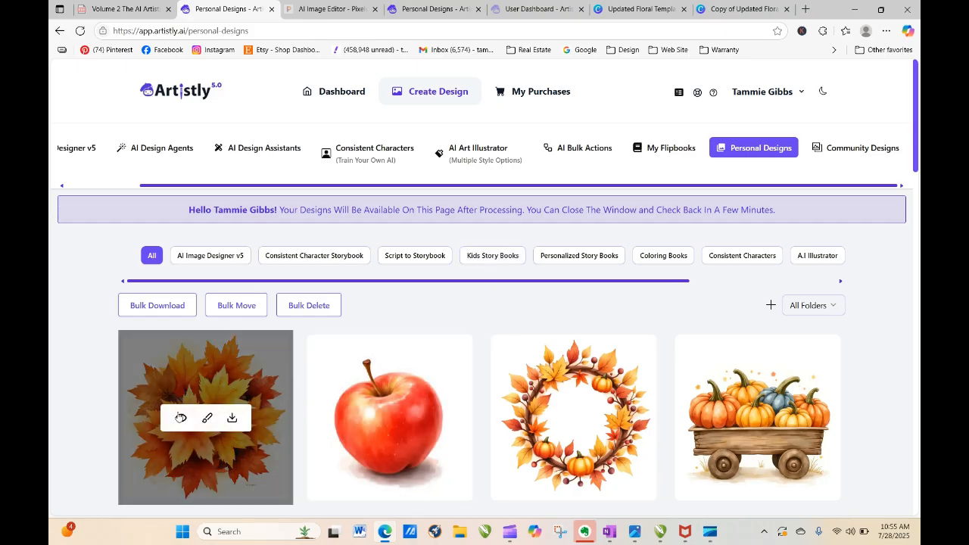
# Reopen the Clip Art design agent and paste the woodland baby animals prompt as its description, followed by a blank line
pyautogui.click(164, 152)
pyautogui.click(128, 302)
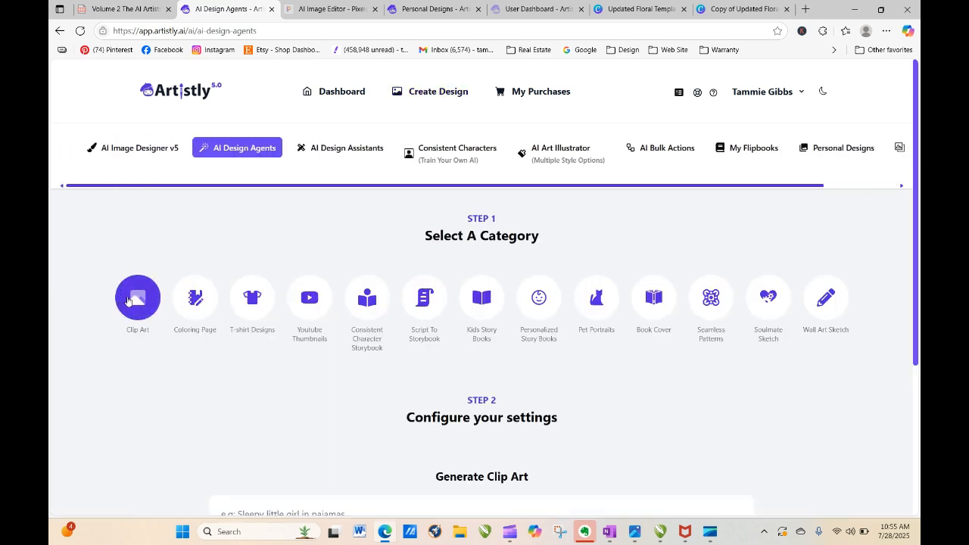
pyautogui.scroll(-3, 192, 324)
pyautogui.rightClick(231, 286)
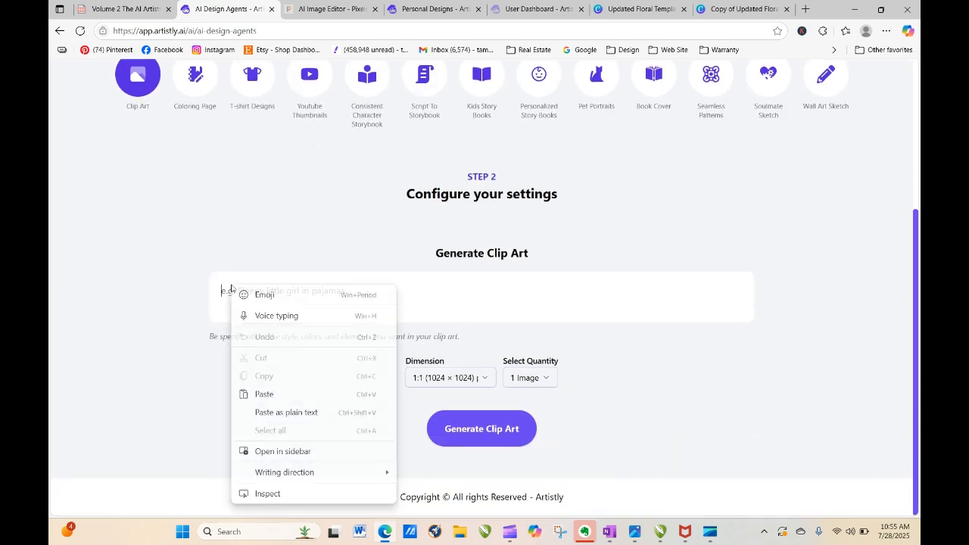
pyautogui.click(277, 392)
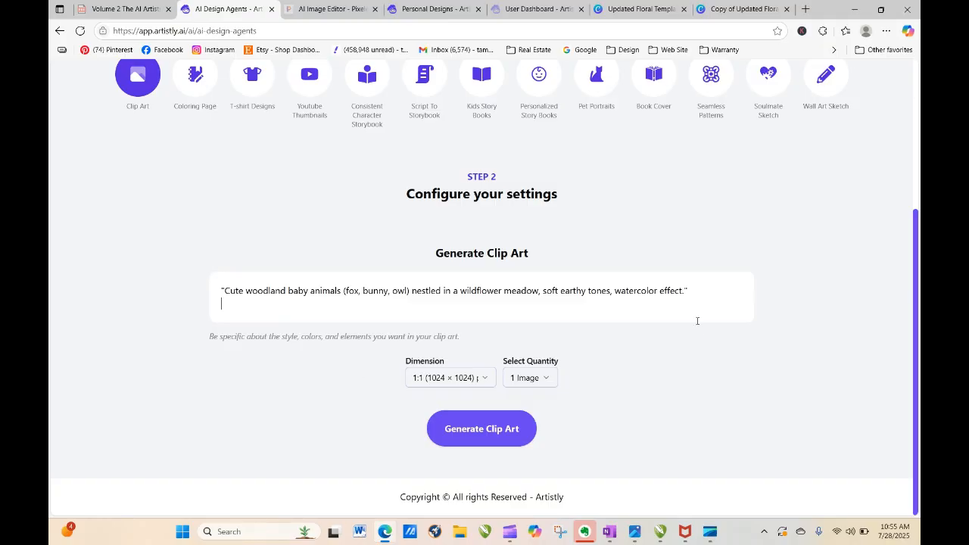
pyautogui.press('Return')
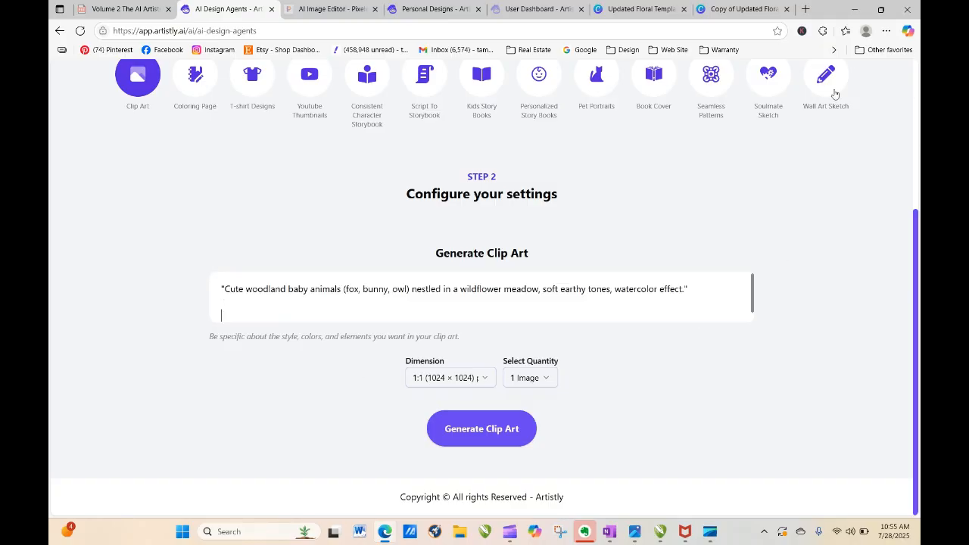
# Open and refresh Personal Designs in the other browser tab and look through the gallery for an autumn prompt to reuse
pyautogui.click(732, 9)
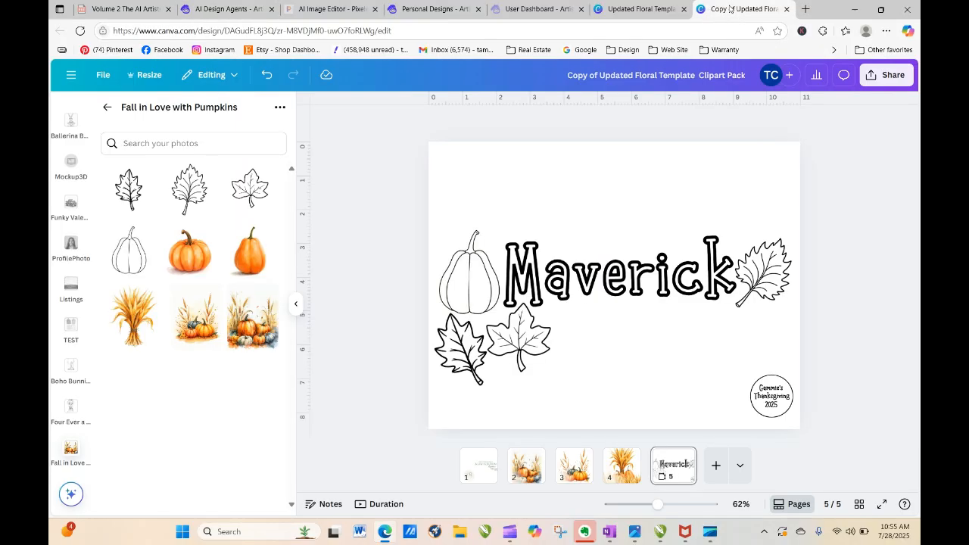
pyautogui.click(640, 9)
pyautogui.click(432, 10)
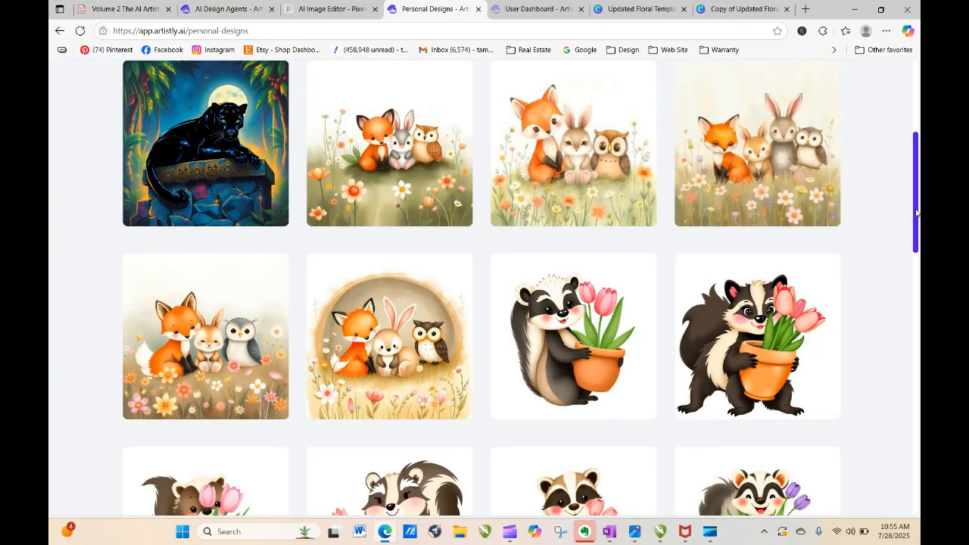
pyautogui.moveTo(915, 161); pyautogui.dragTo(905, 90)
pyautogui.click(799, 149)
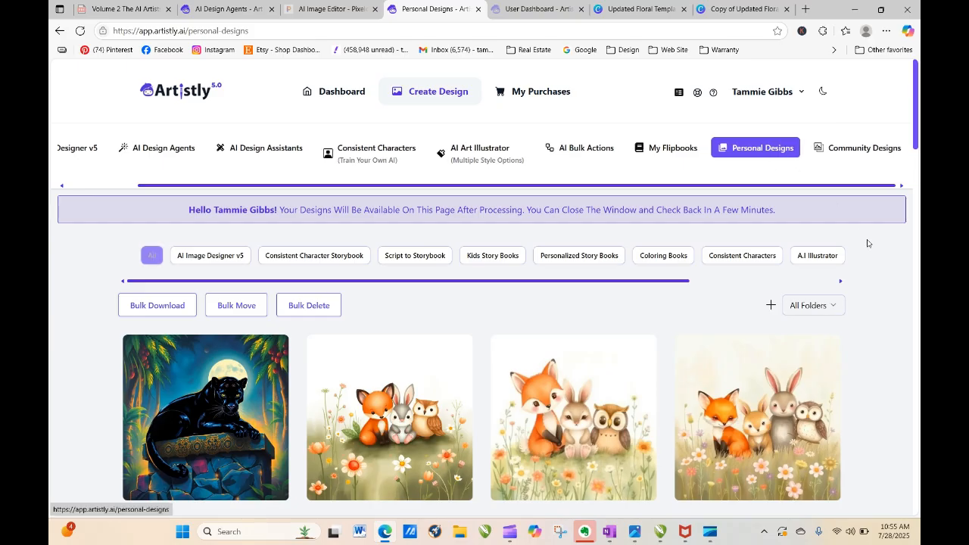
pyautogui.moveTo(914, 144); pyautogui.dragTo(918, 310)
pyautogui.scroll(6, 894, 220)
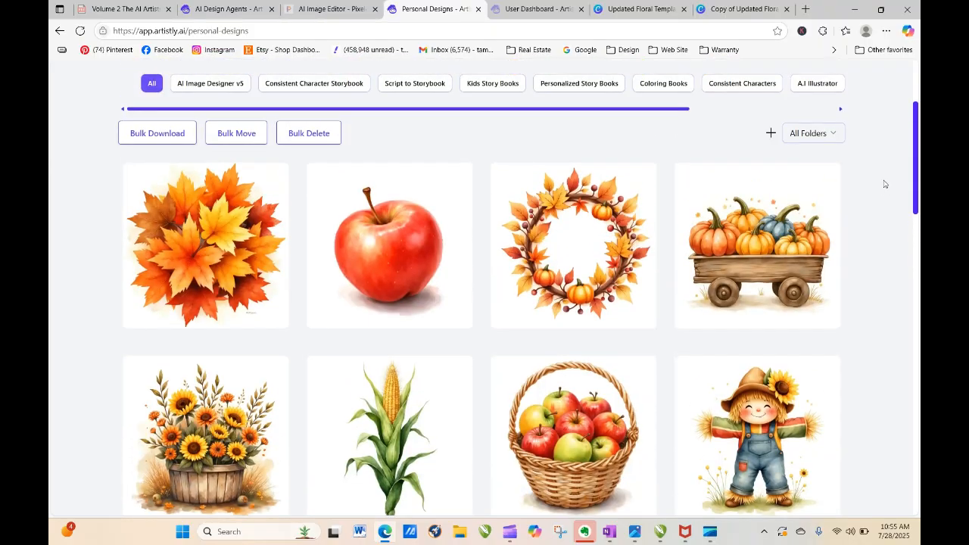
pyautogui.scroll(-3, 901, 251)
pyautogui.moveTo(916, 251); pyautogui.dragTo(919, 447)
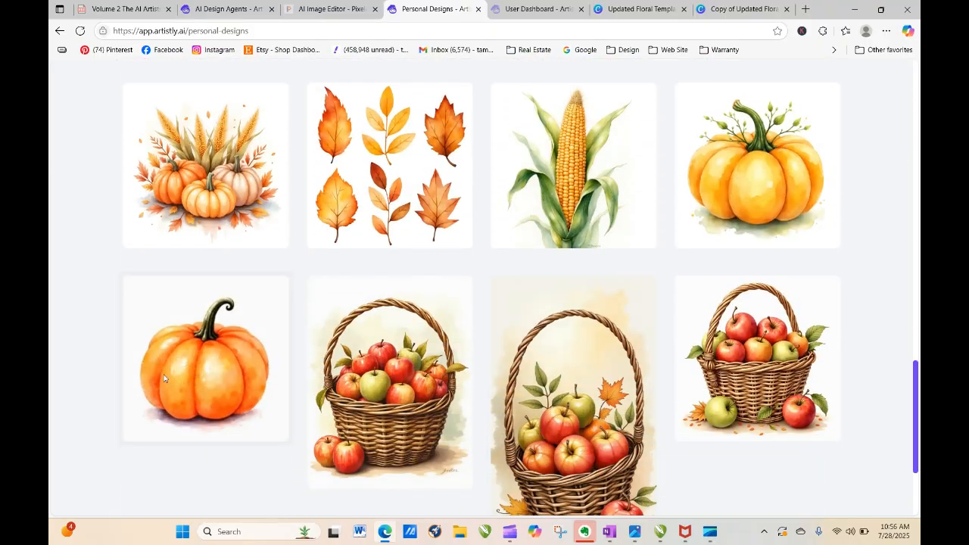
# View the details of the pumpkins, cornstalks and autumn leaves arrangement and highlight its design prompt
pyautogui.click(181, 165)
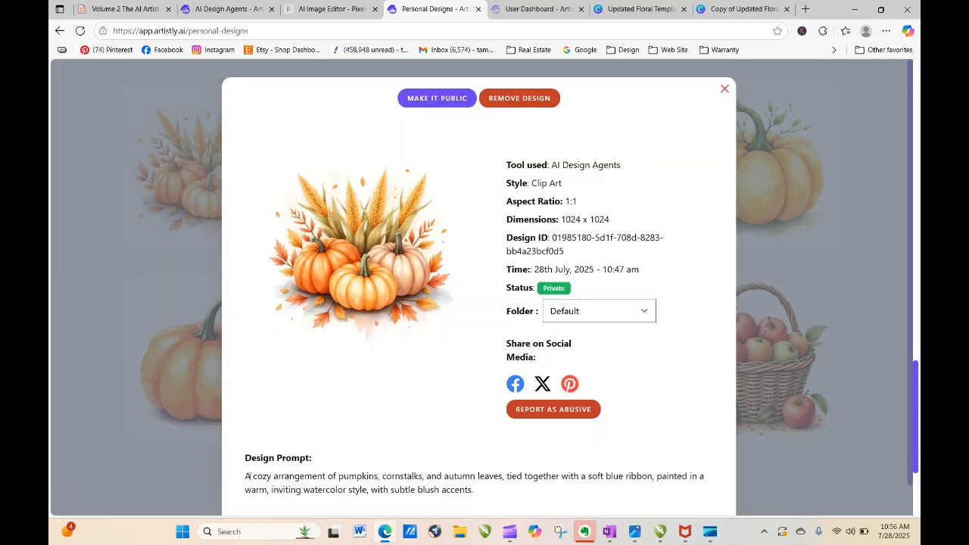
pyautogui.moveTo(245, 478); pyautogui.dragTo(477, 497)
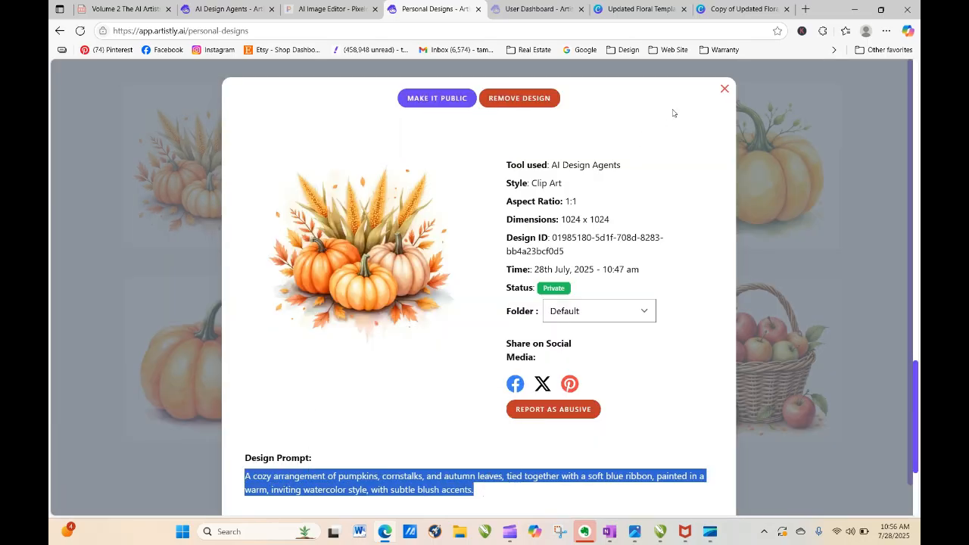
pyautogui.click(724, 89)
# Load more designs and copy the harvest theme prompt from the A.I Illustrator design of pumpkins and wheat
pyautogui.moveTo(915, 405); pyautogui.dragTo(918, 451)
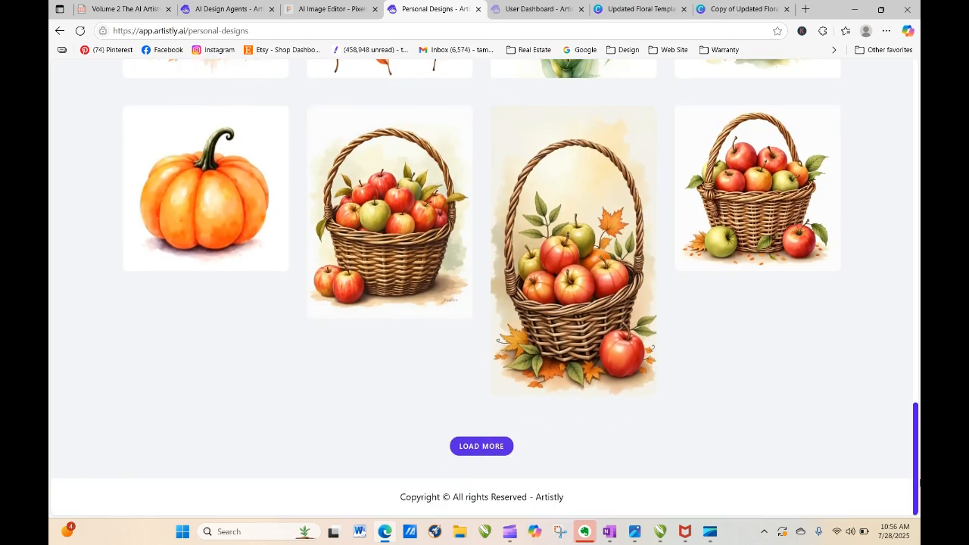
pyautogui.click(489, 448)
pyautogui.moveTo(916, 278); pyautogui.dragTo(918, 485)
pyautogui.click(733, 140)
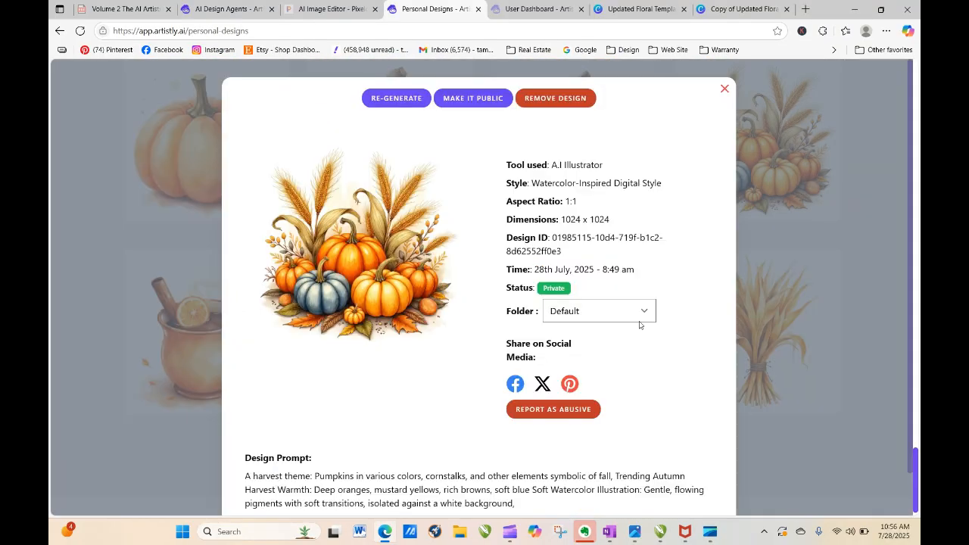
pyautogui.moveTo(247, 477); pyautogui.dragTo(515, 504)
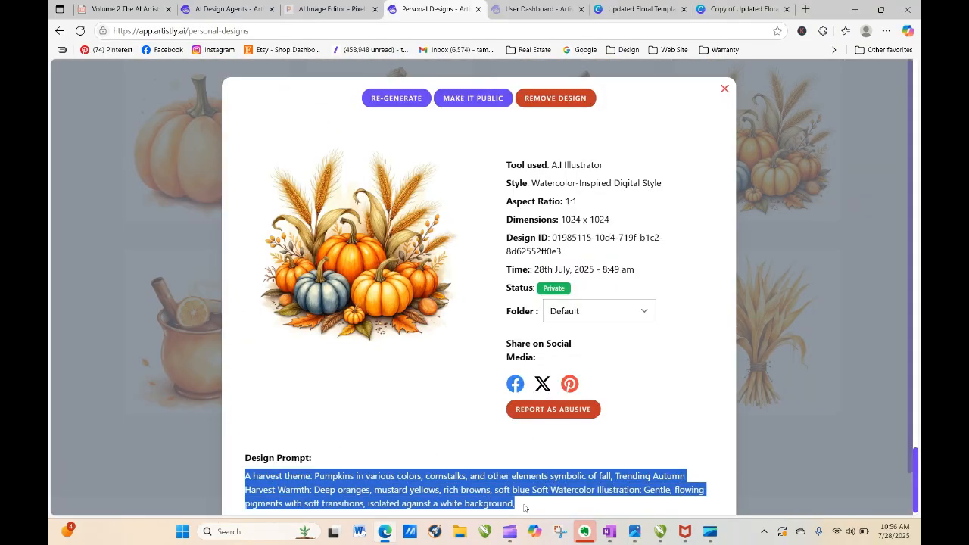
pyautogui.rightClick(470, 498)
pyautogui.click(502, 279)
pyautogui.click(831, 130)
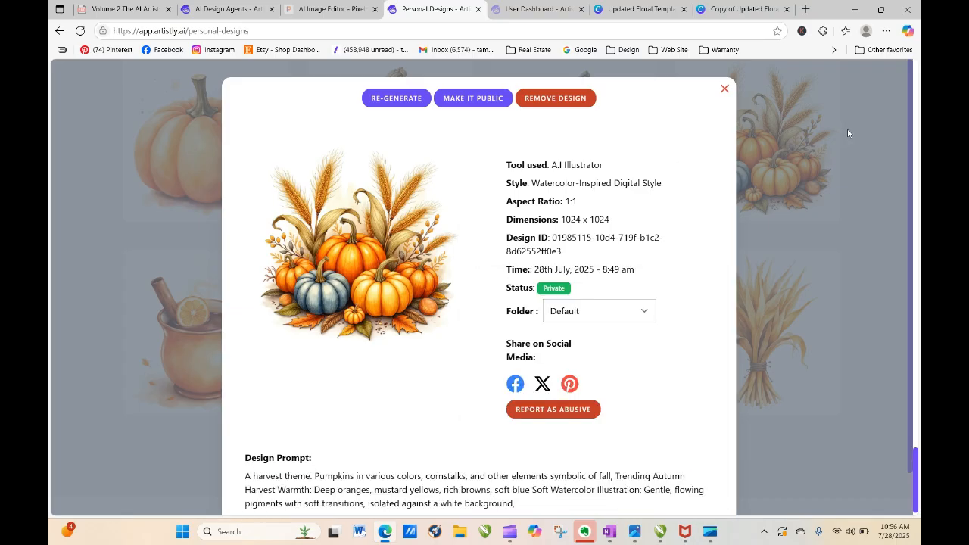
# Paste the harvest theme prompt as plain text below the woodland baby animals prompt in the clip art description
pyautogui.click(227, 9)
pyautogui.rightClick(309, 313)
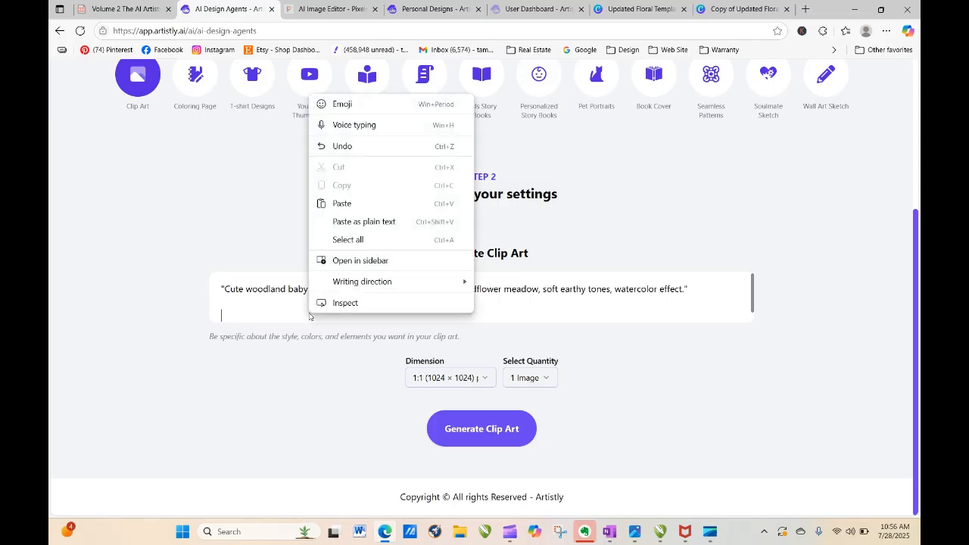
pyautogui.click(360, 221)
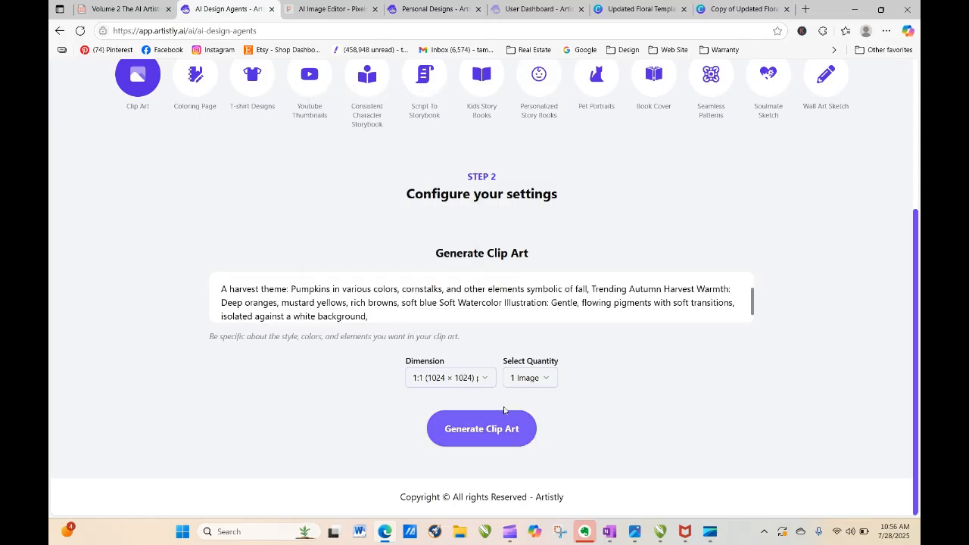
# Set the quantity to 5 images and generate clip art from the two combined prompts
pyautogui.click(521, 379)
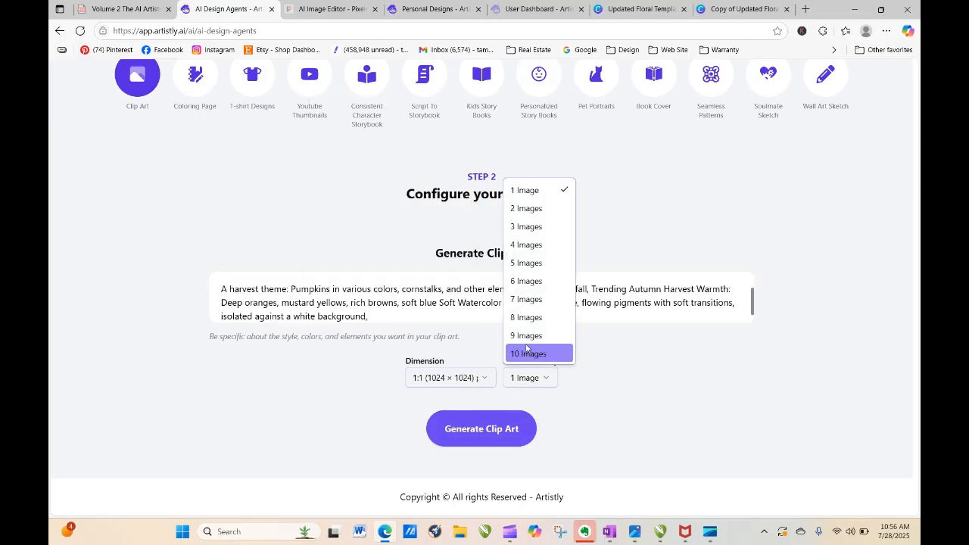
pyautogui.click(528, 264)
pyautogui.click(493, 429)
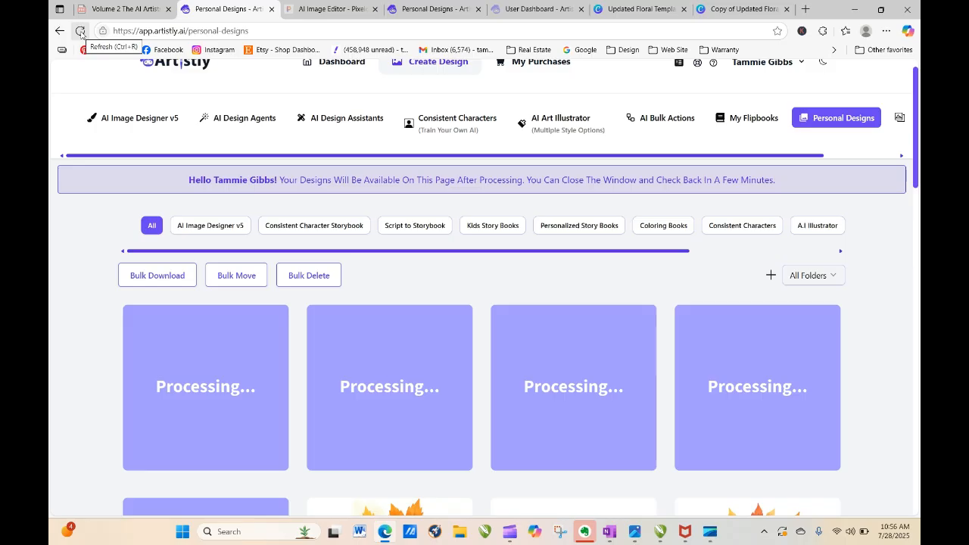
# Refresh Personal Designs and remove the failed fluffy baby bunny design
pyautogui.click(80, 32)
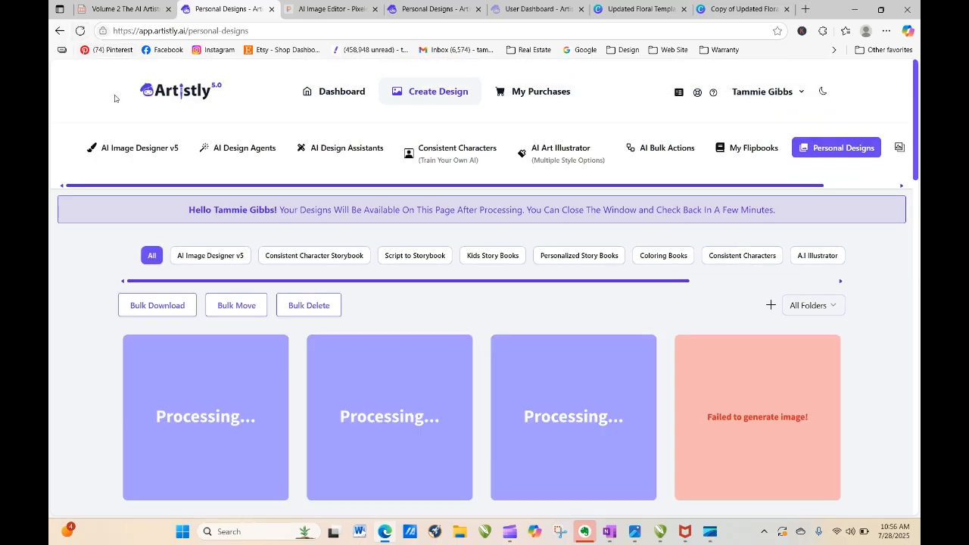
pyautogui.click(80, 31)
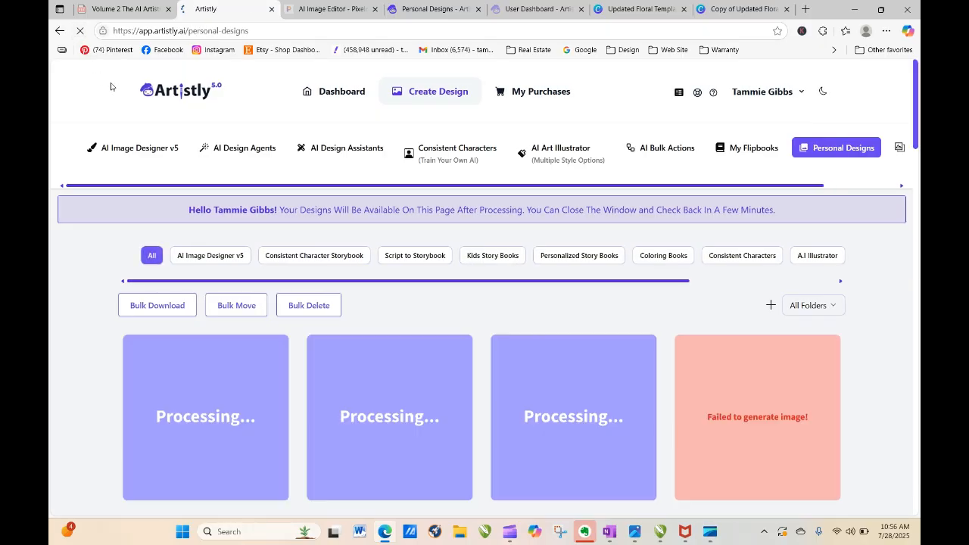
pyautogui.click(731, 422)
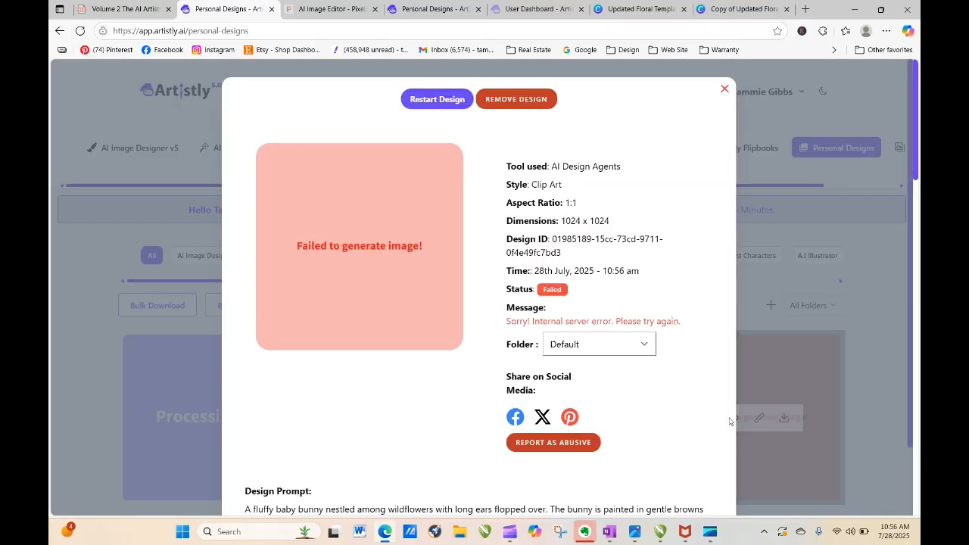
pyautogui.click(538, 105)
pyautogui.press('Return')
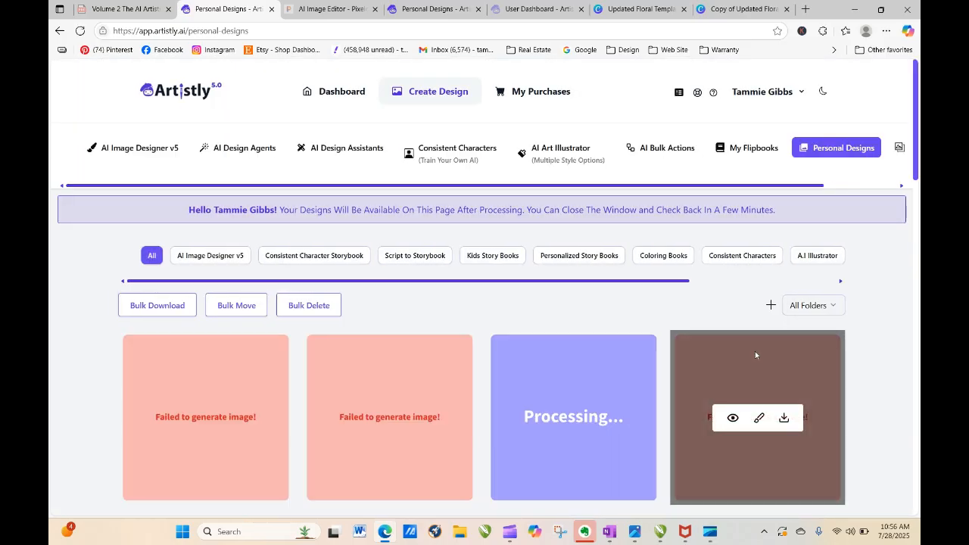
# Refresh Personal Designs and view the details and prompt of the baby owl on a pumpkin
pyautogui.moveTo(916, 140); pyautogui.dragTo(919, 182)
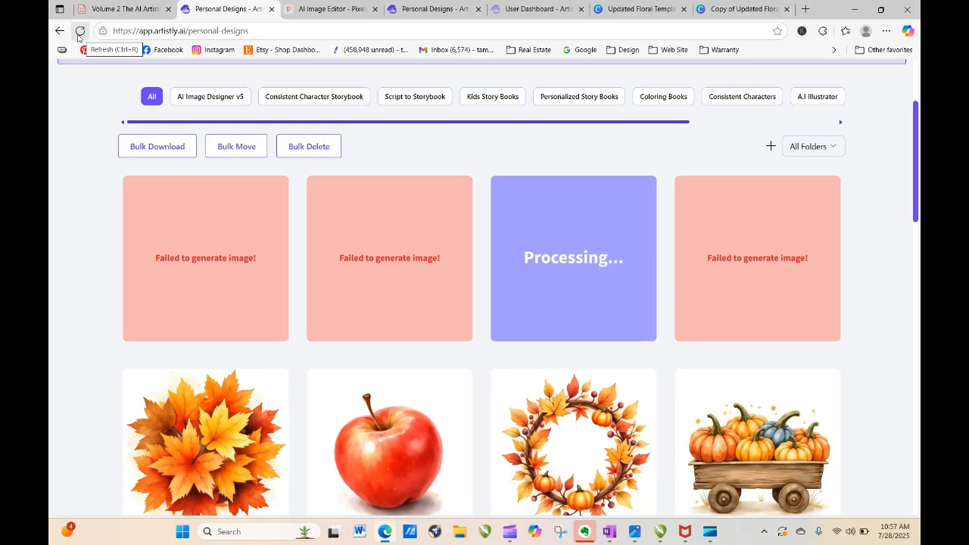
pyautogui.click(78, 33)
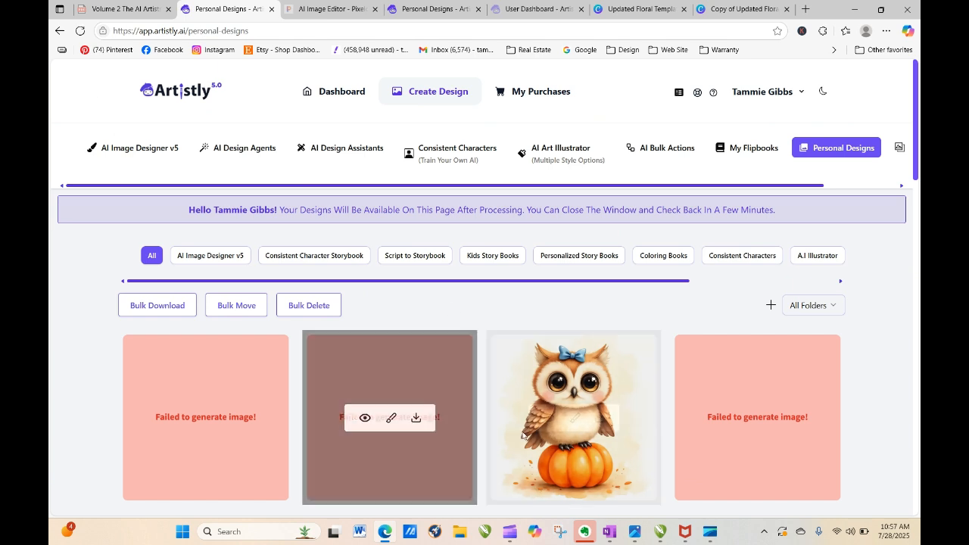
pyautogui.moveTo(418, 403)
pyautogui.moveTo(564, 429)
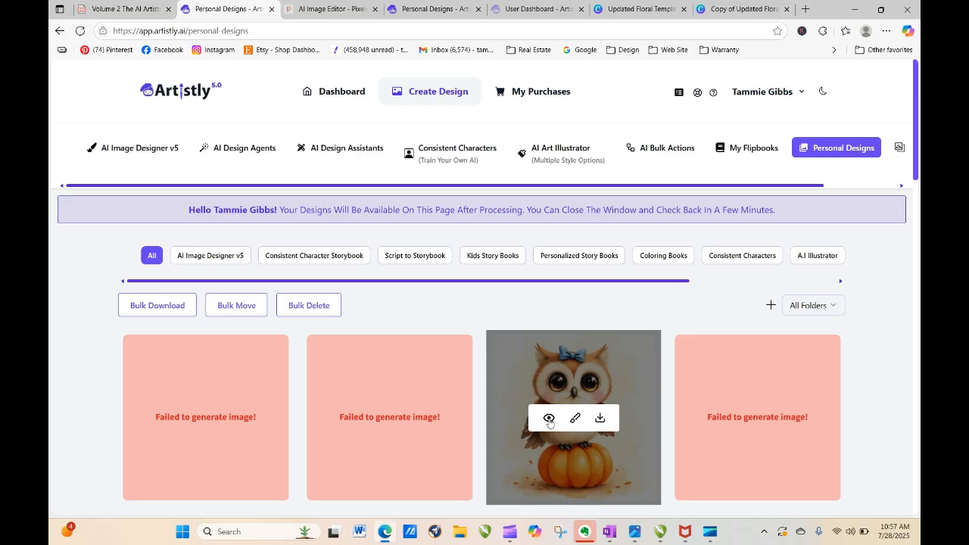
pyautogui.click(549, 419)
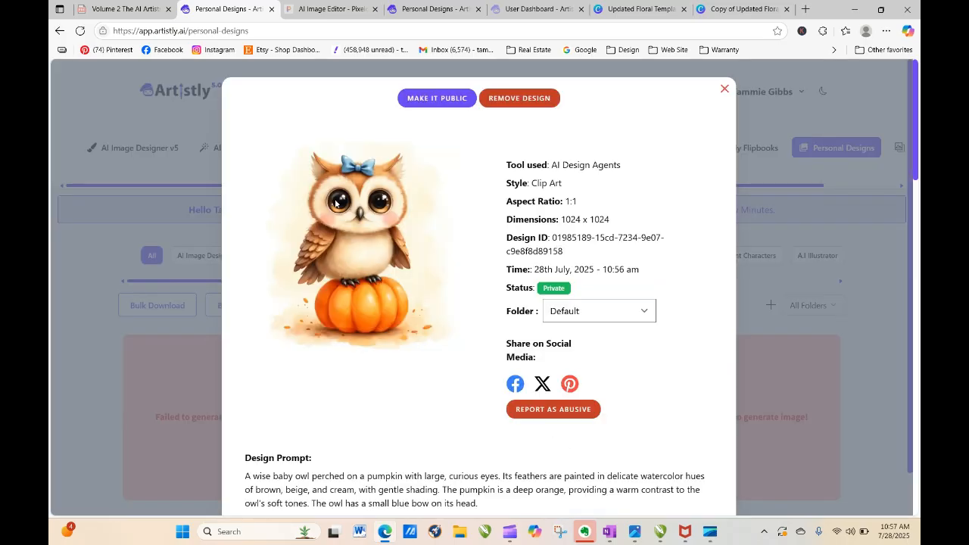
pyautogui.click(724, 90)
pyautogui.moveTo(585, 421)
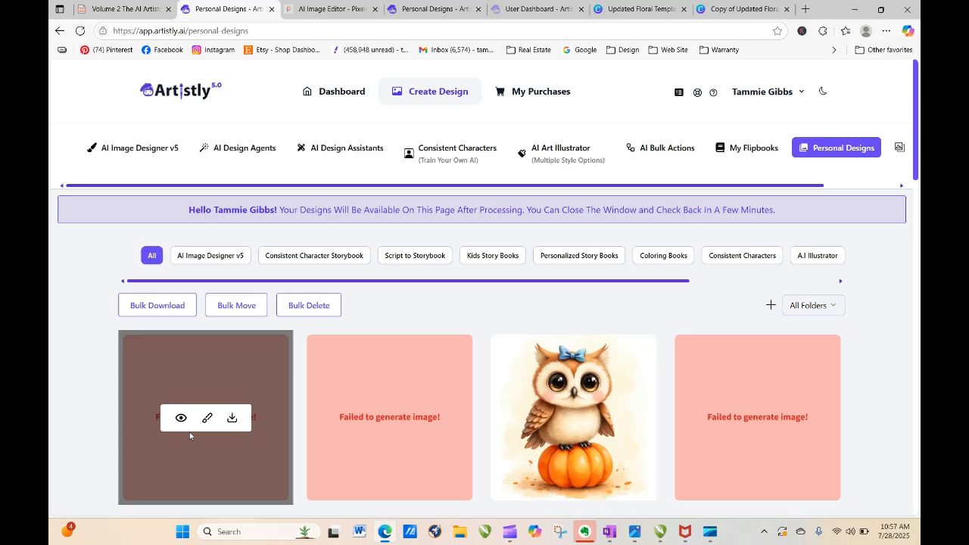
# Remove the failed cornucopia design and the failed colorful pumpkins design
pyautogui.click(182, 419)
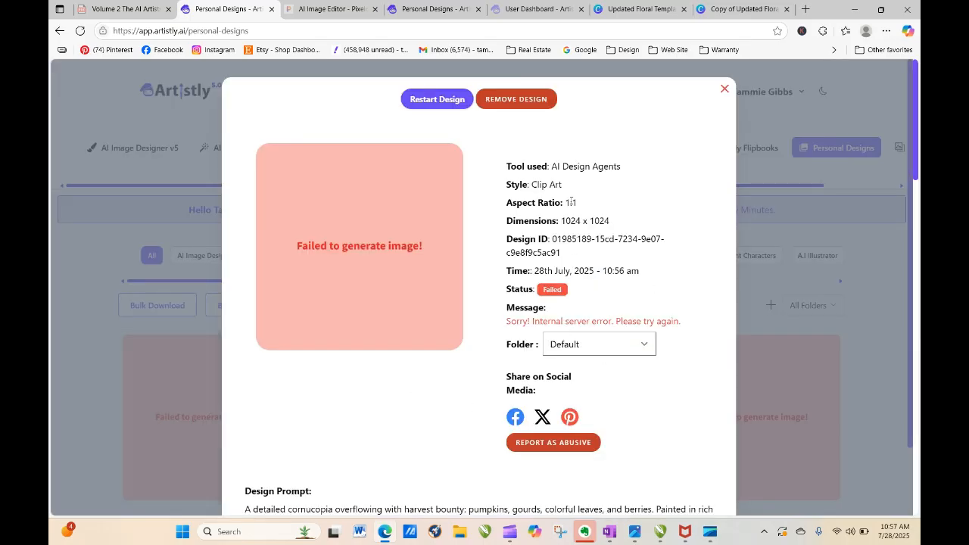
pyautogui.click(542, 101)
pyautogui.click(444, 145)
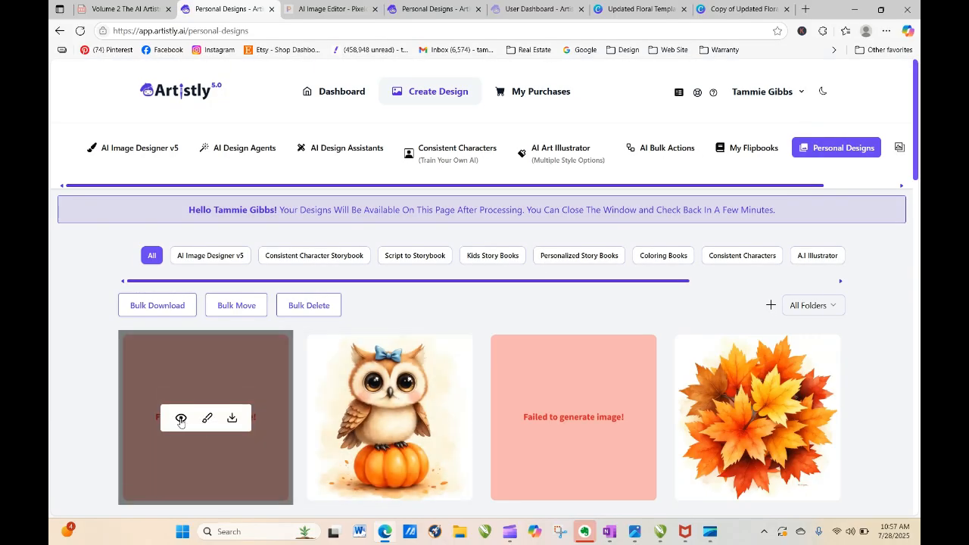
pyautogui.click(180, 419)
pyautogui.click(517, 99)
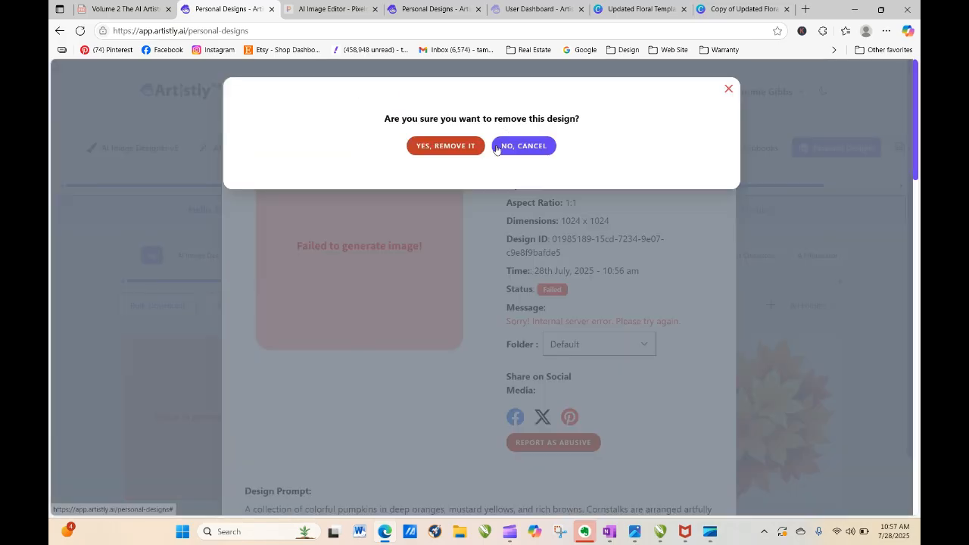
pyautogui.click(444, 150)
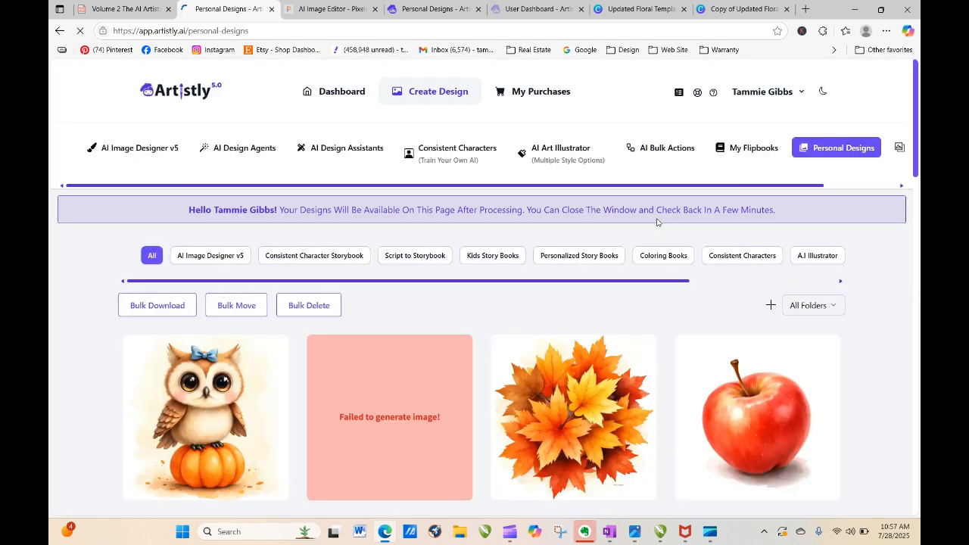
# Open the failed sleeping baby fox design, cancel its removal and restart it instead
pyautogui.moveTo(414, 418)
pyautogui.click(364, 419)
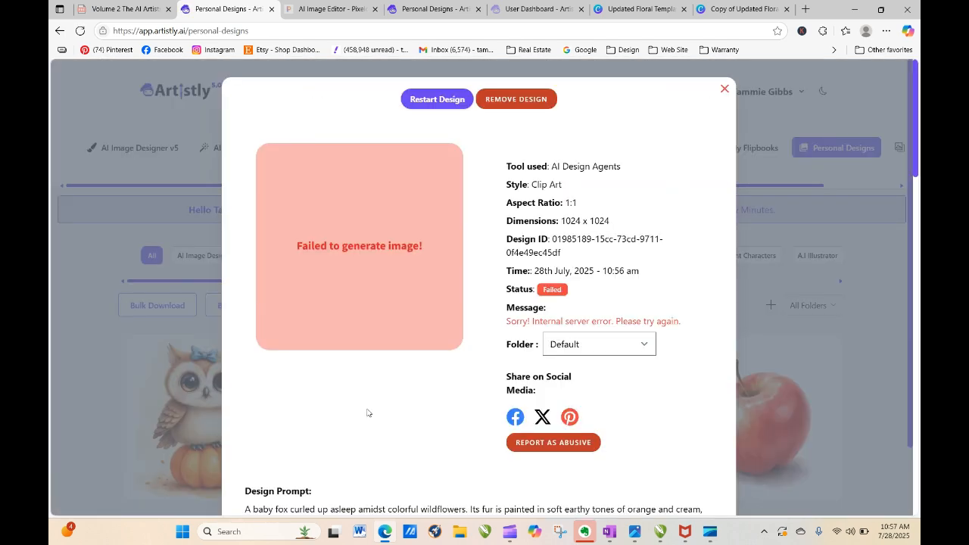
pyautogui.click(494, 102)
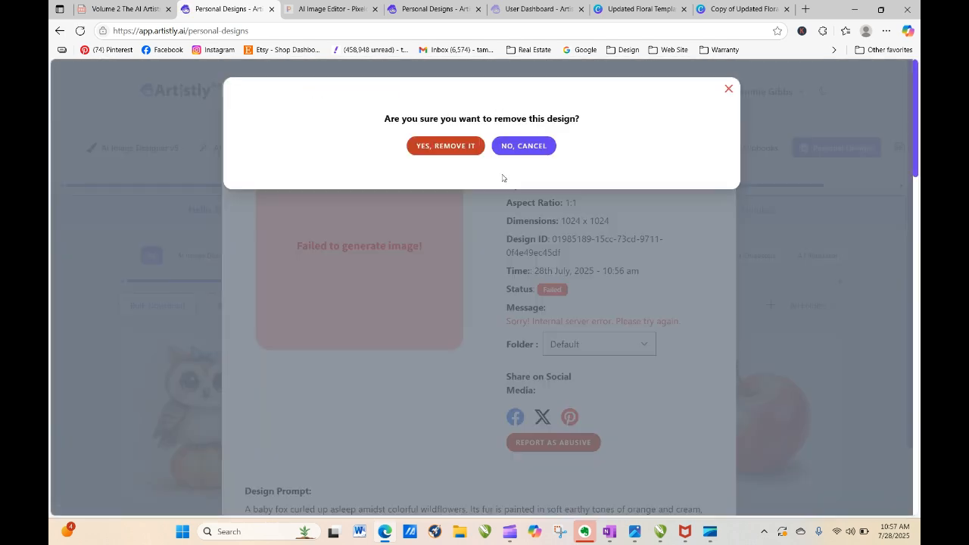
pyautogui.click(540, 148)
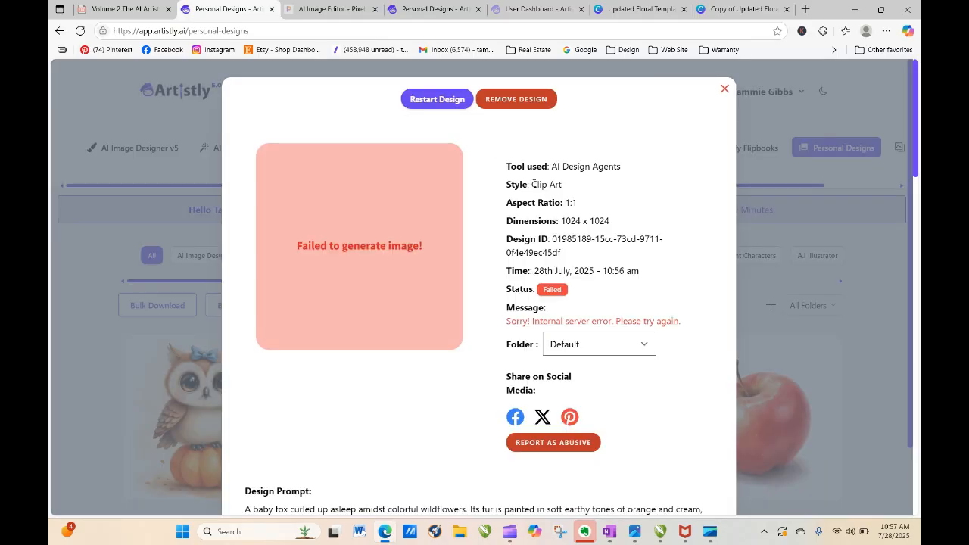
pyautogui.click(458, 106)
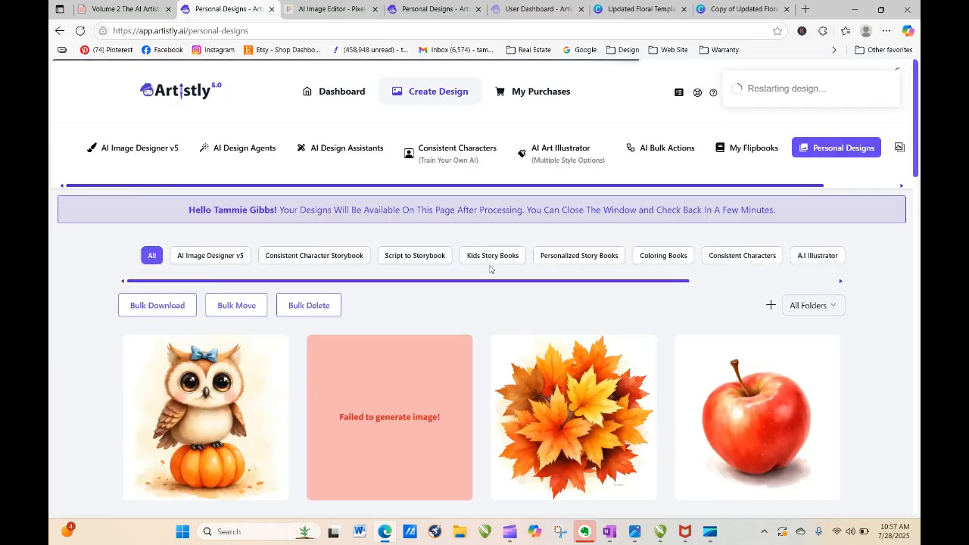
# Refresh Personal Designs repeatedly to check on the regenerating sleeping fox design
pyautogui.moveTo(200, 407)
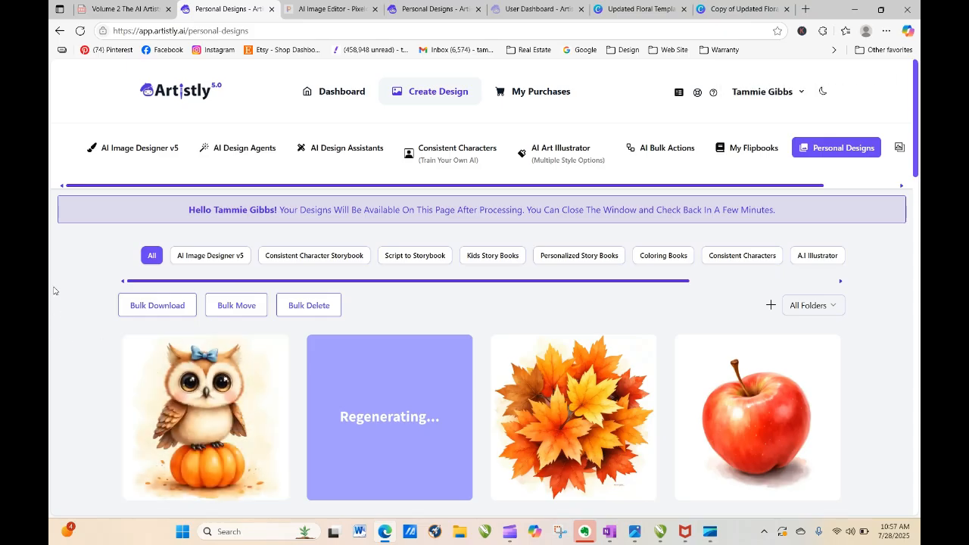
pyautogui.click(79, 30)
pyautogui.click(80, 31)
pyautogui.click(80, 31)
pyautogui.click(81, 32)
pyautogui.click(80, 31)
pyautogui.click(80, 32)
pyautogui.click(79, 32)
pyautogui.click(80, 32)
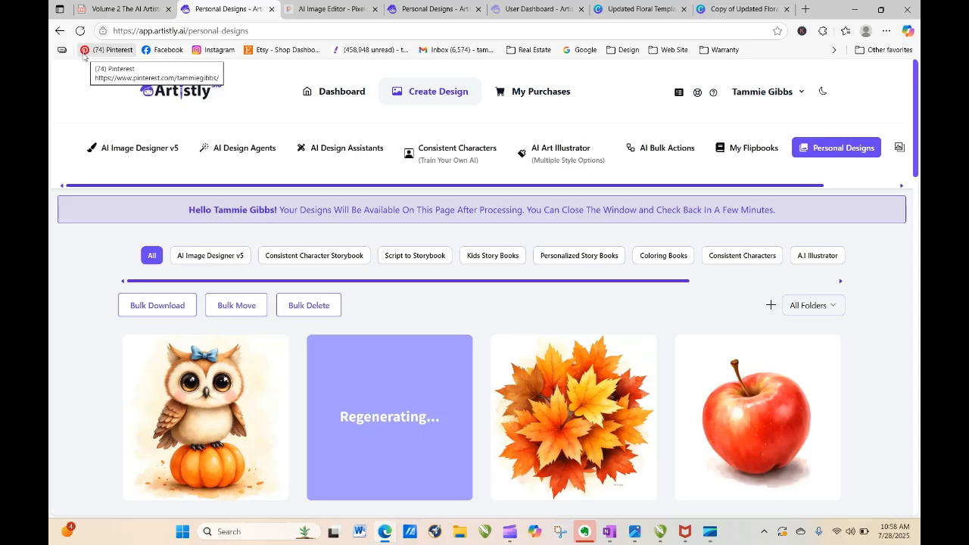
pyautogui.click(79, 31)
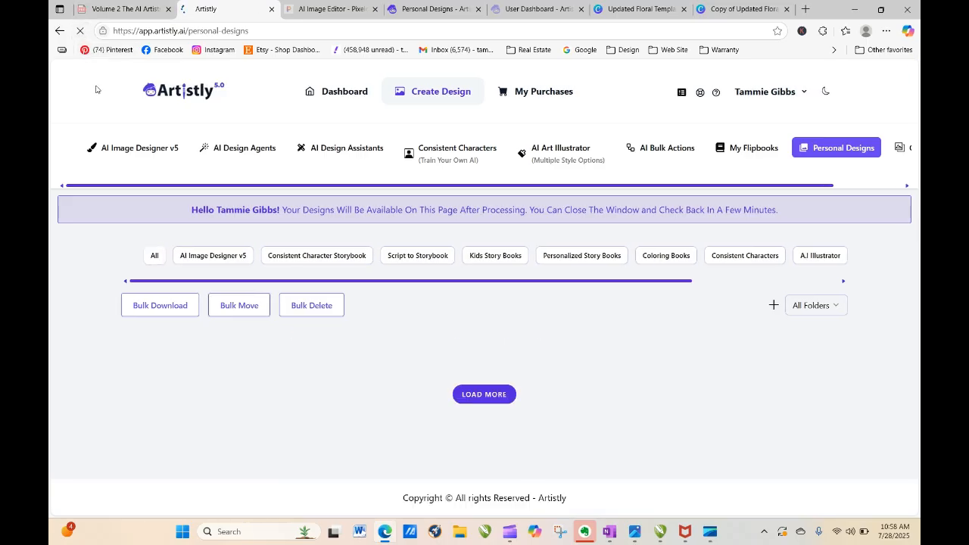
# Load more personal designs, copy the design prompt of the harvest pumpkins with cornstalks, and close its details
pyautogui.moveTo(915, 165); pyautogui.dragTo(911, 514)
pyautogui.click(496, 449)
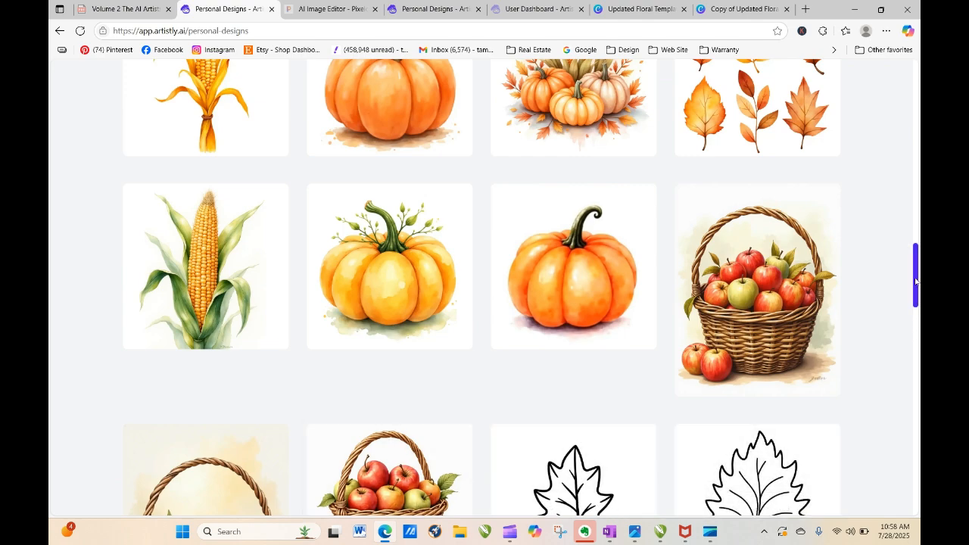
pyautogui.click(915, 334)
pyautogui.moveTo(918, 367); pyautogui.dragTo(918, 512)
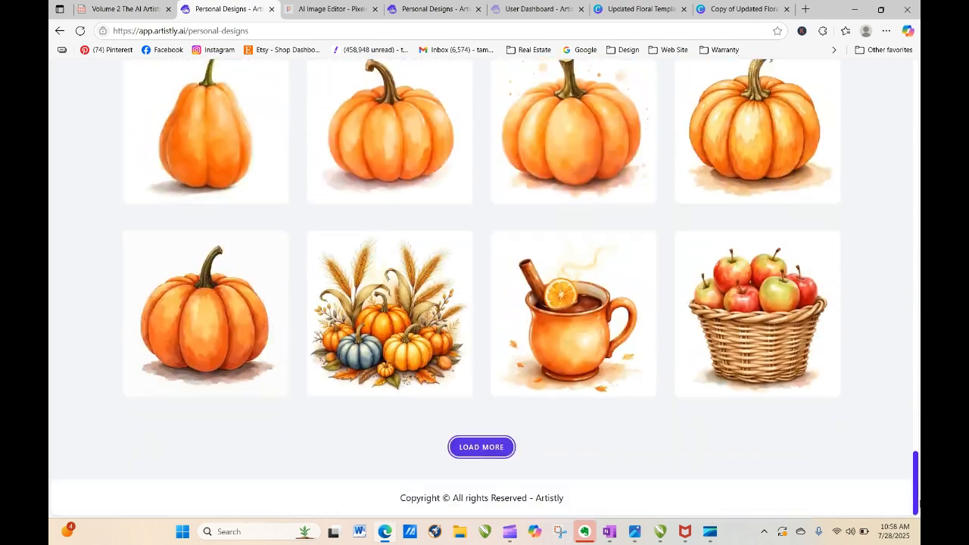
pyautogui.click(365, 313)
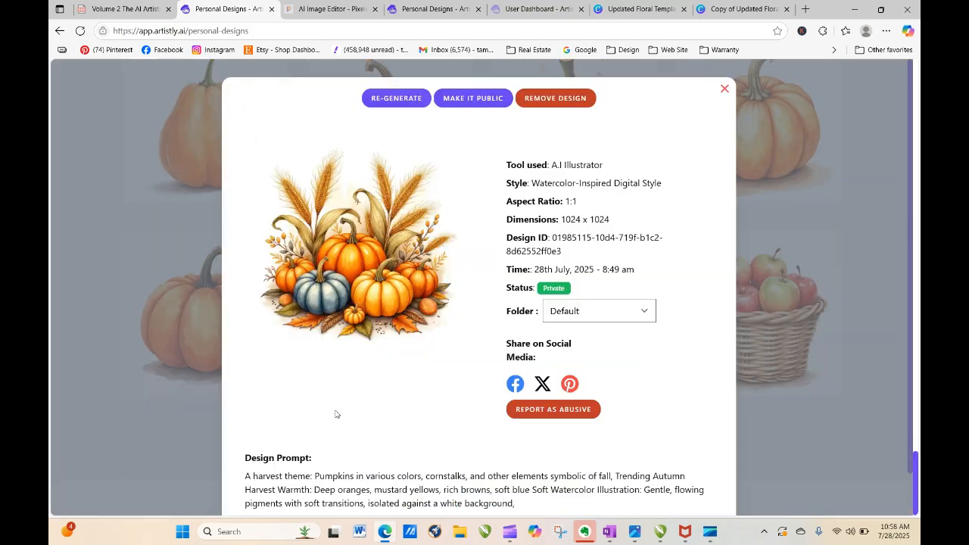
pyautogui.moveTo(244, 479); pyautogui.dragTo(546, 504)
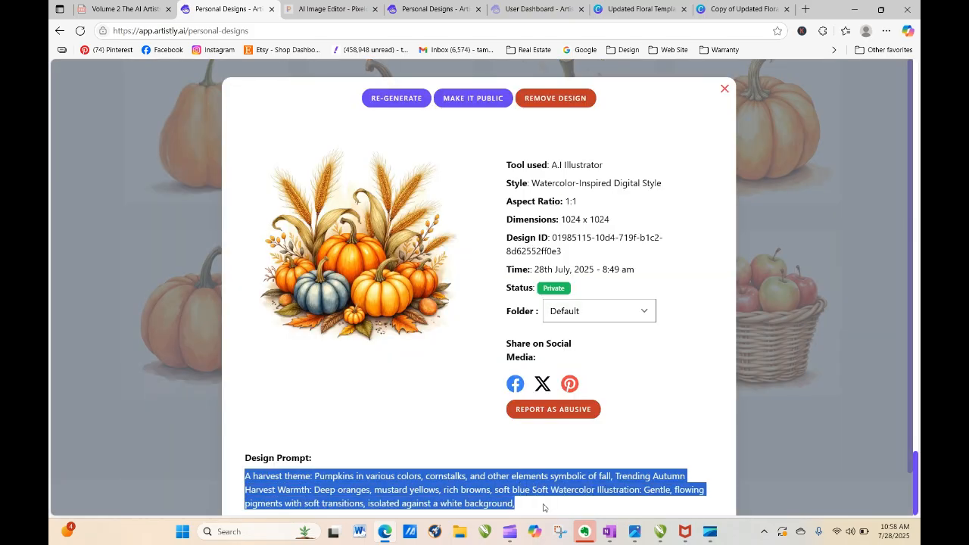
pyautogui.rightClick(481, 491)
pyautogui.click(492, 272)
pyautogui.click(725, 88)
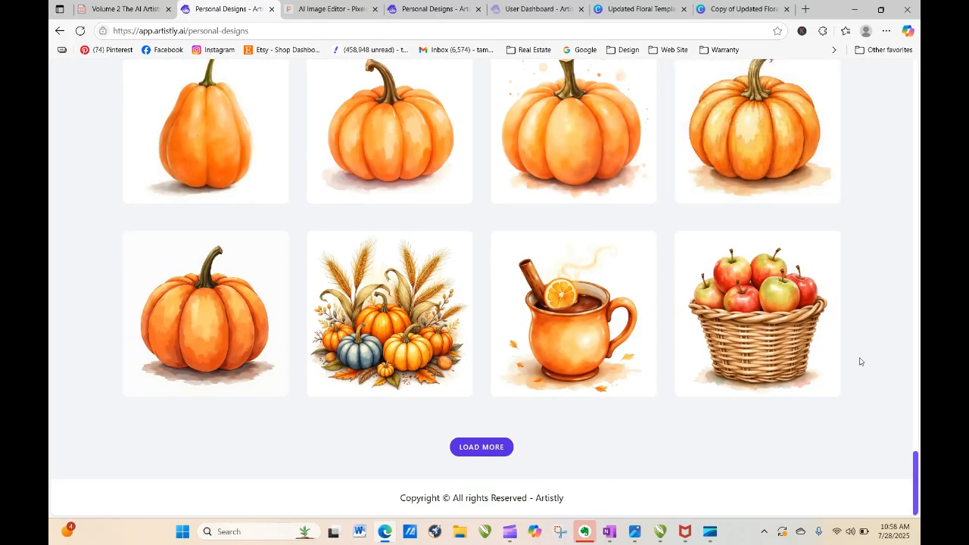
# Refresh Personal Designs and view the details and prompt of the sleeping baby fox among wildflowers
pyautogui.moveTo(916, 477); pyautogui.dragTo(914, 59)
pyautogui.click(81, 30)
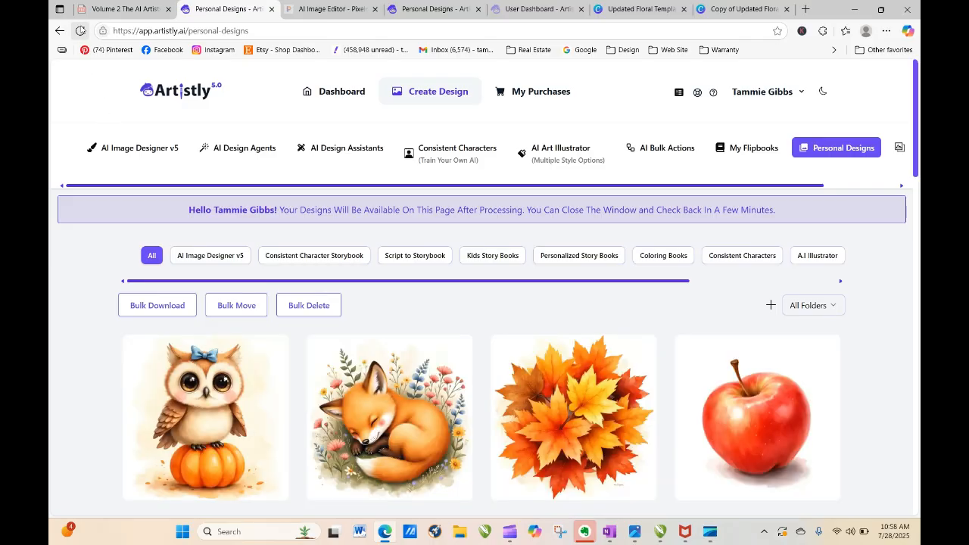
pyautogui.click(366, 418)
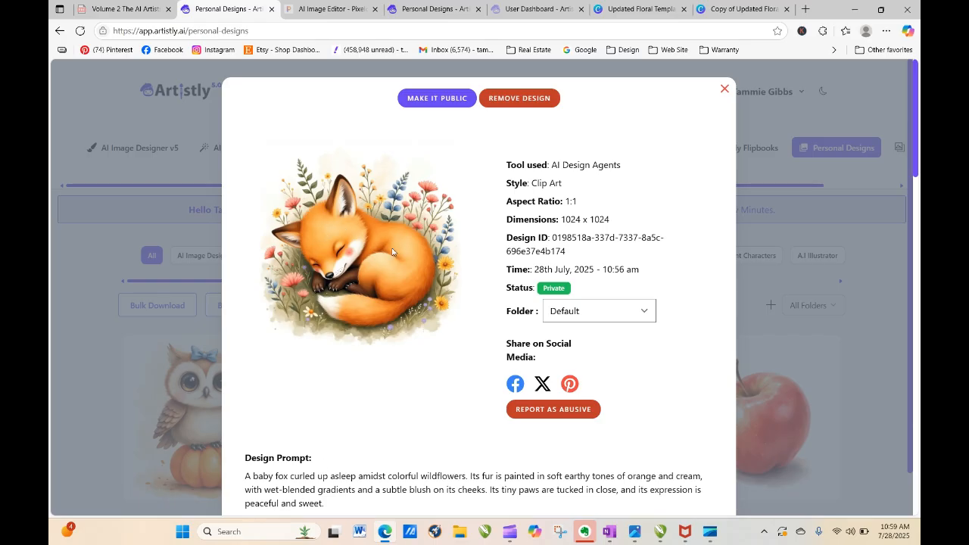
pyautogui.click(724, 90)
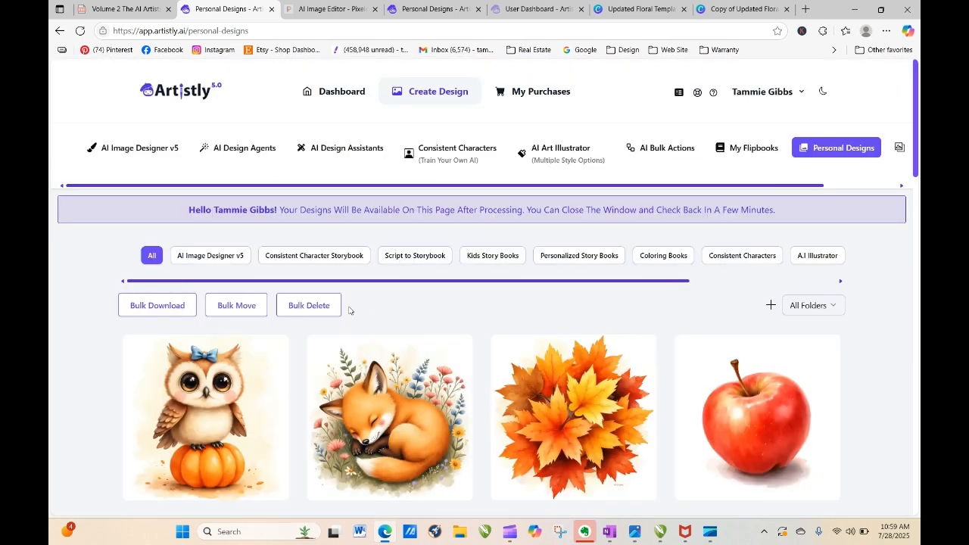
# Start a Clip Art design in AI Design Agents with the copied harvest prompt, preceded by the label "Image 1:"
pyautogui.click(231, 148)
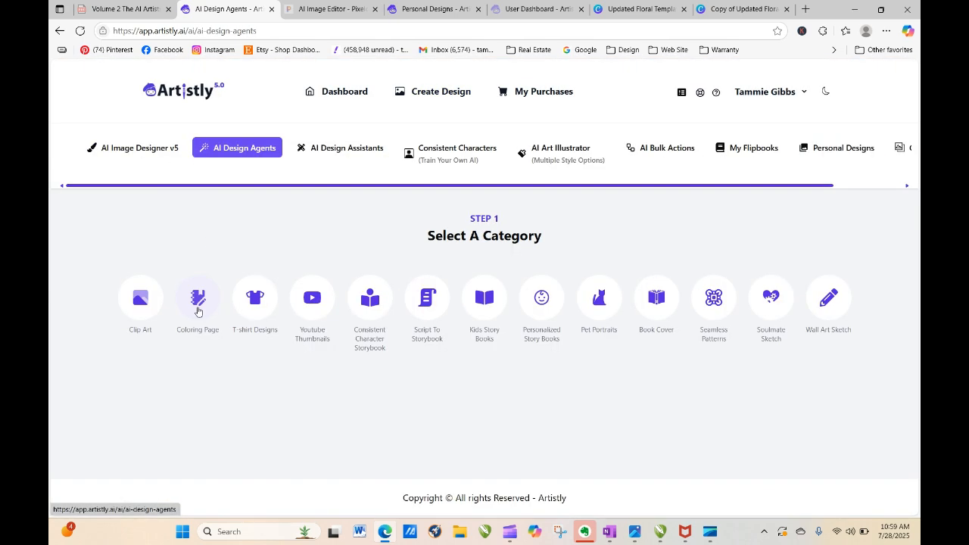
pyautogui.click(145, 299)
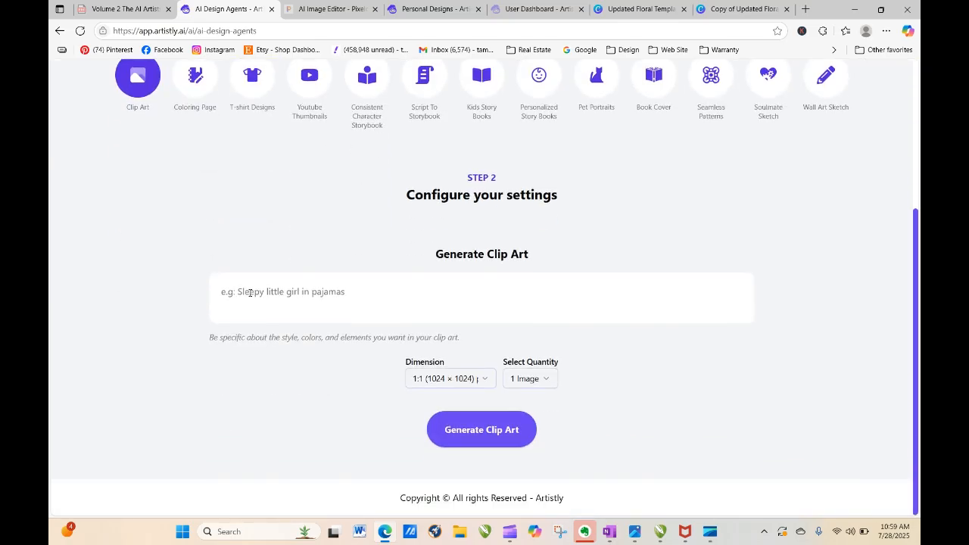
pyautogui.rightClick(250, 296)
pyautogui.click(286, 402)
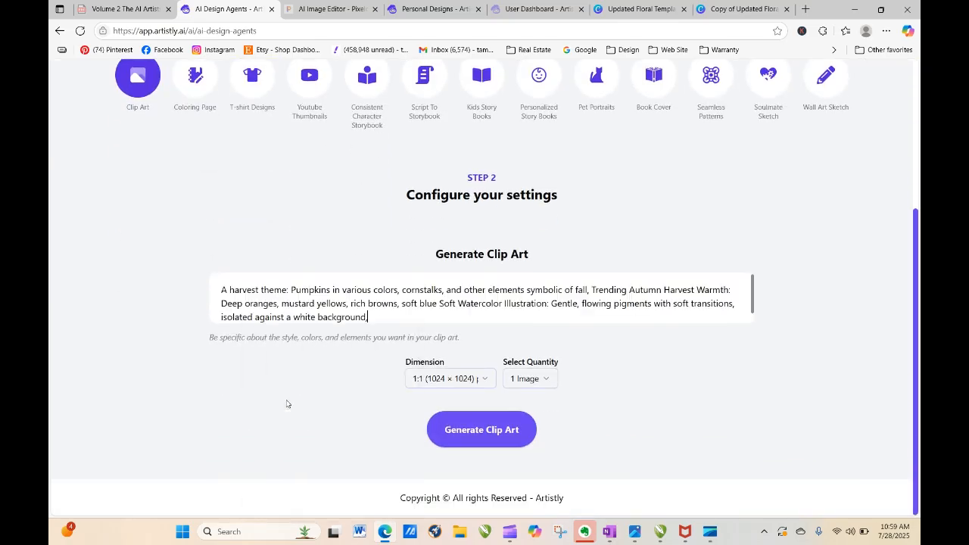
pyautogui.click(222, 295)
pyautogui.write('Image 1:')
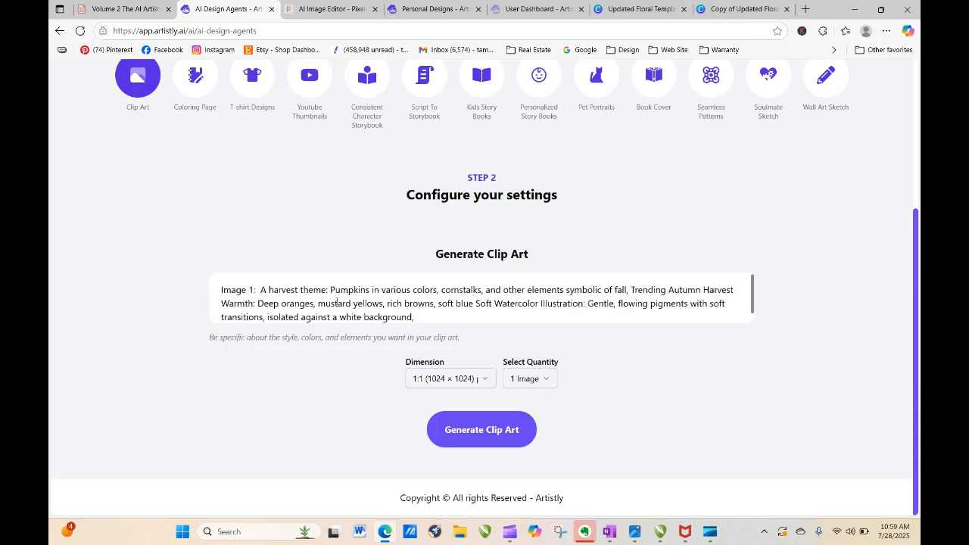
# Add the label "Image 2:" below the harvest prompt, separated from it by a blank line
pyautogui.click(426, 317)
pyautogui.press('Return')
pyautogui.press('Return')
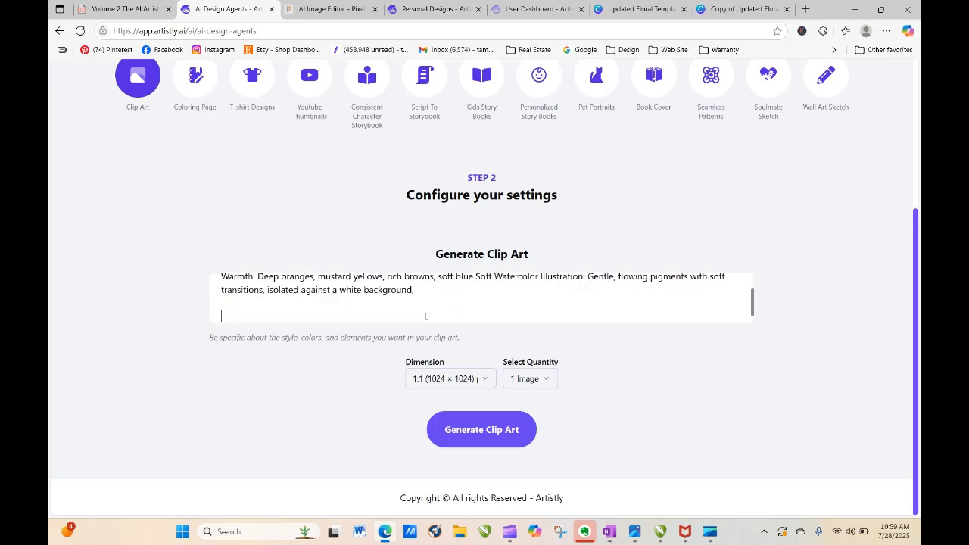
pyautogui.write('Image 2:')
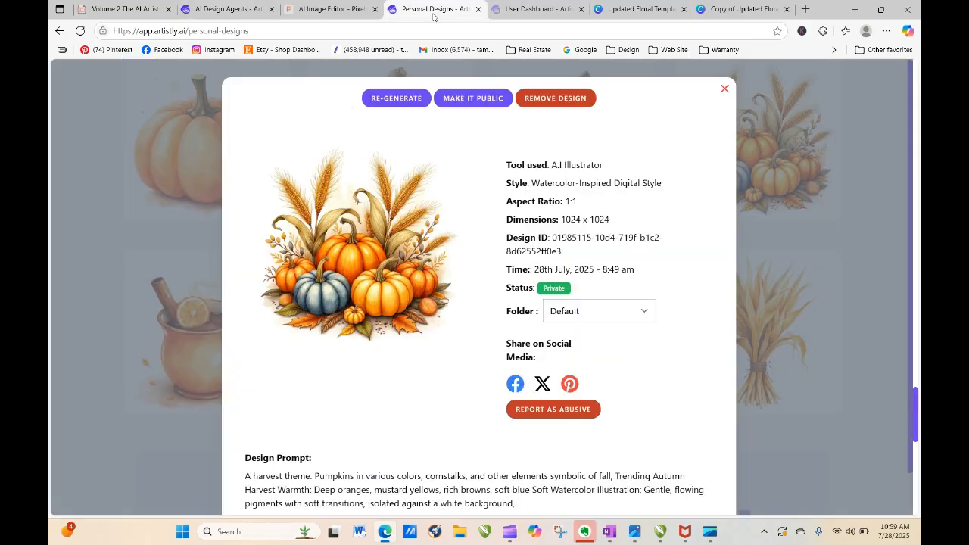
# Switch to the other Personal Designs page, close the open harvest design and filter the designs by the Jars folder
pyautogui.click(432, 10)
pyautogui.click(724, 88)
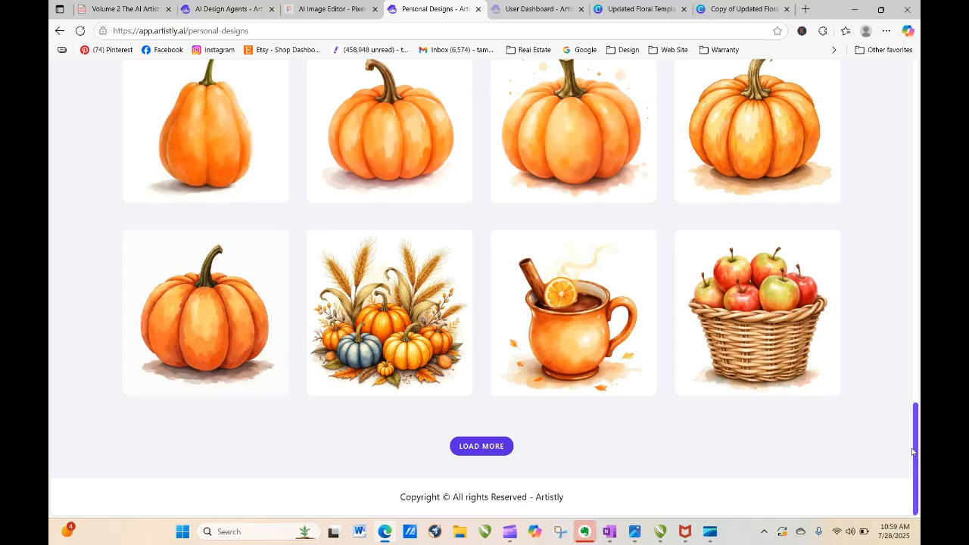
pyautogui.moveTo(913, 452); pyautogui.dragTo(919, 200)
pyautogui.click(909, 400)
pyautogui.moveTo(914, 447); pyautogui.dragTo(905, 103)
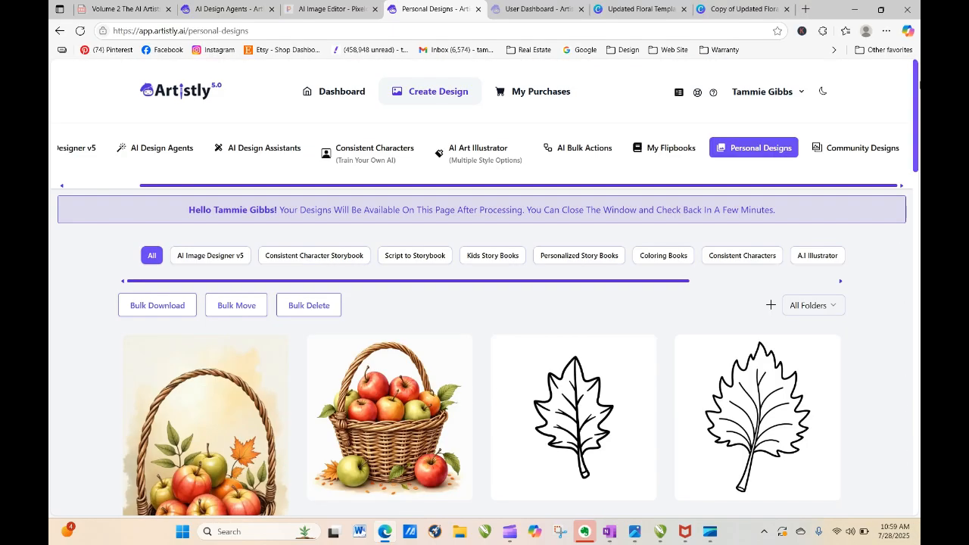
pyautogui.click(803, 305)
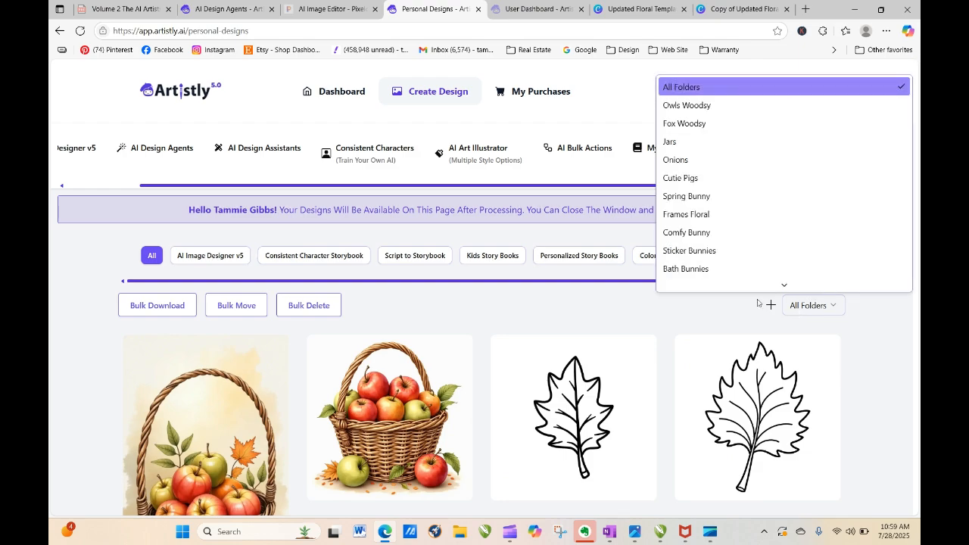
pyautogui.click(696, 142)
# Open the white church design with the orange roof, bare trees and tulips, and copy its full design prompt
pyautogui.moveTo(915, 134); pyautogui.dragTo(918, 447)
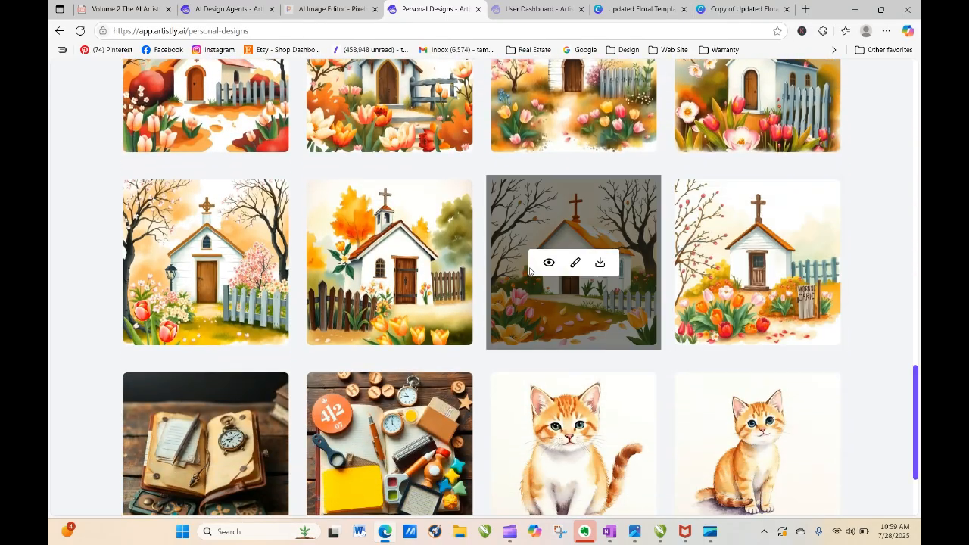
pyautogui.click(547, 264)
pyautogui.moveTo(242, 480); pyautogui.dragTo(575, 473)
pyautogui.scroll(-1, 686, 506)
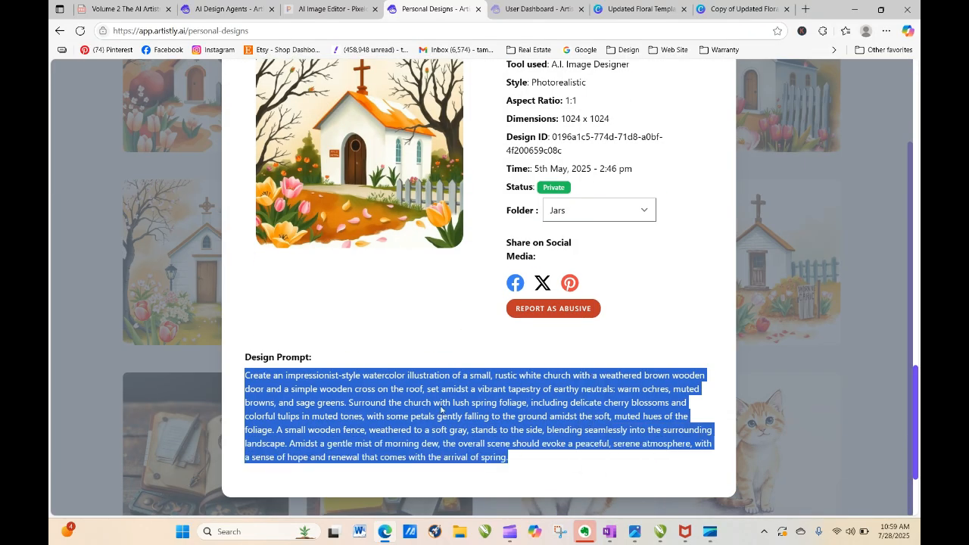
pyautogui.rightClick(442, 409)
pyautogui.click(483, 191)
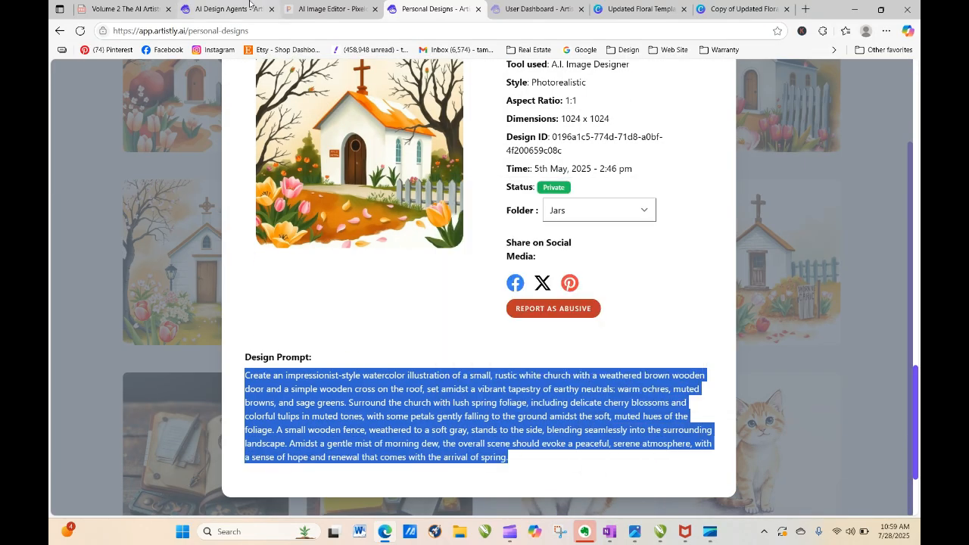
# Paste the church prompt after "Image 2:" in the clip art description and add the label "Image 3:" after a blank line
pyautogui.click(227, 9)
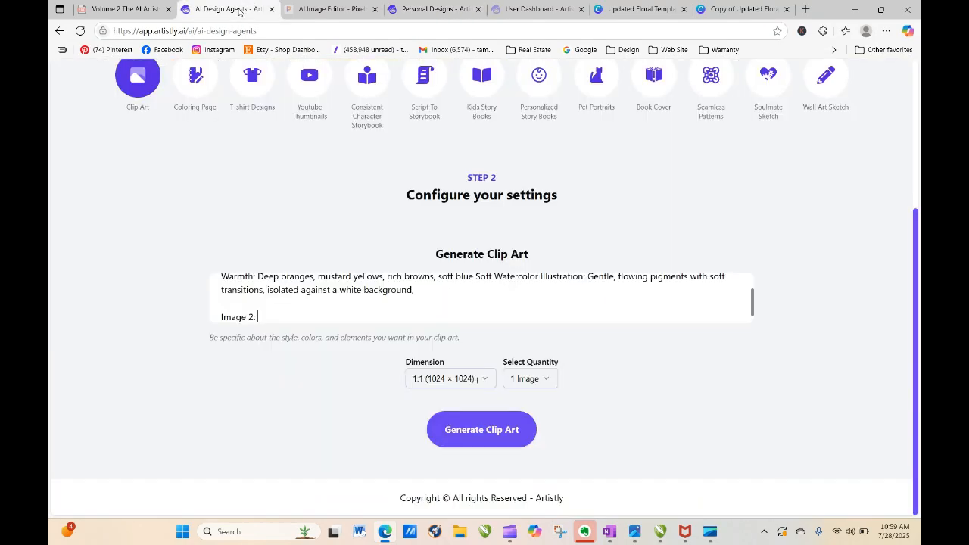
pyautogui.rightClick(297, 320)
pyautogui.click(343, 210)
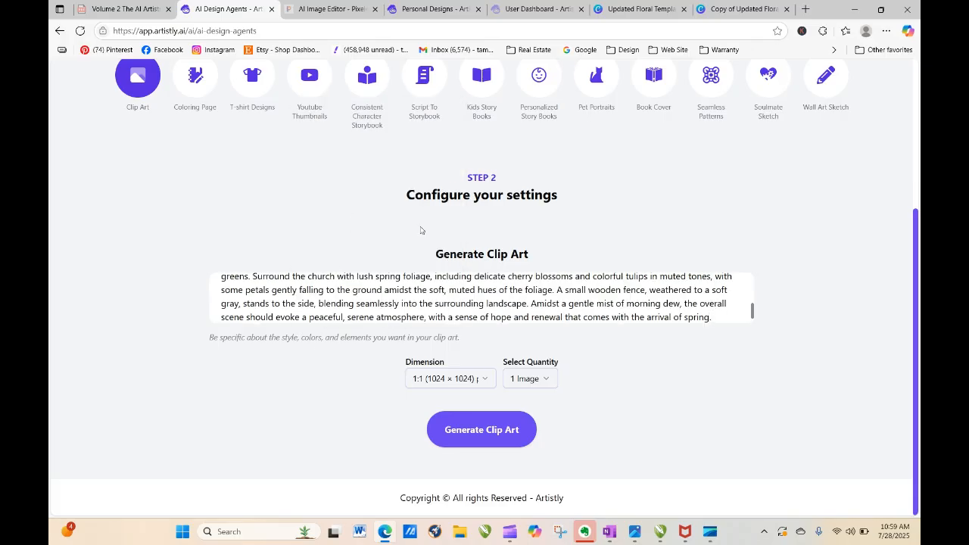
pyautogui.press('Return')
pyautogui.press('Return')
pyautogui.write('Image 3:')
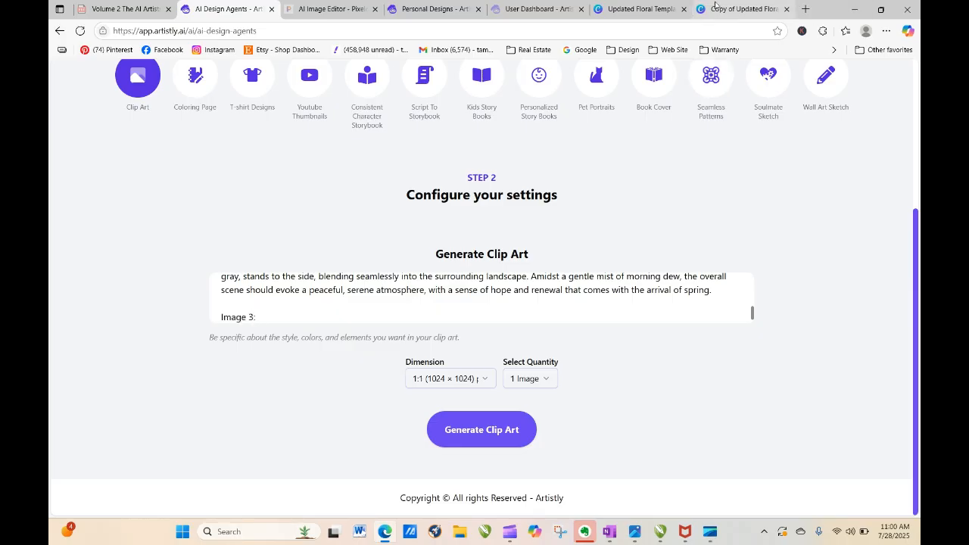
# Return to the Personal Designs page, close the church design and load more designs from the Jars folder
pyautogui.click(413, 9)
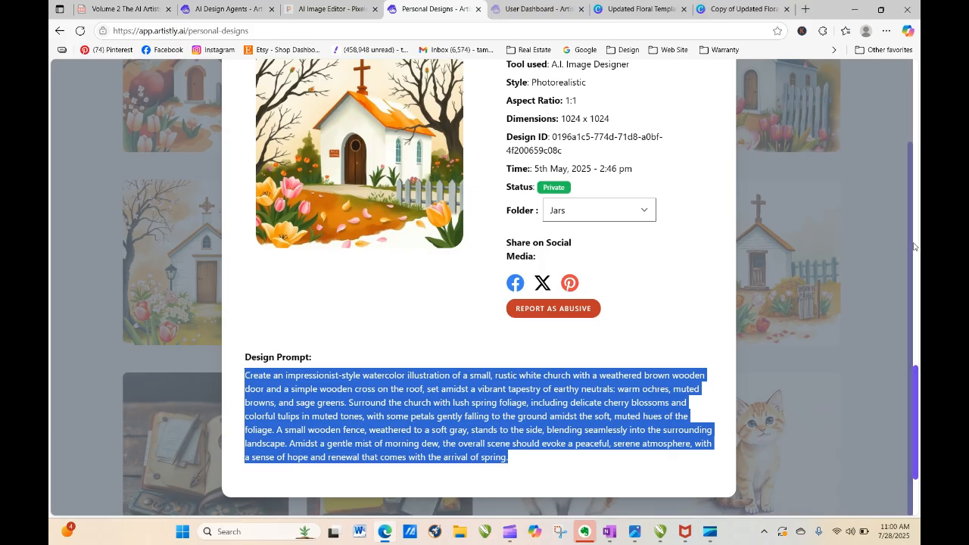
pyautogui.scroll(2, 914, 248)
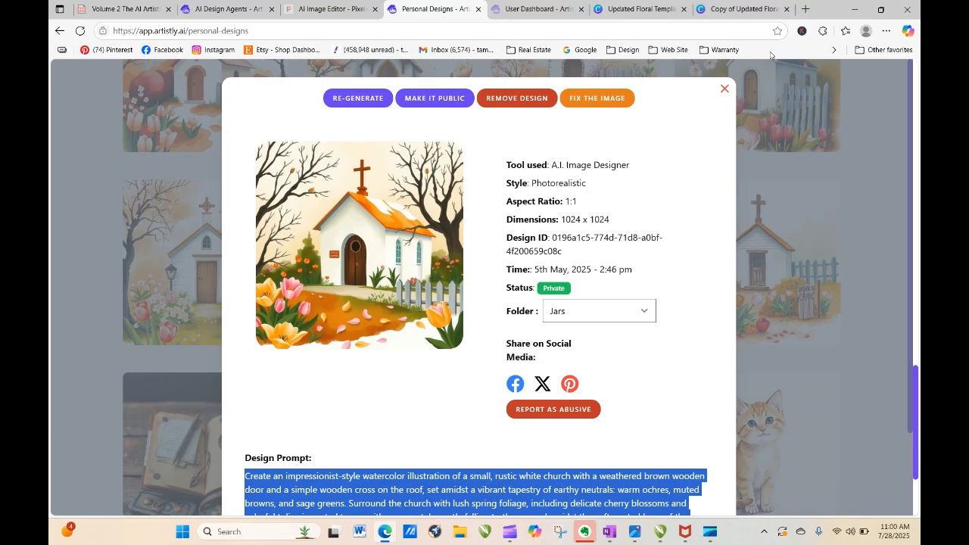
pyautogui.click(727, 88)
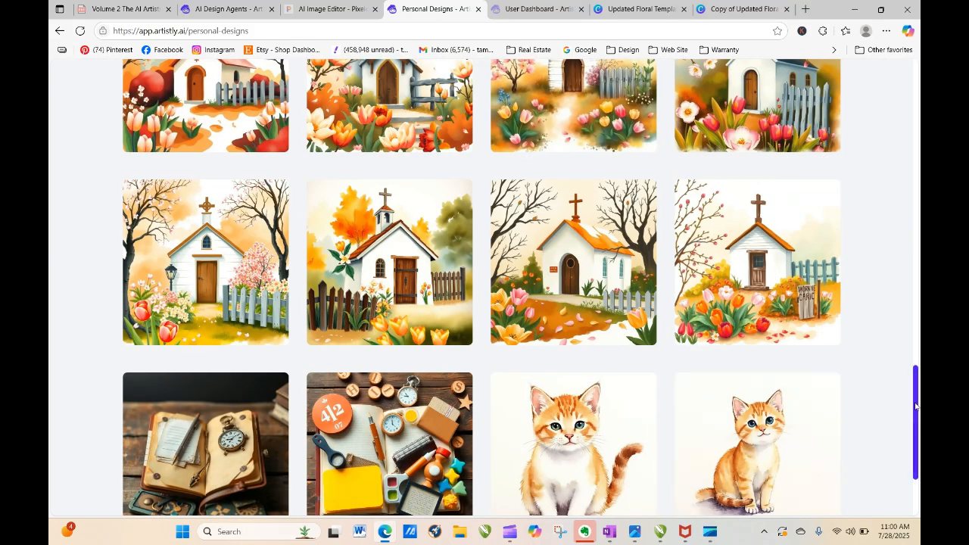
pyautogui.moveTo(918, 409); pyautogui.dragTo(918, 474)
pyautogui.click(494, 446)
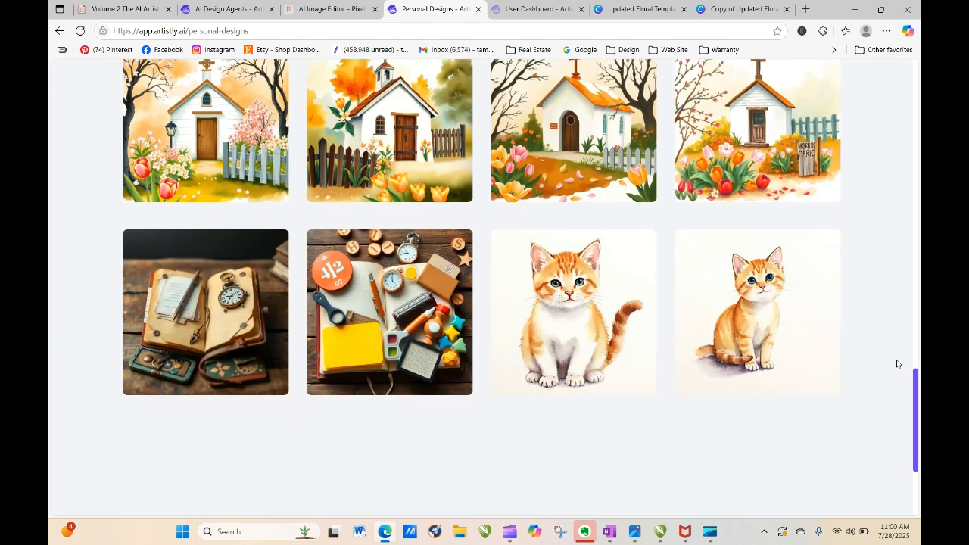
# Find the bouquet with cream peonies, a burgundy rose and blue flowers on white, and copy its design prompt
pyautogui.scroll(-6, 918, 310)
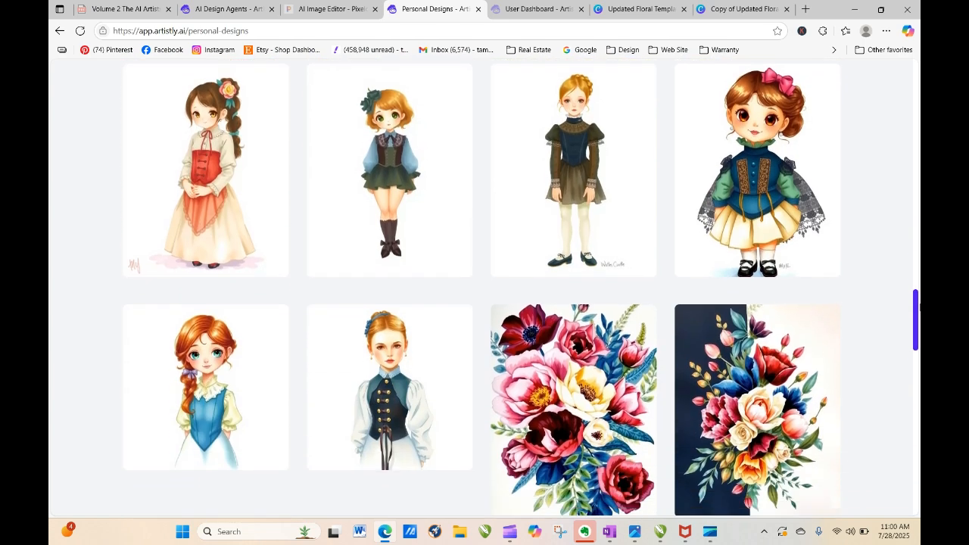
pyautogui.scroll(-9, 521, 288)
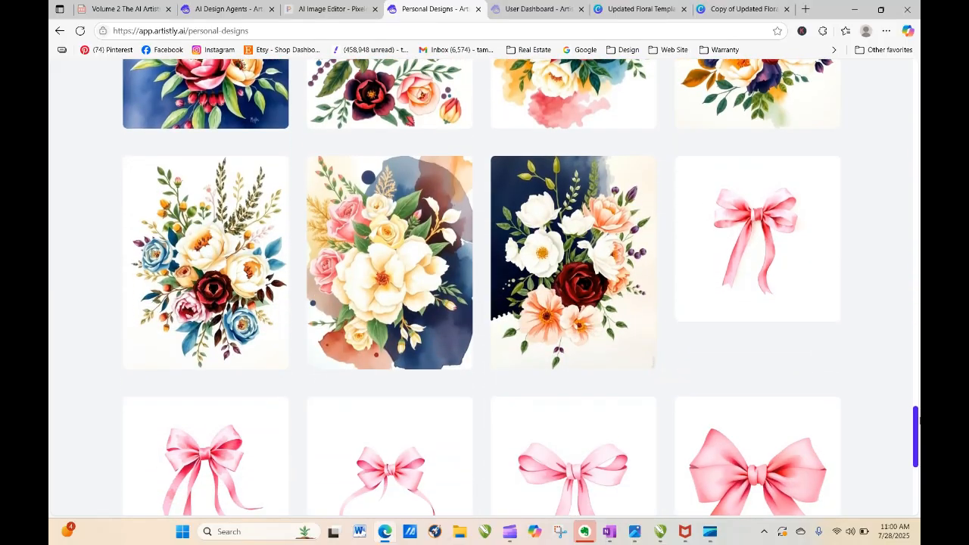
pyautogui.scroll(-2, 374, 282)
pyautogui.moveTo(374, 282)
pyautogui.click(181, 91)
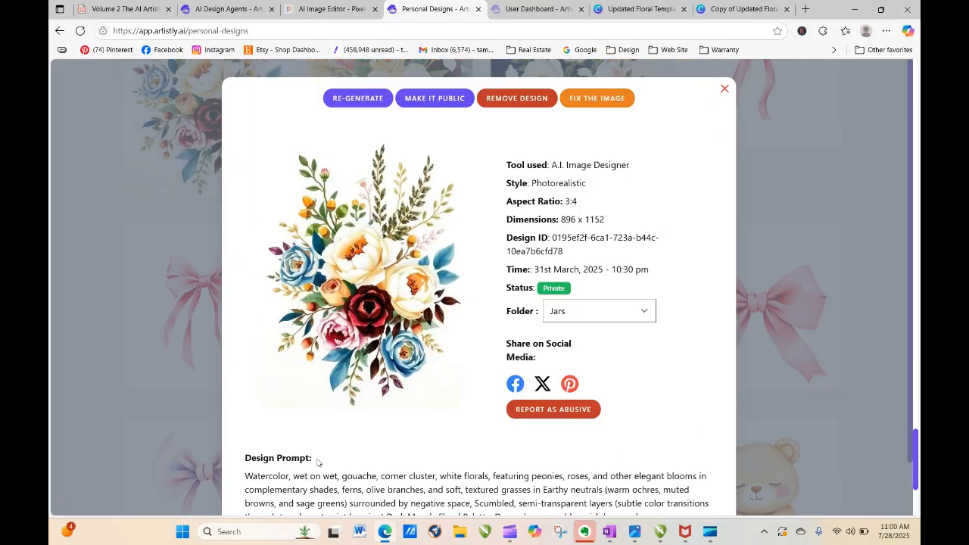
pyautogui.moveTo(245, 475); pyautogui.dragTo(671, 468)
pyautogui.hotkey('ctrl', 'c')
pyautogui.rightClick(595, 454)
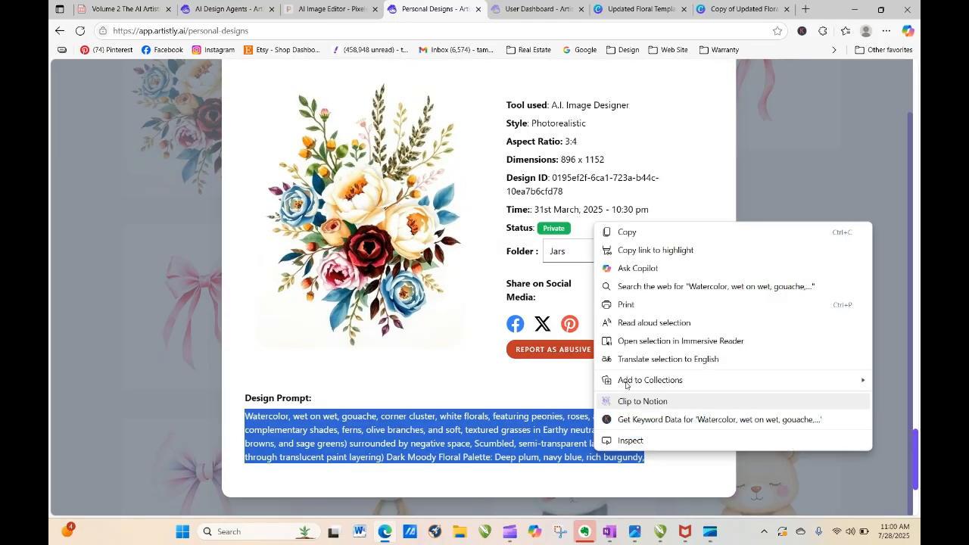
pyautogui.click(631, 231)
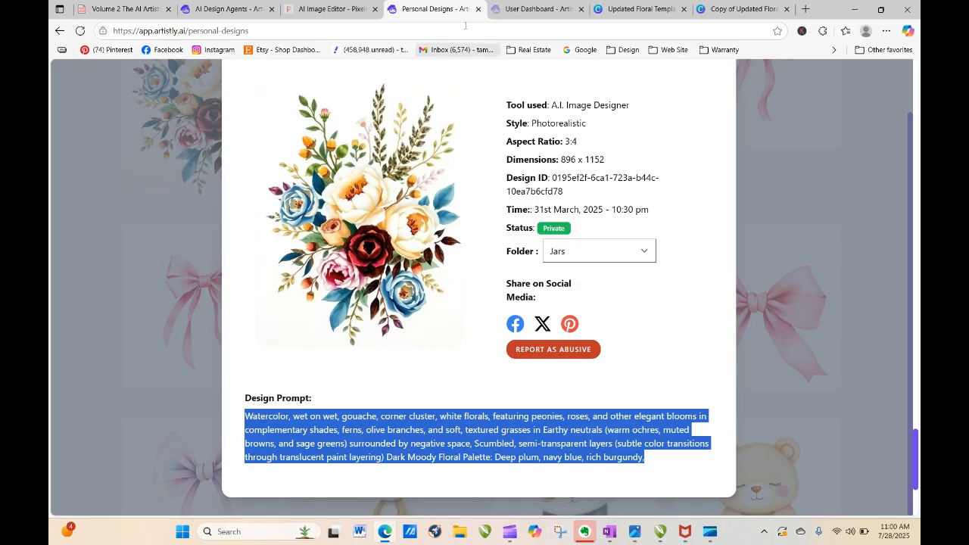
# Return to the clip art description and paste the copied bouquet prompt after "Image 3:"
pyautogui.click(235, 10)
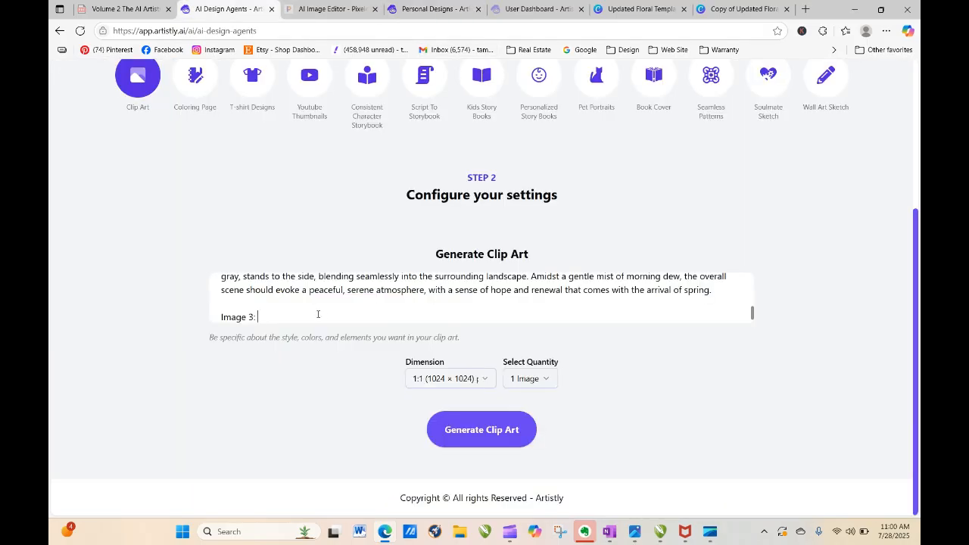
pyautogui.rightClick(318, 315)
pyautogui.click(349, 222)
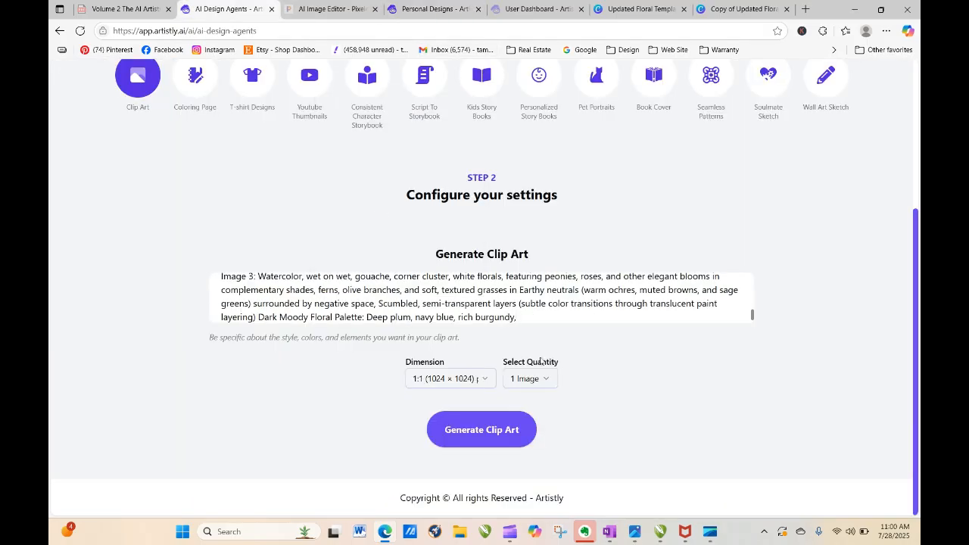
# Set the clip art quantity to 3 images and generate them from the combined description
pyautogui.click(542, 379)
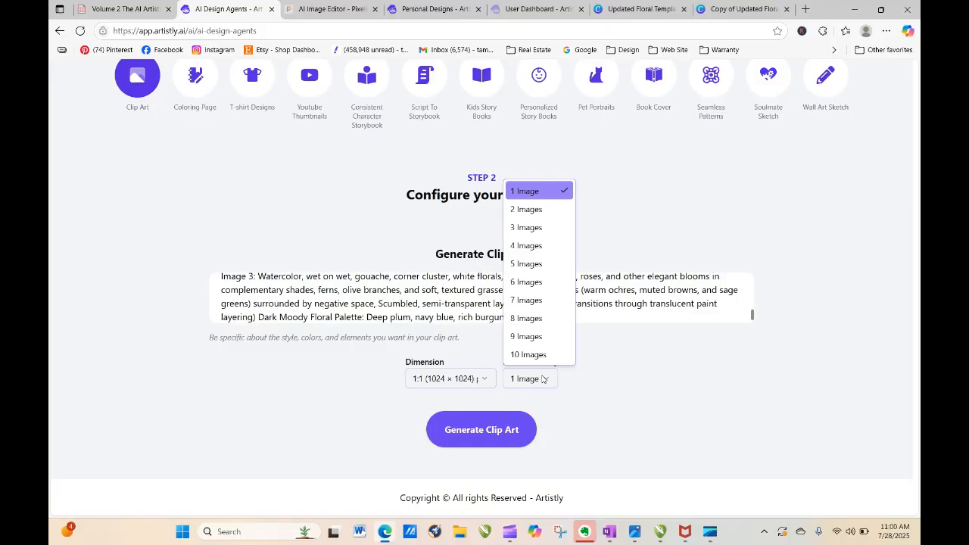
pyautogui.click(537, 237)
pyautogui.click(470, 430)
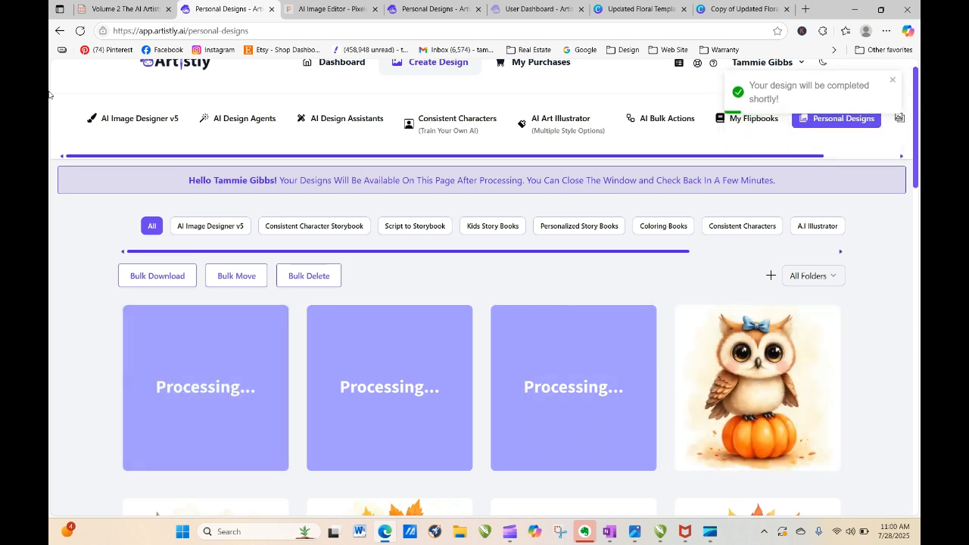
# Reload the Personal Designs page until all three new clip art images have finished processing
pyautogui.click(80, 31)
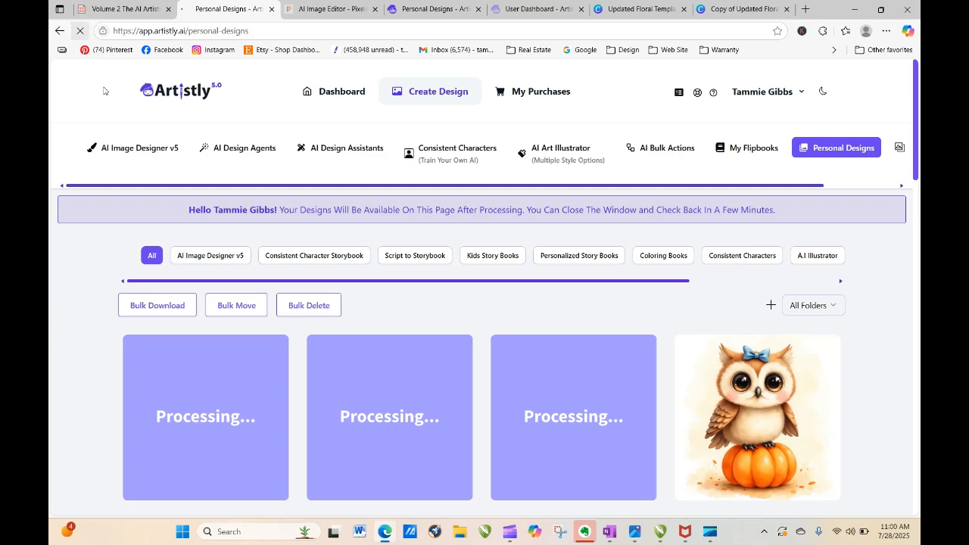
pyautogui.click(80, 31)
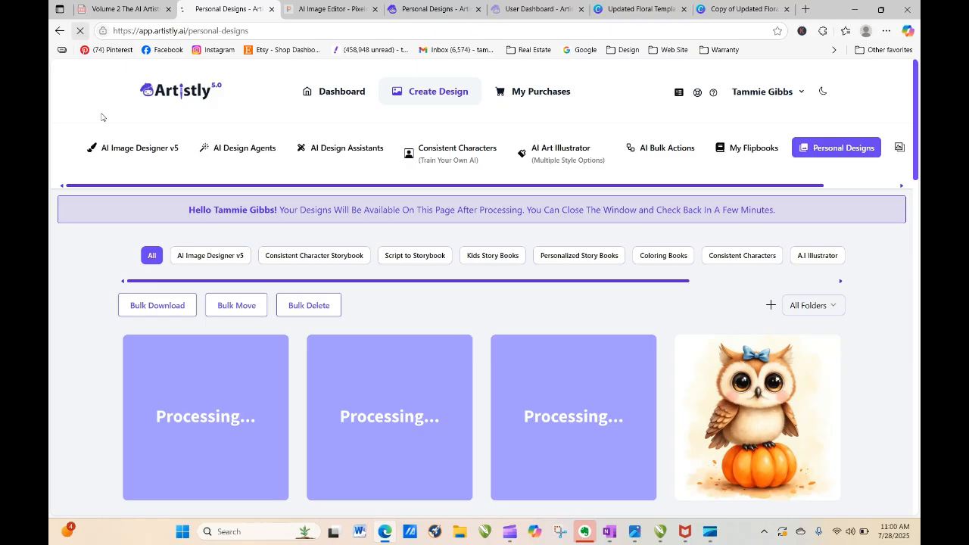
pyautogui.click(80, 31)
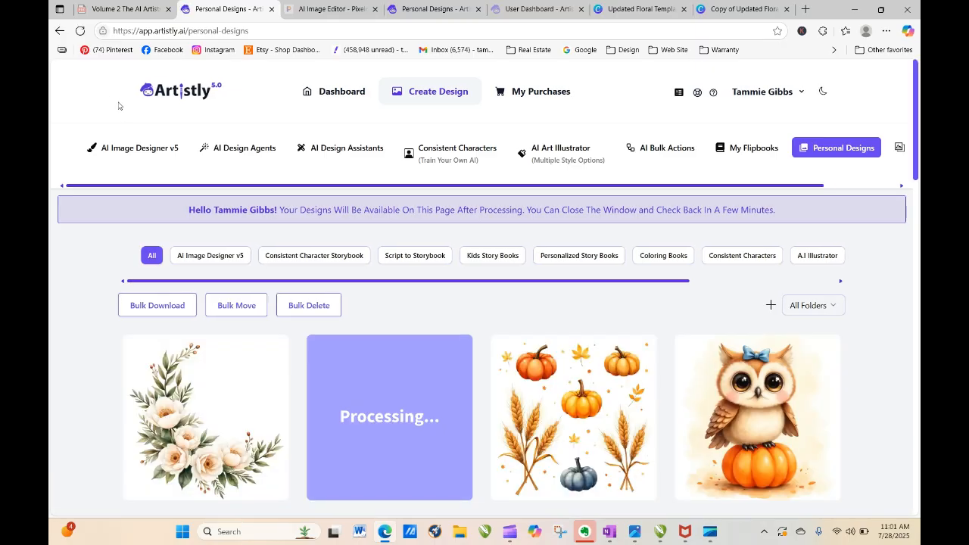
pyautogui.click(80, 31)
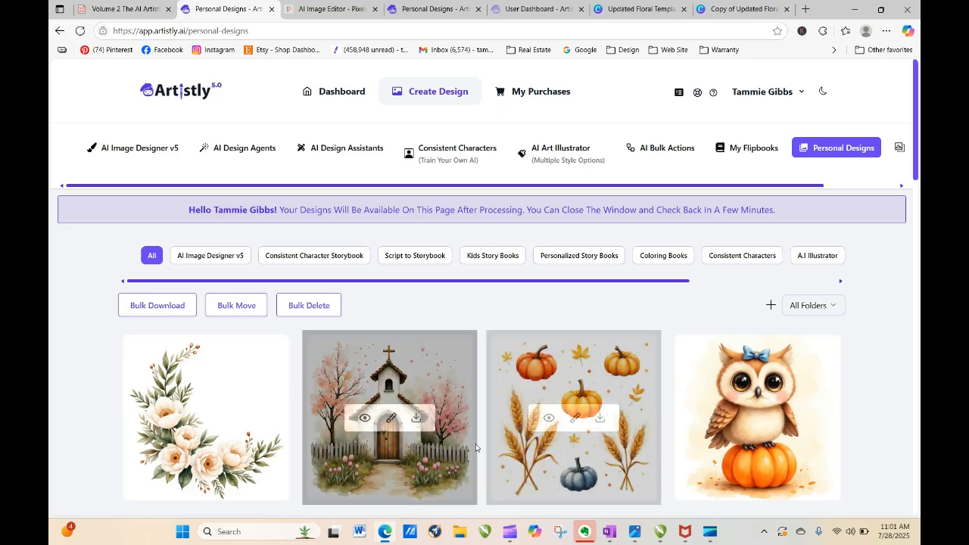
# Inspect the three new designs one by one: the pumpkins with wheat, the white church and the white peony corner cluster
pyautogui.click(549, 419)
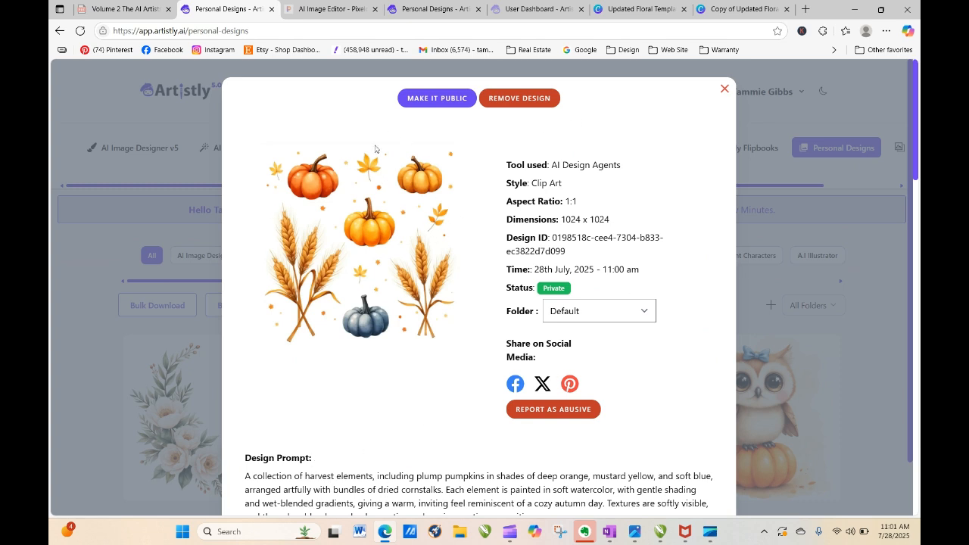
pyautogui.click(725, 90)
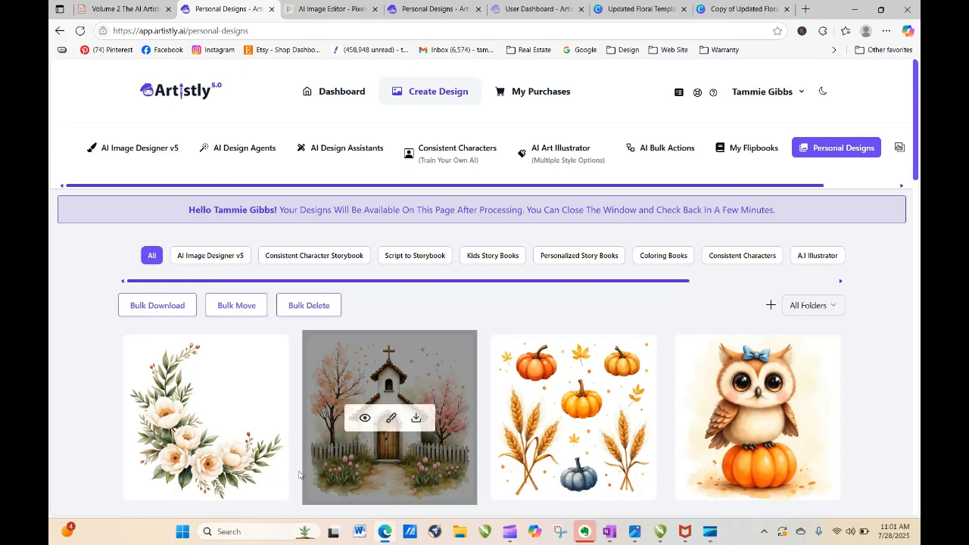
pyautogui.click(365, 420)
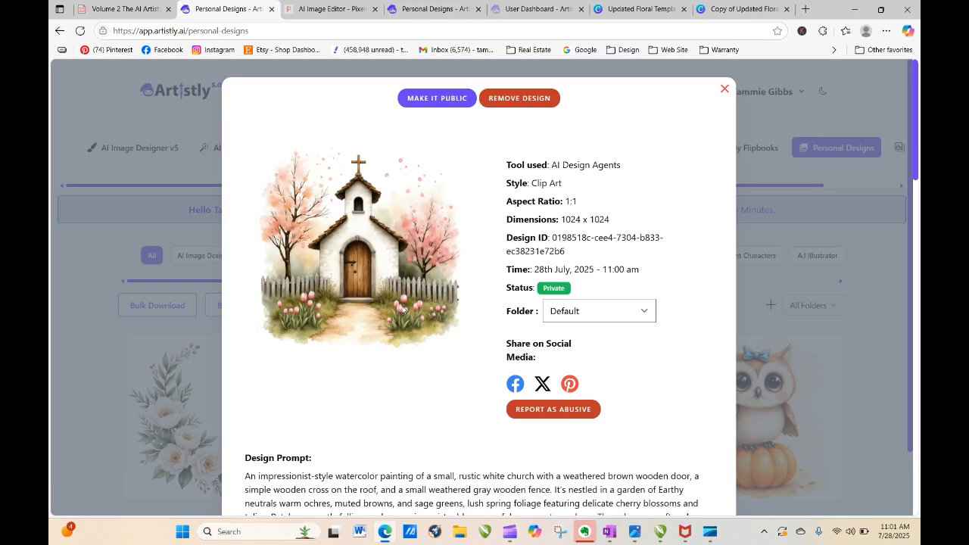
pyautogui.click(723, 90)
pyautogui.moveTo(184, 435)
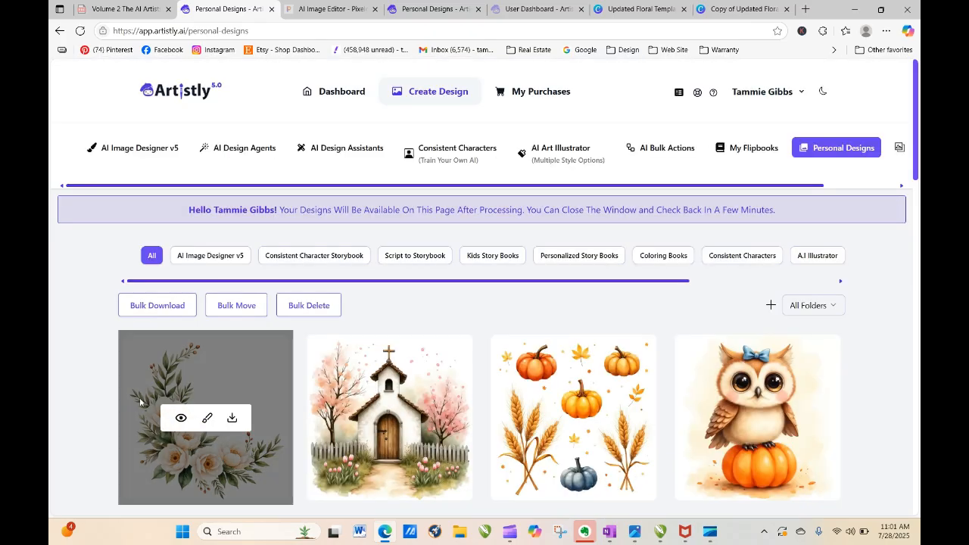
pyautogui.click(185, 416)
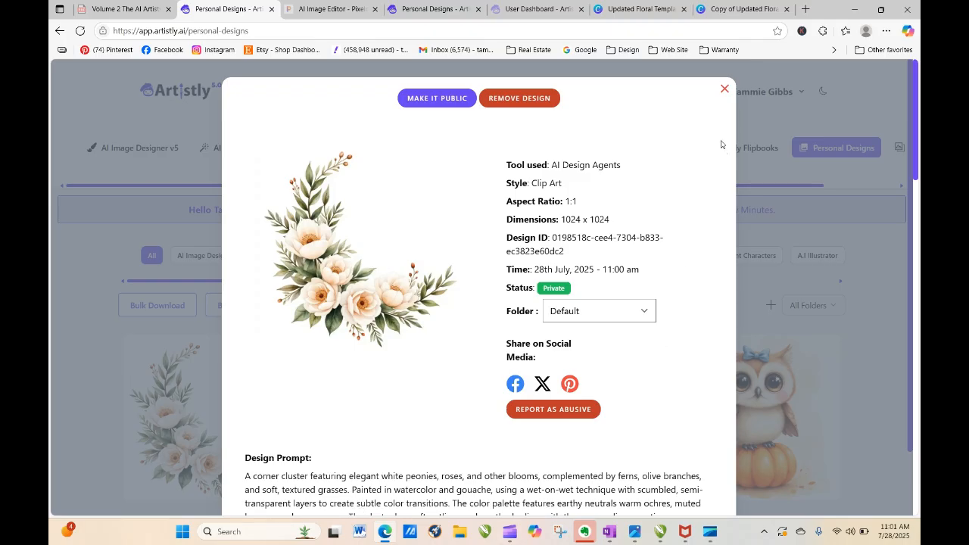
pyautogui.click(725, 89)
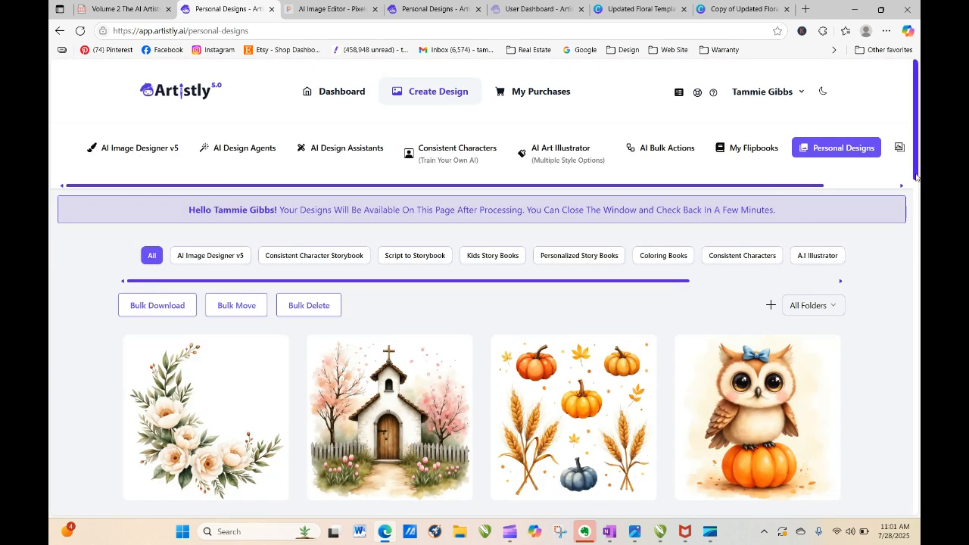
# Open the new church design with pink blossom trees, copy its full design prompt and close the design
pyautogui.scroll(-2, 918, 209)
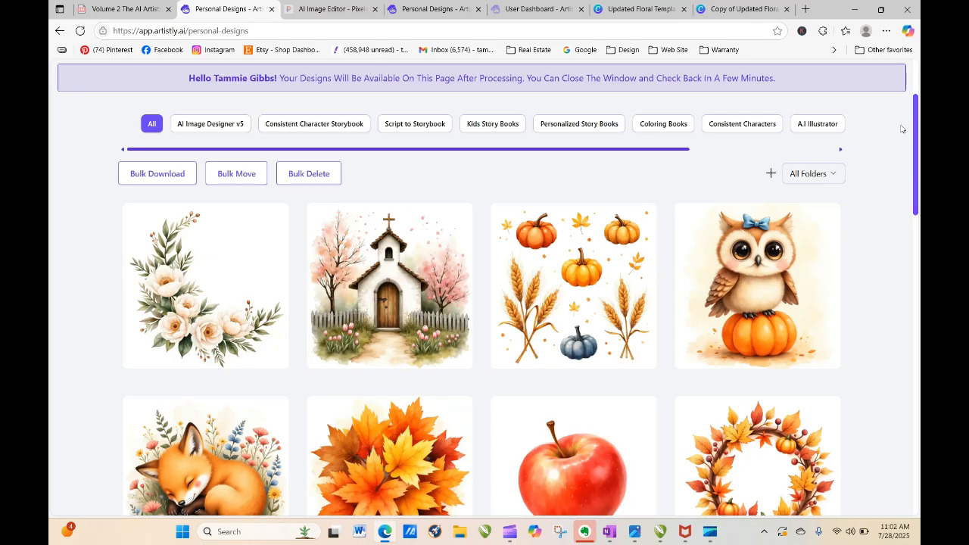
pyautogui.moveTo(917, 147); pyautogui.dragTo(920, 203)
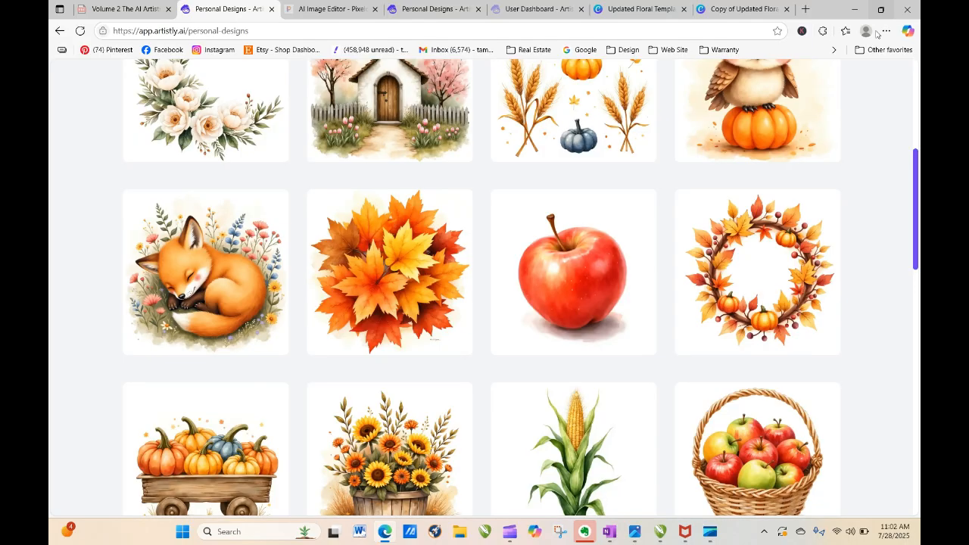
pyautogui.scroll(3, 849, 113)
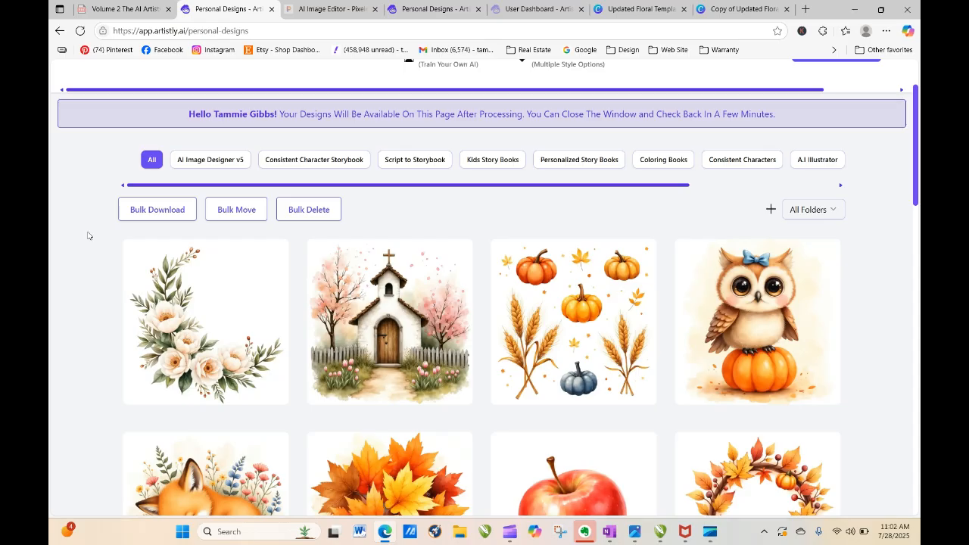
pyautogui.click(366, 324)
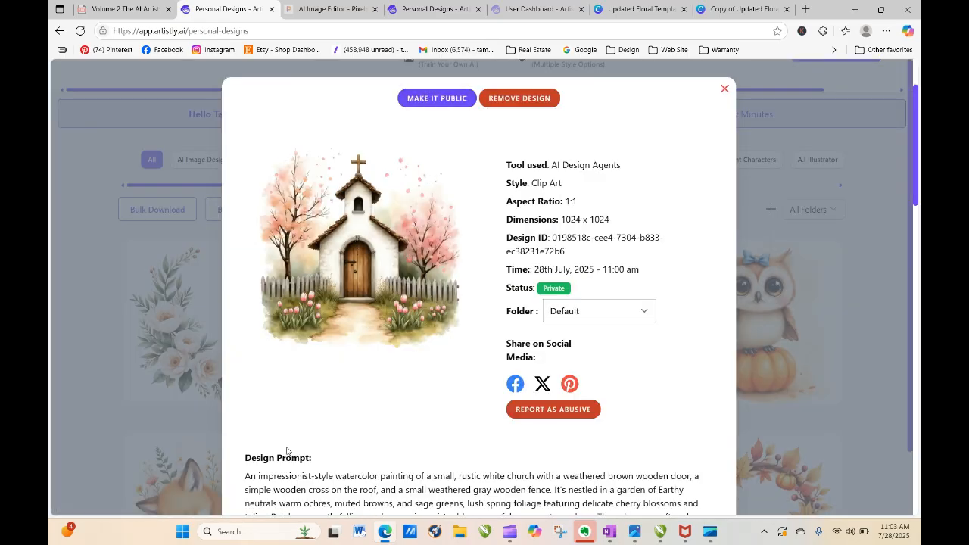
pyautogui.moveTo(245, 479); pyautogui.dragTo(373, 444)
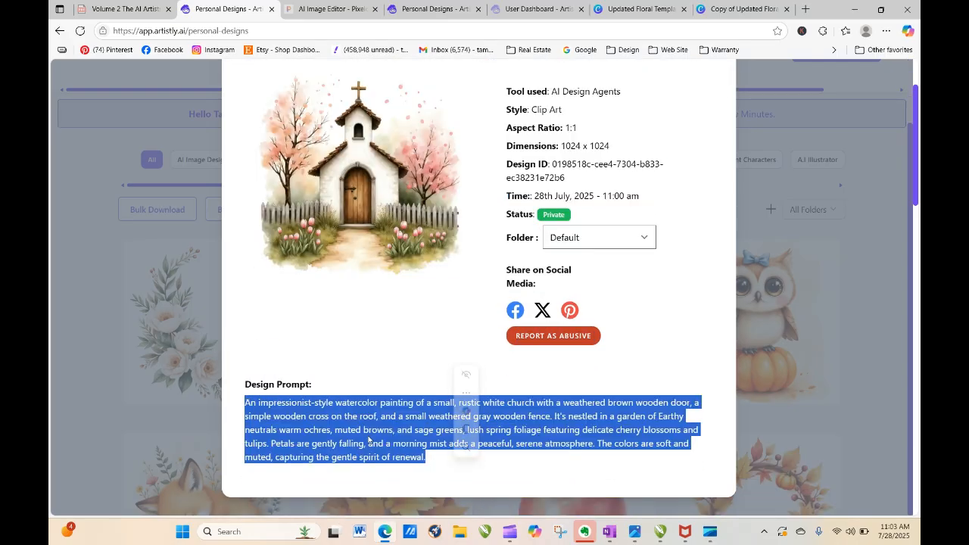
pyautogui.rightClick(370, 440)
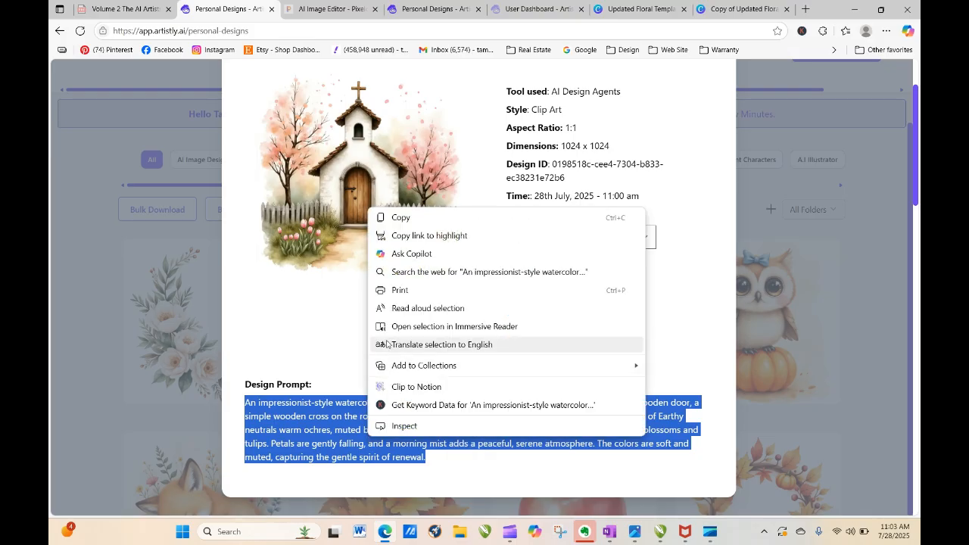
pyautogui.click(407, 219)
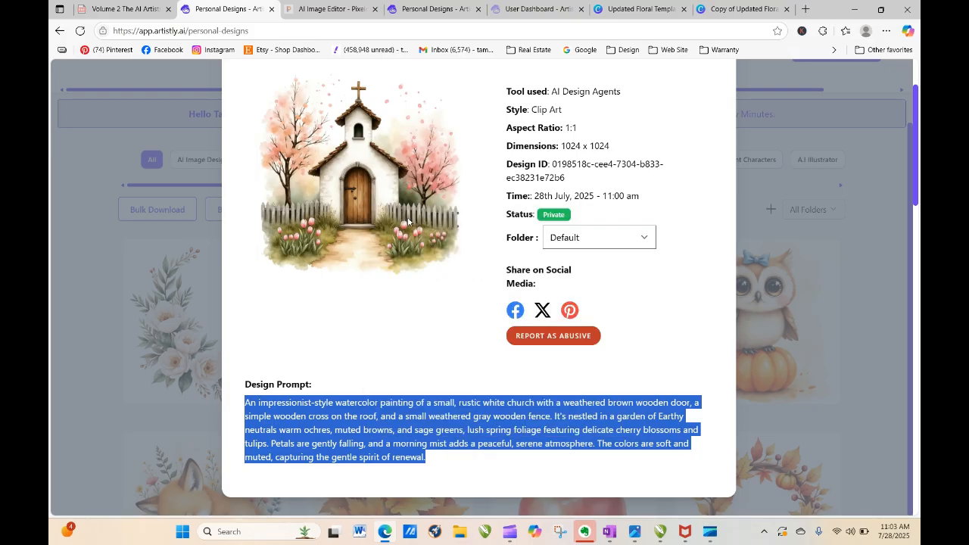
pyautogui.click(870, 151)
pyautogui.scroll(1, 907, 148)
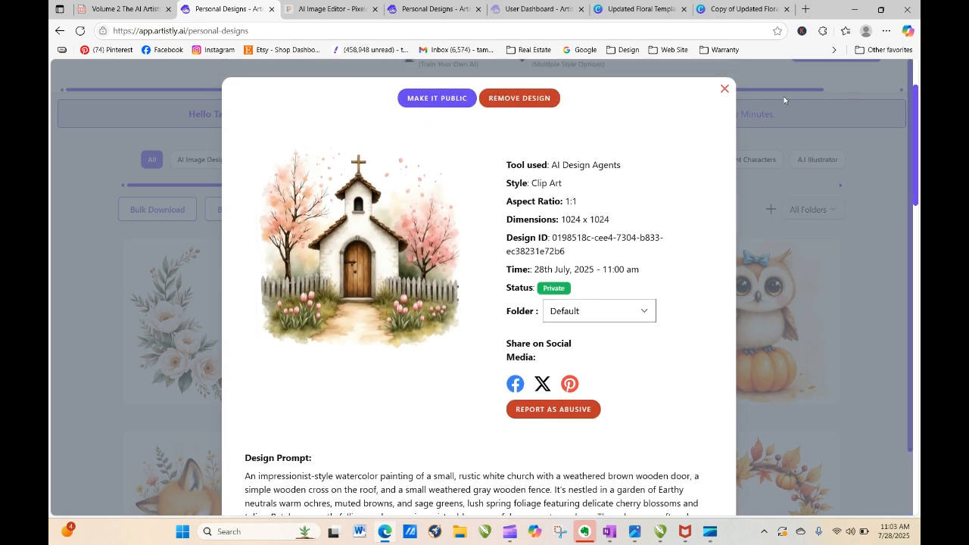
pyautogui.click(726, 90)
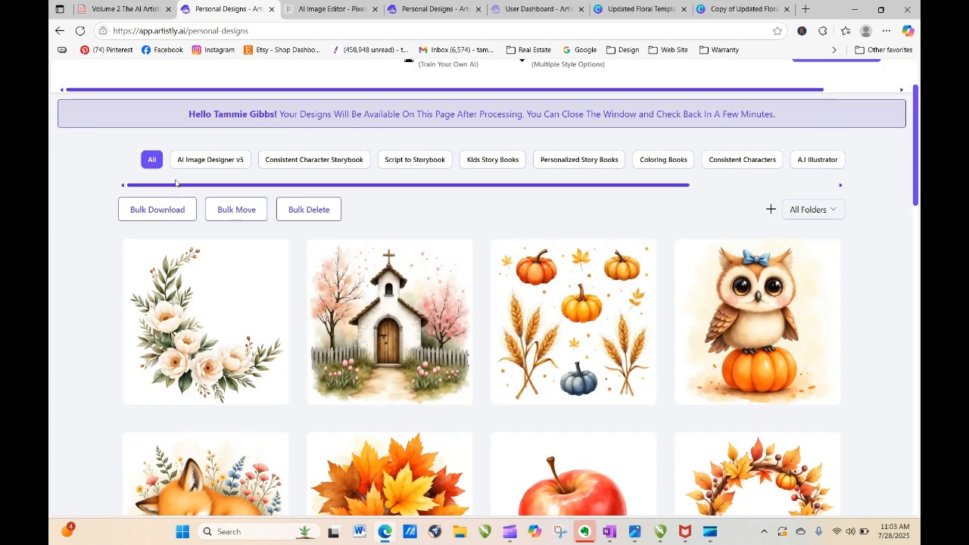
# Open the Clip Art category in AI Design Agents and paste the church prompt as the description
pyautogui.scroll(2, 916, 119)
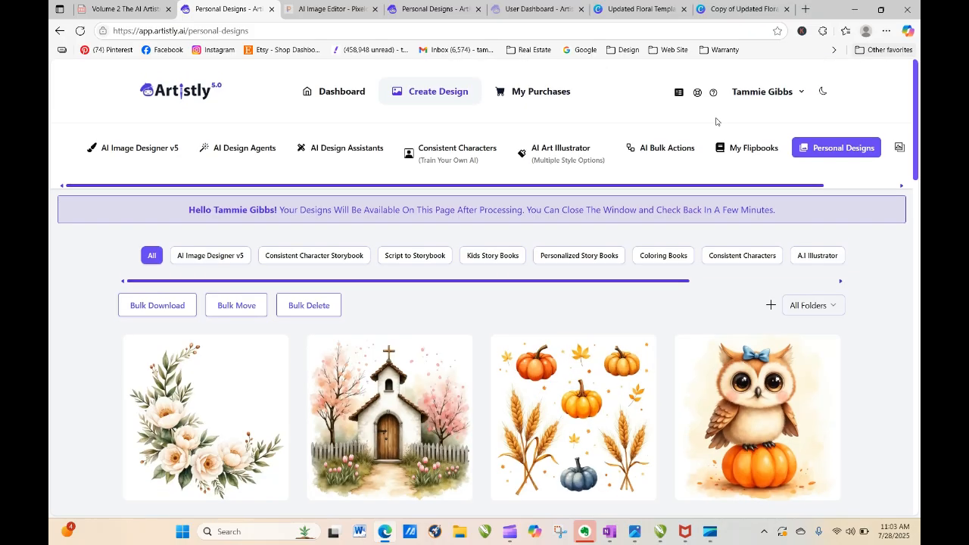
pyautogui.click(220, 152)
pyautogui.click(142, 299)
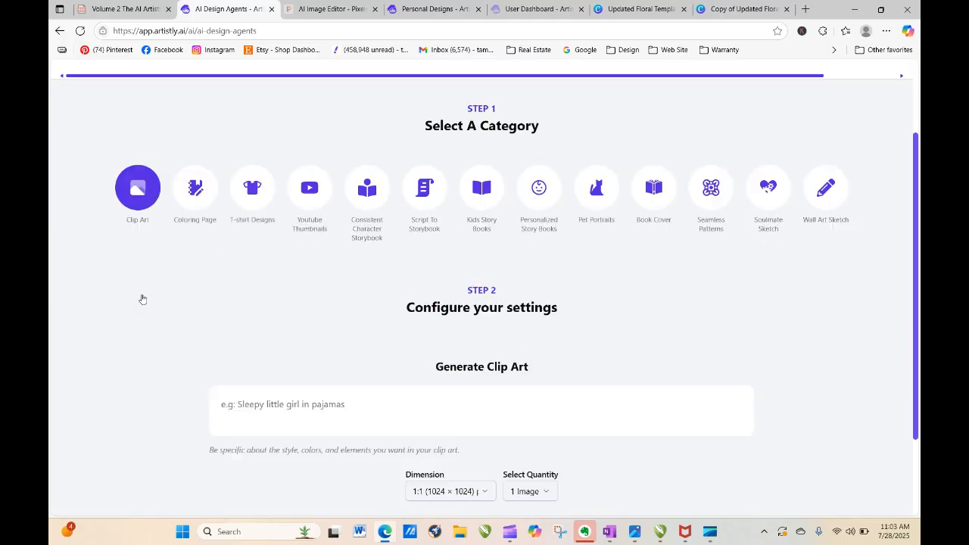
pyautogui.rightClick(295, 296)
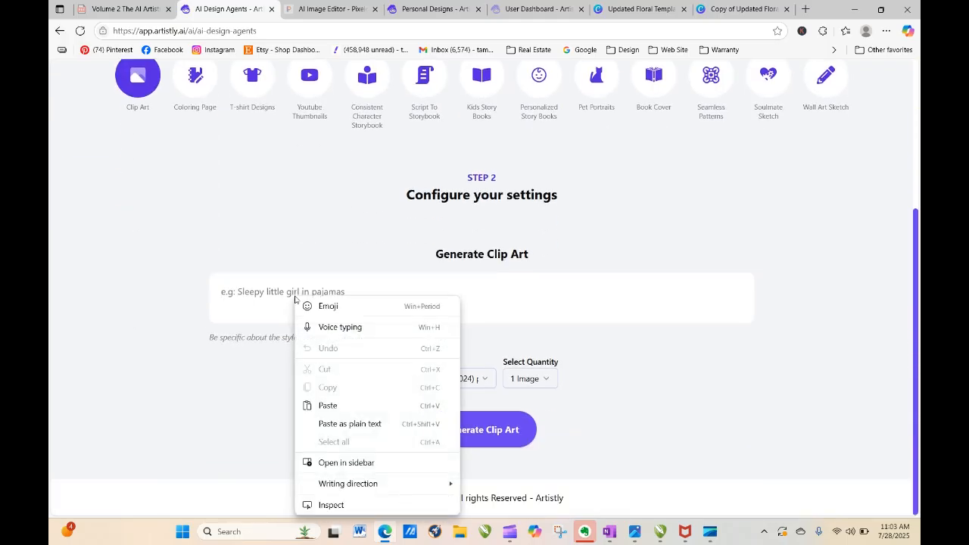
pyautogui.click(328, 403)
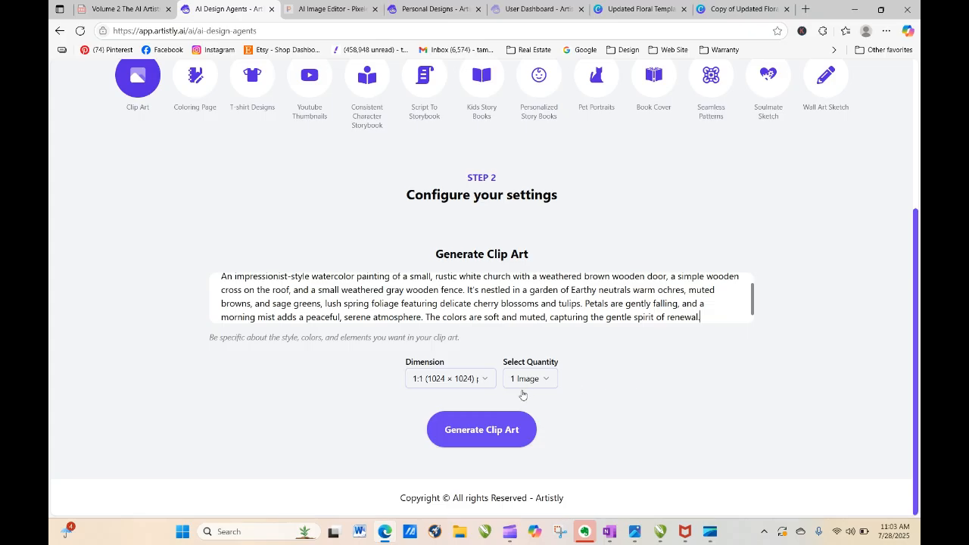
# Set the clip art dimension to 4:3 (1152 × 896) px
pyautogui.click(463, 381)
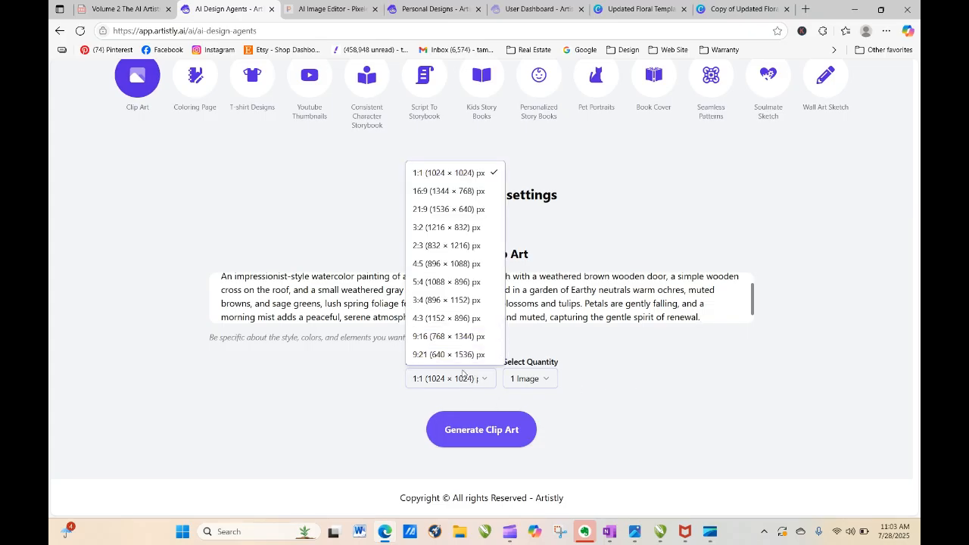
pyautogui.click(445, 301)
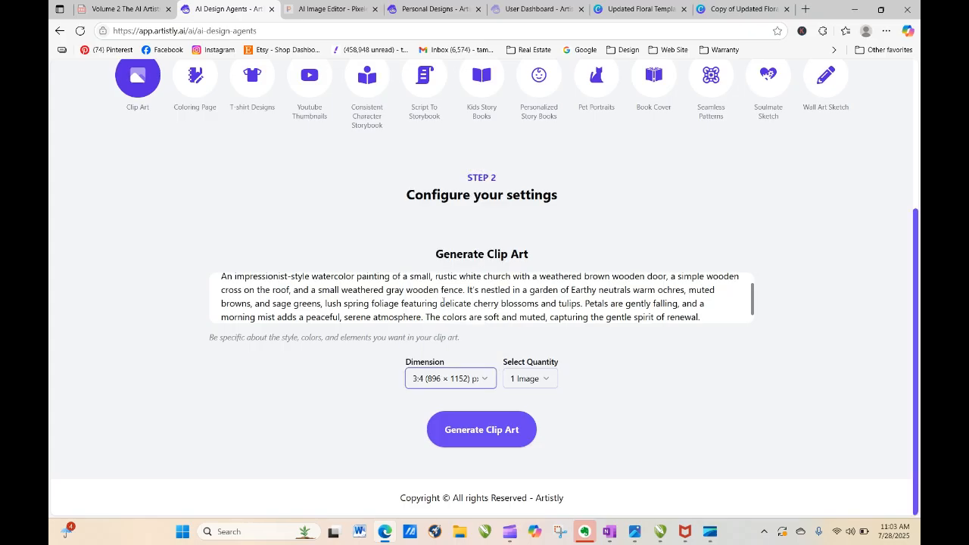
pyautogui.click(454, 374)
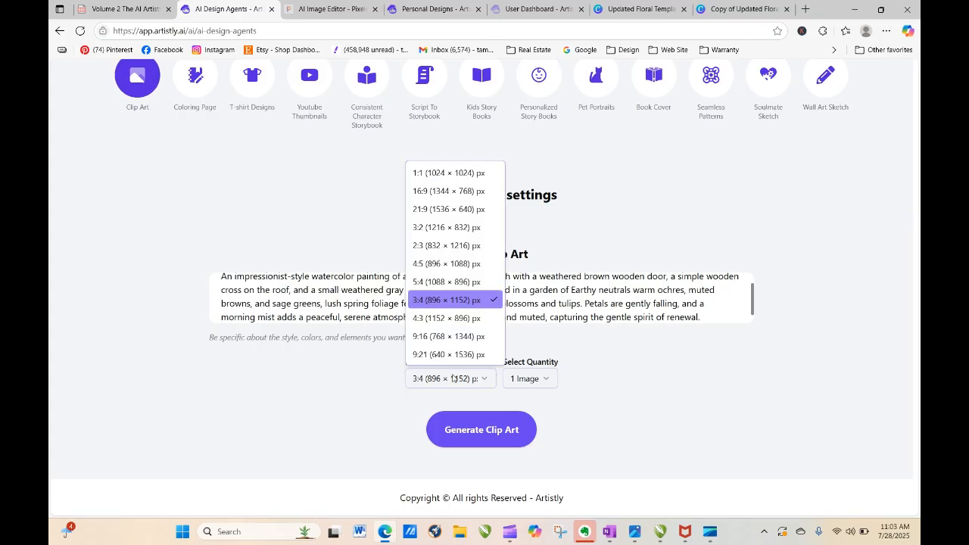
pyautogui.click(446, 319)
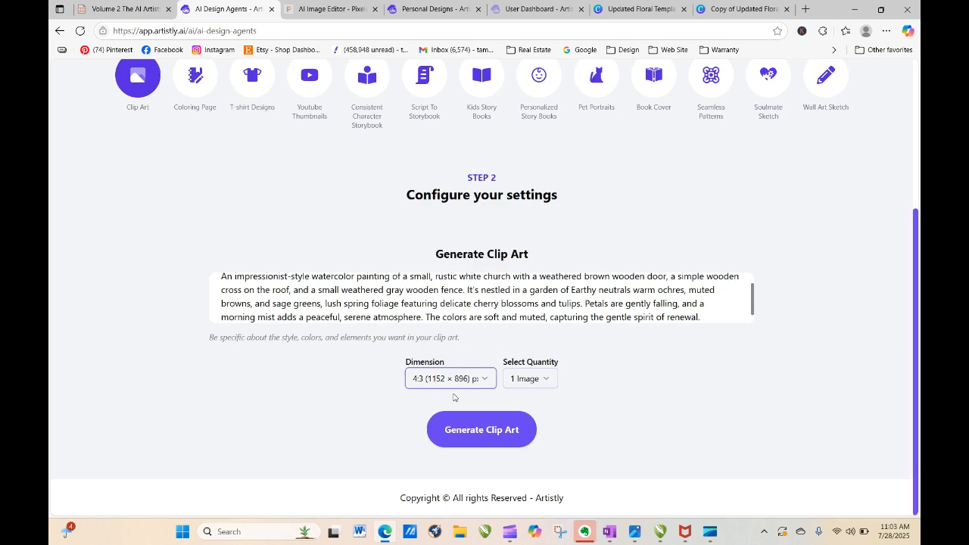
# Generate 5 images from the church prompt and reload the Personal Designs page
pyautogui.click(550, 377)
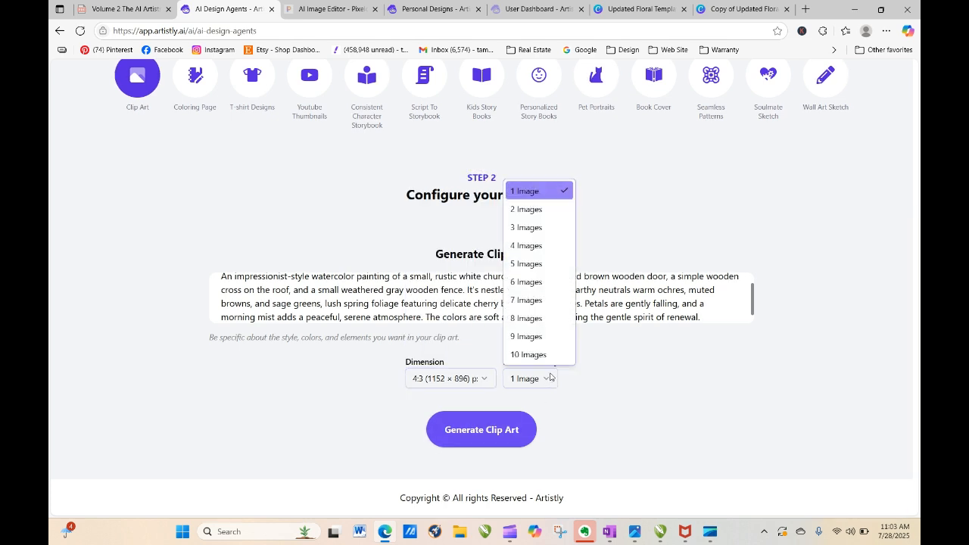
pyautogui.click(531, 264)
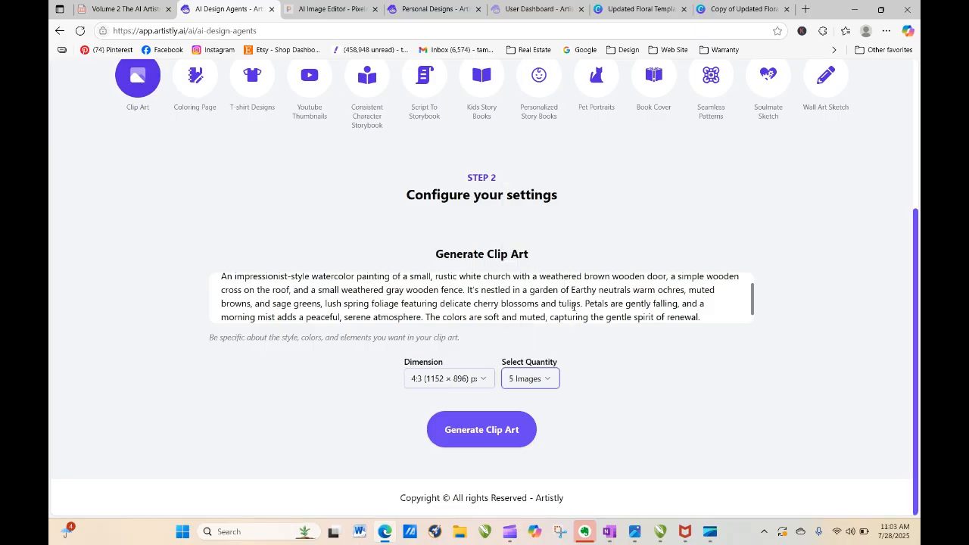
pyautogui.click(488, 430)
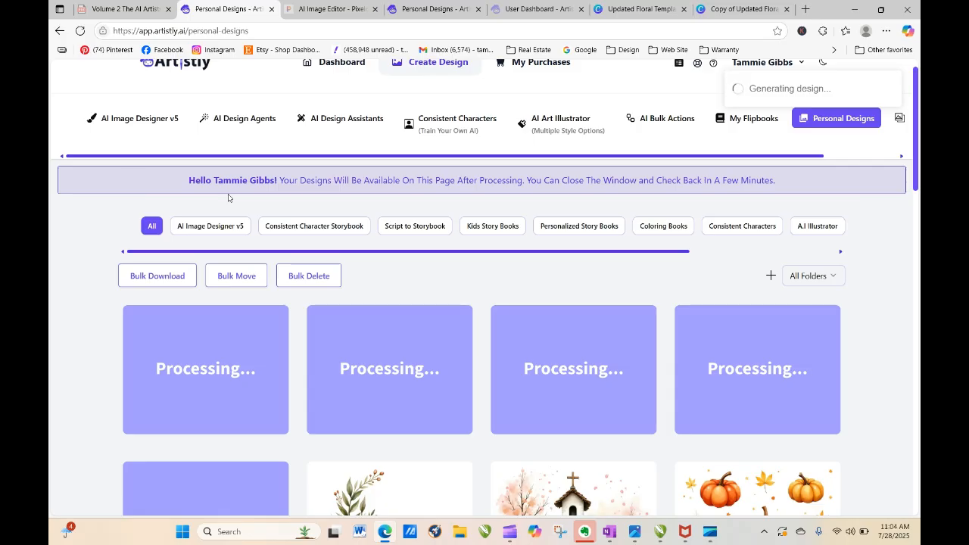
pyautogui.click(79, 30)
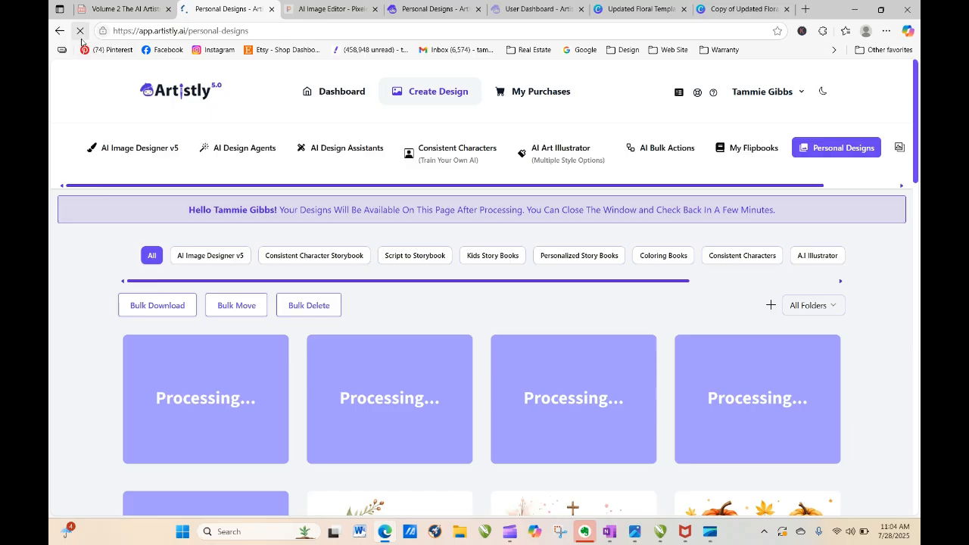
# Reload the Personal Designs page until all the 4:3 church images have finished processing
pyautogui.click(80, 30)
pyautogui.click(80, 30)
pyautogui.click(80, 31)
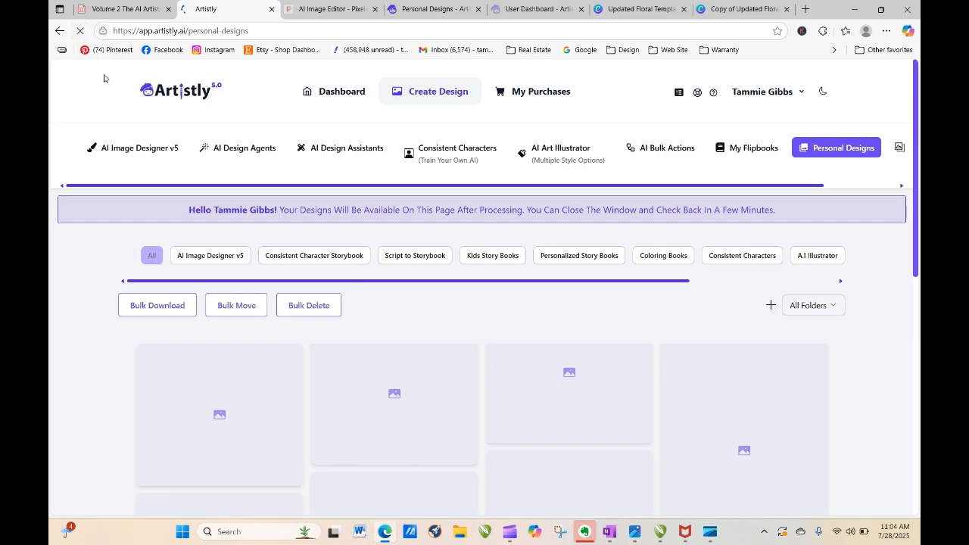
pyautogui.click(81, 32)
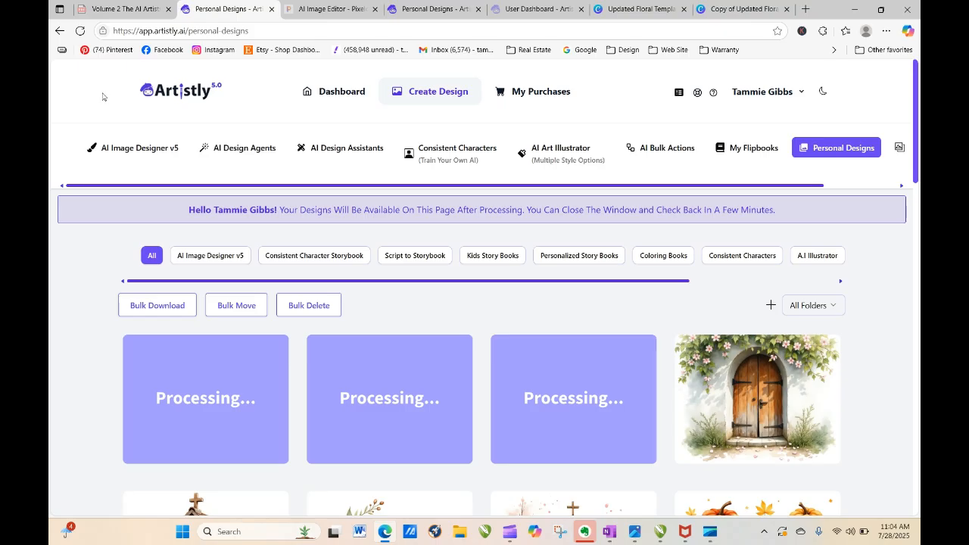
pyautogui.click(81, 32)
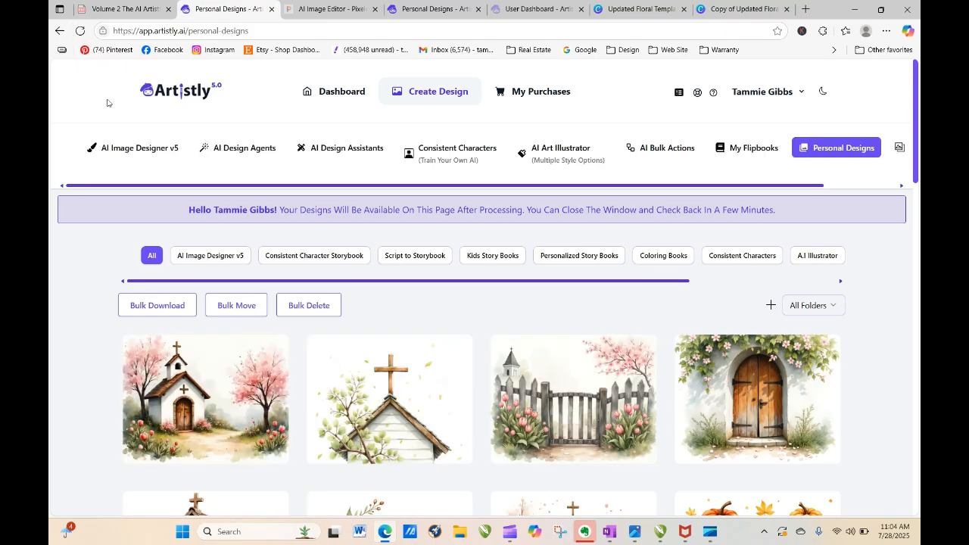
# View the details of the new 4:3 church design with two pink blossom trees and close them
pyautogui.moveTo(914, 87); pyautogui.dragTo(914, 126)
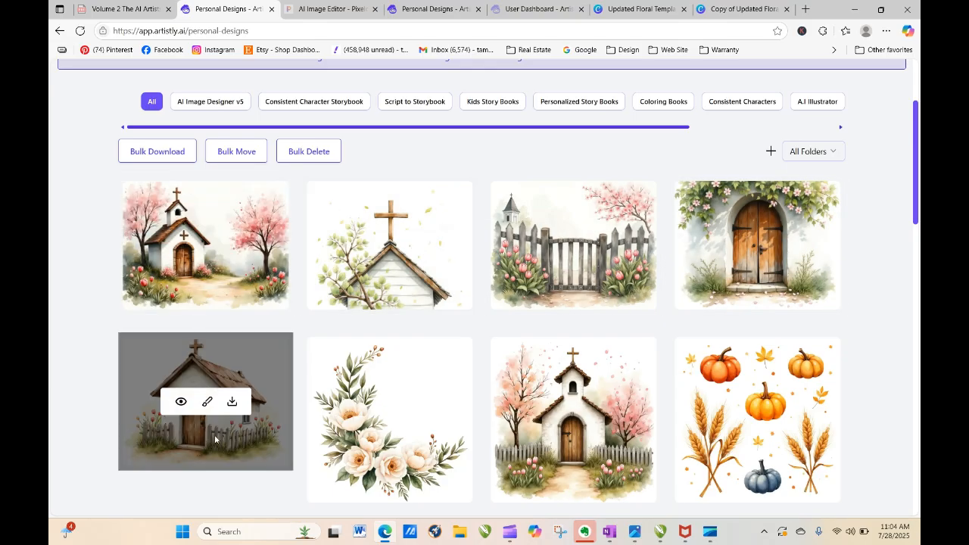
pyautogui.click(182, 247)
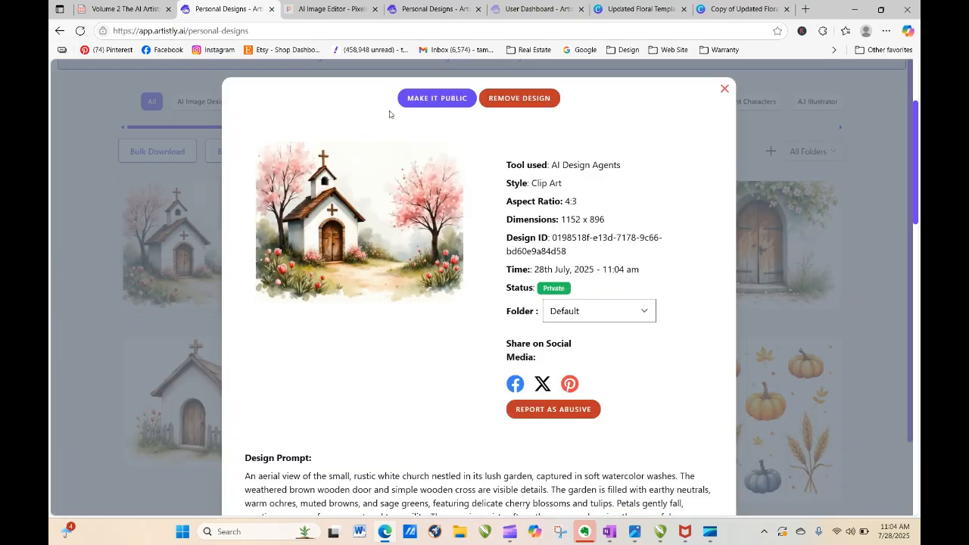
pyautogui.click(725, 89)
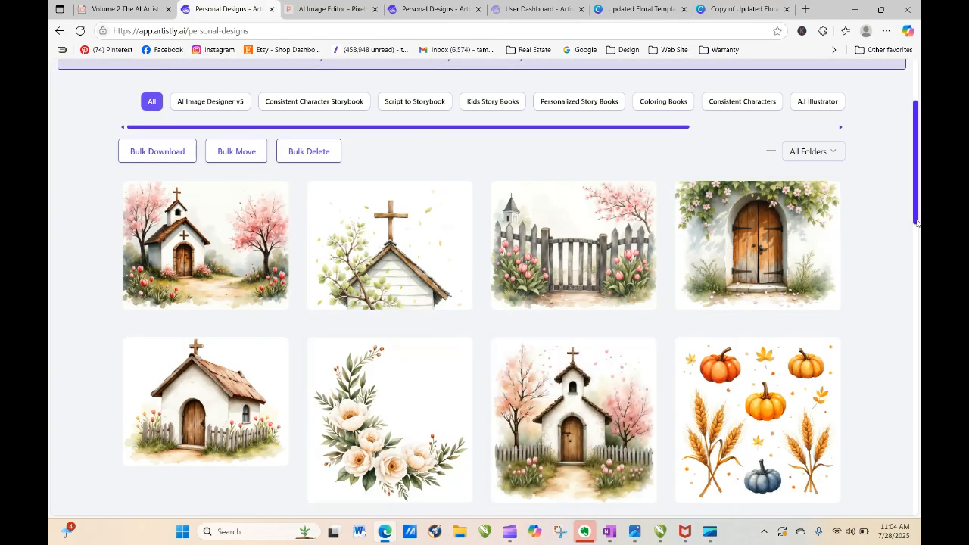
# Open the square church design with the picket fence and pink trees, copy its full design prompt and close the design
pyautogui.moveTo(546, 455)
pyautogui.click(548, 421)
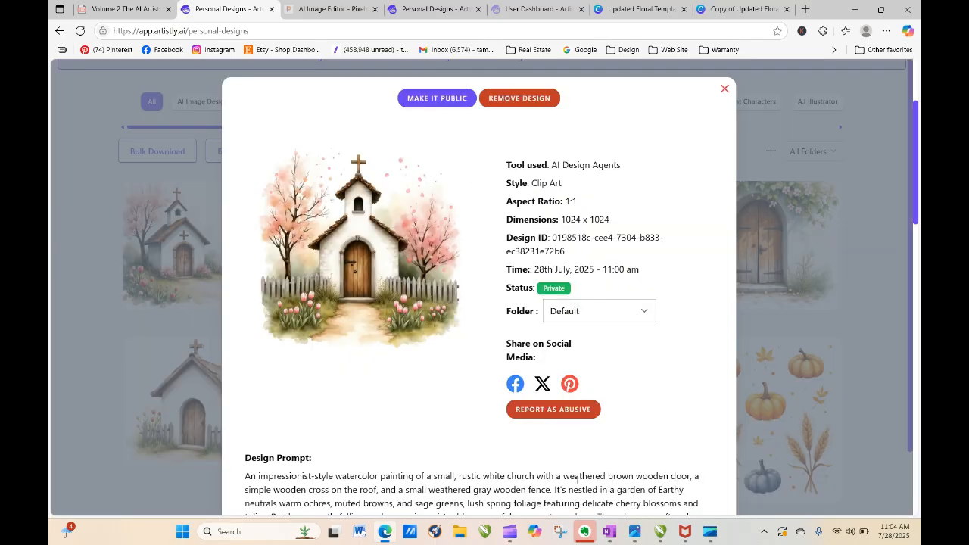
pyautogui.moveTo(239, 479); pyautogui.dragTo(416, 469)
pyautogui.rightClick(462, 370)
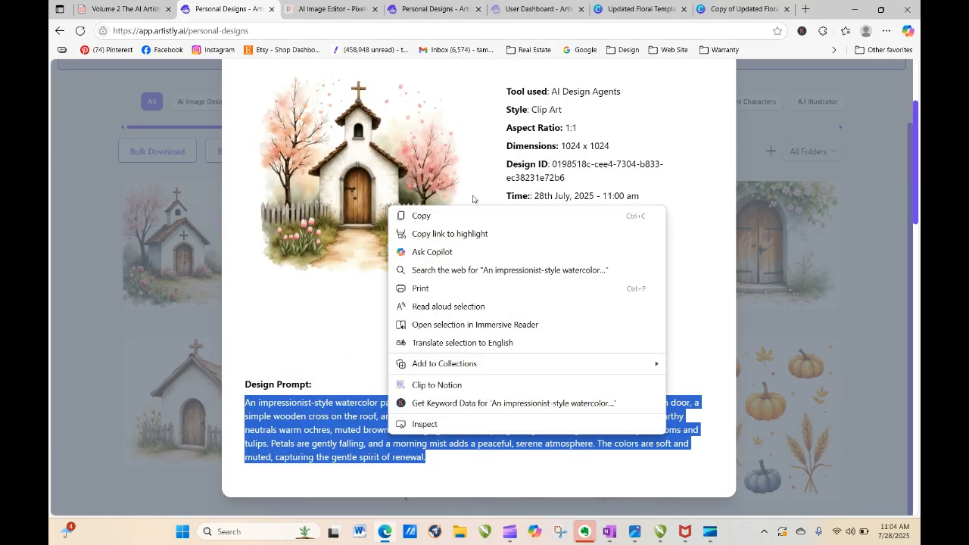
pyautogui.click(459, 215)
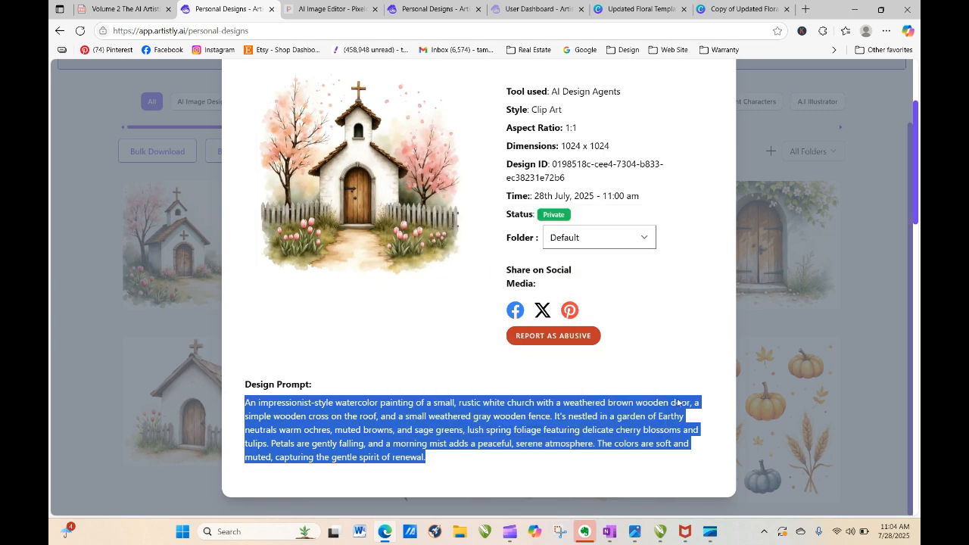
pyautogui.rightClick(575, 432)
pyautogui.click(651, 218)
pyautogui.moveTo(917, 172); pyautogui.dragTo(916, 227)
pyautogui.click(881, 246)
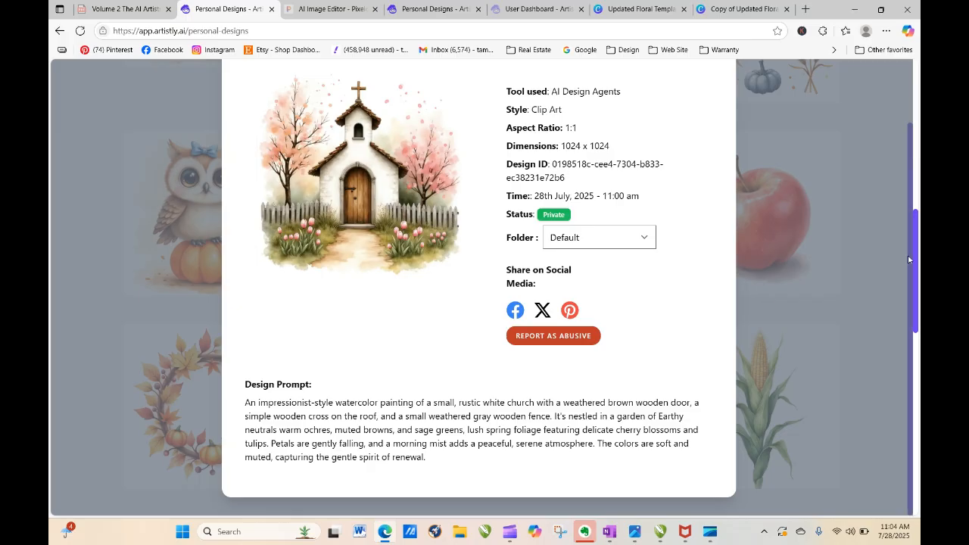
pyautogui.scroll(1, 900, 191)
pyautogui.scroll(1, 900, 191)
pyautogui.click(723, 92)
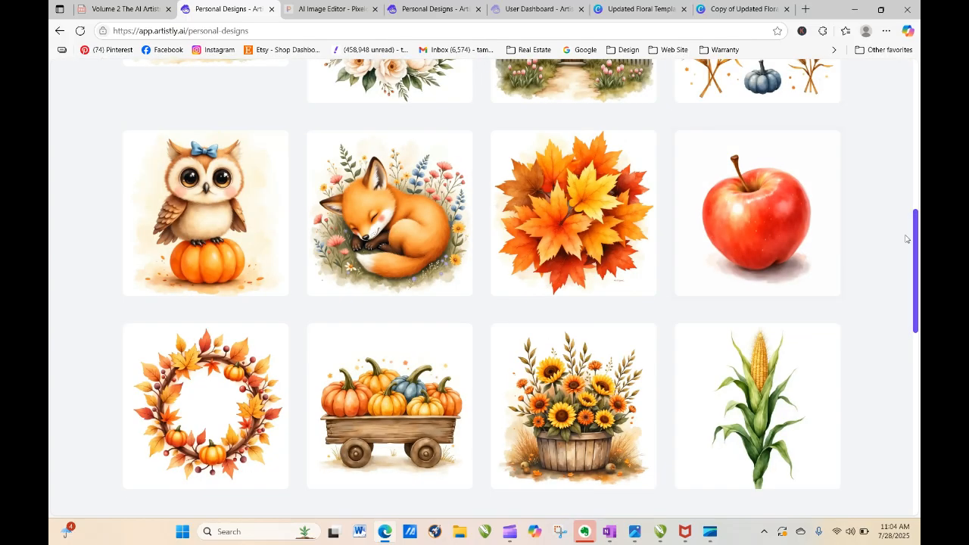
# Open the Clip Art category in AI Design Agents and paste the copied church prompt as the description
pyautogui.scroll(10, 583, 269)
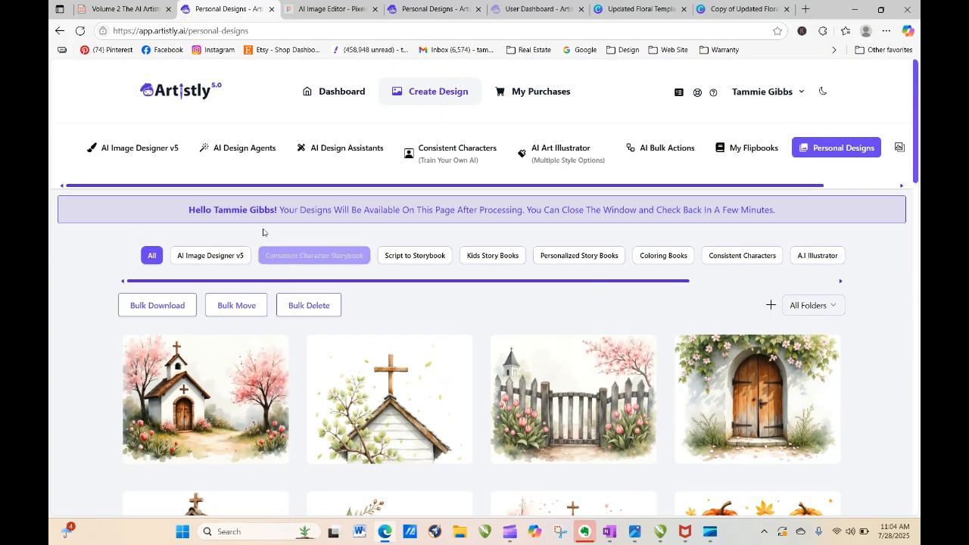
pyautogui.click(235, 150)
pyautogui.click(140, 300)
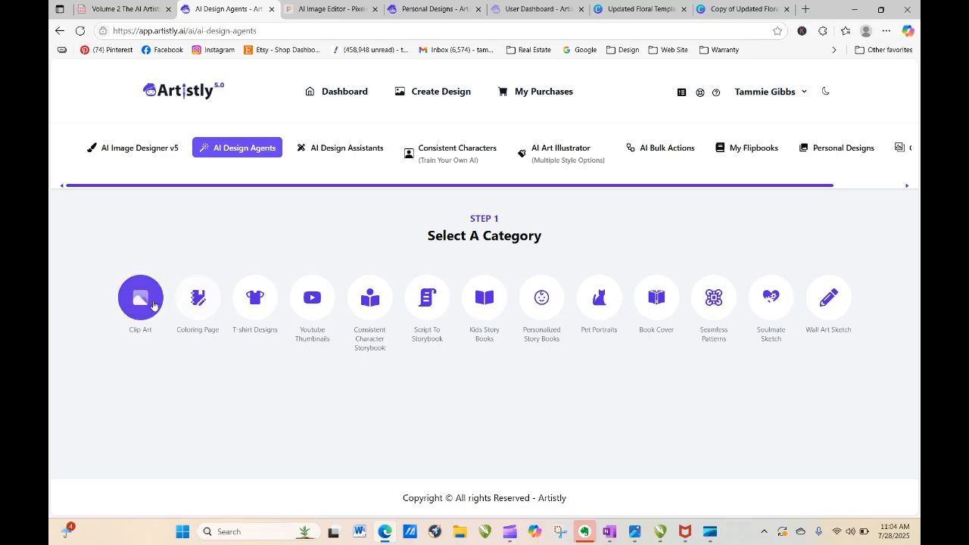
pyautogui.scroll(-3, 152, 307)
pyautogui.rightClick(326, 295)
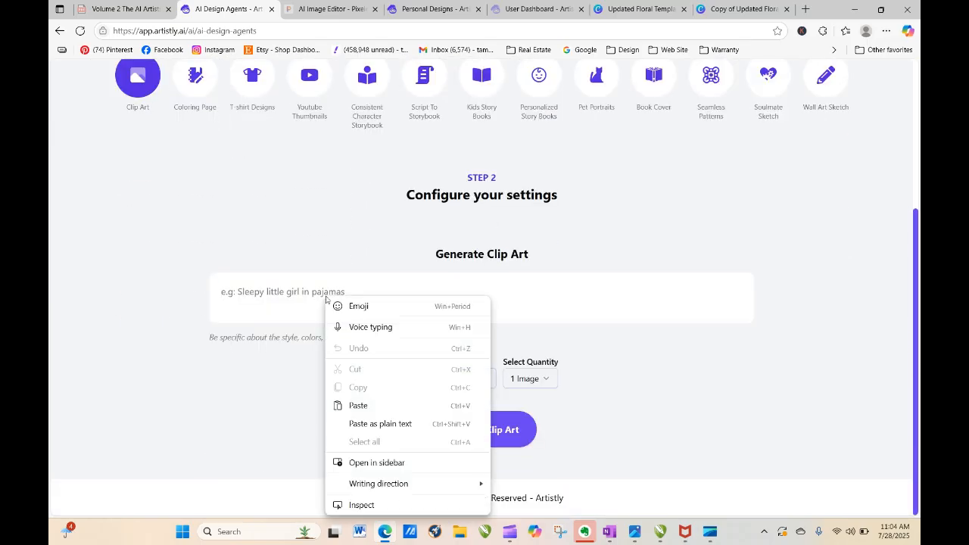
pyautogui.click(364, 407)
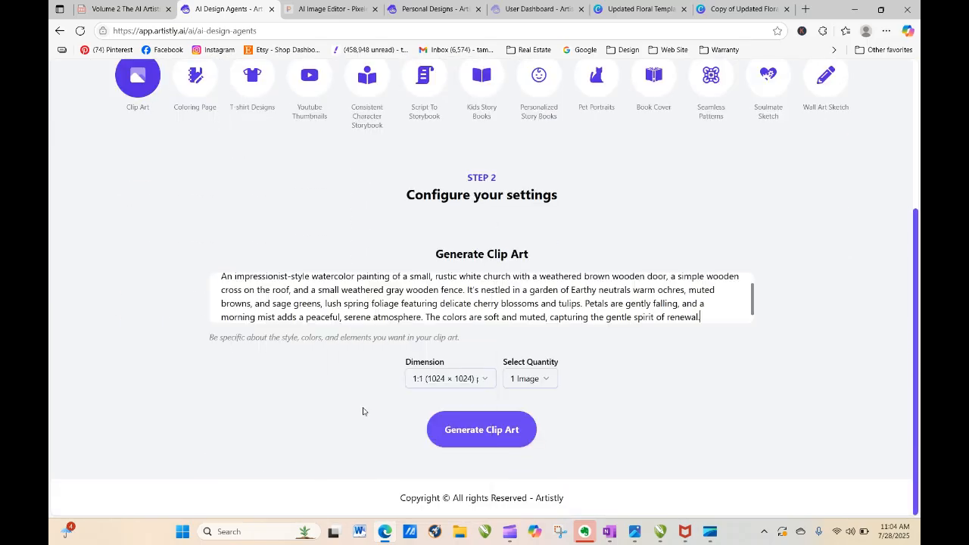
# Generate 10 clip art images from the church prompt with the dimension set to 3:4 (896 × 1152) px
pyautogui.click(471, 382)
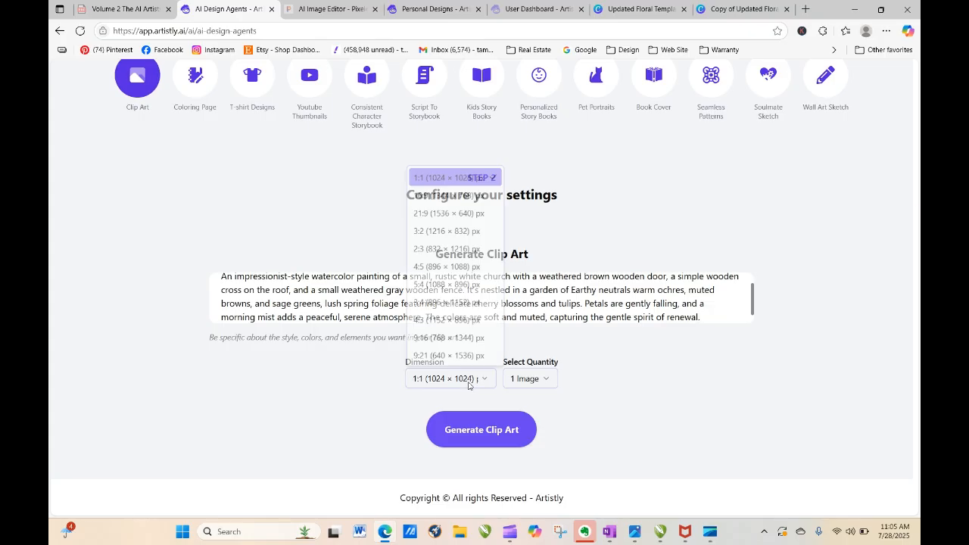
pyautogui.click(439, 301)
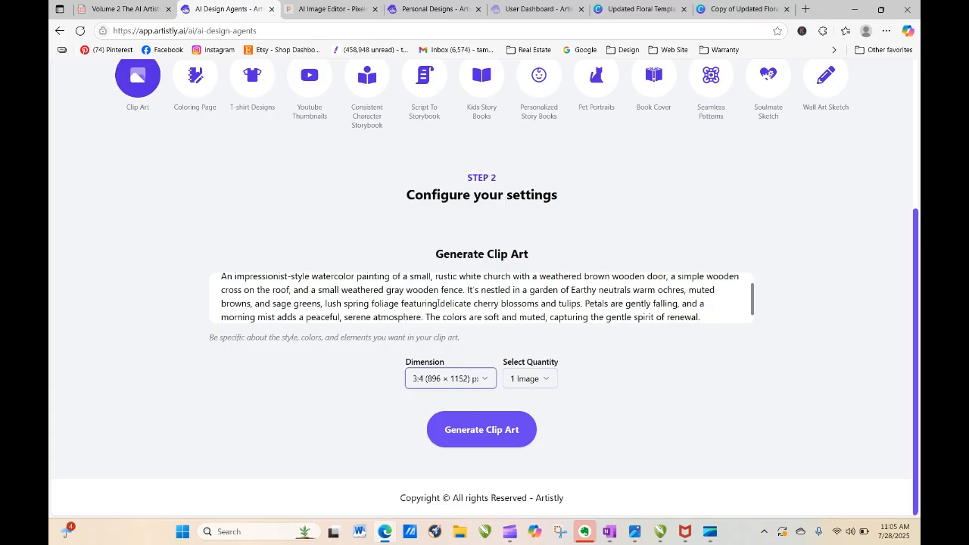
pyautogui.click(527, 385)
pyautogui.click(531, 354)
pyautogui.click(503, 428)
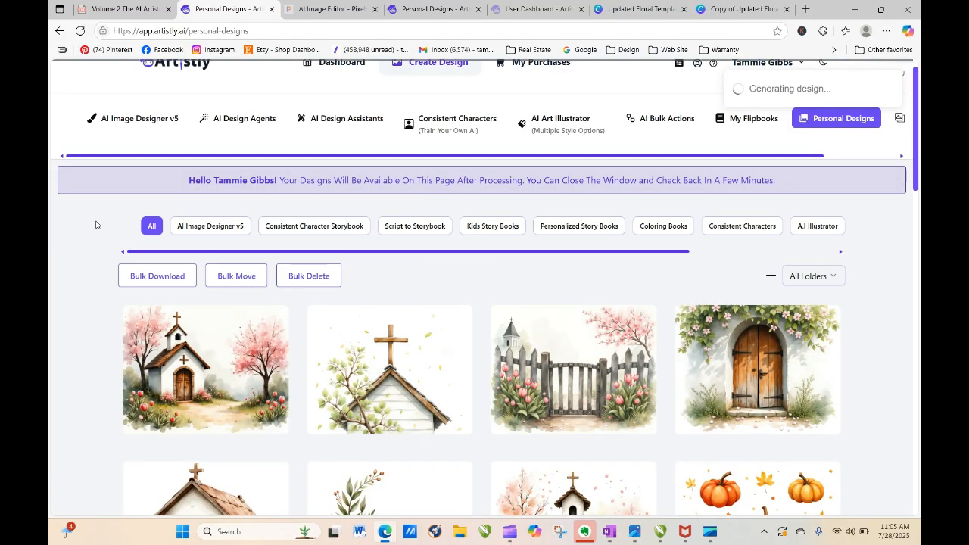
# Look through the new 3:4 church images in Personal Designs and reload the page to check the ones still processing
pyautogui.moveTo(920, 127); pyautogui.dragTo(919, 275)
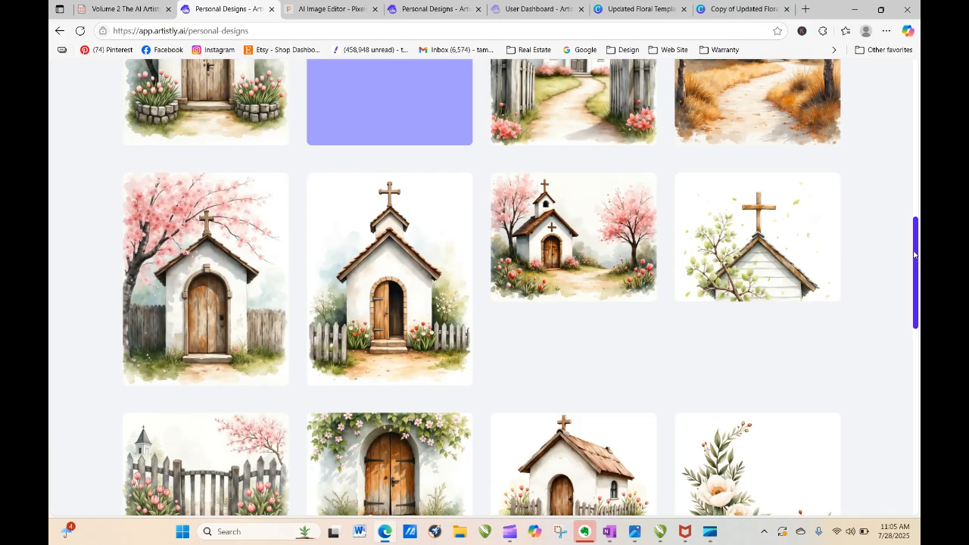
pyautogui.moveTo(916, 255); pyautogui.dragTo(917, 235)
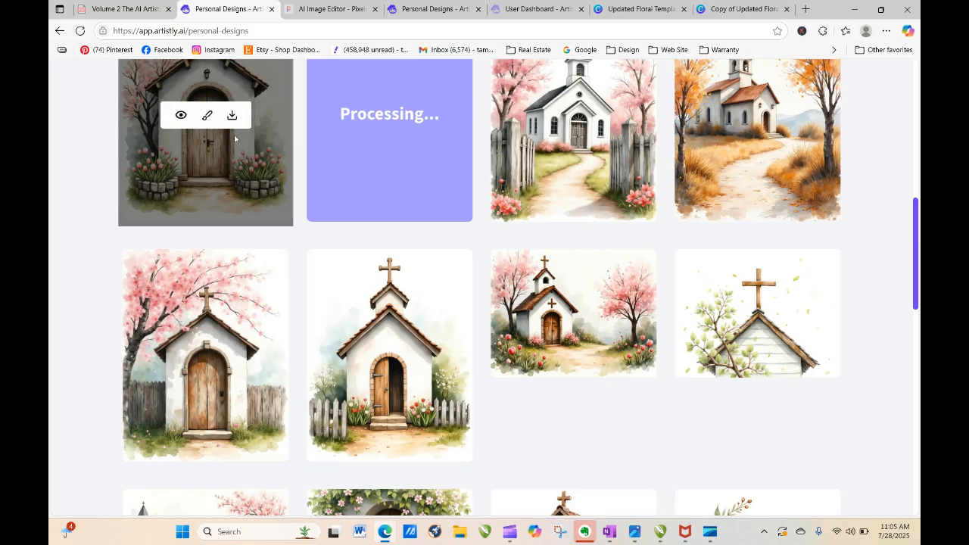
pyautogui.moveTo(762, 148)
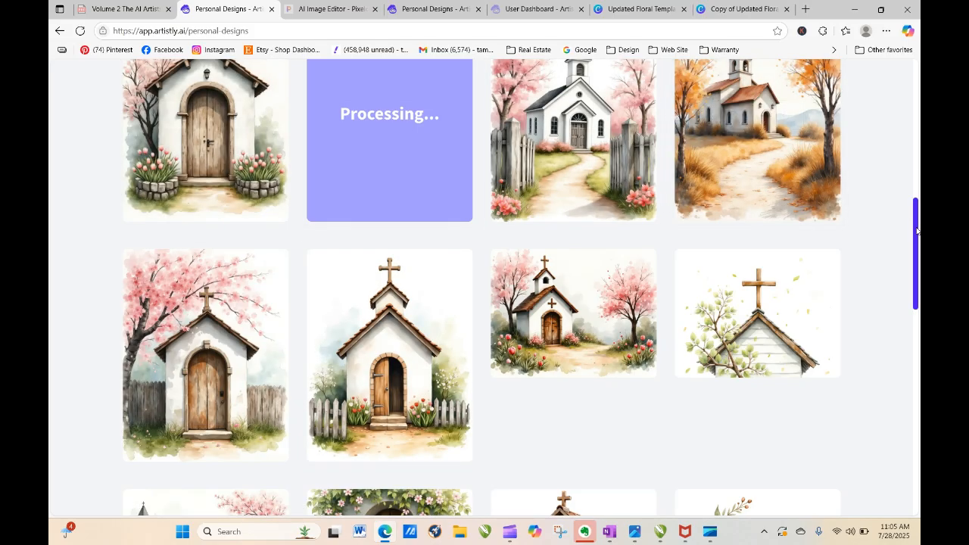
pyautogui.moveTo(914, 233); pyautogui.dragTo(899, 161)
pyautogui.moveTo(692, 158)
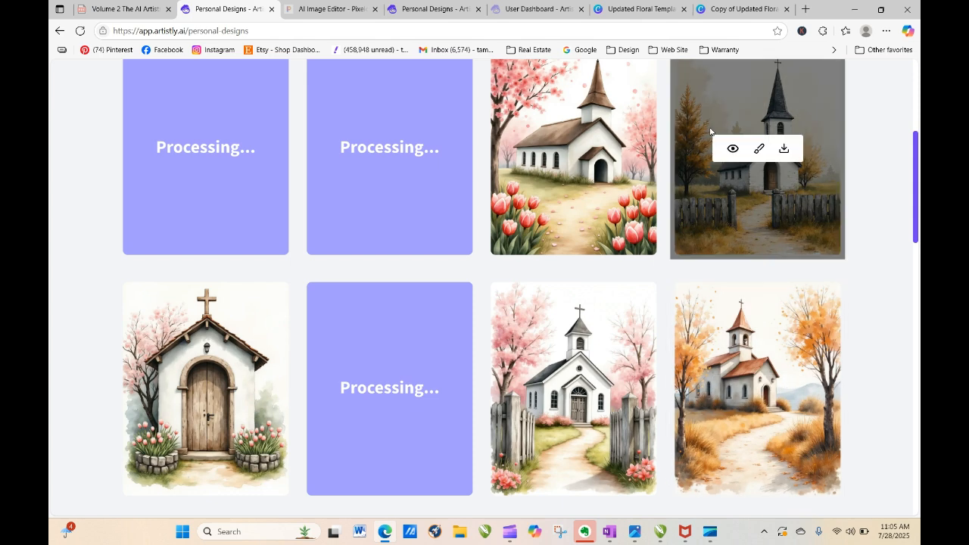
pyautogui.click(79, 30)
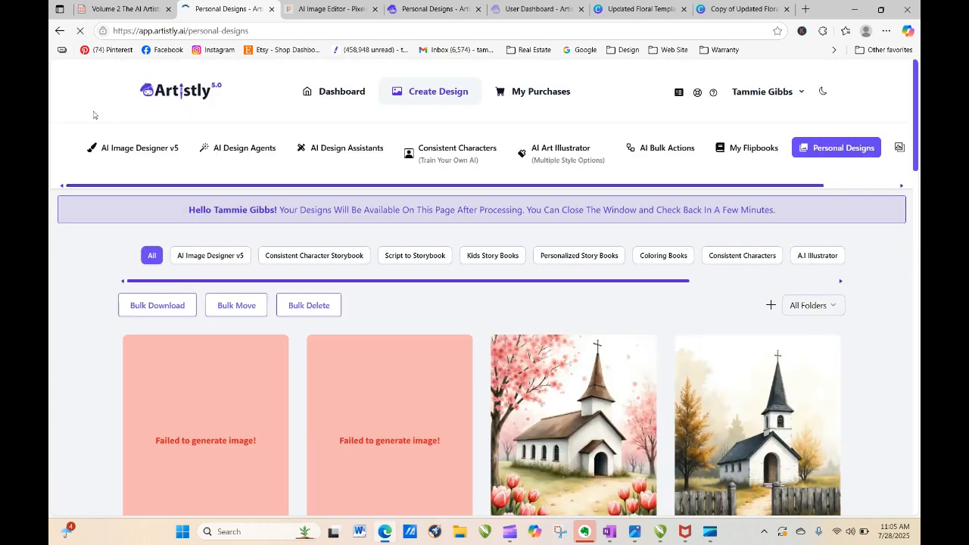
# Restart the three 3:4 church designs that failed to generate and reload the Personal Designs page
pyautogui.moveTo(185, 351)
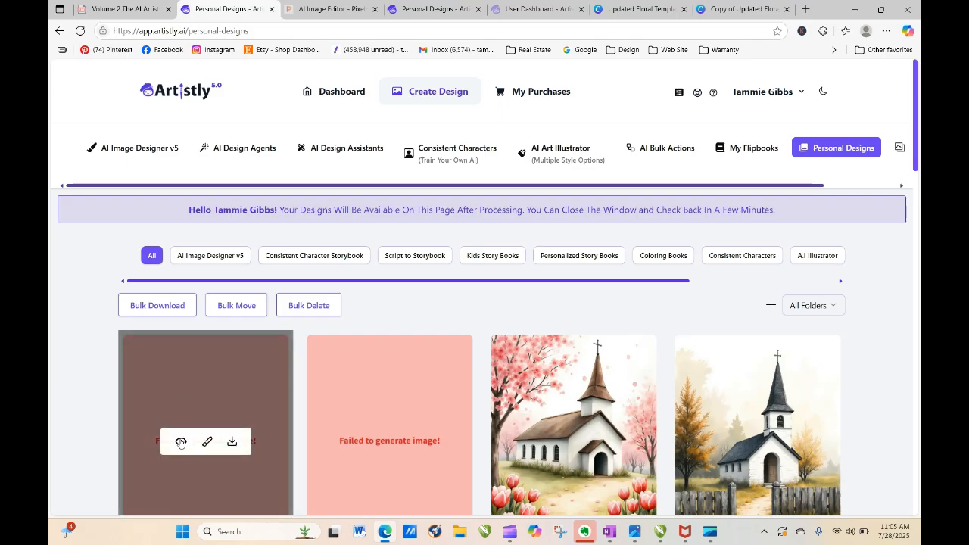
pyautogui.click(181, 443)
pyautogui.click(421, 99)
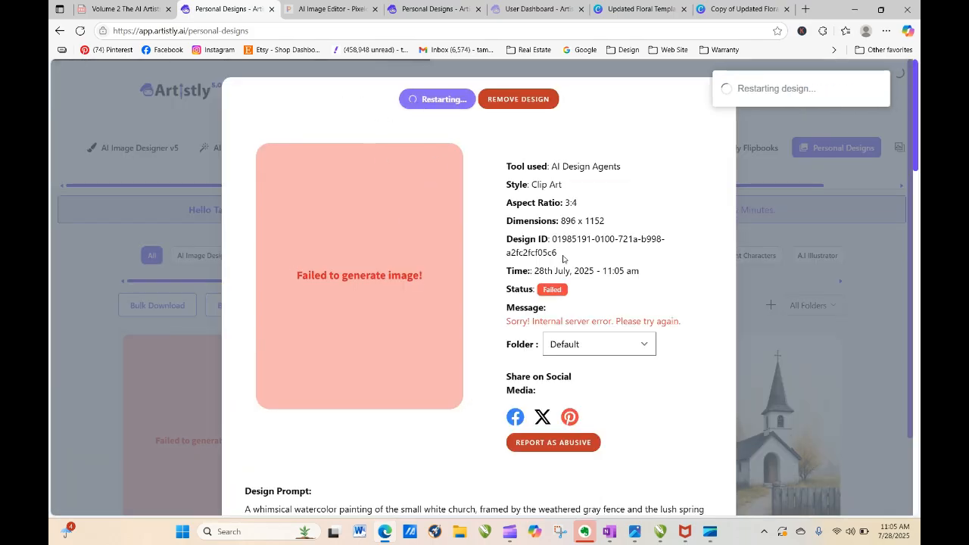
pyautogui.click(370, 447)
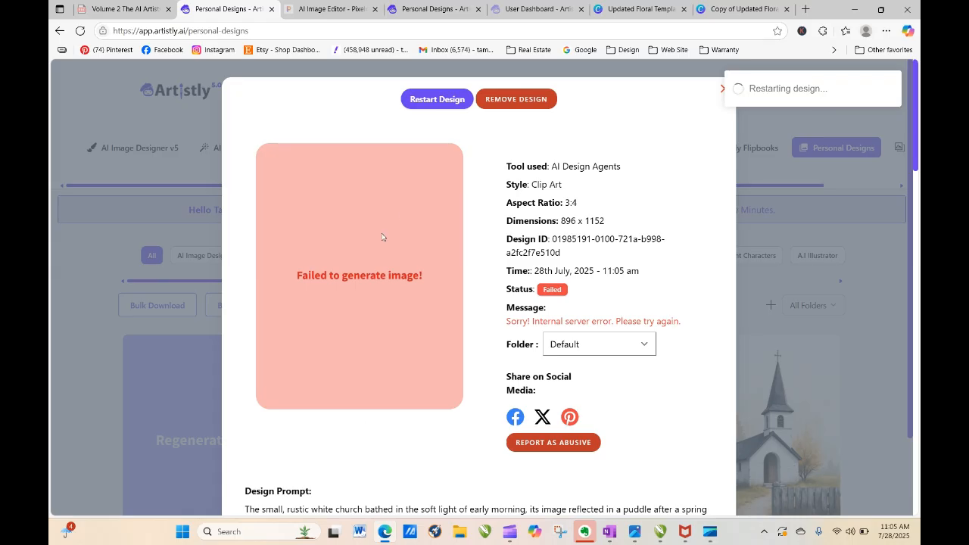
pyautogui.click(445, 99)
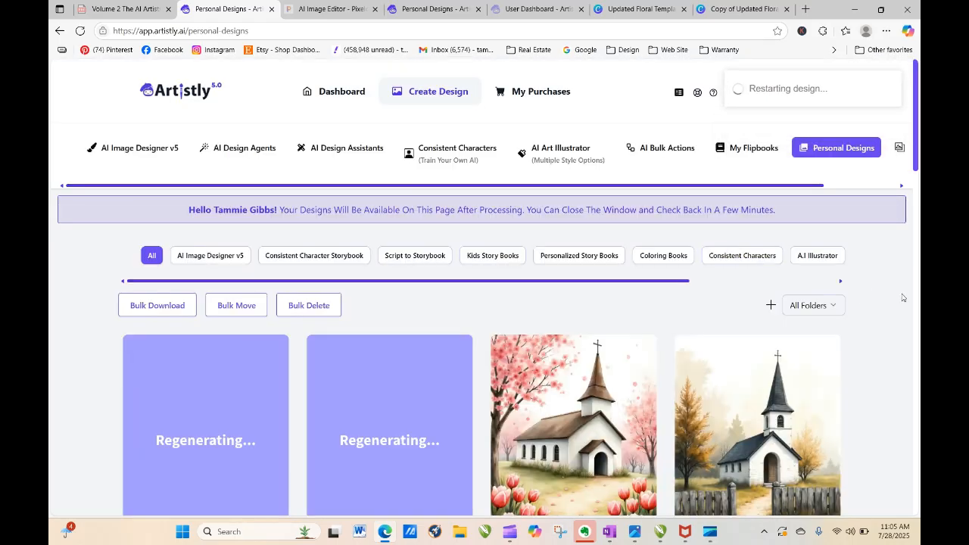
pyautogui.moveTo(918, 165); pyautogui.dragTo(916, 244)
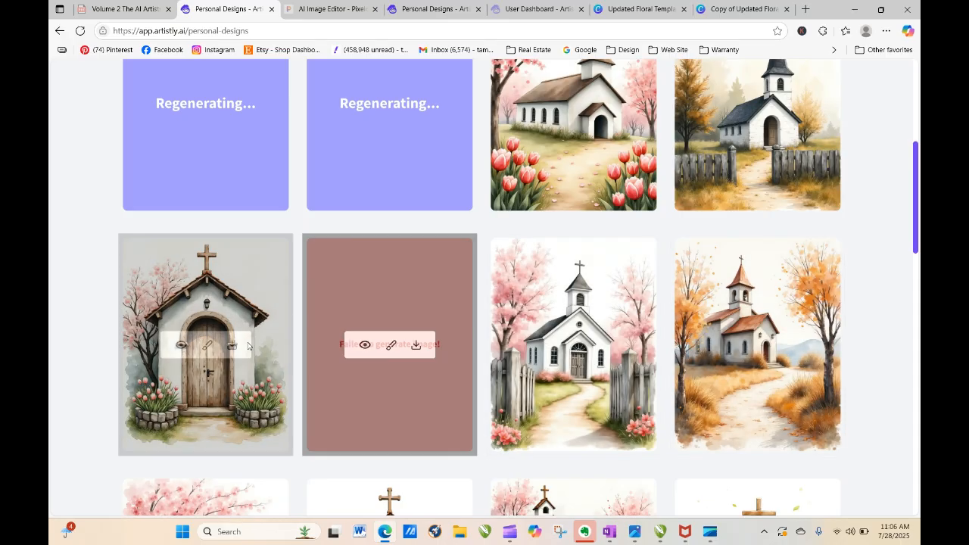
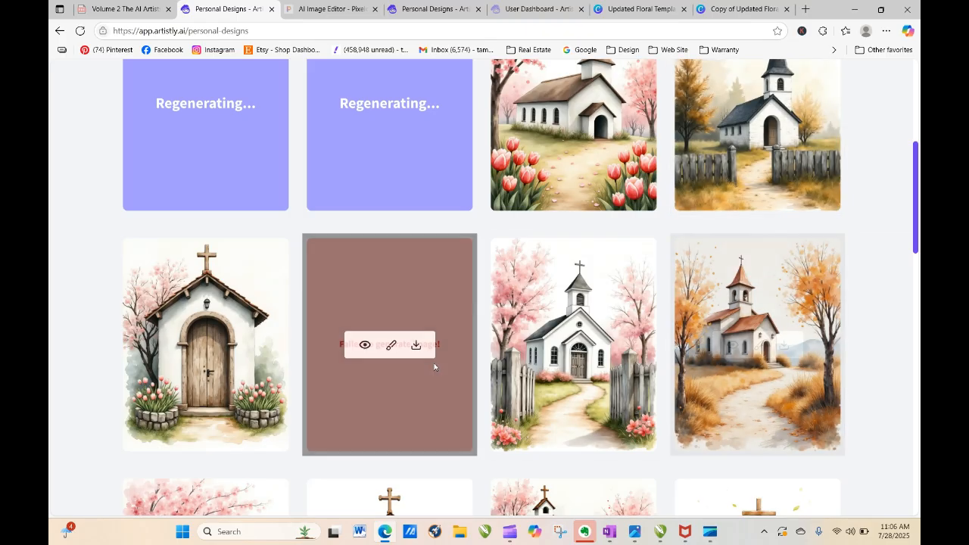
pyautogui.click(366, 346)
pyautogui.click(410, 104)
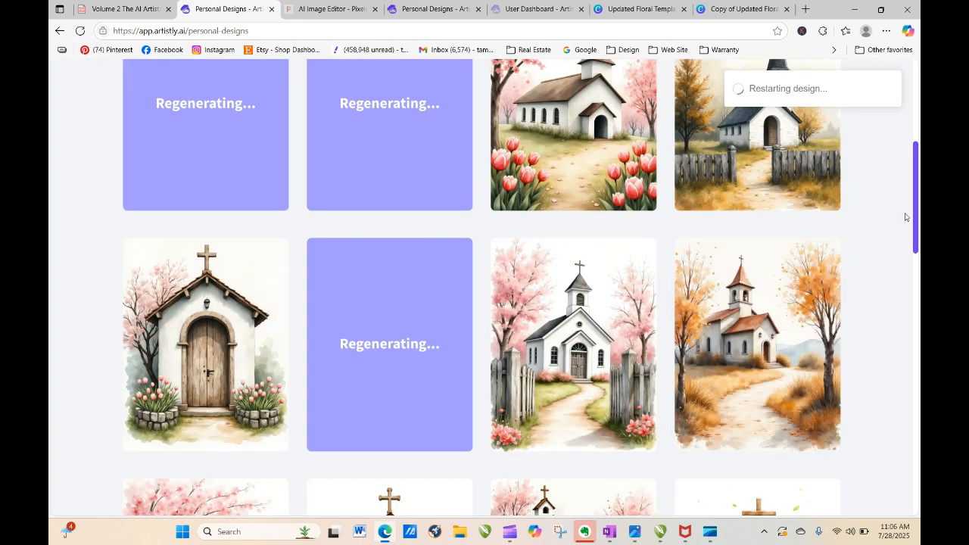
pyautogui.click(80, 30)
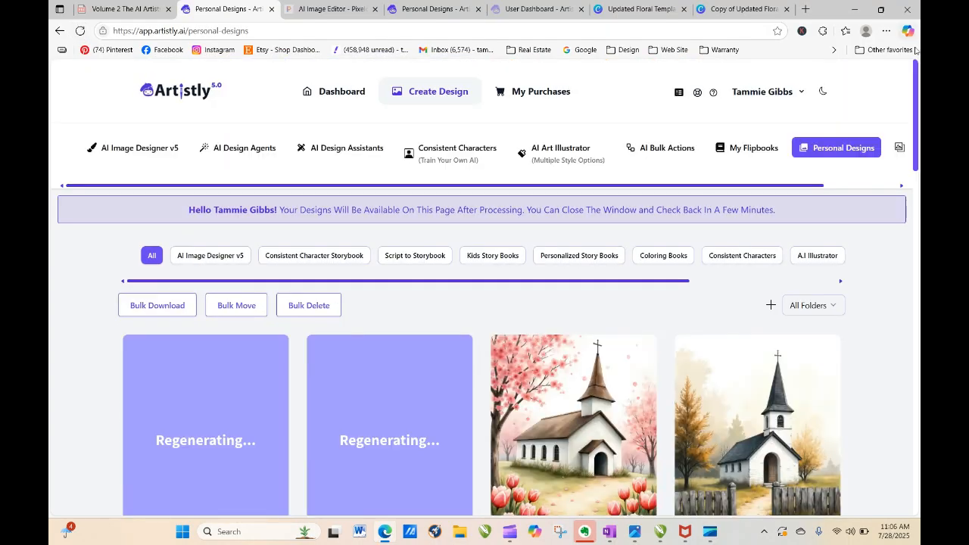
# Open the 3:4 church design with orange autumn trees and a red roof, and copy its full design prompt
pyautogui.moveTo(917, 97); pyautogui.dragTo(918, 193)
pyautogui.moveTo(750, 250)
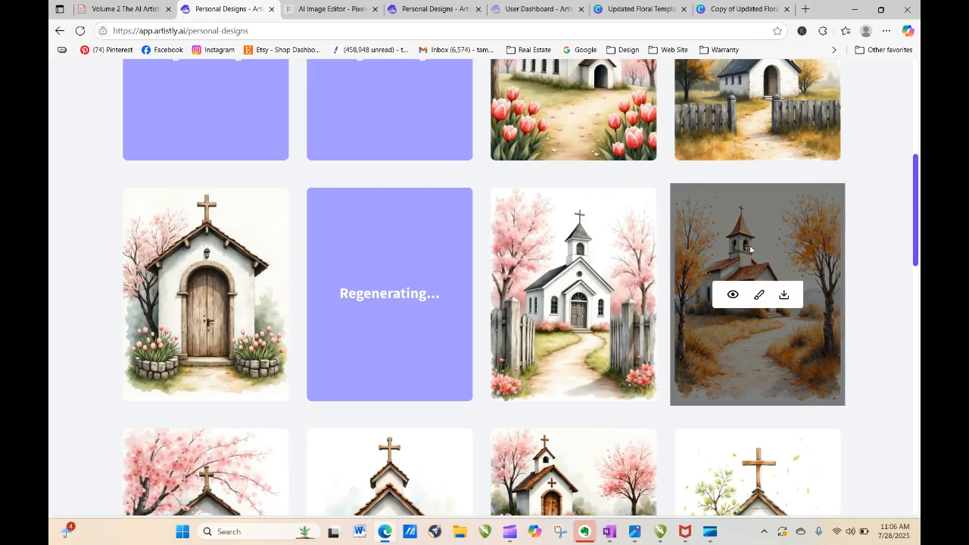
pyautogui.click(732, 295)
pyautogui.moveTo(245, 482); pyautogui.dragTo(364, 485)
pyautogui.rightClick(350, 441)
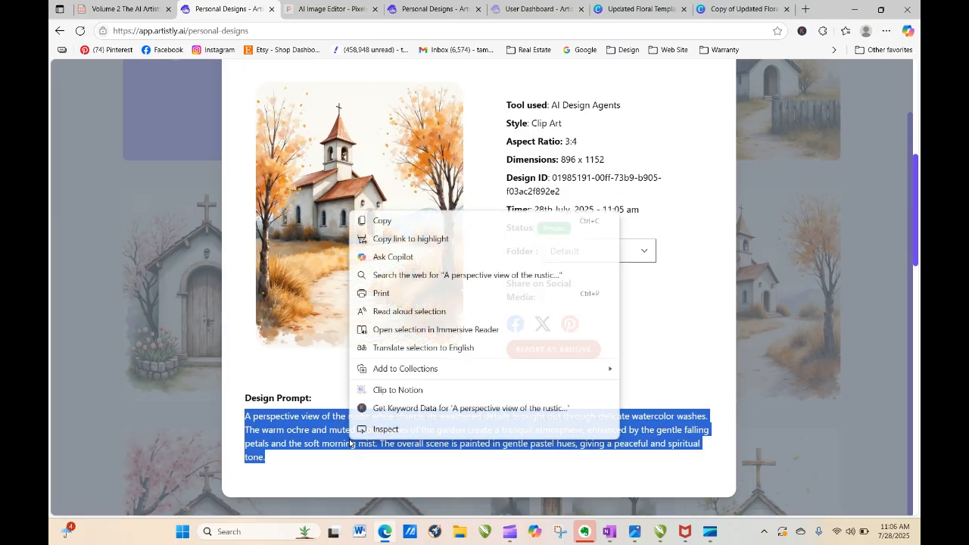
pyautogui.click(383, 221)
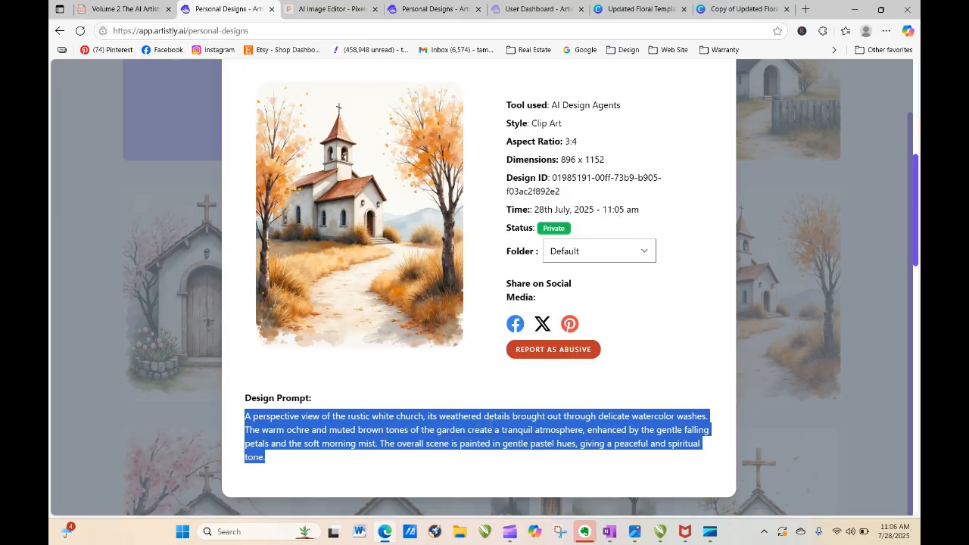
pyautogui.click(853, 180)
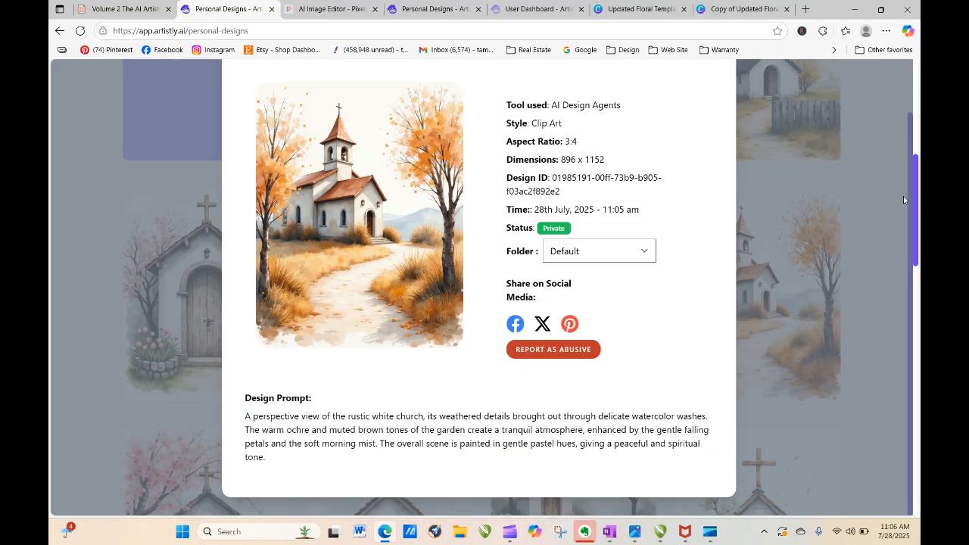
# Close the design details and reload Personal Designs to check the church design that is still regenerating
pyautogui.scroll(2, 898, 126)
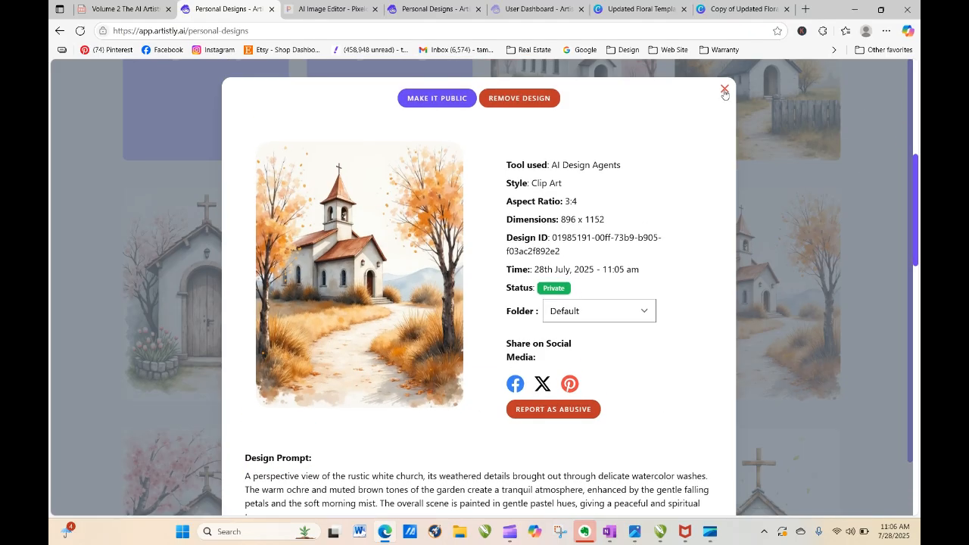
pyautogui.click(725, 91)
pyautogui.moveTo(916, 216); pyautogui.dragTo(918, 132)
pyautogui.click(79, 33)
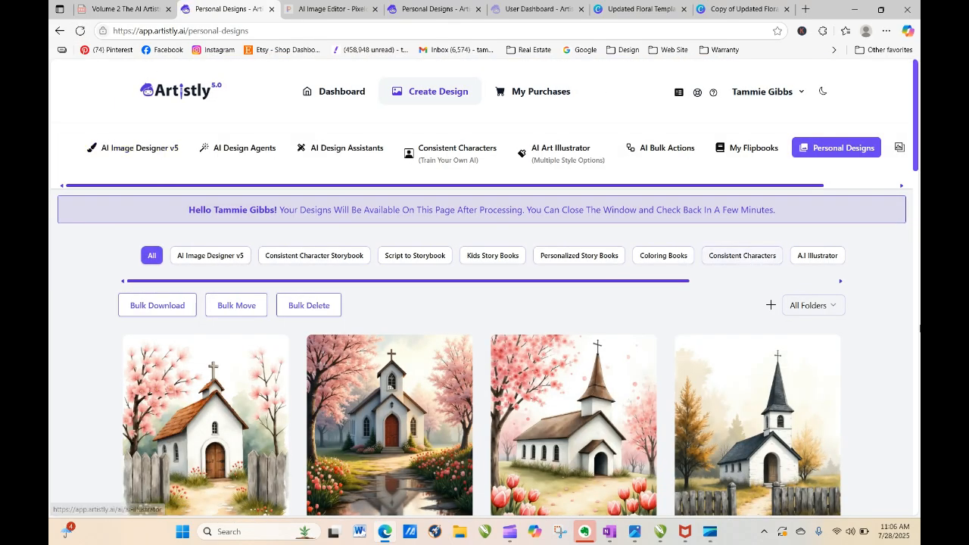
pyautogui.moveTo(917, 138); pyautogui.dragTo(917, 207)
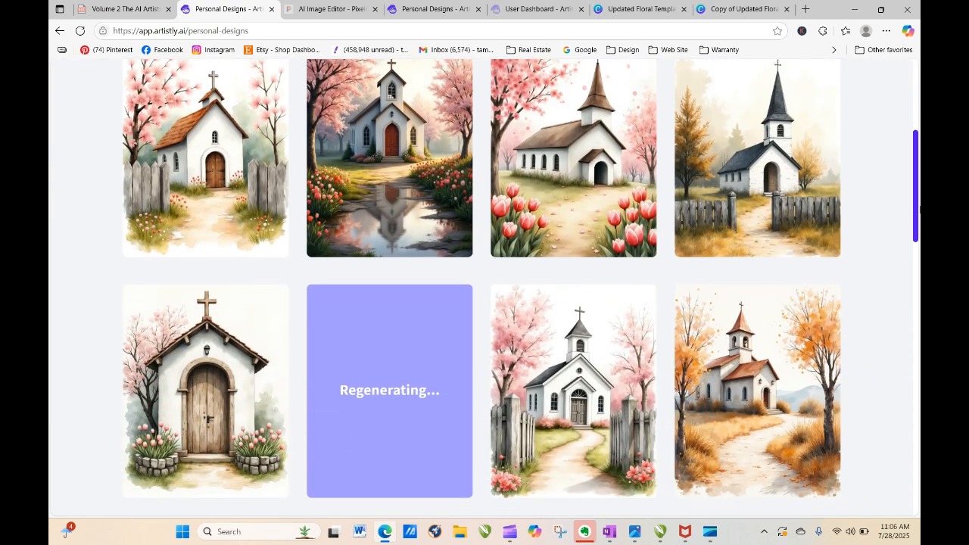
pyautogui.click(80, 31)
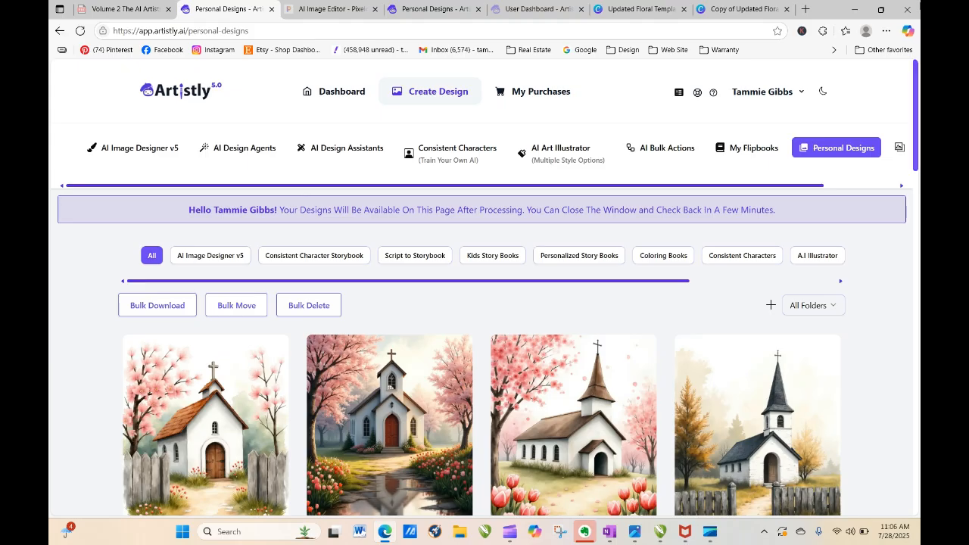
pyautogui.moveTo(917, 81); pyautogui.dragTo(920, 172)
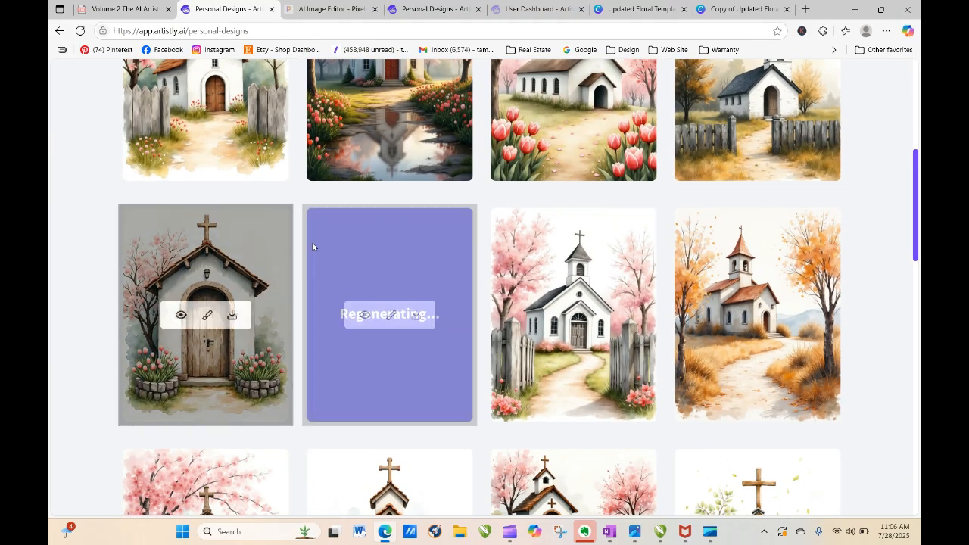
pyautogui.click(82, 31)
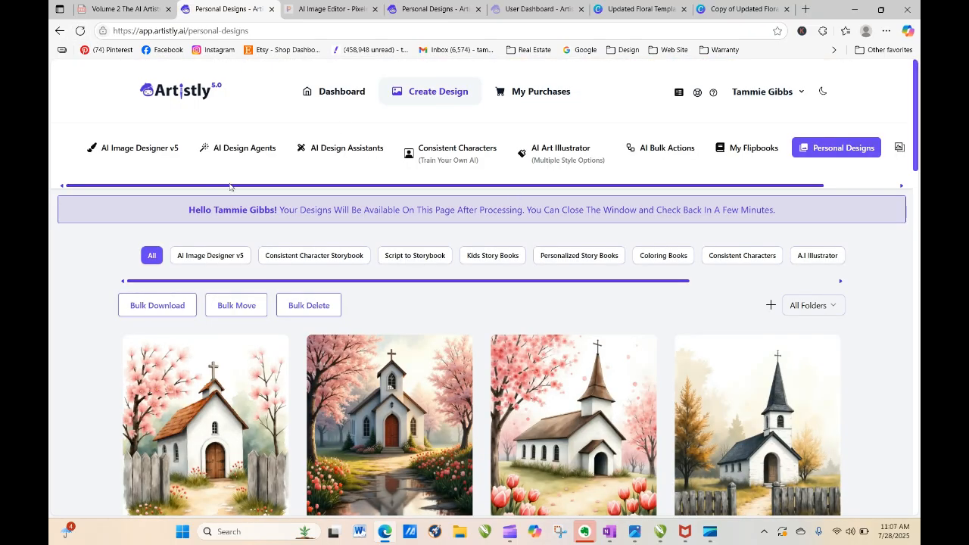
# Generate clip art from the copied rustic white church prompt with the AI Design Agents, setting the quantity to 5 images at 1:1 (1024 × 1024)
pyautogui.click(241, 148)
pyautogui.click(158, 297)
pyautogui.scroll(-2, 254, 367)
pyautogui.rightClick(281, 300)
pyautogui.click(333, 196)
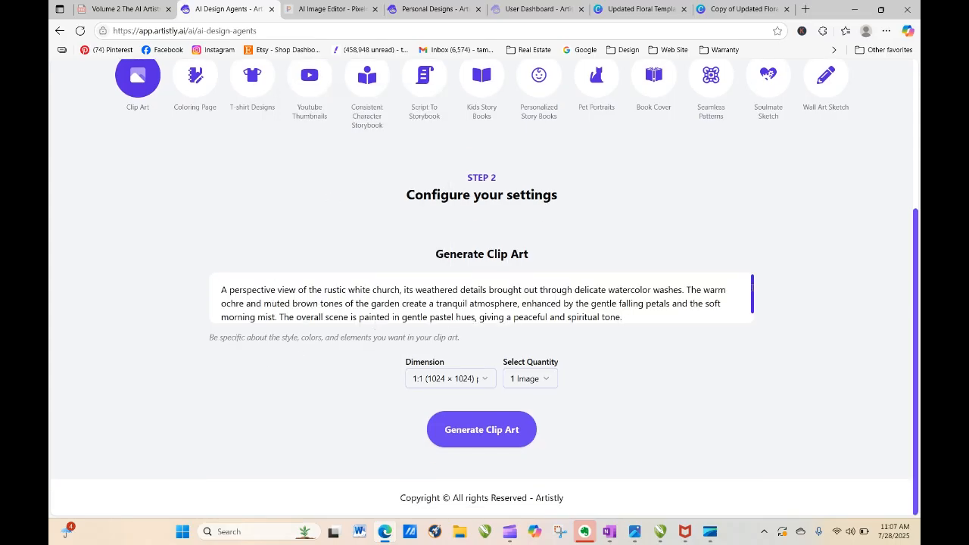
pyautogui.moveTo(752, 287); pyautogui.dragTo(752, 321)
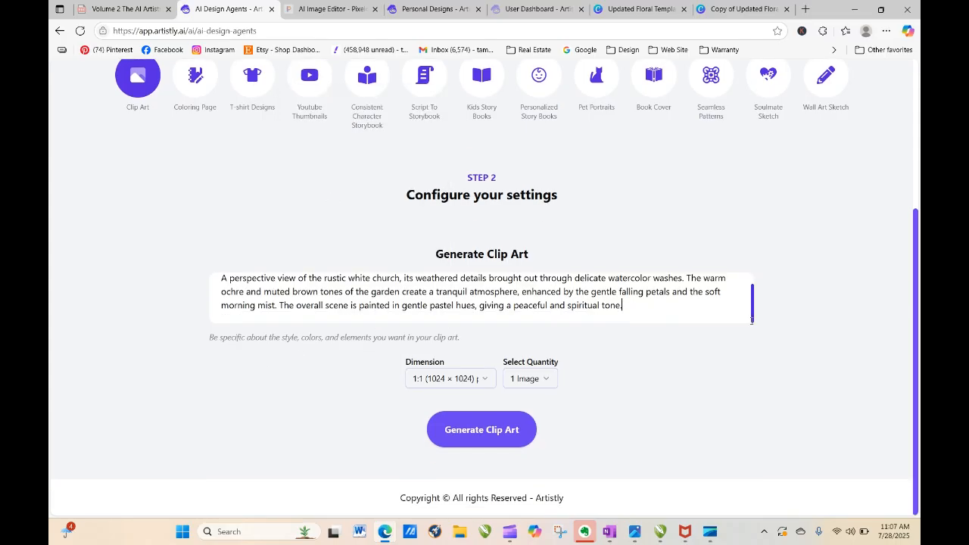
pyautogui.click(546, 381)
pyautogui.click(537, 265)
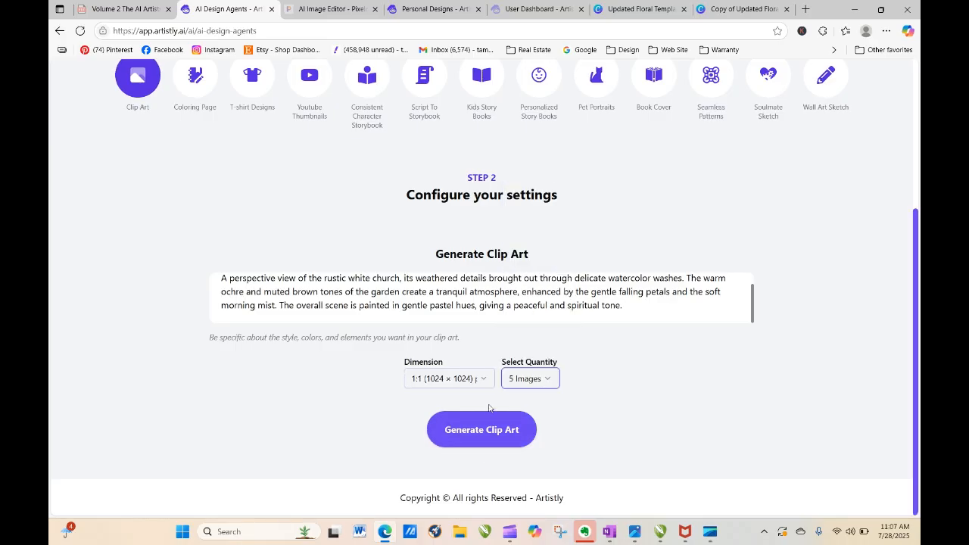
pyautogui.click(476, 429)
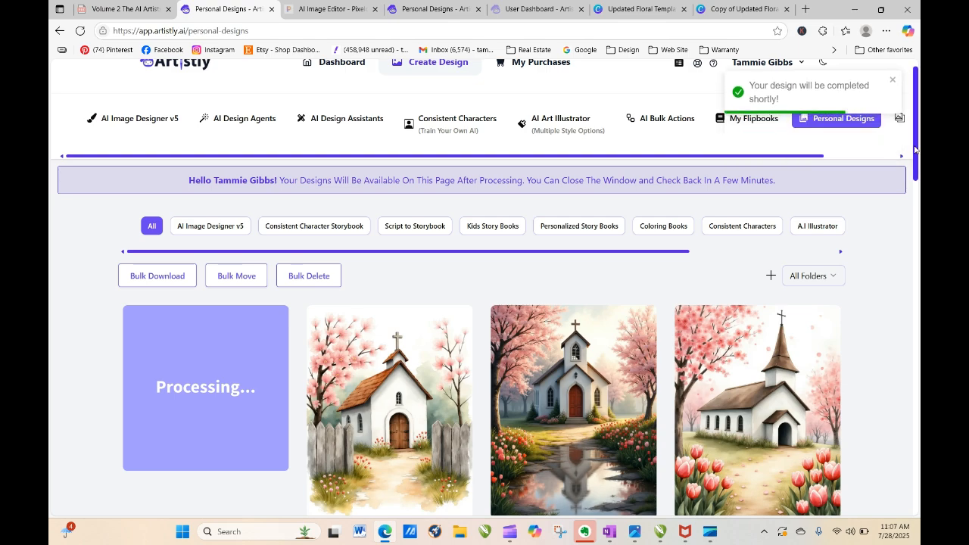
# Submit another 1:1 clip art request with the same rustic white church prompt and a quantity of 5 images
pyautogui.moveTo(915, 150); pyautogui.dragTo(918, 259)
pyautogui.moveTo(440, 199)
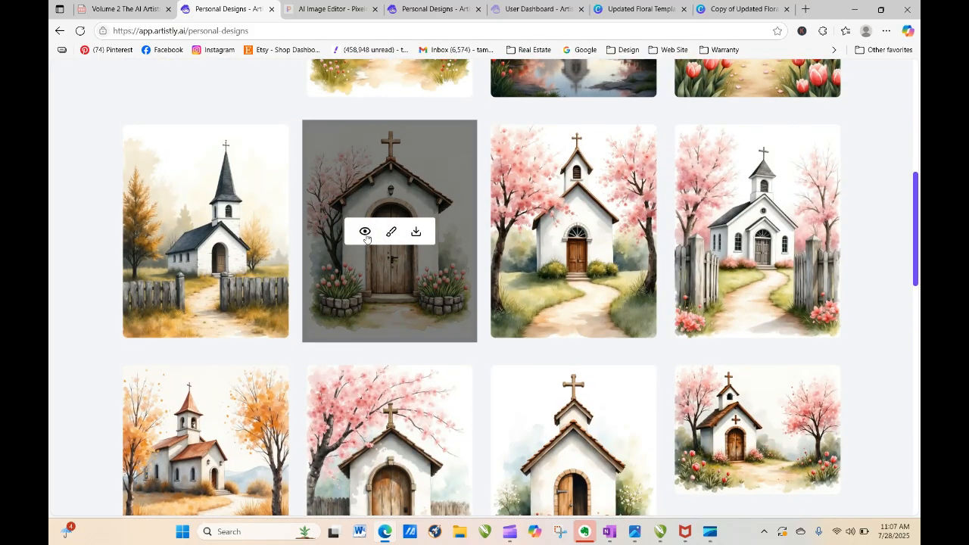
pyautogui.moveTo(917, 240); pyautogui.dragTo(910, 187)
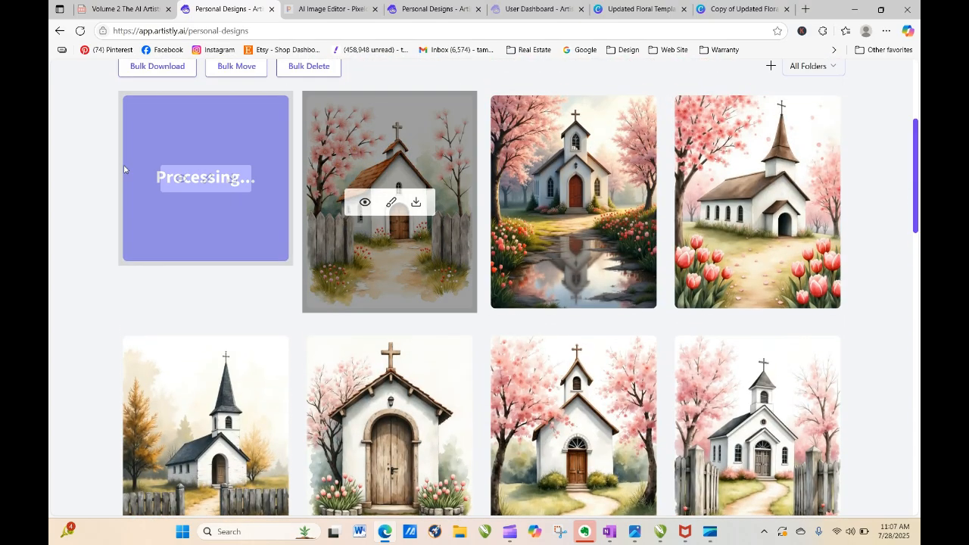
pyautogui.moveTo(917, 203); pyautogui.dragTo(888, 177)
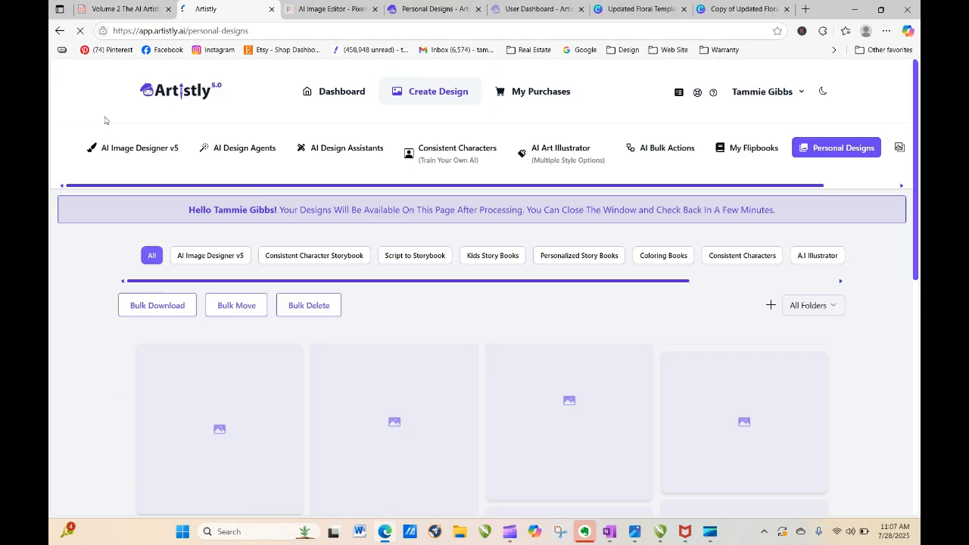
pyautogui.click(269, 146)
pyautogui.doubleClick(199, 299)
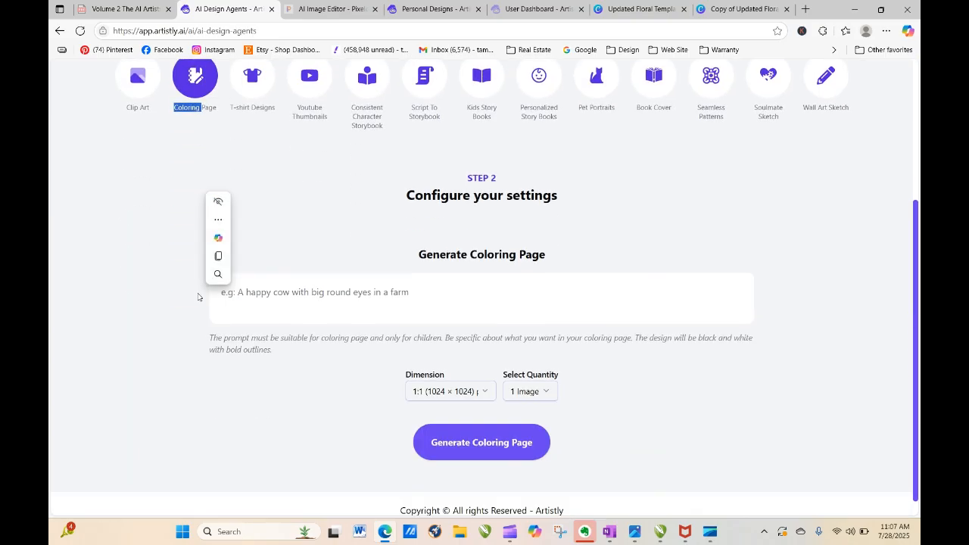
pyautogui.click(146, 77)
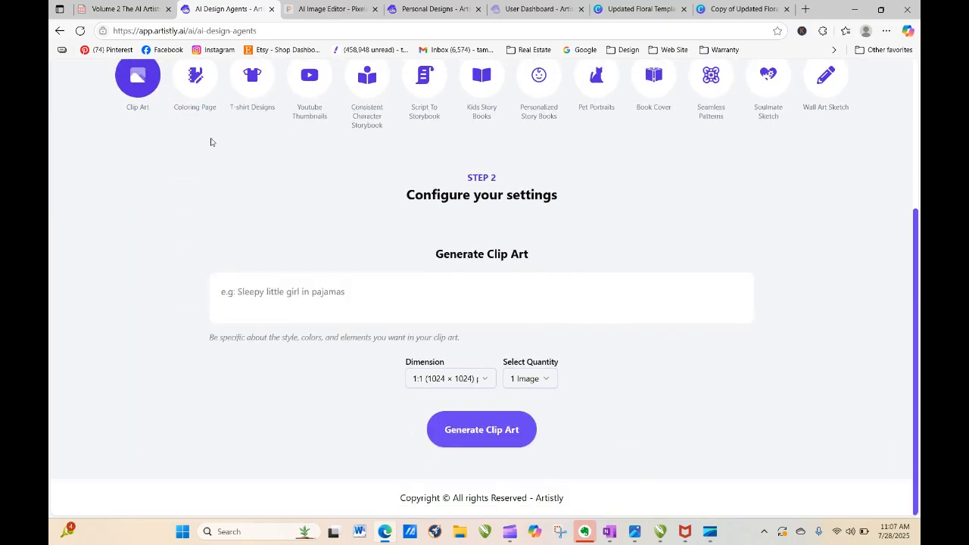
pyautogui.rightClick(324, 293)
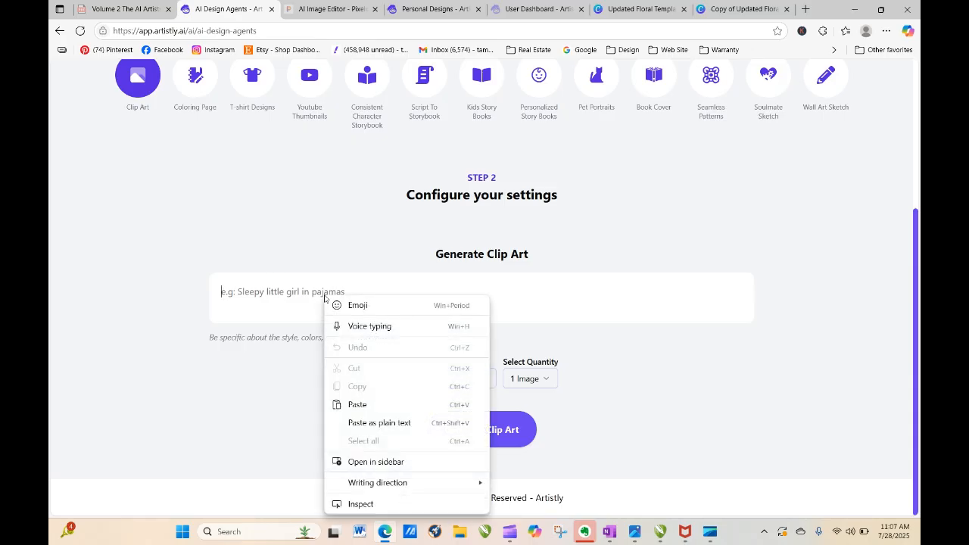
pyautogui.click(365, 403)
pyautogui.click(528, 381)
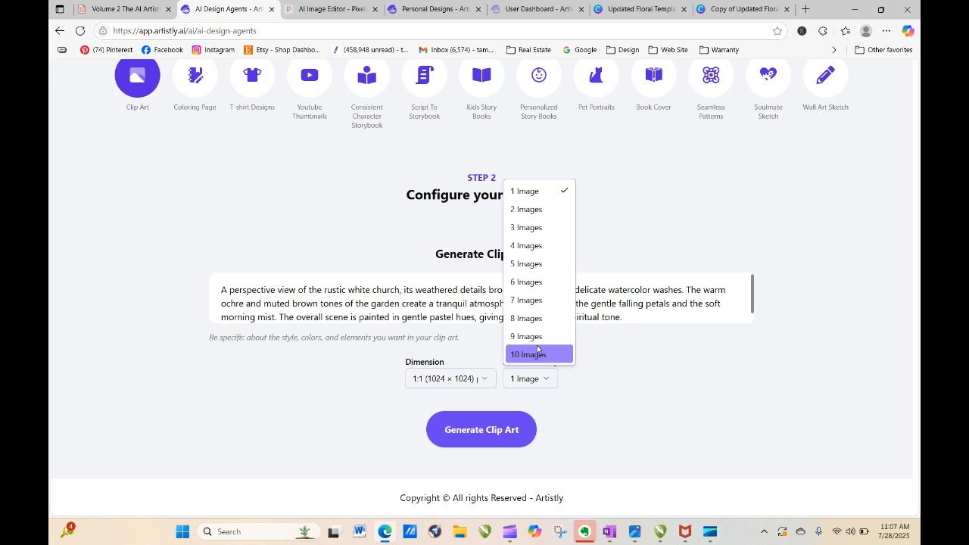
pyautogui.click(539, 265)
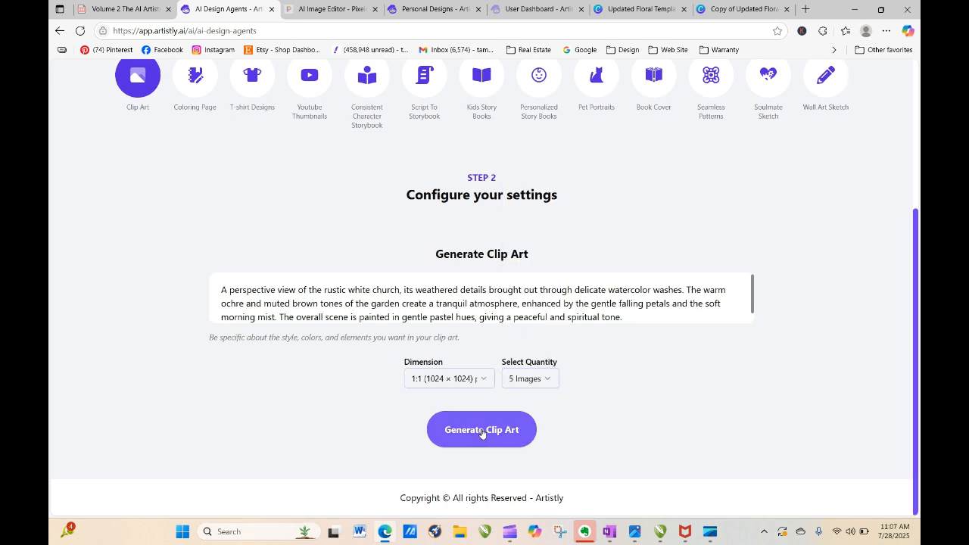
pyautogui.click(482, 431)
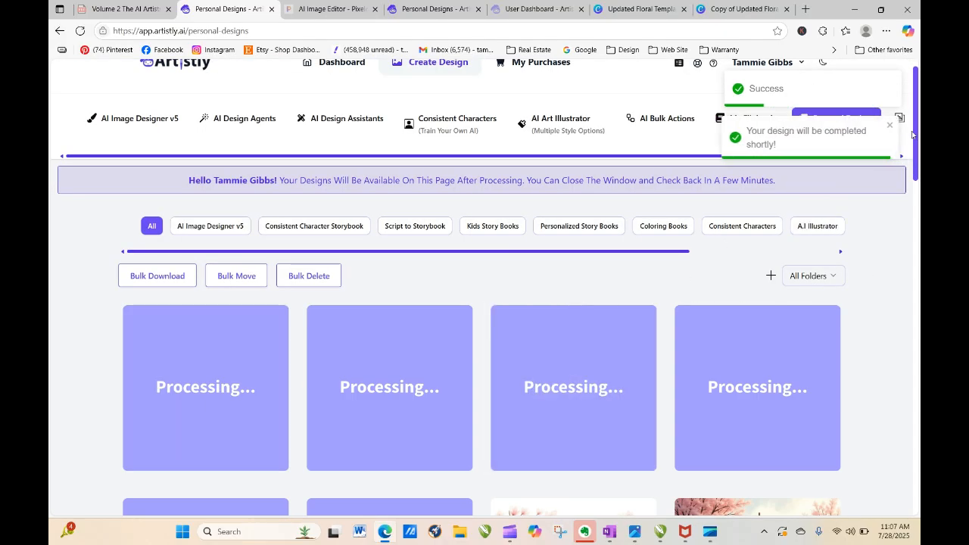
# Reload Personal Designs repeatedly and check the progress of the new 1:1 church images
pyautogui.scroll(-4, 918, 227)
pyautogui.scroll(1, 918, 227)
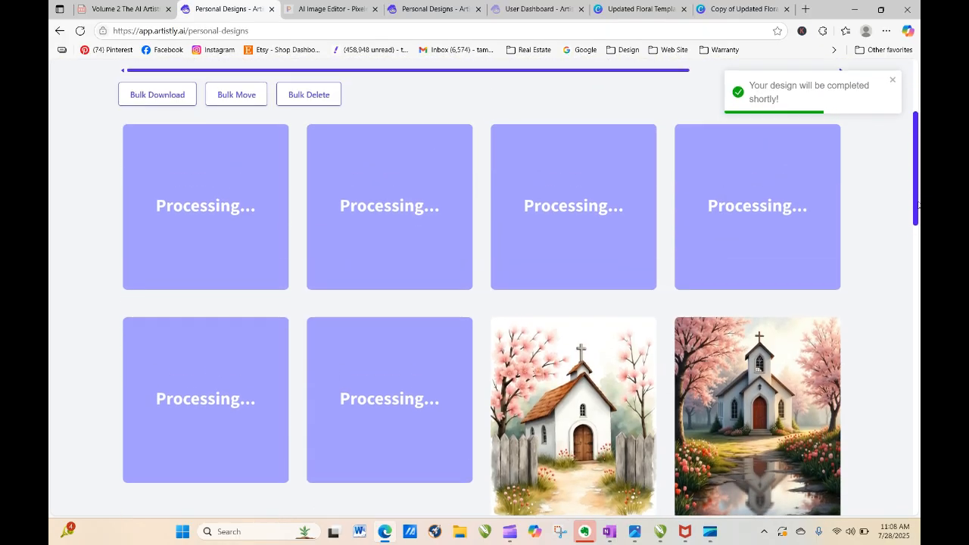
pyautogui.click(79, 31)
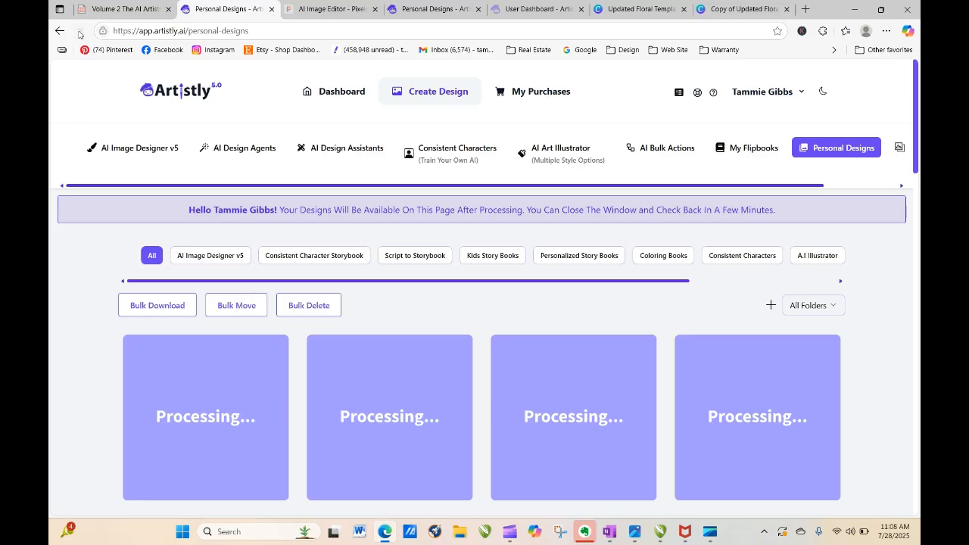
pyautogui.scroll(-5, 379, 364)
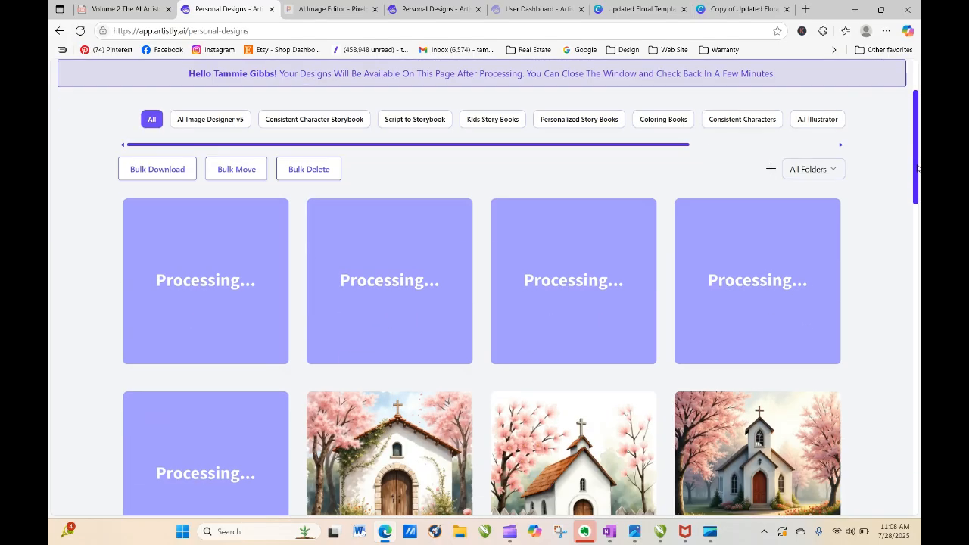
pyautogui.moveTo(358, 295)
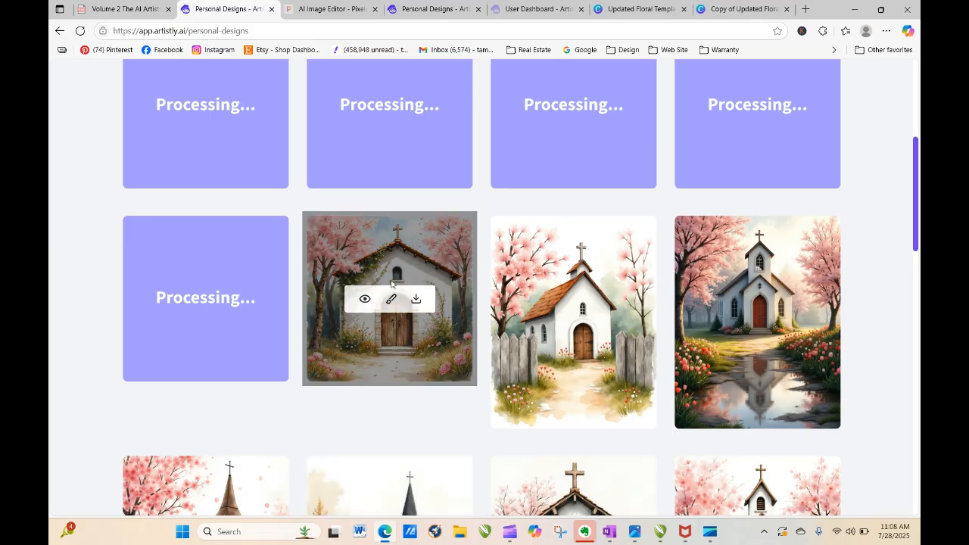
pyautogui.moveTo(156, 181)
pyautogui.click(80, 30)
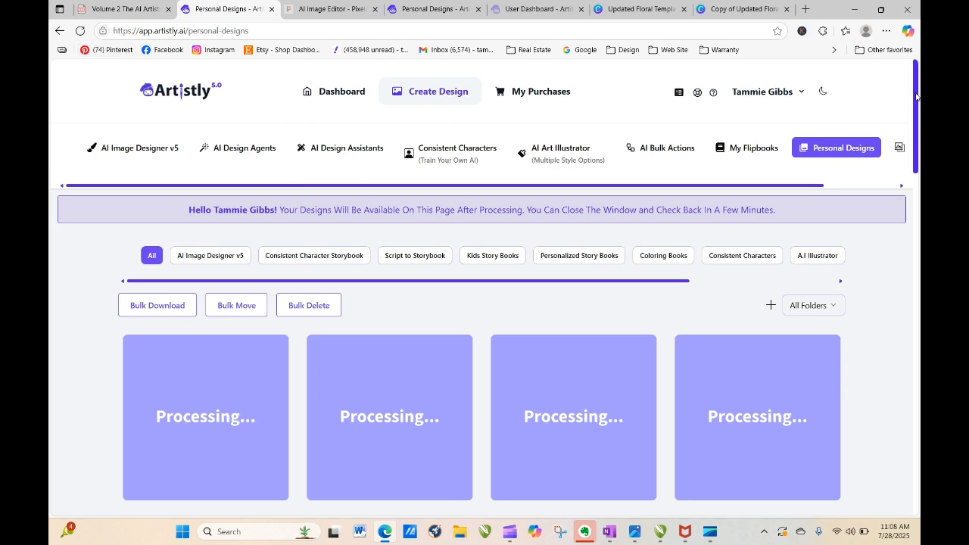
pyautogui.scroll(-4, 916, 97)
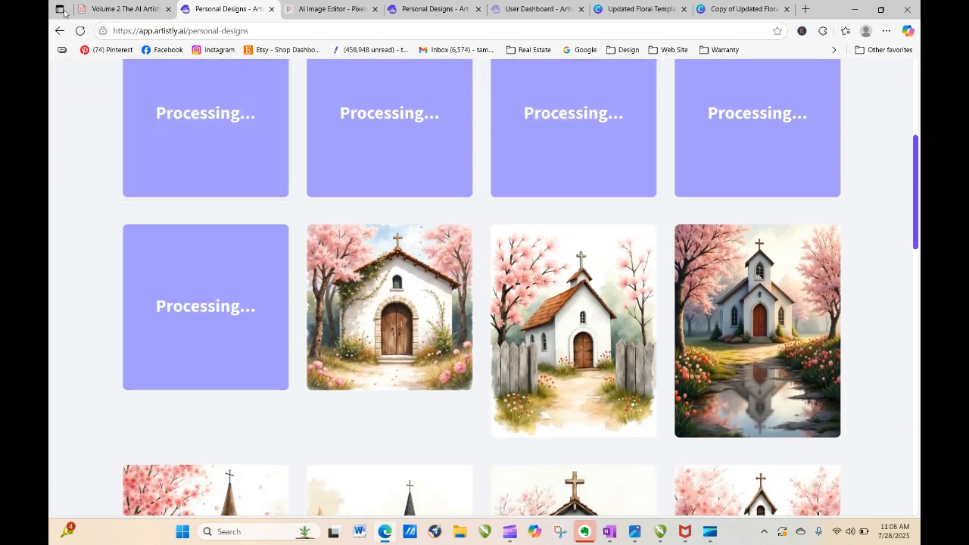
pyautogui.click(80, 30)
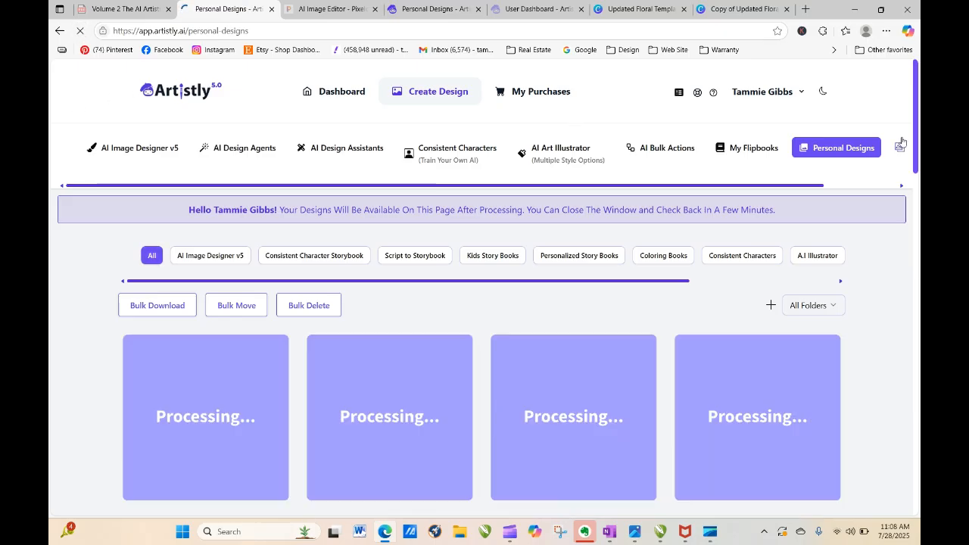
pyautogui.moveTo(916, 108); pyautogui.dragTo(920, 201)
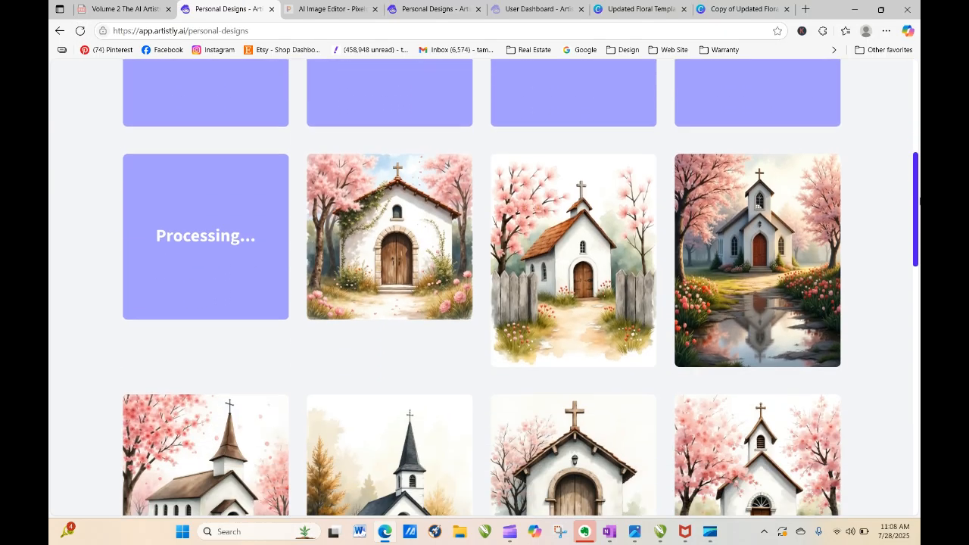
pyautogui.click(79, 32)
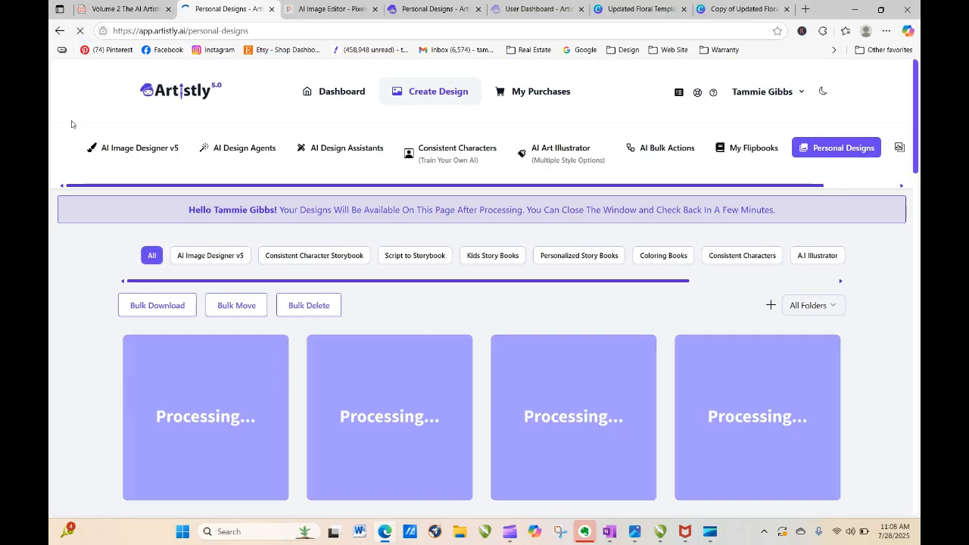
pyautogui.click(79, 31)
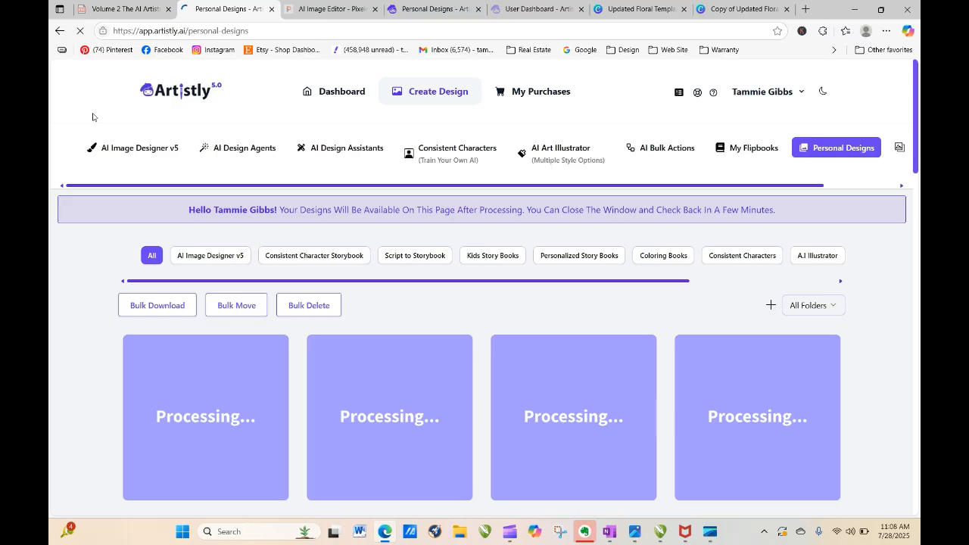
pyautogui.moveTo(916, 84); pyautogui.dragTo(919, 140)
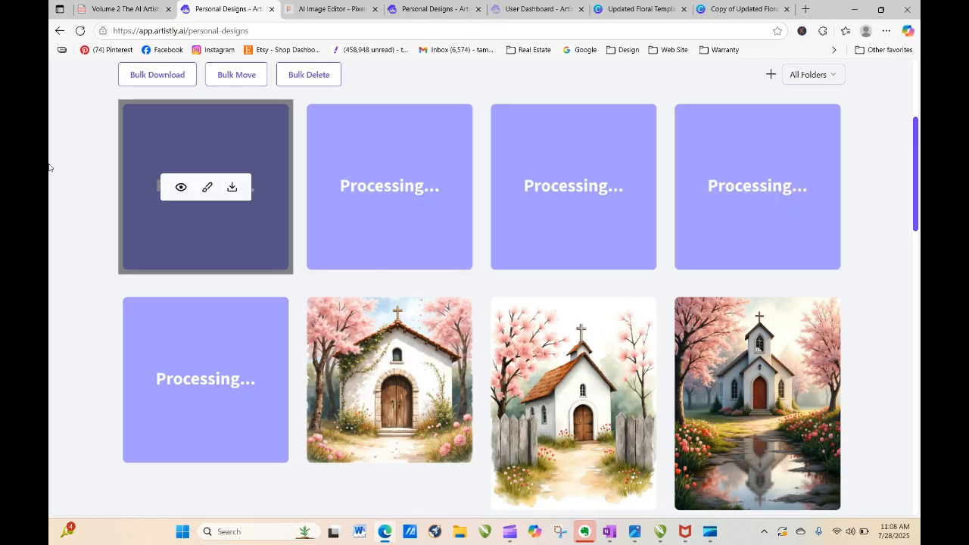
pyautogui.click(79, 30)
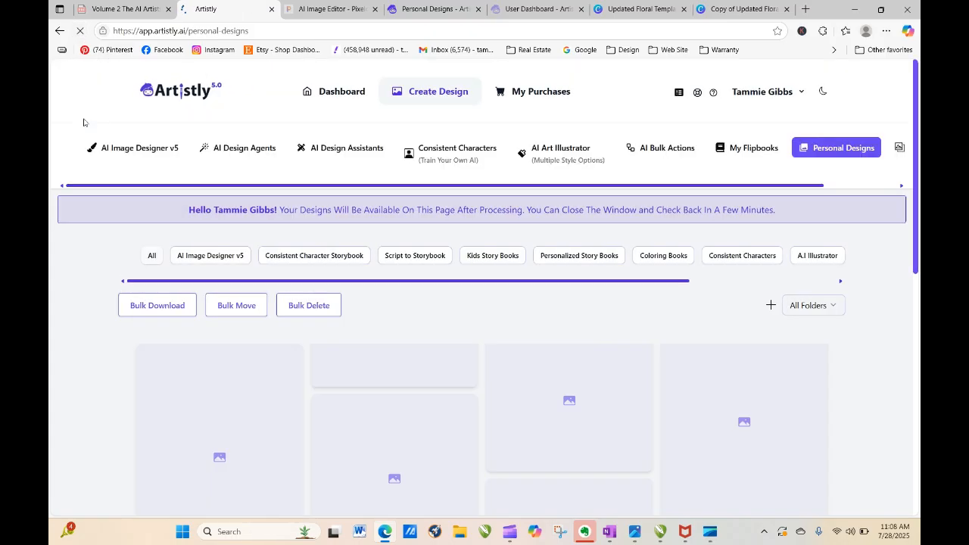
pyautogui.click(79, 30)
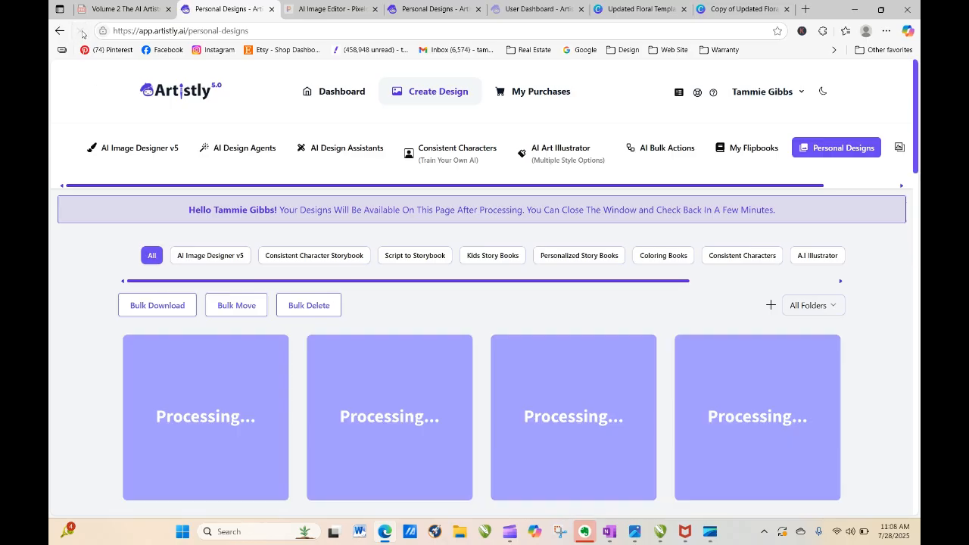
pyautogui.click(79, 31)
pyautogui.click(79, 31)
pyautogui.click(80, 31)
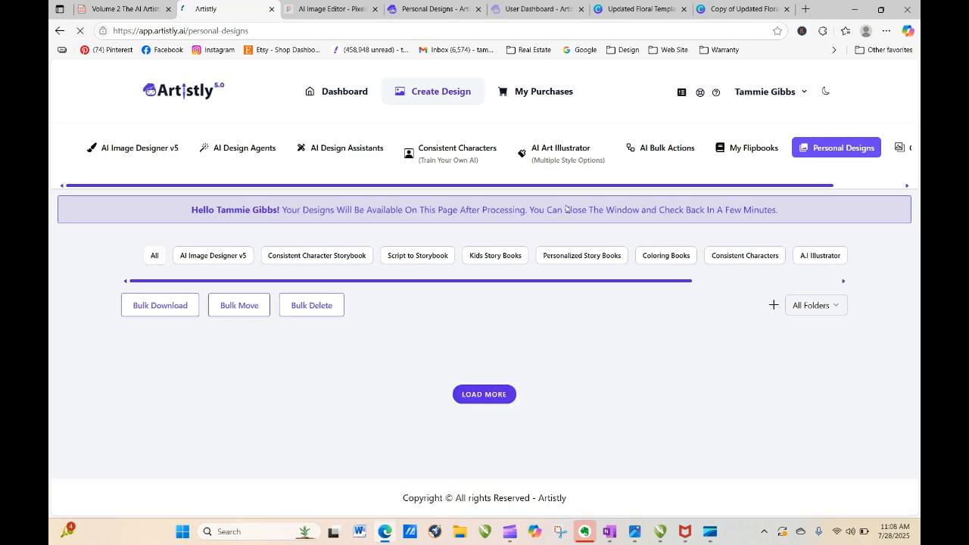
# Download the 3:4 church design with orange autumn trees and a red roof
pyautogui.moveTo(915, 157); pyautogui.dragTo(920, 364)
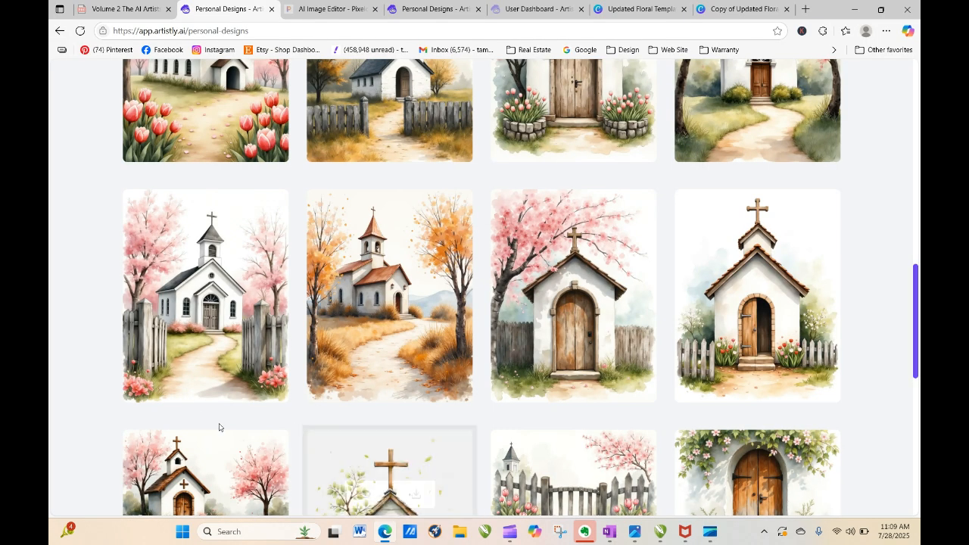
pyautogui.moveTo(383, 355)
pyautogui.click(416, 297)
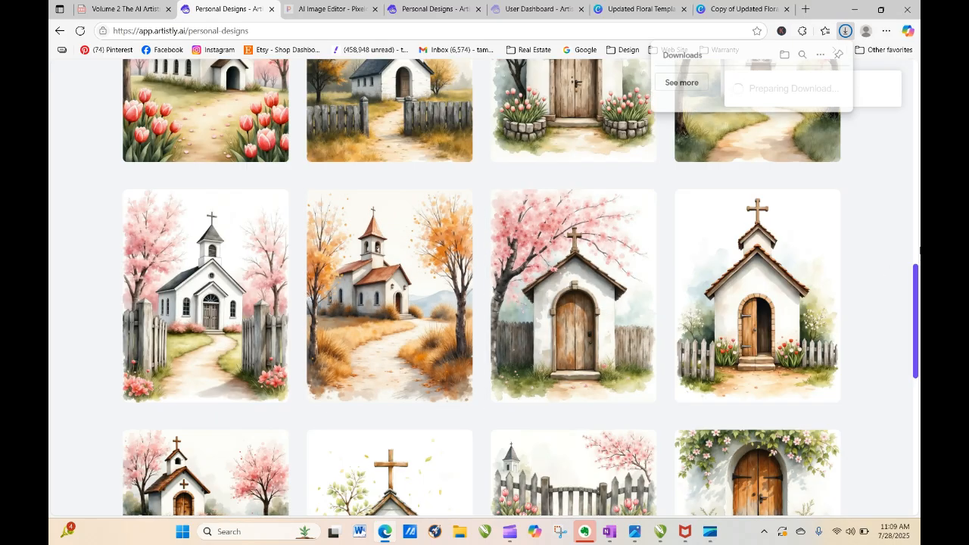
# Copy the full design prompt from the 3:4 church design with orange autumn trees, and close its details
pyautogui.click(378, 330)
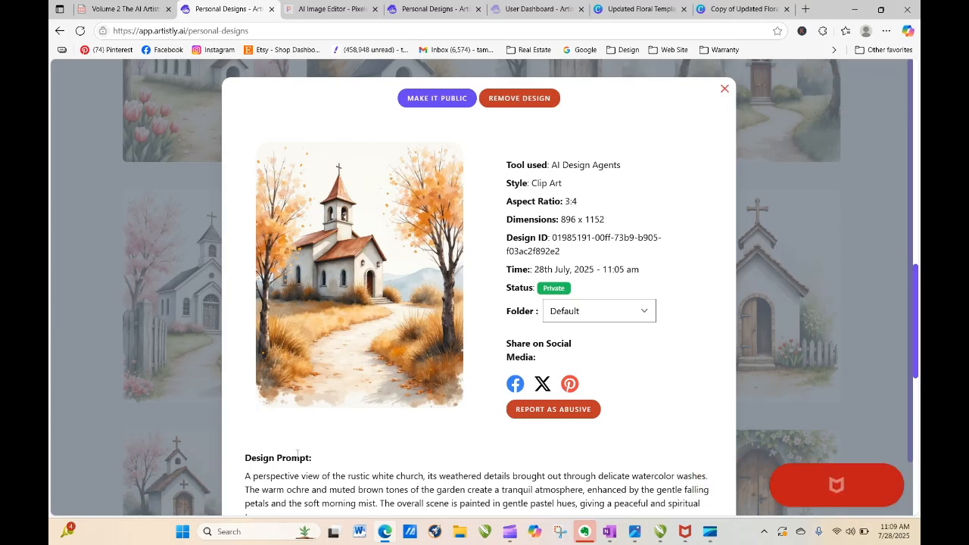
pyautogui.moveTo(245, 475); pyautogui.dragTo(362, 480)
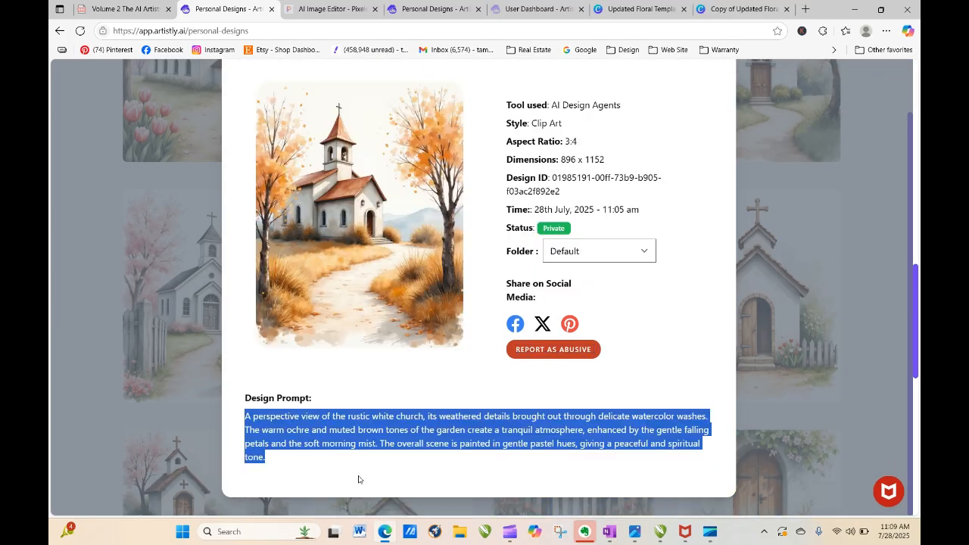
pyautogui.rightClick(349, 440)
pyautogui.click(409, 236)
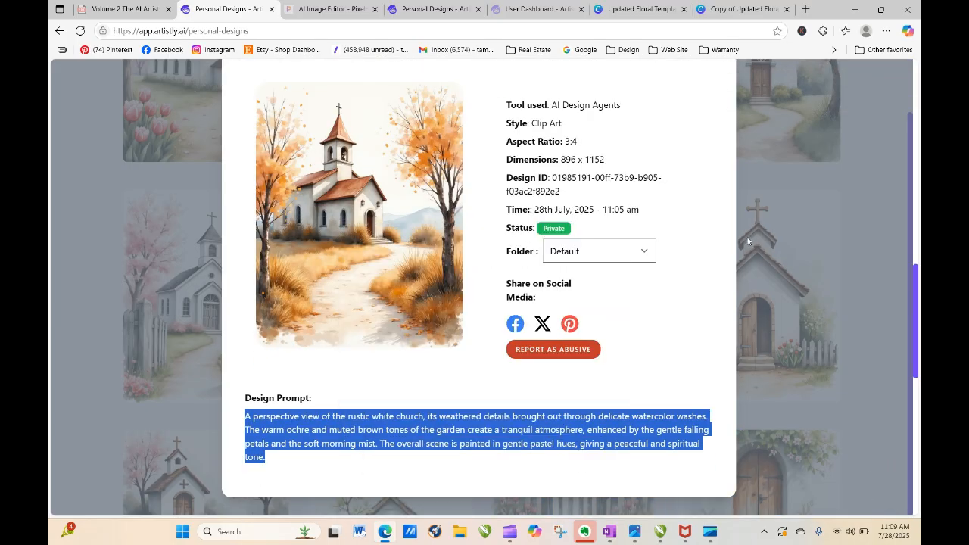
pyautogui.click(855, 225)
pyautogui.scroll(1, 721, 72)
pyautogui.click(724, 91)
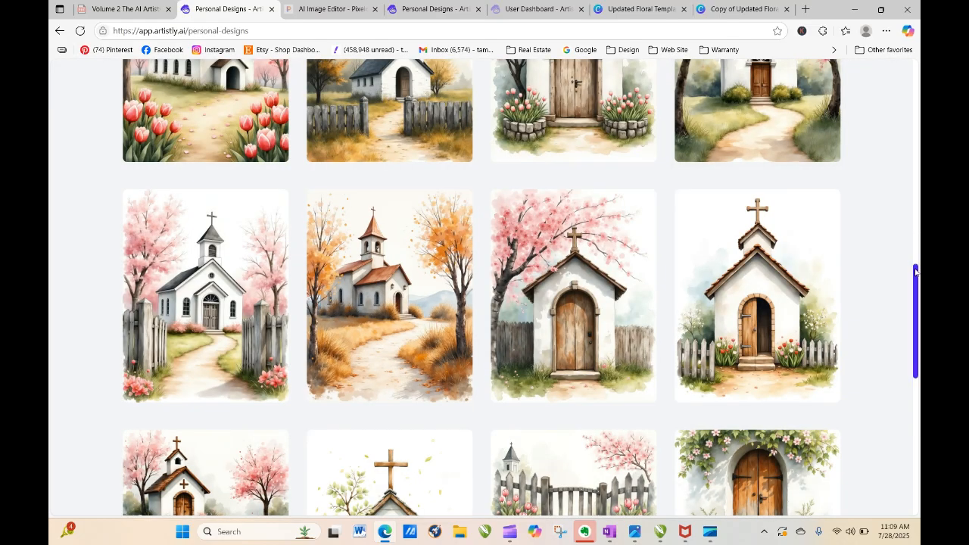
# View the details of the new 1:1 design showing a distant church on a green hill, and close them
pyautogui.moveTo(915, 270); pyautogui.dragTo(915, 87)
pyautogui.moveTo(401, 330)
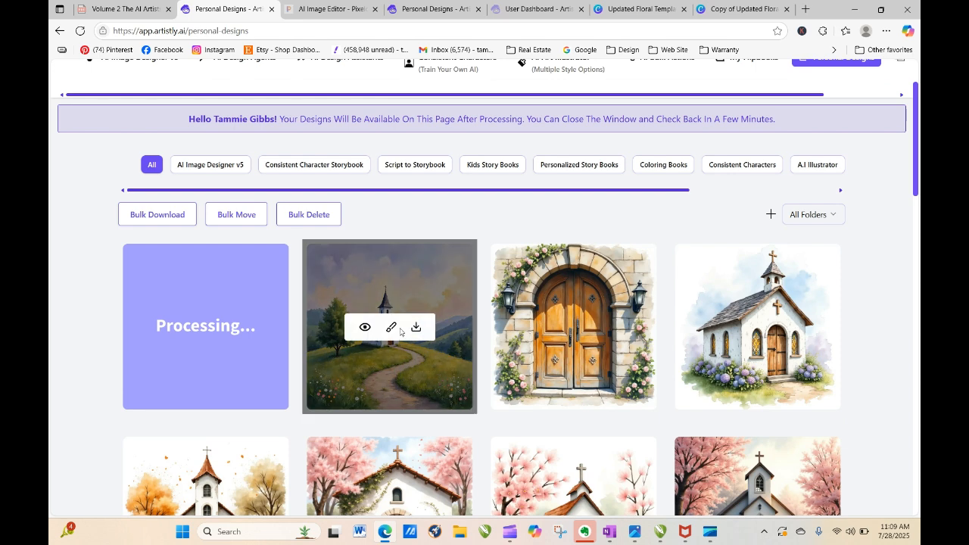
pyautogui.click(365, 328)
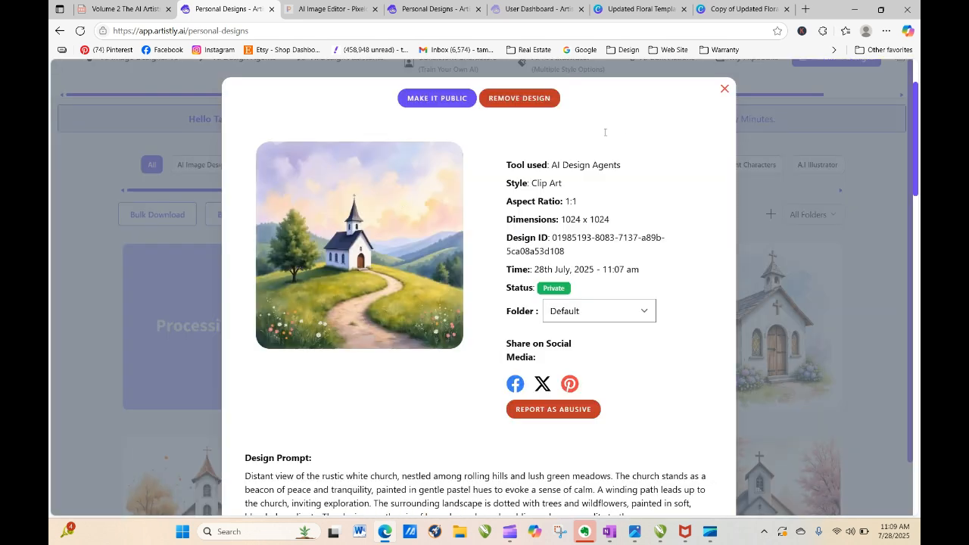
pyautogui.click(725, 89)
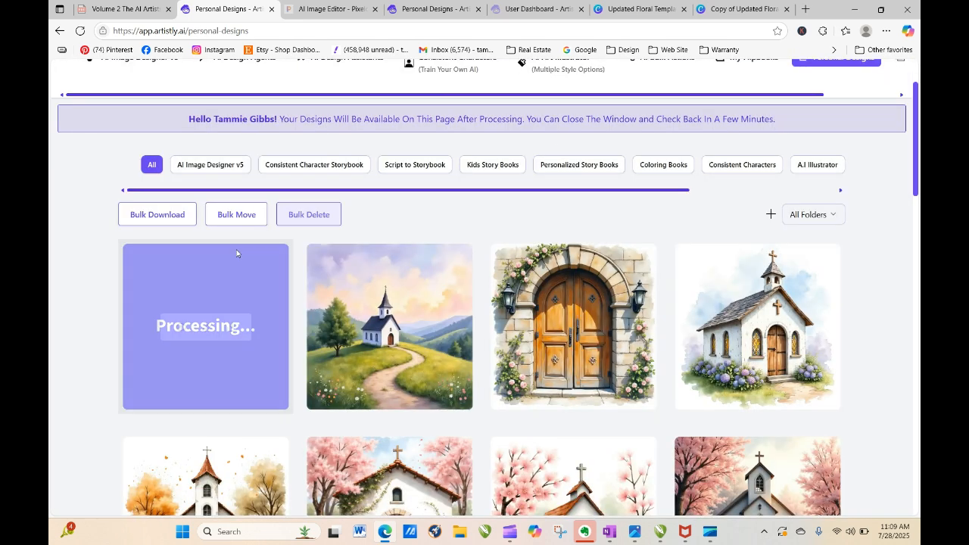
# Refresh Personal Designs and restart the failed 1:1 church interior design, repeating the restart for the failed retry
pyautogui.click(81, 32)
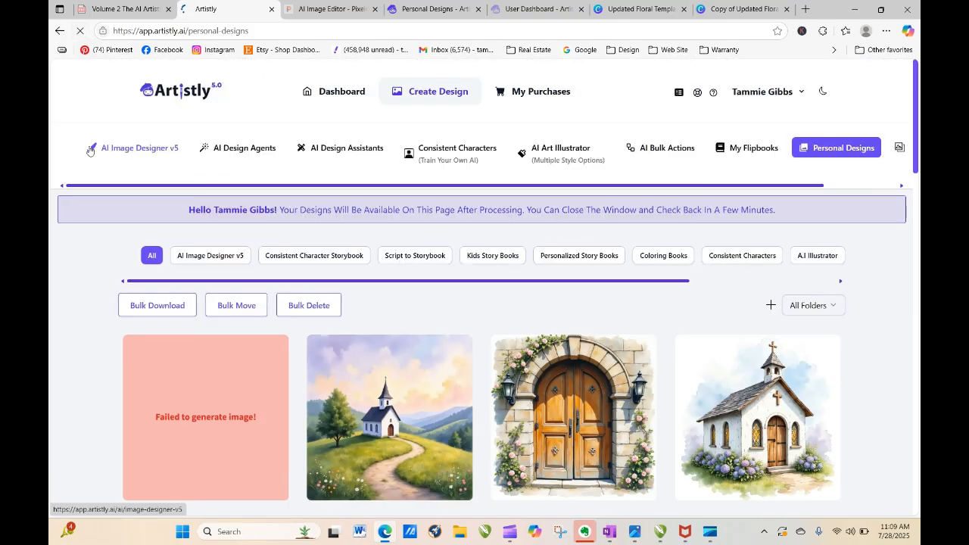
pyautogui.click(180, 418)
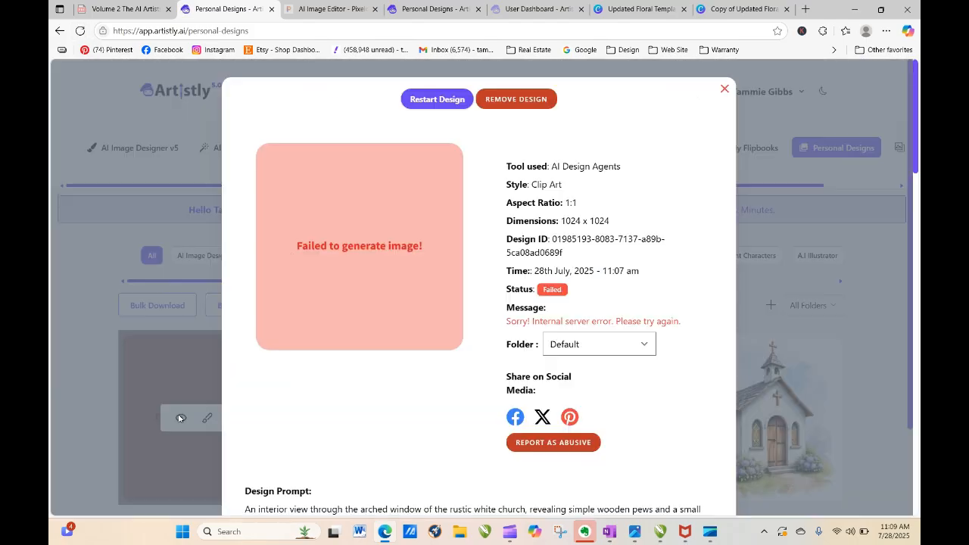
pyautogui.click(429, 102)
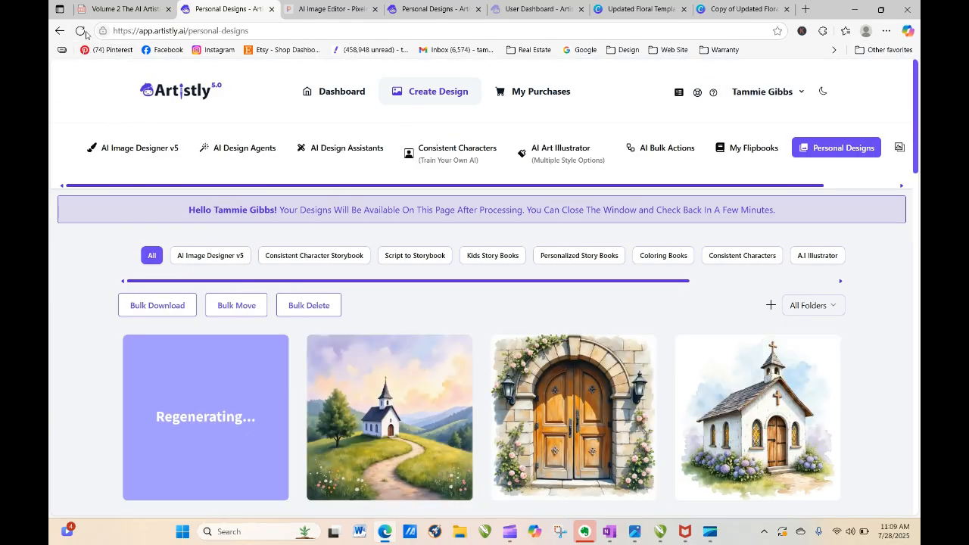
pyautogui.click(197, 399)
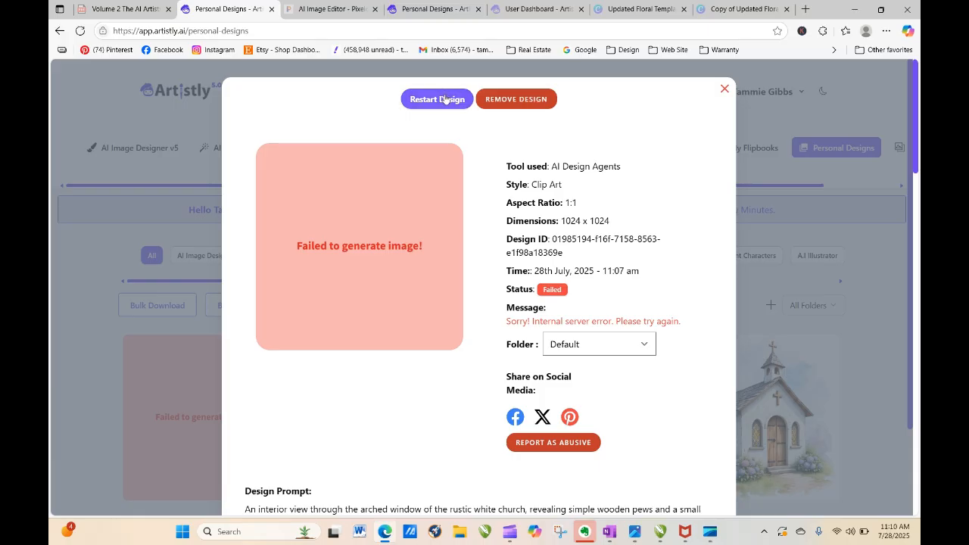
pyautogui.click(446, 99)
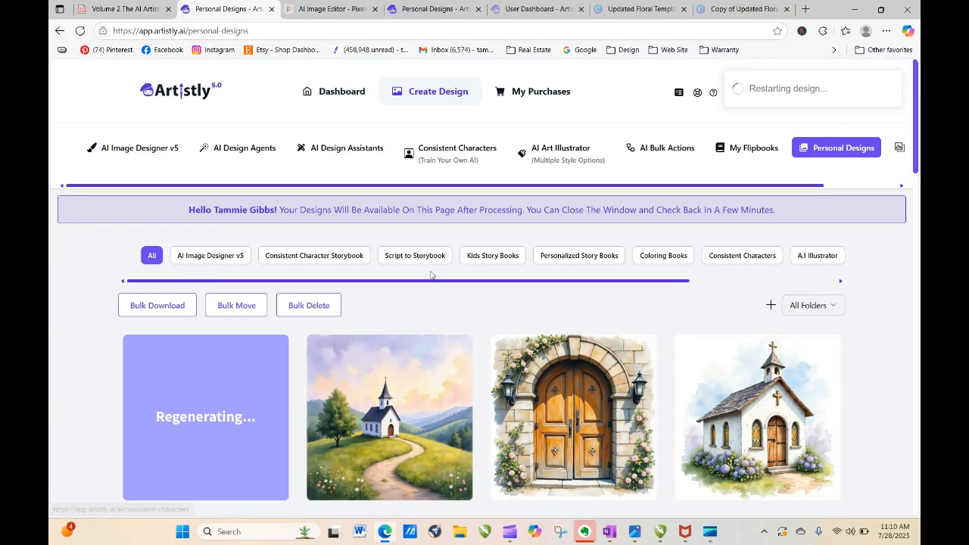
# Generate one 1:1 (1024 × 1024) image from the copied church prompt with the Artistic Designer category of AI Image Designer v5
pyautogui.click(216, 148)
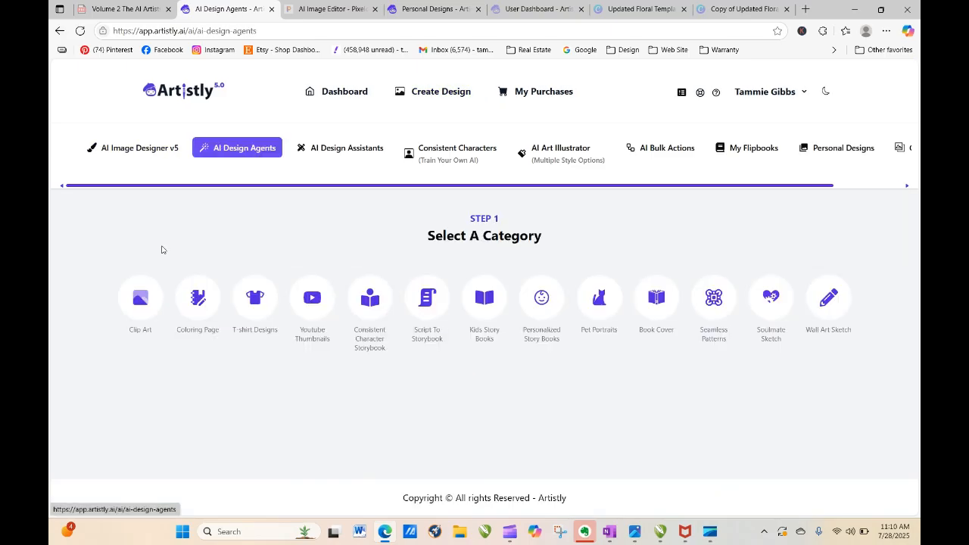
pyautogui.click(144, 155)
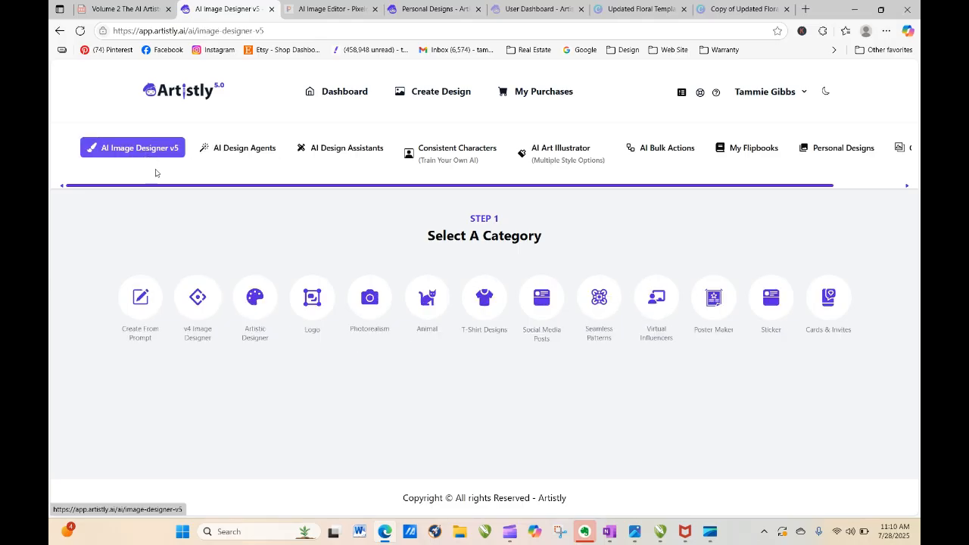
pyautogui.click(239, 283)
pyautogui.scroll(-3, 212, 257)
pyautogui.rightClick(186, 227)
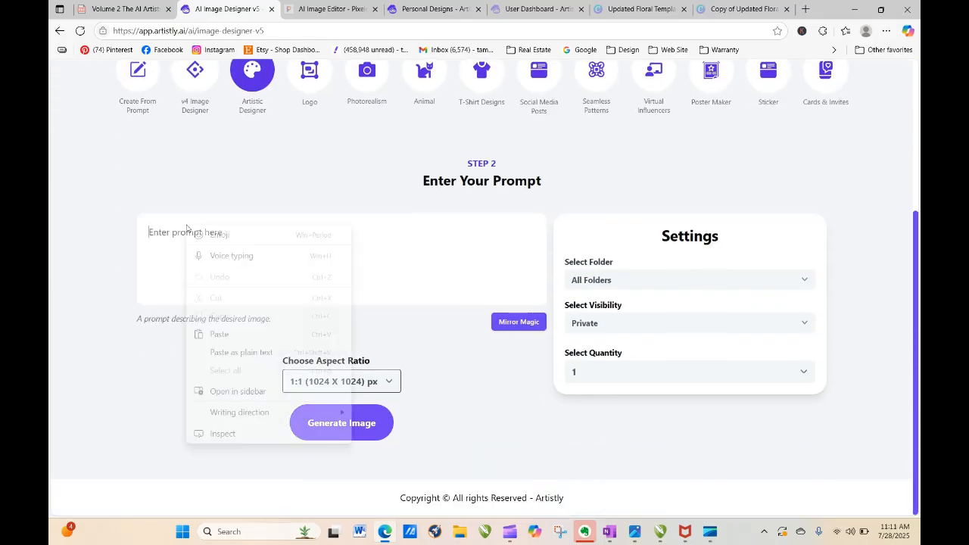
pyautogui.click(219, 334)
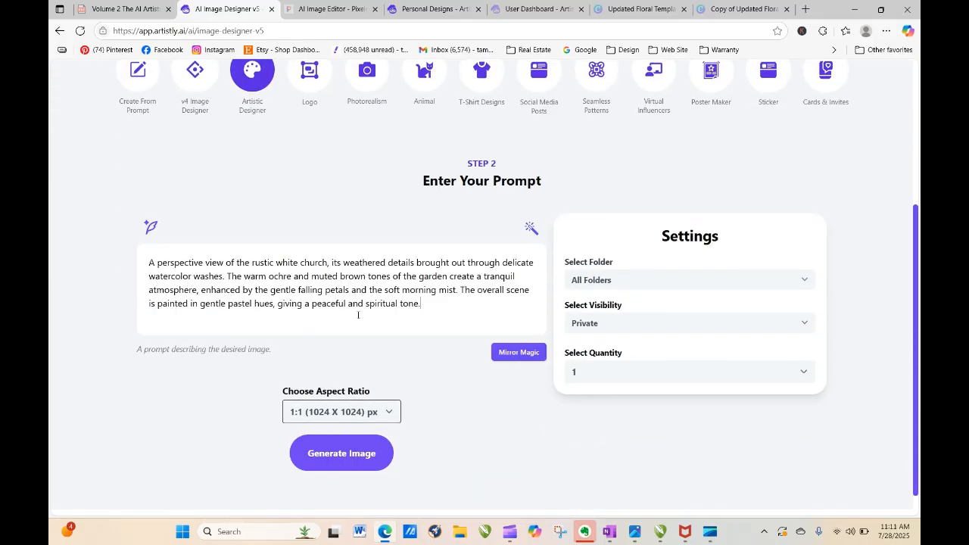
pyautogui.click(350, 452)
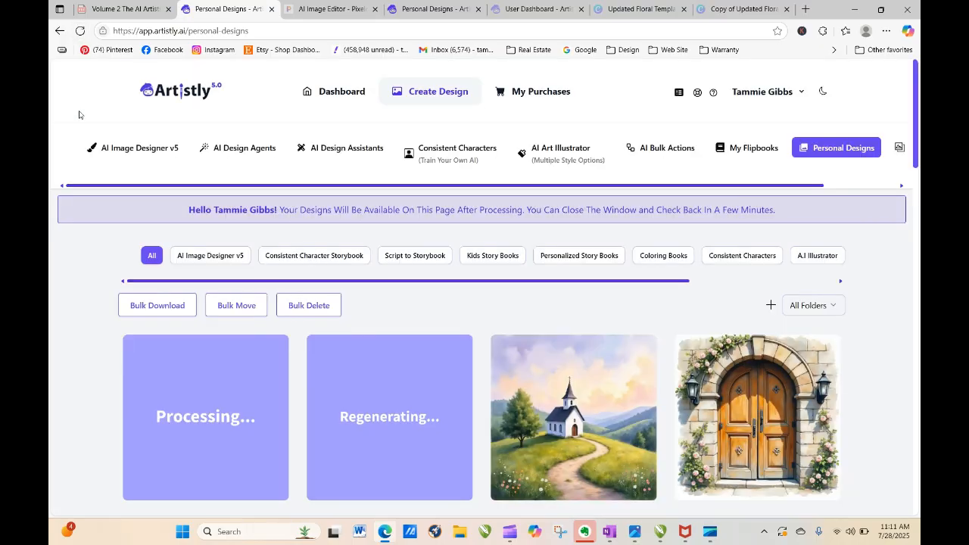
# Return to Personal Designs and check the progress of the regenerated interior and the new artistic church image
pyautogui.click(241, 157)
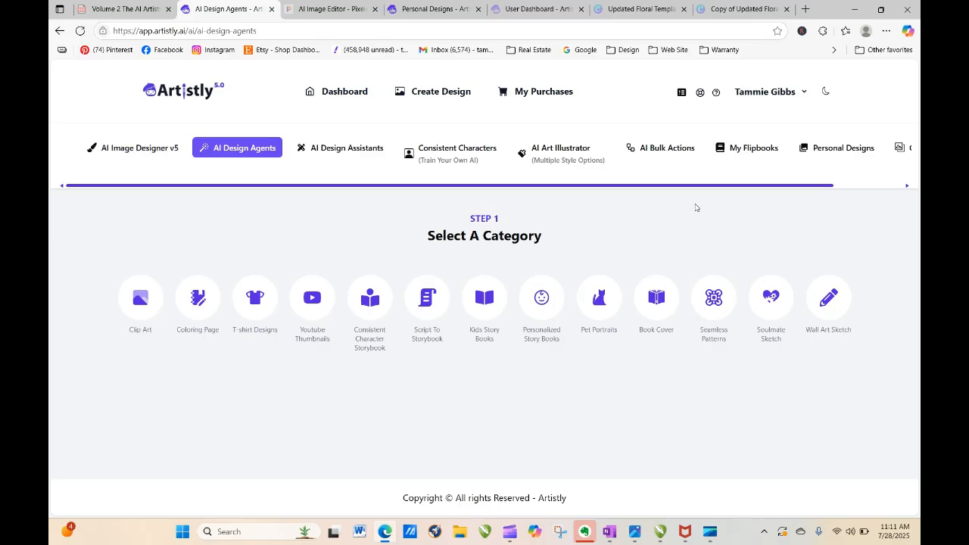
pyautogui.click(840, 149)
pyautogui.moveTo(917, 144); pyautogui.dragTo(918, 198)
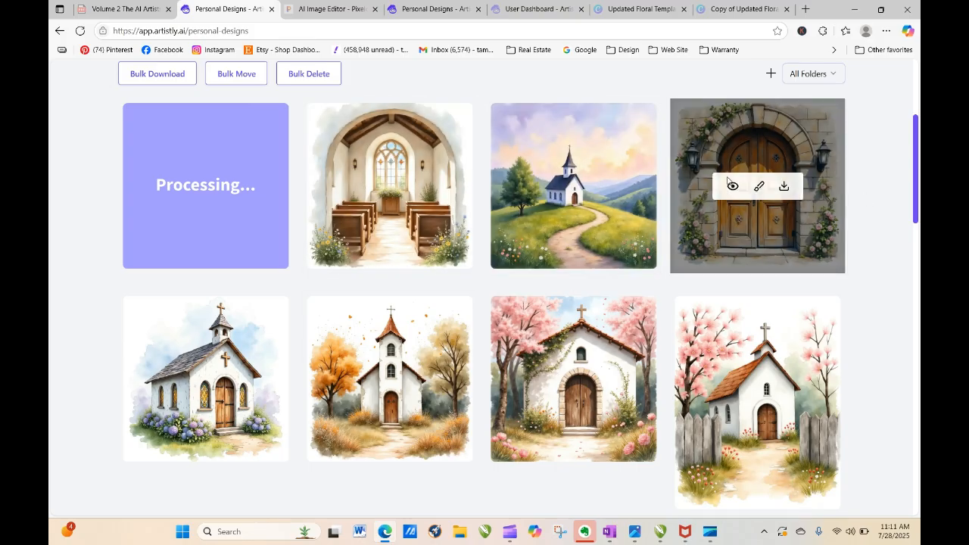
pyautogui.moveTo(916, 140); pyautogui.dragTo(919, 59)
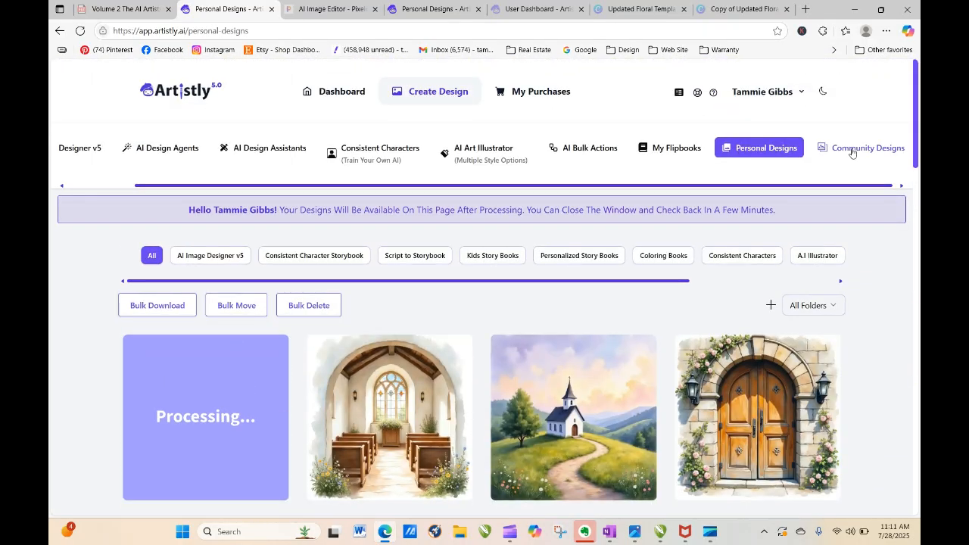
# Filter the personal designs by the Jars folder and look at its contents
pyautogui.click(806, 306)
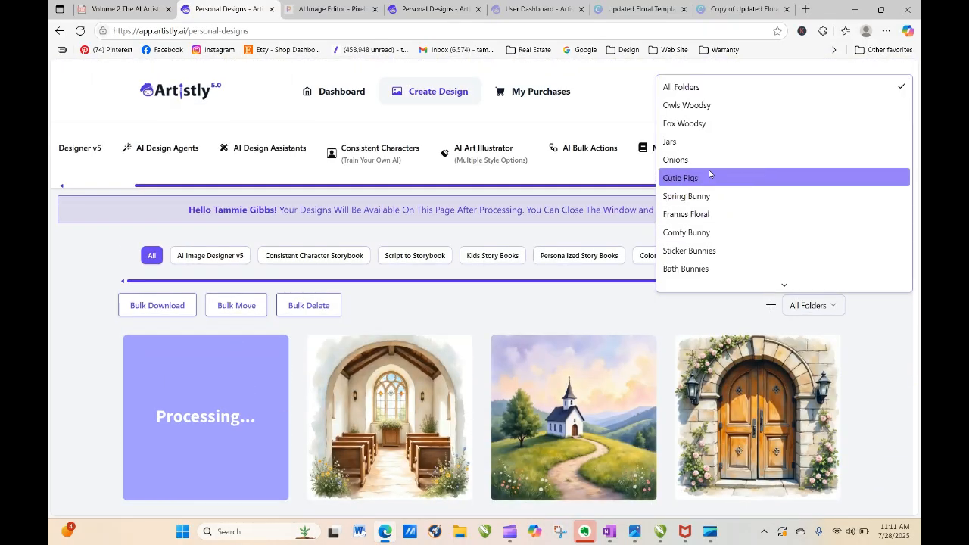
pyautogui.click(686, 137)
pyautogui.moveTo(917, 147)
pyautogui.mouseDown()
pyautogui.moveTo(918, 324)
pyautogui.moveTo(919, 137)
pyautogui.mouseUp()
pyautogui.click(828, 306)
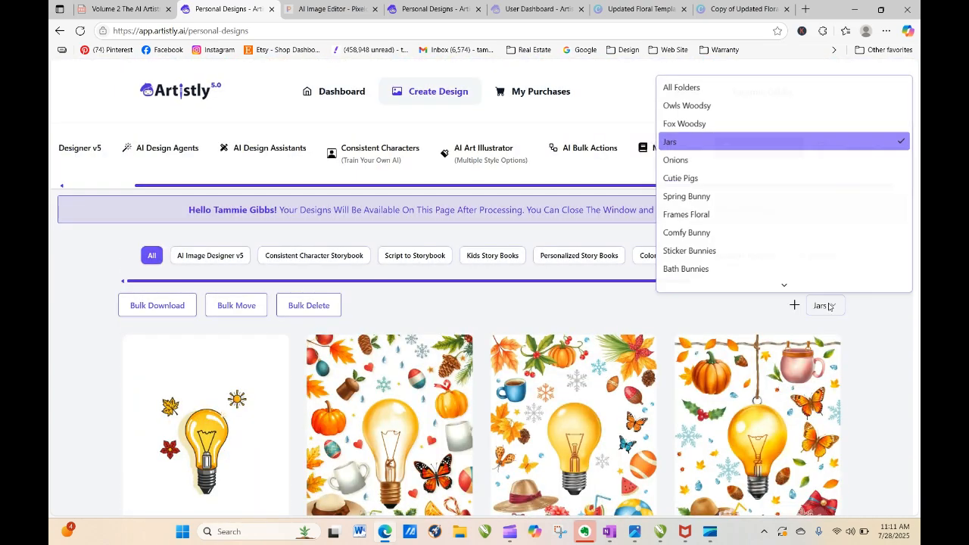
pyautogui.click(712, 142)
pyautogui.moveTo(918, 122); pyautogui.dragTo(443, 178)
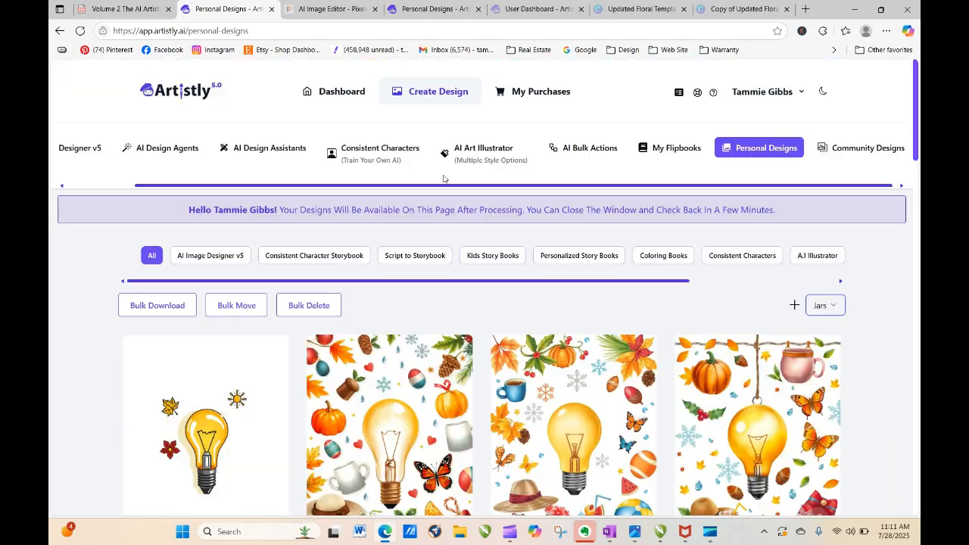
# Refresh Personal Designs and re-generate the new Artistic Designer church image at 3:4 (896 × 1152) with a quantity of 4
pyautogui.click(79, 32)
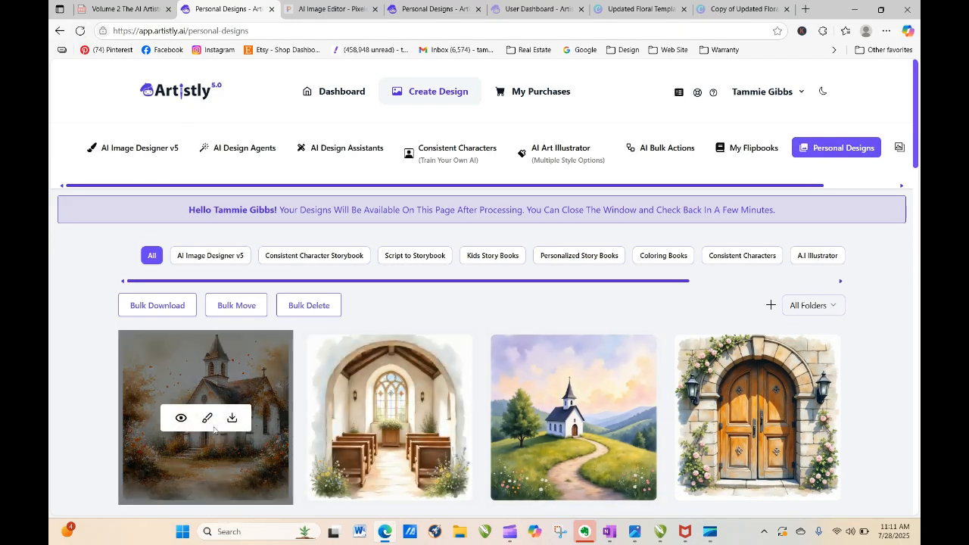
pyautogui.click(184, 420)
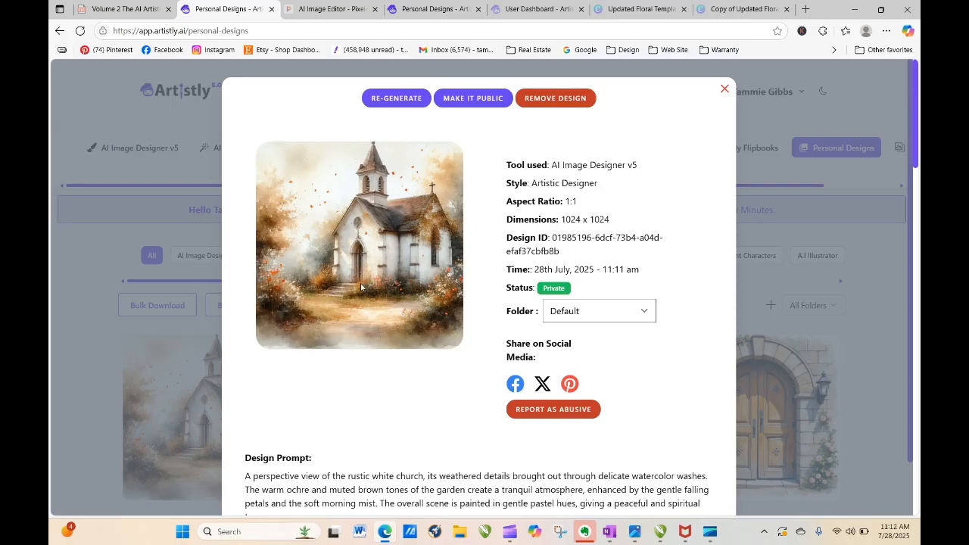
pyautogui.click(380, 98)
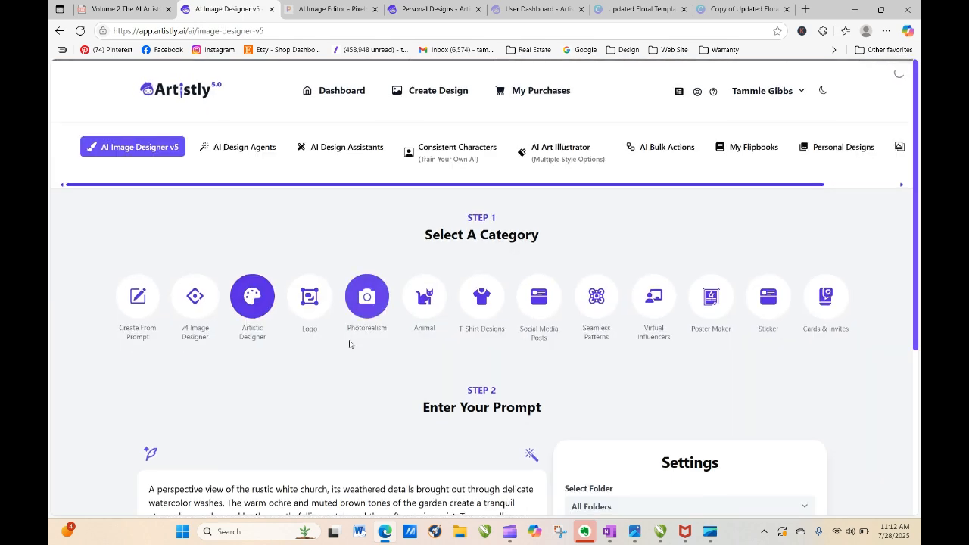
pyautogui.click(333, 383)
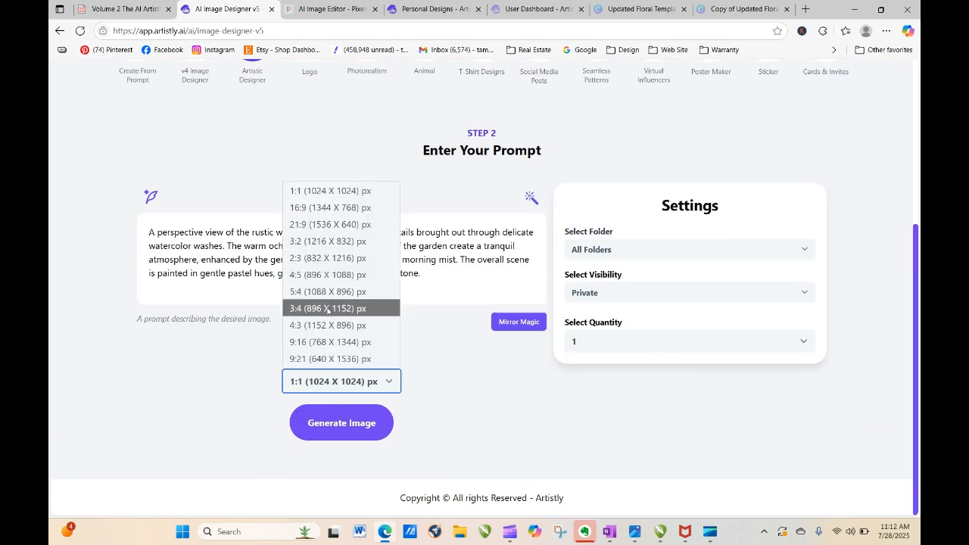
pyautogui.click(328, 308)
pyautogui.click(607, 347)
pyautogui.click(658, 411)
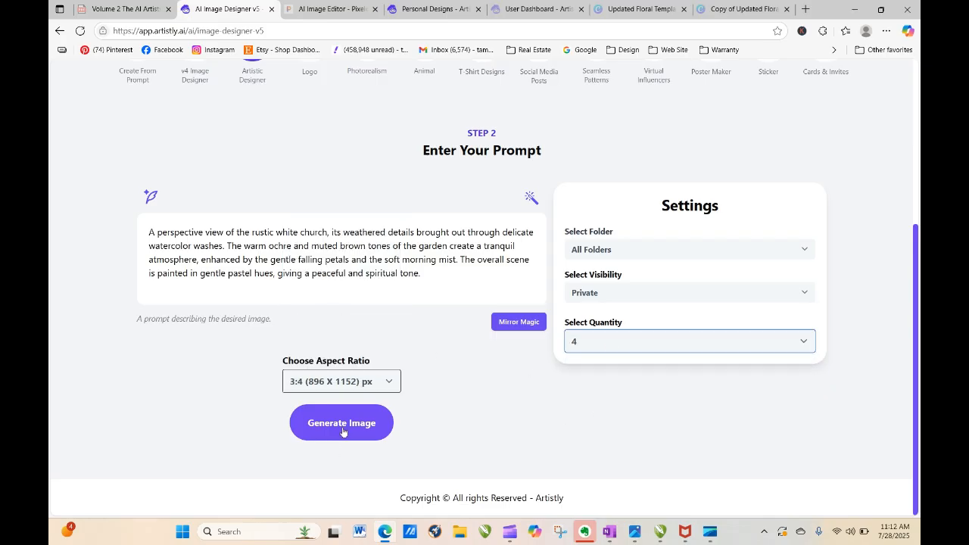
pyautogui.click(340, 431)
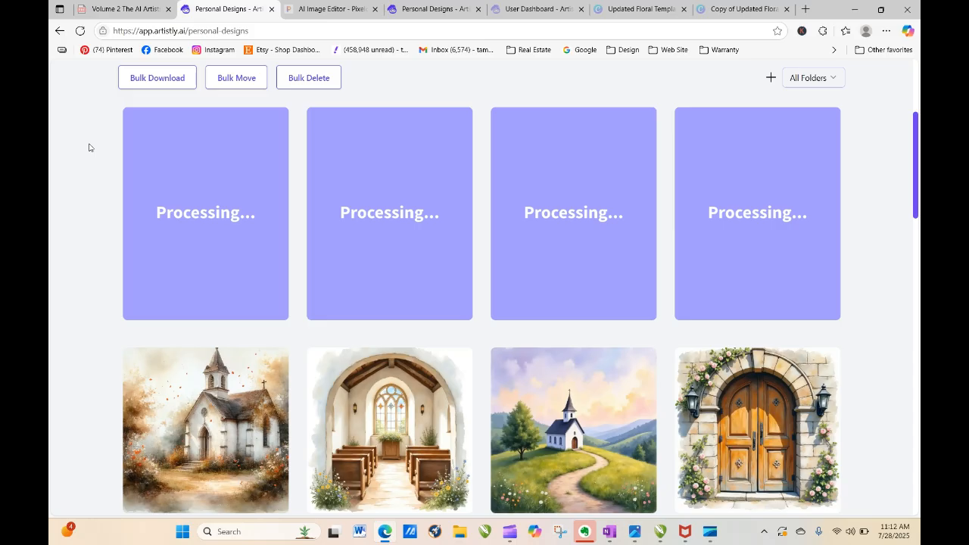
# Refresh Personal Designs repeatedly and check the progress of the four 3:4 artistic church images
pyautogui.click(80, 32)
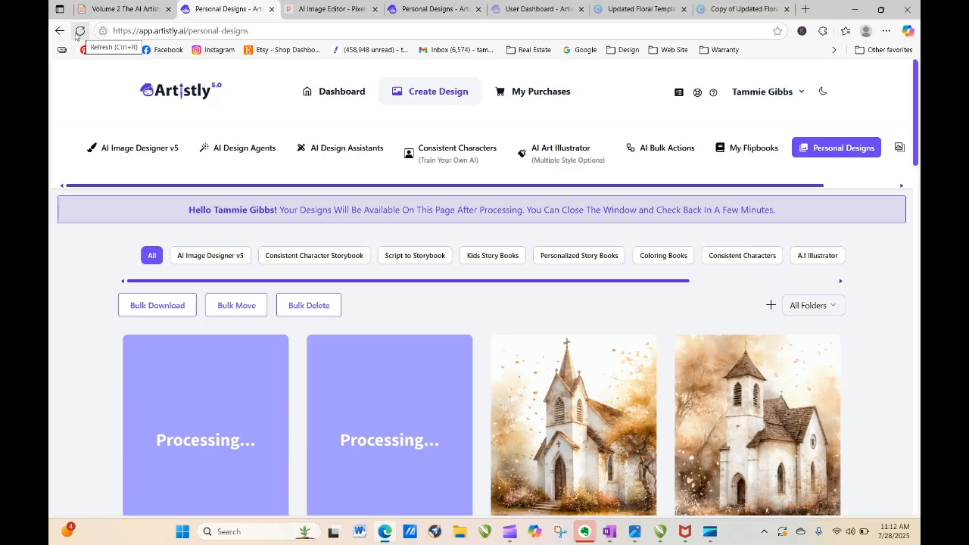
pyautogui.click(79, 31)
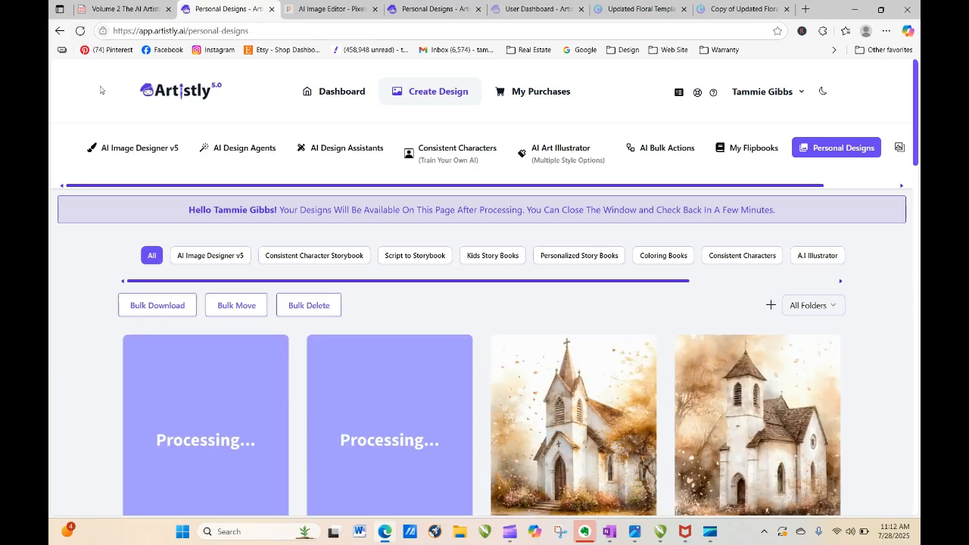
pyautogui.click(79, 31)
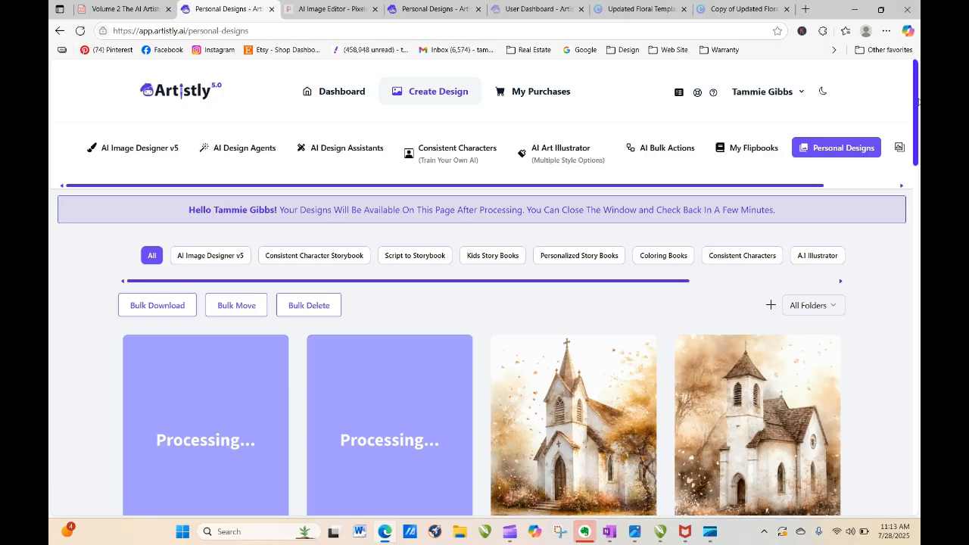
pyautogui.scroll(-3, 792, 271)
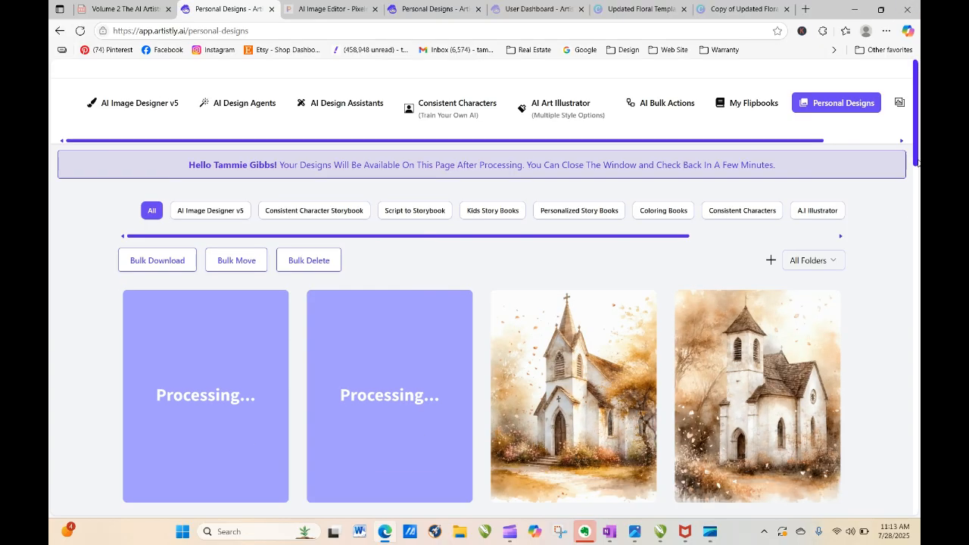
pyautogui.moveTo(791, 271)
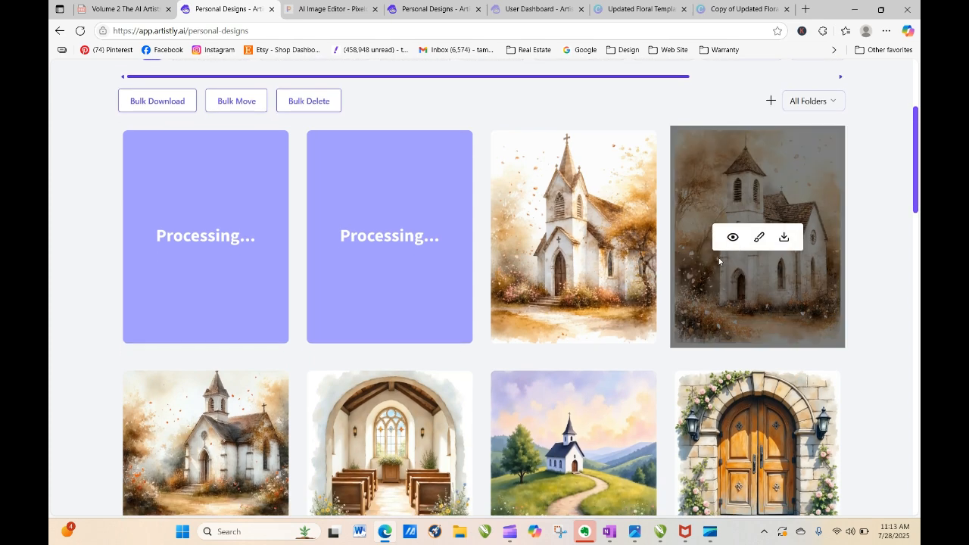
pyautogui.click(80, 31)
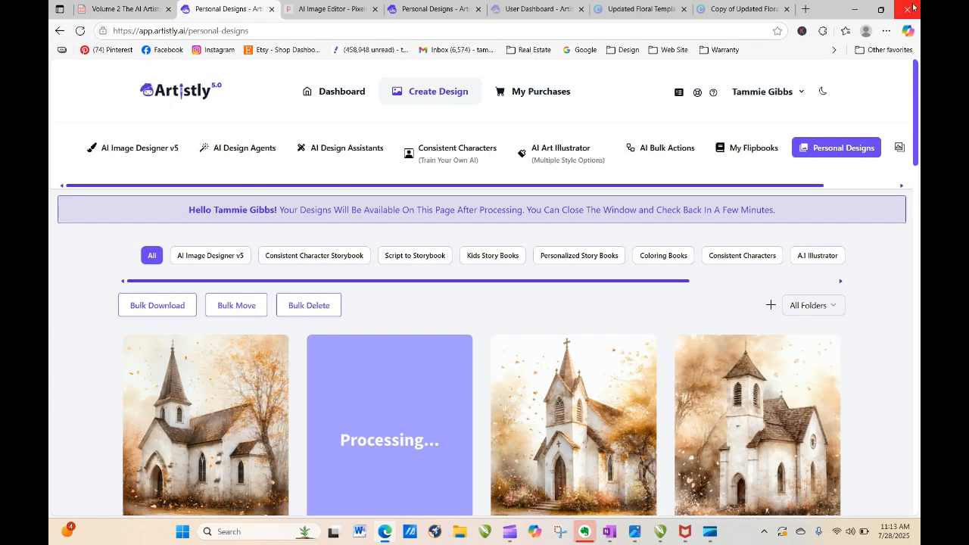
# Refresh Personal Designs and look over the four 3:4 artistic church images
pyautogui.moveTo(914, 92); pyautogui.dragTo(915, 134)
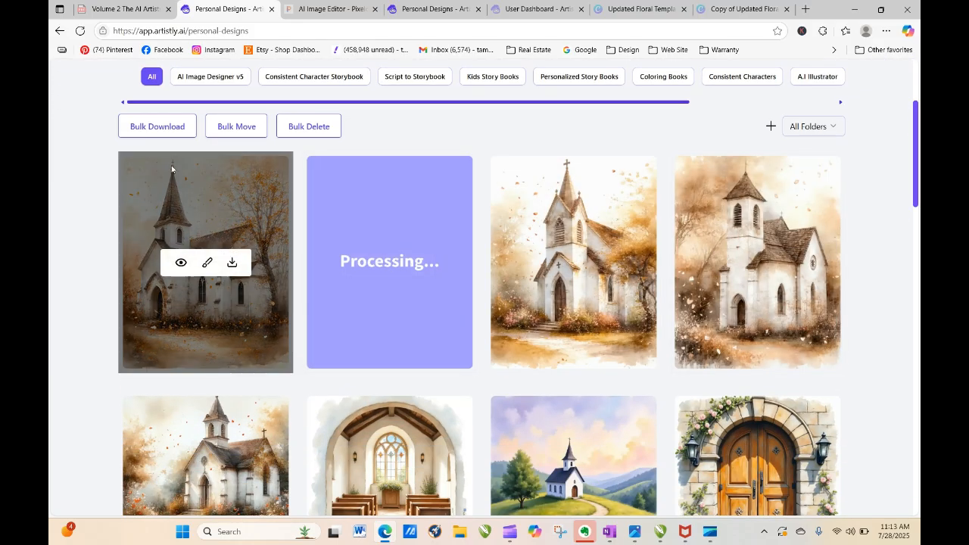
pyautogui.click(80, 31)
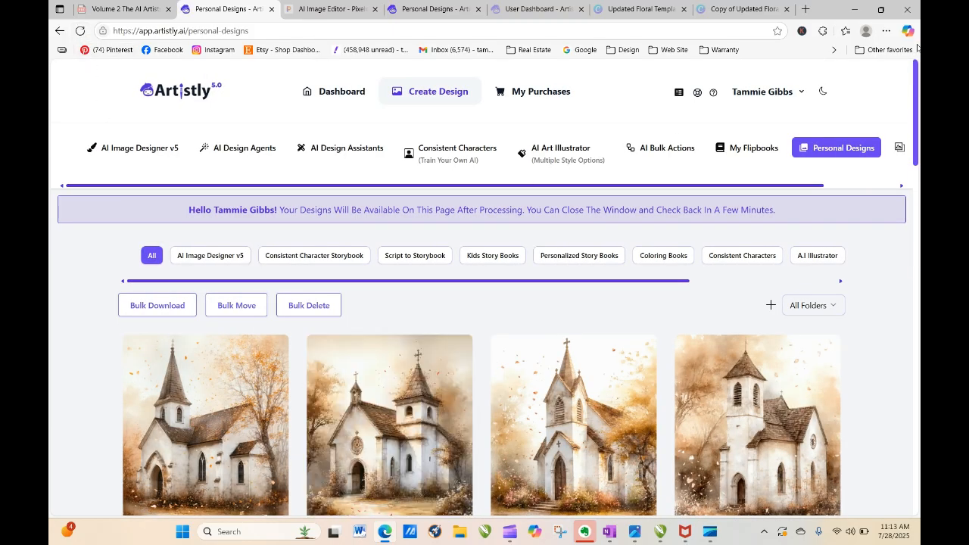
pyautogui.scroll(-3, 919, 140)
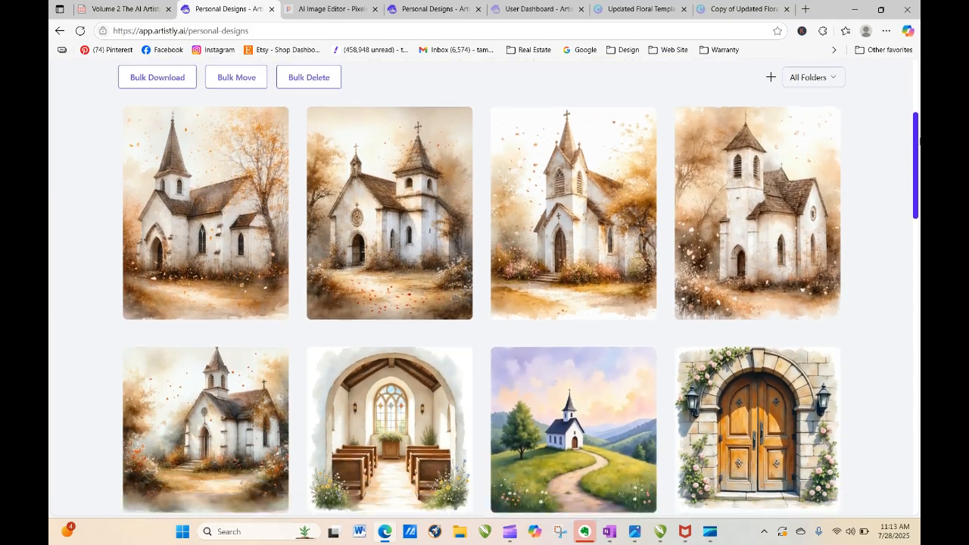
pyautogui.moveTo(822, 167)
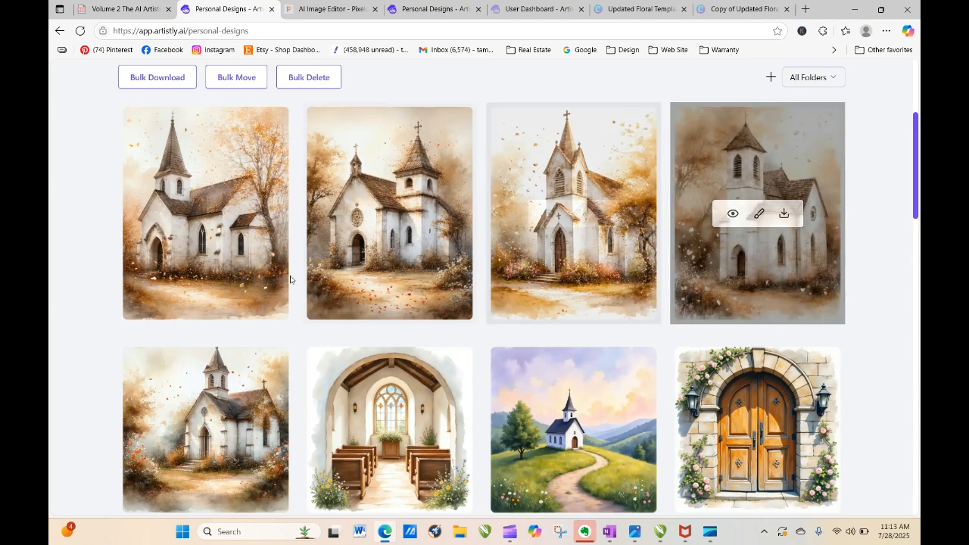
# Re-generate the first 3:4 artistic church image at 4:5 (896 × 1088) with a quantity of 4
pyautogui.click(182, 213)
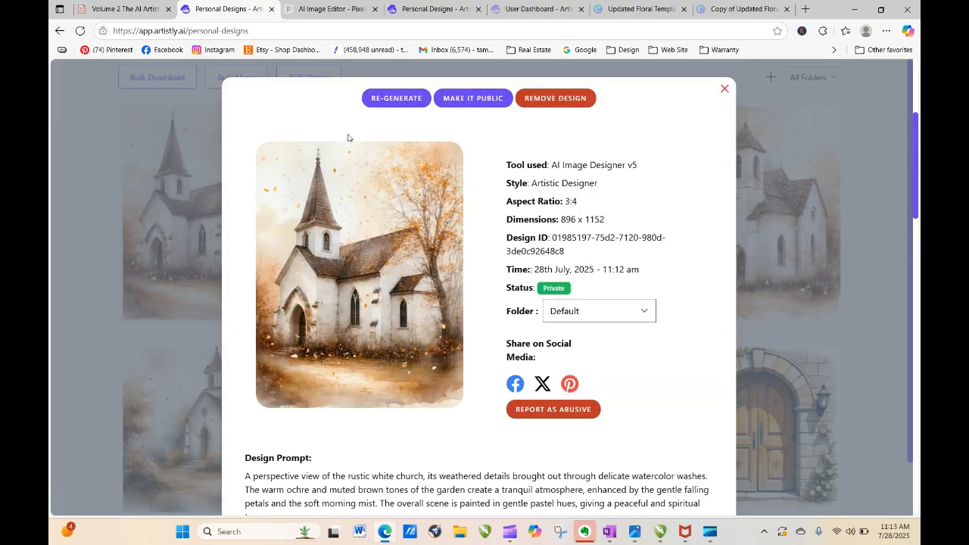
pyautogui.click(394, 98)
pyautogui.click(346, 381)
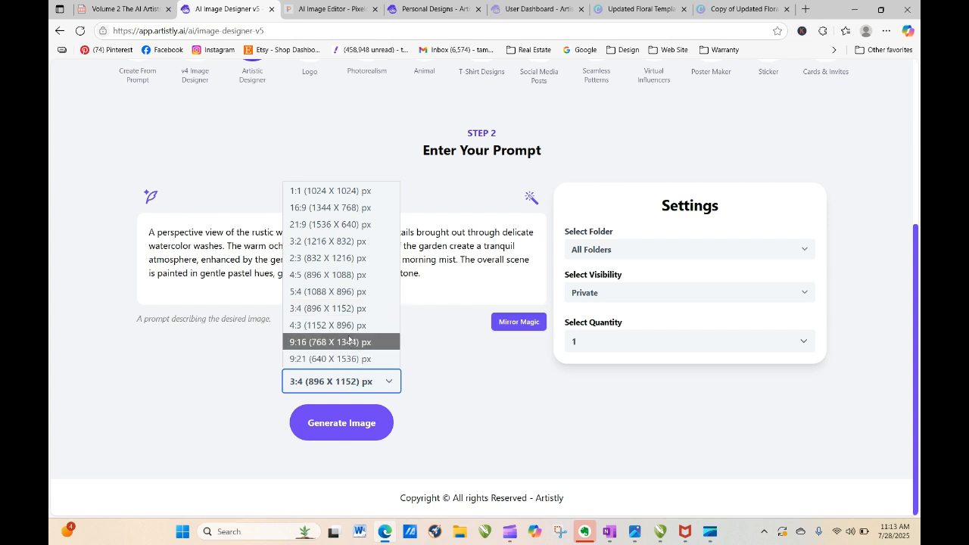
pyautogui.click(347, 274)
pyautogui.click(615, 344)
pyautogui.click(603, 410)
pyautogui.click(342, 429)
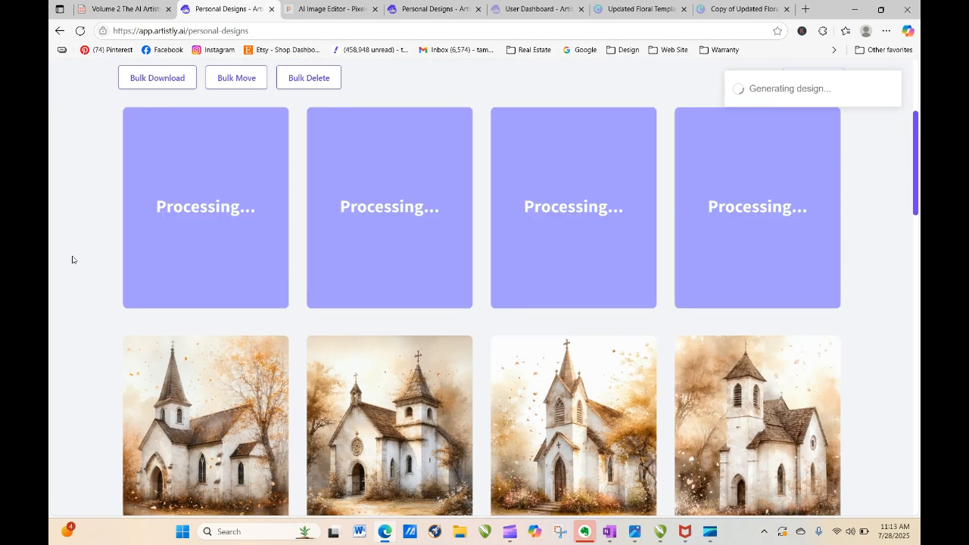
# Refresh Personal Designs and check the progress of the four 4:5 artistic church images
pyautogui.click(79, 30)
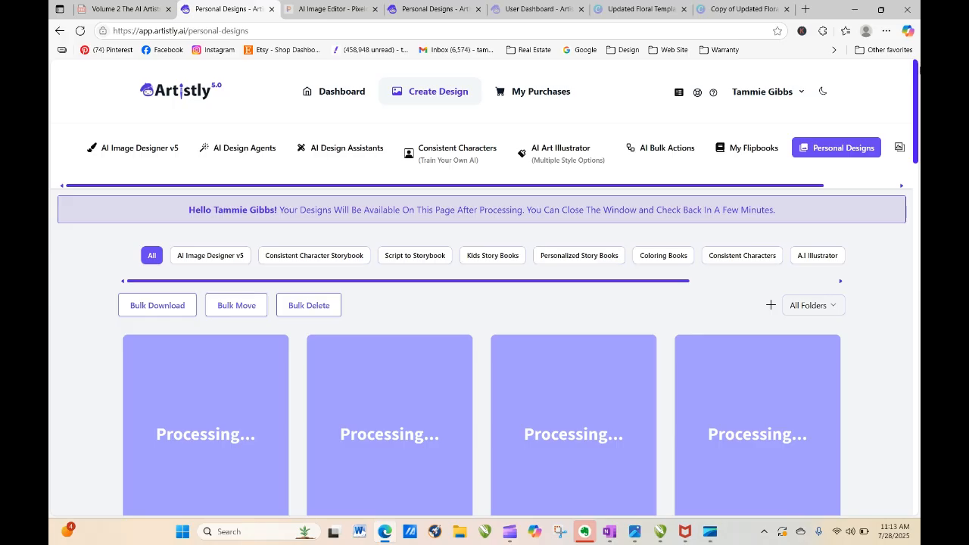
pyautogui.moveTo(915, 82); pyautogui.dragTo(919, 155)
pyautogui.moveTo(728, 336)
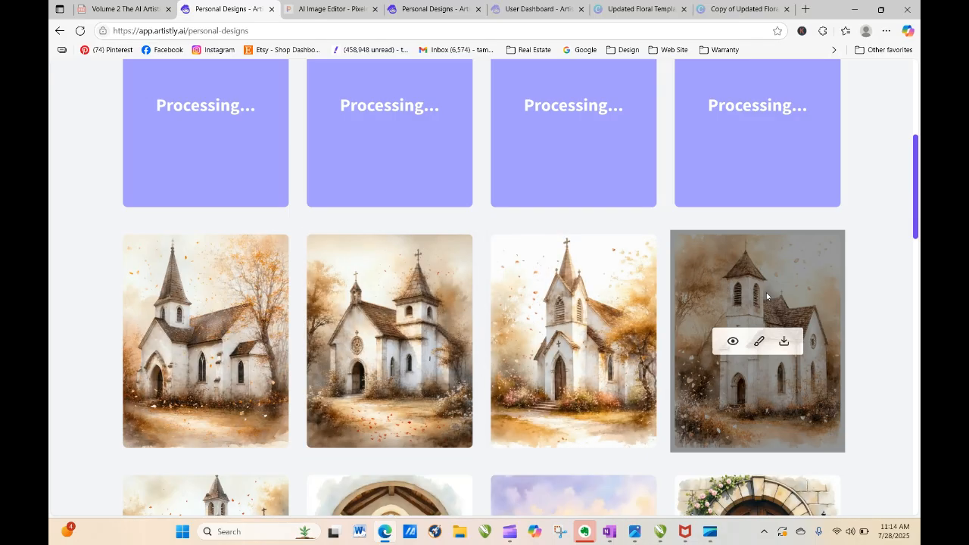
pyautogui.scroll(3, 917, 229)
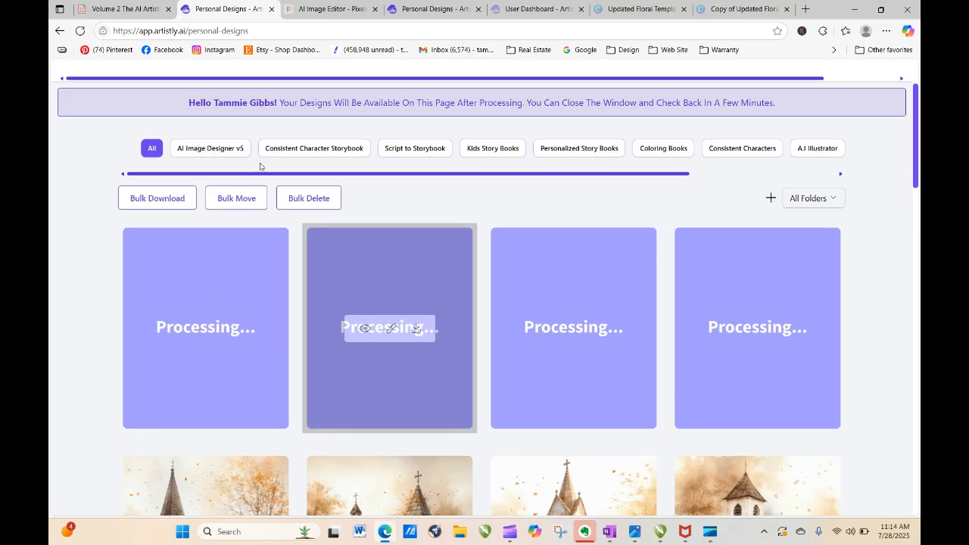
pyautogui.click(80, 32)
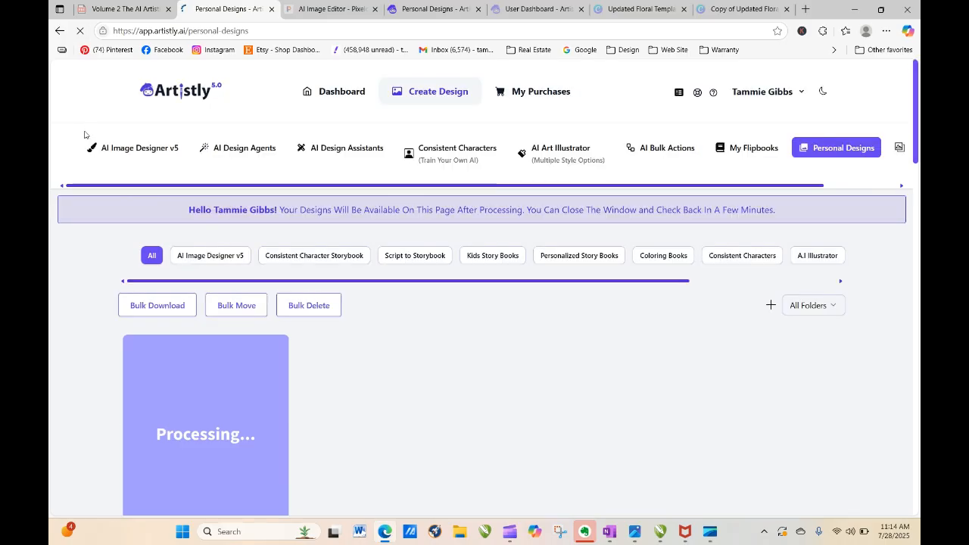
pyautogui.scroll(-2, 918, 152)
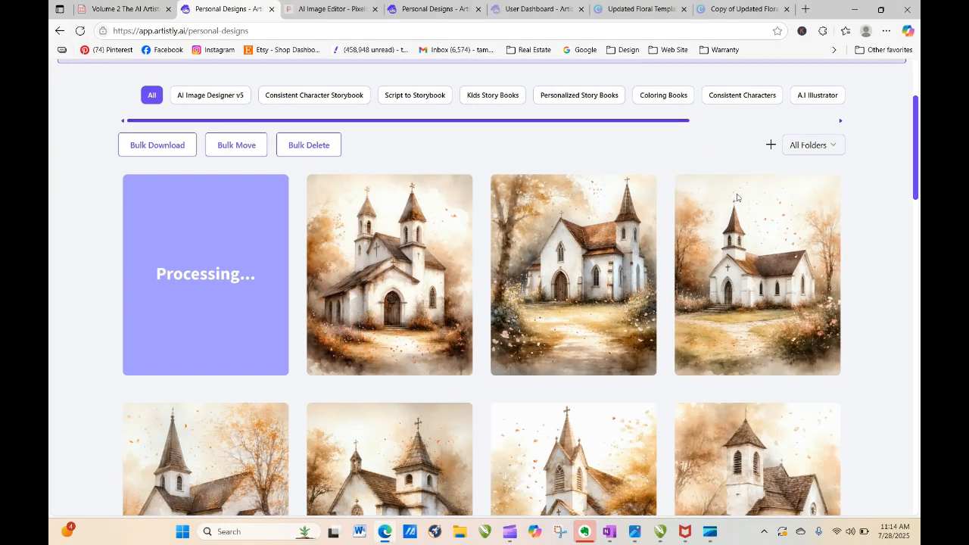
# Re-generate the two-towered 4:5 church image at 9:16 (768 × 1344) with a quantity of 4
pyautogui.moveTo(370, 243)
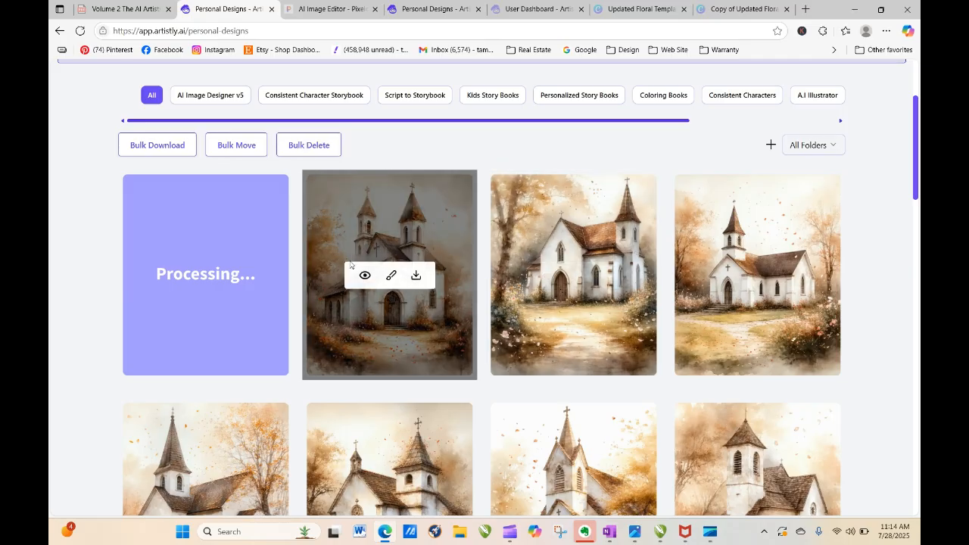
pyautogui.click(358, 275)
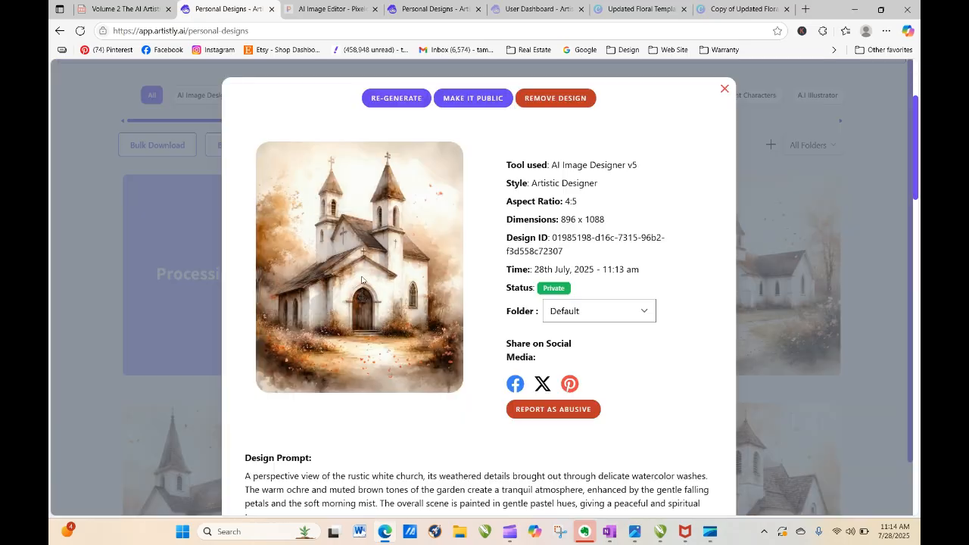
pyautogui.click(400, 100)
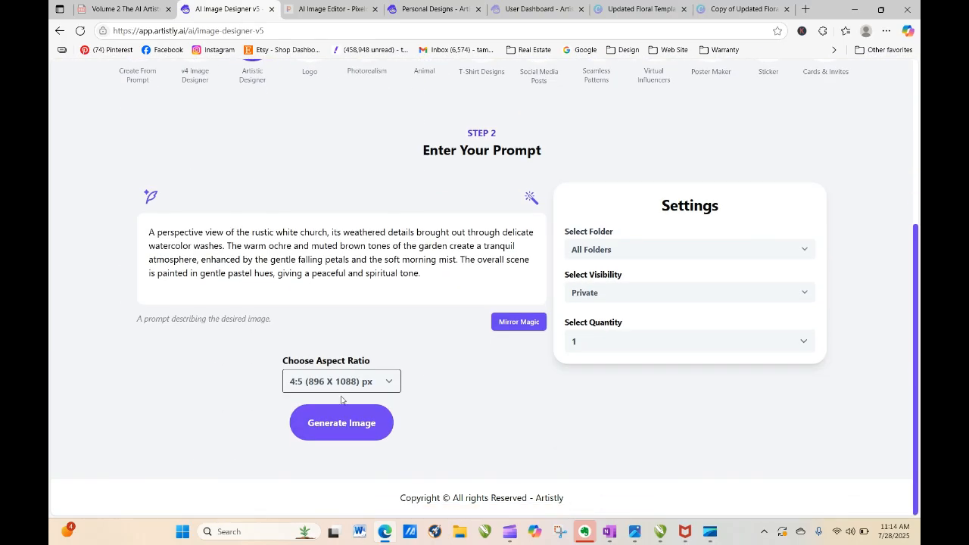
pyautogui.click(342, 382)
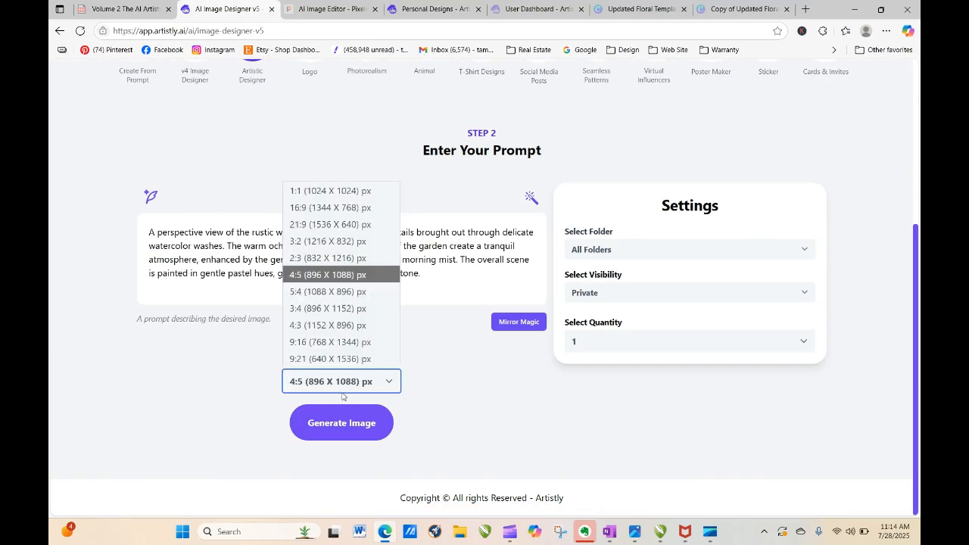
pyautogui.click(334, 342)
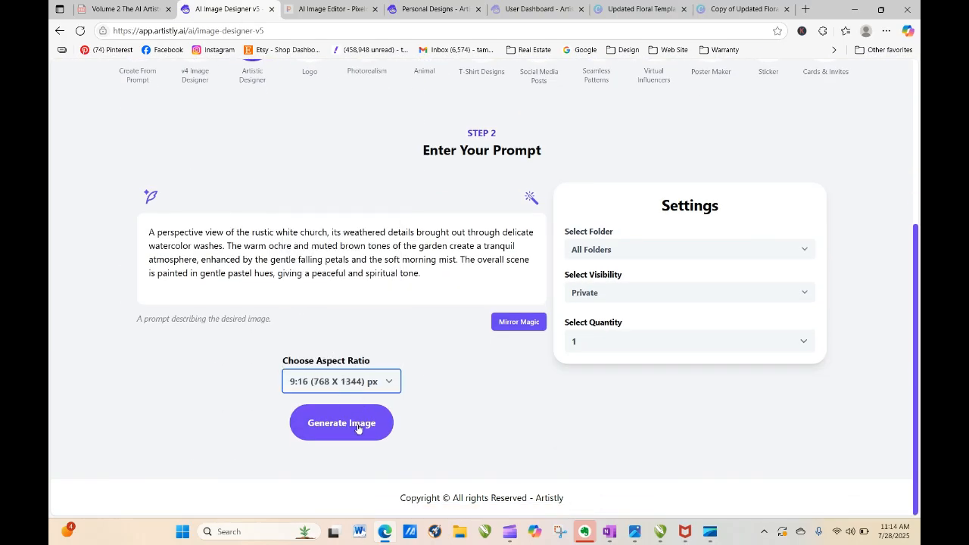
pyautogui.click(590, 345)
pyautogui.click(598, 413)
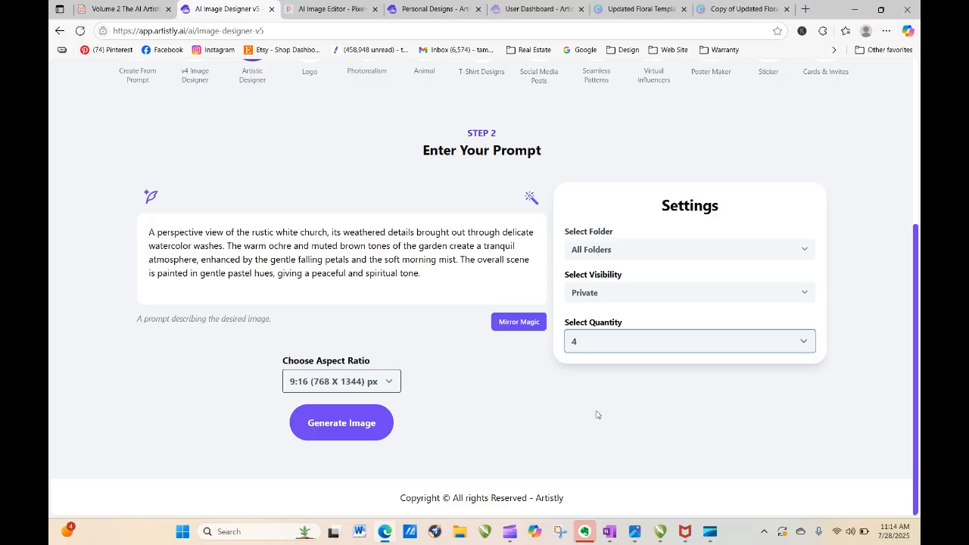
pyautogui.click(355, 437)
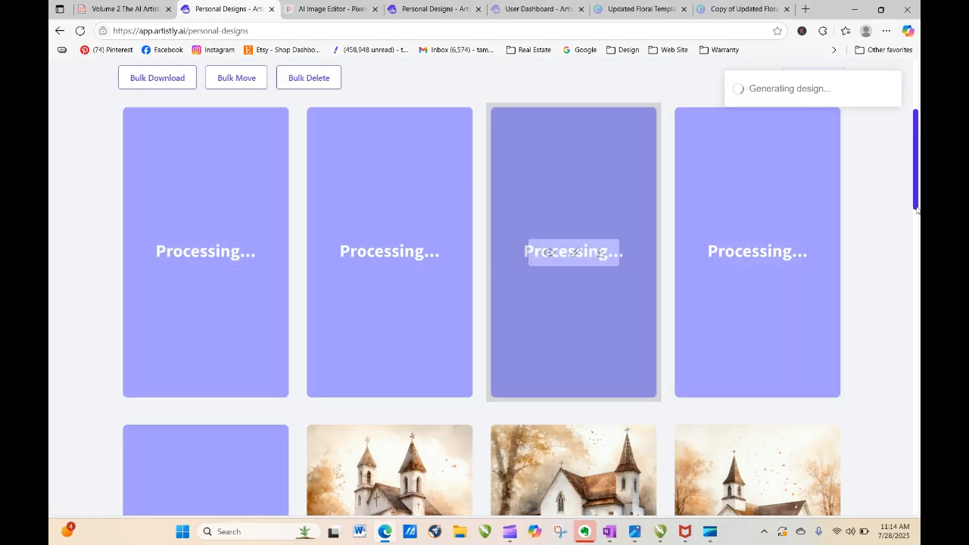
# Refresh Personal Designs and look over the full row of 4:5 artistic church images
pyautogui.moveTo(918, 192)
pyautogui.mouseDown()
pyautogui.moveTo(918, 151)
pyautogui.moveTo(918, 198)
pyautogui.moveTo(918, 184)
pyautogui.mouseUp()
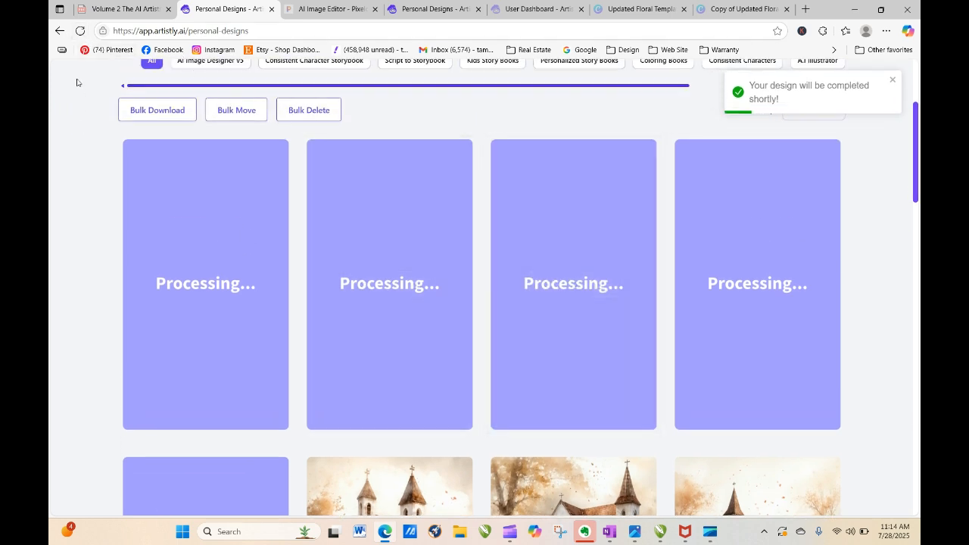
pyautogui.click(79, 32)
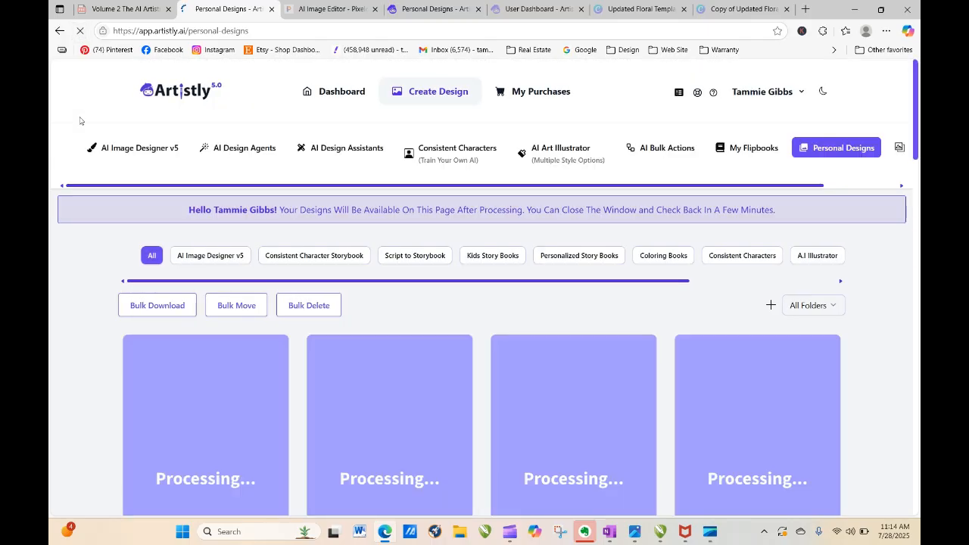
pyautogui.moveTo(916, 141); pyautogui.dragTo(917, 244)
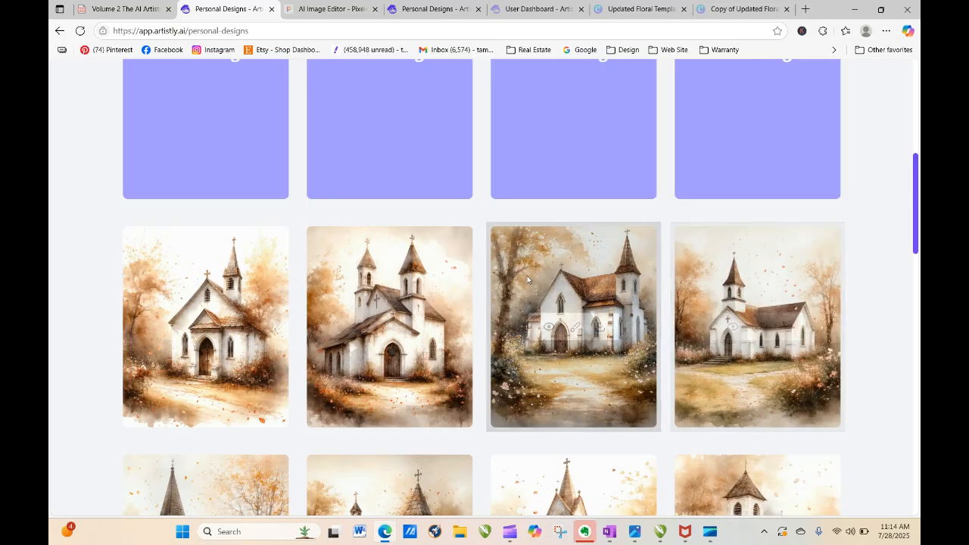
pyautogui.moveTo(203, 348)
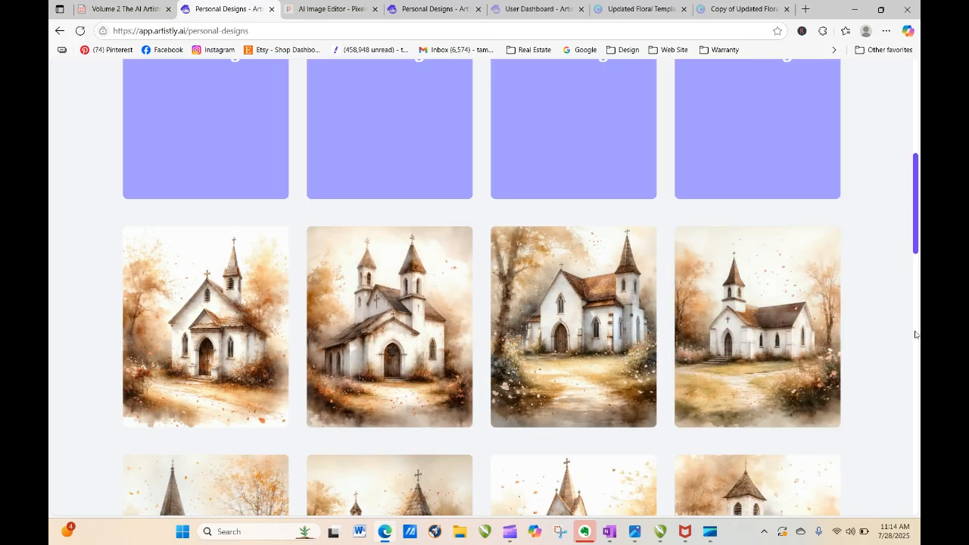
pyautogui.moveTo(916, 248); pyautogui.dragTo(916, 246)
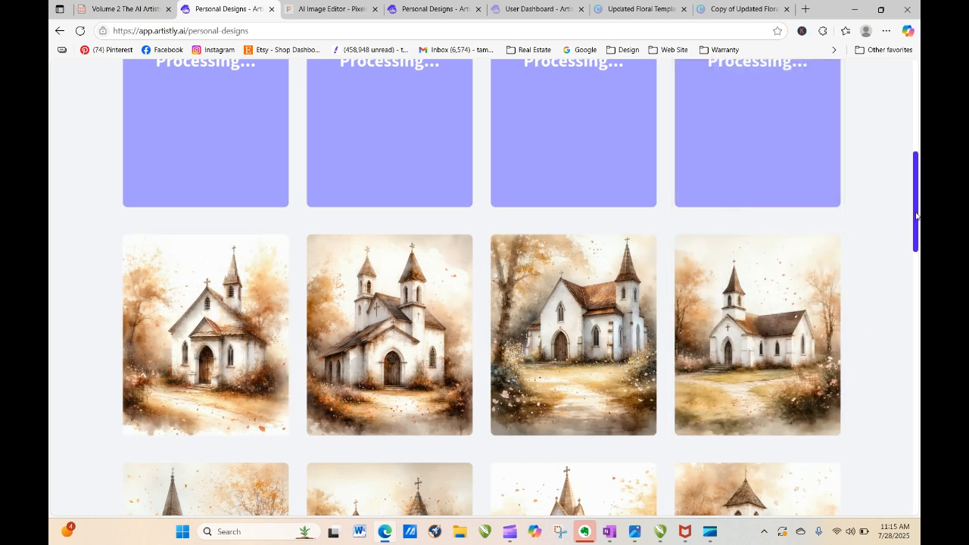
# Refresh Personal Designs repeatedly and check the progress of the four 9:16 artistic church images
pyautogui.moveTo(915, 227); pyautogui.dragTo(914, 151)
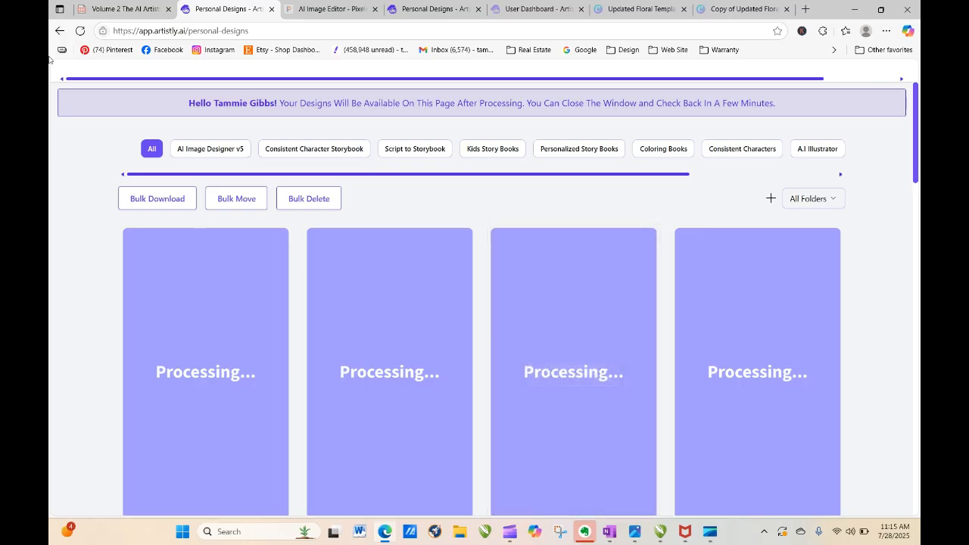
pyautogui.click(80, 32)
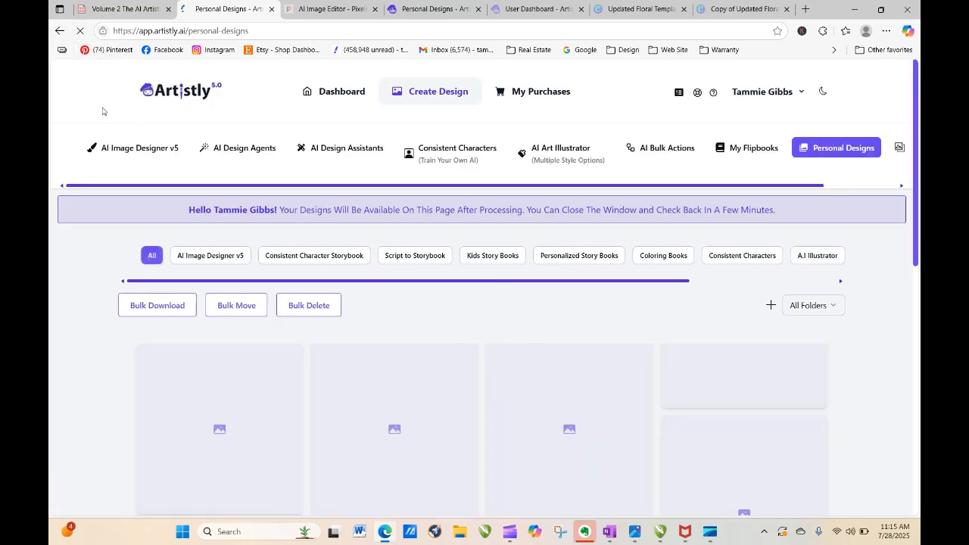
pyautogui.click(79, 31)
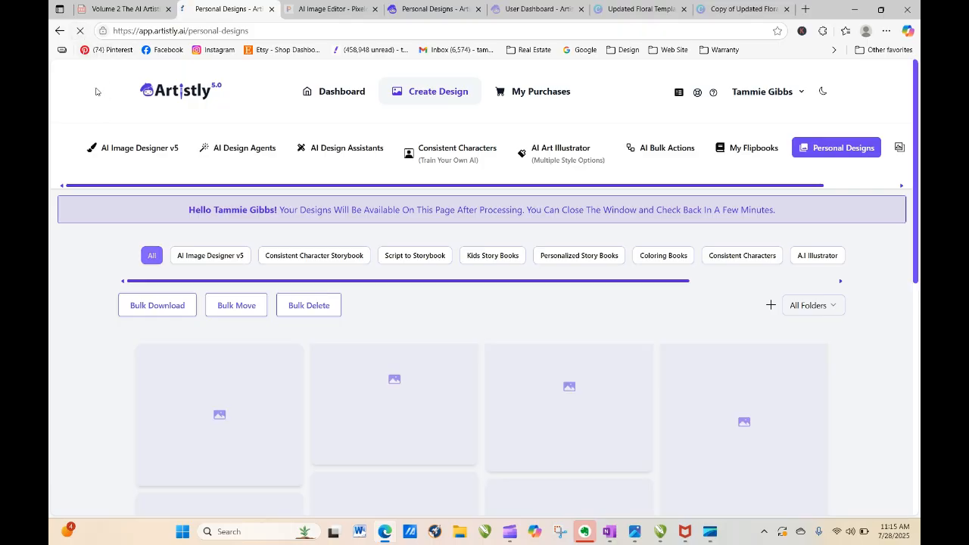
pyautogui.click(79, 31)
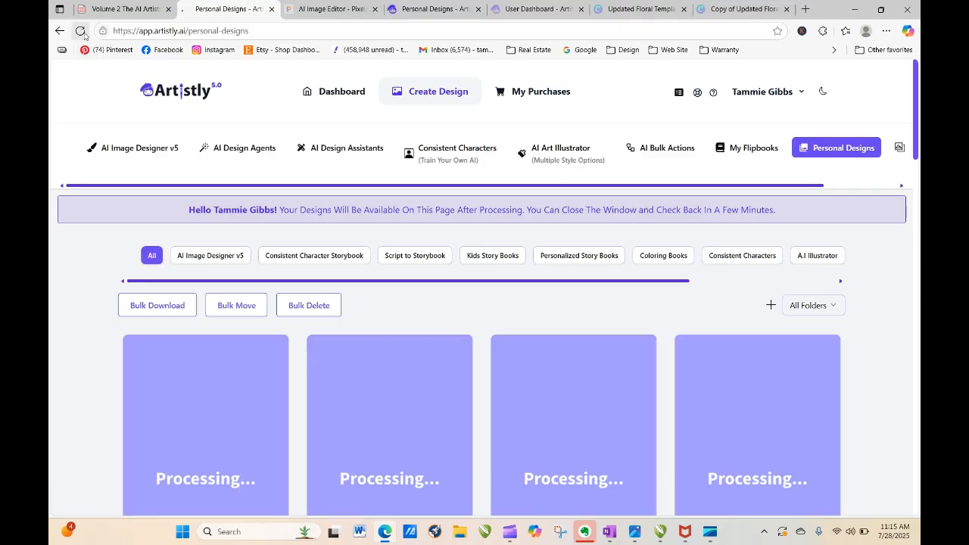
pyautogui.moveTo(917, 87); pyautogui.dragTo(920, 182)
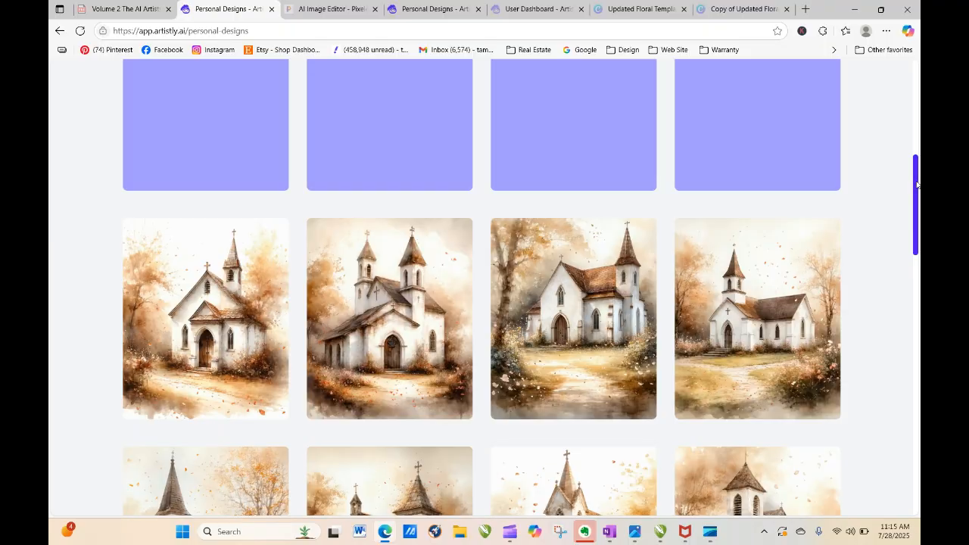
pyautogui.moveTo(916, 188)
pyautogui.mouseDown()
pyautogui.moveTo(918, 125)
pyautogui.moveTo(920, 198)
pyautogui.mouseUp()
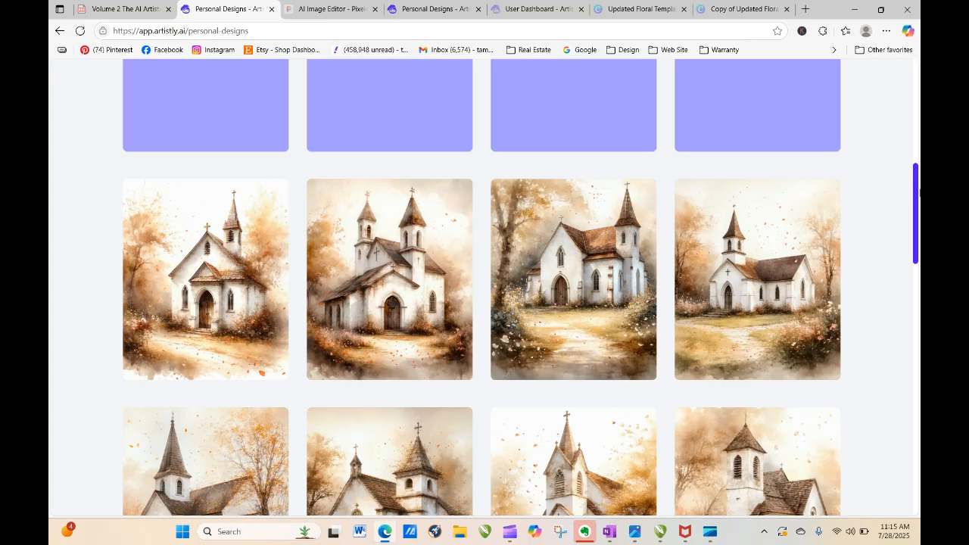
pyautogui.moveTo(918, 193); pyautogui.dragTo(916, 157)
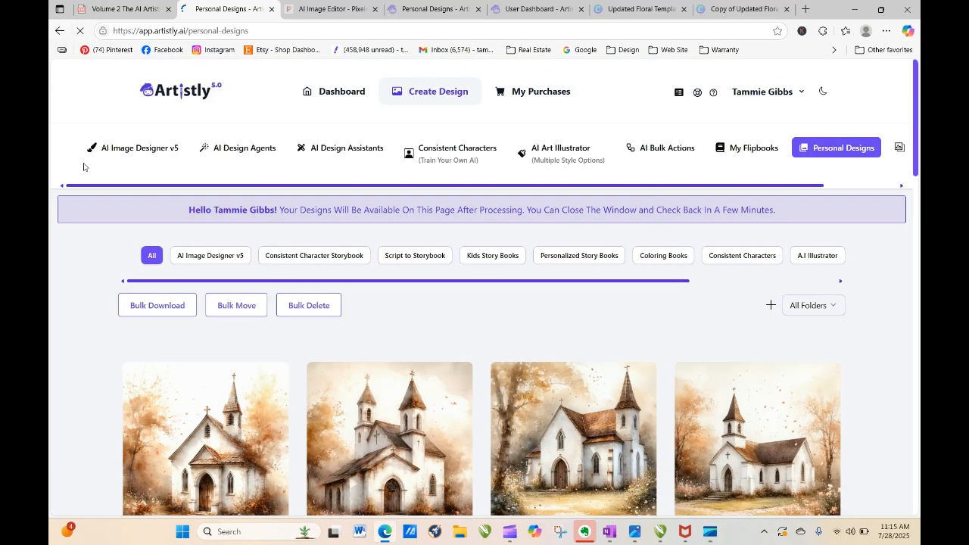
pyautogui.moveTo(916, 77); pyautogui.dragTo(917, 122)
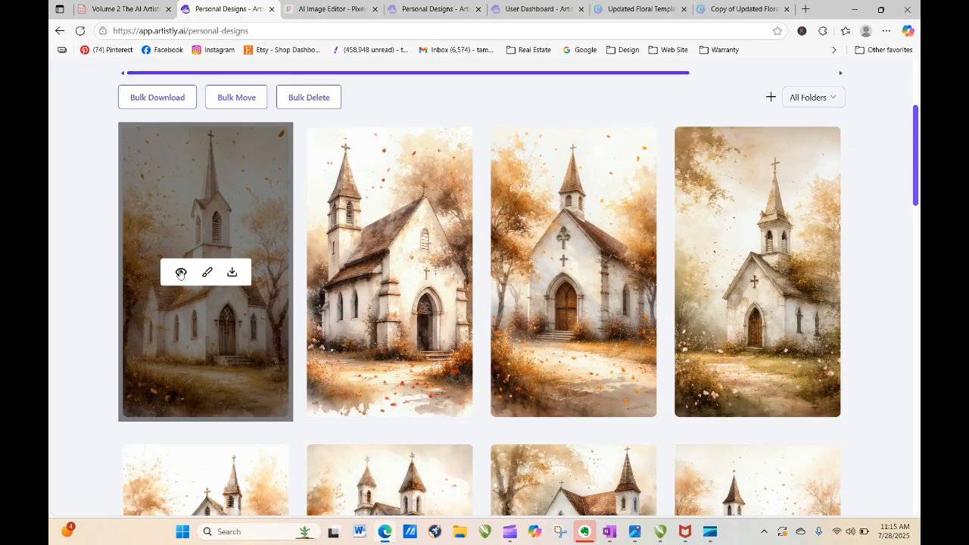
# Re-generate the first 9:16 church image at 9:21 (640 × 1536) with a quantity of 4
pyautogui.click(181, 274)
pyautogui.click(379, 99)
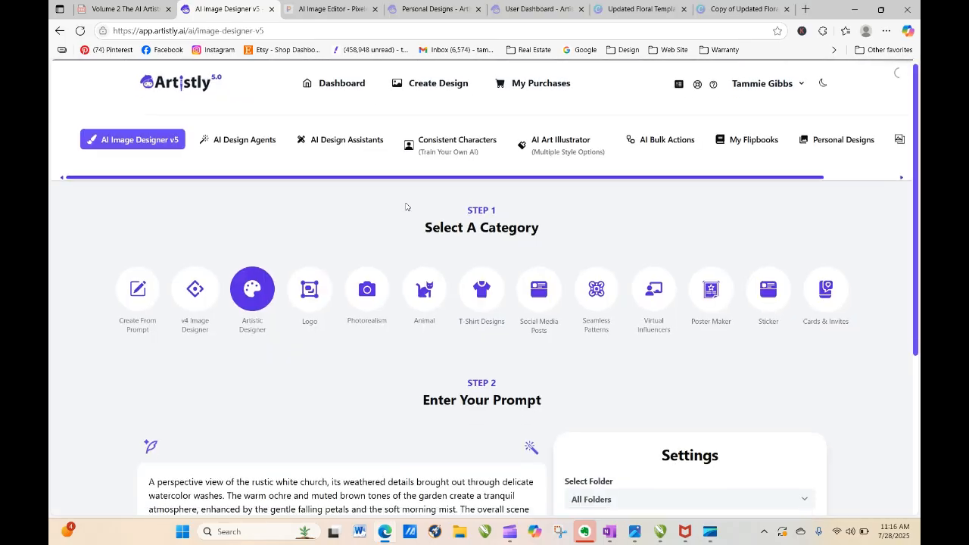
pyautogui.click(355, 386)
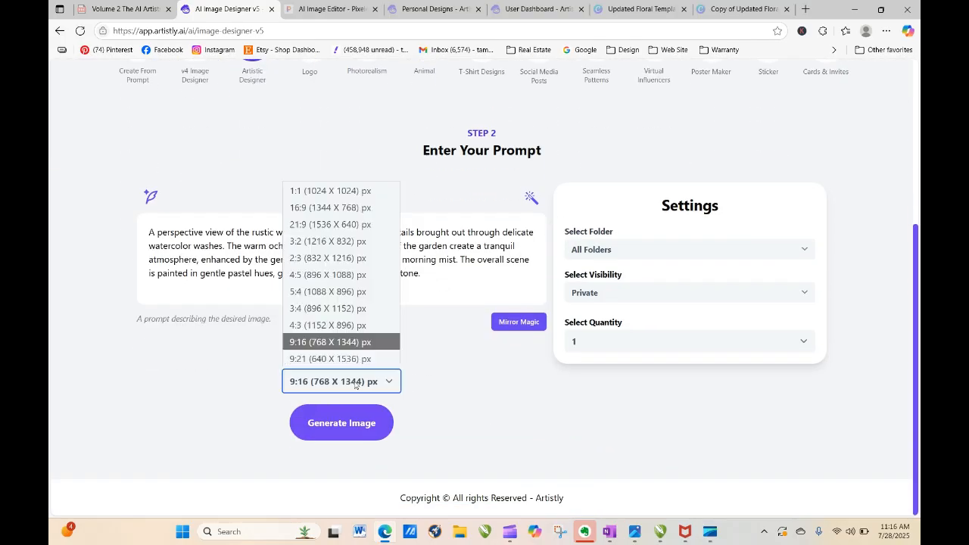
pyautogui.click(337, 359)
pyautogui.click(611, 347)
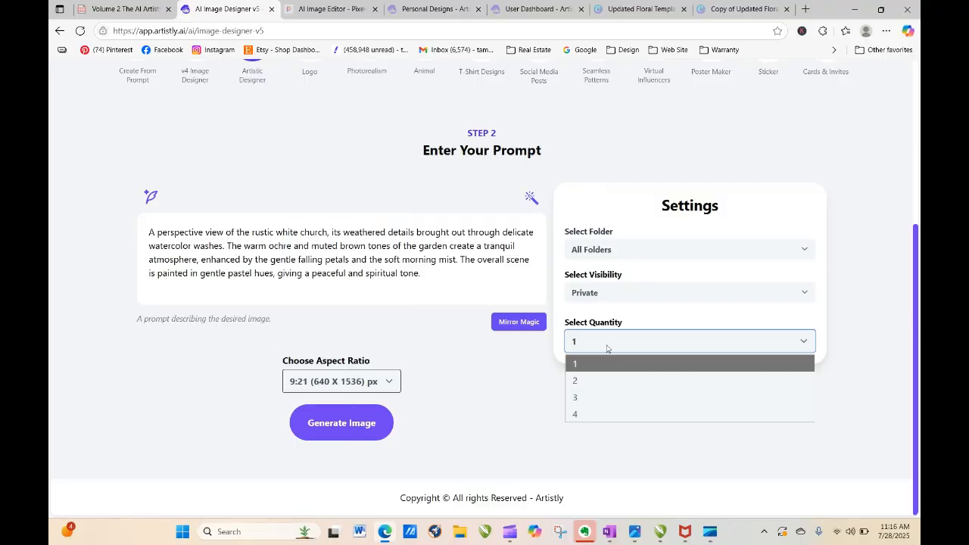
pyautogui.click(605, 413)
pyautogui.click(363, 424)
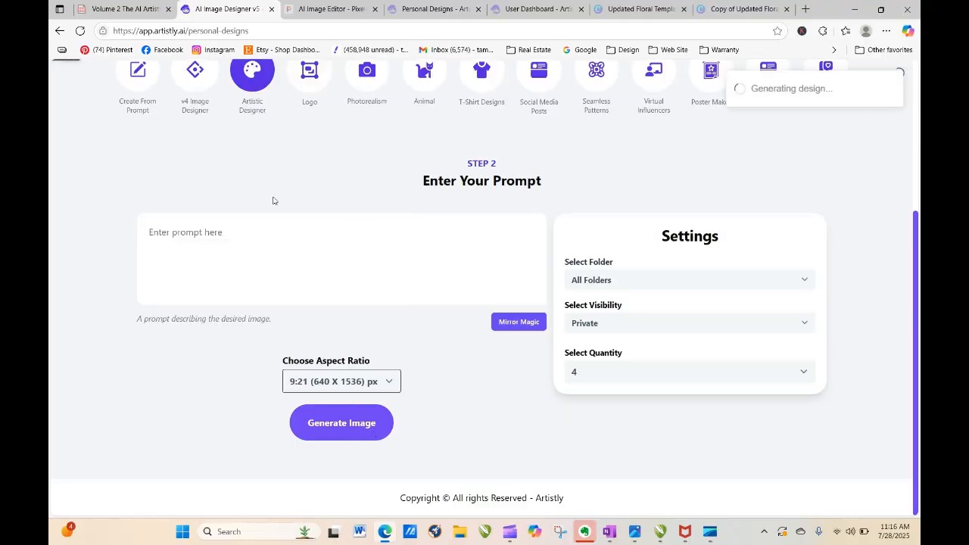
# Refresh Personal Designs repeatedly and check the progress of the four 9:21 artistic church images
pyautogui.click(81, 33)
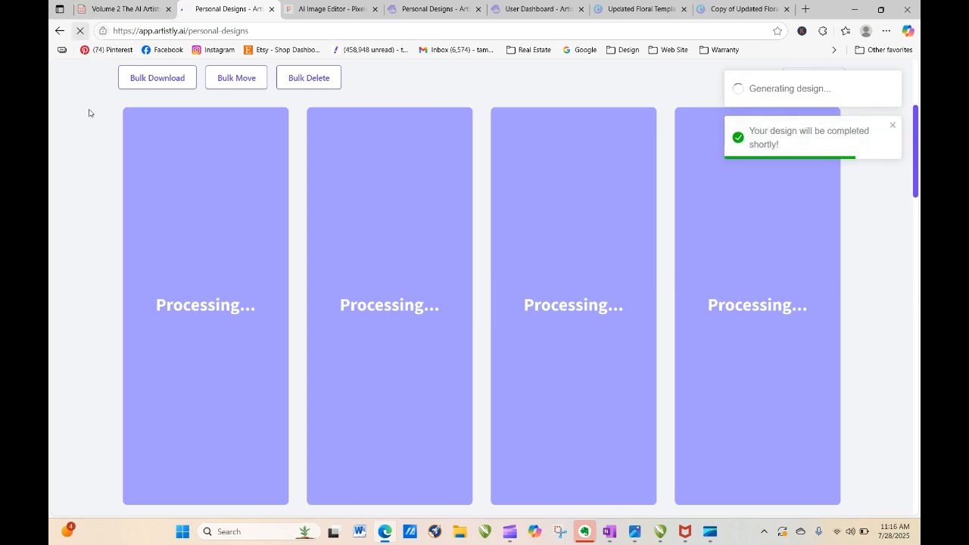
pyautogui.click(81, 31)
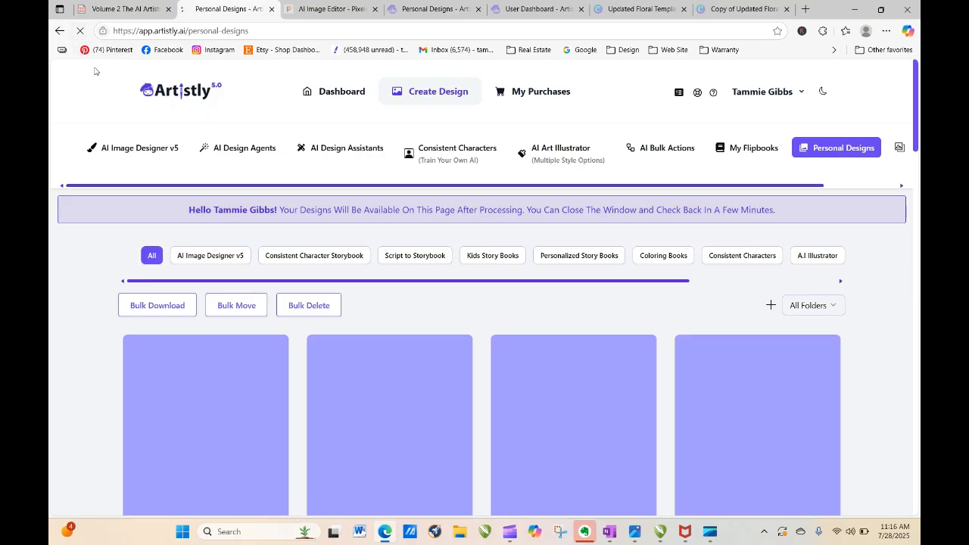
pyautogui.moveTo(916, 74); pyautogui.dragTo(919, 124)
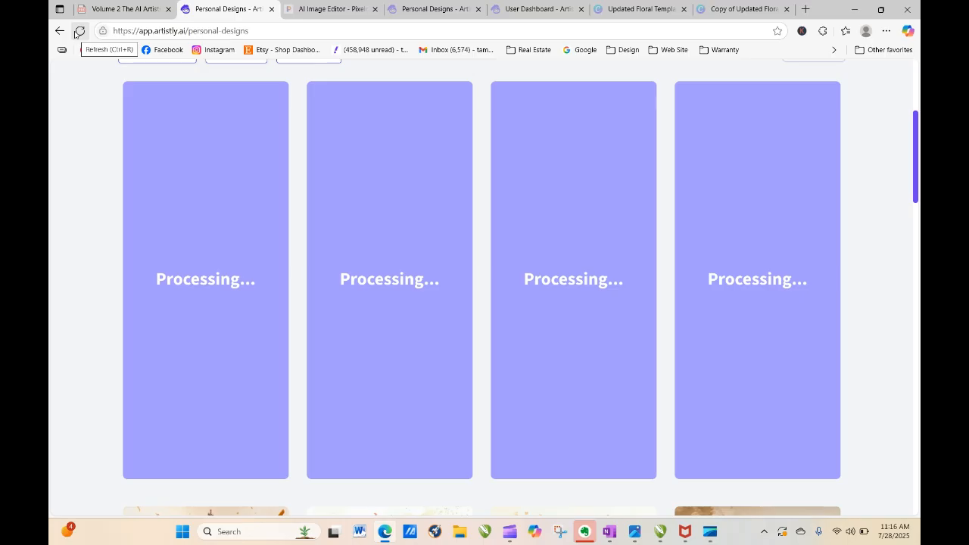
pyautogui.click(79, 32)
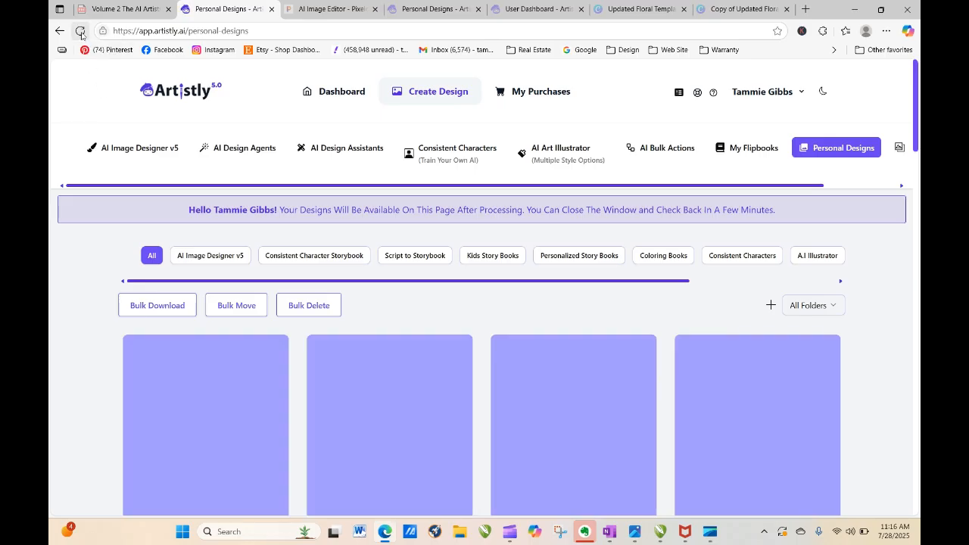
pyautogui.click(81, 33)
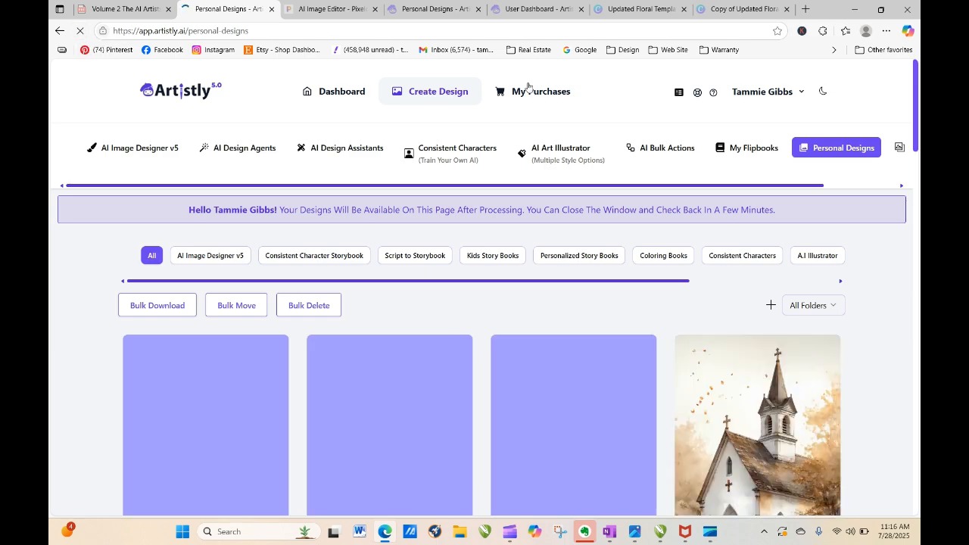
pyautogui.moveTo(912, 89); pyautogui.dragTo(918, 146)
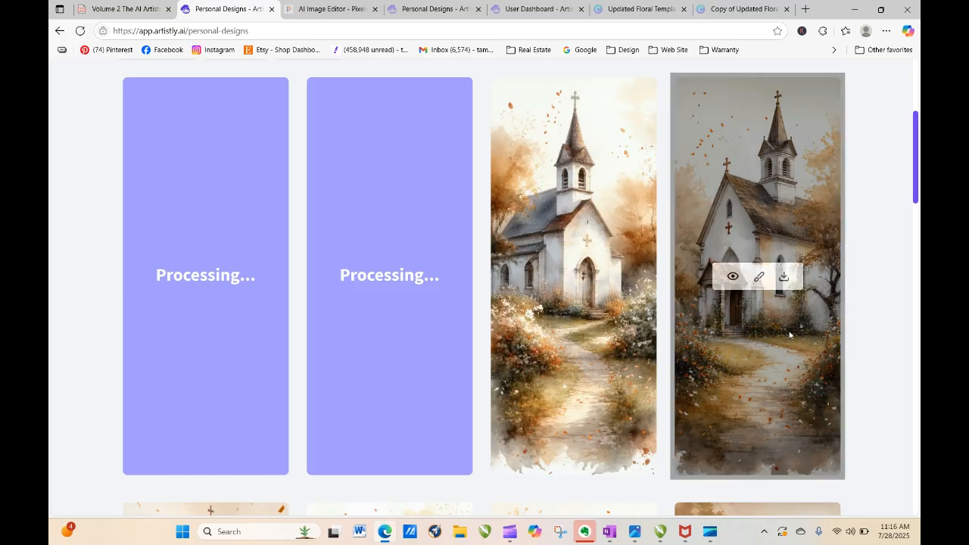
pyautogui.moveTo(572, 339)
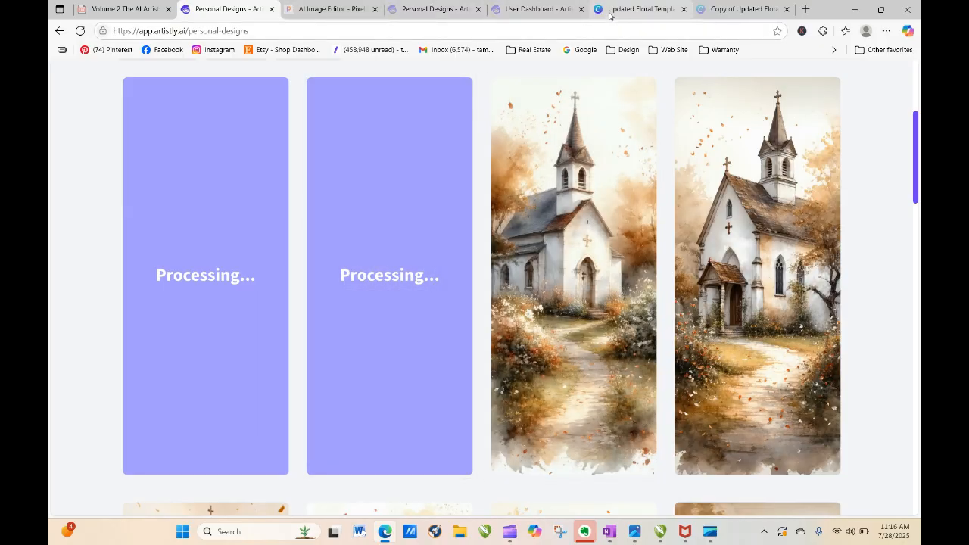
# Switch to Canva, go to its home page and create a blank custom-size design of 11 × 8.5 in
pyautogui.click(640, 9)
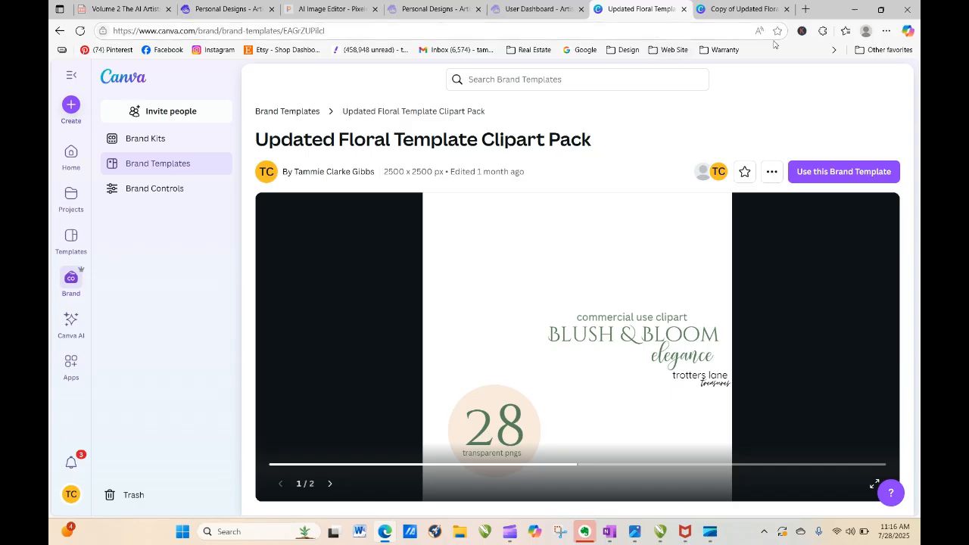
pyautogui.click(779, 6)
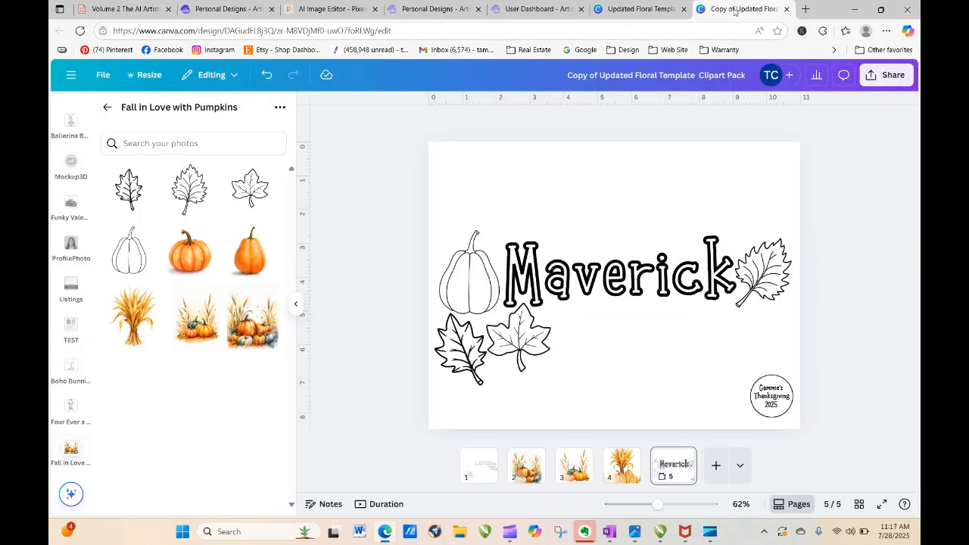
pyautogui.click(72, 76)
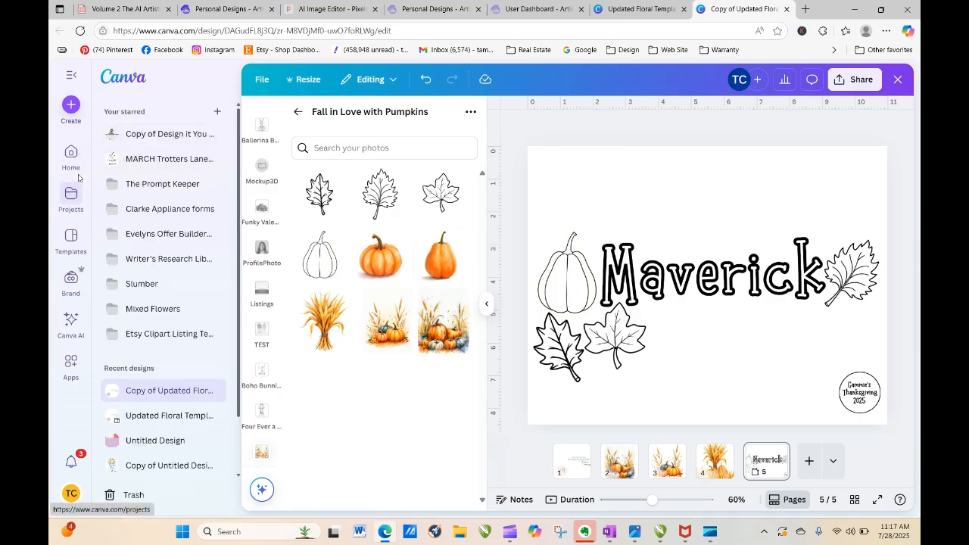
pyautogui.click(127, 79)
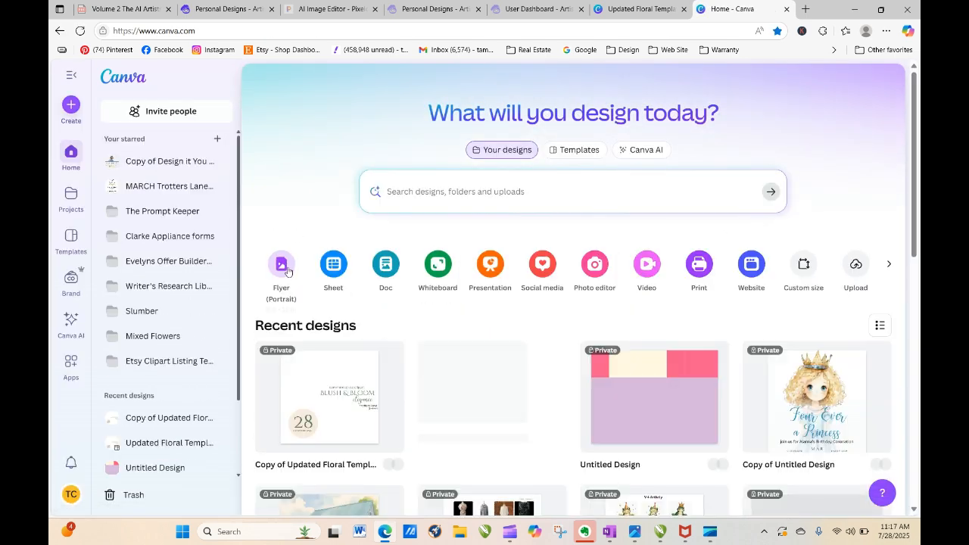
pyautogui.click(811, 270)
pyautogui.click(368, 211)
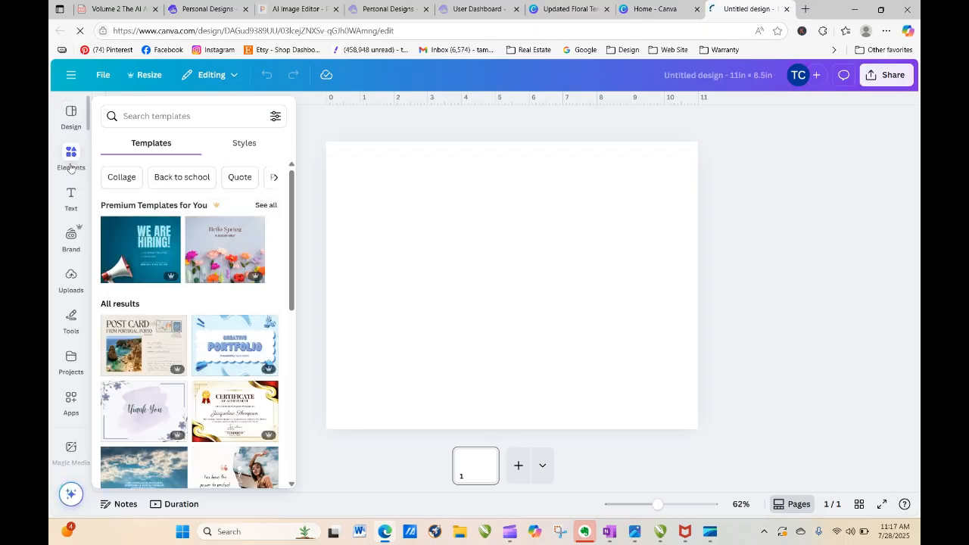
# Add a square photo frame near the page's upper left corner and reshape it to about 2.6 in wide by 7.7 in tall
pyautogui.click(71, 159)
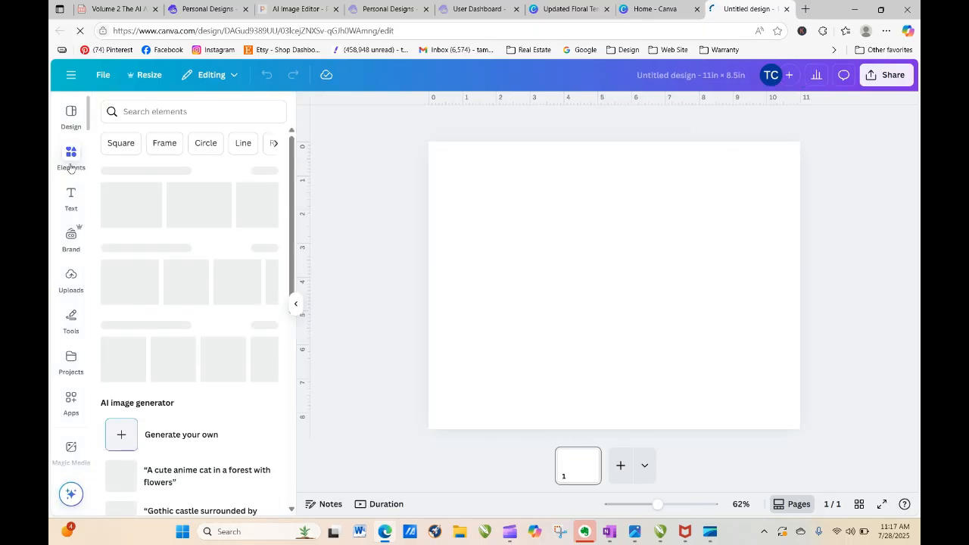
pyautogui.click(165, 143)
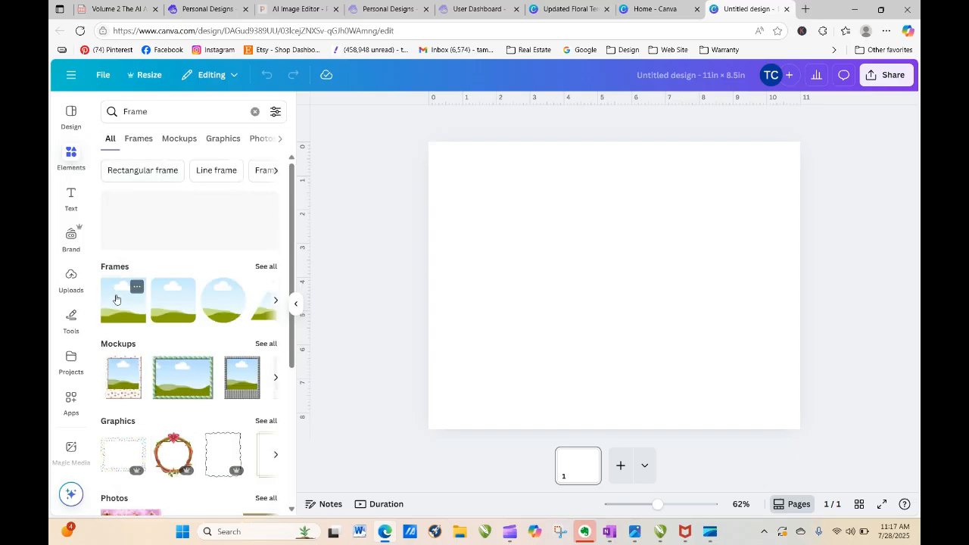
pyautogui.click(115, 301)
pyautogui.moveTo(588, 234); pyautogui.dragTo(493, 184)
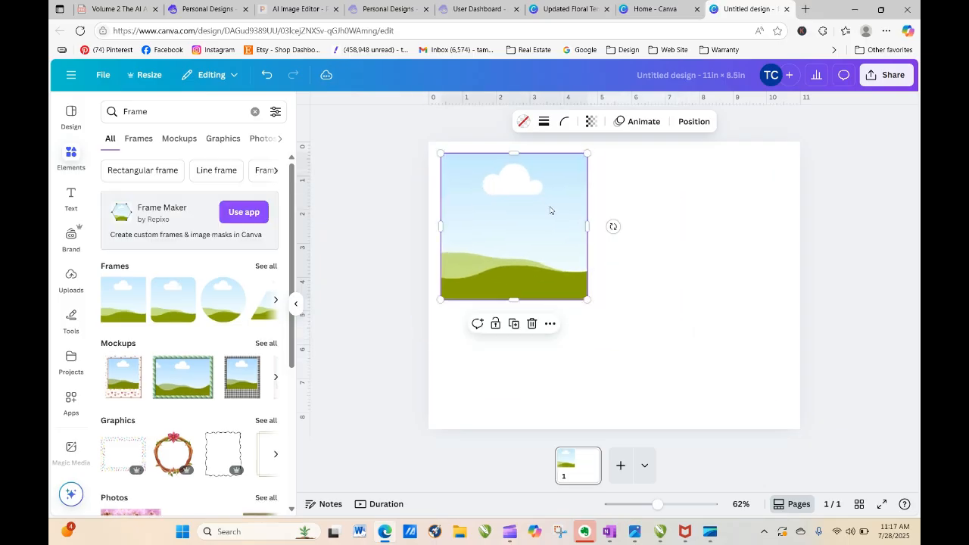
pyautogui.moveTo(587, 225); pyautogui.dragTo(516, 222)
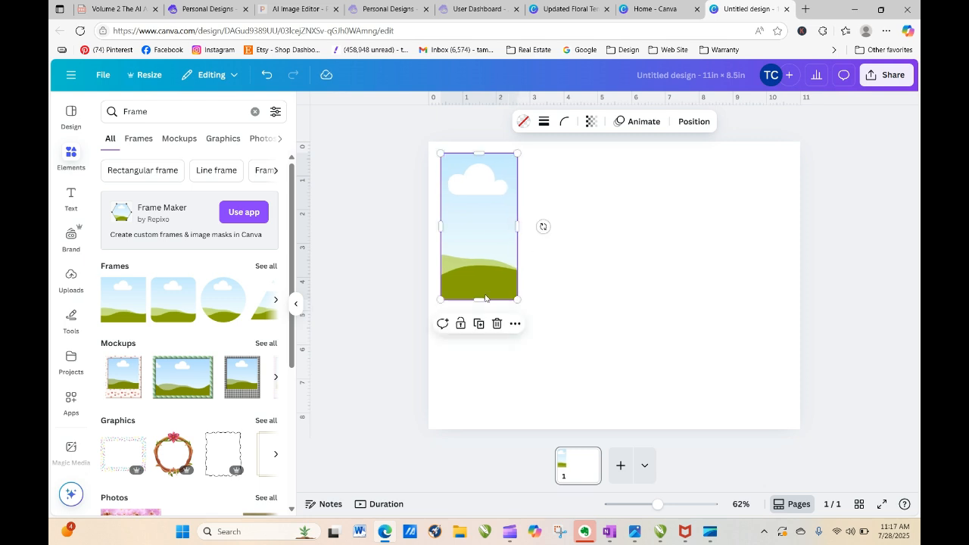
pyautogui.moveTo(486, 298); pyautogui.dragTo(493, 415)
pyautogui.moveTo(518, 283); pyautogui.dragTo(528, 283)
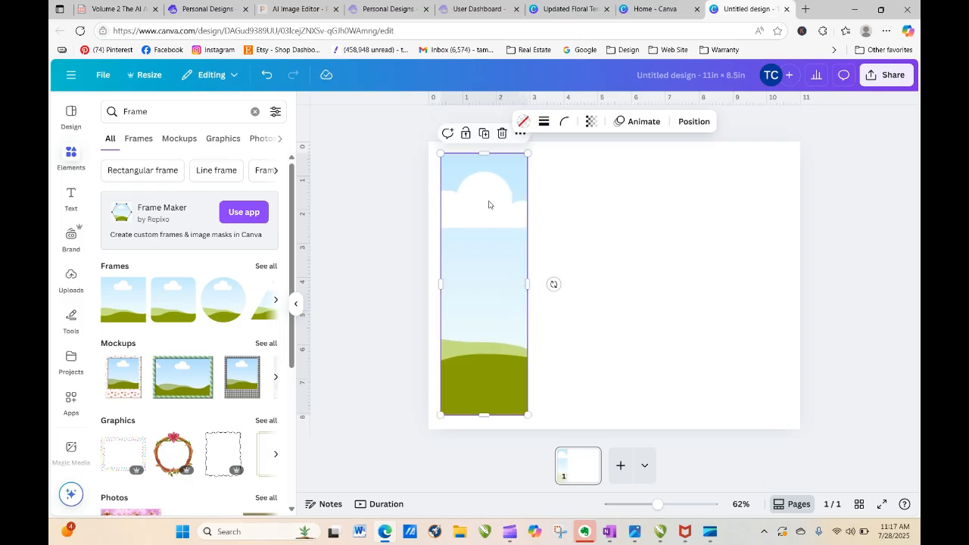
# Duplicate the tall frame three times to form an evenly spaced row of four across the page
pyautogui.click(485, 134)
pyautogui.moveTo(503, 246); pyautogui.dragTo(592, 235)
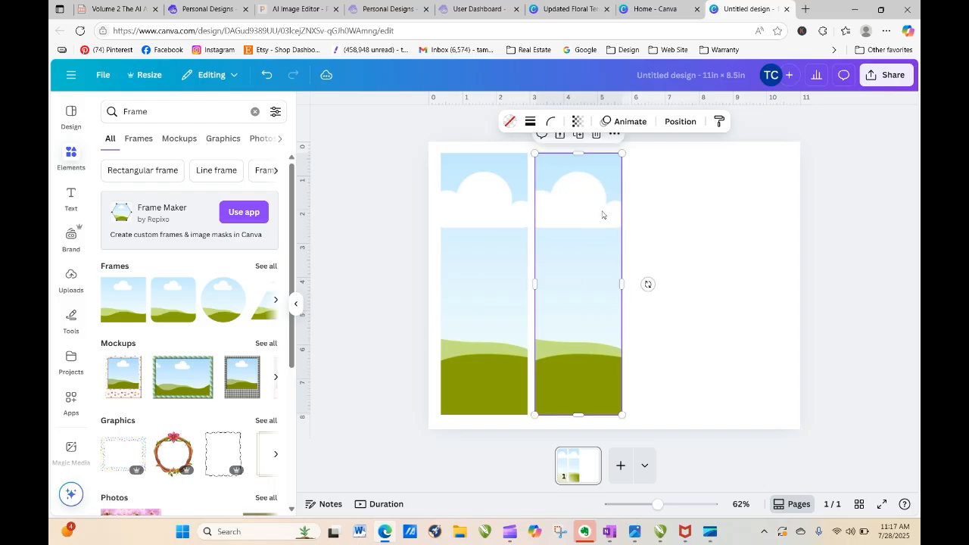
pyautogui.click(578, 134)
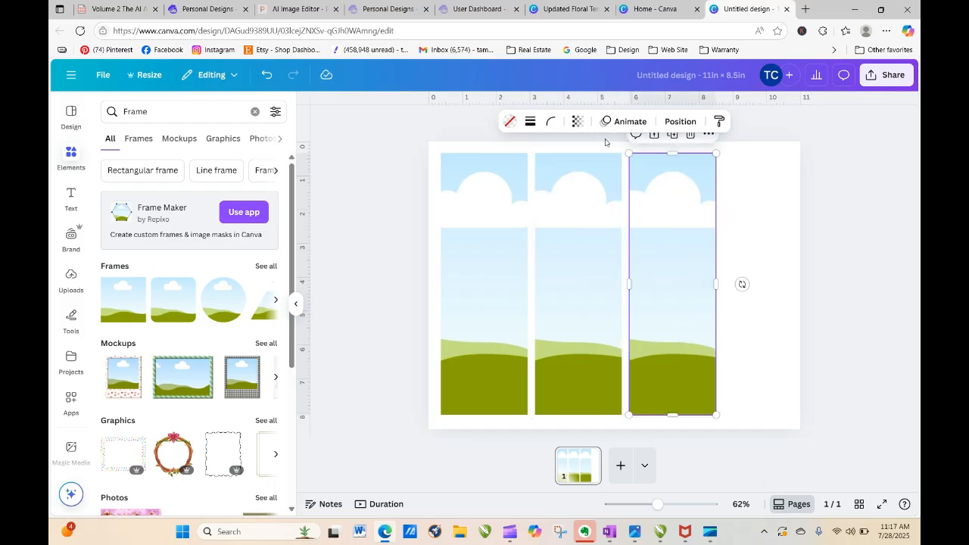
pyautogui.click(673, 136)
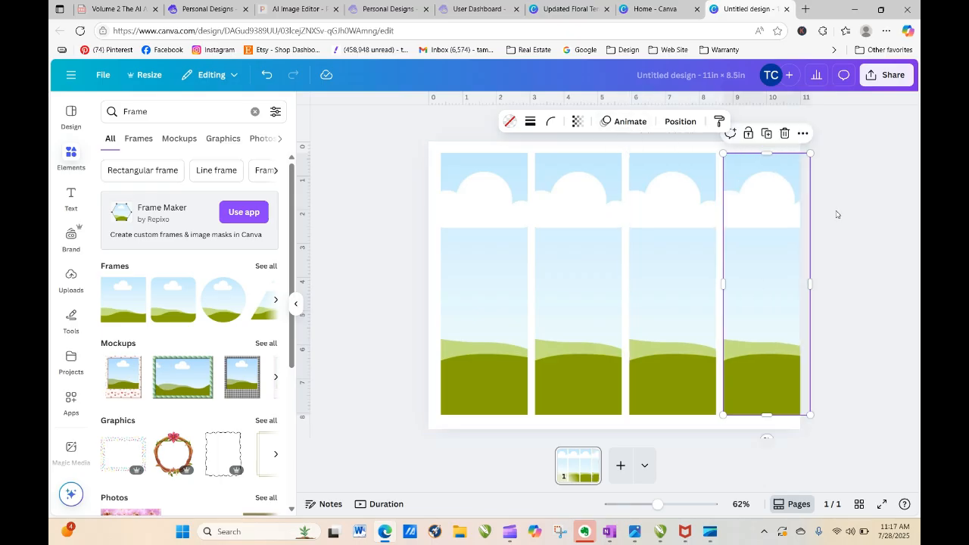
# Scale all four frames down together to fit within the page and shift the row slightly toward its centre
pyautogui.moveTo(879, 219); pyautogui.dragTo(382, 265)
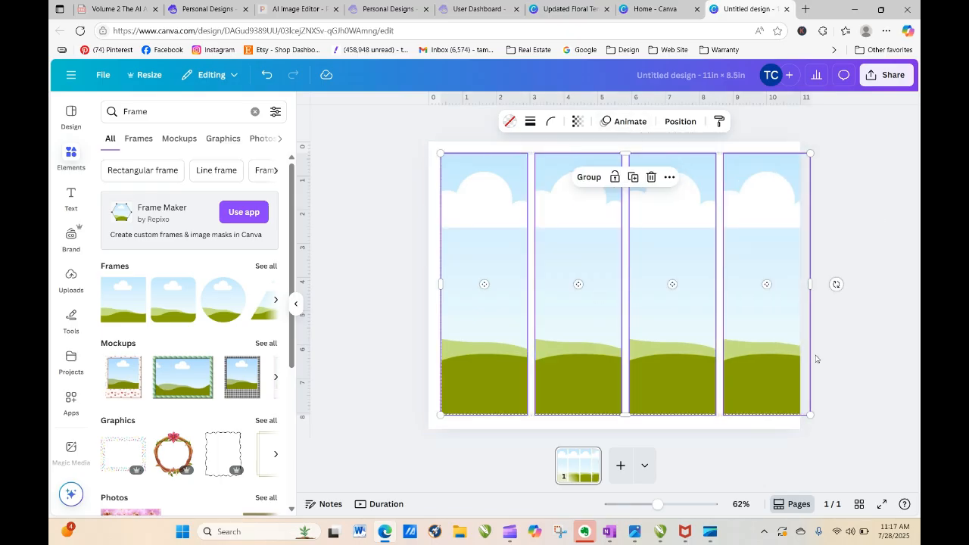
pyautogui.moveTo(809, 414); pyautogui.dragTo(786, 398)
pyautogui.click(852, 398)
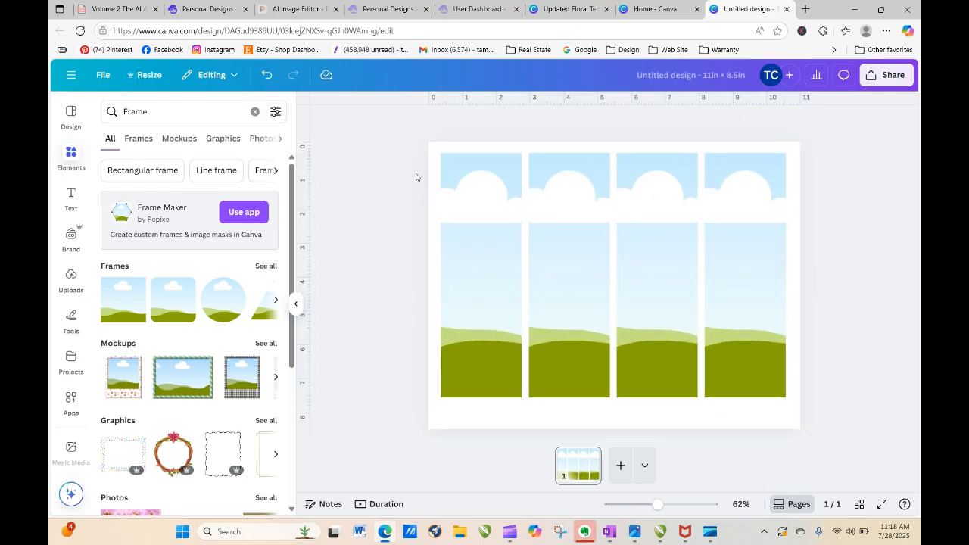
pyautogui.moveTo(397, 125); pyautogui.dragTo(854, 391)
pyautogui.moveTo(721, 351); pyautogui.dragTo(715, 355)
pyautogui.click(399, 397)
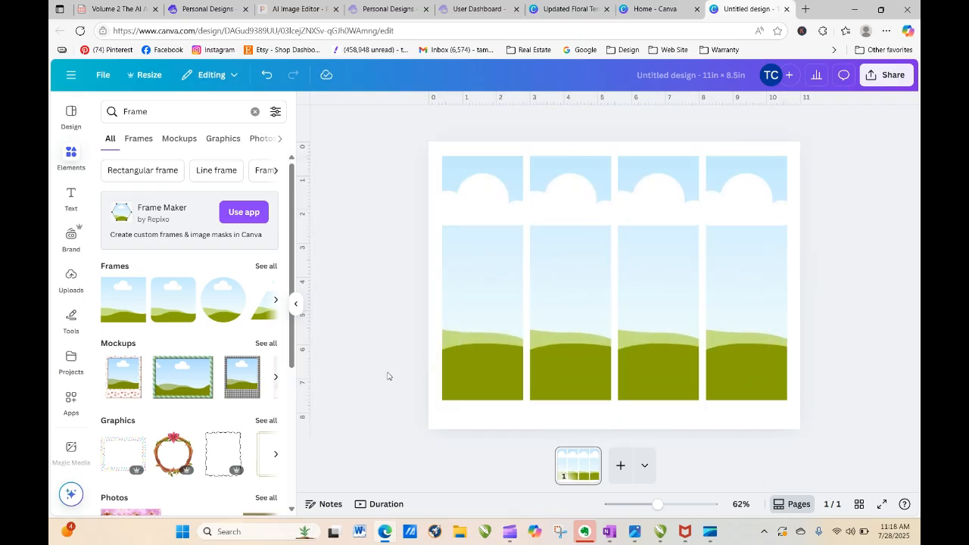
# Add a second page and place a subheading text box on it, reduced to size 18, near the page's upper left corner
pyautogui.click(621, 466)
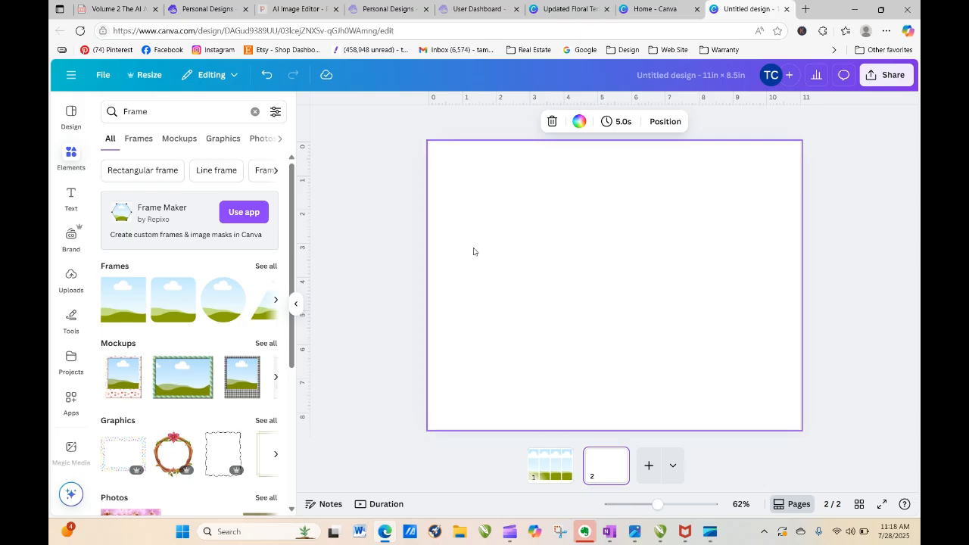
pyautogui.click(72, 199)
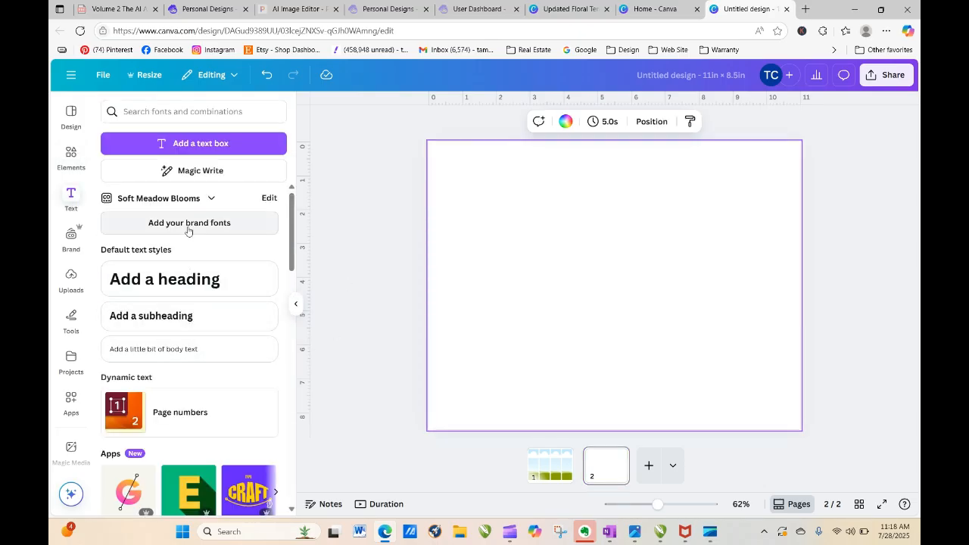
pyautogui.click(169, 318)
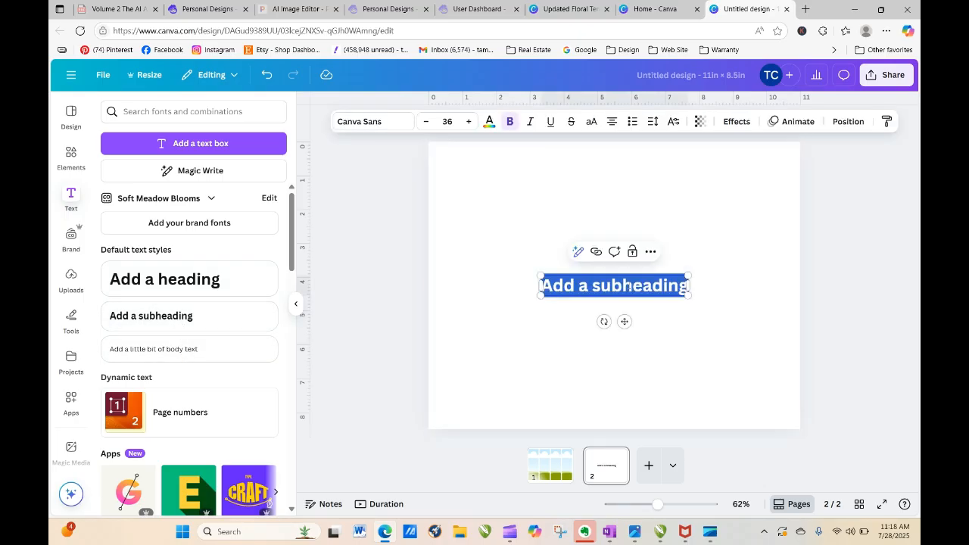
pyautogui.moveTo(687, 295); pyautogui.dragTo(497, 184)
pyautogui.click(672, 313)
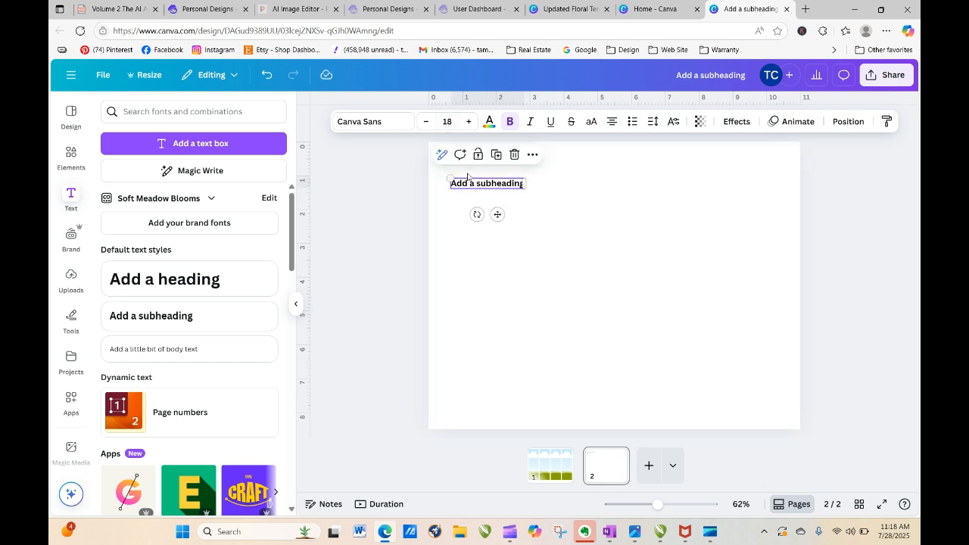
# Set the subheading's font size to 13
pyautogui.click(426, 122)
pyautogui.click(426, 122)
pyautogui.click(425, 122)
pyautogui.click(426, 123)
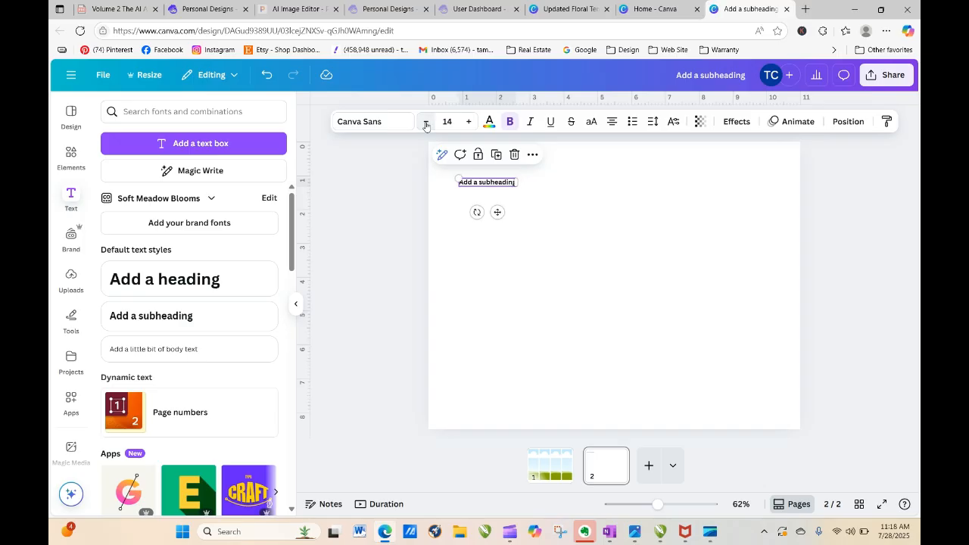
pyautogui.click(426, 122)
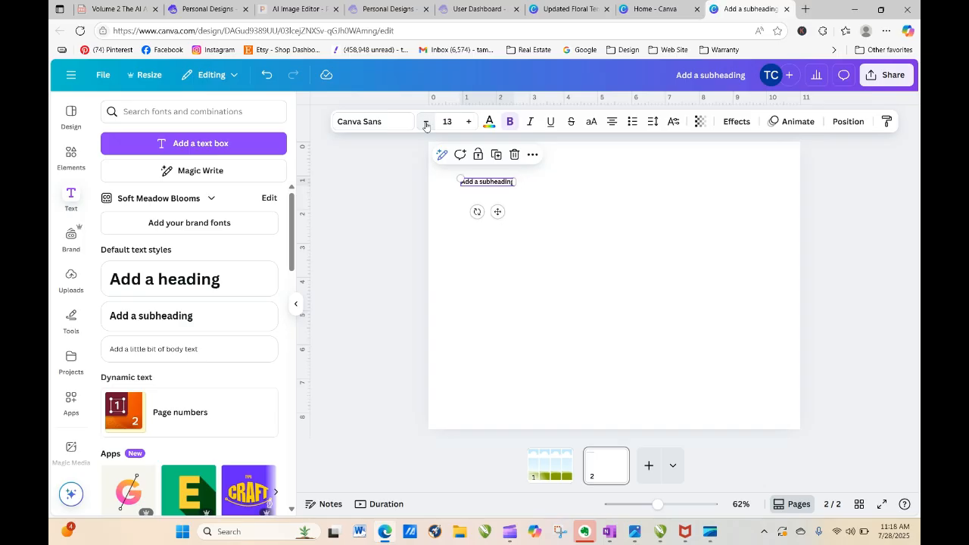
# Duplicate the subheading to build a left-aligned, evenly spaced stack of four text lines
pyautogui.click(497, 156)
pyautogui.moveTo(507, 191); pyautogui.dragTo(479, 225)
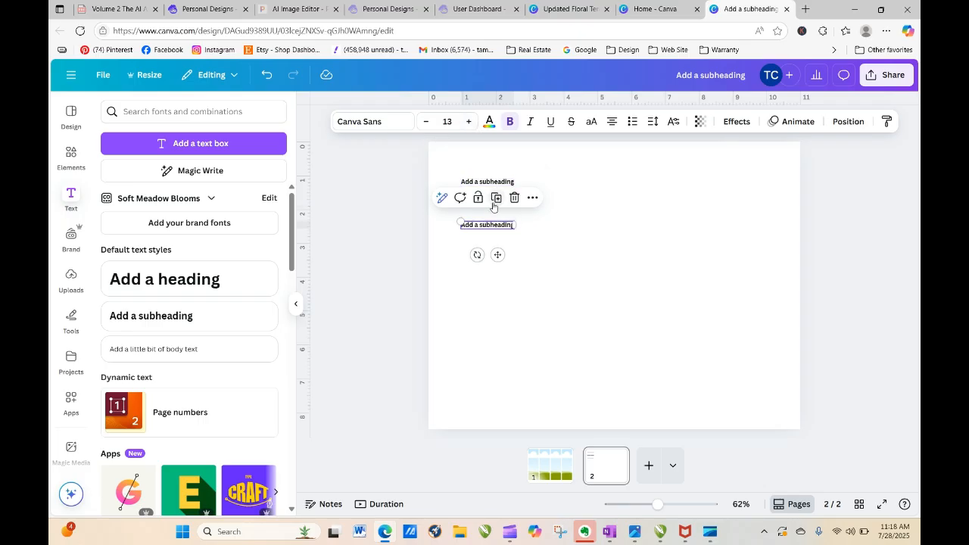
pyautogui.click(558, 244)
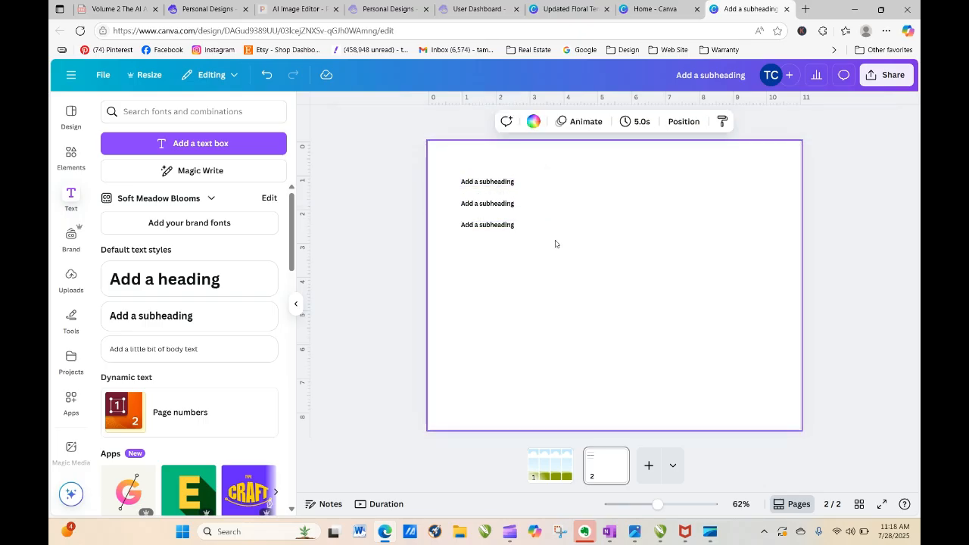
pyautogui.click(513, 226)
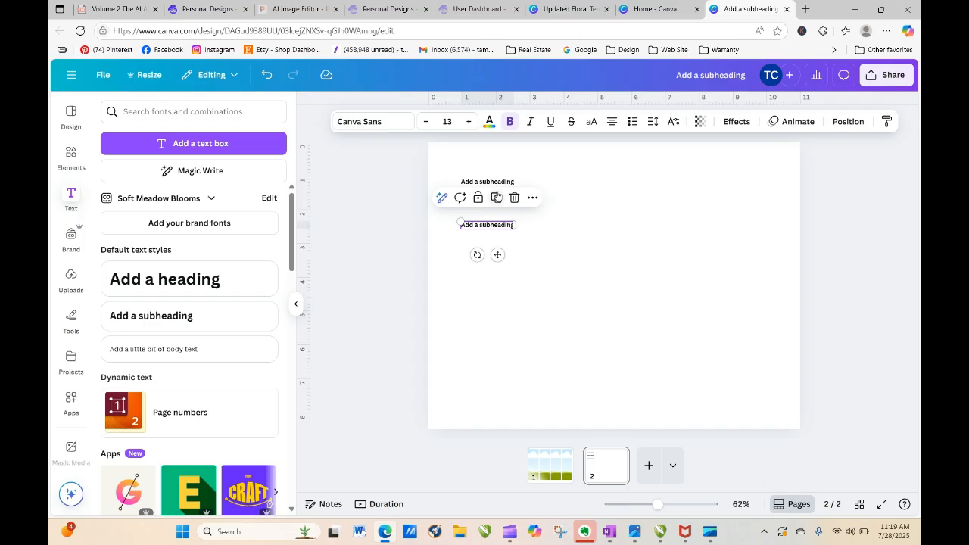
pyautogui.click(497, 196)
pyautogui.moveTo(513, 232); pyautogui.dragTo(506, 247)
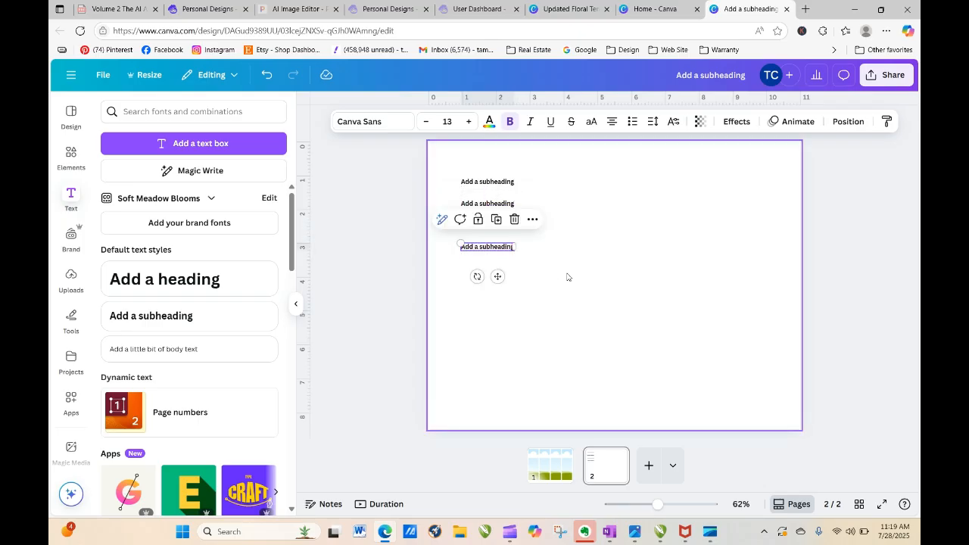
pyautogui.click(566, 282)
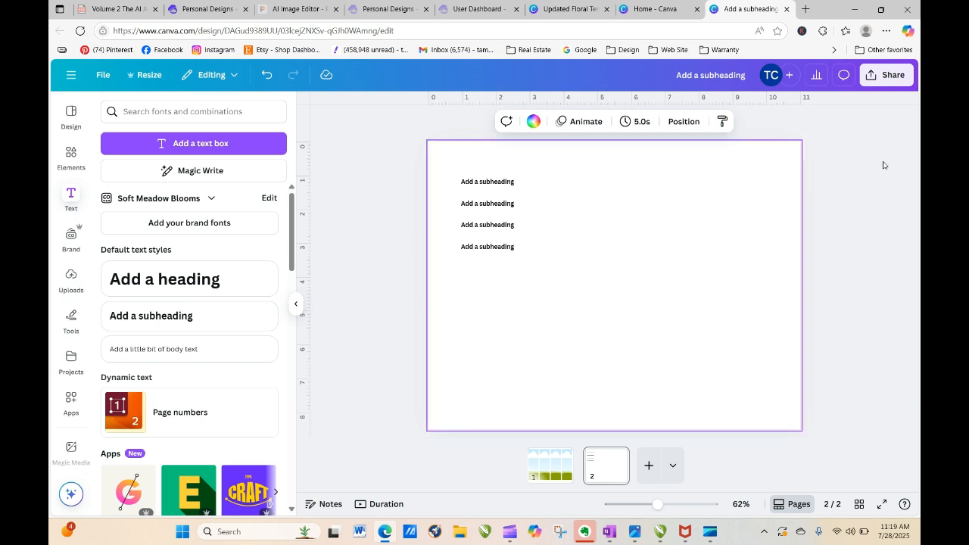
pyautogui.click(886, 75)
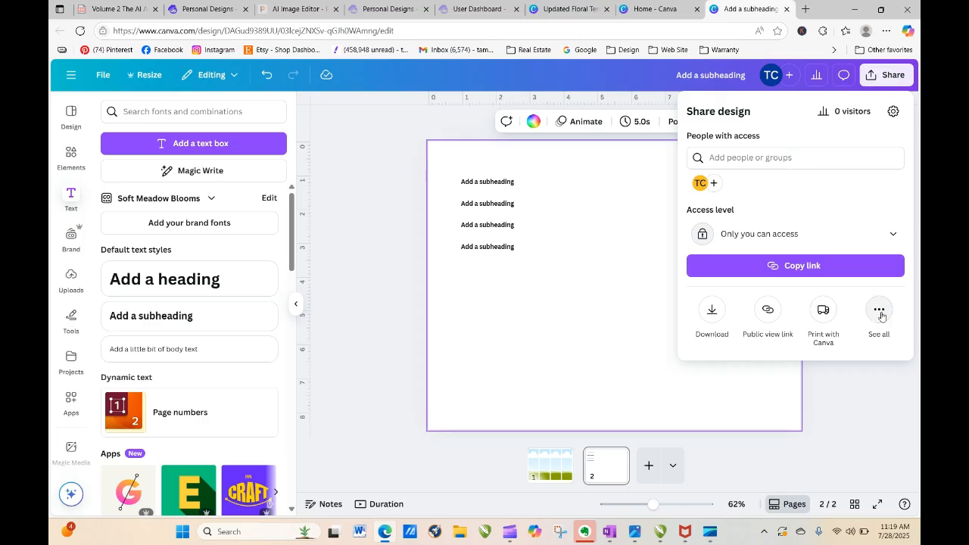
pyautogui.click(880, 310)
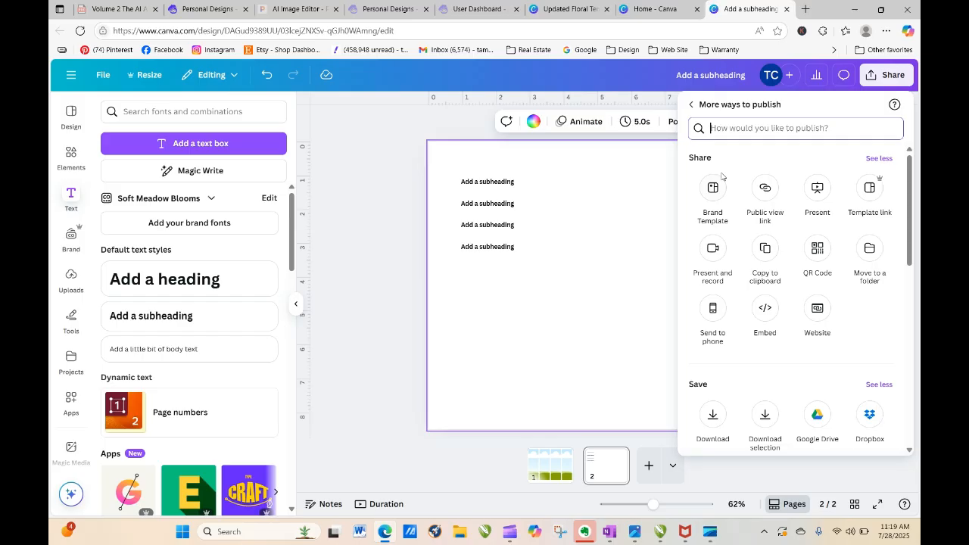
pyautogui.click(713, 79)
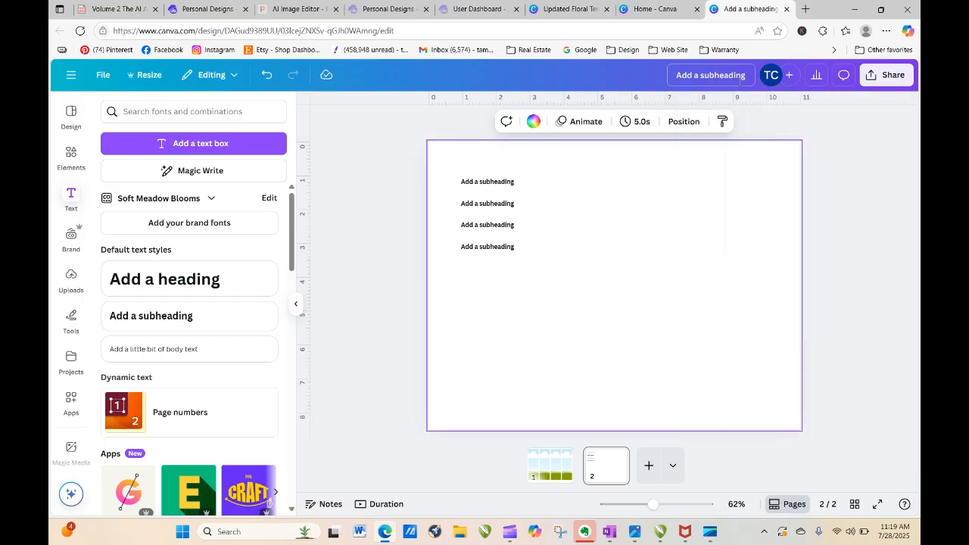
# Rename the design as "Long Bookmark Brand Template"
pyautogui.moveTo(746, 75); pyautogui.dragTo(676, 75)
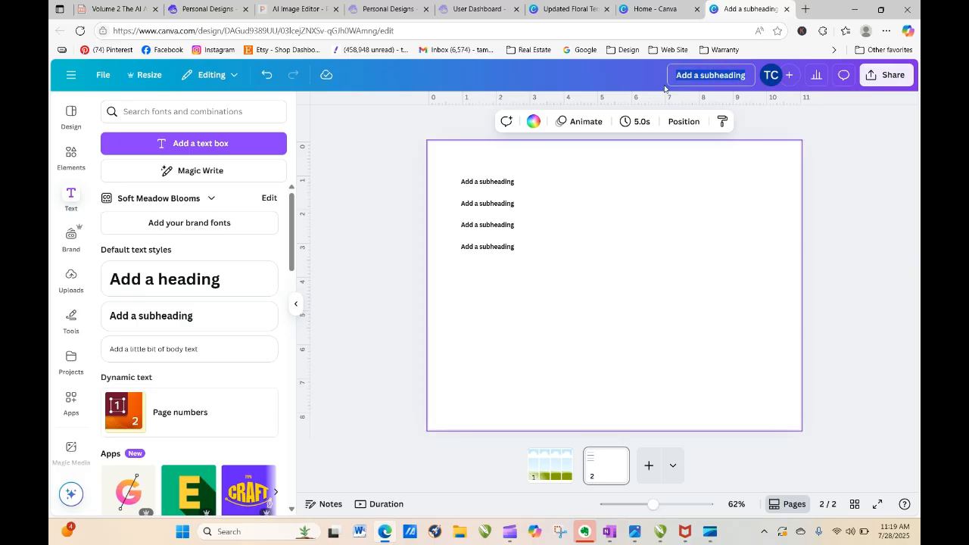
pyautogui.write('book')
pyautogui.press('BackSpace')
pyautogui.press('BackSpace')
pyautogui.press('BackSpace')
pyautogui.press('BackSpace')
pyautogui.write('Long Bookmark Template')
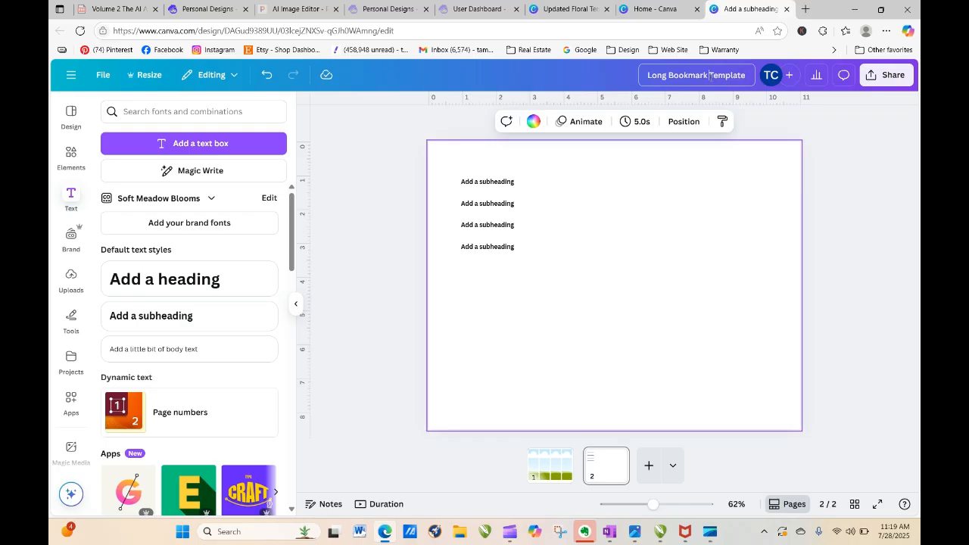
pyautogui.write('Brand')
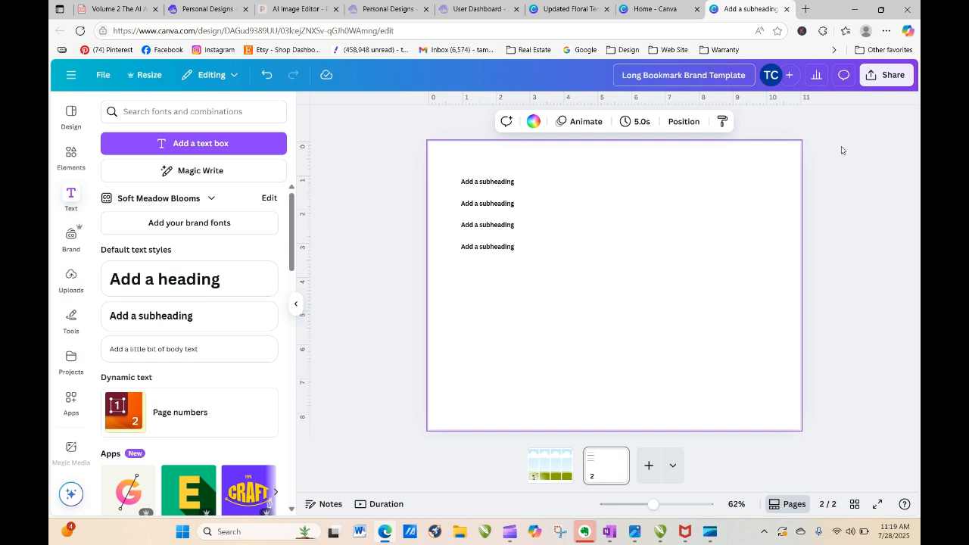
pyautogui.click(884, 222)
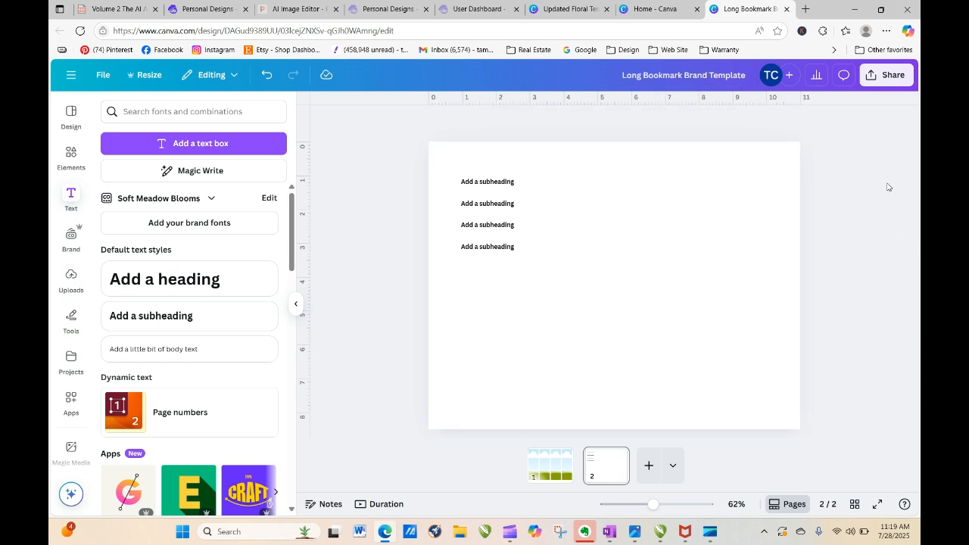
# Start publishing the bookmark design as a brand template, leaving its description blank
pyautogui.click(876, 77)
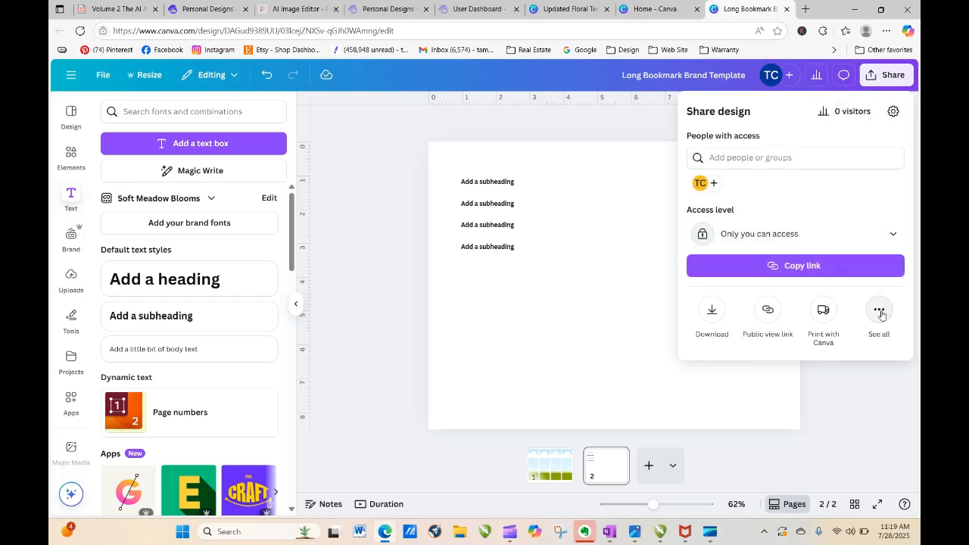
pyautogui.click(880, 312)
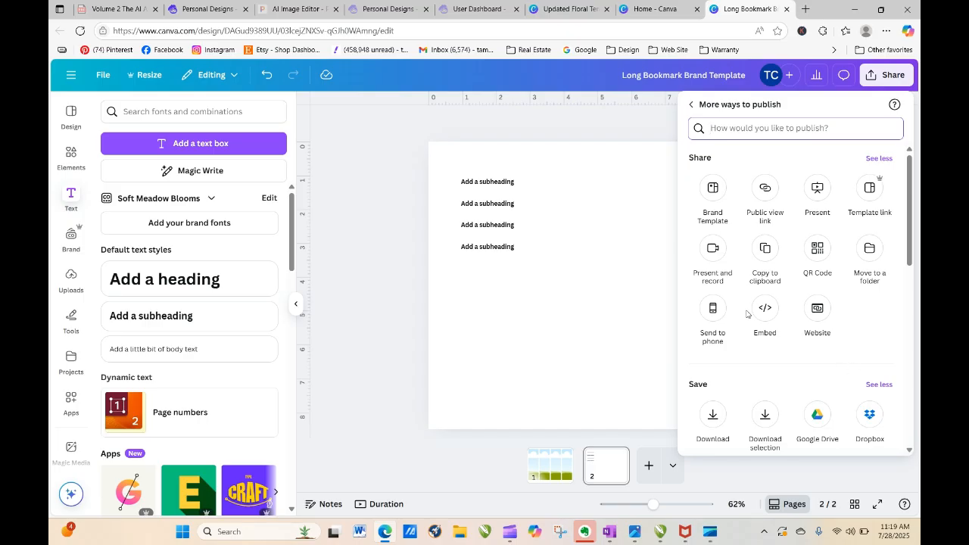
pyautogui.click(713, 190)
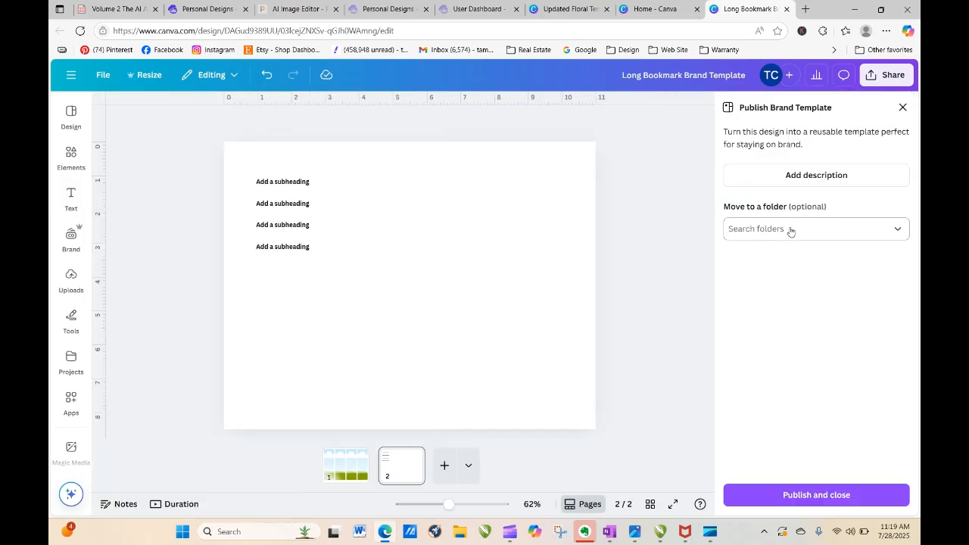
pyautogui.click(793, 176)
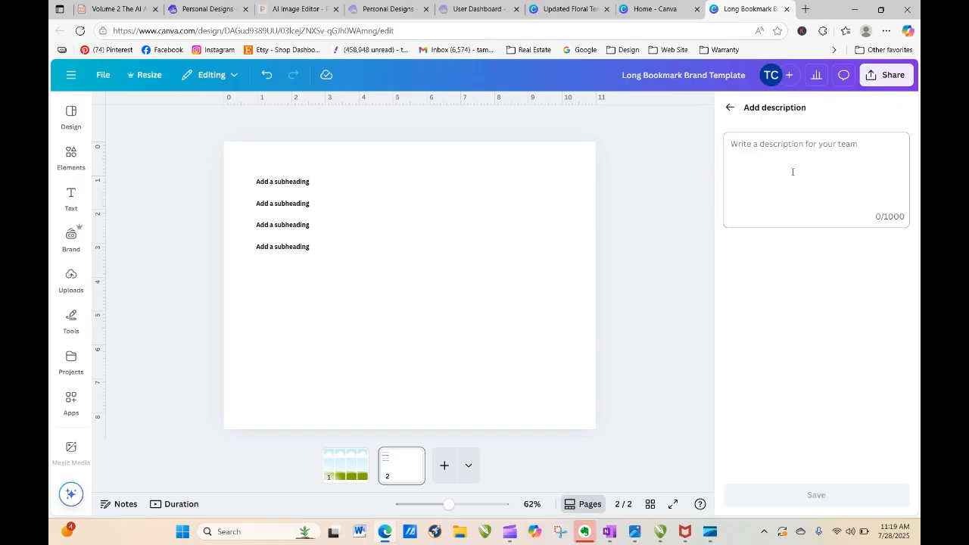
pyautogui.click(730, 108)
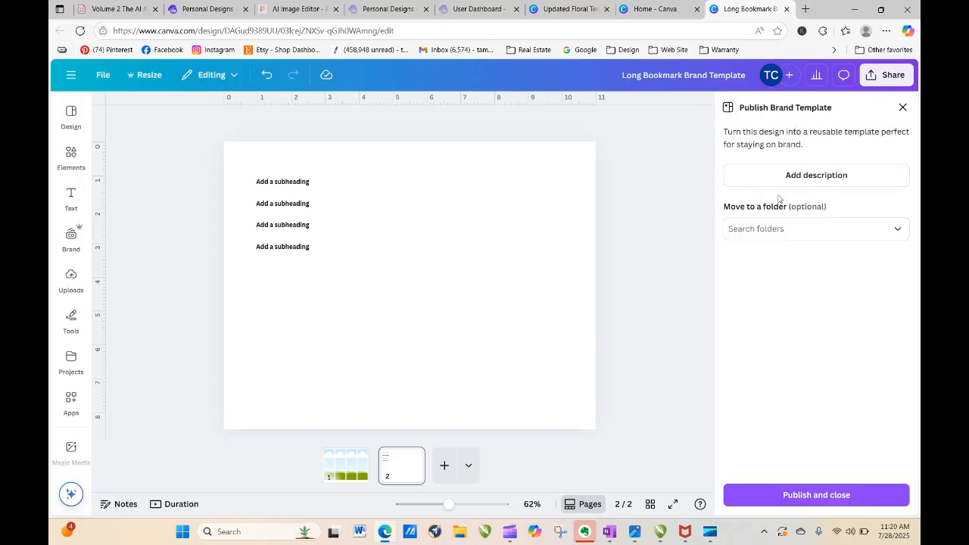
# Assign the brand template to a new folder named "Bookmark Templates", publish it and dismiss the sharing dialog
pyautogui.click(779, 231)
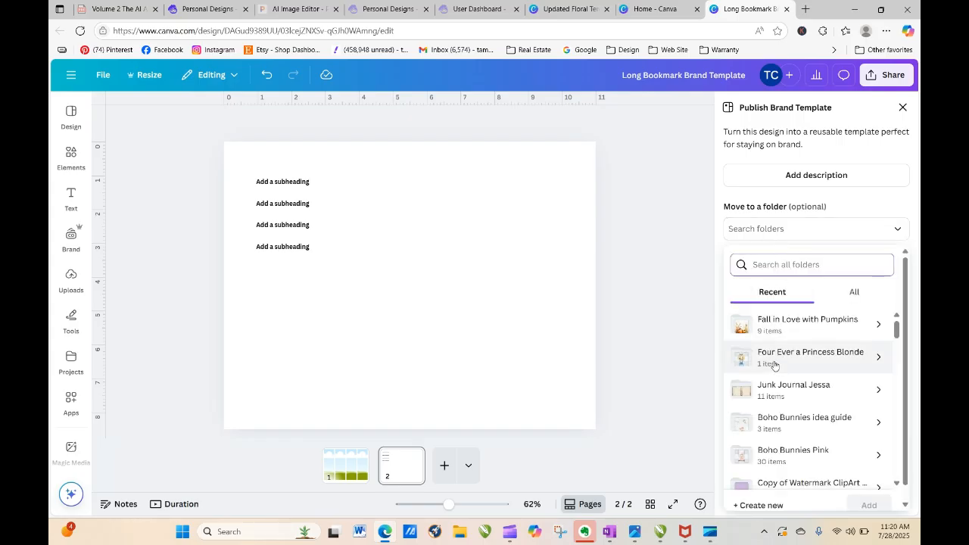
pyautogui.click(728, 158)
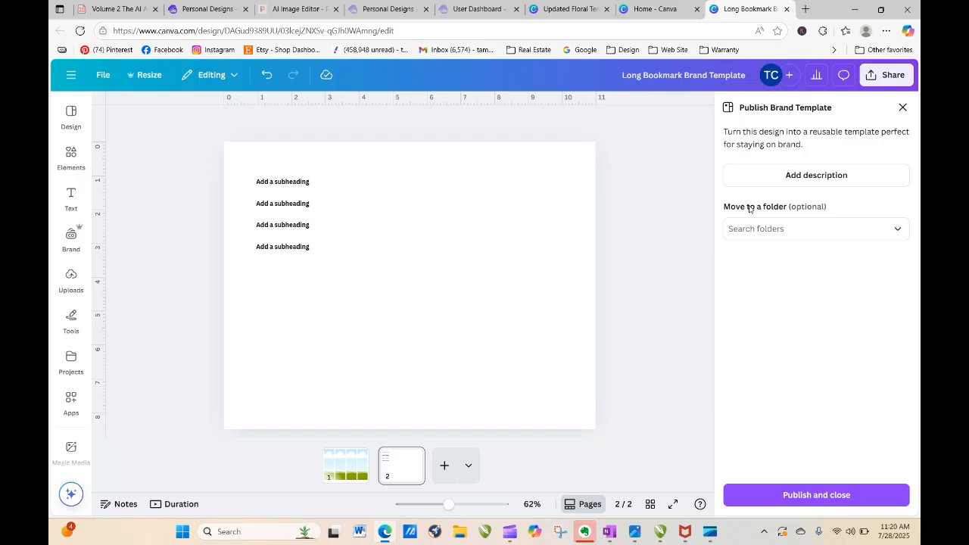
pyautogui.click(752, 229)
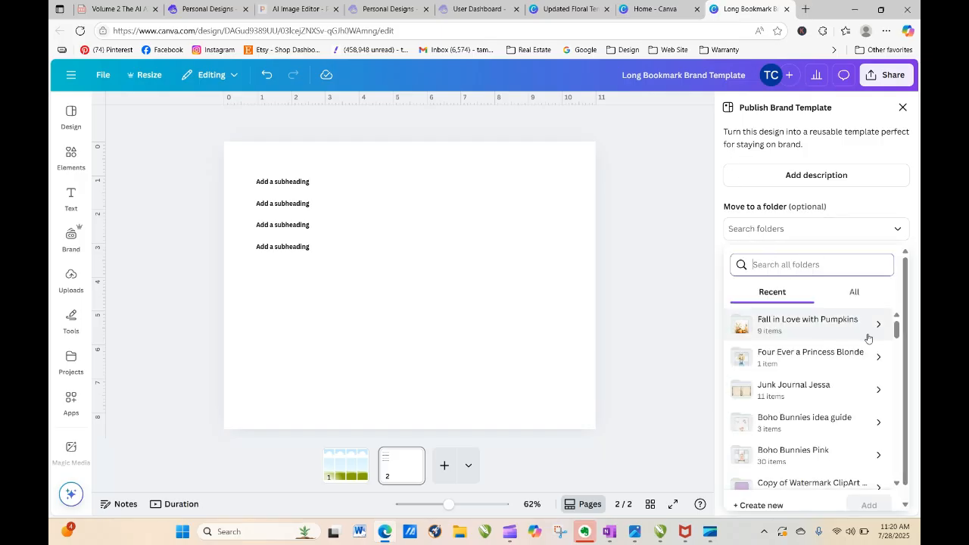
pyautogui.click(763, 506)
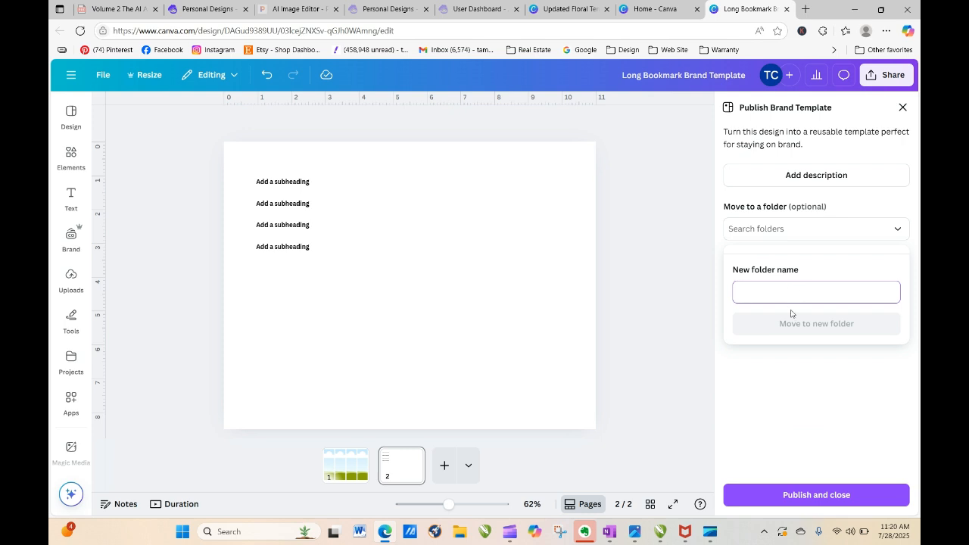
pyautogui.write('Bookma')
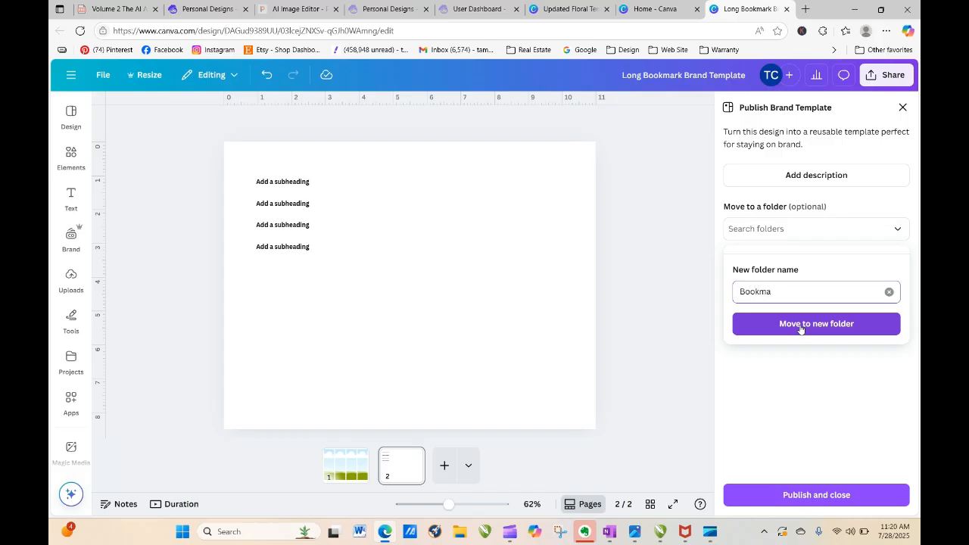
pyautogui.write('kr teme')
pyautogui.press('BackSpace')
pyautogui.press('BackSpace')
pyautogui.write('T')
pyautogui.click(832, 332)
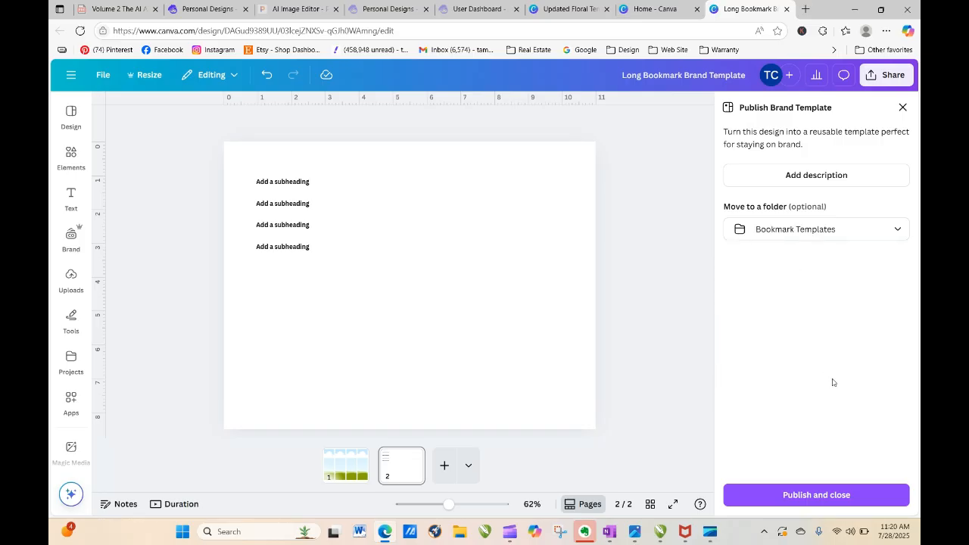
pyautogui.click(818, 496)
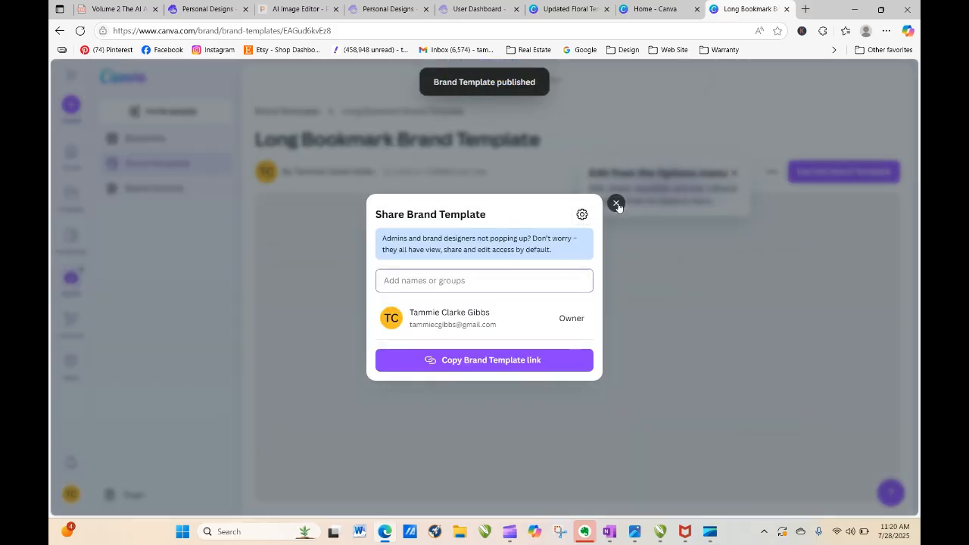
pyautogui.click(616, 206)
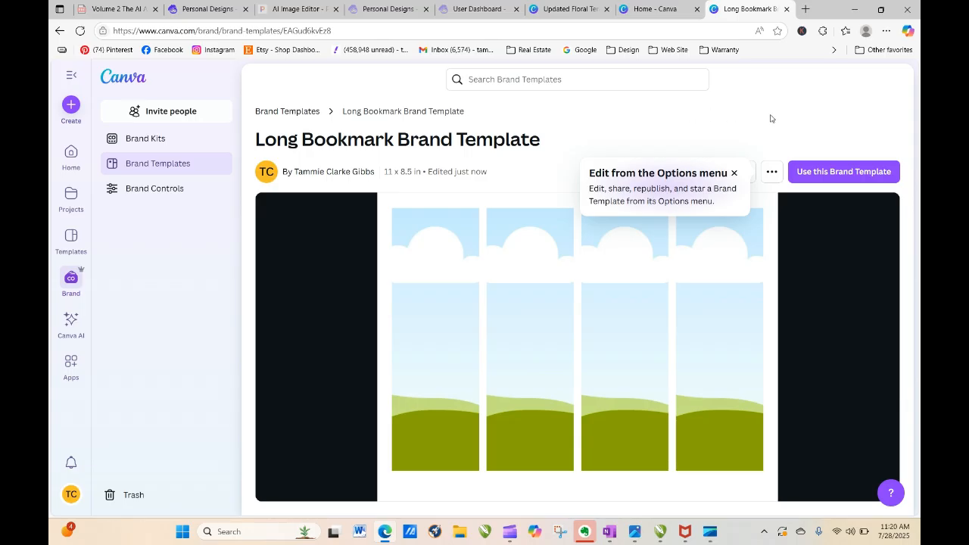
# Create a new design from the published brand template and rename it "Artistic Church Bookmarks"
pyautogui.click(805, 171)
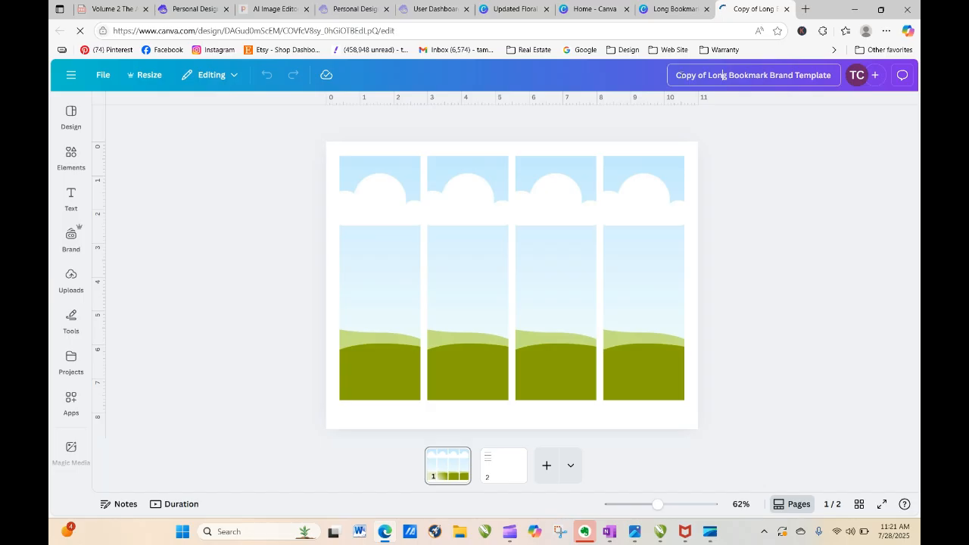
pyautogui.click(723, 75)
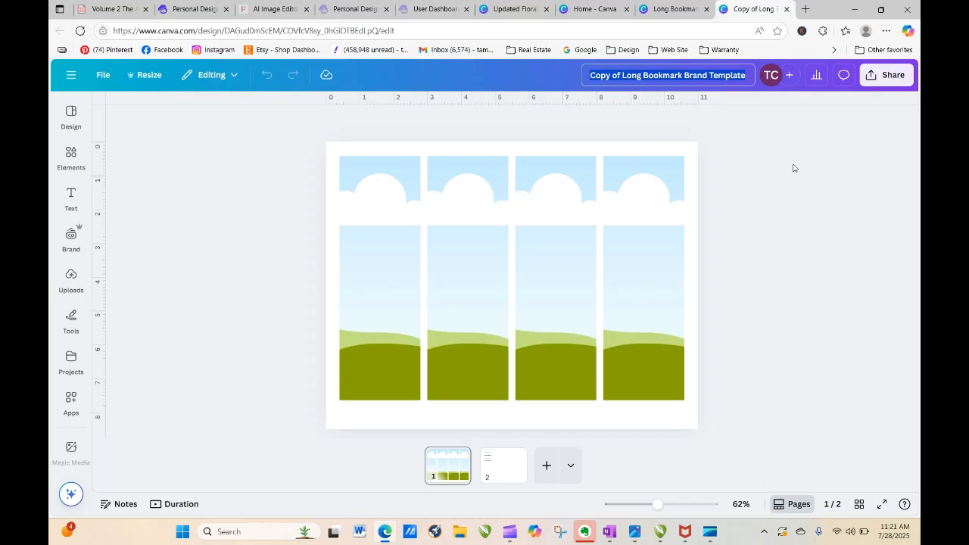
pyautogui.write('ARtist')
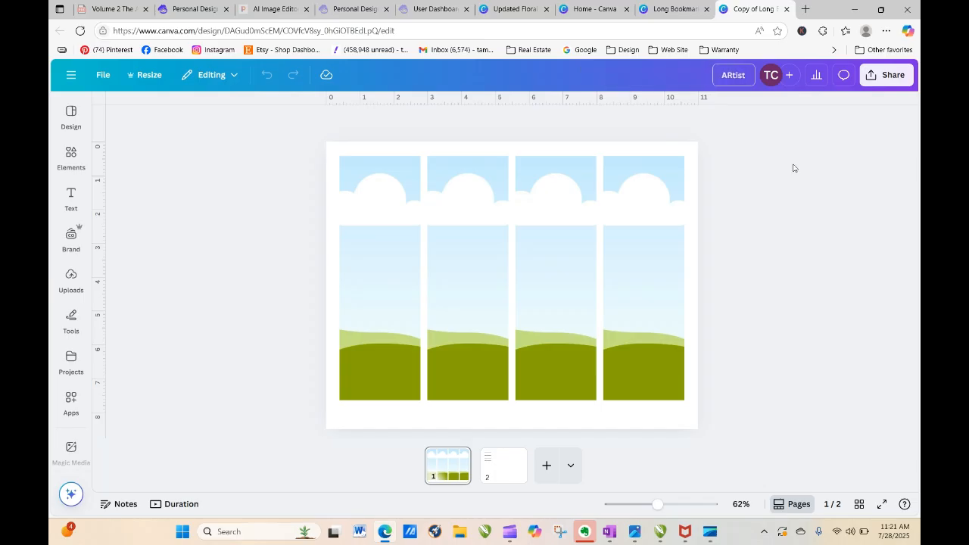
pyautogui.press('BackSpace')
pyautogui.press('BackSpace')
pyautogui.write('rtistic Church Bookmarkr')
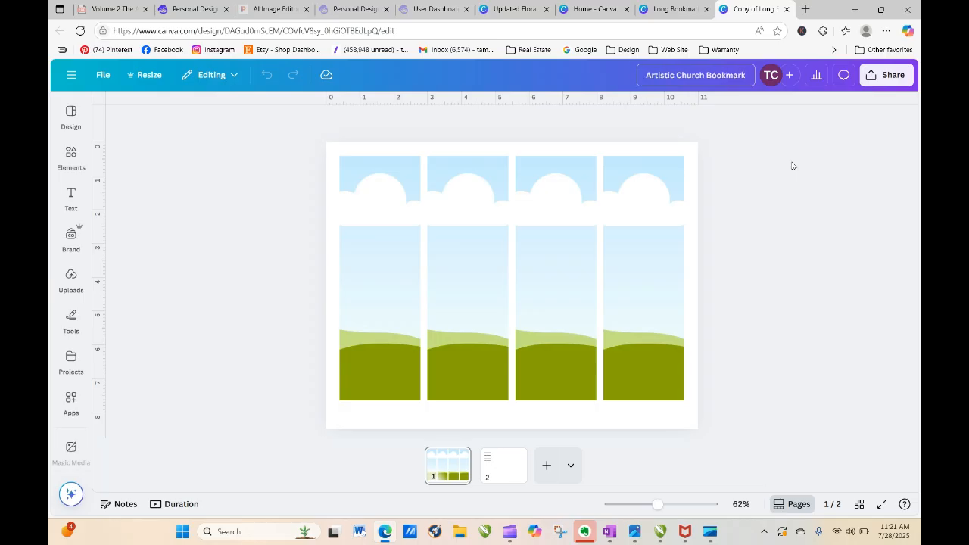
pyautogui.write('s')
pyautogui.click(813, 213)
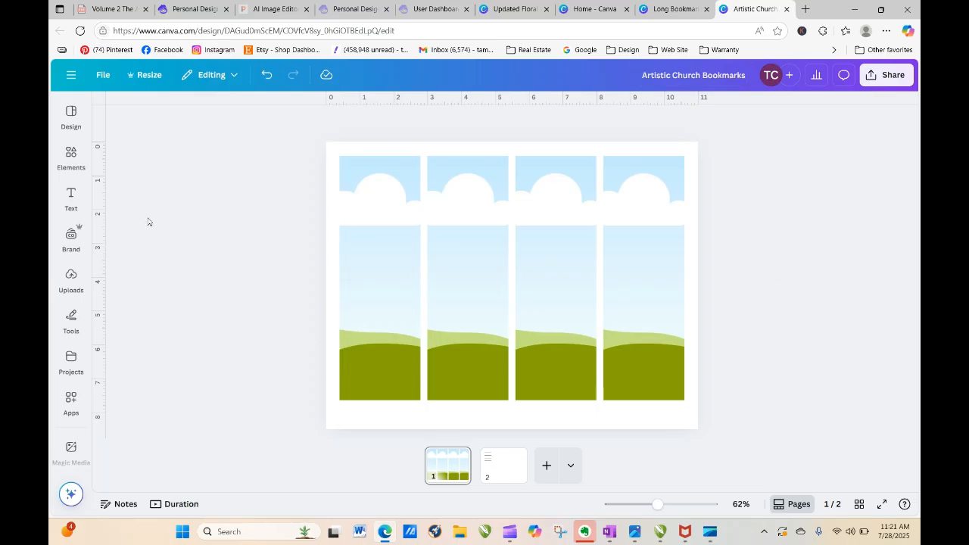
# Switch to Artistly's personal designs and download the four tall autumn church images in the visible row
pyautogui.click(188, 9)
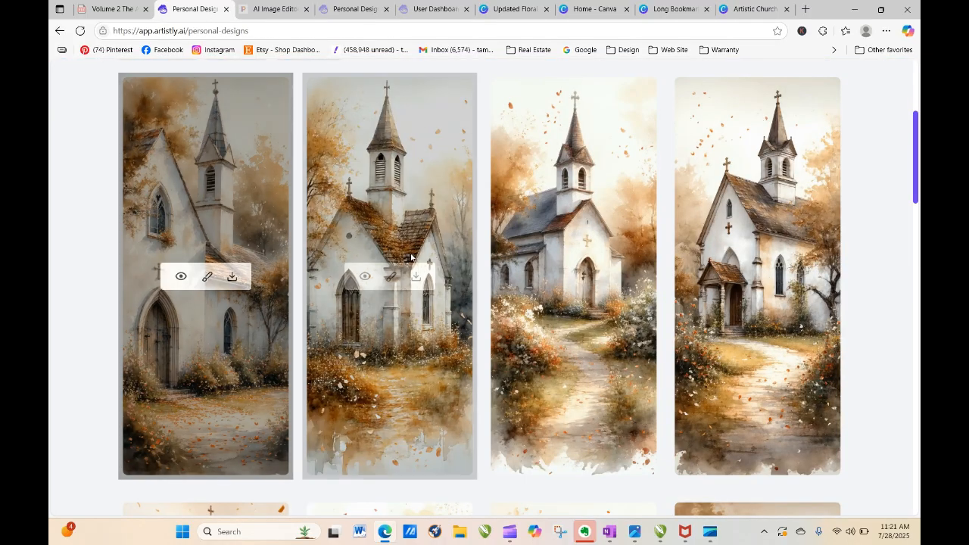
pyautogui.click(232, 278)
pyautogui.click(416, 278)
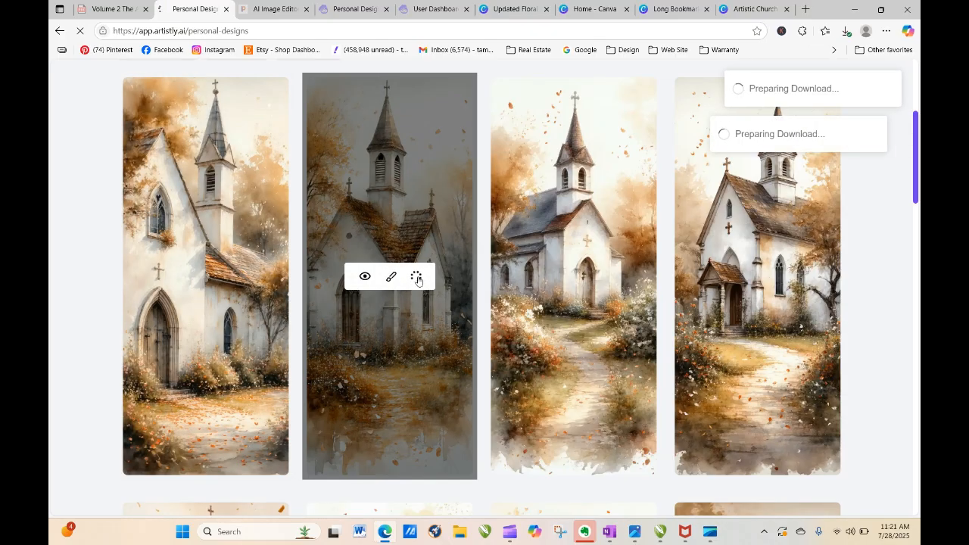
pyautogui.click(600, 277)
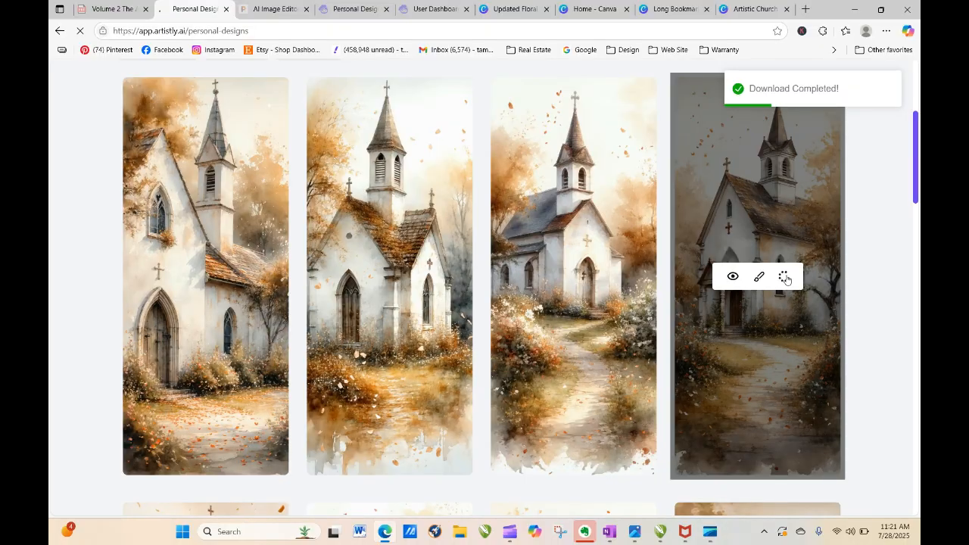
pyautogui.click(785, 277)
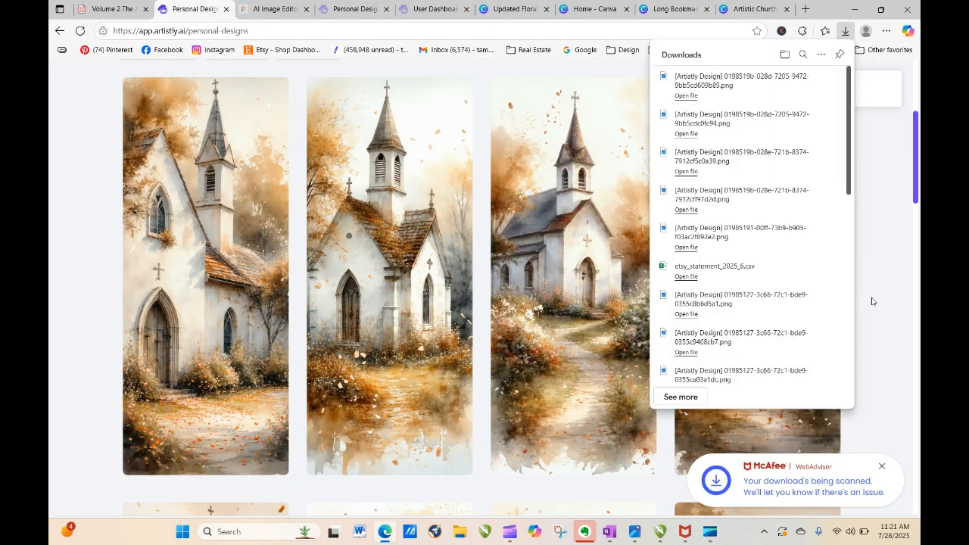
# Switch back to the Canva bookmark design and create a project folder named "Artistic Church Bookplates"
pyautogui.click(729, 11)
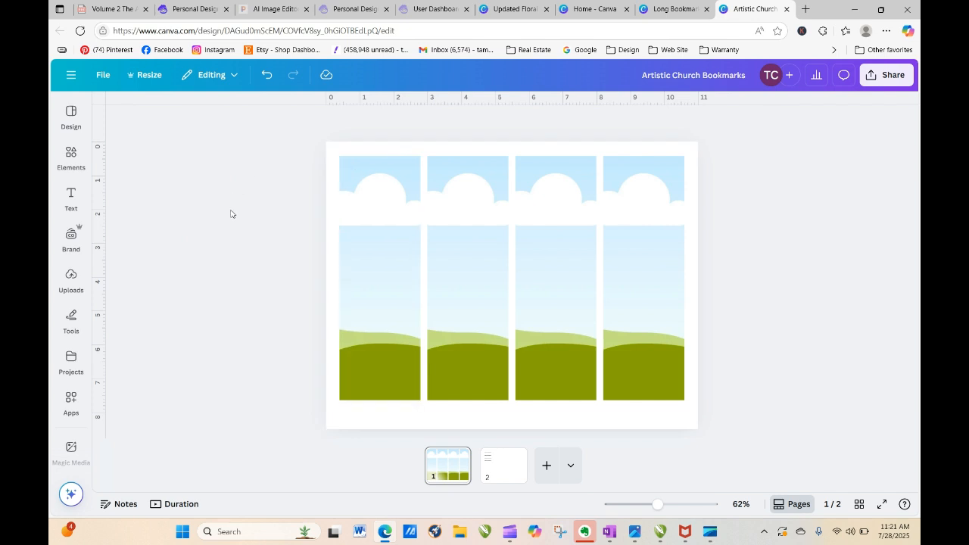
pyautogui.click(70, 278)
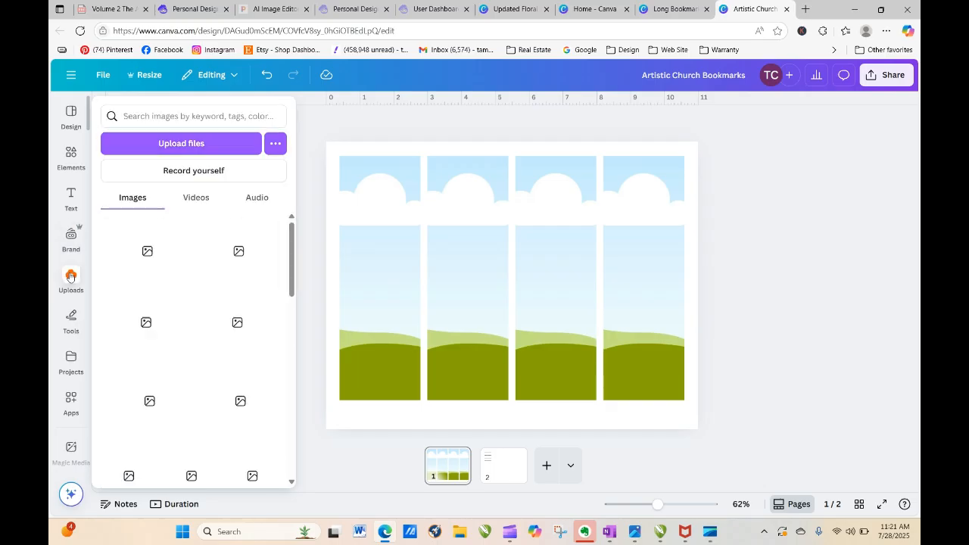
pyautogui.click(71, 277)
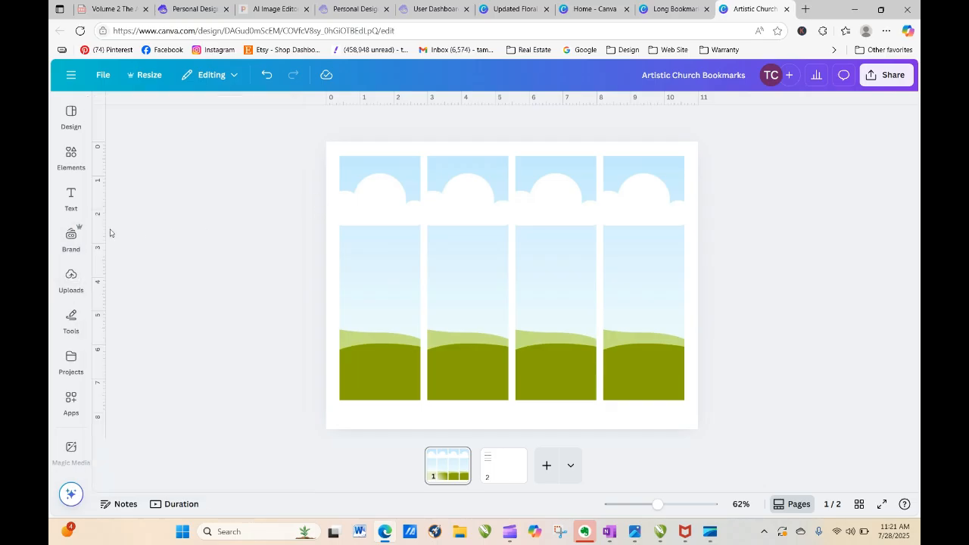
pyautogui.click(73, 360)
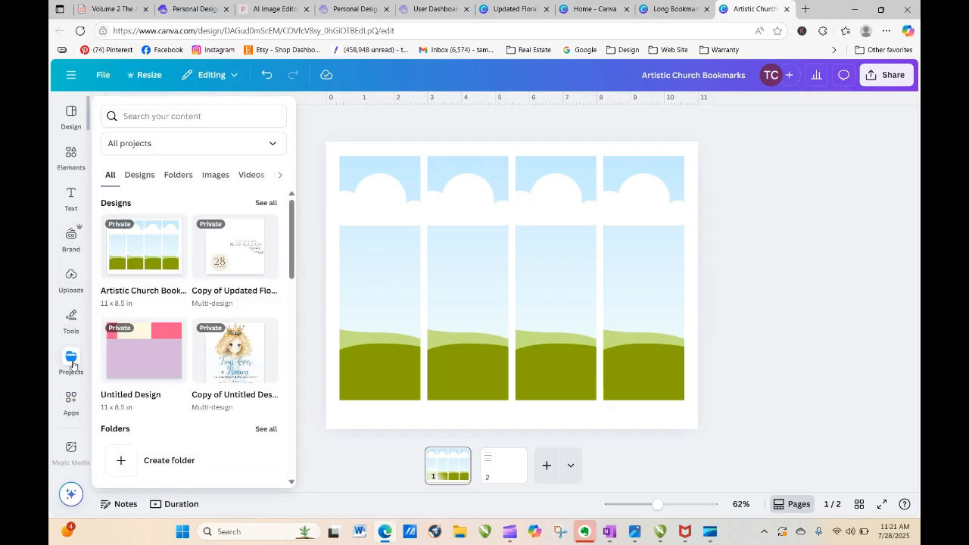
pyautogui.click(185, 170)
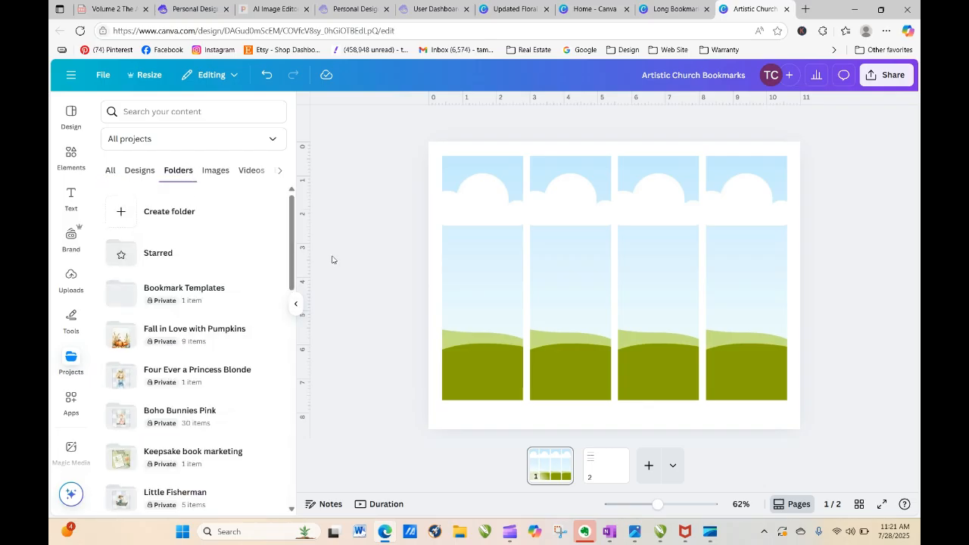
pyautogui.click(132, 215)
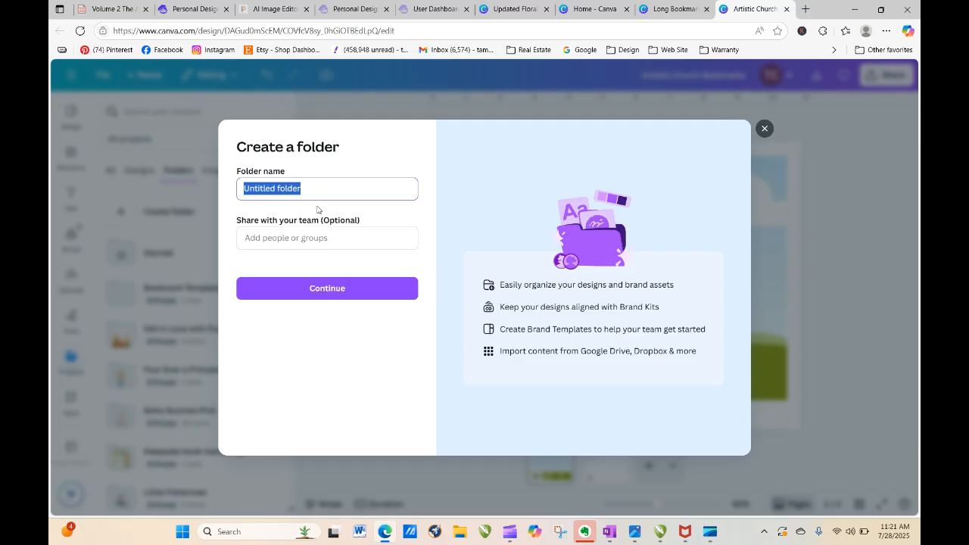
pyautogui.write('Artistic Church Bookplates')
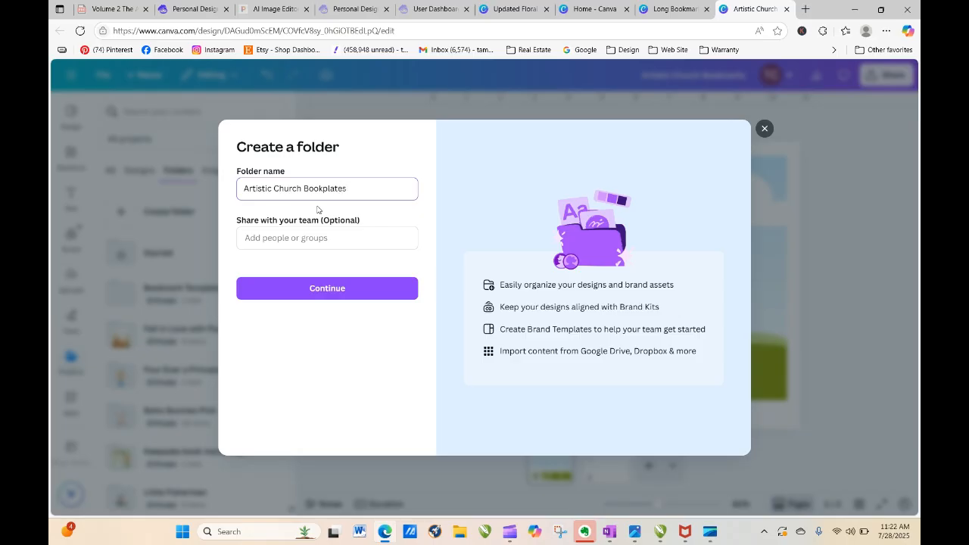
pyautogui.click(337, 290)
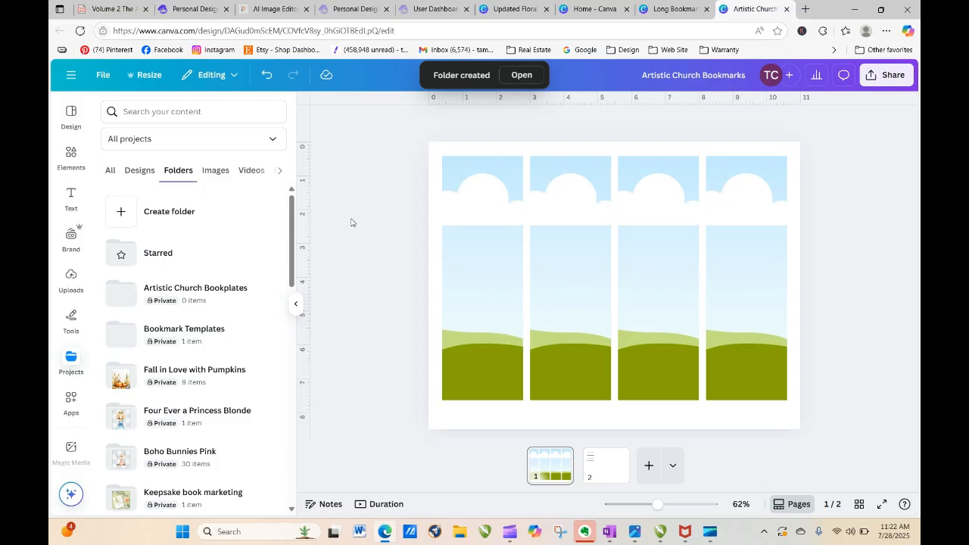
# Upload the four downloaded tall church images from Downloads into the "Artistic Church Bookplates" folder
pyautogui.click(190, 290)
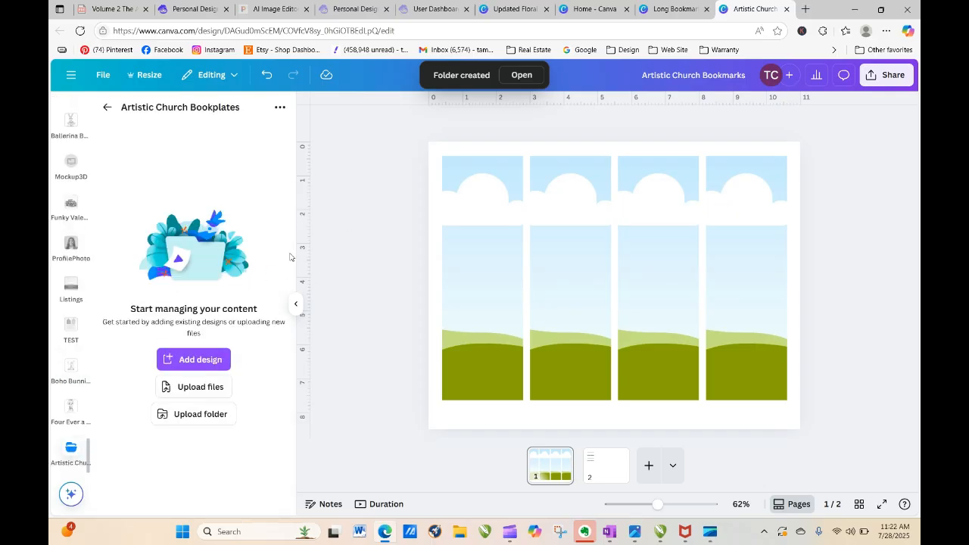
pyautogui.click(193, 388)
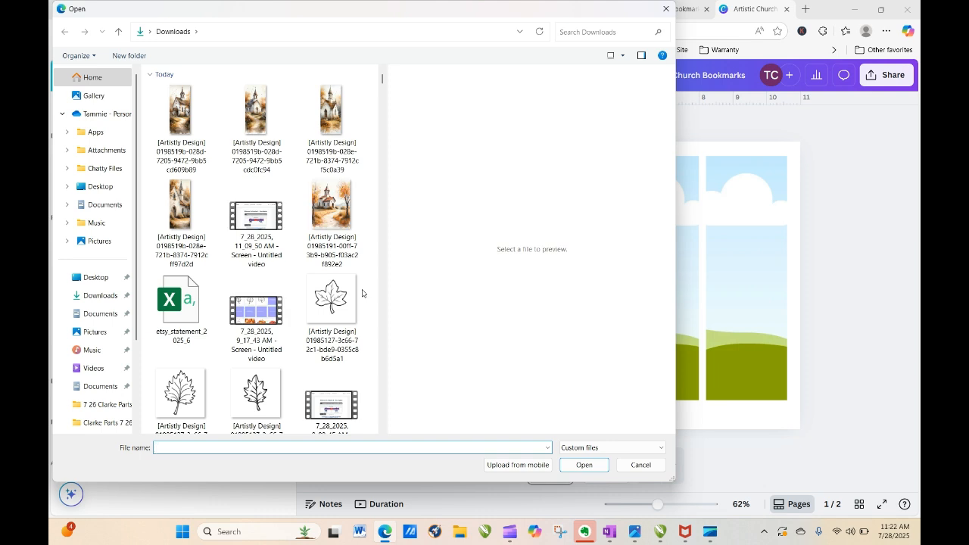
pyautogui.click(182, 122)
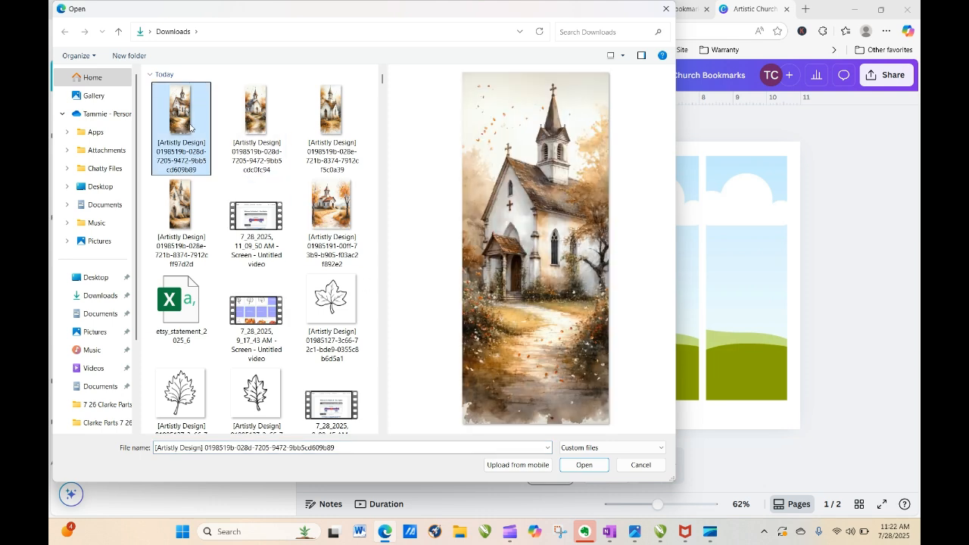
pyautogui.keyDown('ctrl'); pyautogui.click(253, 125); pyautogui.keyUp('ctrl')
pyautogui.keyDown('ctrl'); pyautogui.click(334, 117); pyautogui.keyUp('ctrl')
pyautogui.keyDown('ctrl'); pyautogui.click(181, 215); pyautogui.keyUp('ctrl')
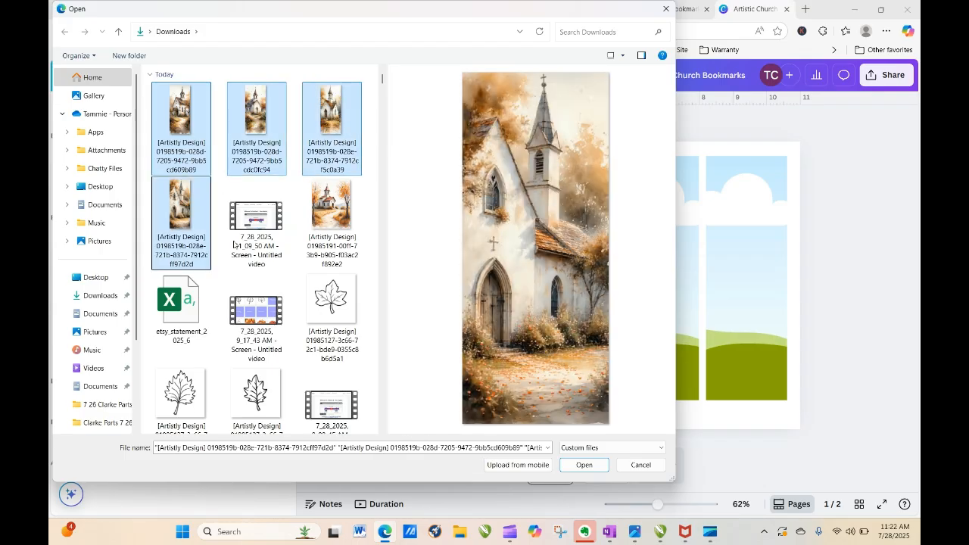
pyautogui.click(584, 465)
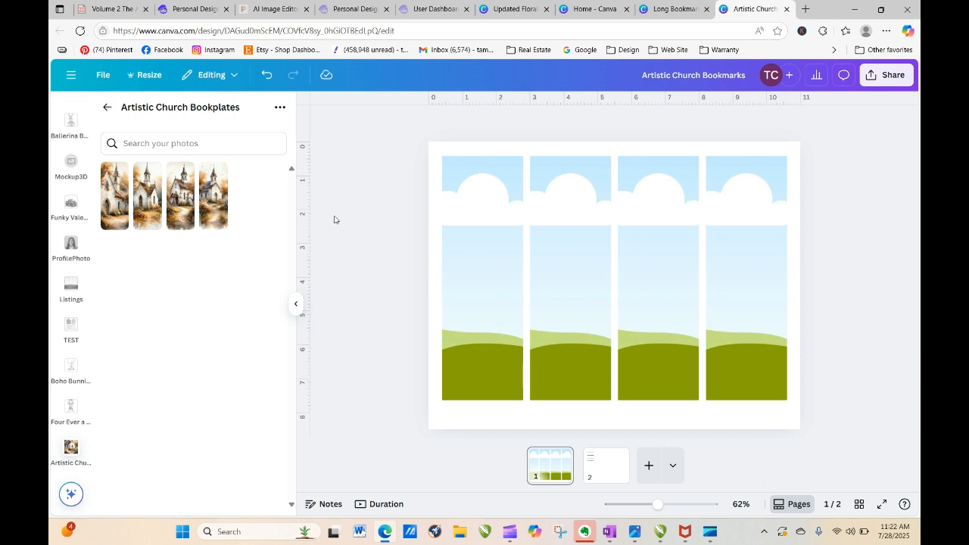
# Fill the first bookmark frame with the first church image and shift the image slightly rightward within its crop
pyautogui.moveTo(114, 209); pyautogui.dragTo(455, 230)
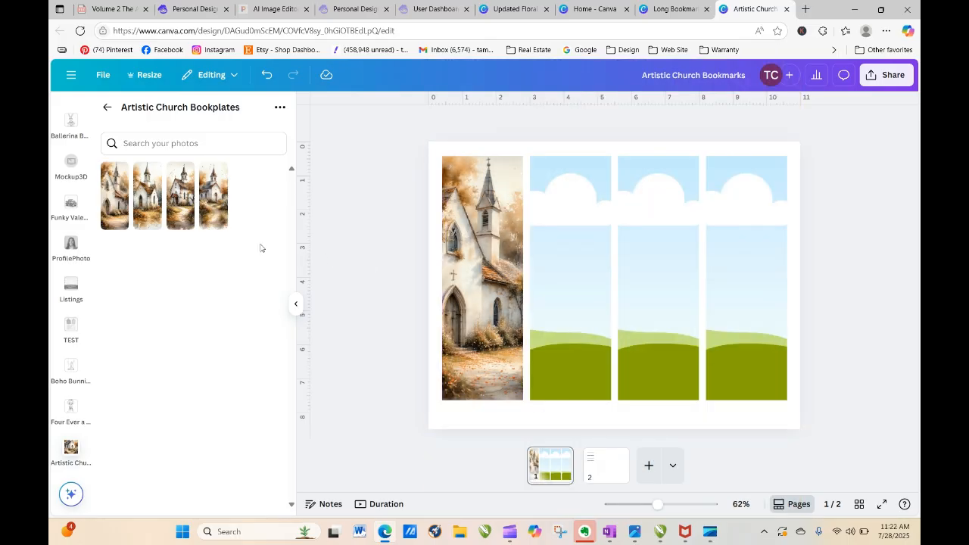
pyautogui.doubleClick(468, 241)
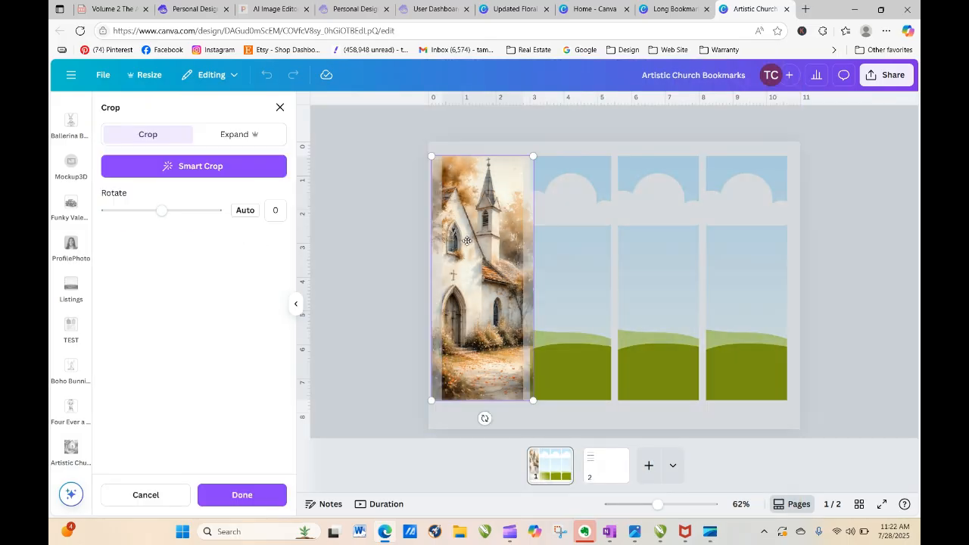
pyautogui.moveTo(468, 241); pyautogui.dragTo(488, 244)
pyautogui.click(386, 234)
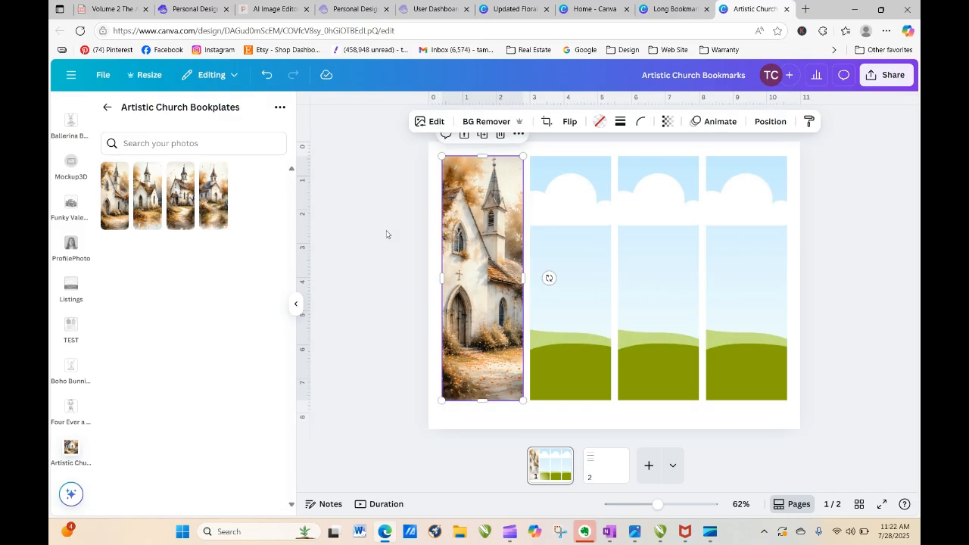
# Fill the second, third and fourth bookmark frames with the remaining three church images in folder order
pyautogui.moveTo(145, 205); pyautogui.dragTo(555, 242)
pyautogui.moveTo(182, 196); pyautogui.dragTo(635, 262)
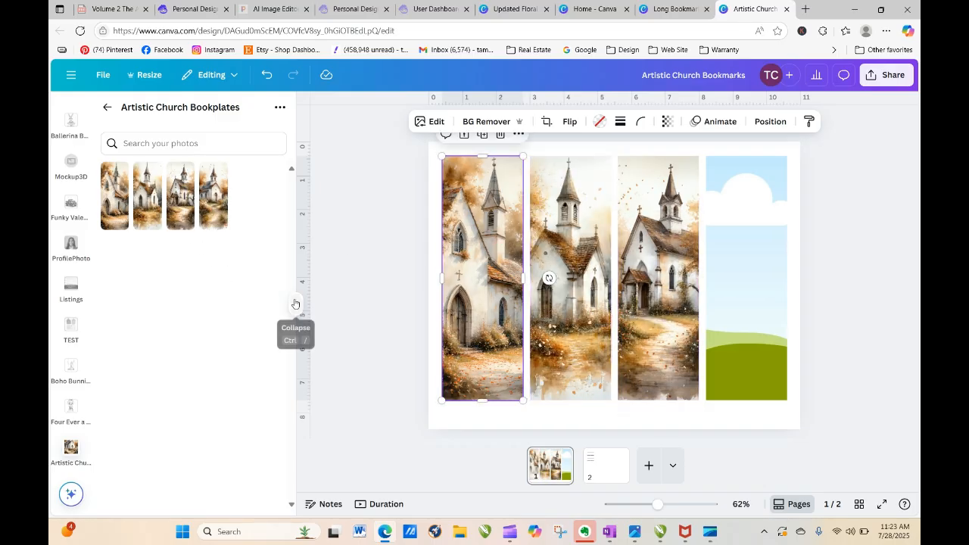
pyautogui.moveTo(215, 203); pyautogui.dragTo(897, 356)
pyautogui.moveTo(215, 198); pyautogui.dragTo(767, 230)
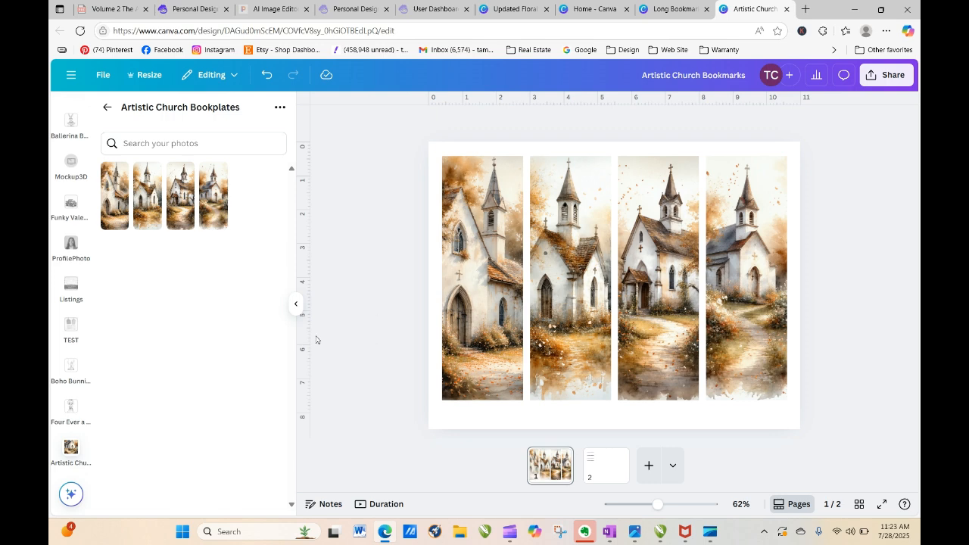
# Add a square shape and fill it with the pale off-white photo color taken from the second church image
pyautogui.click(108, 110)
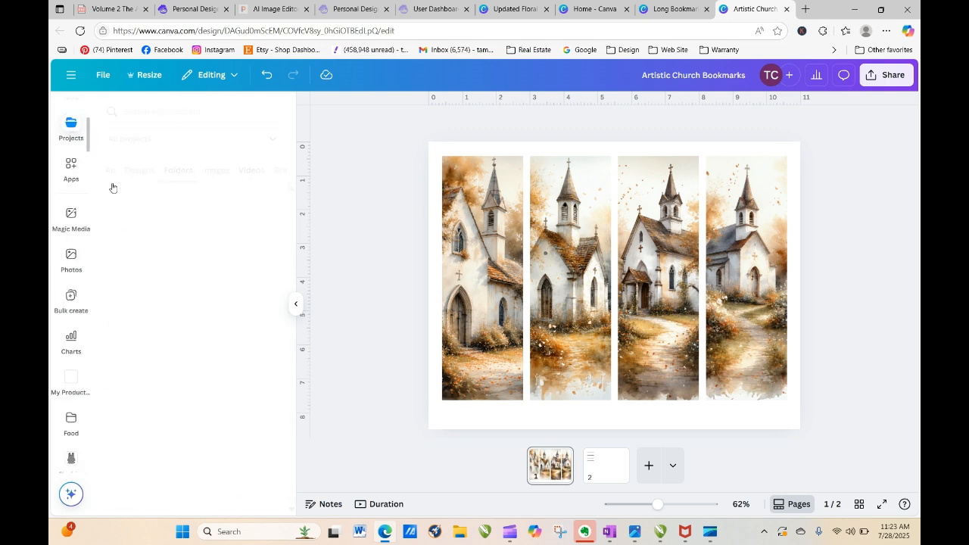
pyautogui.scroll(2, 72, 189)
pyautogui.click(71, 194)
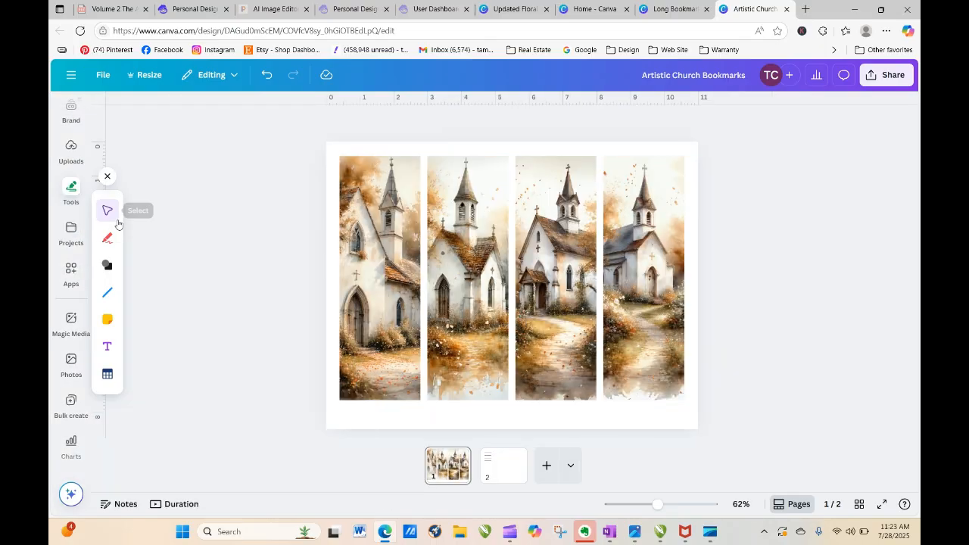
pyautogui.click(107, 269)
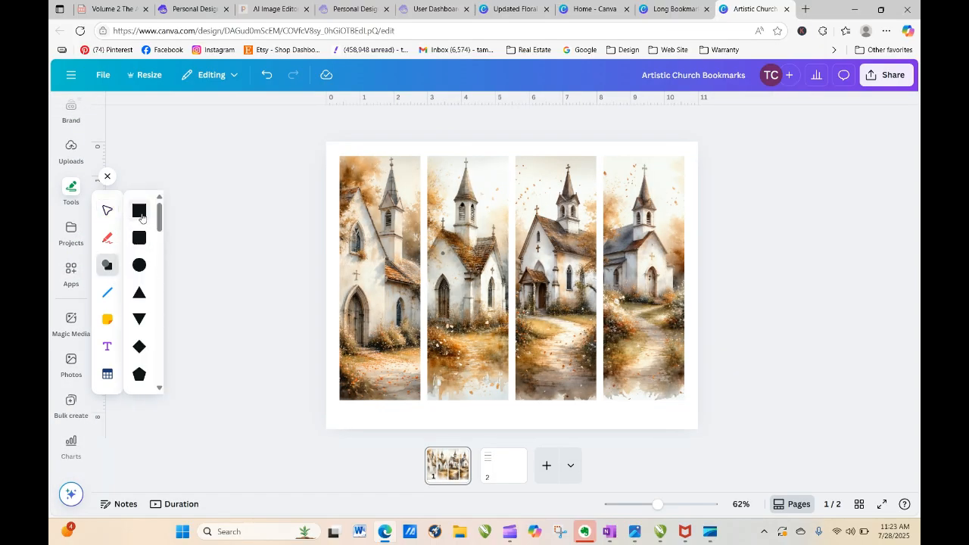
pyautogui.click(141, 216)
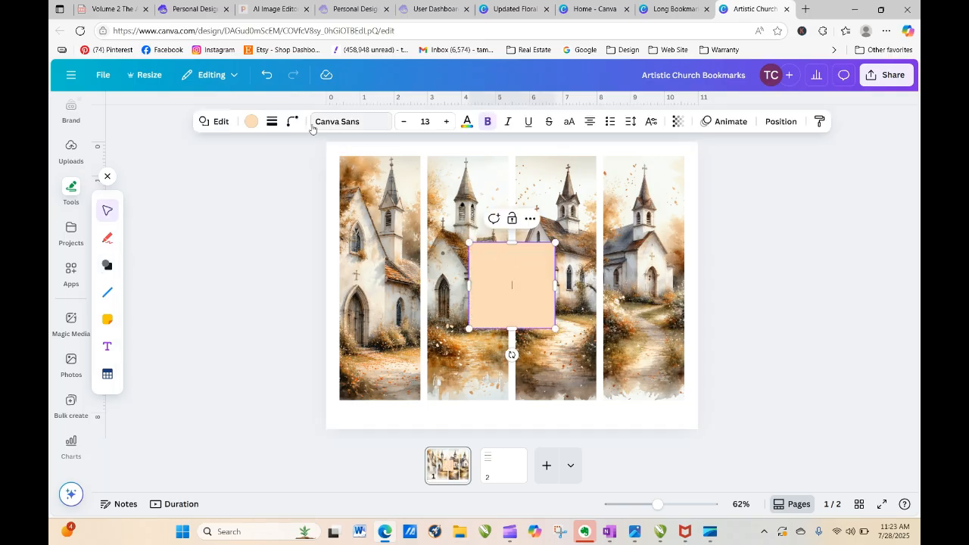
pyautogui.click(250, 122)
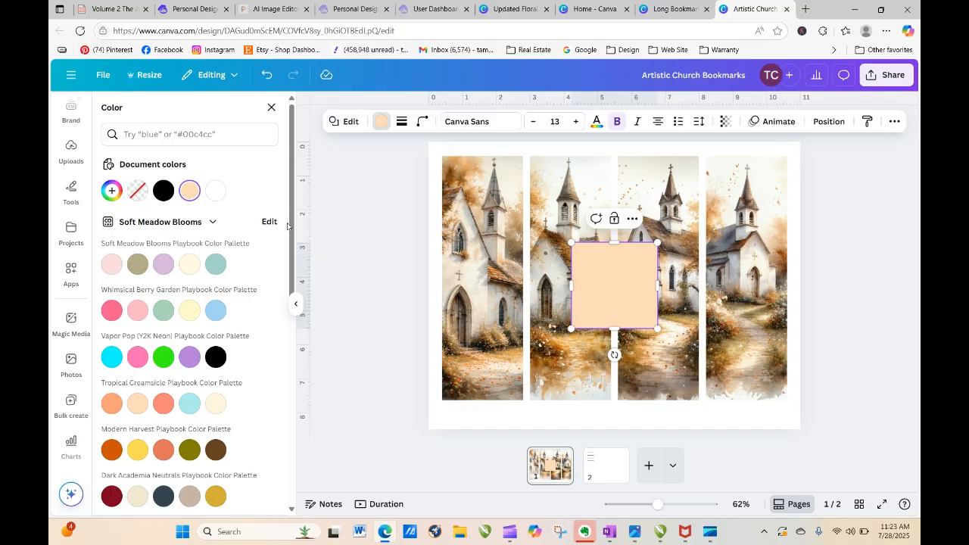
pyautogui.scroll(-5, 137, 220)
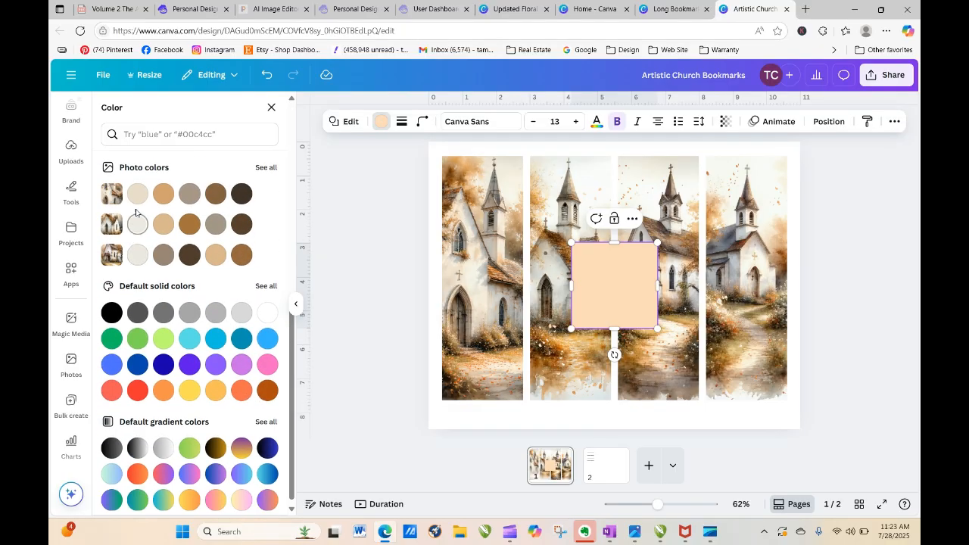
pyautogui.click(137, 224)
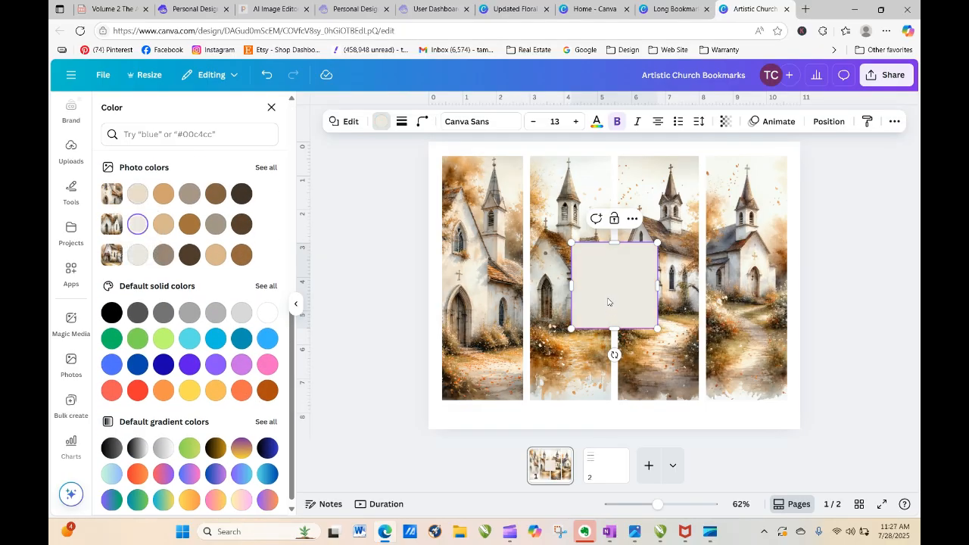
# Shrink the off-white square to a rectangle about 1.9 by 1 inches and place it near the bottom of the first bookmark
pyautogui.moveTo(608, 303); pyautogui.dragTo(486, 373)
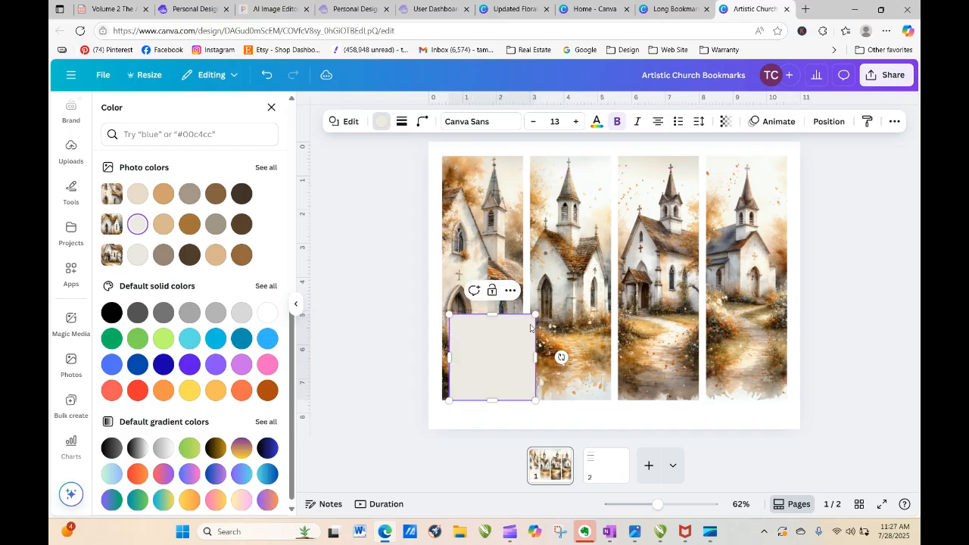
pyautogui.moveTo(536, 314); pyautogui.dragTo(513, 367)
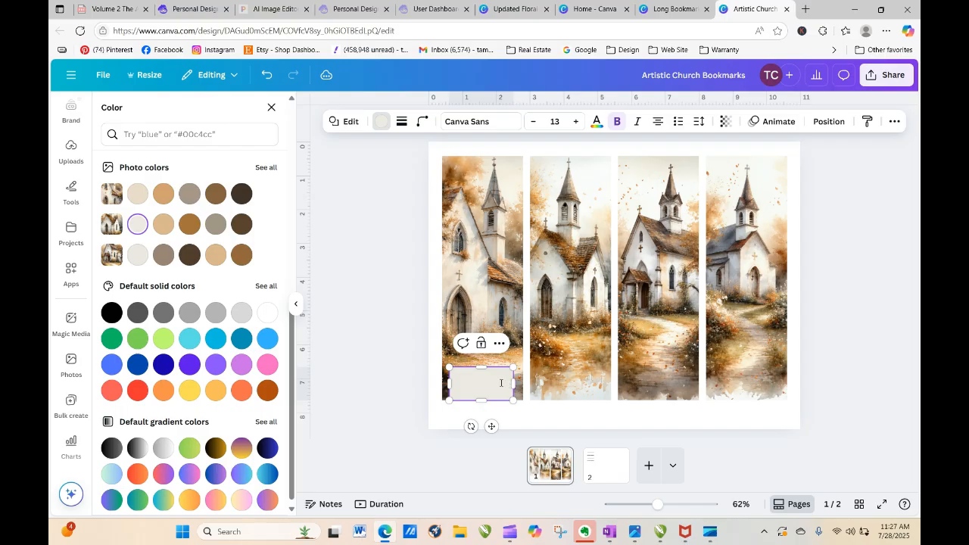
pyautogui.click(454, 385)
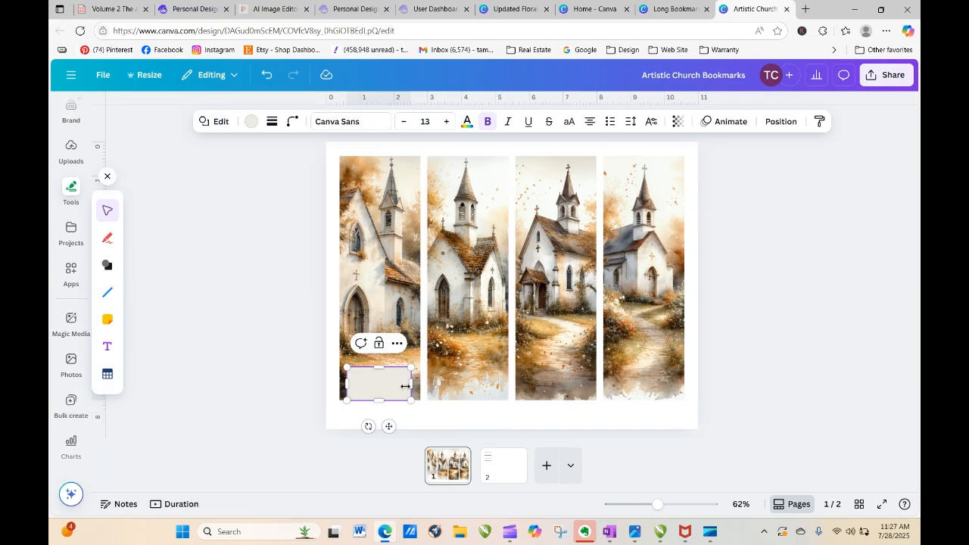
pyautogui.click(282, 384)
pyautogui.moveTo(368, 385); pyautogui.dragTo(367, 367)
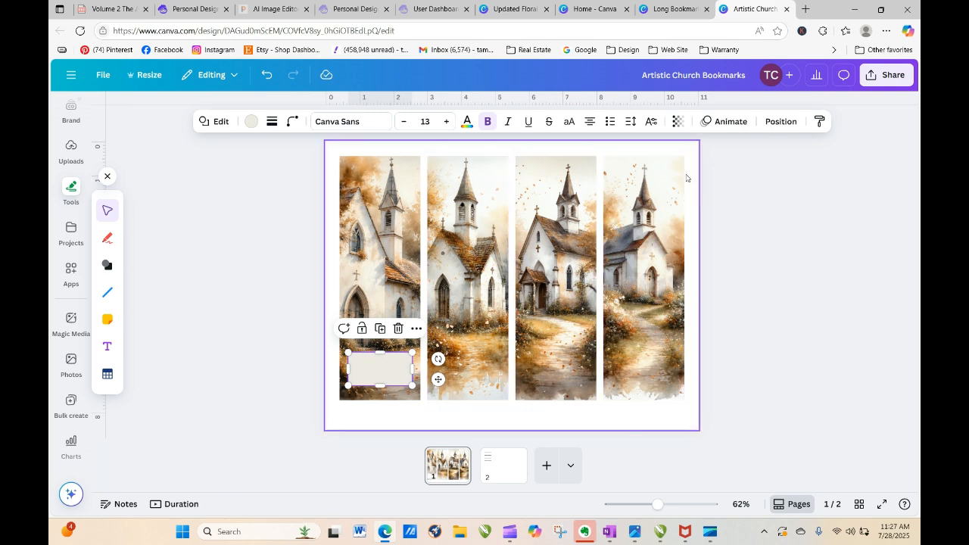
# Lower the rectangle's opacity so that the first church image shows through it
pyautogui.click(678, 121)
pyautogui.moveTo(706, 169); pyautogui.dragTo(675, 183)
pyautogui.click(742, 276)
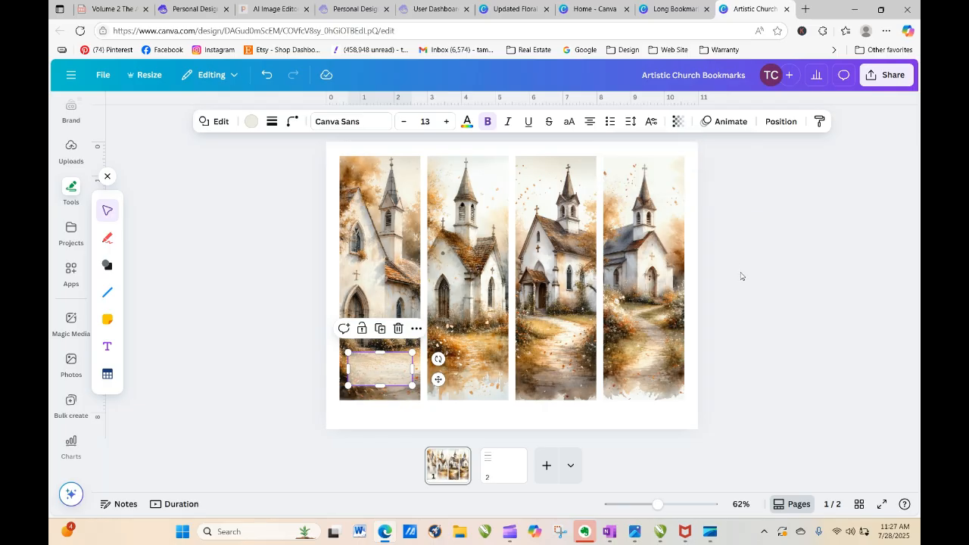
pyautogui.click(296, 343)
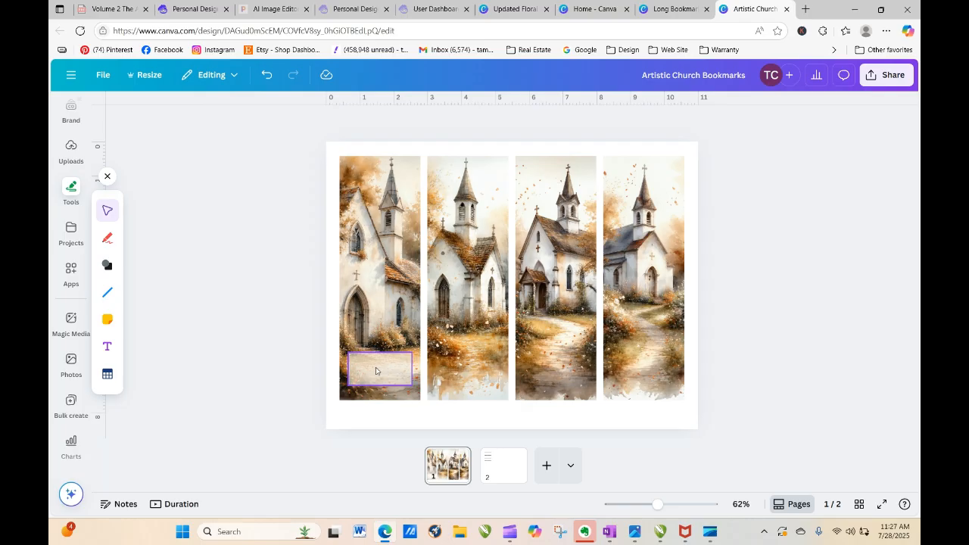
# Enlarge the translucent rectangle to about 2.1 by 1.25 inches, nearly filling the first bookmark's width
pyautogui.click(376, 371)
pyautogui.moveTo(347, 353); pyautogui.dragTo(345, 349)
pyautogui.moveTo(378, 385); pyautogui.dragTo(416, 371)
pyautogui.click(292, 360)
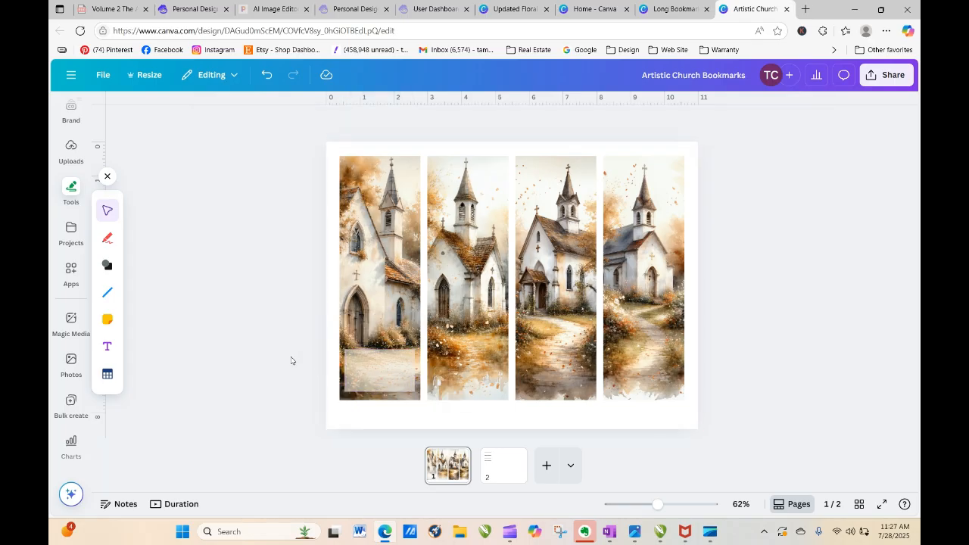
# Duplicate the translucent rectangle onto the second, third and fourth bookmarks at the same height
pyautogui.click(404, 371)
pyautogui.moveTo(388, 375); pyautogui.dragTo(472, 366)
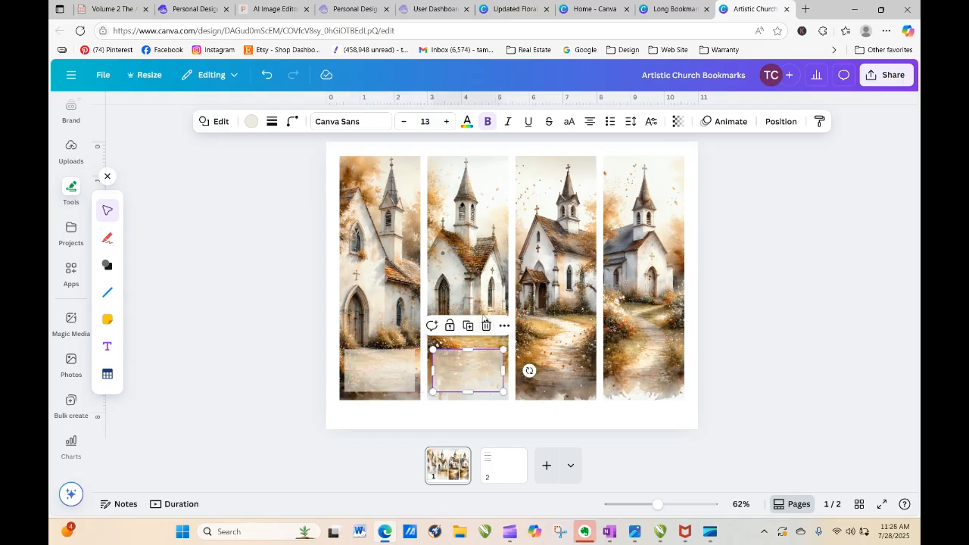
pyautogui.click(469, 326)
pyautogui.click(557, 325)
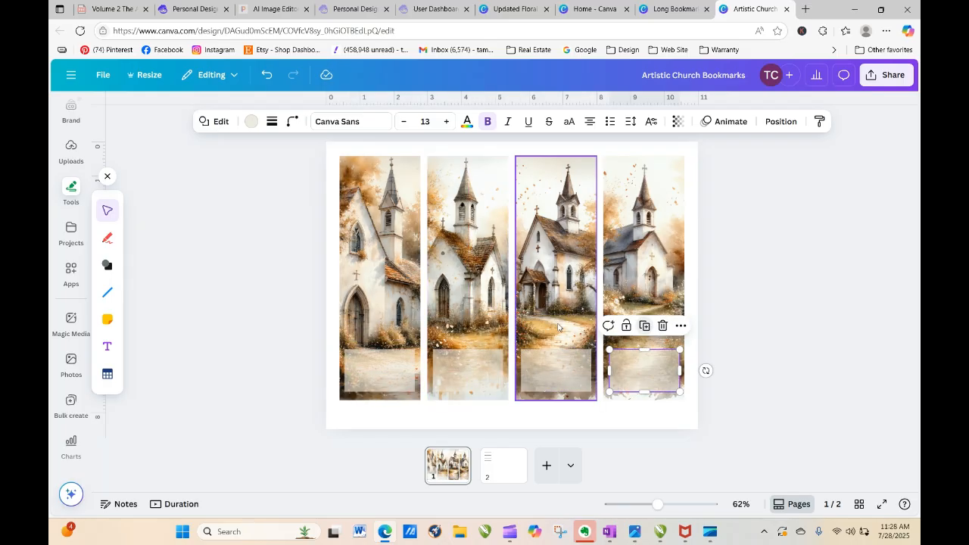
pyautogui.click(210, 256)
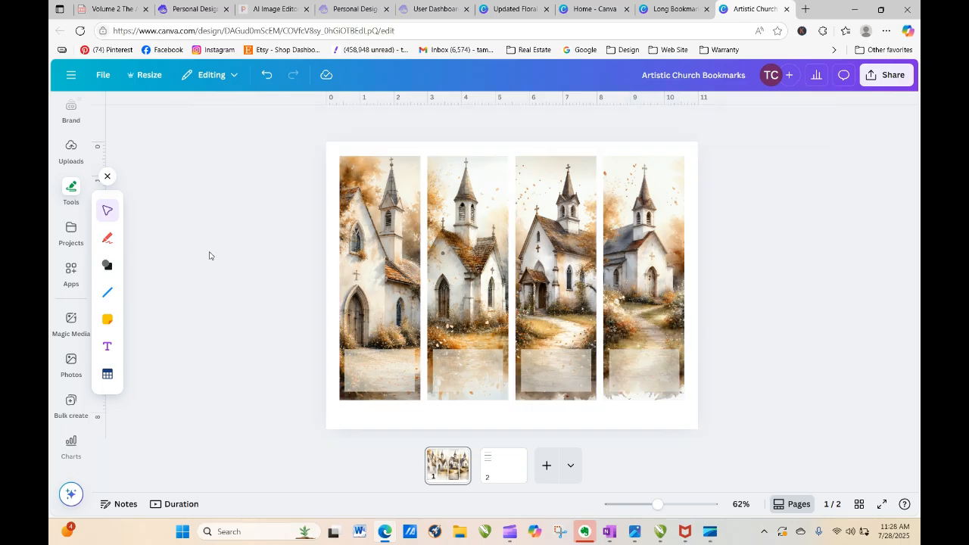
# On page 2, start a bulk create and connect the "ENCOURAGEMENT BIBLE VERSES" sheet with data range A1:C2
pyautogui.click(497, 468)
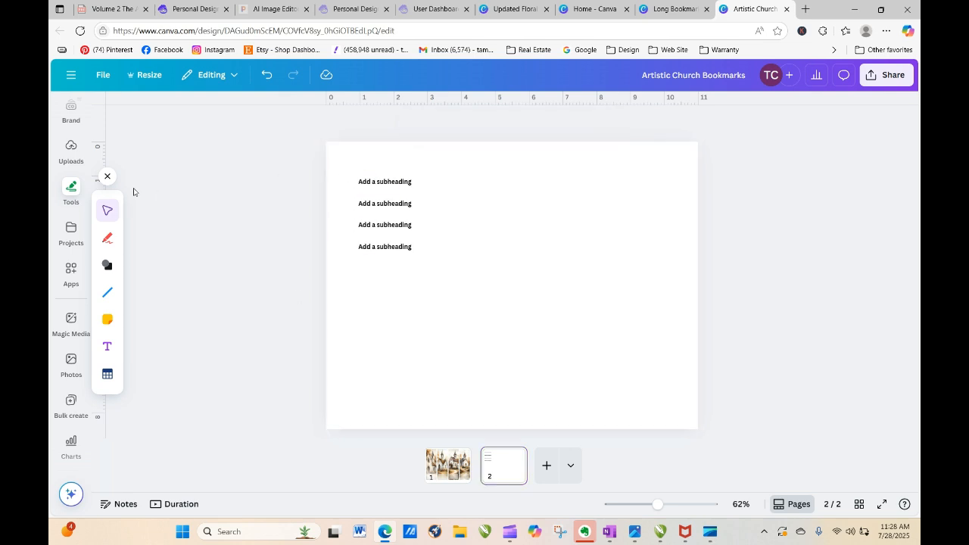
pyautogui.click(107, 177)
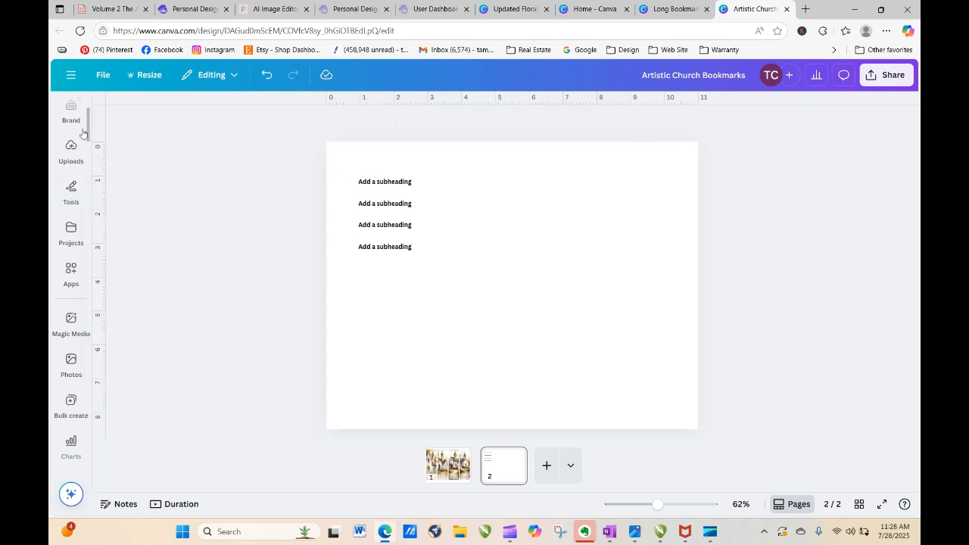
pyautogui.click(68, 401)
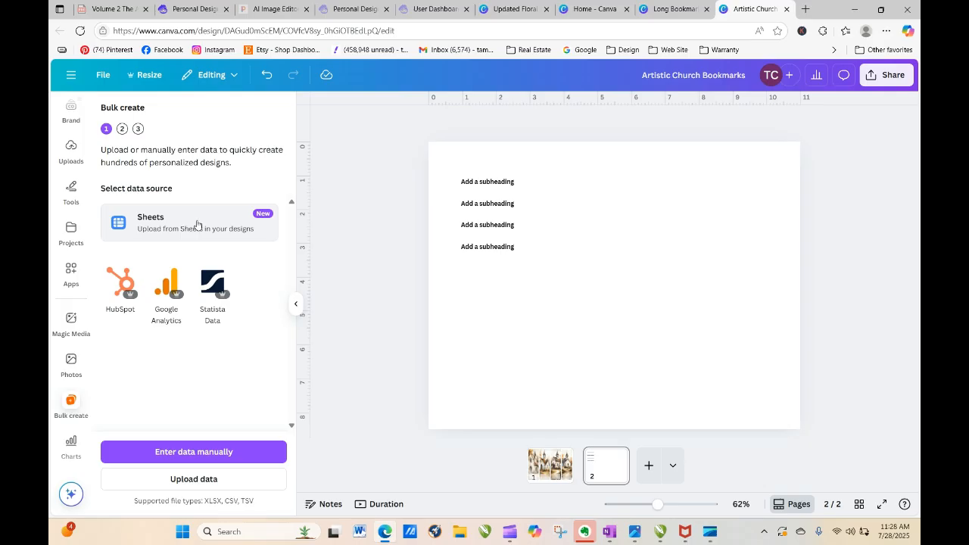
pyautogui.click(197, 225)
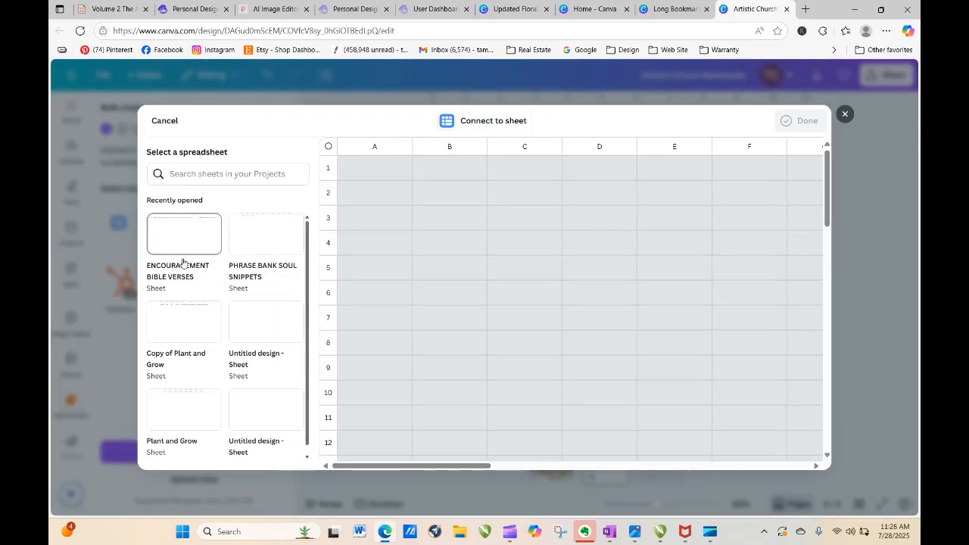
pyautogui.click(184, 242)
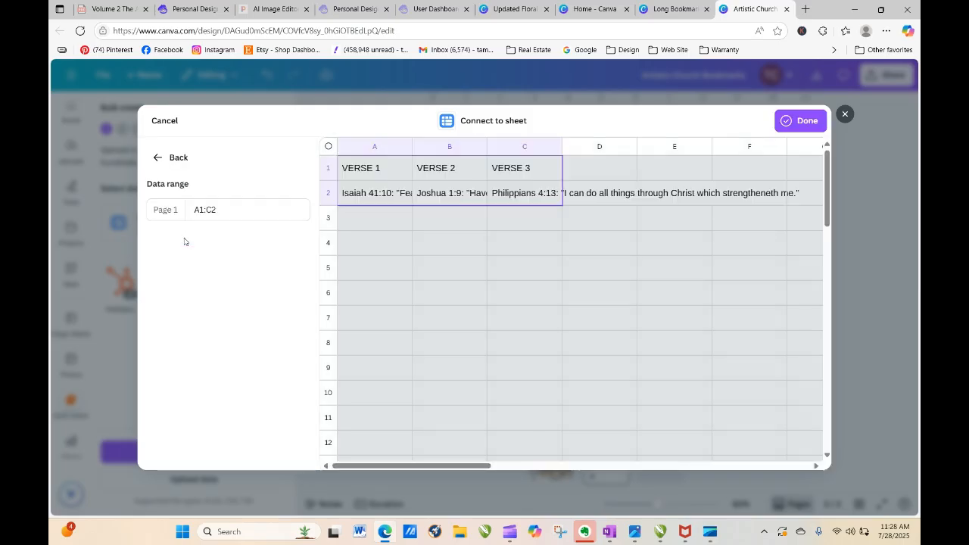
pyautogui.click(787, 124)
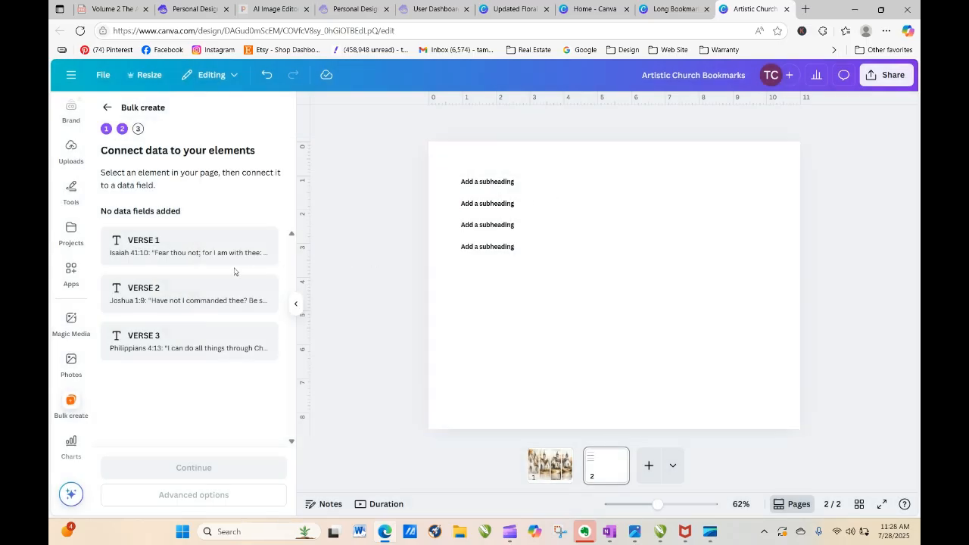
# Connect the first three subheadings on page 2 to the VERSE 1, VERSE 2 and VERSE 3 data fields in order
pyautogui.click(504, 185)
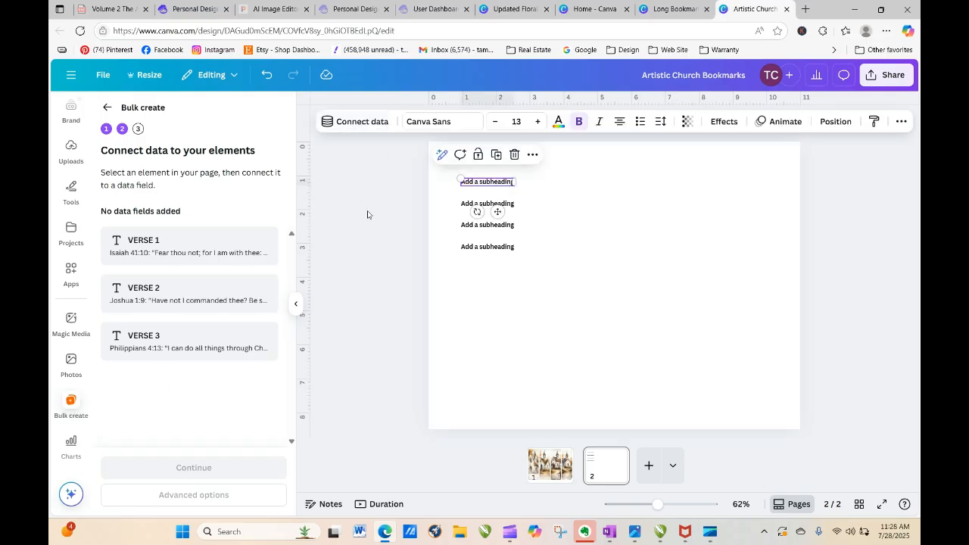
pyautogui.click(362, 123)
pyautogui.click(303, 209)
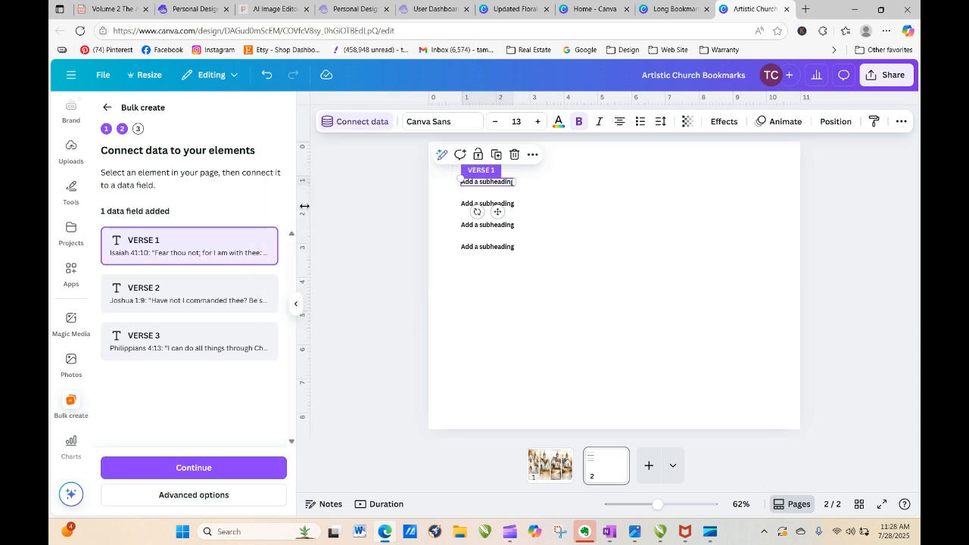
pyautogui.moveTo(476, 182); pyautogui.dragTo(476, 204)
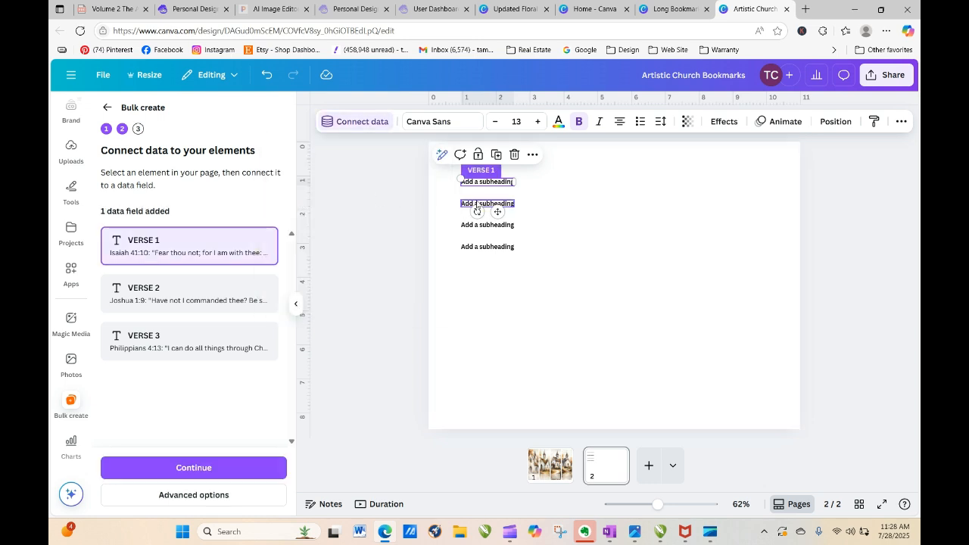
pyautogui.click(359, 126)
pyautogui.click(356, 232)
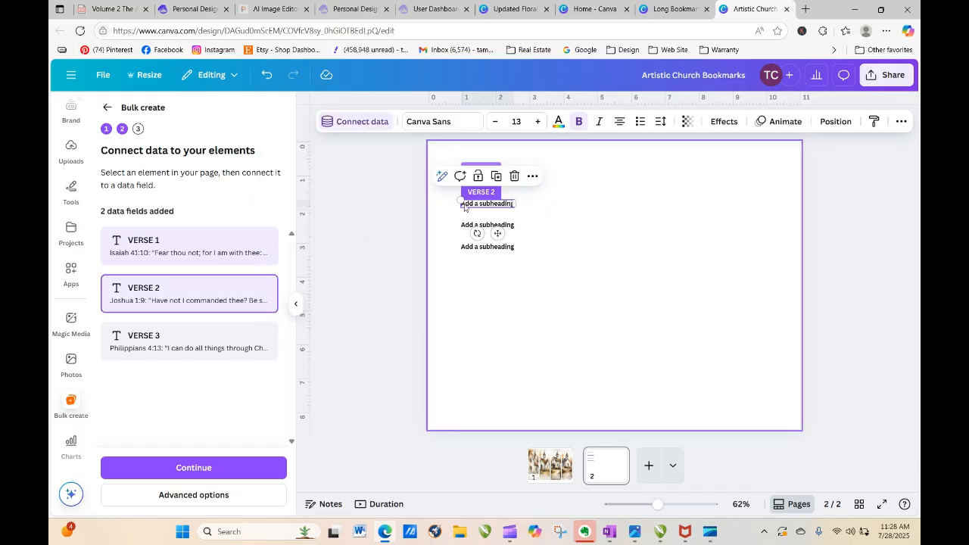
pyautogui.click(504, 225)
pyautogui.click(358, 122)
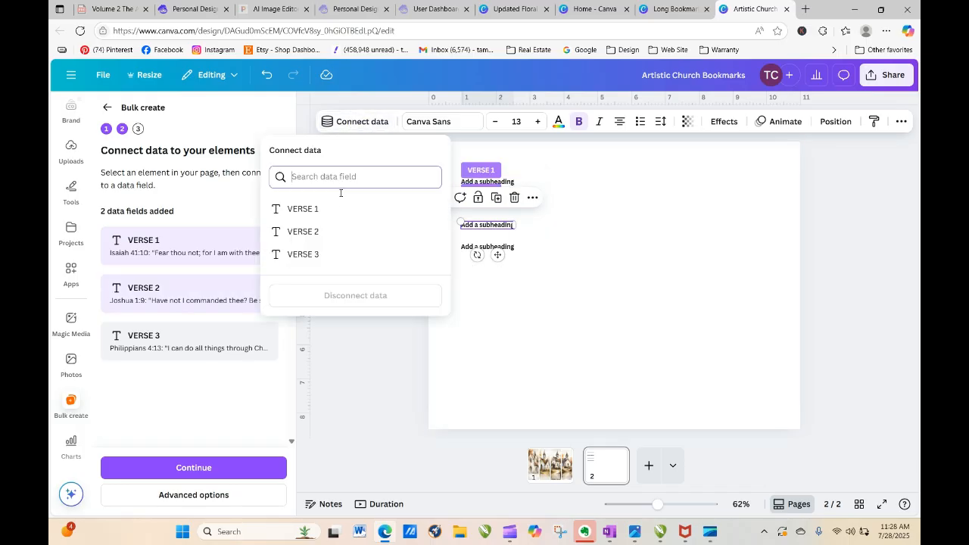
pyautogui.click(326, 253)
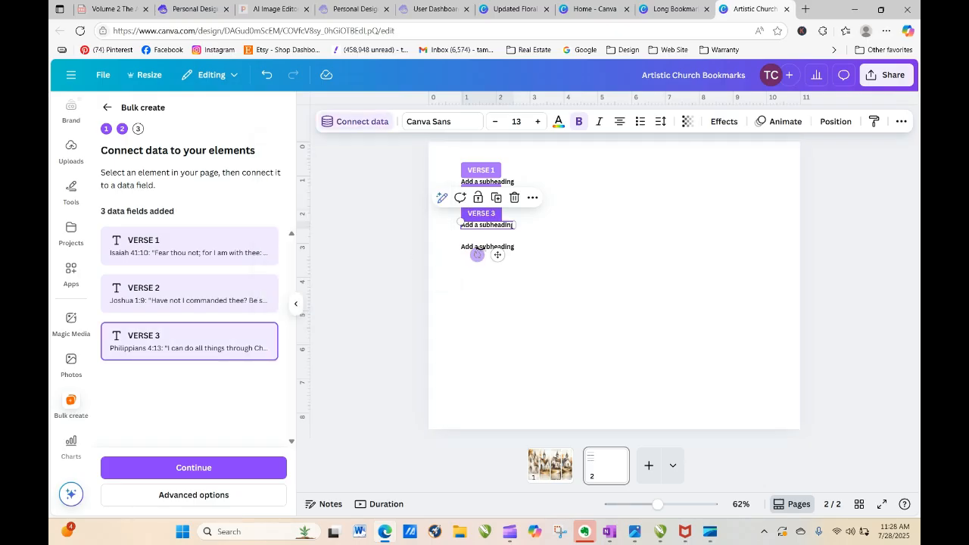
# Connect the fourth subheading on page 2 to the VERSE 1 data field
pyautogui.click(488, 249)
pyautogui.click(357, 121)
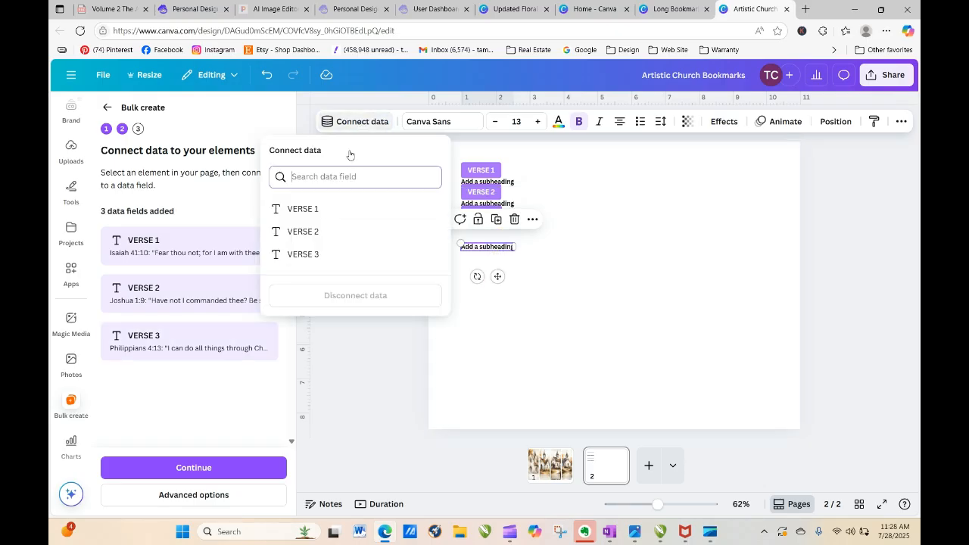
pyautogui.click(303, 209)
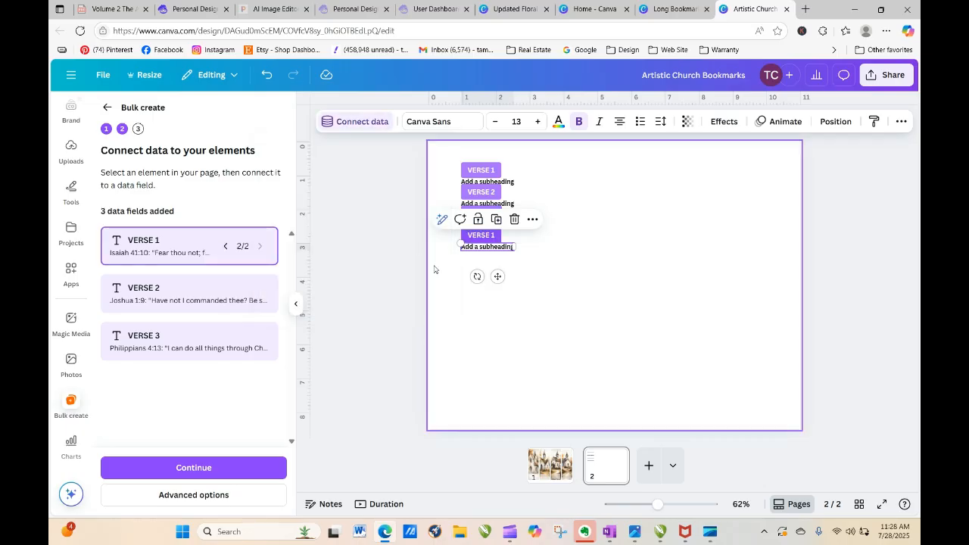
pyautogui.click(566, 289)
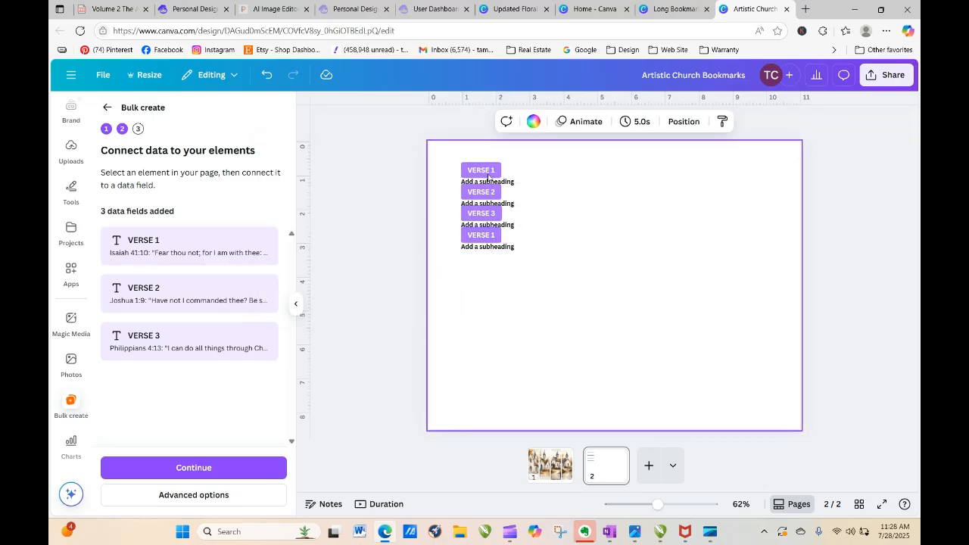
# Move the top VERSE 1 subheading from page 2 into the first bookmark's translucent box on page 1
pyautogui.moveTo(486, 173); pyautogui.dragTo(602, 187)
pyautogui.click(598, 223)
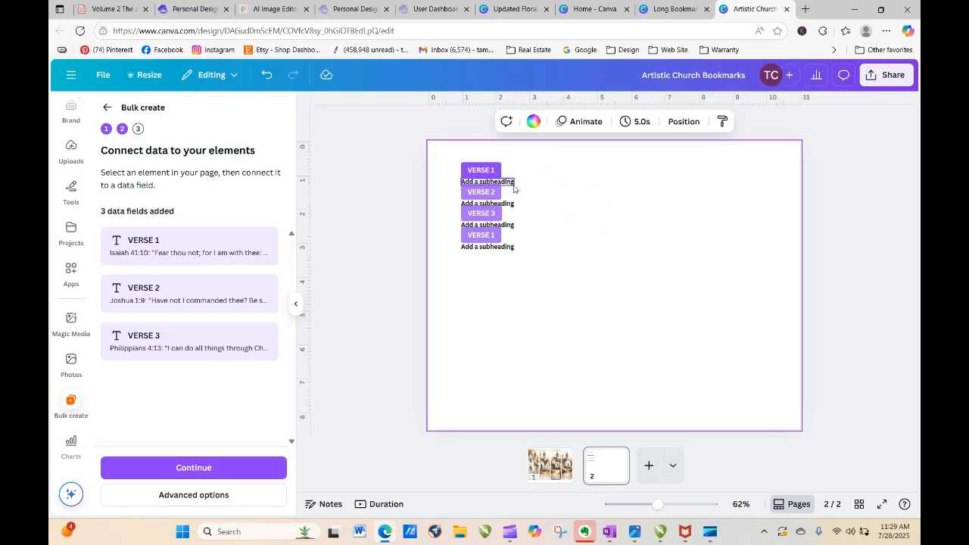
pyautogui.moveTo(515, 190); pyautogui.dragTo(505, 376)
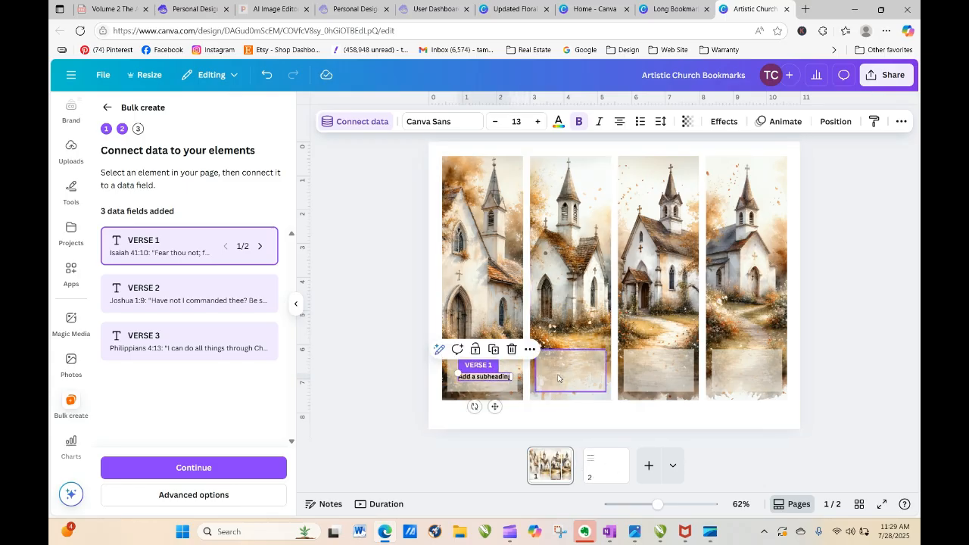
# Move the three remaining subheadings together from page 2 onto the second bookmark on page 1
pyautogui.click(606, 466)
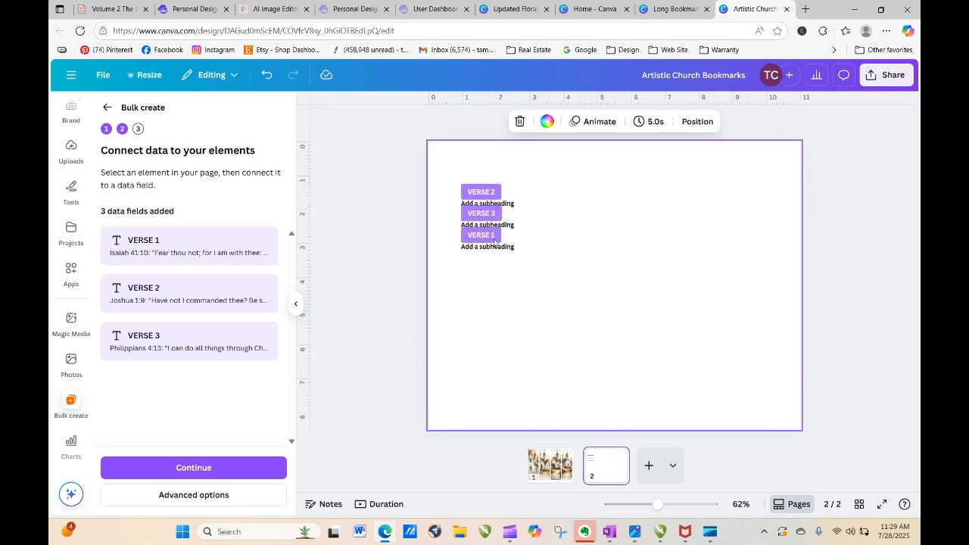
pyautogui.moveTo(437, 172); pyautogui.dragTo(550, 291)
pyautogui.moveTo(503, 225); pyautogui.dragTo(576, 186)
pyautogui.click(838, 240)
pyautogui.click(267, 75)
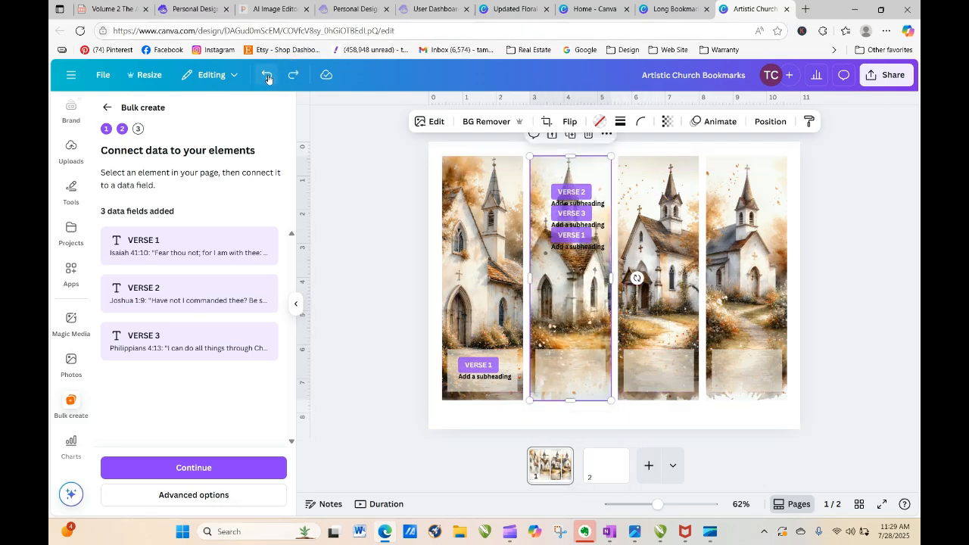
pyautogui.click(391, 202)
# Place the VERSE 2 subheading in the second bookmark's translucent box and the VERSE 3 subheading in the third's
pyautogui.click(559, 200)
pyautogui.moveTo(576, 199); pyautogui.dragTo(570, 377)
pyautogui.click(576, 221)
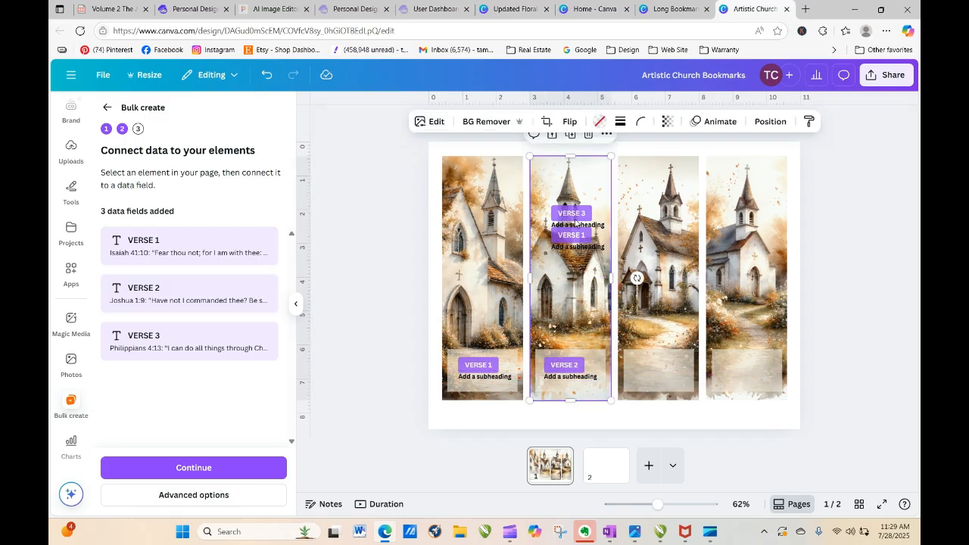
pyautogui.press('Escape')
pyautogui.click(574, 218)
pyautogui.click(576, 225)
pyautogui.moveTo(576, 227); pyautogui.dragTo(659, 379)
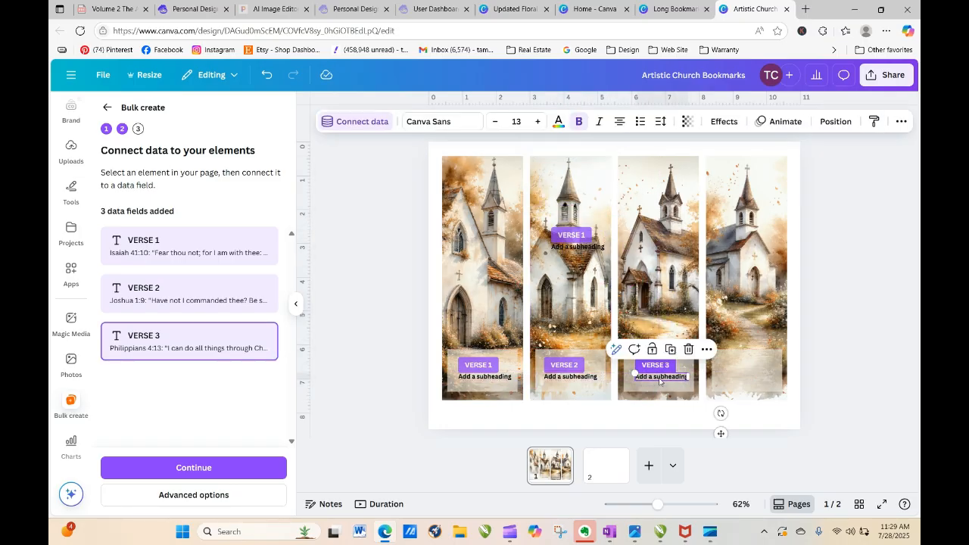
# Place the remaining VERSE 1 subheading in the fourth bookmark's translucent box, level with the other three
pyautogui.click(581, 248)
pyautogui.moveTo(579, 250); pyautogui.dragTo(750, 378)
pyautogui.click(827, 361)
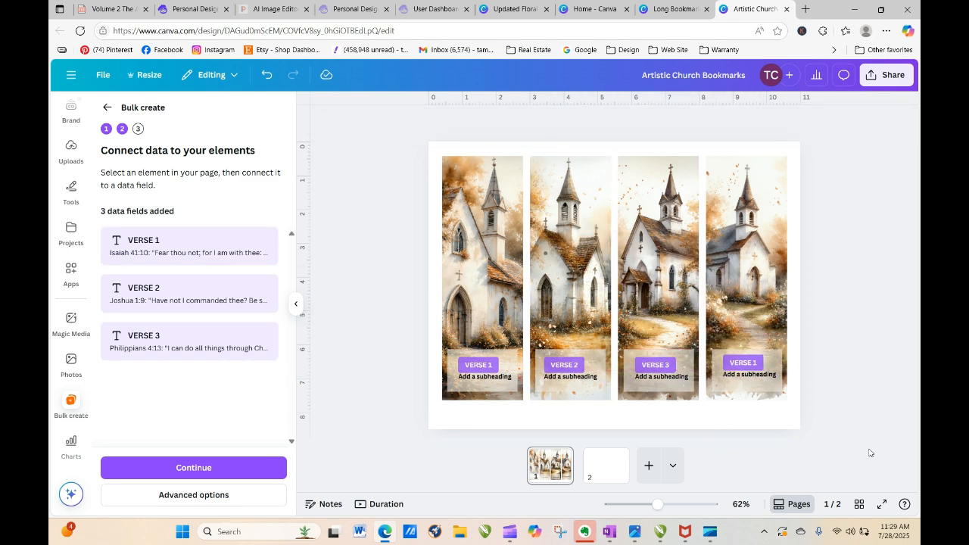
pyautogui.moveTo(755, 374); pyautogui.dragTo(752, 377)
pyautogui.click(829, 393)
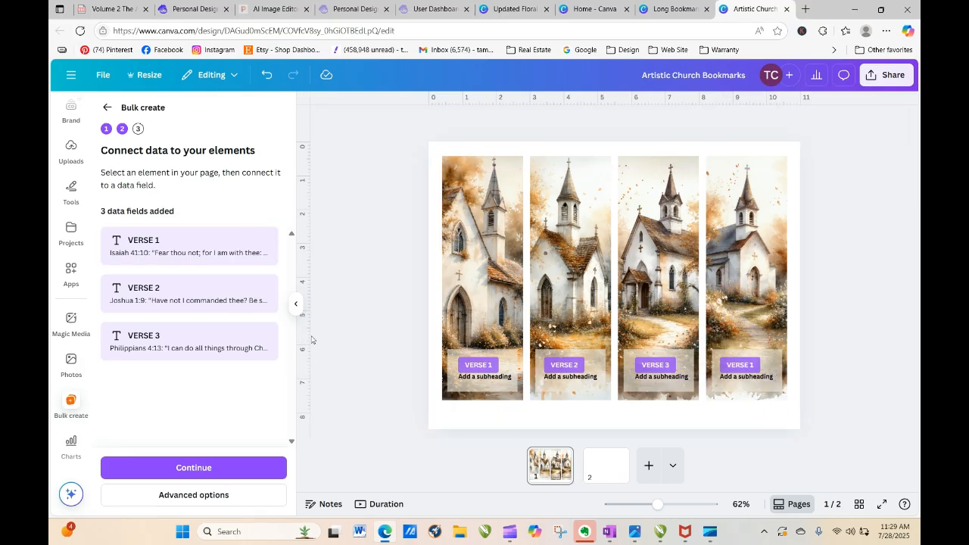
# Generate one design from the connected verse data and open the resulting "(Bulk 1) Artistic Church Bookmarks" from the projects folder
pyautogui.click(194, 468)
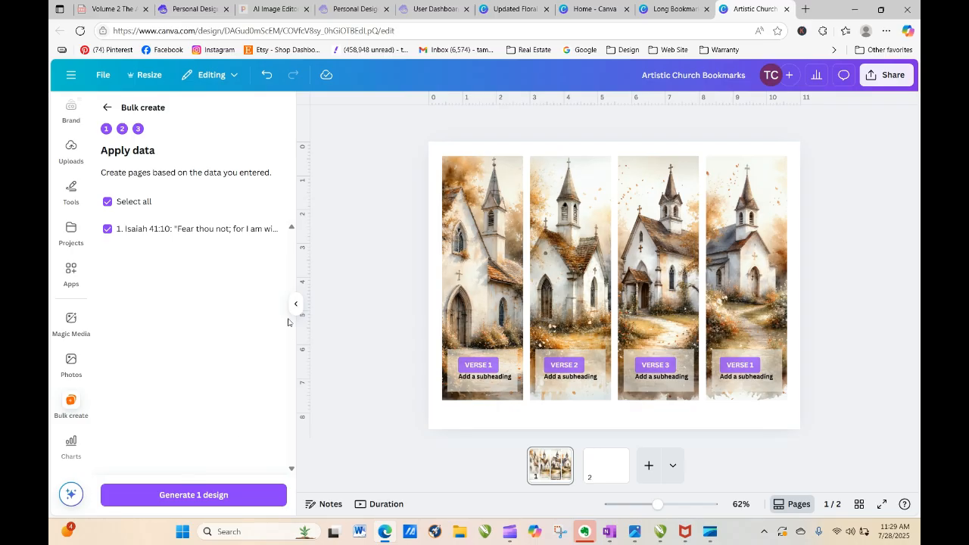
pyautogui.click(209, 497)
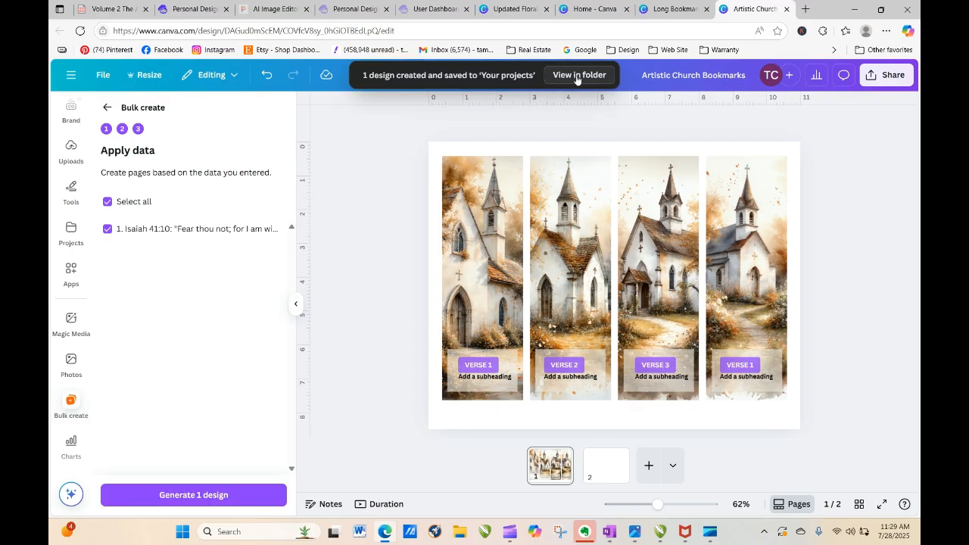
pyautogui.click(580, 75)
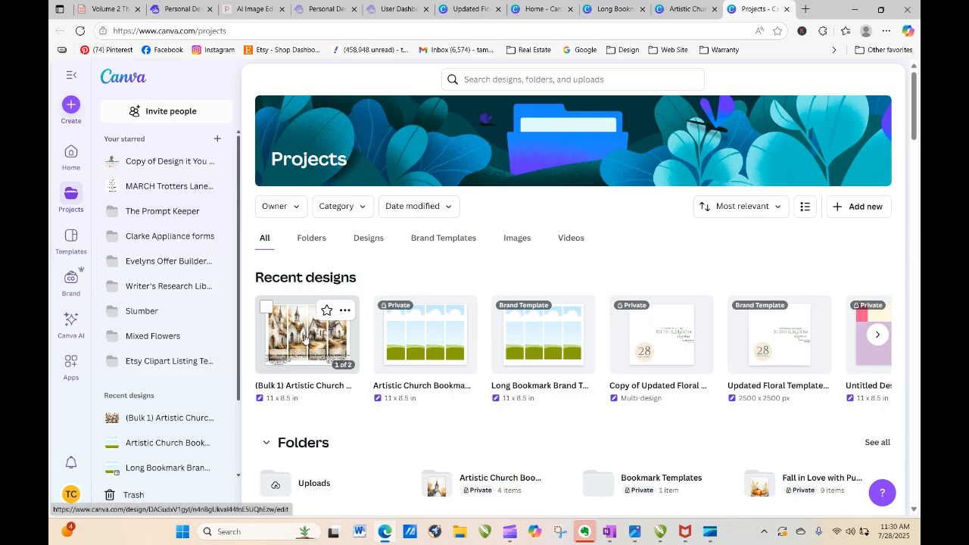
pyautogui.click(304, 338)
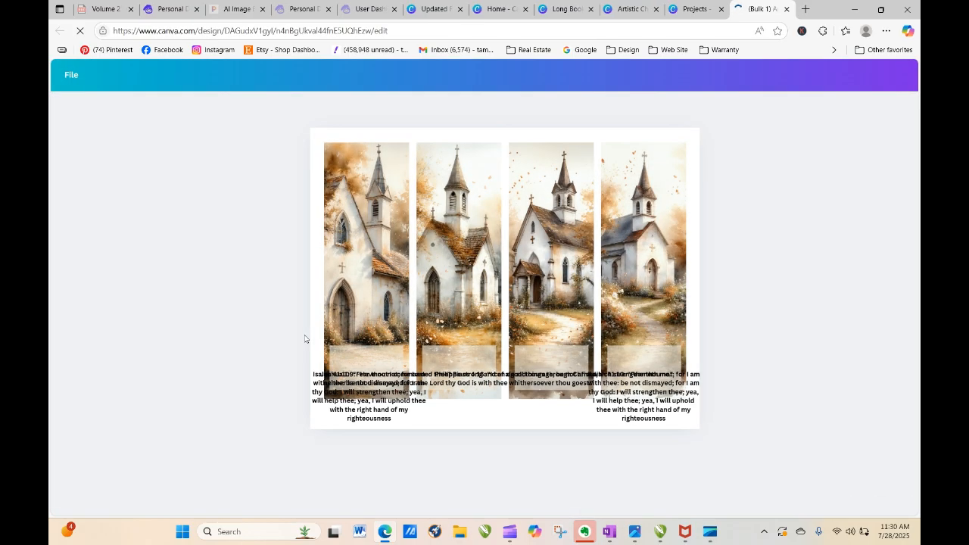
# Set the Joshua 1:9 verse to font size 8, narrow it to about a bookmark's width and move it clear of the other verses
pyautogui.click(371, 386)
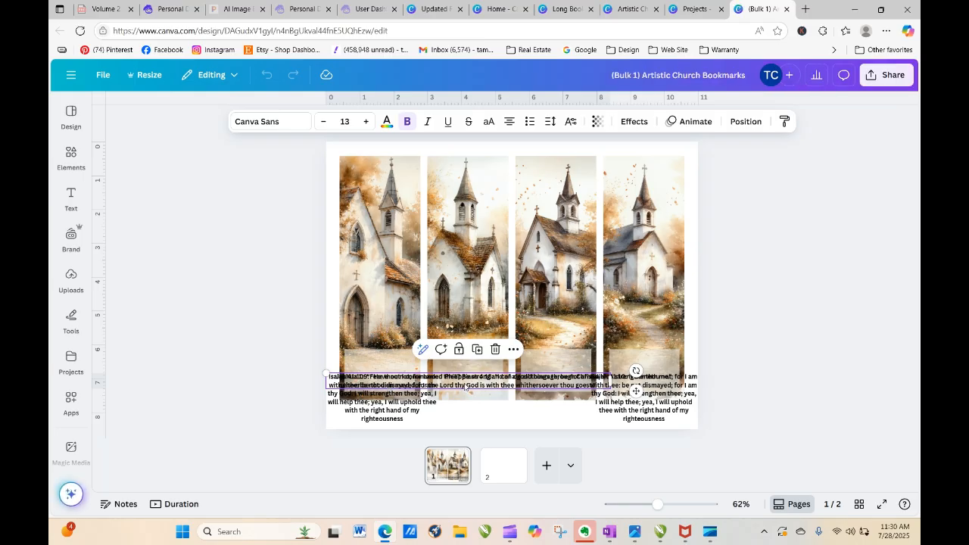
pyautogui.click(322, 122)
pyautogui.click(322, 121)
pyautogui.click(323, 122)
pyautogui.click(323, 121)
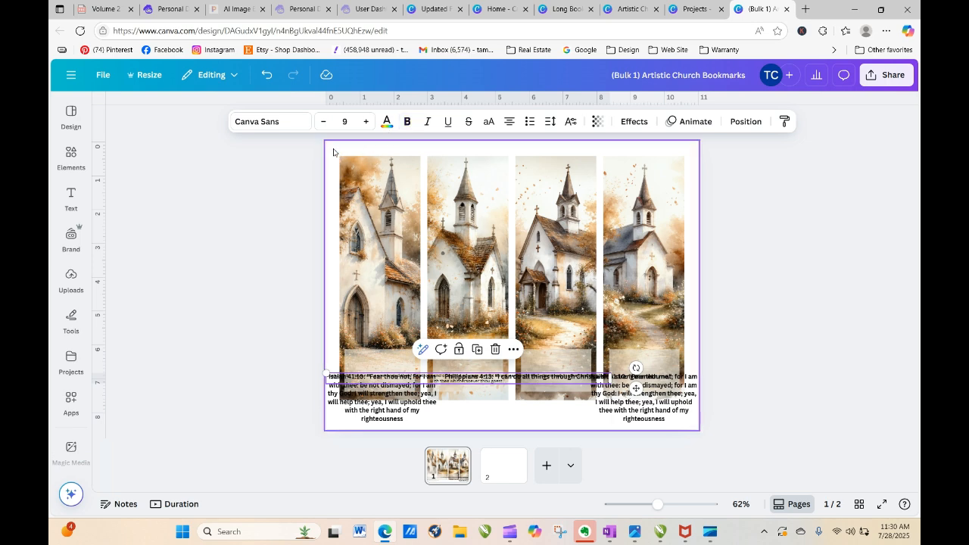
pyautogui.click(322, 121)
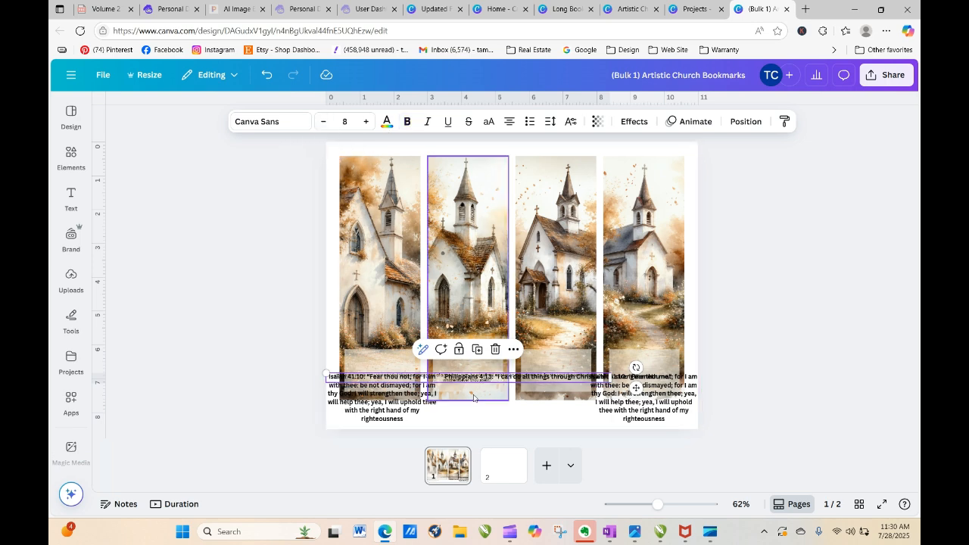
pyautogui.moveTo(477, 379); pyautogui.dragTo(588, 367)
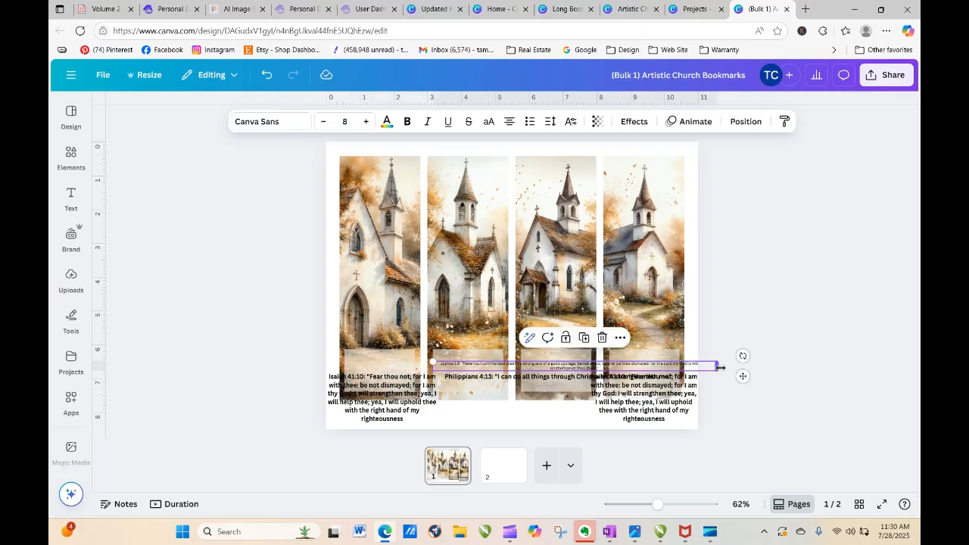
pyautogui.moveTo(712, 367); pyautogui.dragTo(548, 263)
# Narrow the Philippians 4:13 verse to fit the second bookmark's translucent box and set its font size to 10
pyautogui.click(492, 379)
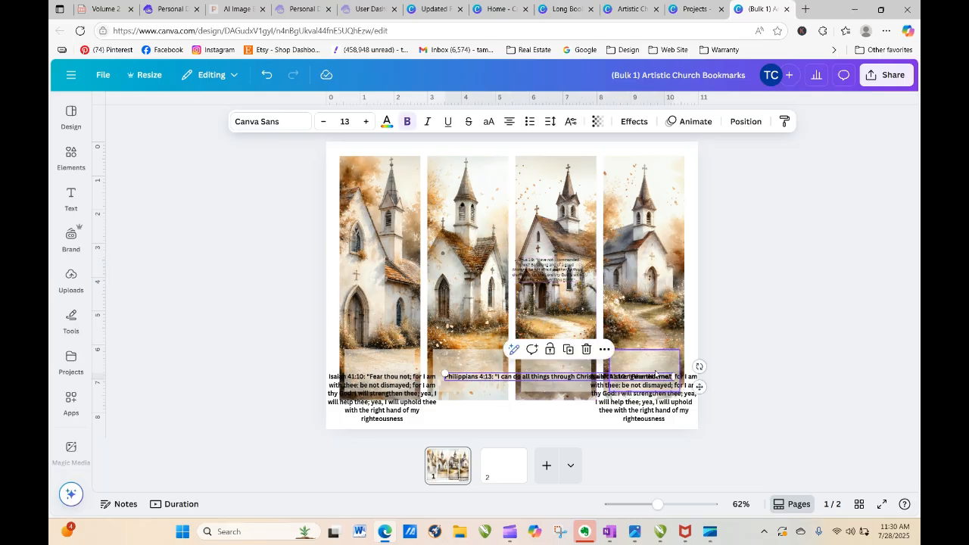
pyautogui.moveTo(700, 386); pyautogui.dragTo(488, 371)
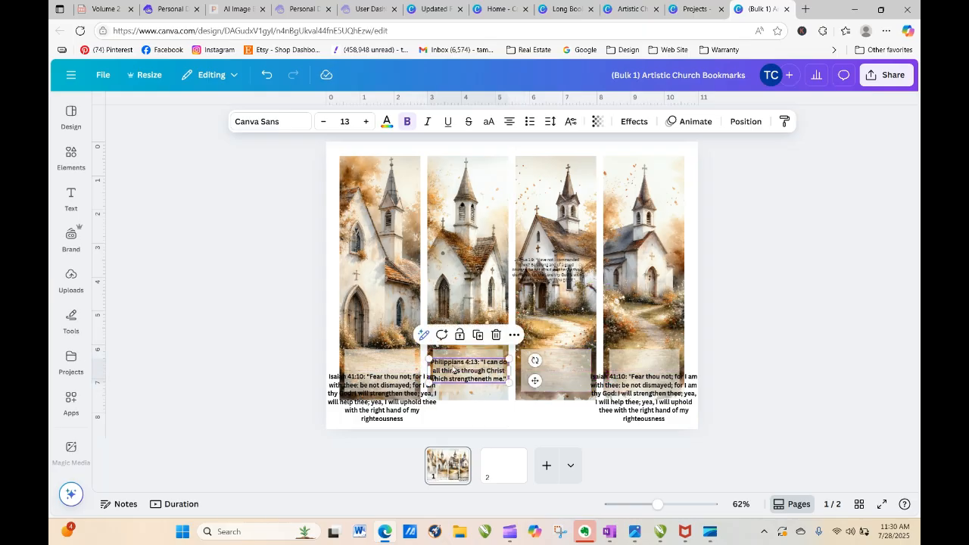
pyautogui.click(323, 122)
pyautogui.click(324, 122)
pyautogui.click(323, 122)
pyautogui.click(323, 122)
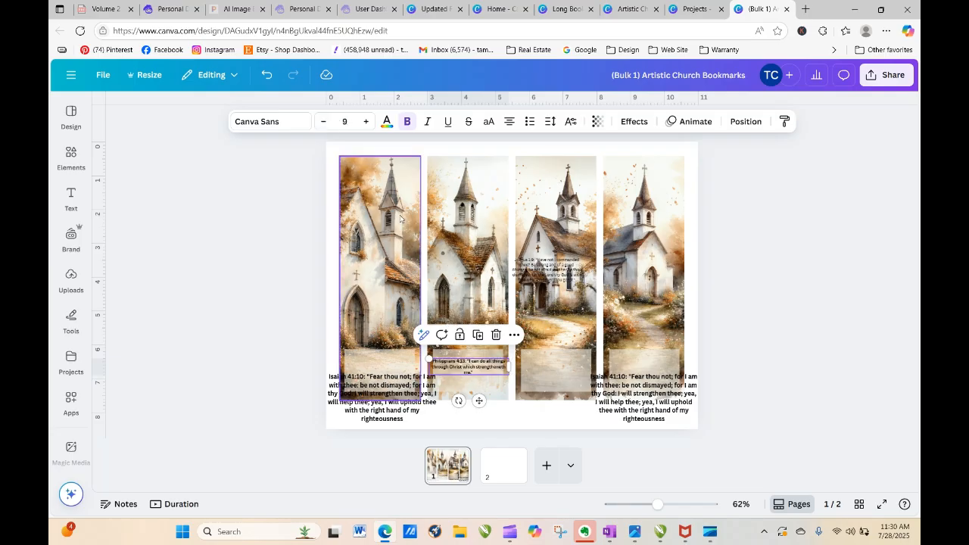
pyautogui.click(366, 121)
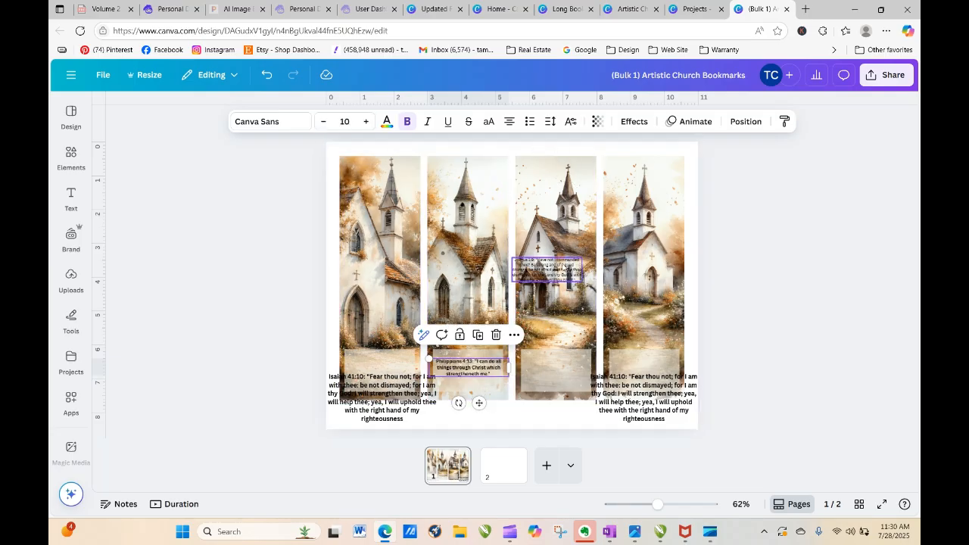
# Move the Joshua 1:9 verse into the third bookmark's translucent box and make it bold
pyautogui.click(565, 270)
pyautogui.moveTo(550, 270); pyautogui.dragTo(559, 371)
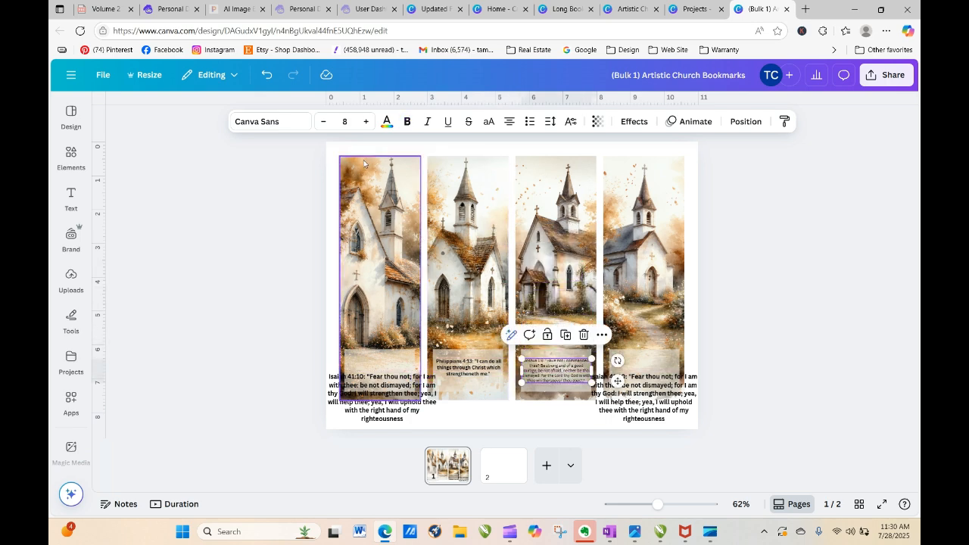
pyautogui.click(407, 121)
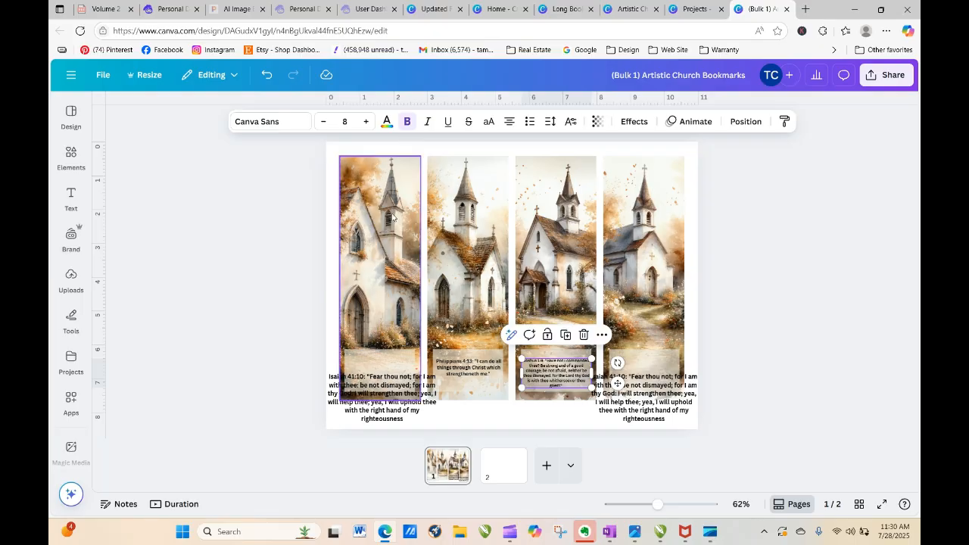
pyautogui.click(769, 319)
# Shrink the two Isaiah 41:10 verses and fit them inside the translucent boxes of the fourth and first bookmarks
pyautogui.moveTo(566, 377); pyautogui.dragTo(635, 371)
pyautogui.click(632, 397)
pyautogui.click(404, 402)
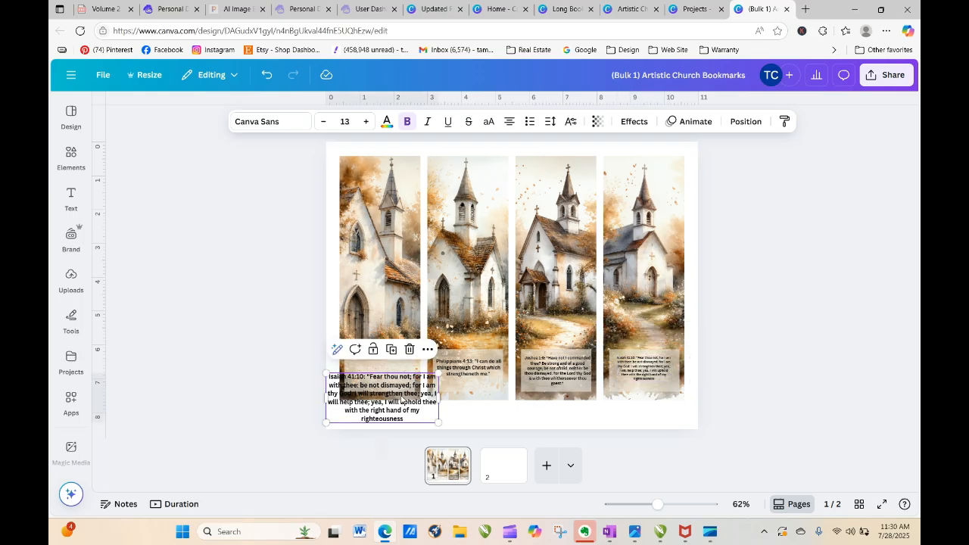
pyautogui.moveTo(325, 372); pyautogui.dragTo(380, 376)
pyautogui.click(710, 286)
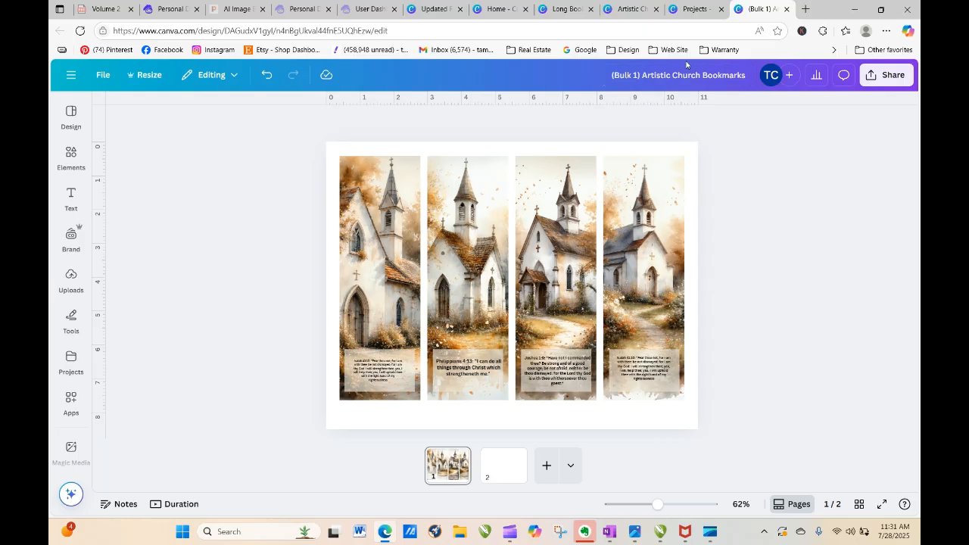
# Return to the original Artistic Church Bookmarks design and set the first bookmark's VERSE 1 subheading to font size 8
pyautogui.click(694, 11)
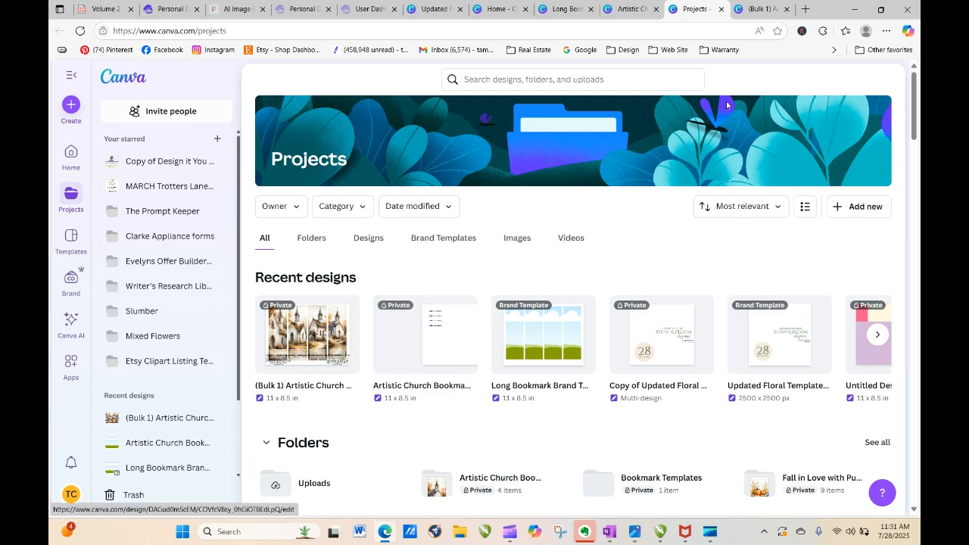
pyautogui.click(629, 10)
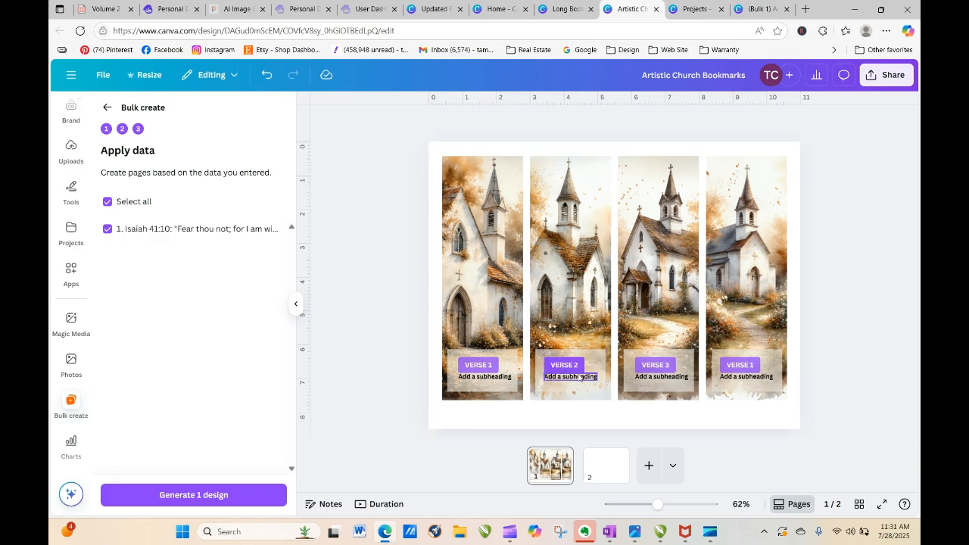
pyautogui.doubleClick(496, 380)
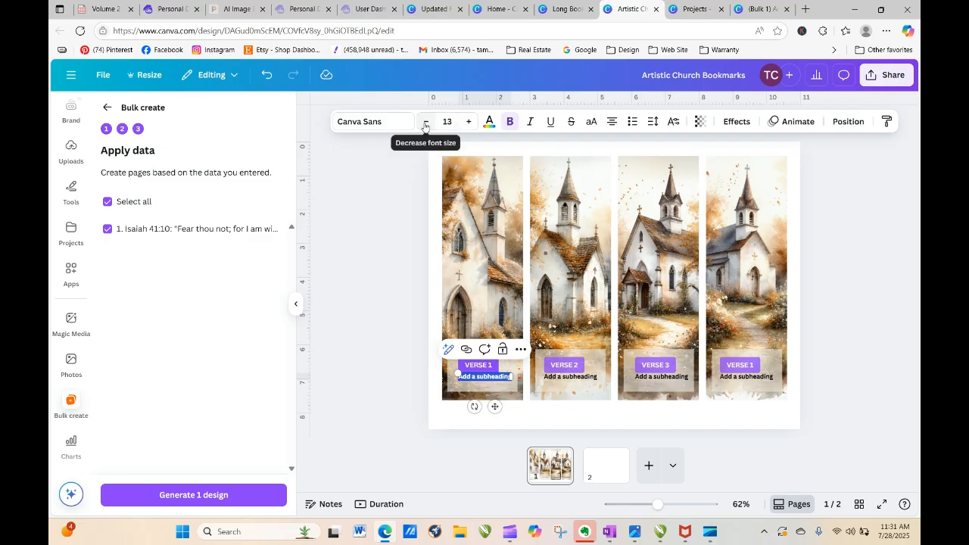
pyautogui.click(425, 122)
pyautogui.click(425, 121)
pyautogui.click(425, 122)
pyautogui.click(425, 122)
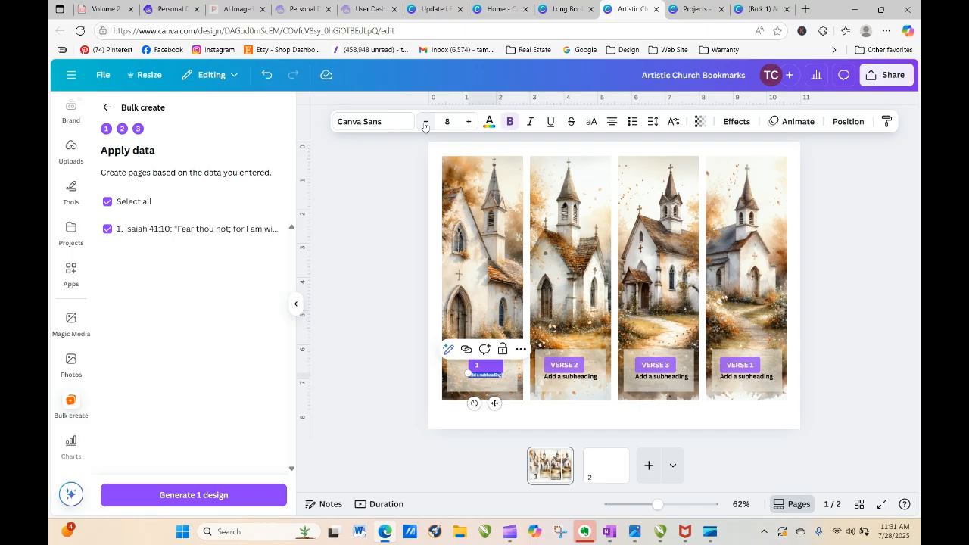
# Reduce the VERSE 2 subheading on the second bookmark to font size 8
pyautogui.click(589, 378)
pyautogui.click(427, 122)
pyautogui.click(427, 122)
pyautogui.click(427, 122)
pyautogui.click(428, 122)
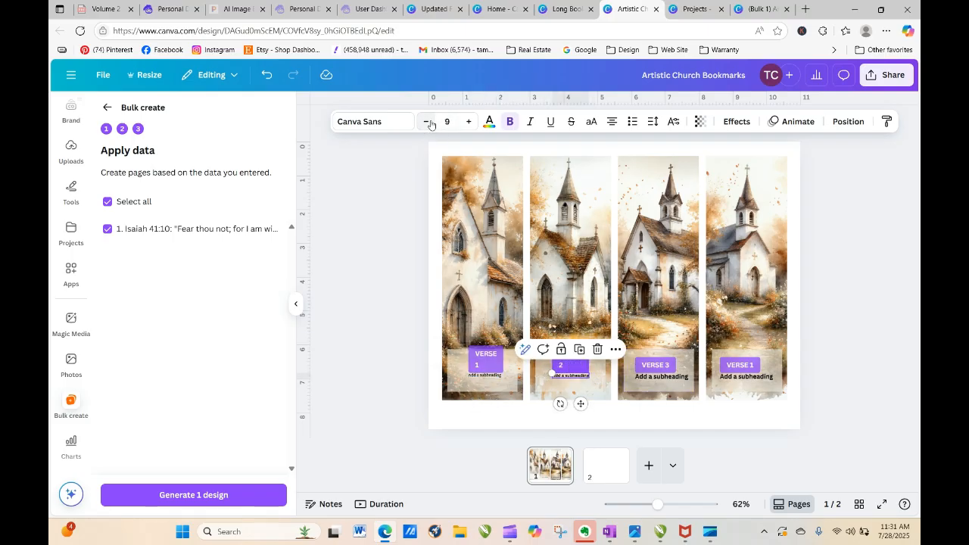
# Reduce the VERSE 3 subheading on the third bookmark to font size 8
pyautogui.click(661, 377)
pyautogui.click(423, 126)
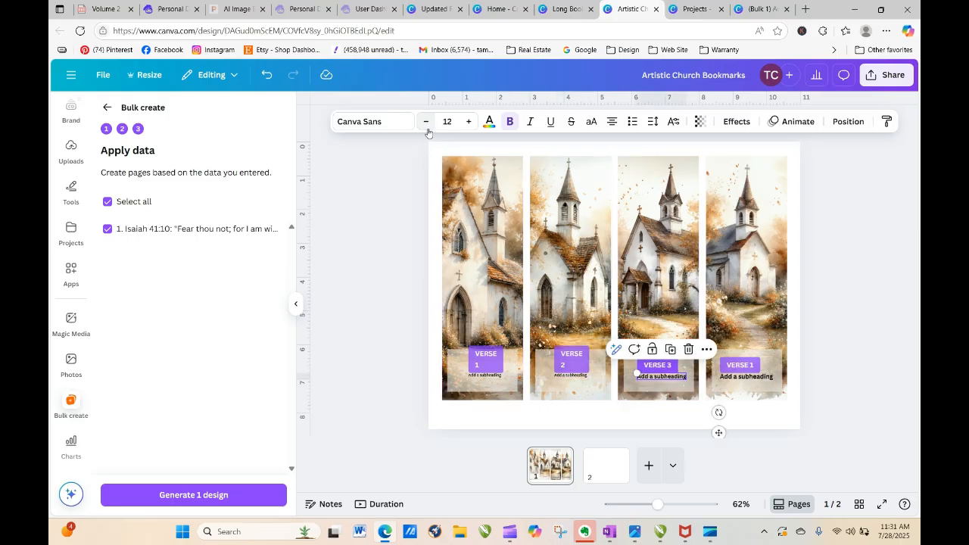
pyautogui.click(424, 125)
pyautogui.click(422, 127)
pyautogui.click(422, 127)
pyautogui.click(422, 127)
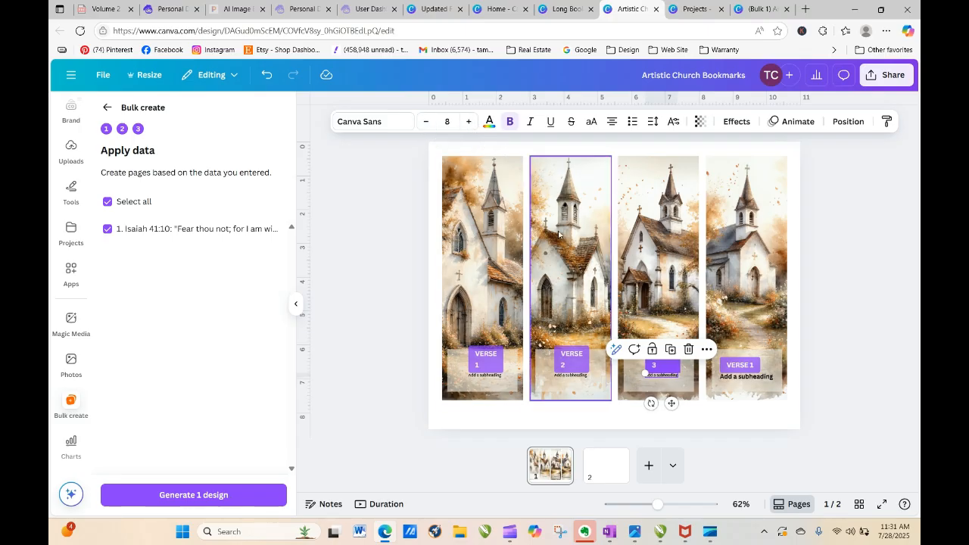
# Reduce the subheading on the fourth bookmark to font size 10
pyautogui.click(746, 376)
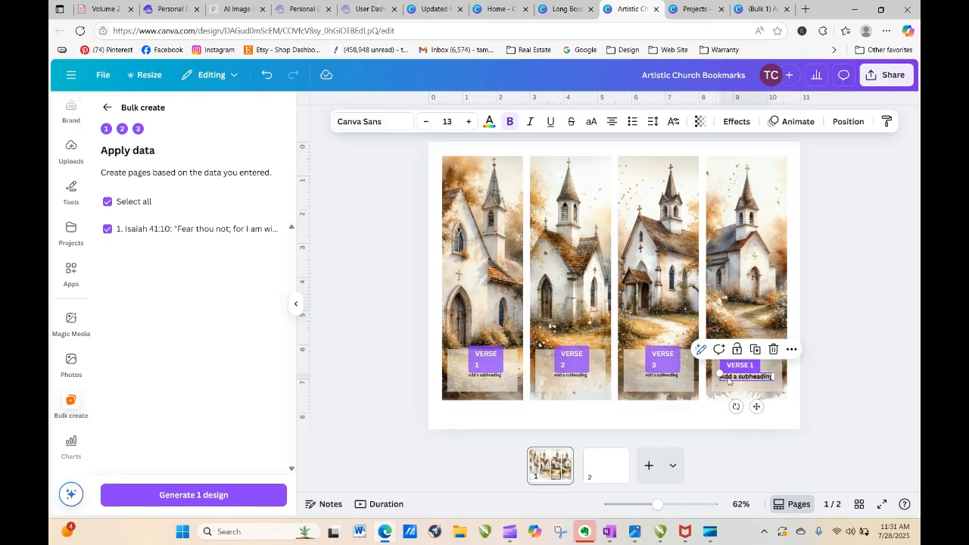
pyautogui.click(427, 123)
pyautogui.click(427, 124)
pyautogui.click(427, 123)
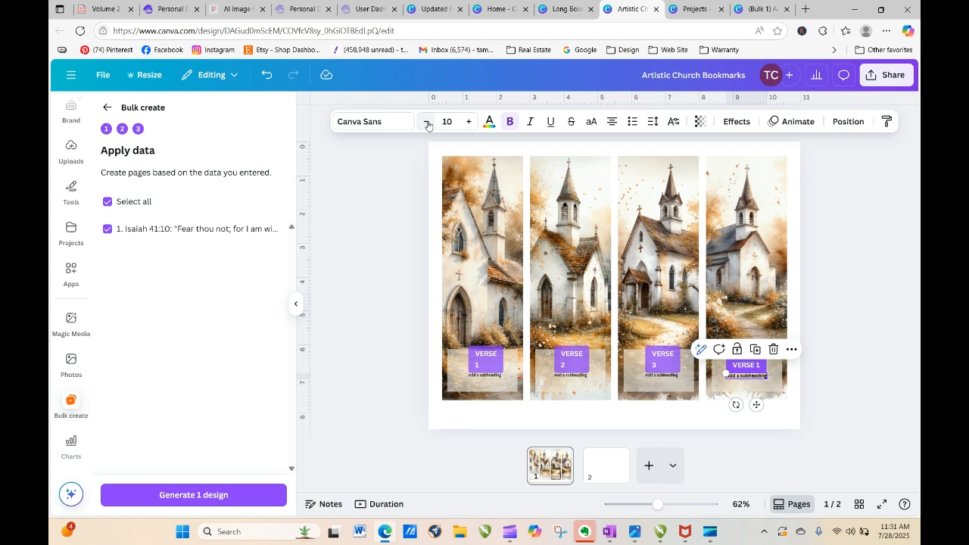
pyautogui.click(354, 236)
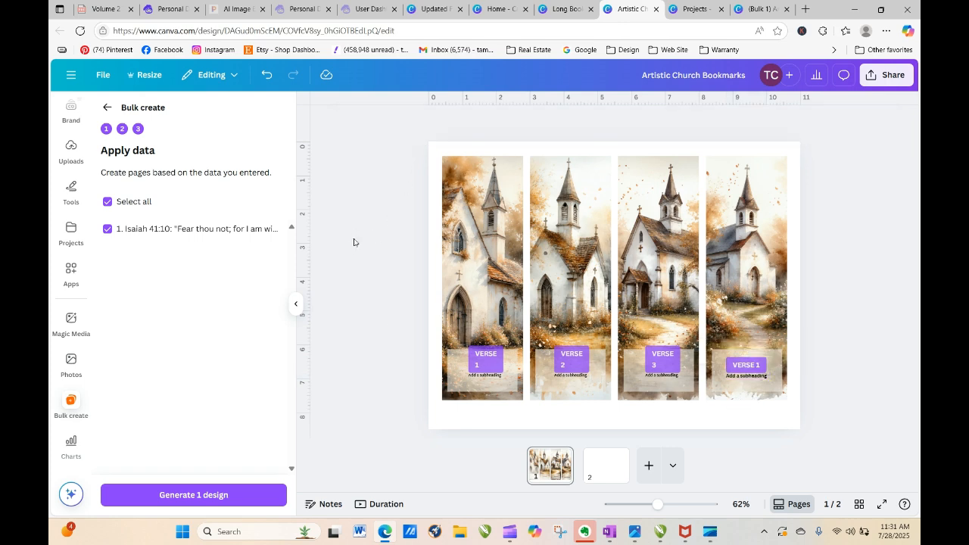
pyautogui.click(592, 470)
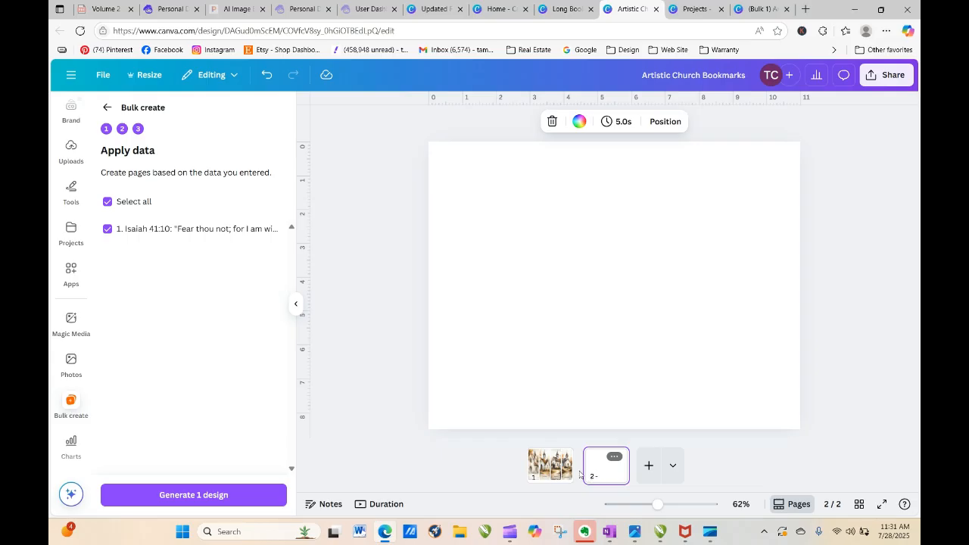
pyautogui.click(395, 385)
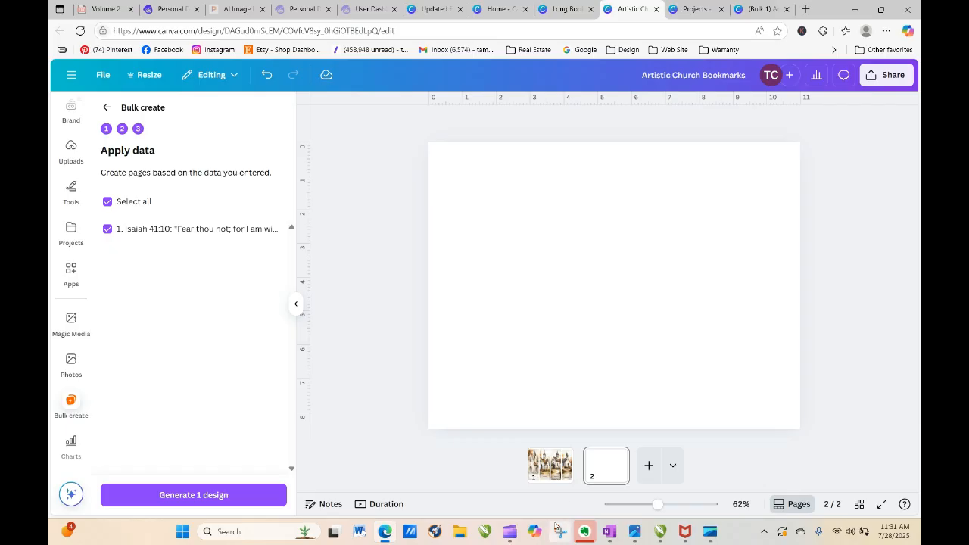
pyautogui.click(558, 475)
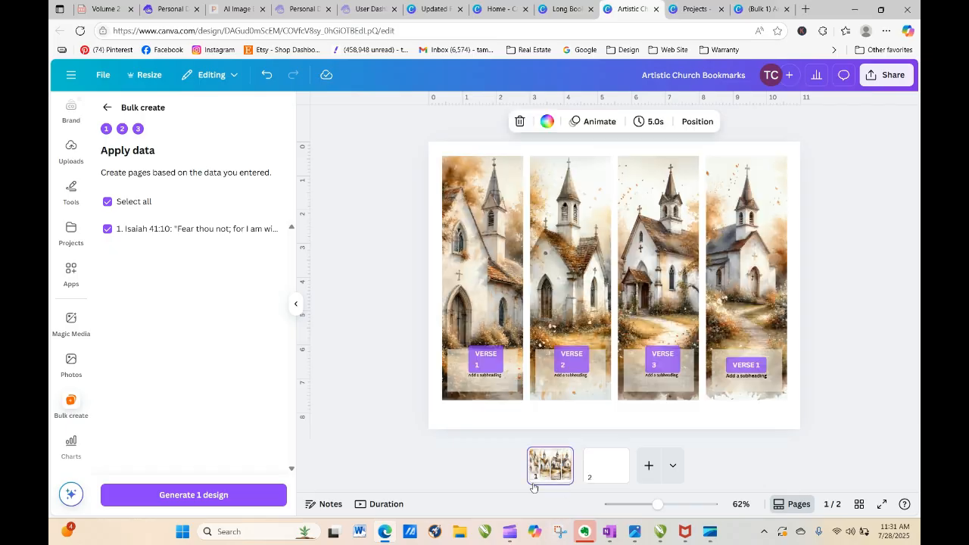
pyautogui.click(473, 379)
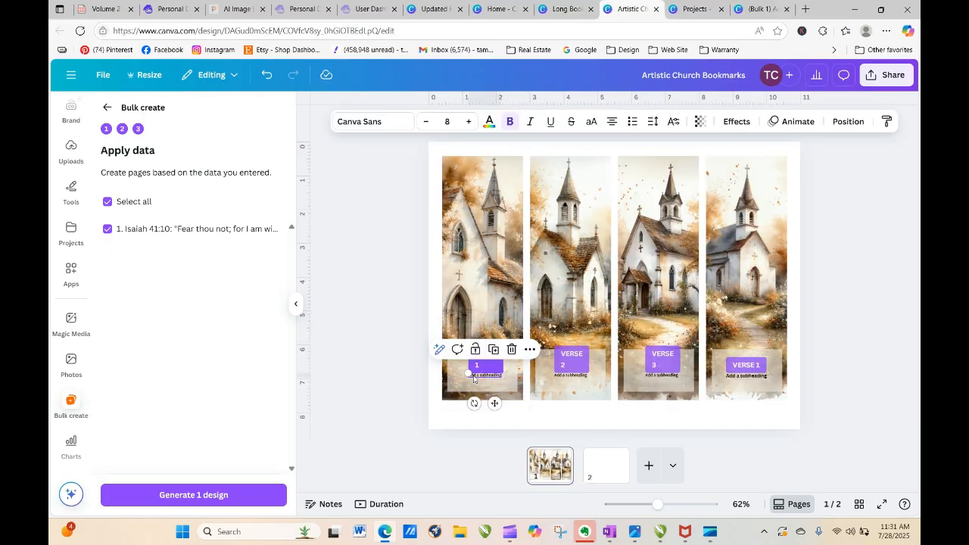
pyautogui.click(392, 406)
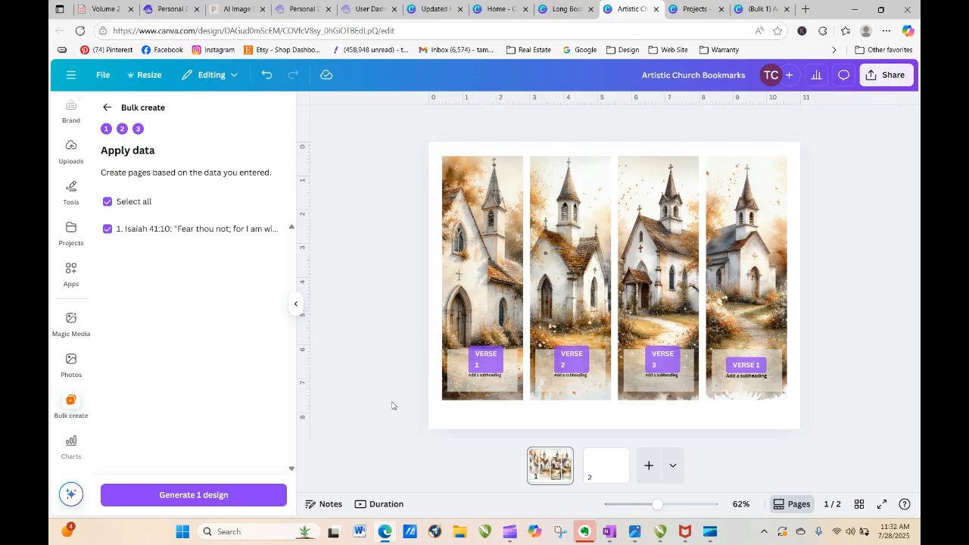
# Add a text box at font size 8 to blank page 2 and place it near the page's upper-left corner
pyautogui.click(609, 473)
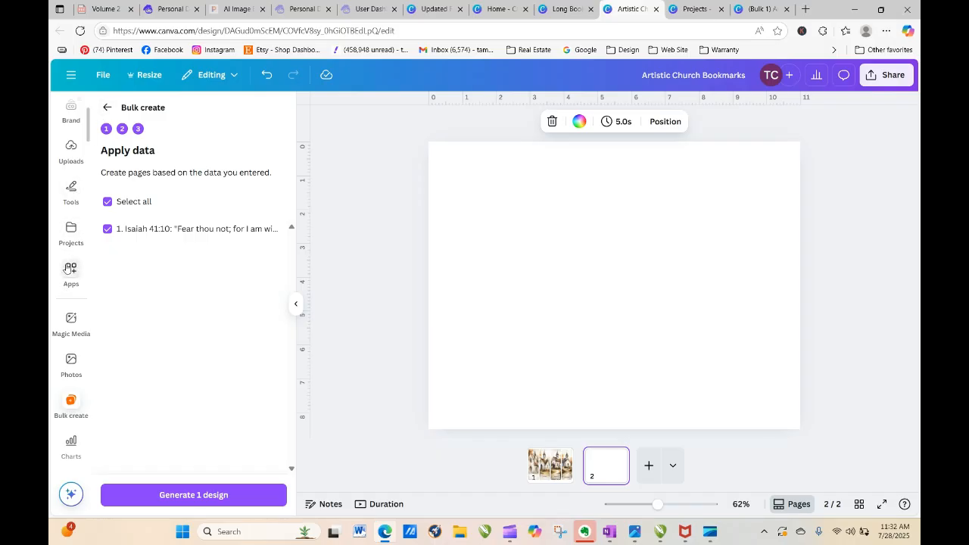
pyautogui.scroll(2, 80, 140)
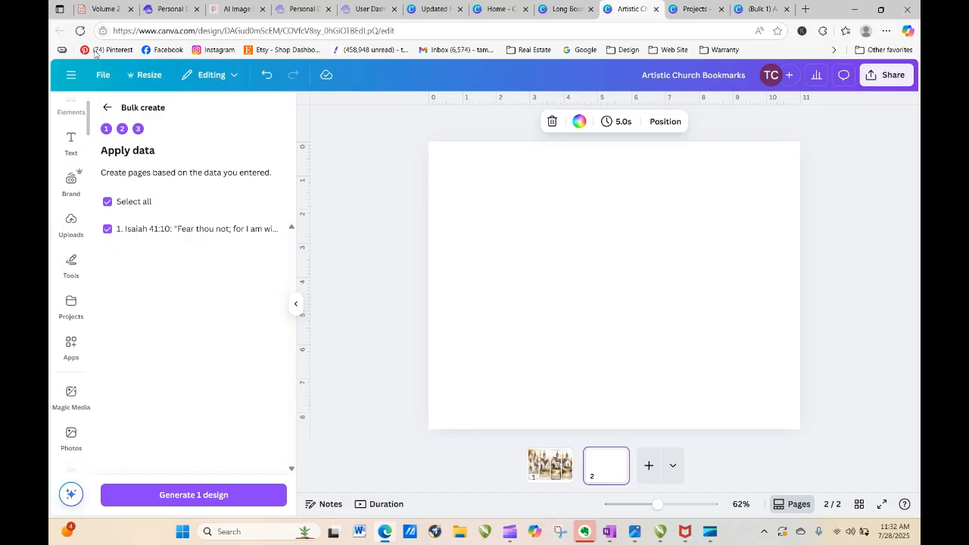
pyautogui.click(72, 144)
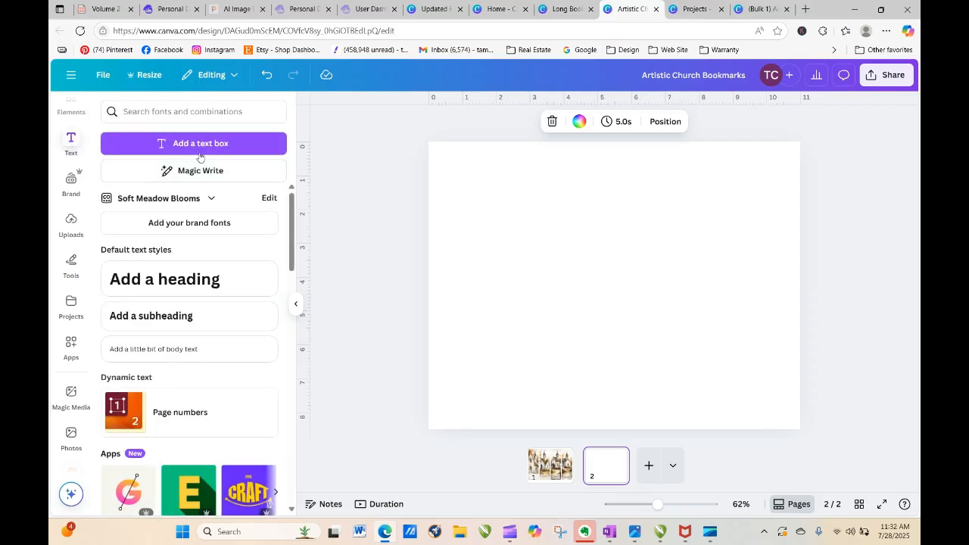
pyautogui.click(254, 150)
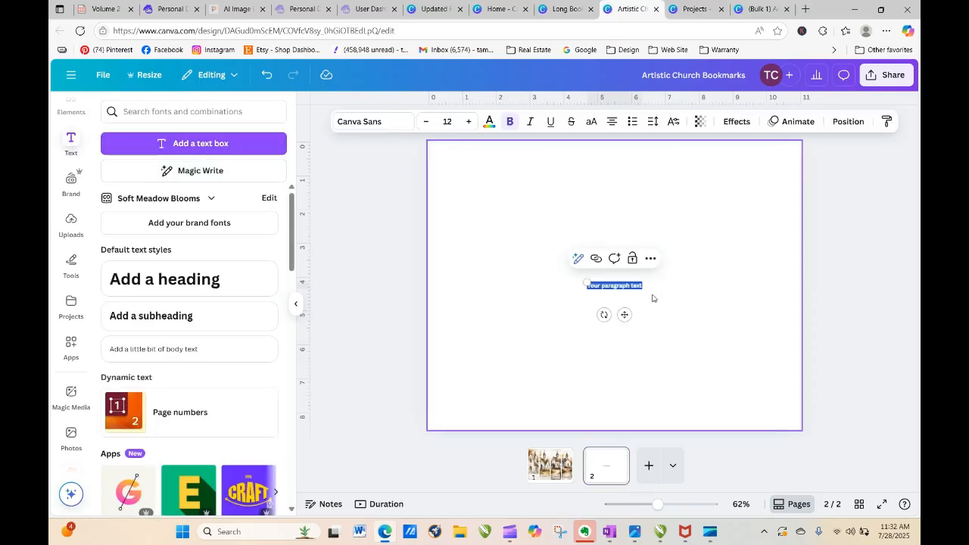
pyautogui.click(427, 121)
pyautogui.click(426, 121)
pyautogui.click(426, 121)
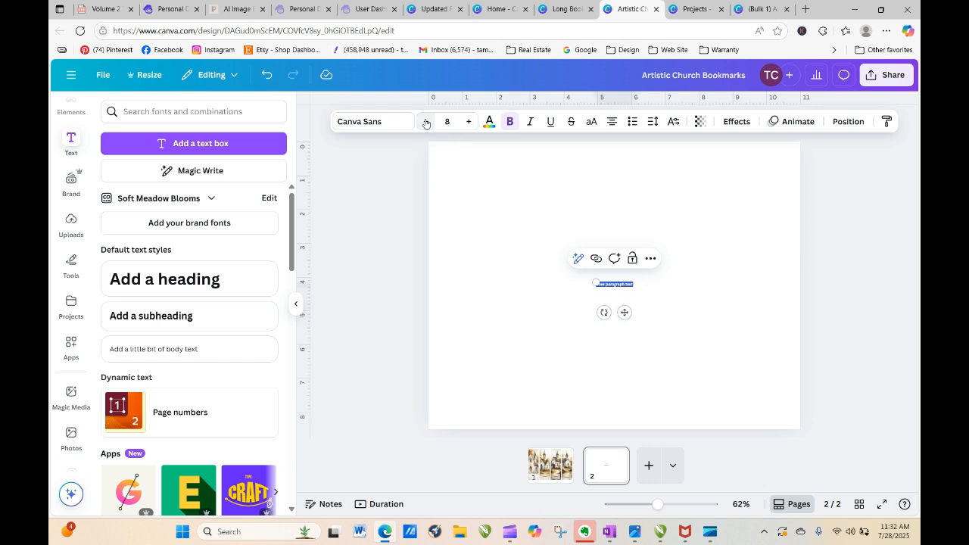
pyautogui.click(677, 294)
pyautogui.click(623, 287)
pyautogui.moveTo(622, 288); pyautogui.dragTo(481, 177)
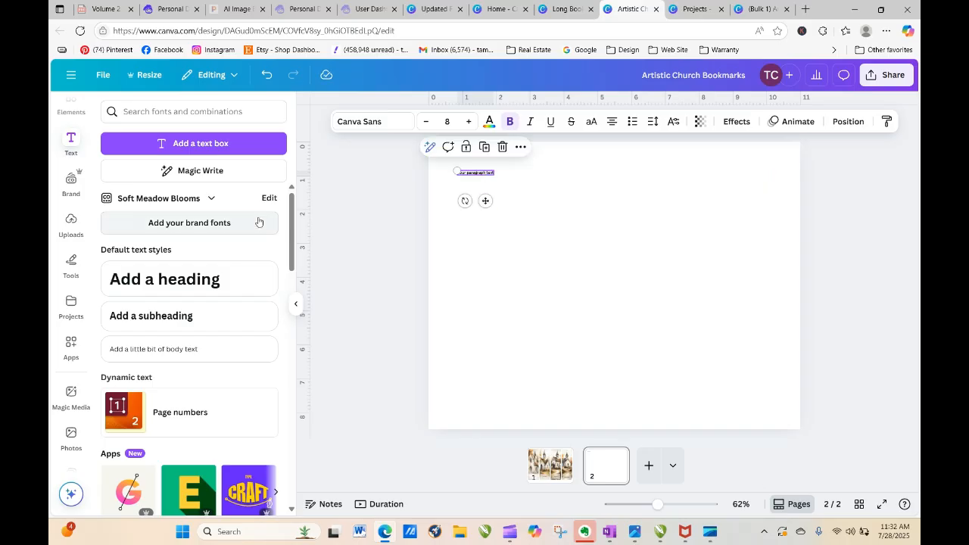
# Duplicate the text box, place the copy just below the original, and set the copy's font size to 9
pyautogui.click(485, 147)
pyautogui.moveTo(489, 183)
pyautogui.mouseDown()
pyautogui.moveTo(478, 217)
pyautogui.moveTo(478, 184)
pyautogui.mouseUp()
pyautogui.click(469, 129)
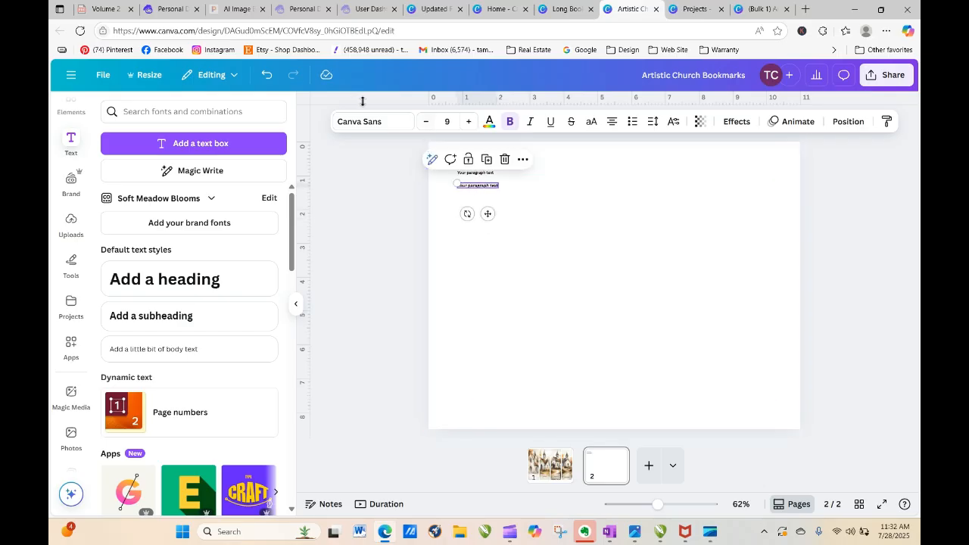
pyautogui.click(266, 75)
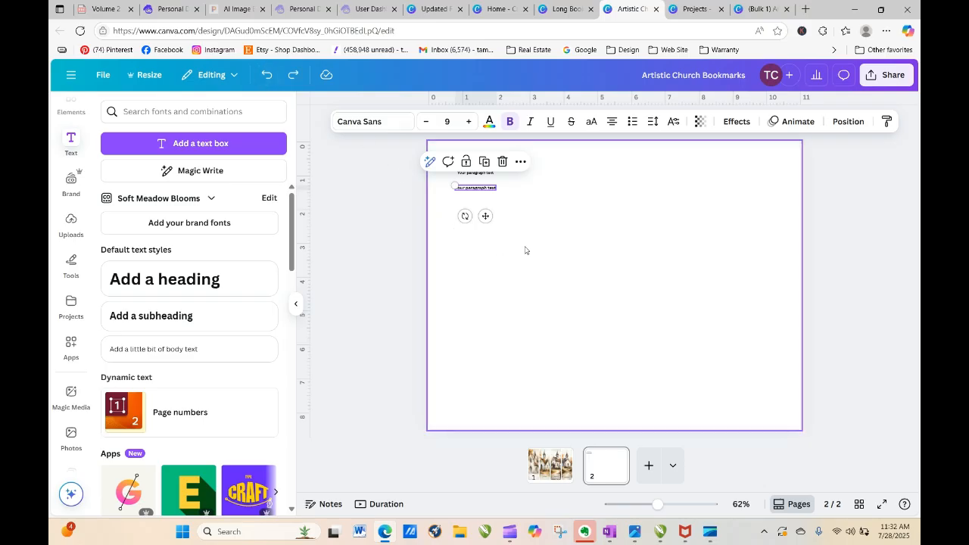
pyautogui.click(495, 201)
pyautogui.click(483, 191)
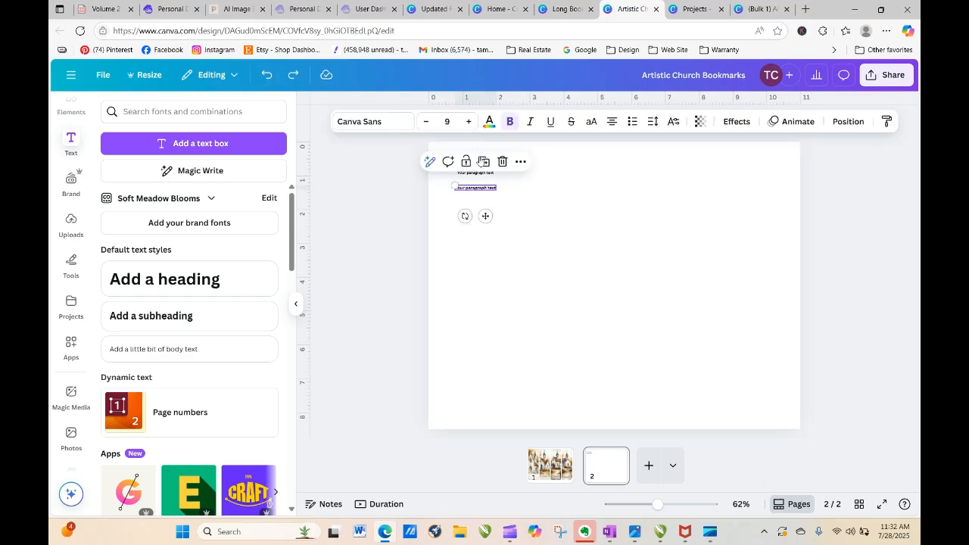
# Duplicate the size 9 text box below itself at font size 10, and add another size 10 copy underneath
pyautogui.click(481, 161)
pyautogui.moveTo(482, 193)
pyautogui.mouseDown()
pyautogui.moveTo(478, 227)
pyautogui.moveTo(478, 210)
pyautogui.mouseUp()
pyautogui.click(469, 121)
pyautogui.click(487, 182)
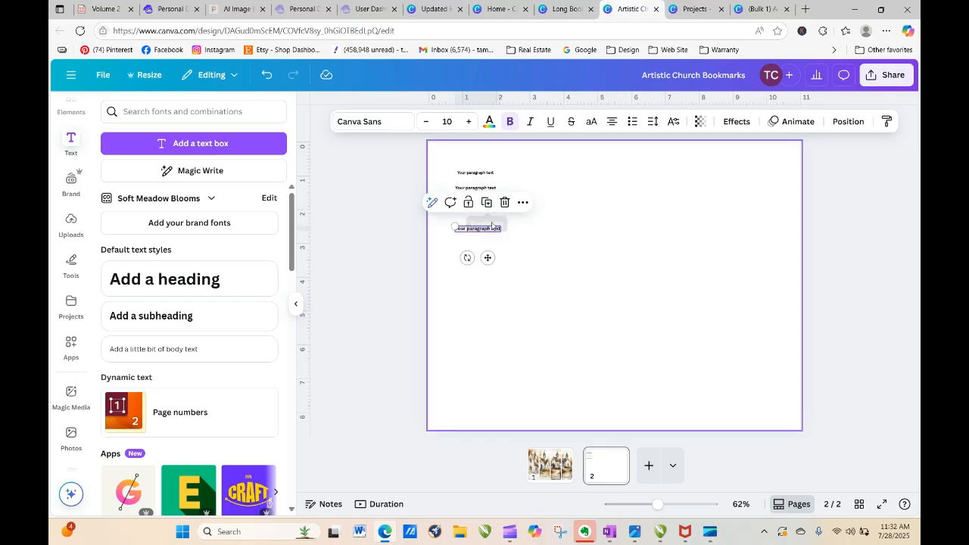
pyautogui.click(539, 252)
pyautogui.moveTo(440, 154); pyautogui.dragTo(527, 268)
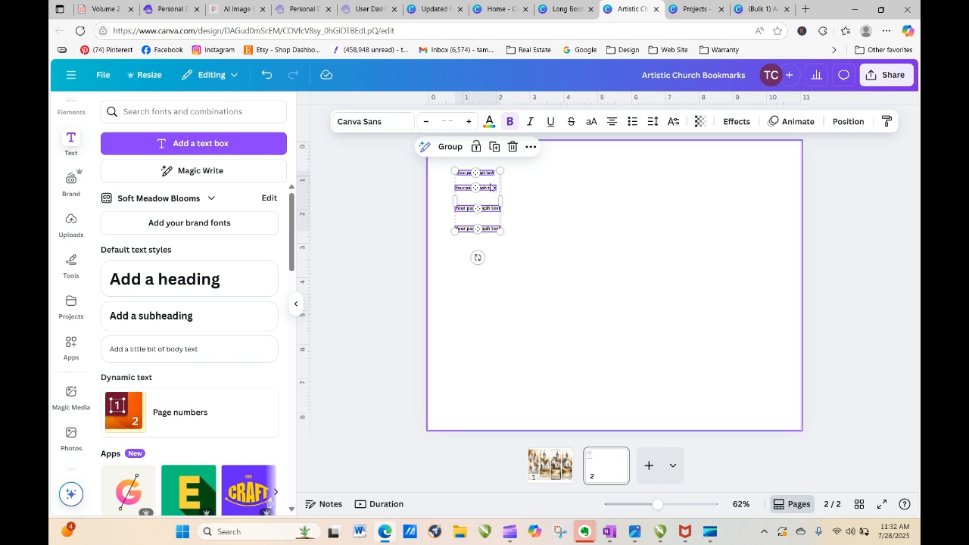
pyautogui.click(494, 146)
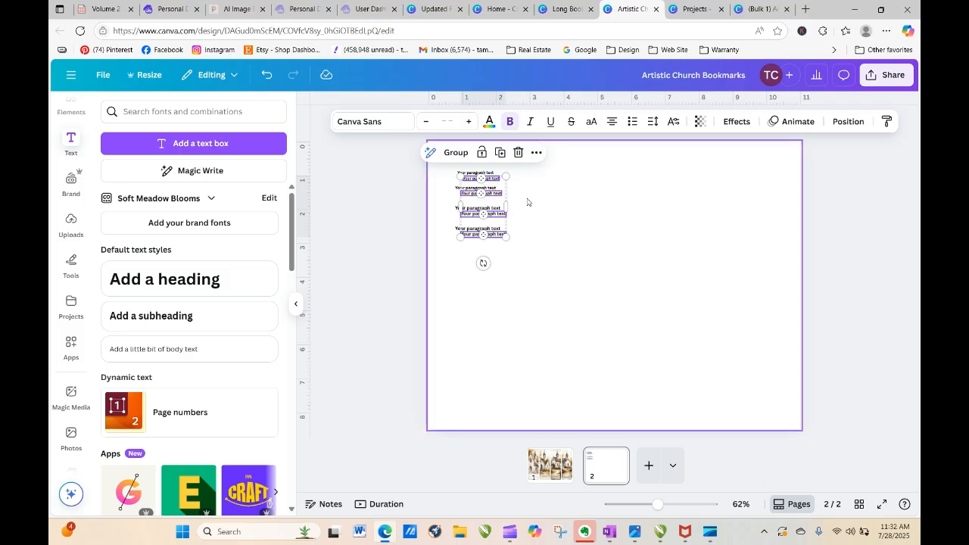
pyautogui.click(552, 213)
pyautogui.click(489, 177)
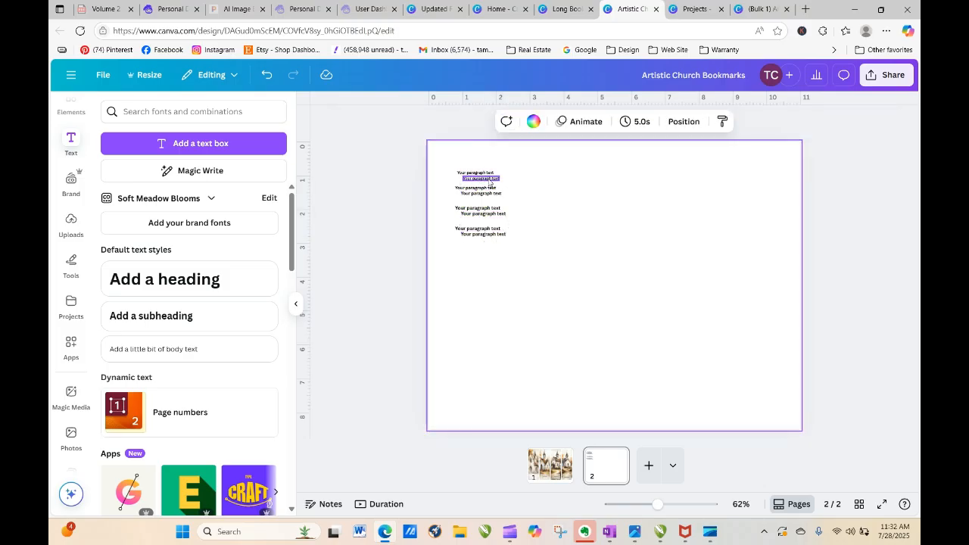
pyautogui.press('Escape')
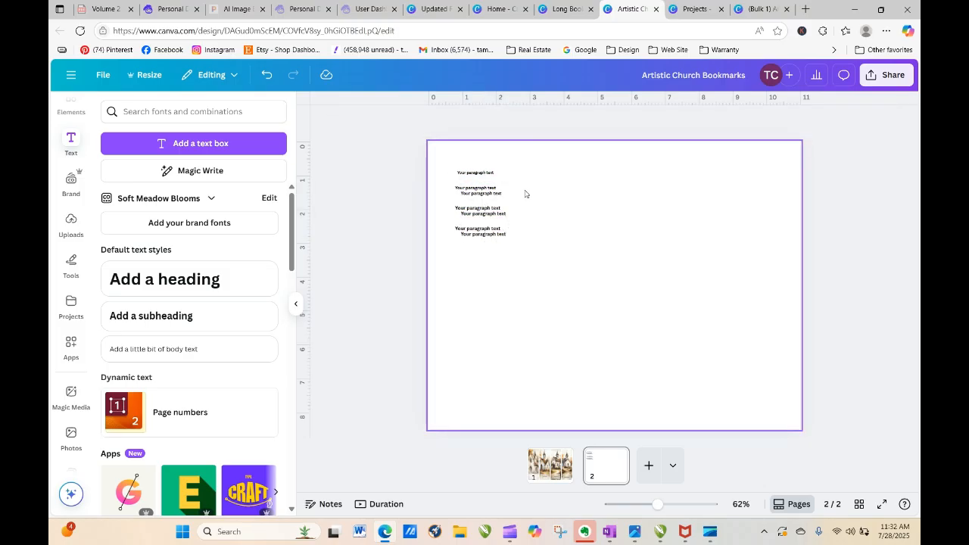
pyautogui.click(499, 194)
pyautogui.press('Delete')
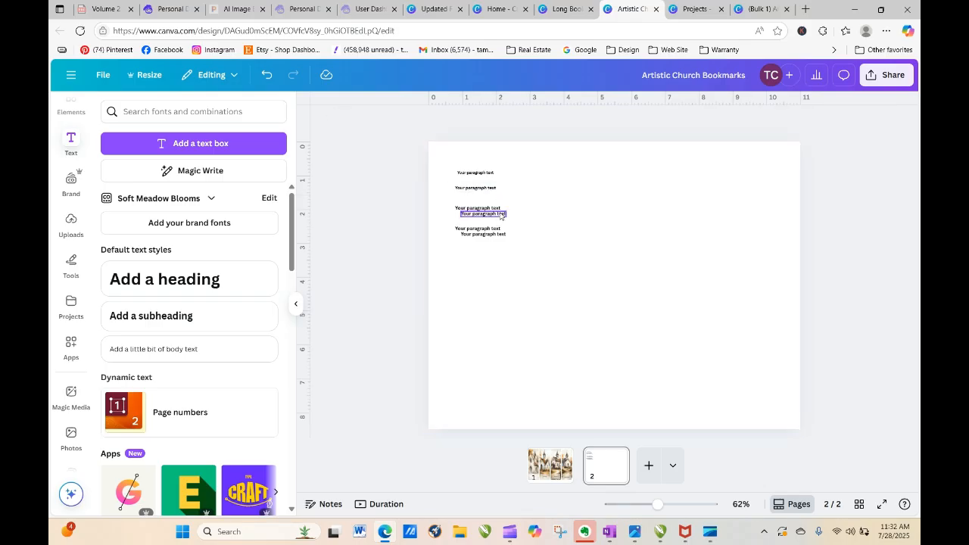
pyautogui.click(500, 214)
pyautogui.press('Delete')
pyautogui.click(501, 235)
pyautogui.press('Delete')
pyautogui.moveTo(447, 148); pyautogui.dragTo(520, 270)
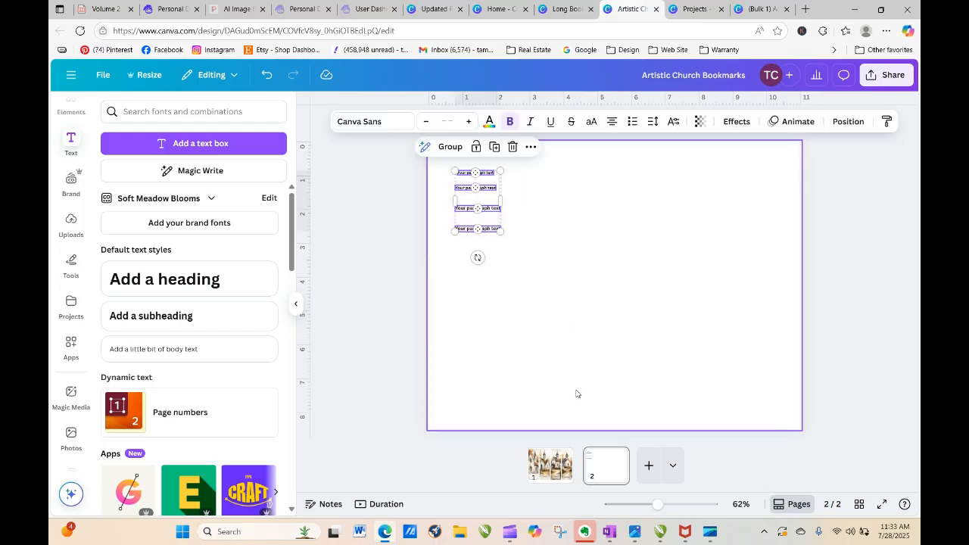
# Return to page 1 with the bookmarks and reopen Bulk create at its Apply data stage
pyautogui.click(551, 468)
pyautogui.doubleClick(481, 376)
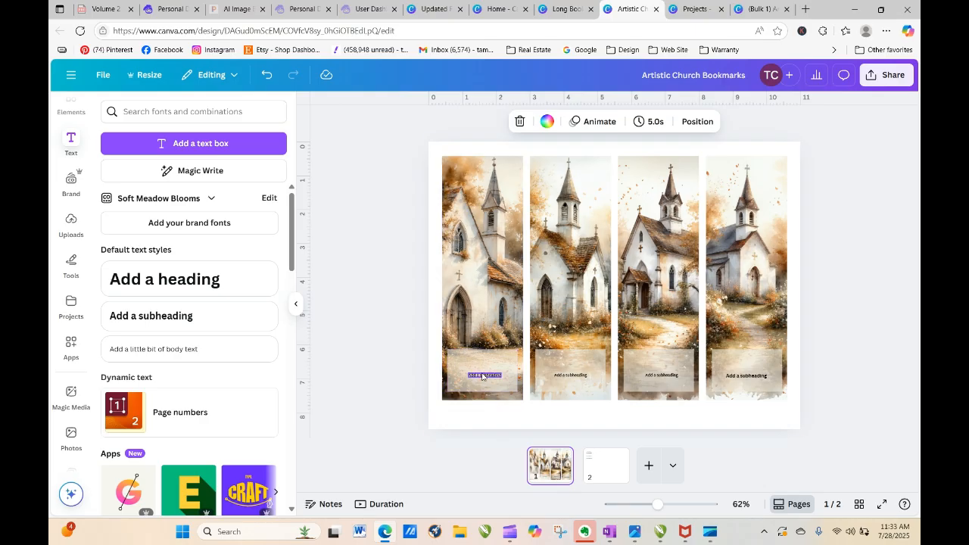
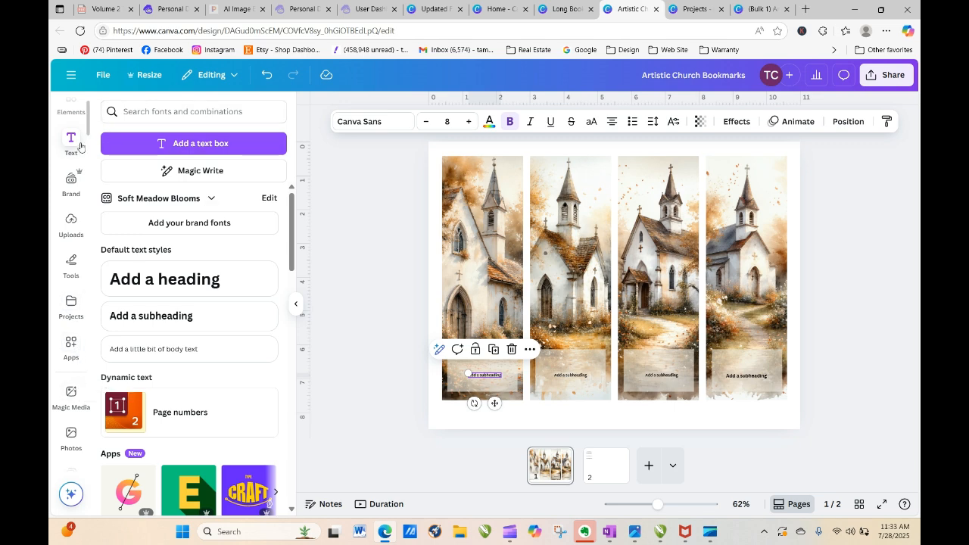
pyautogui.scroll(2, 89, 122)
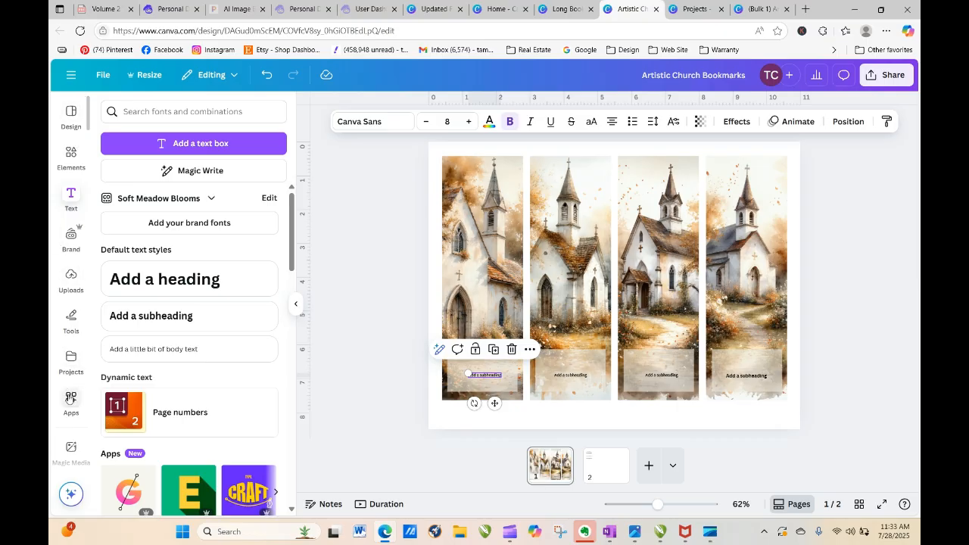
pyautogui.click(90, 135)
pyautogui.scroll(-3, 88, 144)
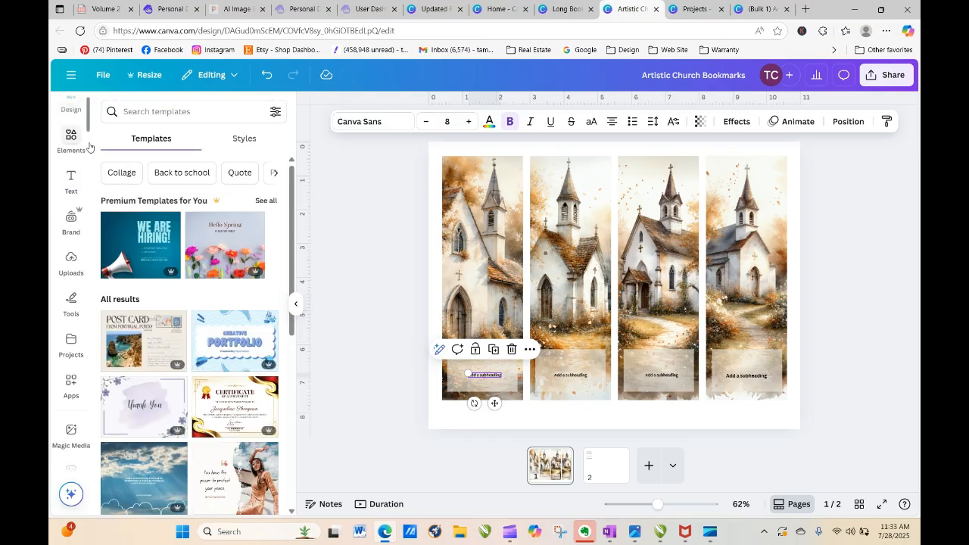
pyautogui.scroll(-2, 71, 333)
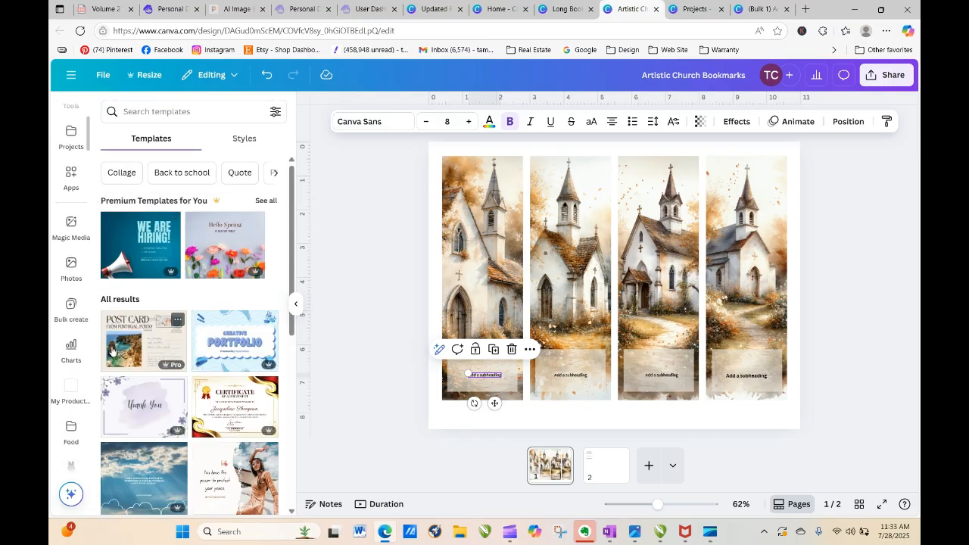
pyautogui.click(71, 307)
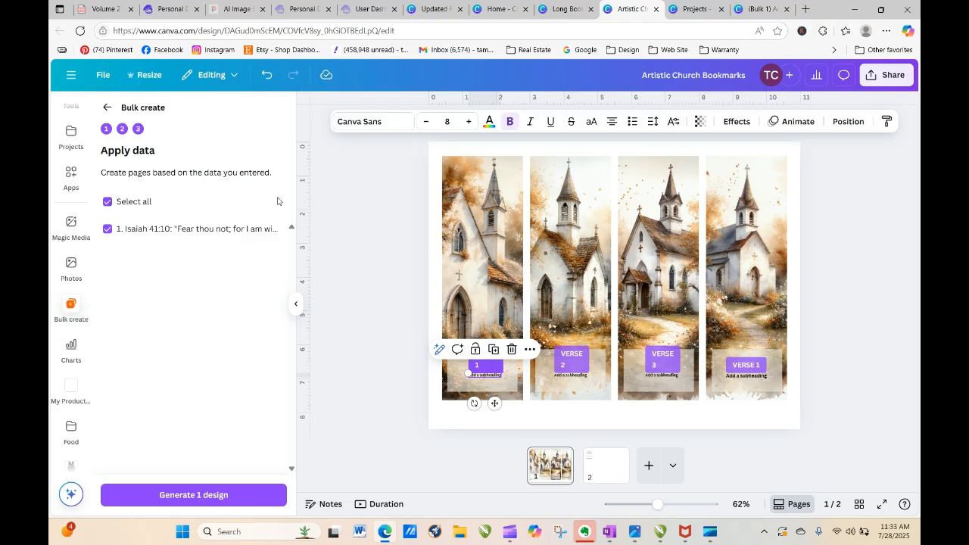
pyautogui.click(886, 249)
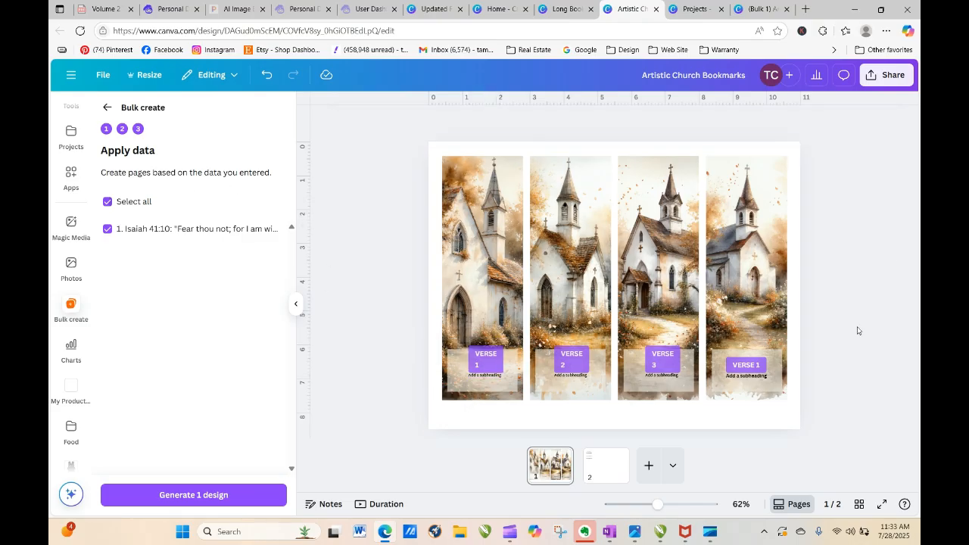
# Duplicate the first bookmark's VERSE 1 subheading and move the copy onto page 2, beside the column of text boxes
pyautogui.click(483, 377)
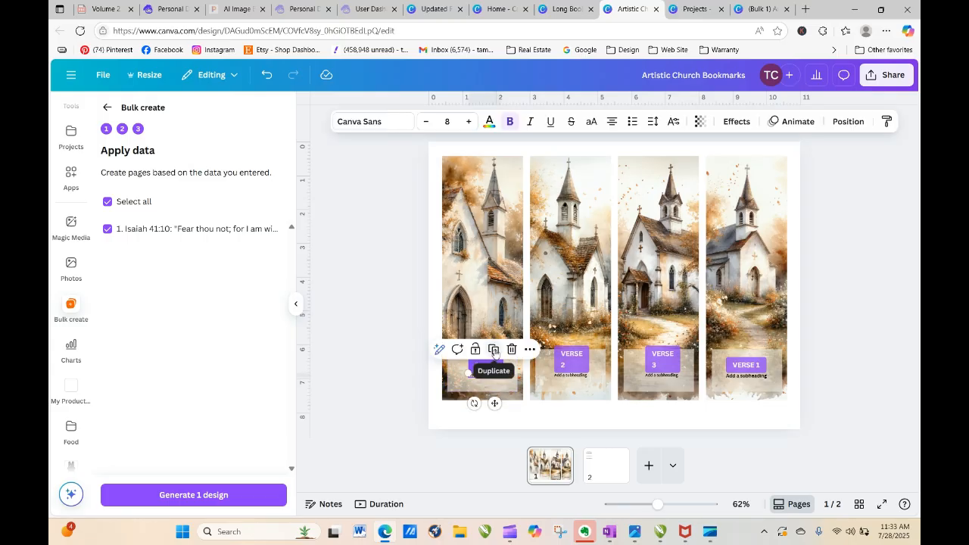
pyautogui.click(494, 351)
pyautogui.moveTo(492, 378); pyautogui.dragTo(557, 194)
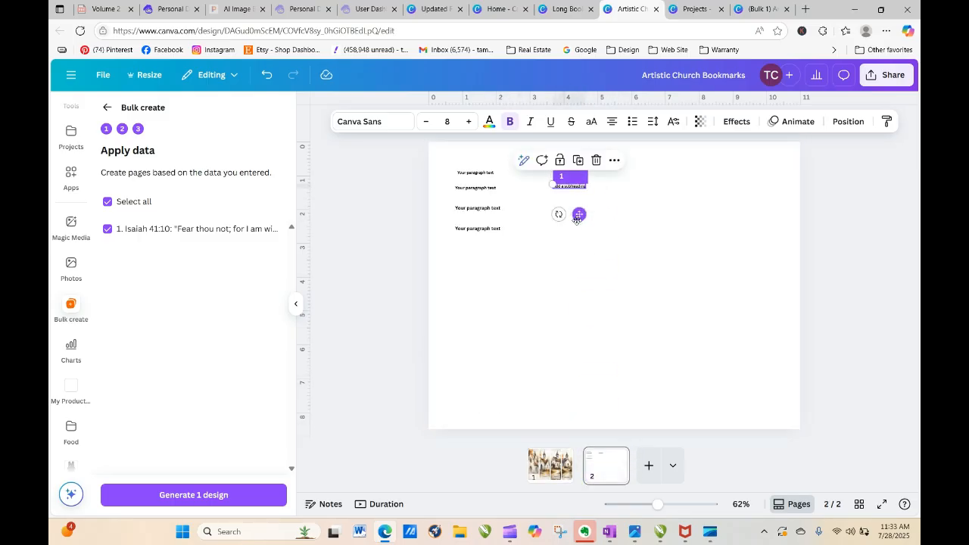
# Go back to Bulk create's data connection stage and connect the size 8 paragraph text box on page 2 to VERSE 1
pyautogui.click(489, 174)
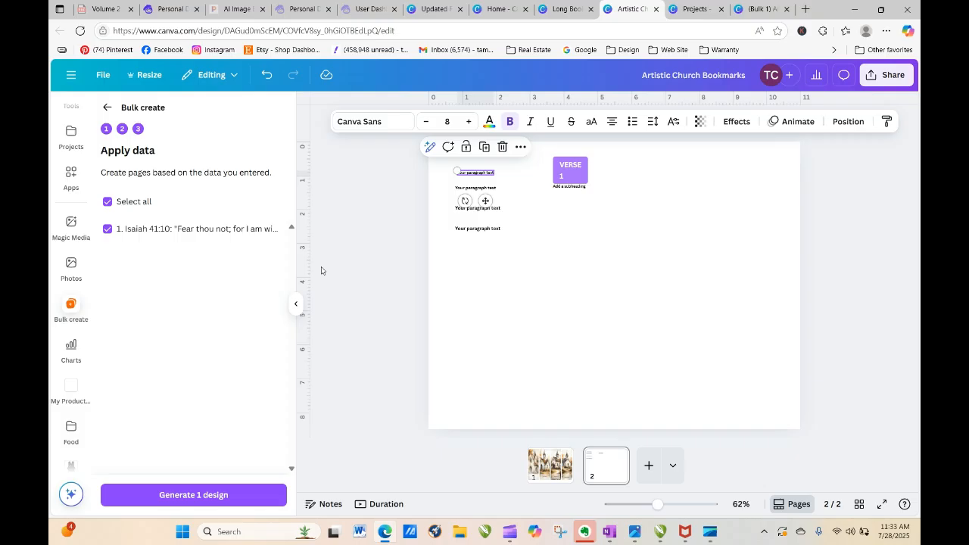
pyautogui.click(108, 108)
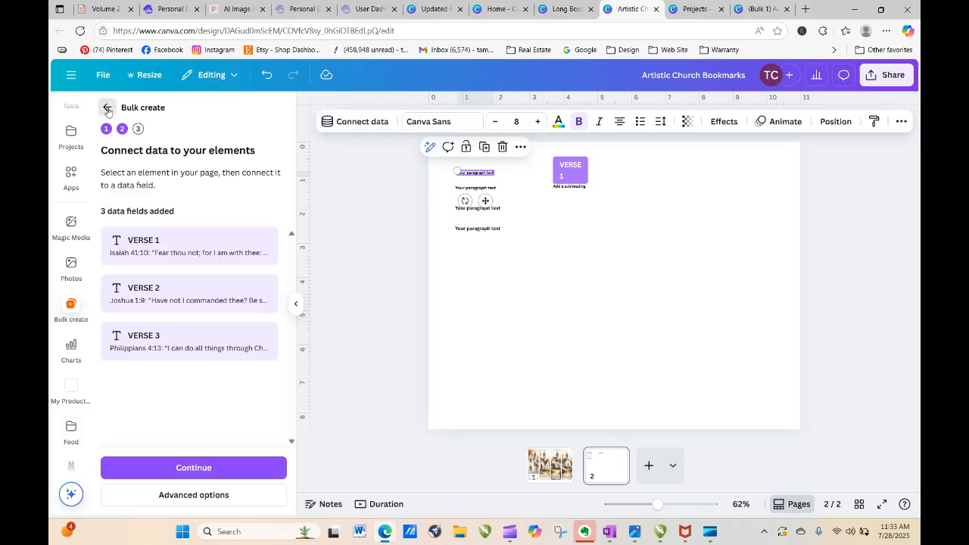
pyautogui.click(367, 123)
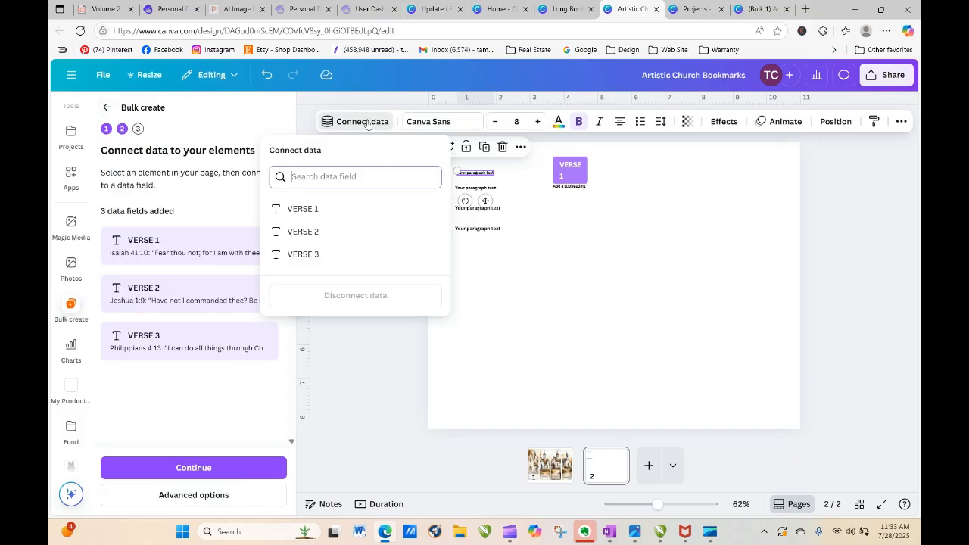
pyautogui.click(323, 211)
# Connect the size 9 paragraph text box below it to the VERSE 2 data field
pyautogui.click(469, 188)
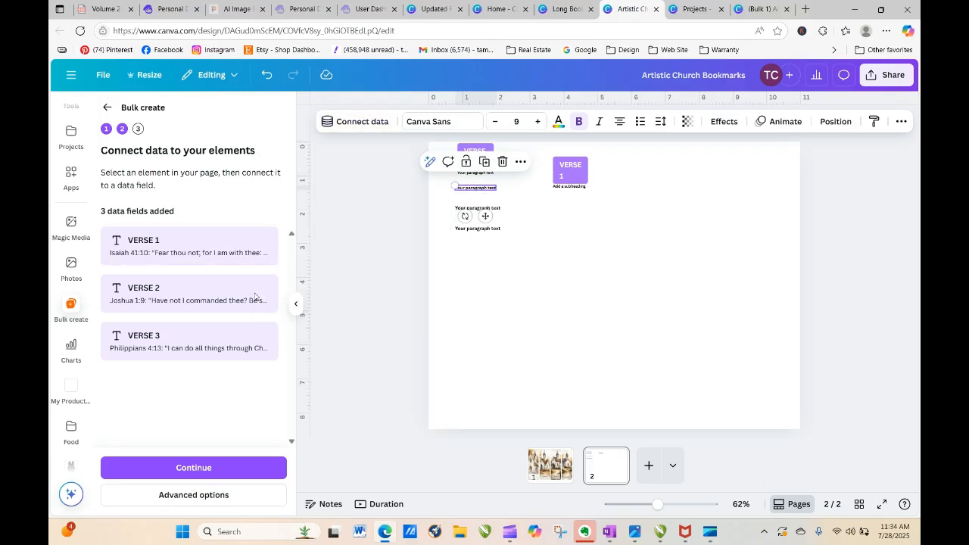
pyautogui.click(255, 297)
pyautogui.click(603, 474)
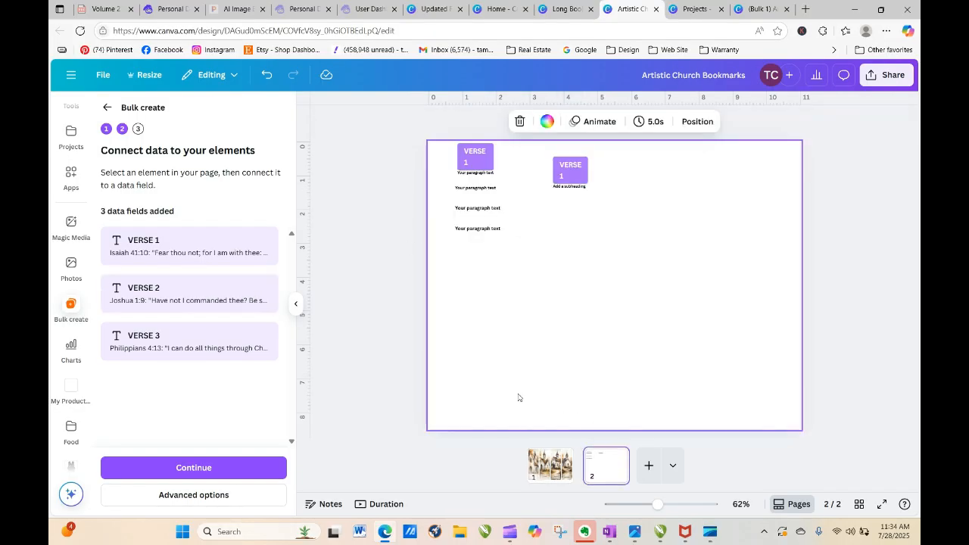
pyautogui.click(487, 190)
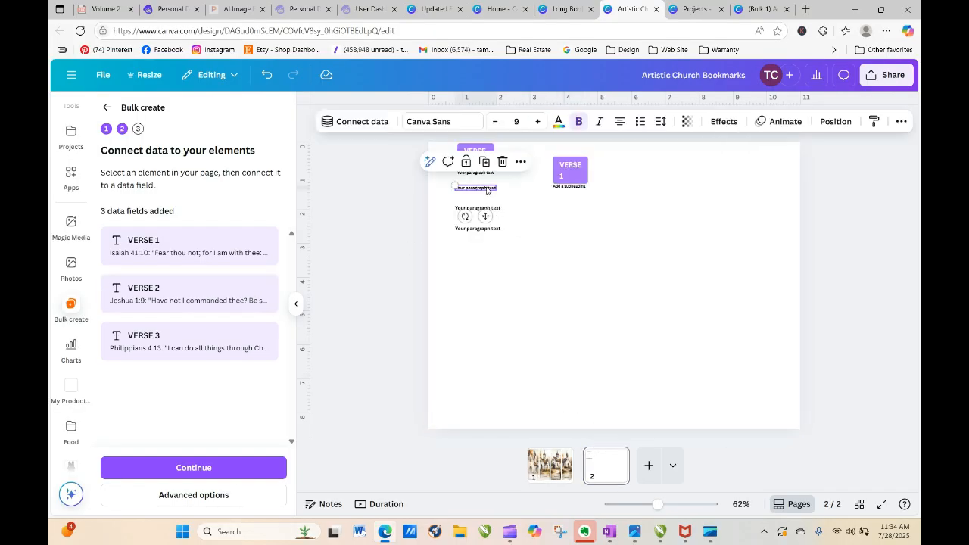
pyautogui.click(371, 122)
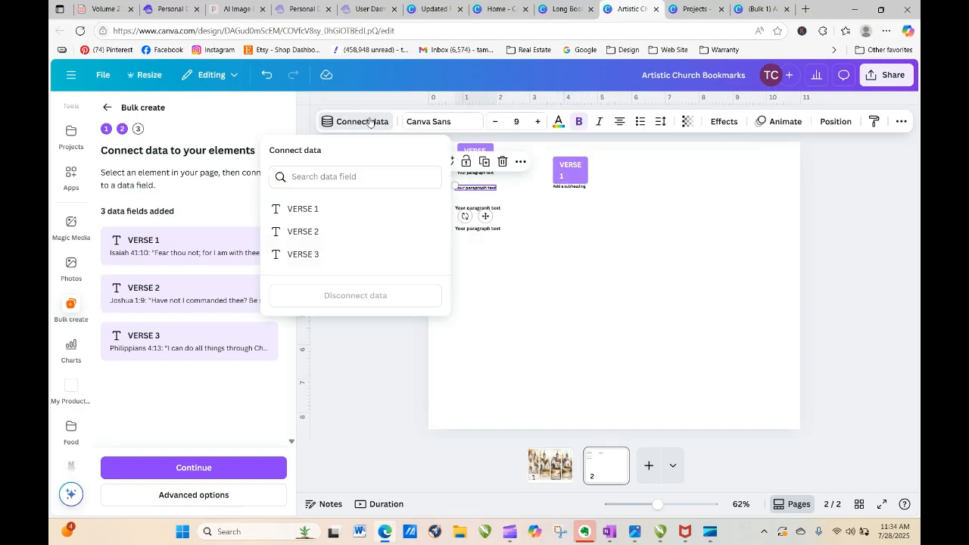
pyautogui.click(335, 229)
# Connect the upper size 10 text box to VERSE 2 and the lowest size 10 text box to VERSE 3
pyautogui.click(498, 210)
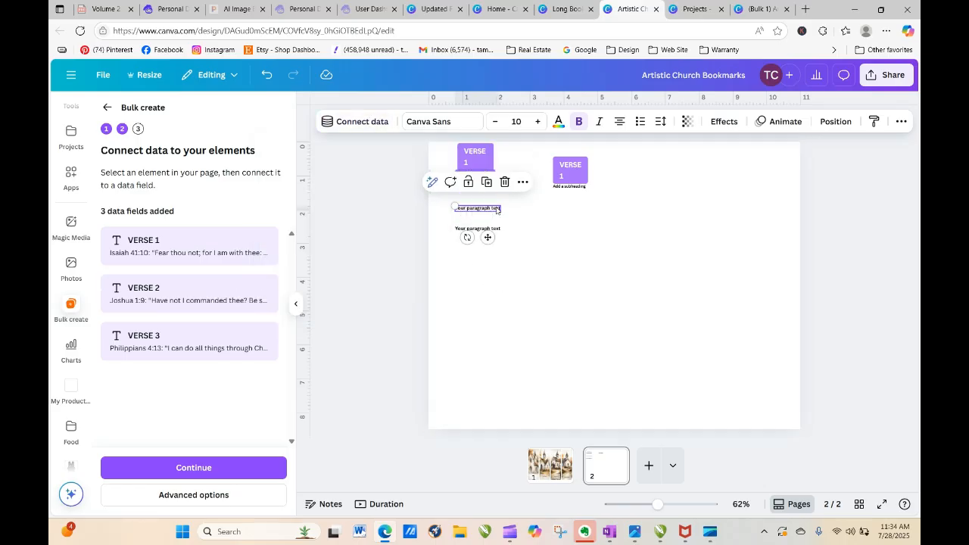
pyautogui.click(350, 125)
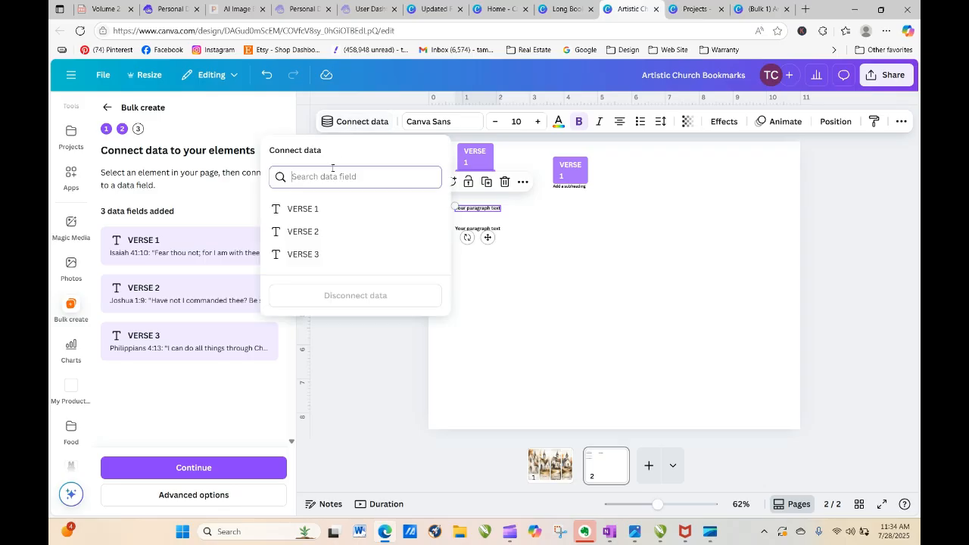
pyautogui.click(337, 234)
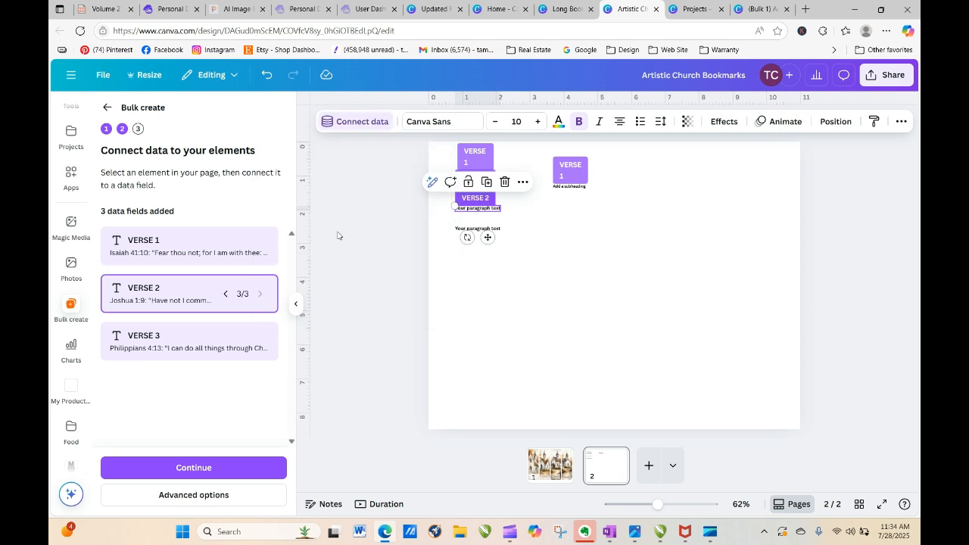
pyautogui.click(362, 122)
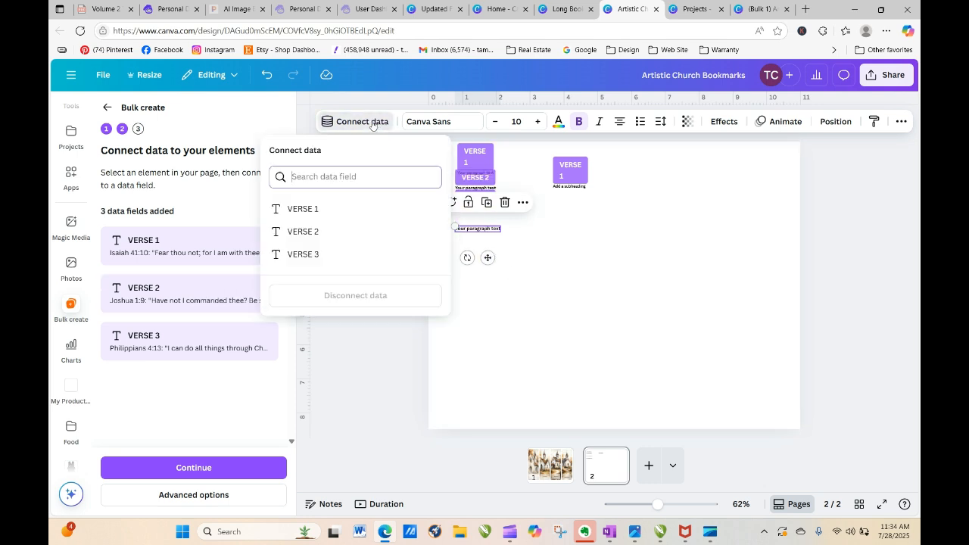
pyautogui.click(316, 254)
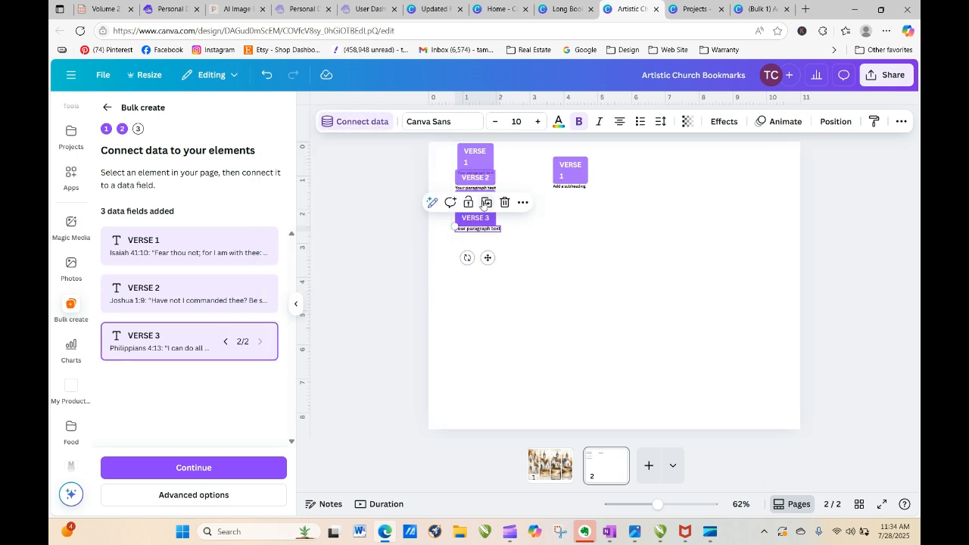
# Spread the column's three lower text boxes further down page 2 so their data labels no longer overlap
pyautogui.click(543, 254)
pyautogui.moveTo(454, 142); pyautogui.dragTo(564, 248)
pyautogui.click(479, 248)
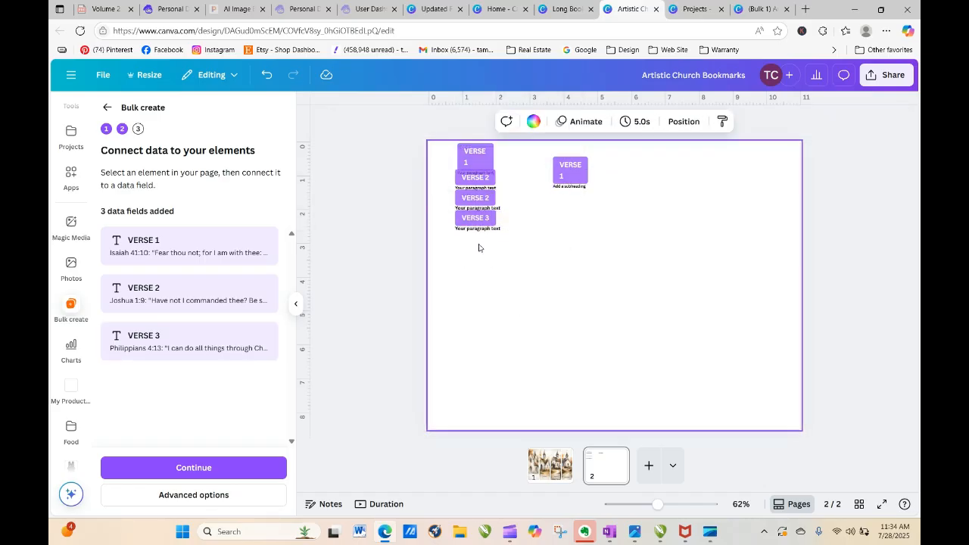
pyautogui.click(476, 221)
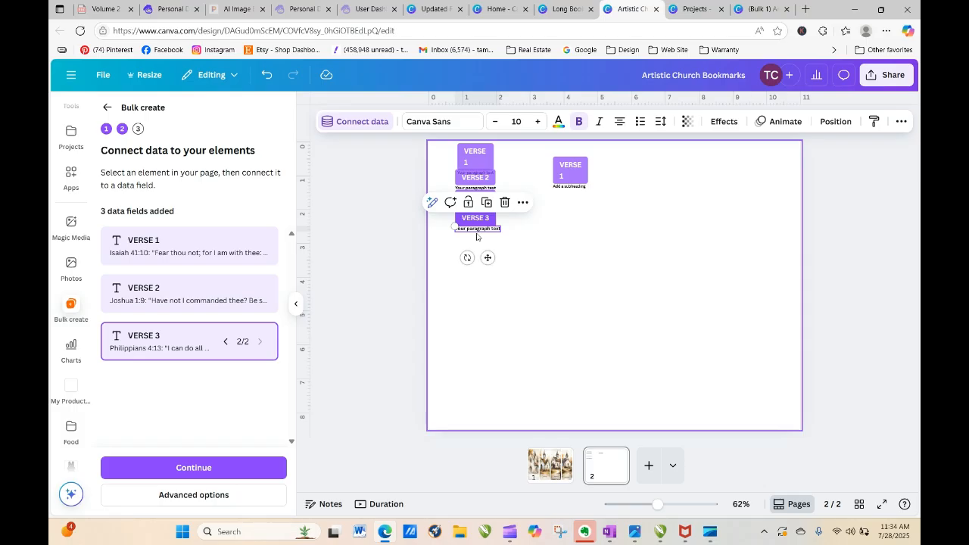
pyautogui.click(552, 242)
pyautogui.moveTo(490, 231); pyautogui.dragTo(487, 303)
pyautogui.moveTo(492, 206); pyautogui.dragTo(490, 261)
pyautogui.moveTo(493, 192); pyautogui.dragTo(492, 222)
pyautogui.click(554, 269)
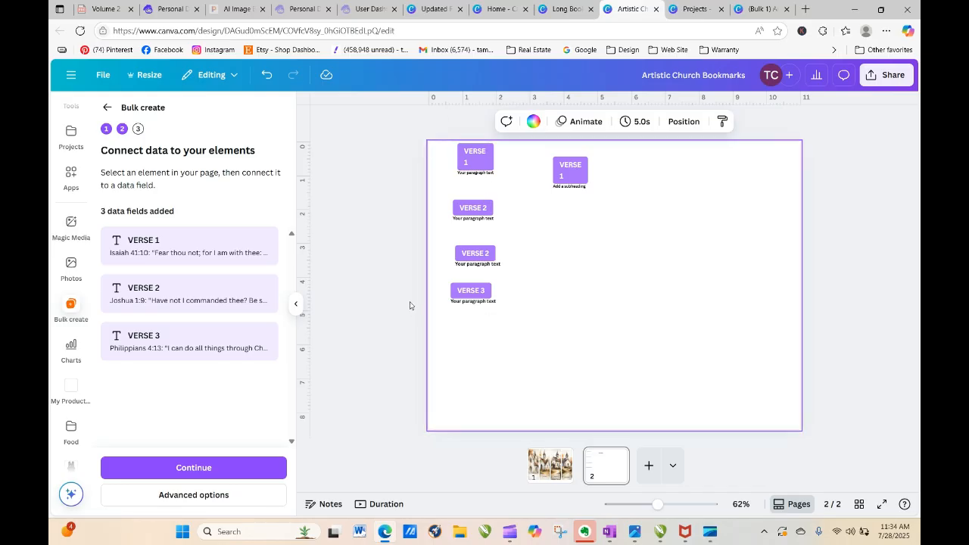
# Duplicate page 1 with the four church bookmarks
pyautogui.click(544, 465)
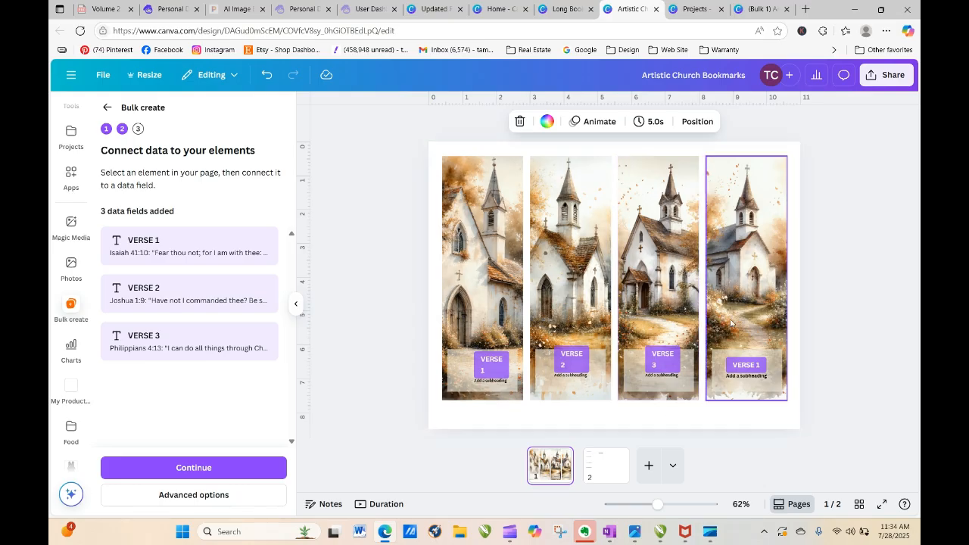
pyautogui.click(562, 458)
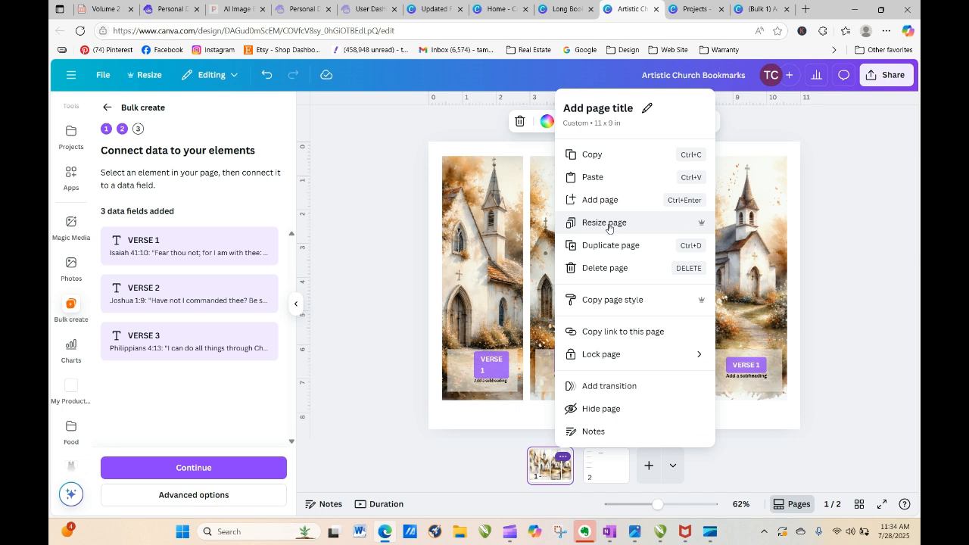
pyautogui.click(621, 245)
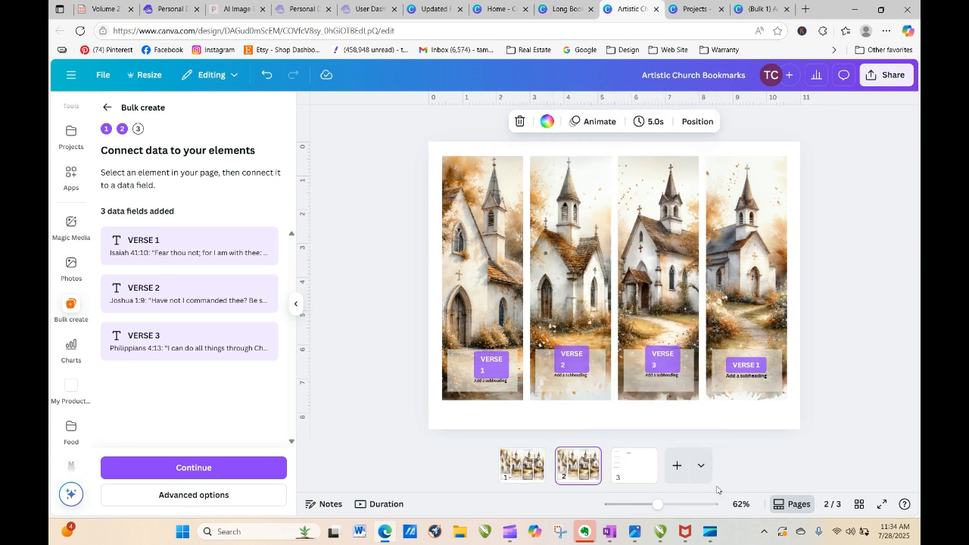
# Delete the verse subheadings from all four bookmarks on the duplicated page 2, leaving the translucent boxes empty
pyautogui.click(496, 377)
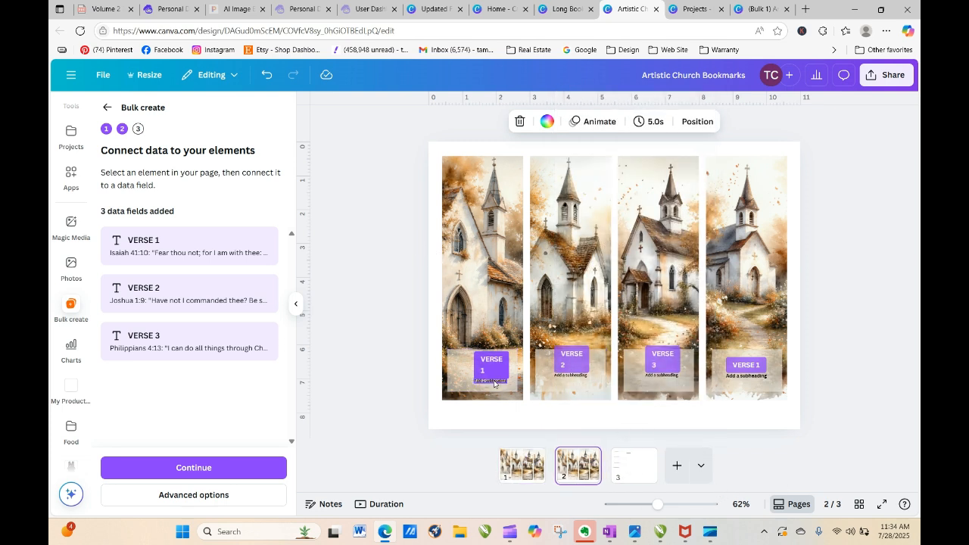
pyautogui.click(517, 355)
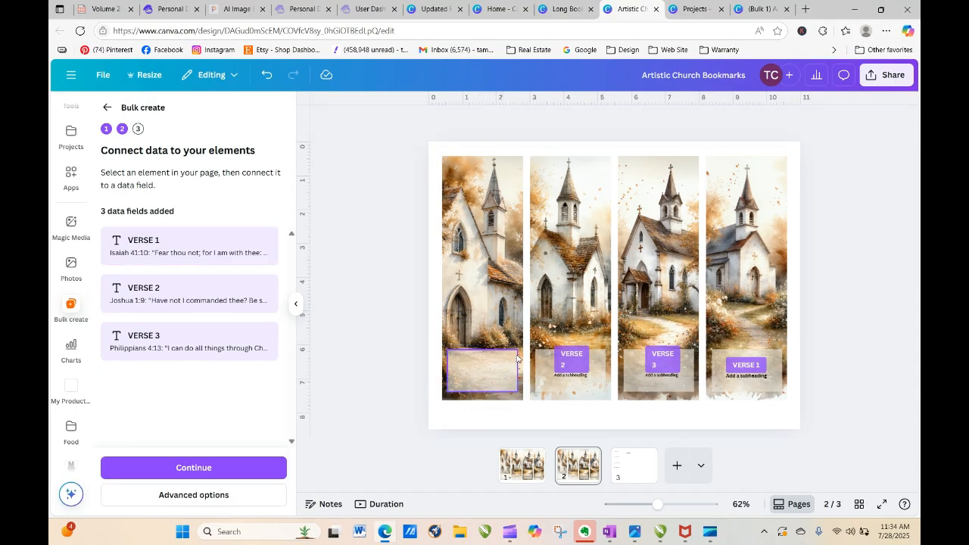
pyautogui.click(563, 376)
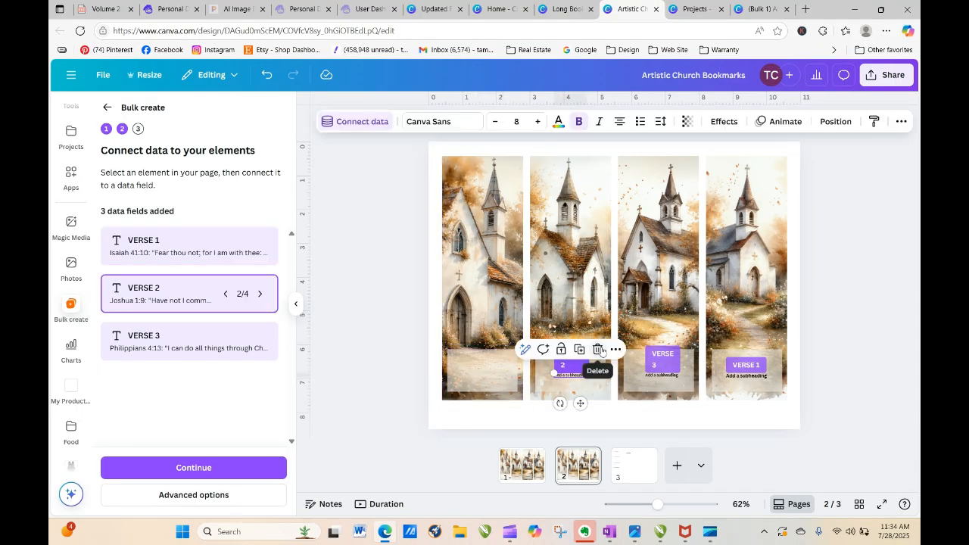
pyautogui.click(597, 347)
pyautogui.click(662, 377)
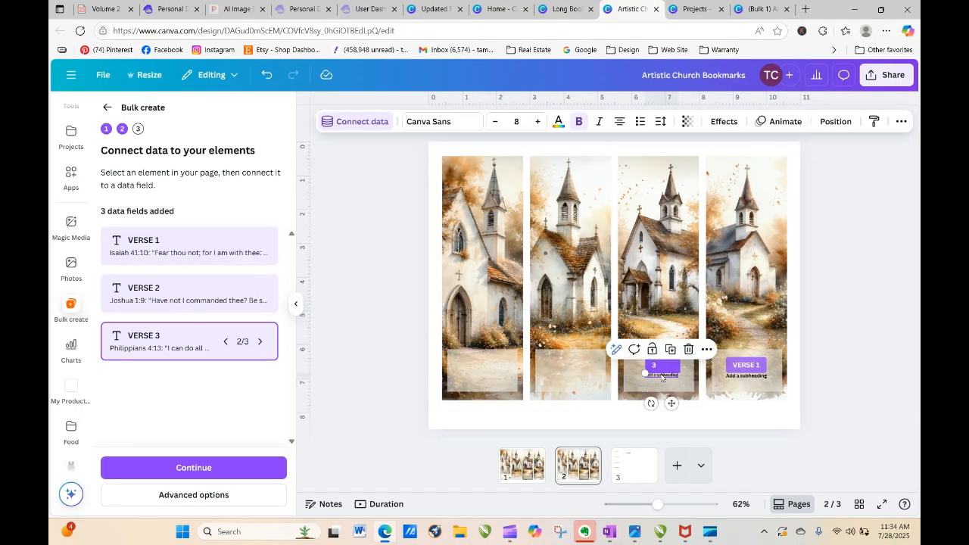
pyautogui.click(684, 348)
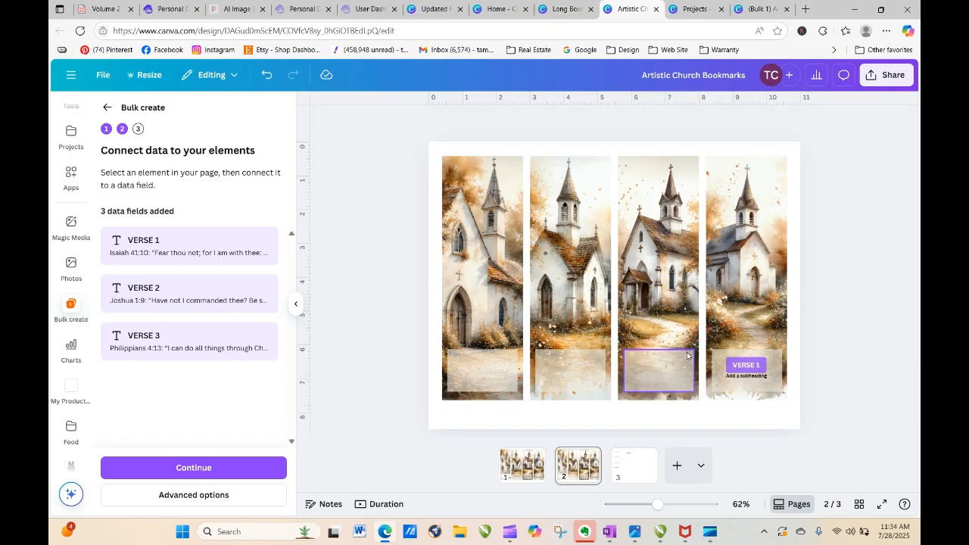
pyautogui.click(741, 382)
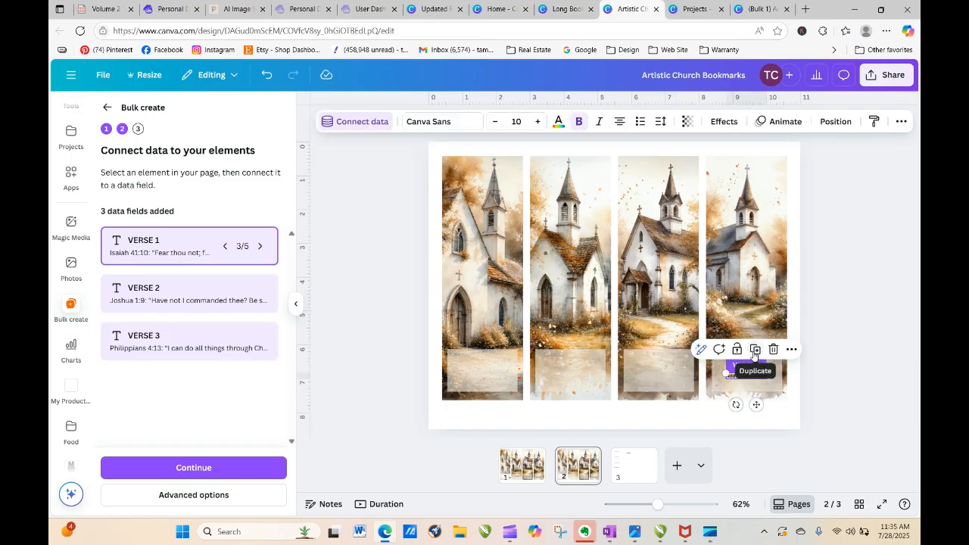
pyautogui.click(755, 350)
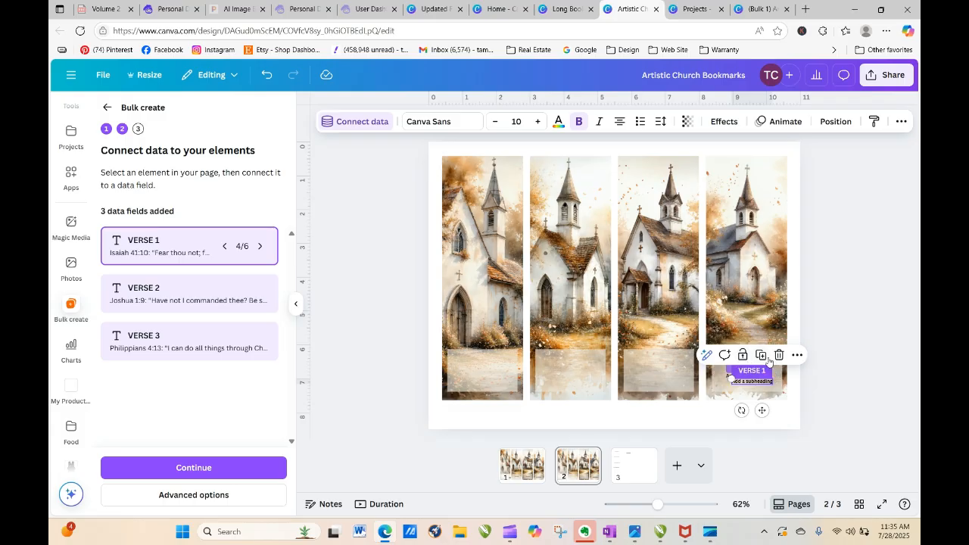
pyautogui.click(779, 355)
pyautogui.click(769, 378)
pyautogui.click(780, 354)
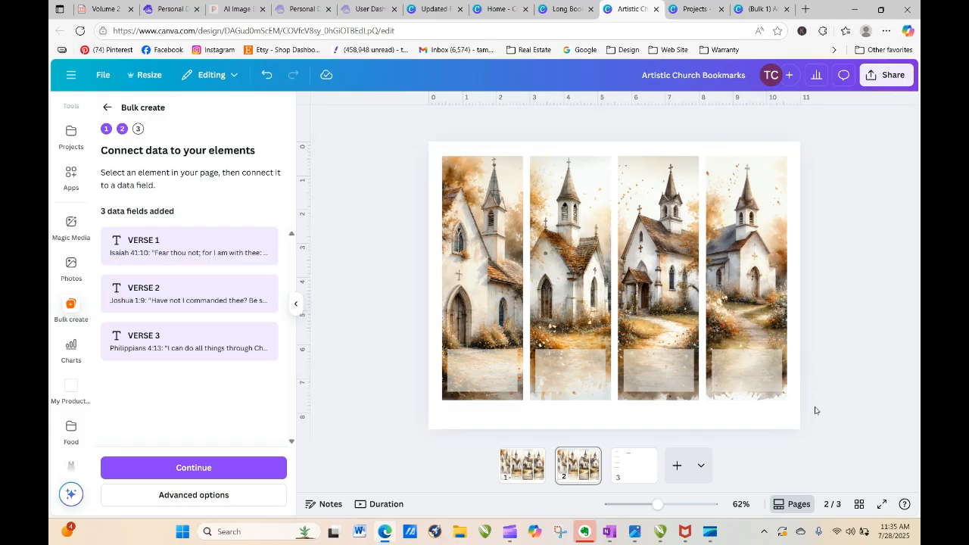
# Nudge page 3's size 8 VERSE 1 text box down, then duplicate its column of four text boxes and place the copies along the page's right edge
pyautogui.click(627, 463)
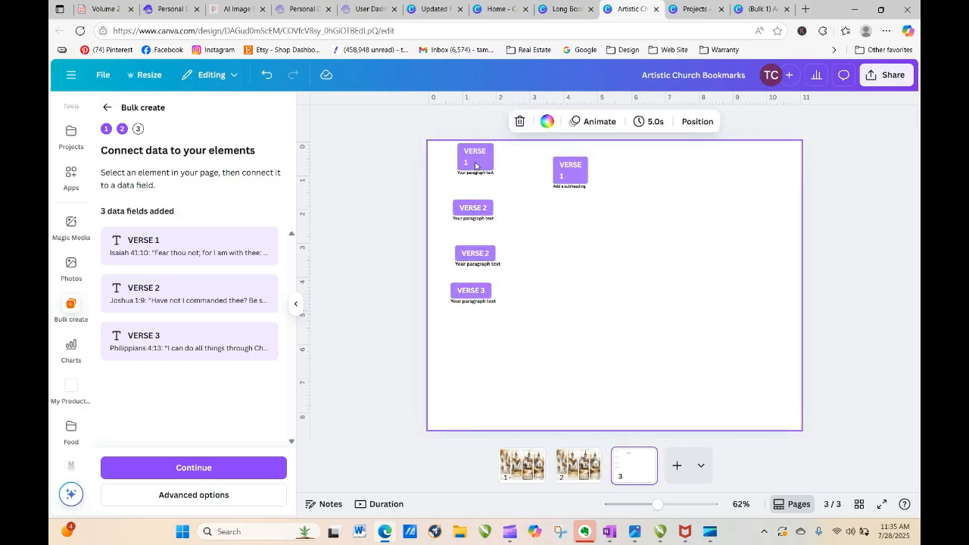
pyautogui.moveTo(478, 171); pyautogui.dragTo(471, 181)
pyautogui.moveTo(439, 368); pyautogui.dragTo(530, 159)
pyautogui.click(530, 230)
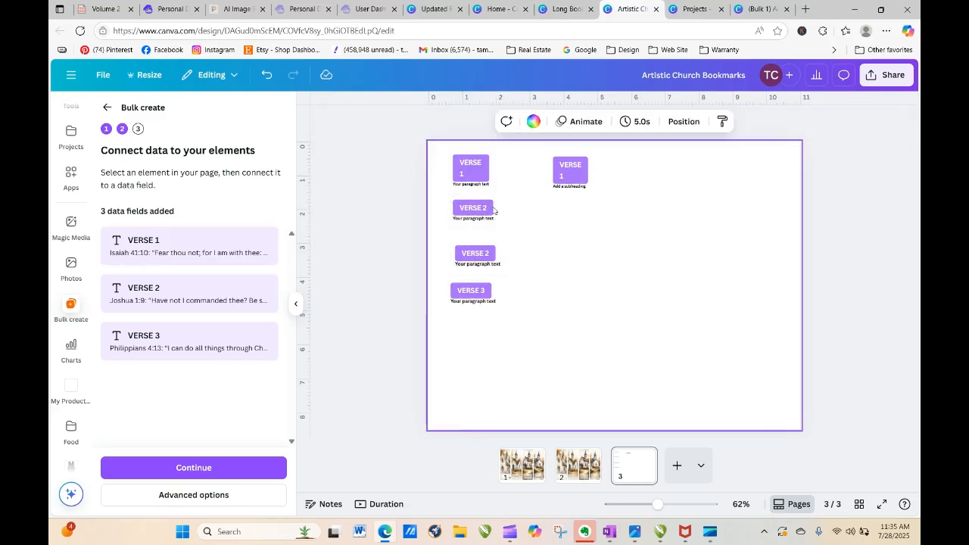
pyautogui.moveTo(430, 359); pyautogui.dragTo(487, 190)
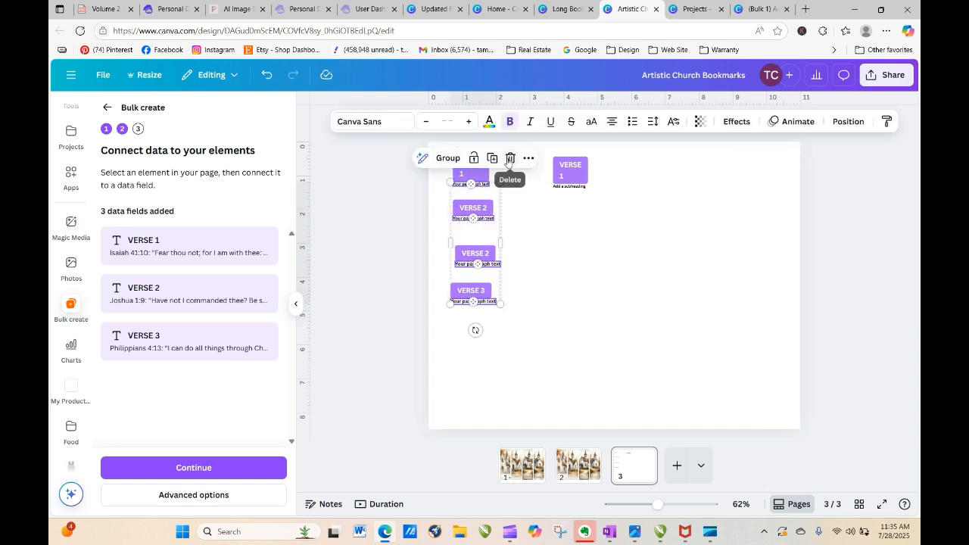
pyautogui.click(492, 159)
pyautogui.moveTo(479, 235); pyautogui.dragTo(760, 236)
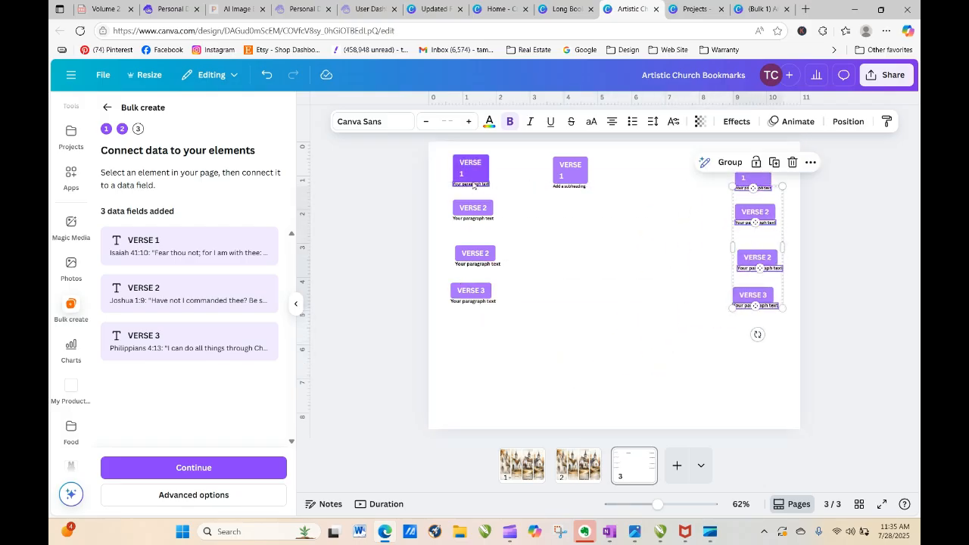
# Move the size 8 VERSE 1 text box onto page 2's first bookmark and the size 9 VERSE 2 box onto the second
pyautogui.moveTo(470, 170); pyautogui.dragTo(479, 364)
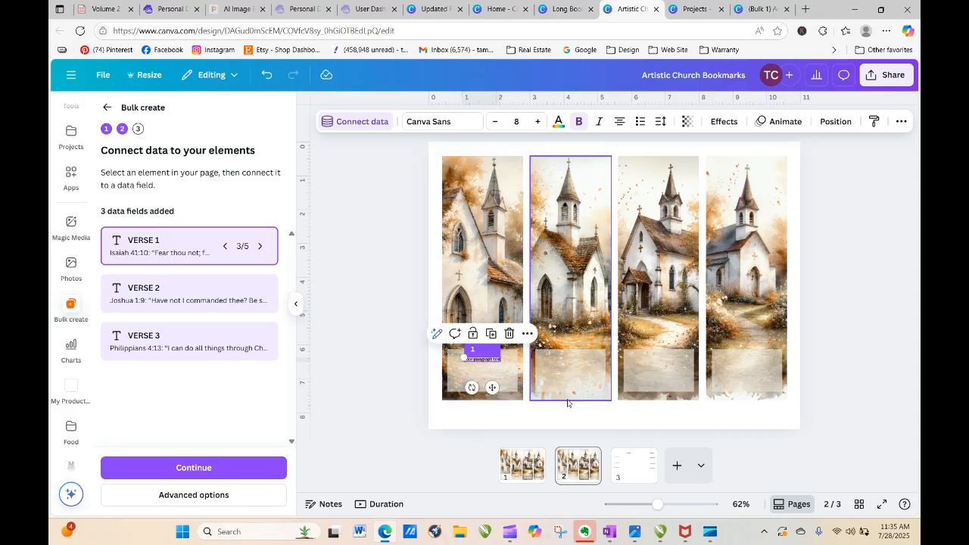
pyautogui.click(623, 469)
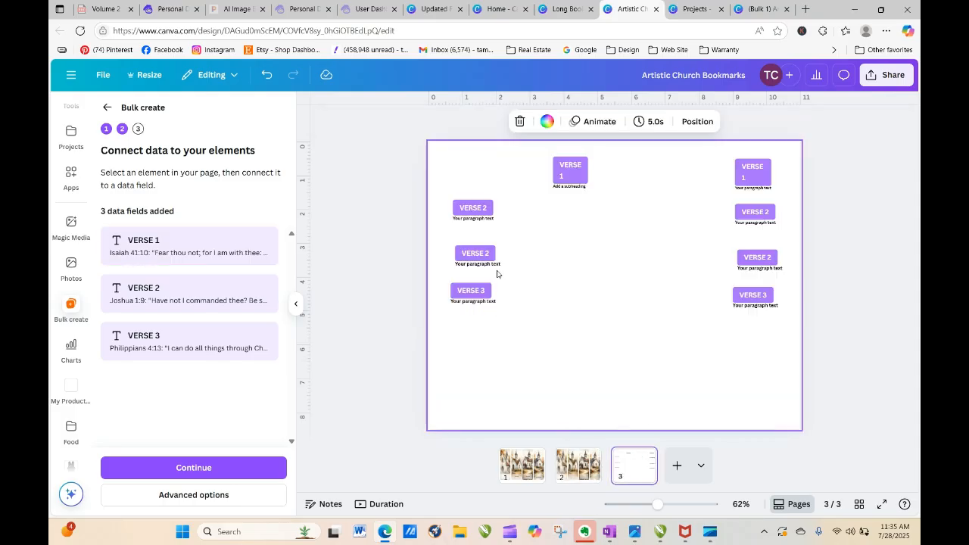
pyautogui.click(481, 216)
pyautogui.moveTo(511, 235); pyautogui.dragTo(575, 356)
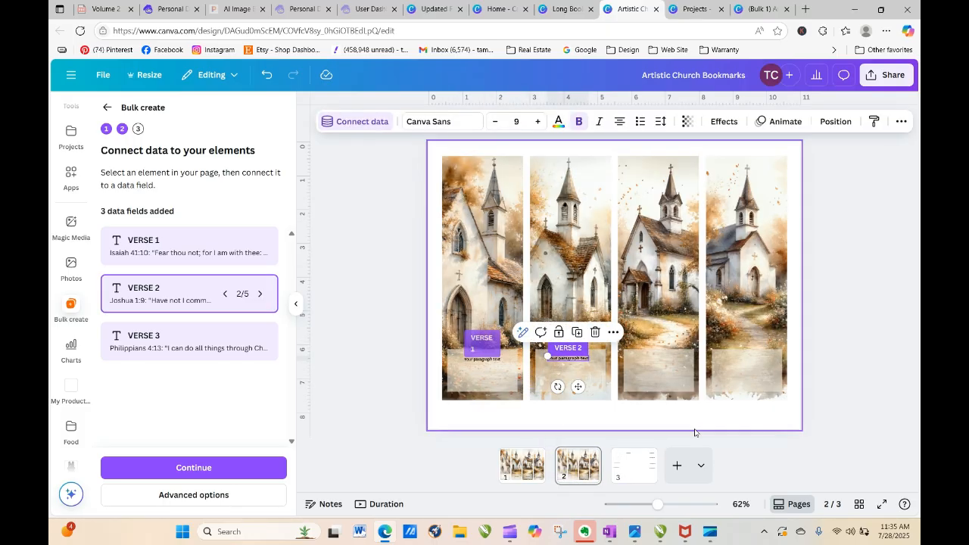
# Move the size 10 VERSE 2 text box from page 3 onto page 2's third bookmark and the VERSE 3 box onto the fourth
pyautogui.click(629, 467)
pyautogui.click(496, 265)
pyautogui.moveTo(516, 281); pyautogui.dragTo(582, 462)
pyautogui.moveTo(644, 351); pyautogui.dragTo(678, 357)
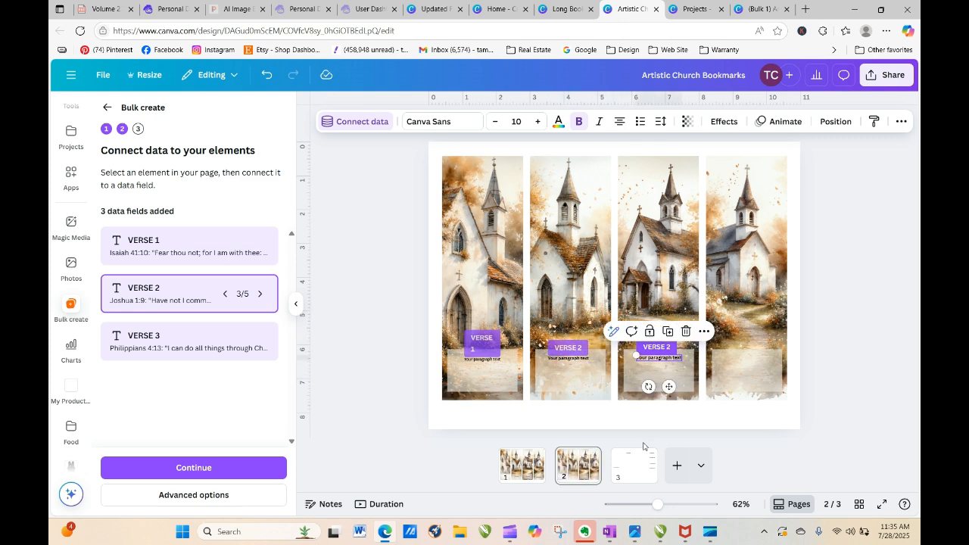
pyautogui.click(622, 472)
pyautogui.moveTo(487, 298); pyautogui.dragTo(757, 360)
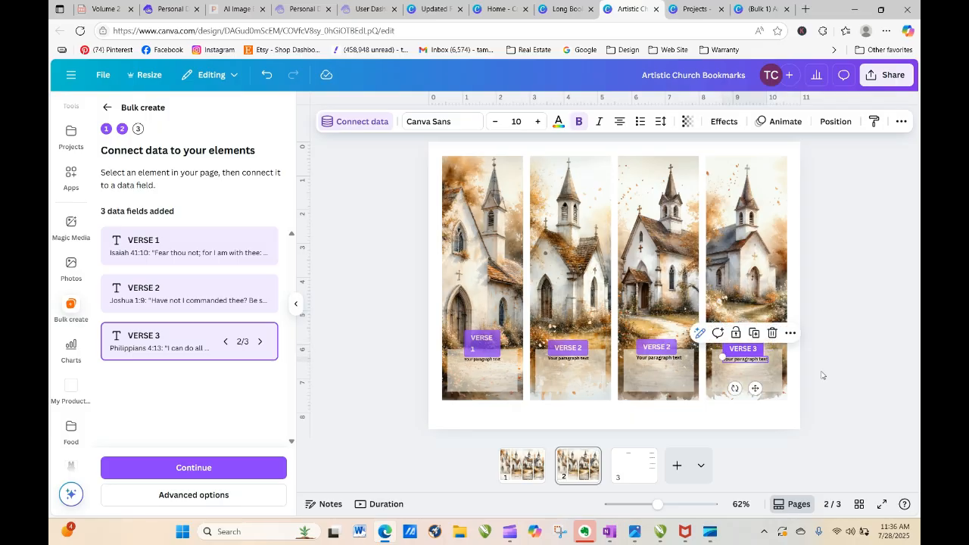
# Generate the one bulk-create design from the connected verse fields and open page 2 of the newly created bookmarks file
pyautogui.click(814, 421)
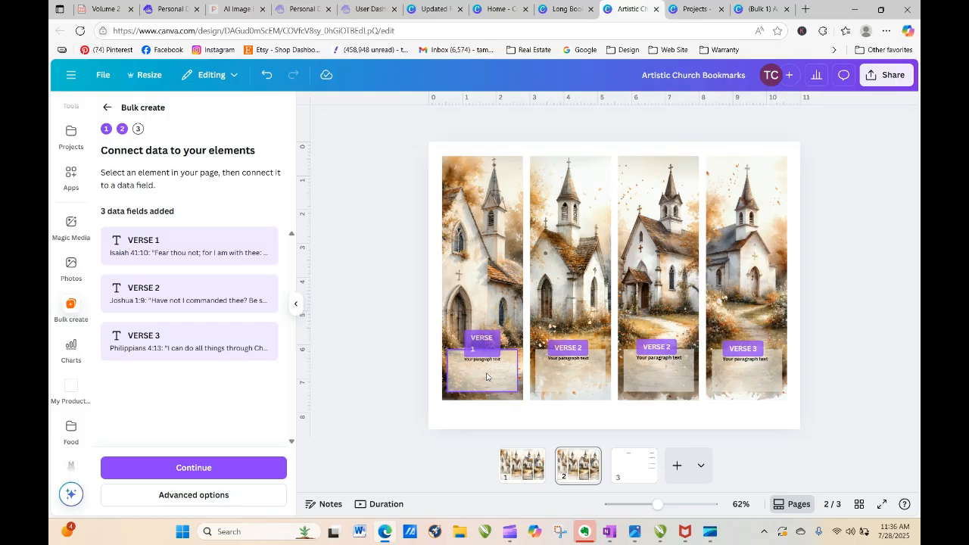
pyautogui.click(244, 470)
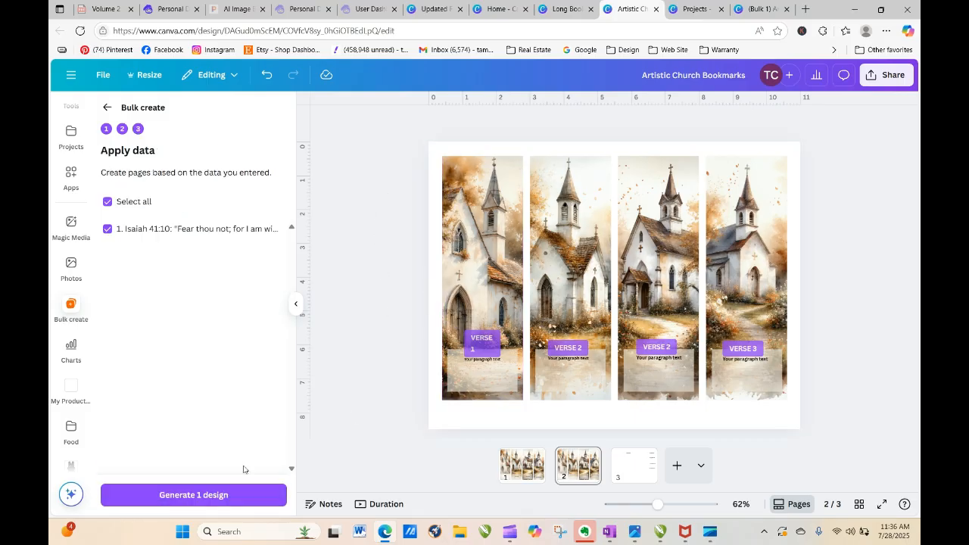
pyautogui.click(221, 497)
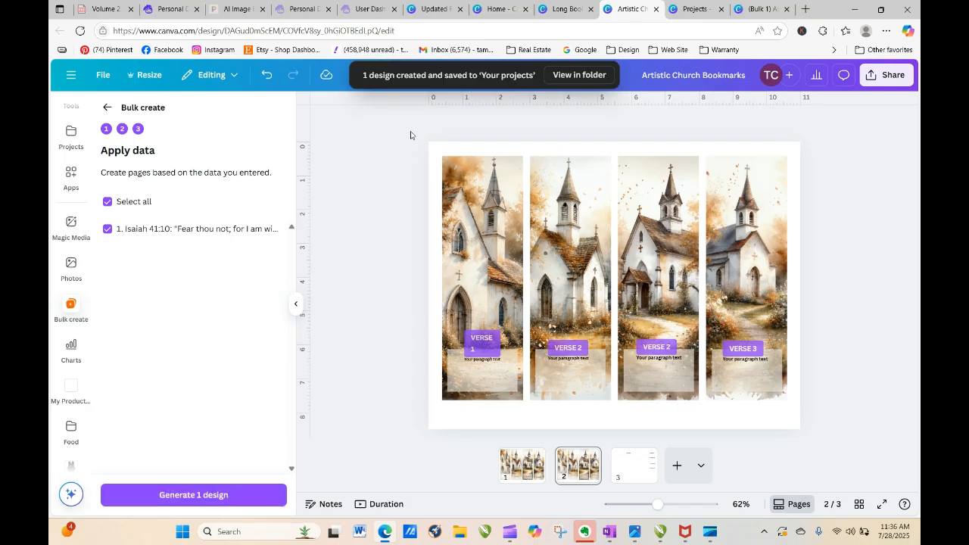
pyautogui.click(572, 75)
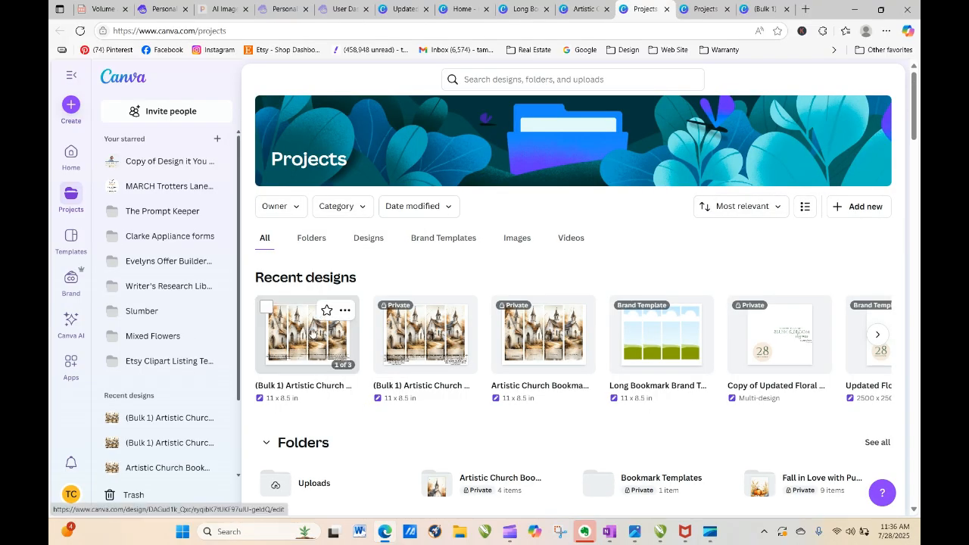
pyautogui.click(311, 332)
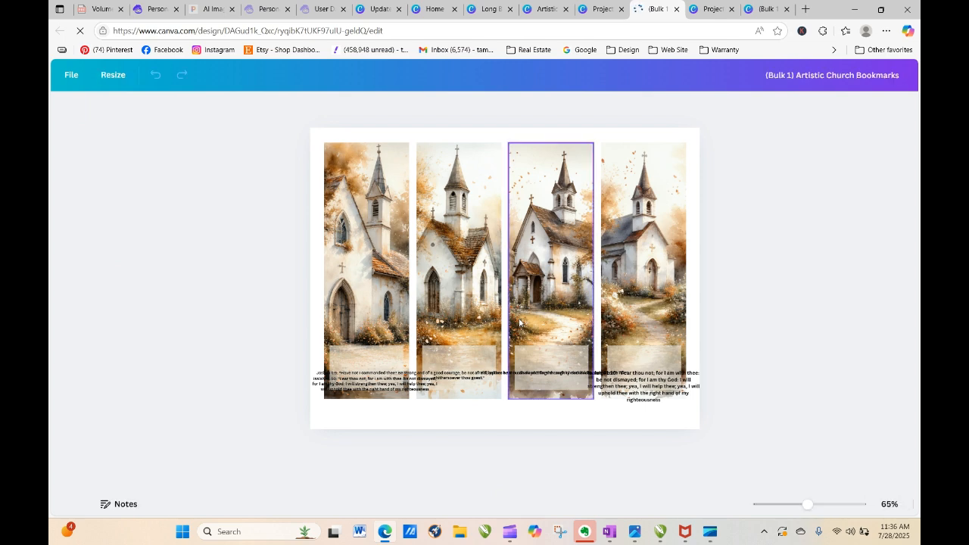
pyautogui.click(475, 466)
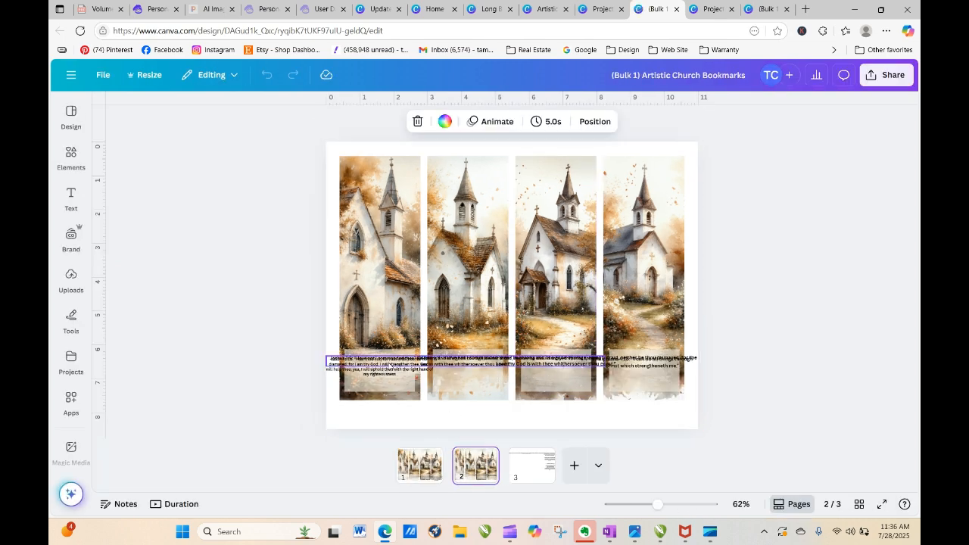
# Narrow the size 9 Joshua 1:9 and the Isaiah 41:10 text boxes to bookmark width and place them above the translucent boxes
pyautogui.moveTo(411, 366); pyautogui.dragTo(479, 212)
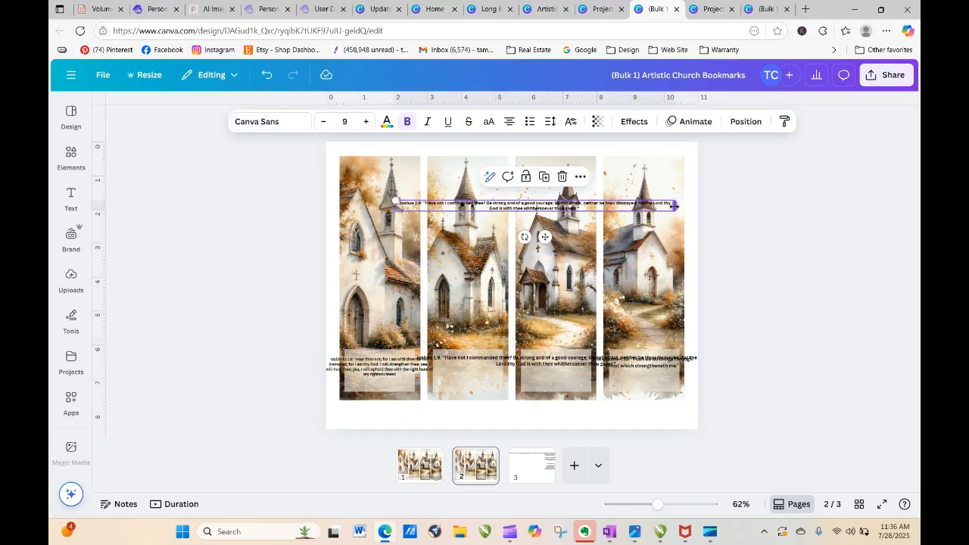
pyautogui.moveTo(656, 206); pyautogui.dragTo(423, 308)
pyautogui.click(752, 284)
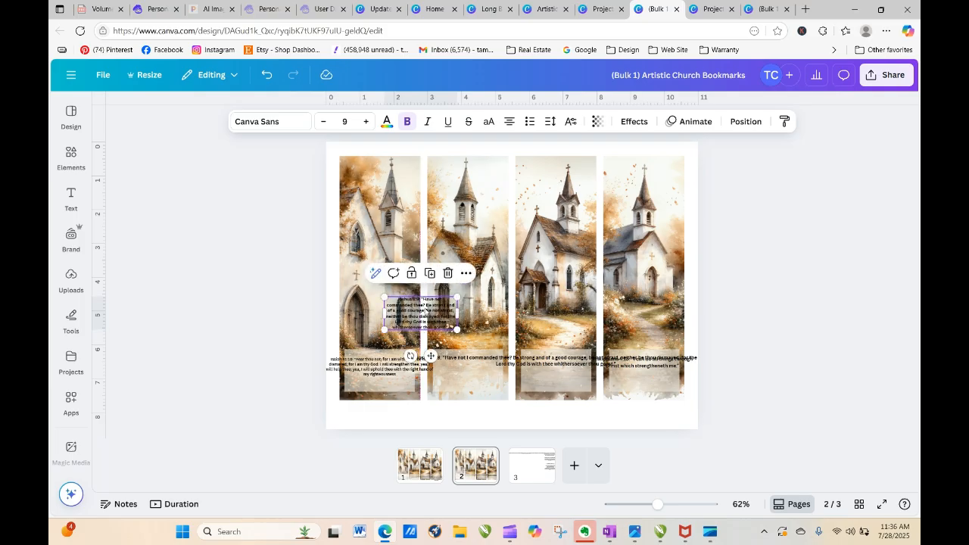
pyautogui.click(424, 366)
pyautogui.moveTo(434, 367); pyautogui.dragTo(395, 231)
# Narrow the size 10 Joshua 1:9 text and scale it down to size 8.8 so it fits the second bookmark's translucent box
pyautogui.click(473, 364)
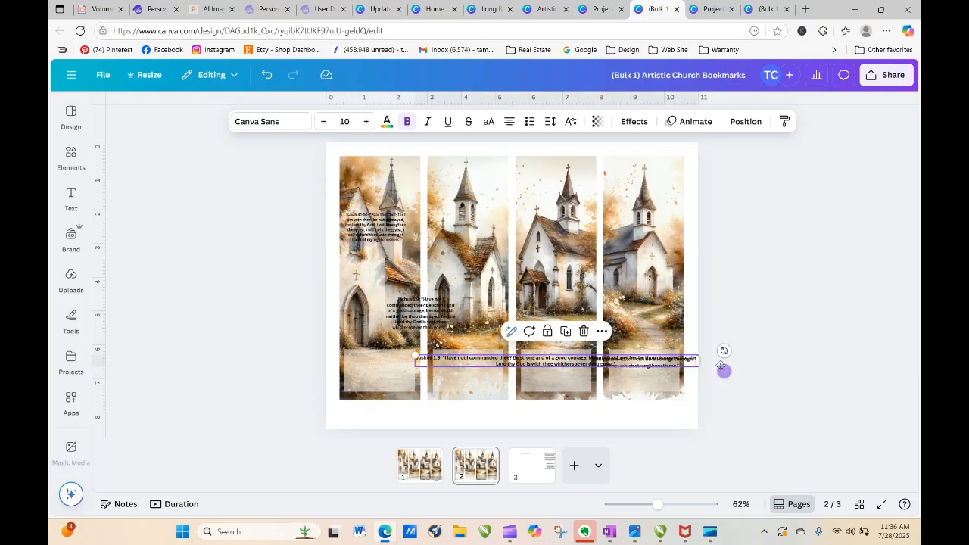
pyautogui.moveTo(721, 368); pyautogui.dragTo(510, 372)
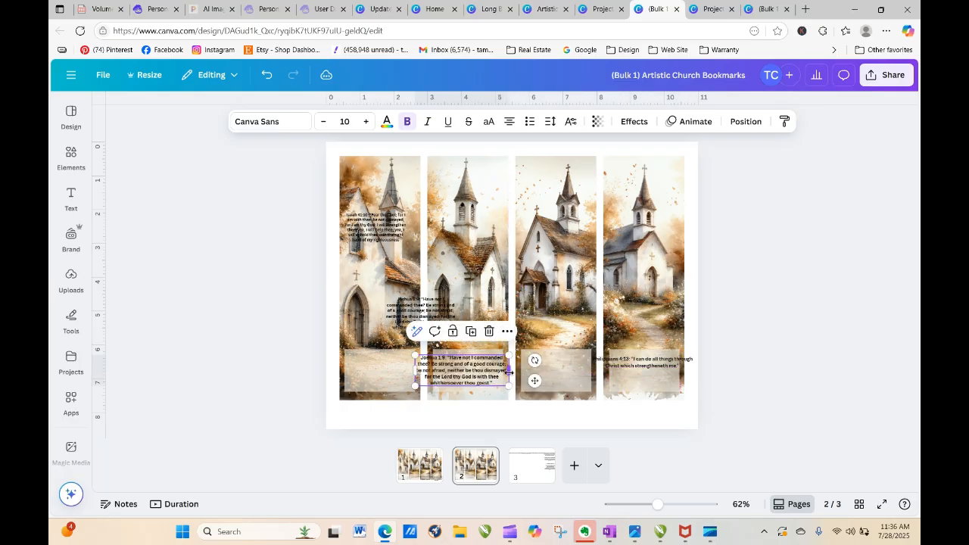
pyautogui.doubleClick(416, 377)
pyautogui.moveTo(412, 370); pyautogui.dragTo(433, 371)
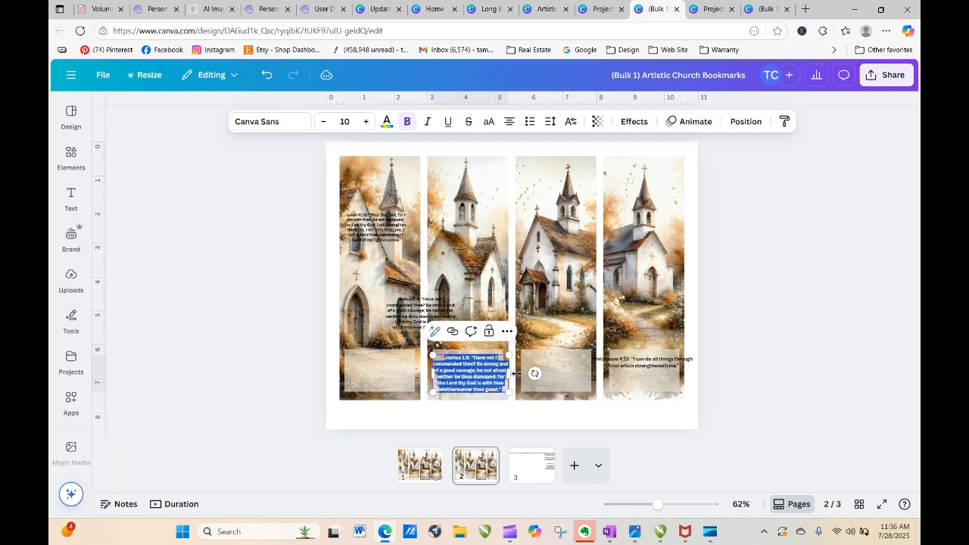
pyautogui.moveTo(509, 372); pyautogui.dragTo(480, 375)
pyautogui.click(714, 366)
pyautogui.click(322, 343)
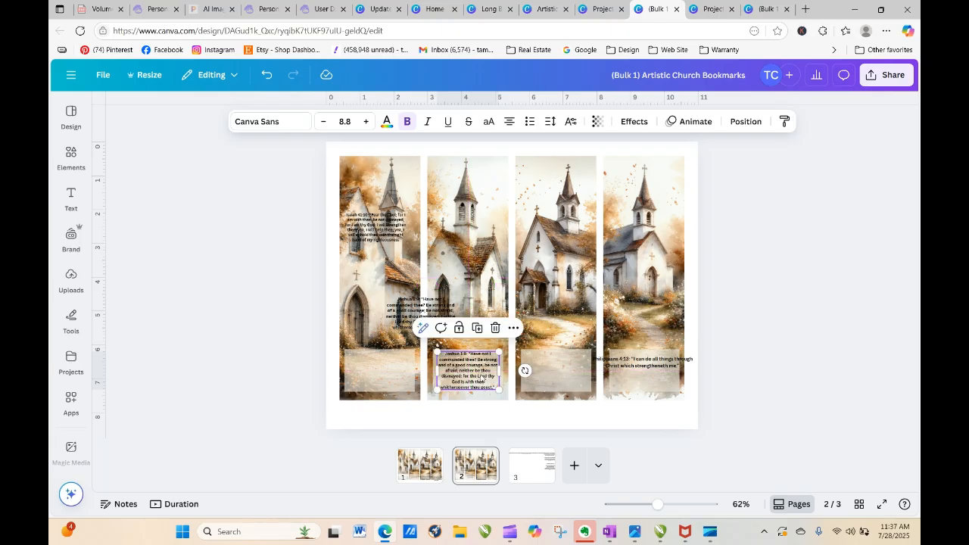
# Move the size 9 Joshua 1:9 text into the first bookmark's translucent box and narrow it to fit inside
pyautogui.click(420, 312)
pyautogui.moveTo(420, 312); pyautogui.dragTo(376, 375)
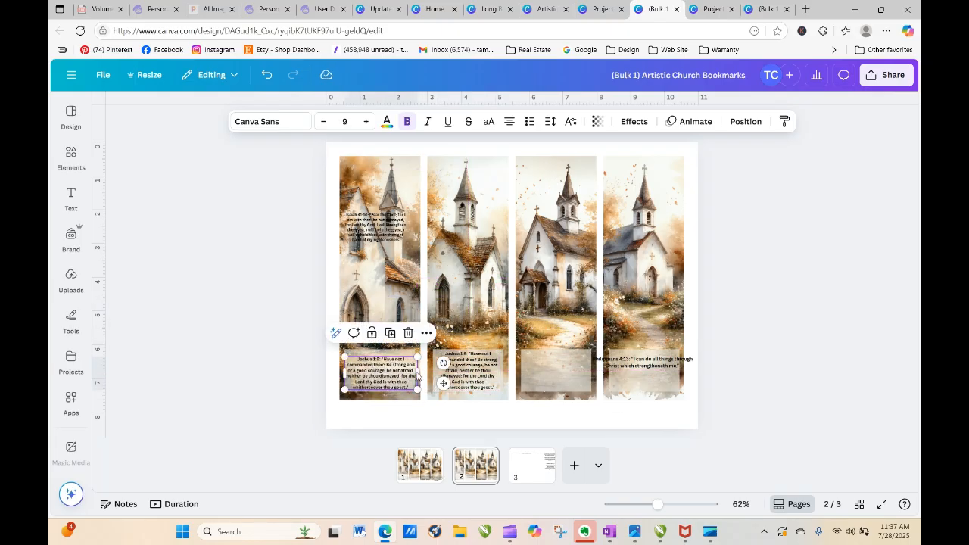
pyautogui.doubleClick(416, 374)
pyautogui.moveTo(419, 371); pyautogui.dragTo(381, 376)
pyautogui.click(273, 376)
pyautogui.click(378, 385)
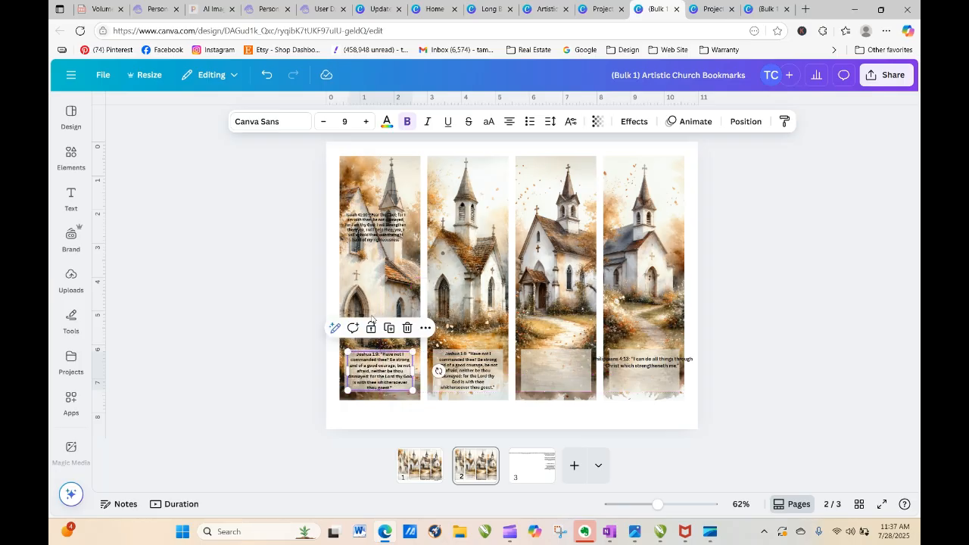
# Move the Isaiah 41:10 text into the third bookmark's translucent box and clear the Philippians 4:13 text from the fourth
pyautogui.moveTo(377, 227); pyautogui.dragTo(622, 363)
pyautogui.click(590, 365)
pyautogui.click(734, 373)
pyautogui.moveTo(684, 368); pyautogui.dragTo(909, 350)
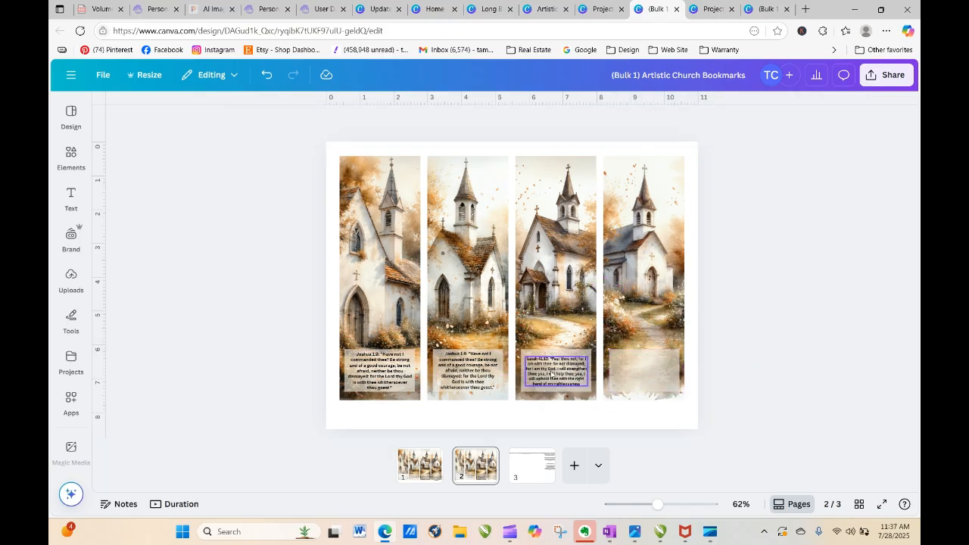
# Clear the verse texts from the second and third bookmarks, keeping only the first bookmark's size 9 verse
pyautogui.click(388, 371)
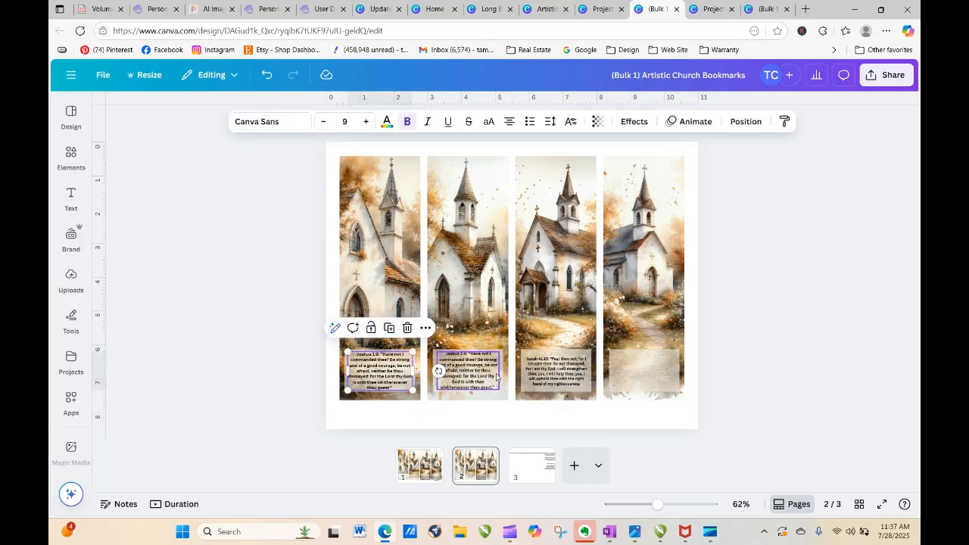
pyautogui.moveTo(483, 377); pyautogui.dragTo(886, 337)
pyautogui.moveTo(592, 367); pyautogui.dragTo(905, 362)
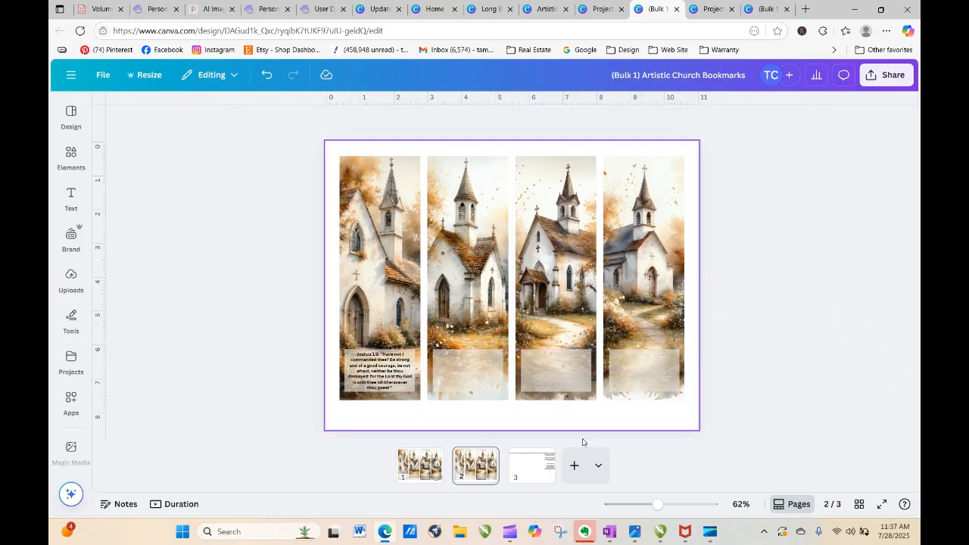
# Copy the first bookmark's Joshua 1:9 text and paste it onto a new blank page 4
pyautogui.click(376, 376)
pyautogui.rightClick(377, 376)
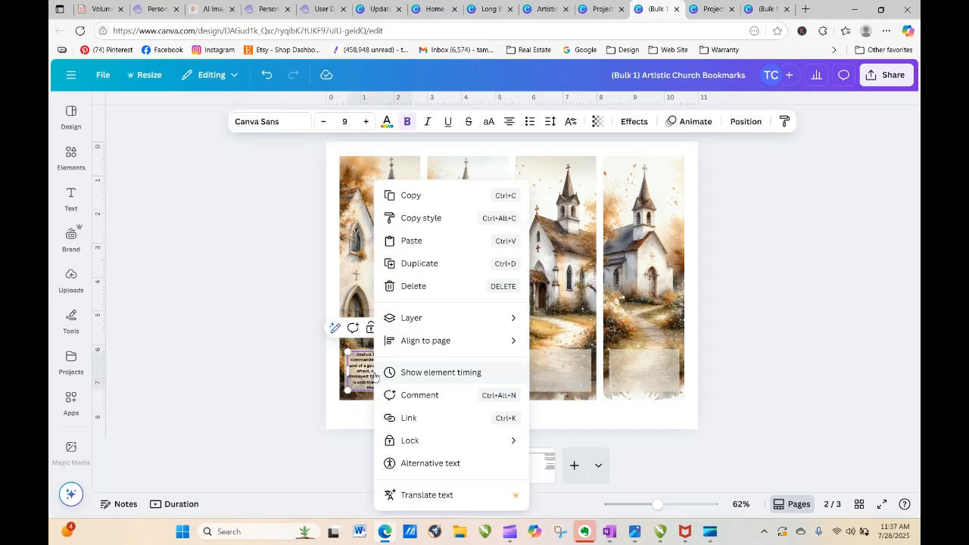
pyautogui.click(413, 195)
pyautogui.click(574, 466)
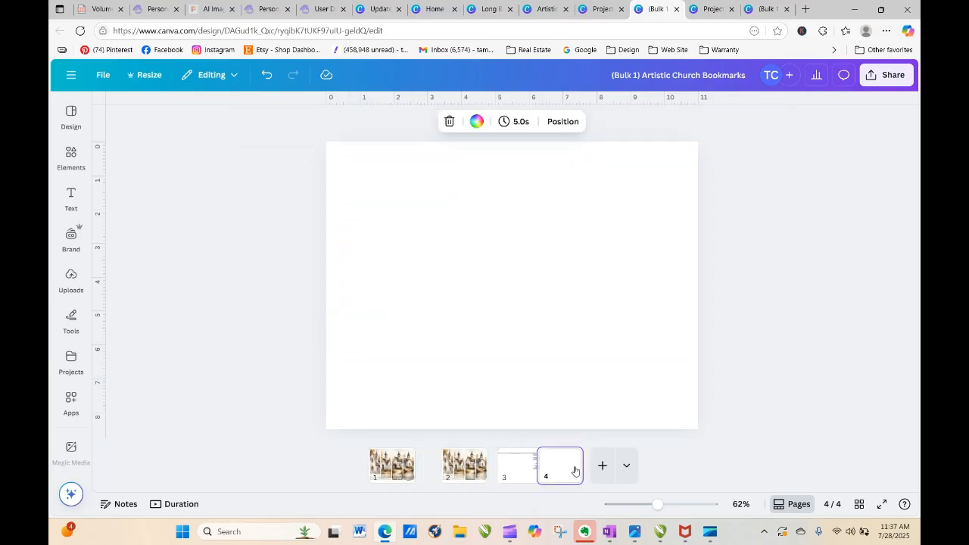
pyautogui.rightClick(368, 174)
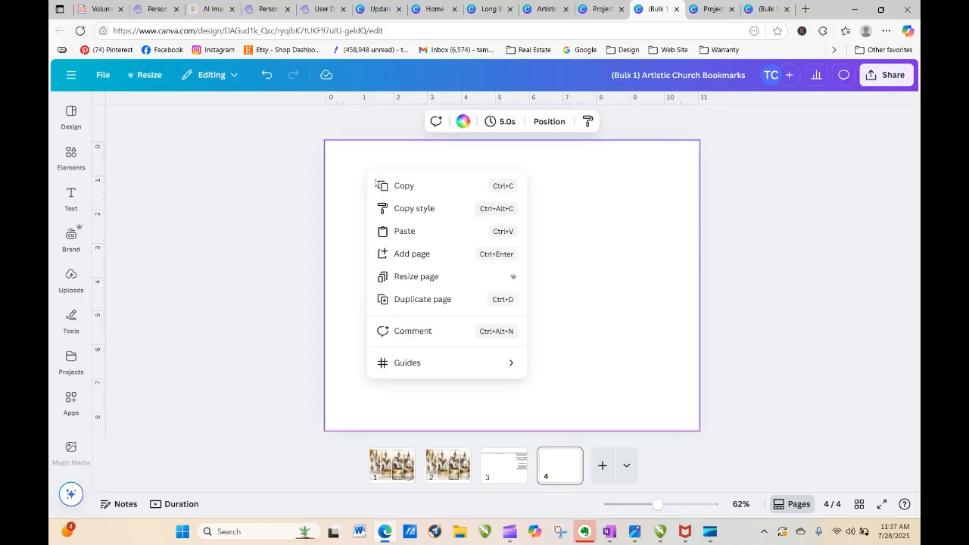
pyautogui.click(399, 230)
pyautogui.click(490, 335)
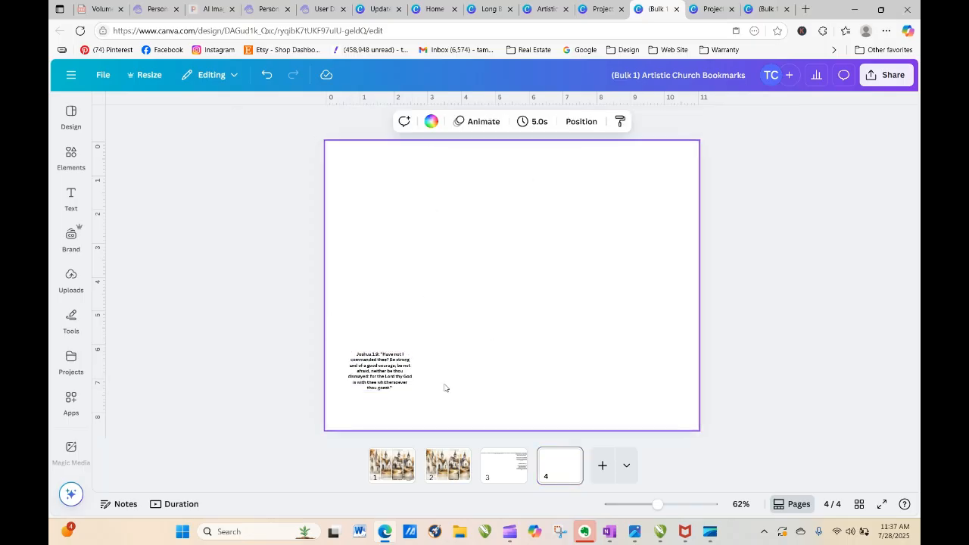
# Move the pasted verse to page 4's upper-left corner and duplicate it into an evenly spaced row of four
pyautogui.moveTo(388, 382); pyautogui.dragTo(387, 189)
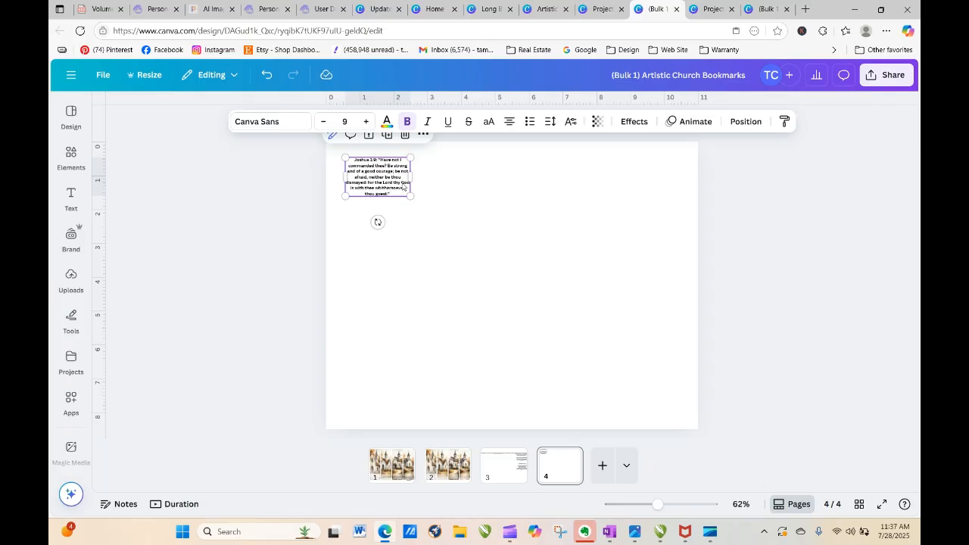
pyautogui.click(387, 134)
pyautogui.moveTo(398, 183); pyautogui.dragTo(469, 178)
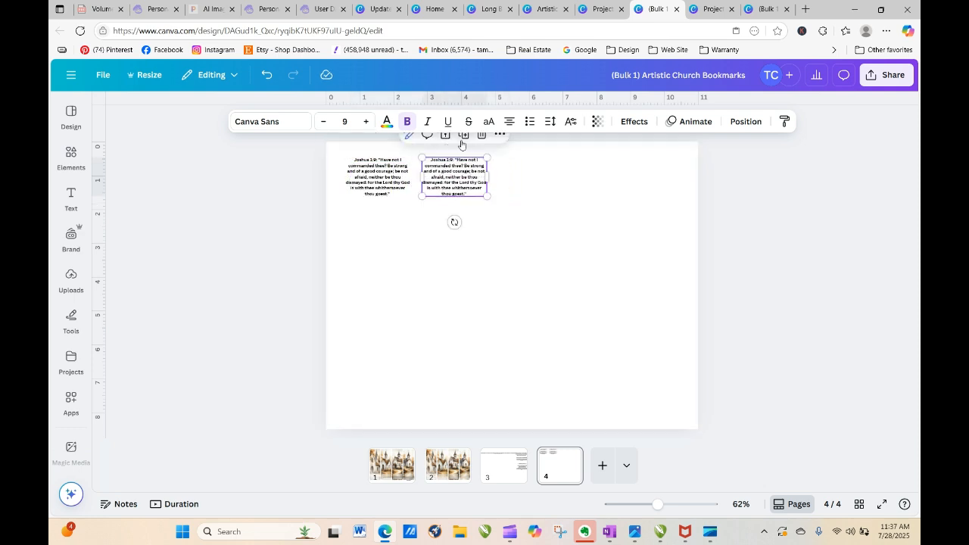
pyautogui.click(463, 134)
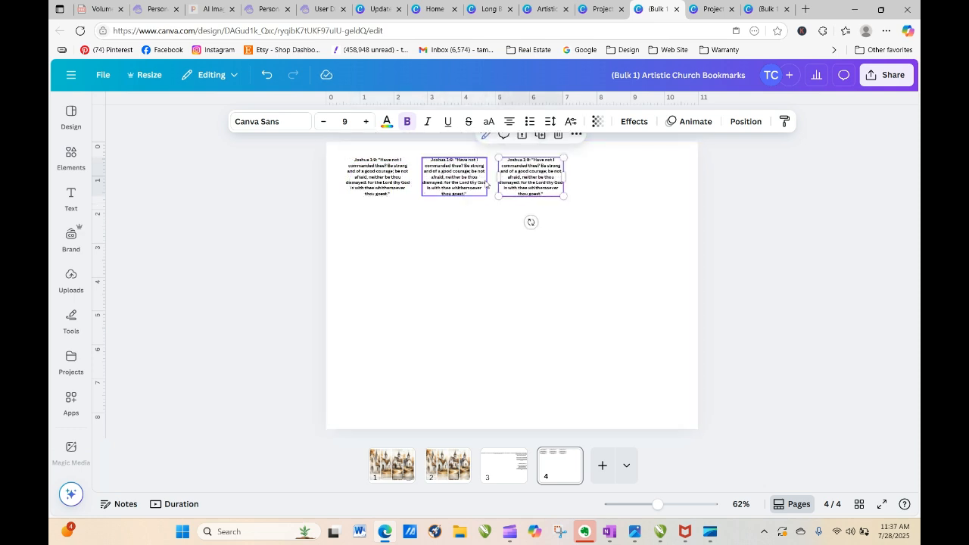
pyautogui.click(540, 134)
pyautogui.click(569, 280)
# Shift the whole row of four verse text boxes slightly down and inward from the page's upper edge
pyautogui.moveTo(284, 256); pyautogui.dragTo(708, 156)
pyautogui.moveTo(636, 188); pyautogui.dragTo(646, 213)
pyautogui.click(441, 352)
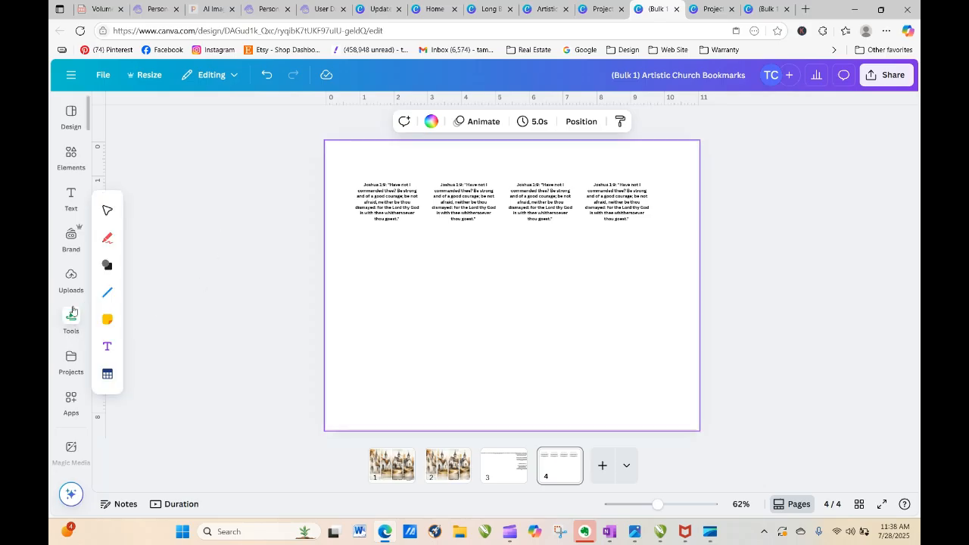
# Open the Bulk create tool and inspect the data tag on page 4's first verse text box
pyautogui.click(71, 279)
pyautogui.click(72, 409)
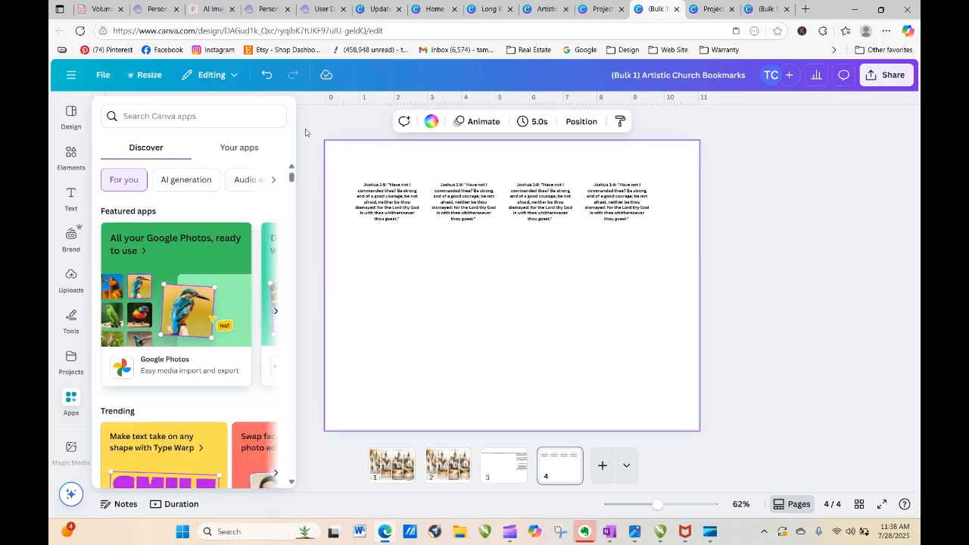
pyautogui.click(71, 197)
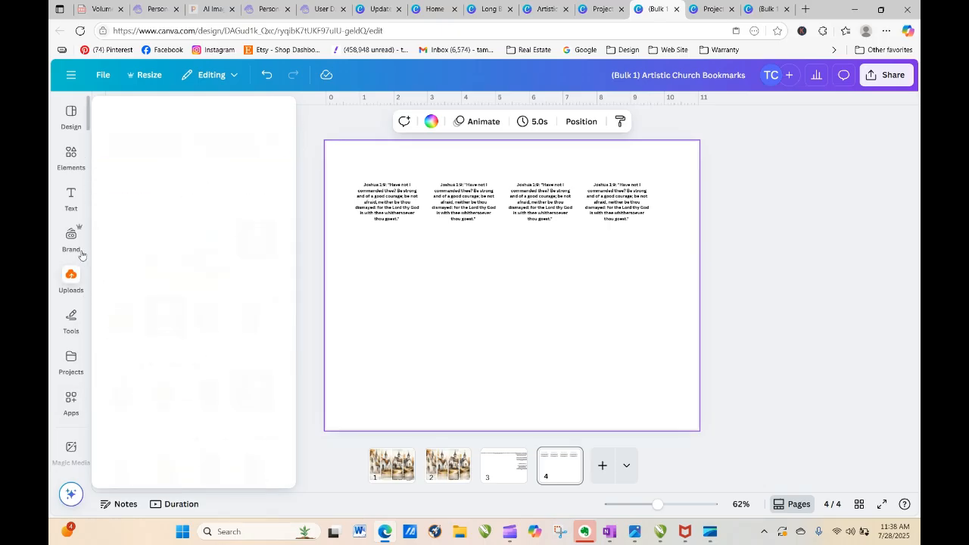
pyautogui.scroll(-3, 88, 139)
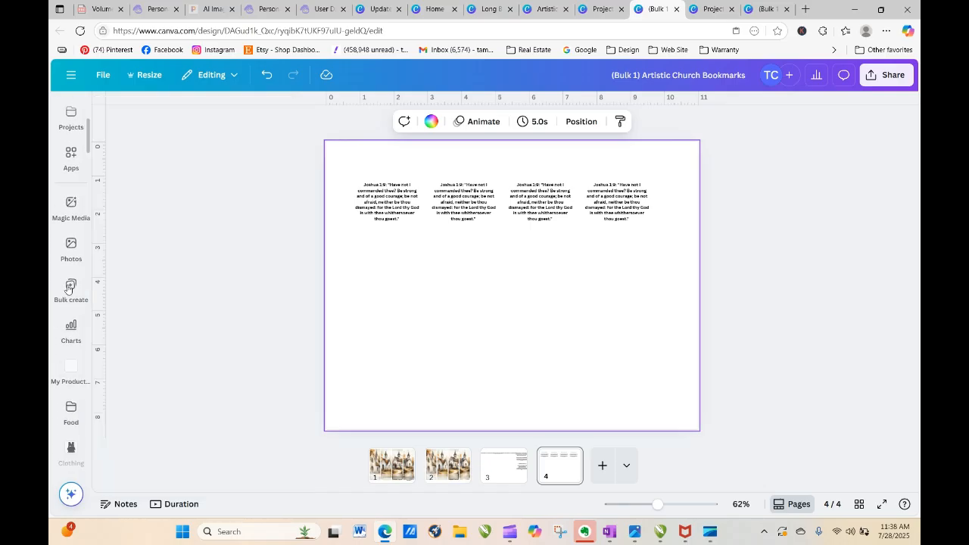
pyautogui.click(64, 292)
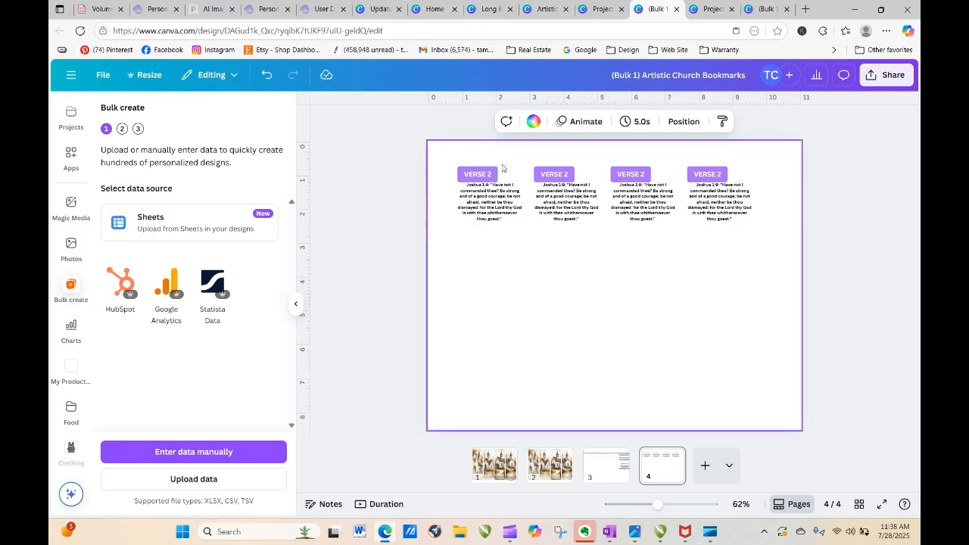
pyautogui.click(486, 197)
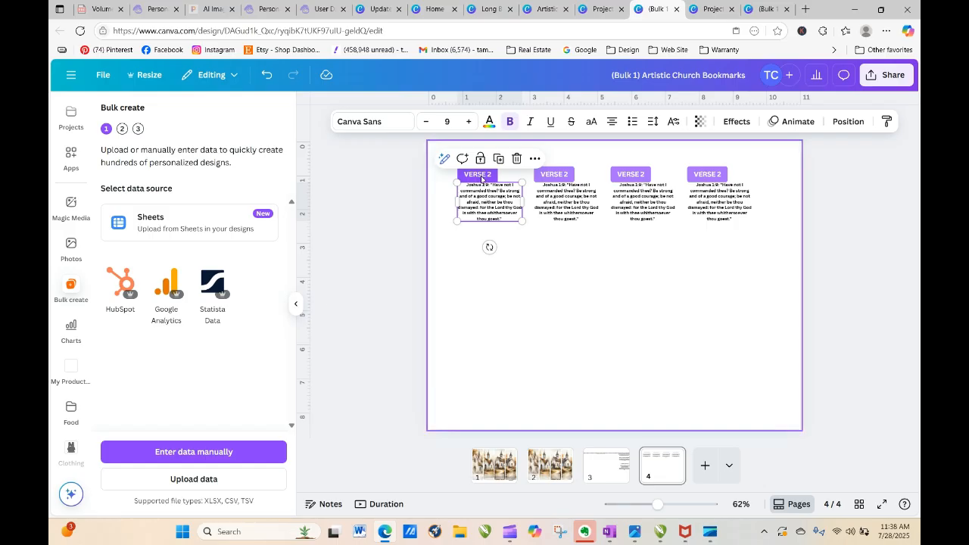
pyautogui.click(327, 299)
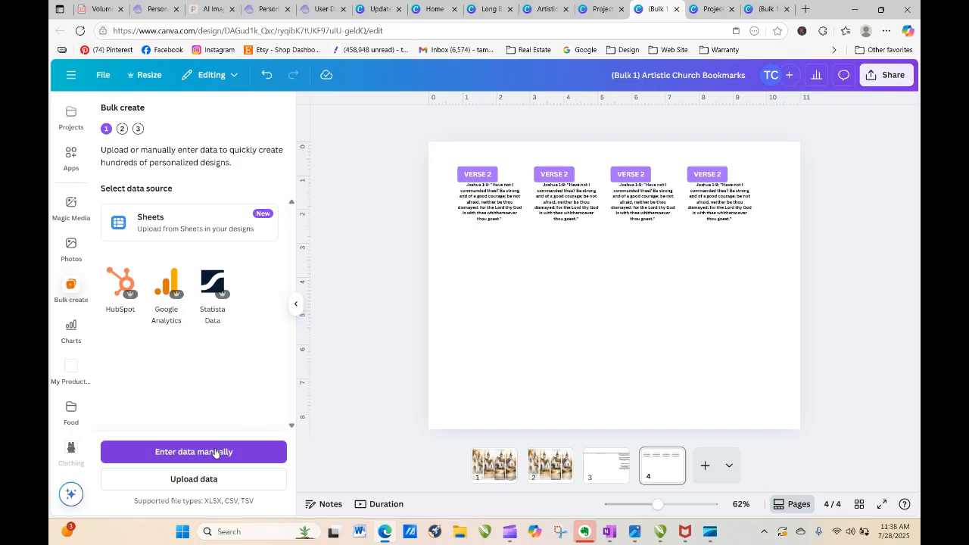
# Connect the ENCOURAGEMENT BIBLE VERSES sheet with data range A1:C2, and select the first verse text box
pyautogui.click(182, 221)
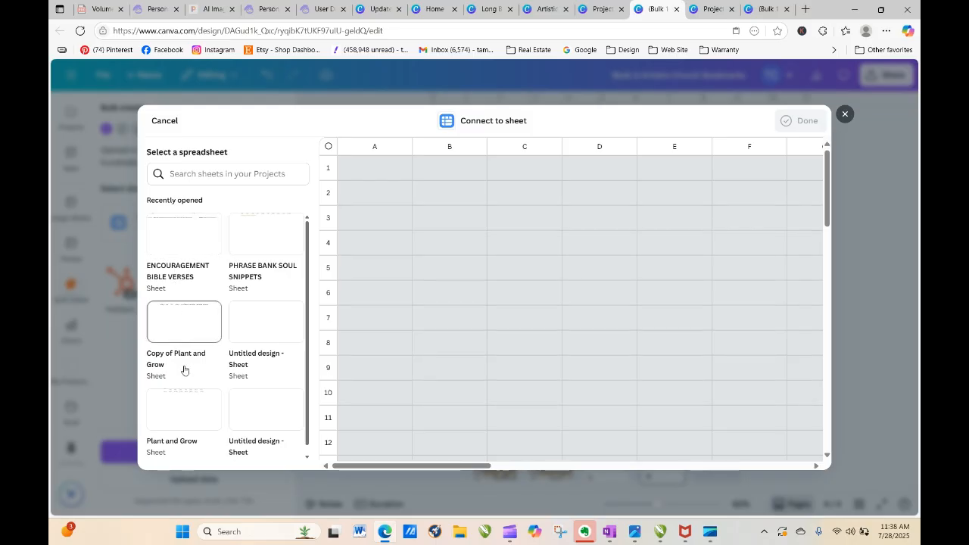
pyautogui.click(179, 268)
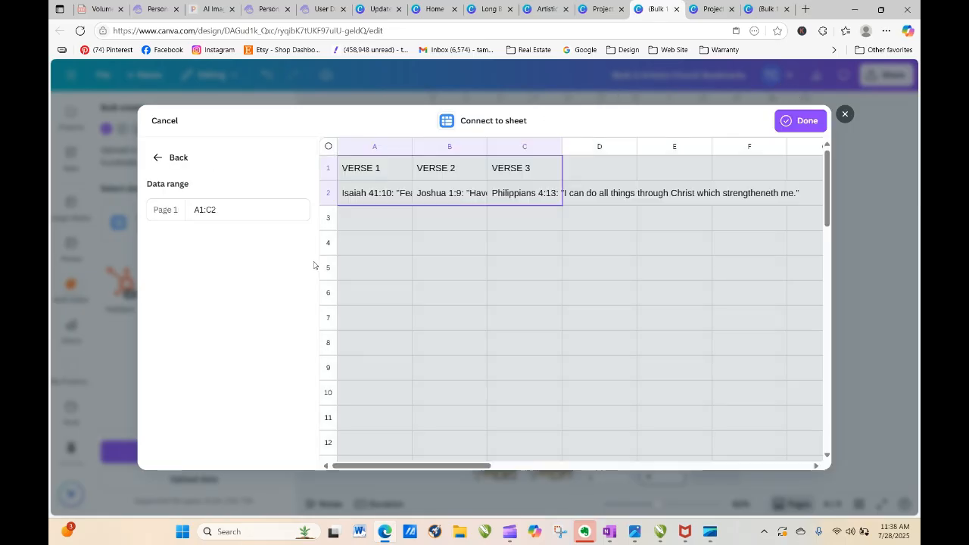
pyautogui.click(803, 122)
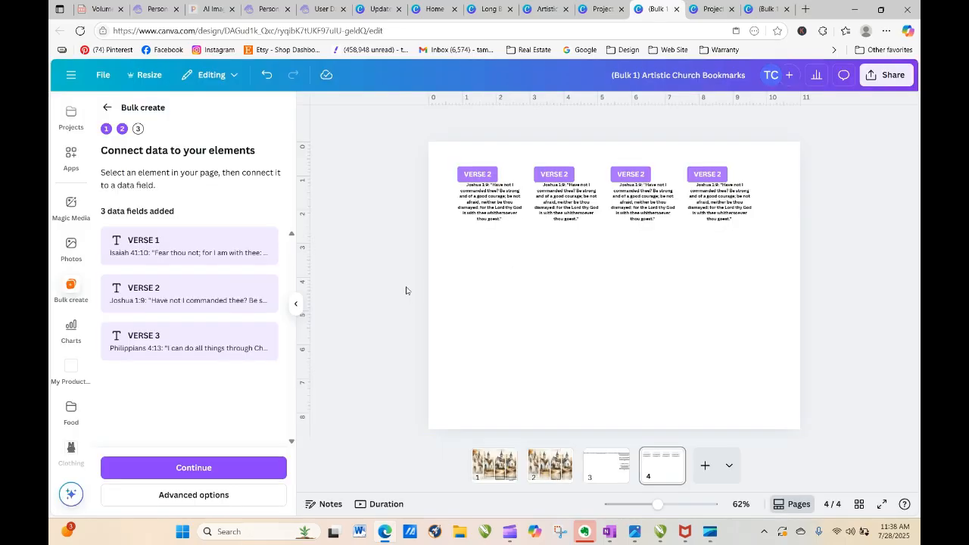
pyautogui.click(485, 195)
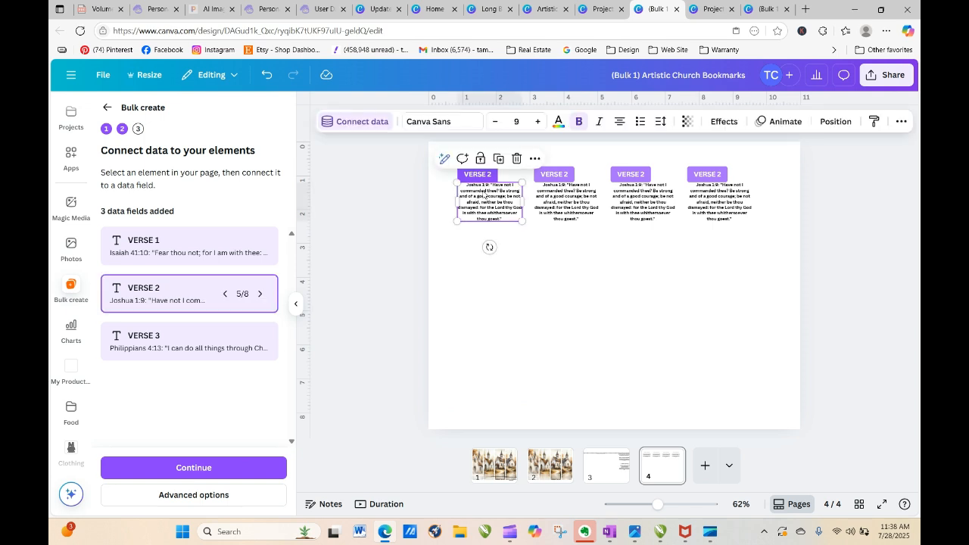
# Connect all four verse text boxes on page 4 to the VERSE 1 data field and continue to applying the data
pyautogui.click(369, 122)
pyautogui.click(288, 209)
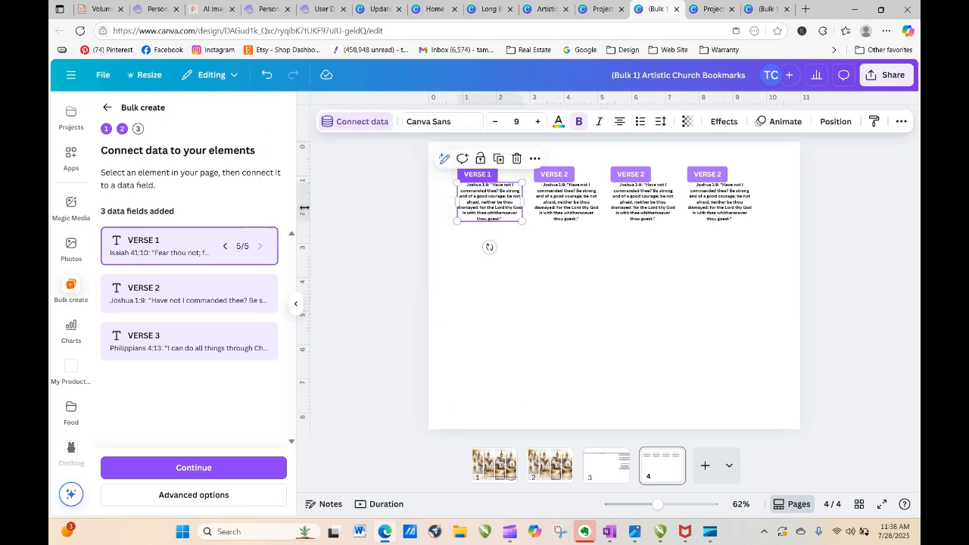
pyautogui.click(566, 198)
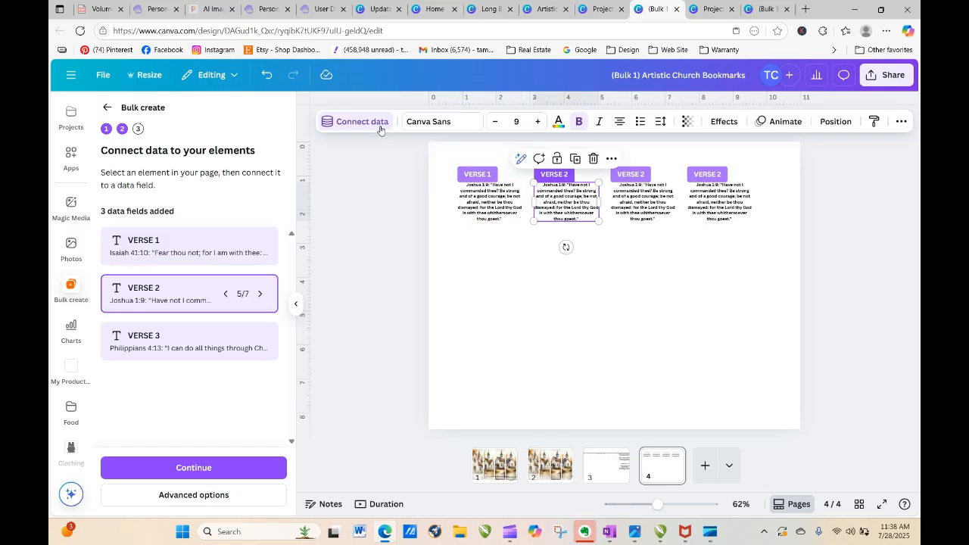
pyautogui.click(356, 122)
pyautogui.click(361, 209)
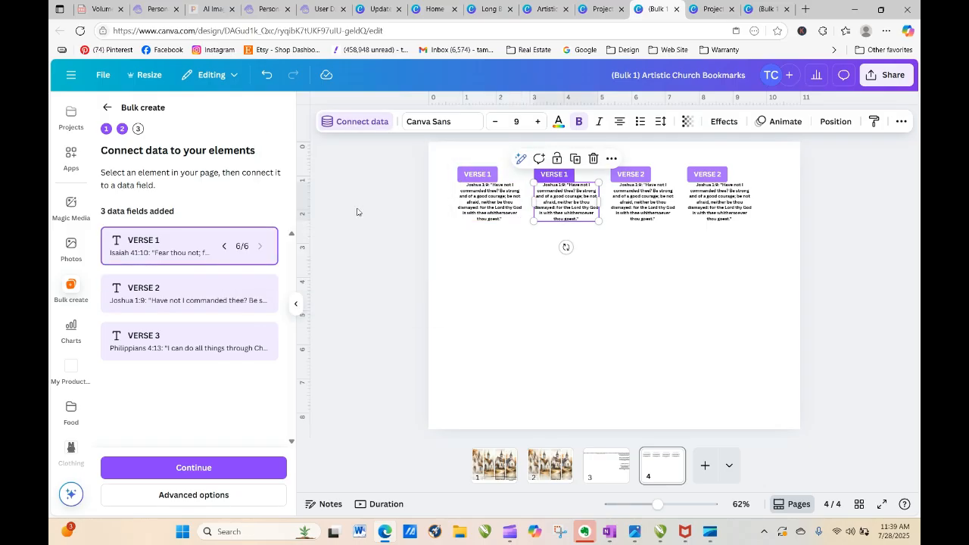
pyautogui.click(643, 198)
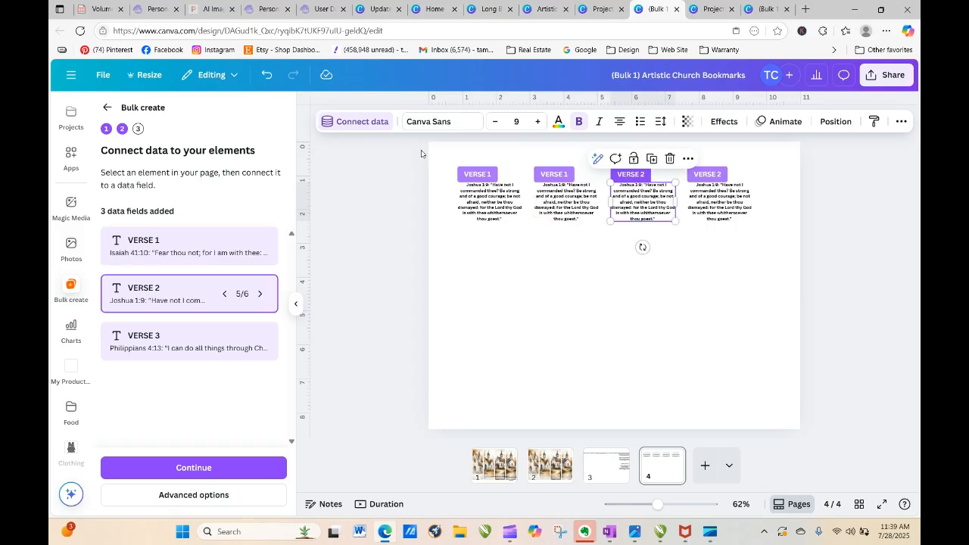
pyautogui.click(355, 120)
pyautogui.click(316, 205)
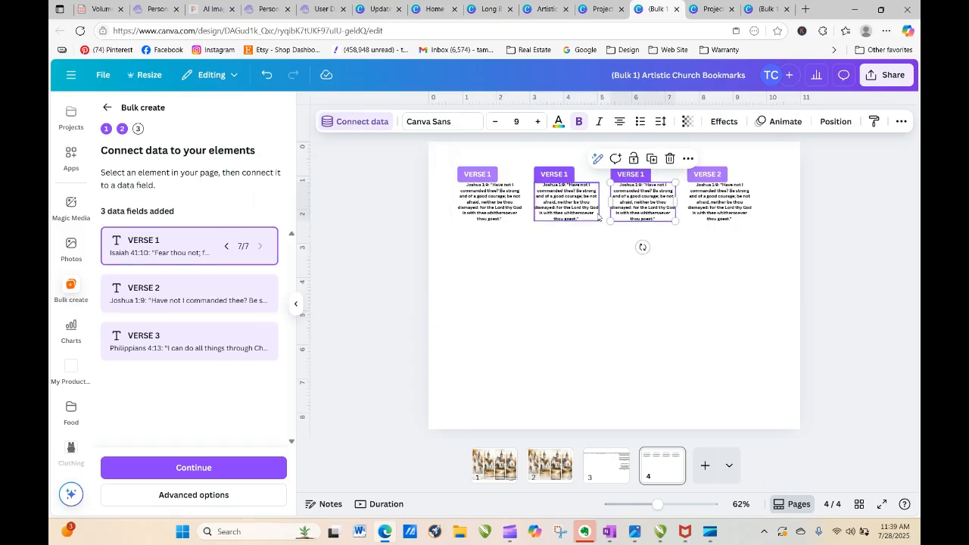
pyautogui.click(733, 203)
pyautogui.click(358, 121)
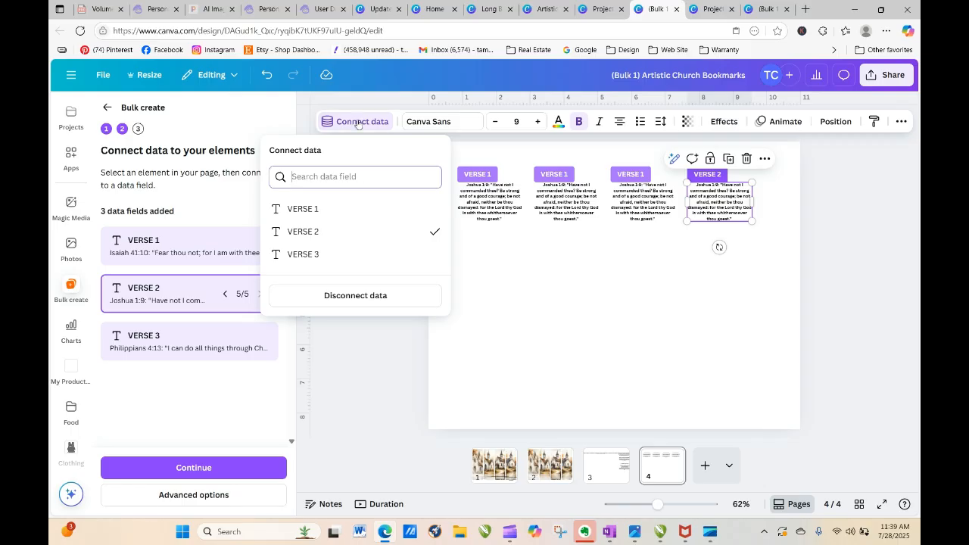
pyautogui.click(348, 209)
pyautogui.click(578, 288)
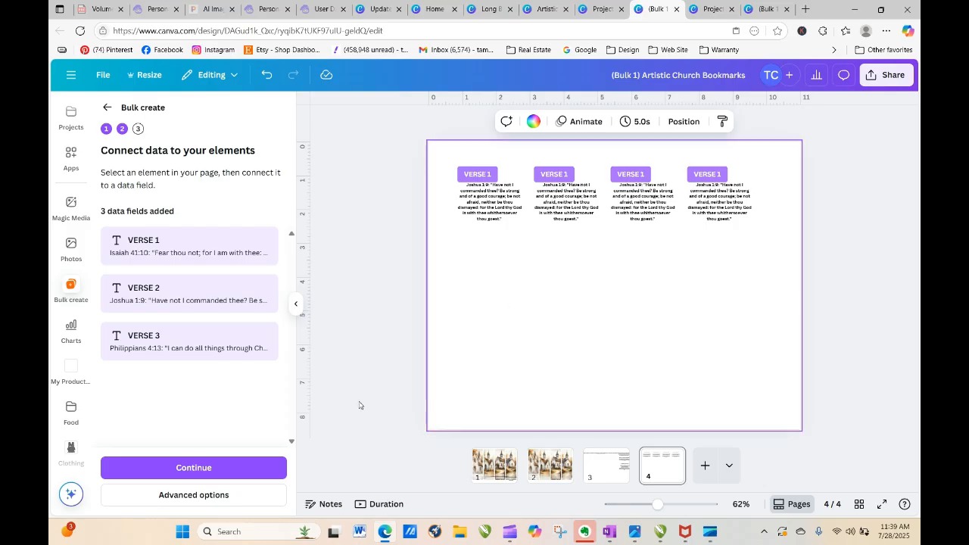
pyautogui.click(225, 469)
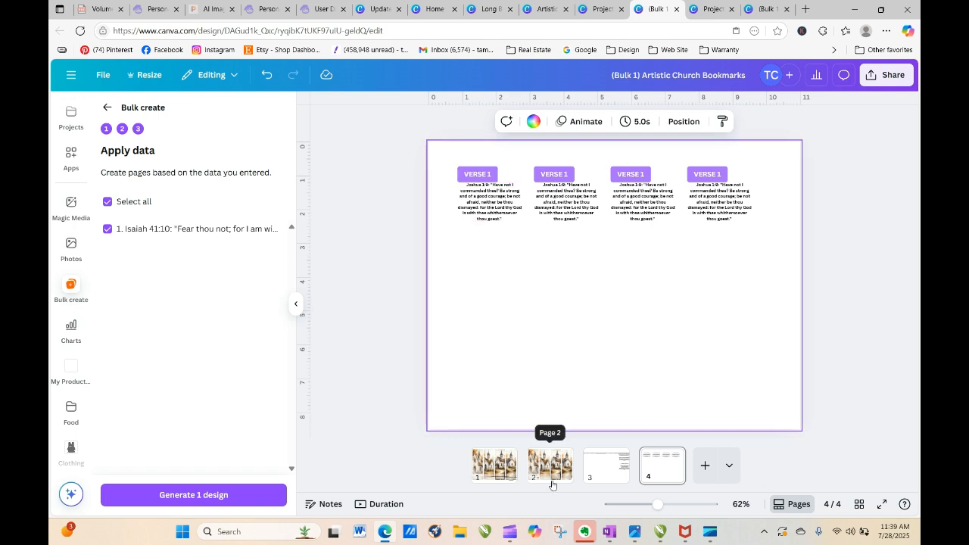
# Copy the four connected verse boxes to page 2 and place one over each bookmark's translucent text panel
pyautogui.moveTo(432, 243); pyautogui.dragTo(811, 132)
pyautogui.click(621, 158)
pyautogui.moveTo(625, 215); pyautogui.dragTo(623, 303)
pyautogui.moveTo(611, 339); pyautogui.dragTo(621, 266)
pyautogui.moveTo(501, 385); pyautogui.dragTo(283, 285)
pyautogui.moveTo(485, 268); pyautogui.dragTo(485, 374)
pyautogui.moveTo(574, 267); pyautogui.dragTo(584, 369)
pyautogui.moveTo(653, 276); pyautogui.dragTo(672, 331)
pyautogui.moveTo(673, 364); pyautogui.dragTo(669, 368)
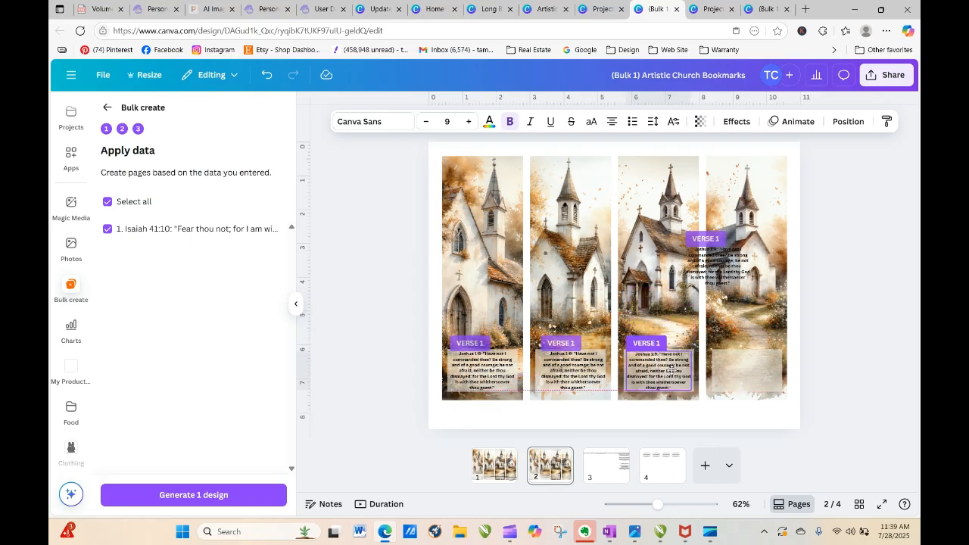
pyautogui.moveTo(727, 280); pyautogui.dragTo(755, 375)
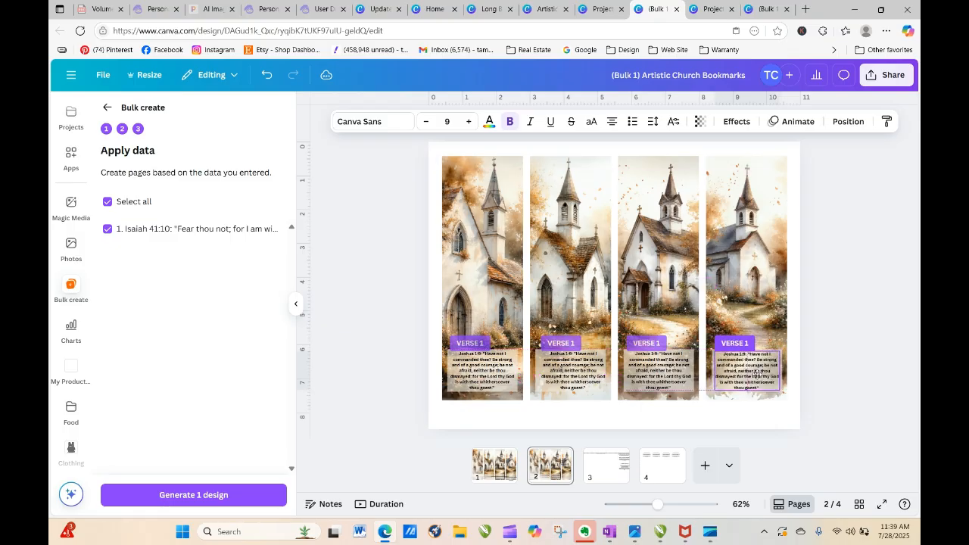
pyautogui.click(371, 301)
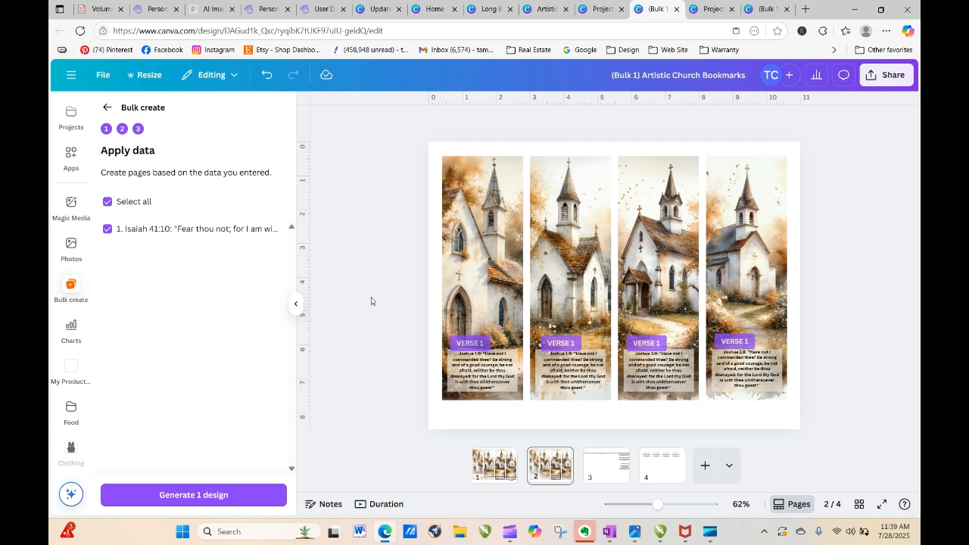
# Generate 1 design from the connected data and open the new design from the Projects page
pyautogui.click(212, 497)
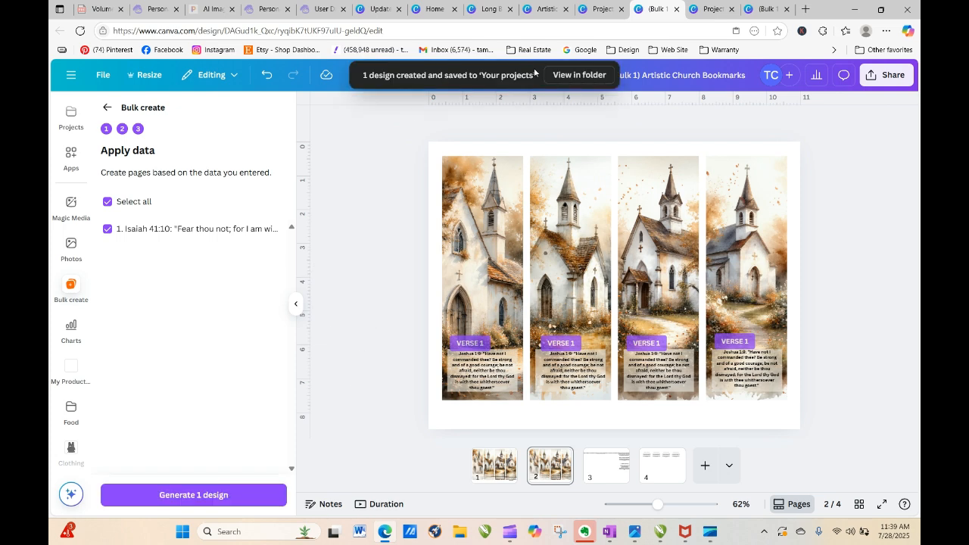
pyautogui.click(564, 75)
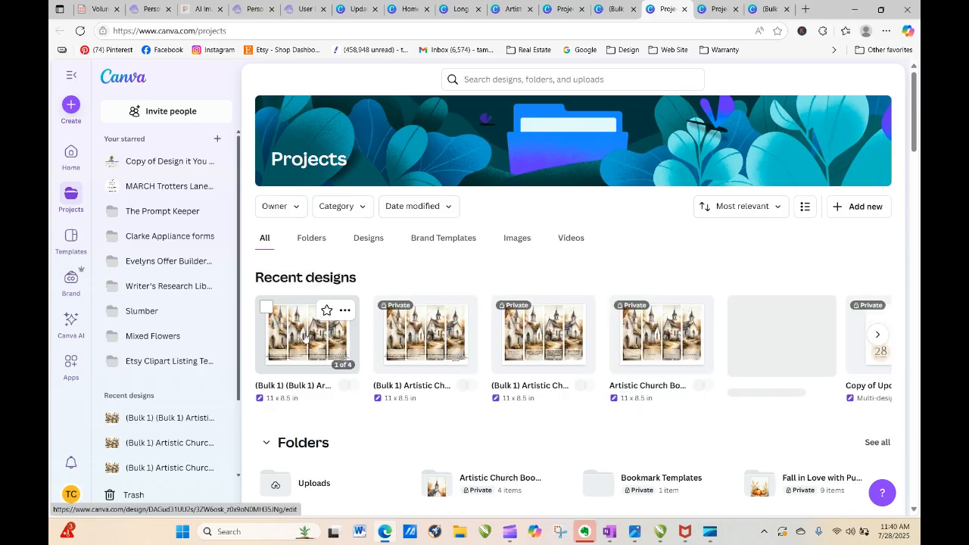
pyautogui.click(304, 336)
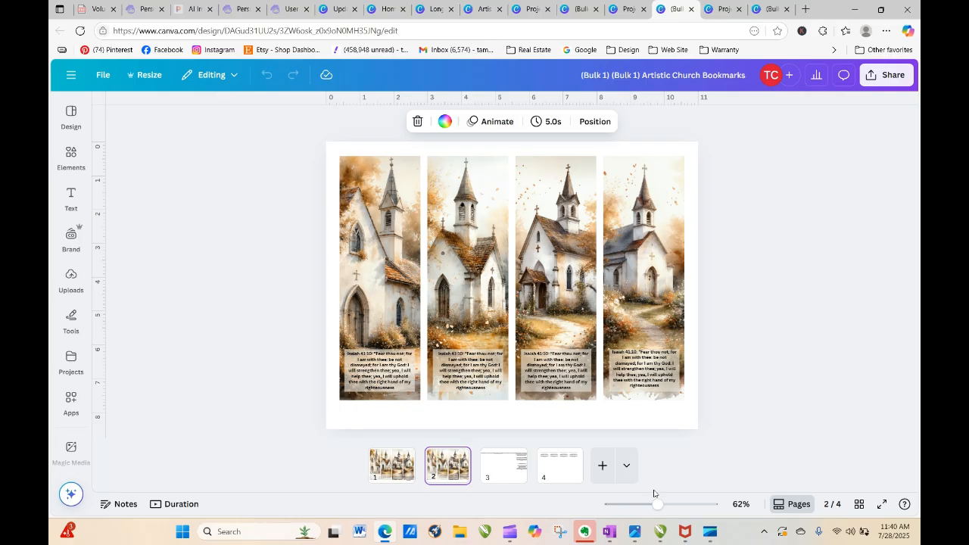
# Shift the second bookmark's verse slightly on page 2 so it sits centred over its translucent panel
pyautogui.moveTo(656, 505); pyautogui.dragTo(676, 505)
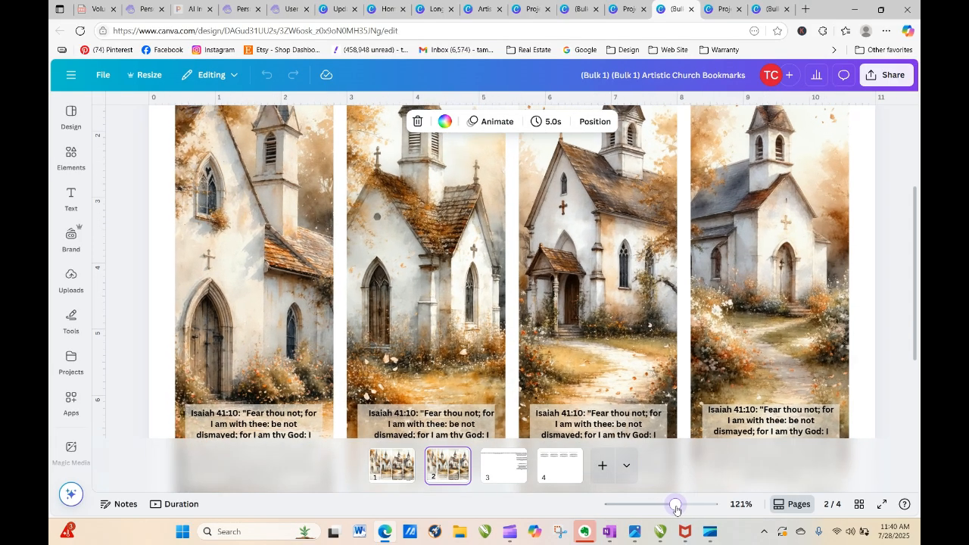
pyautogui.scroll(-3, 915, 289)
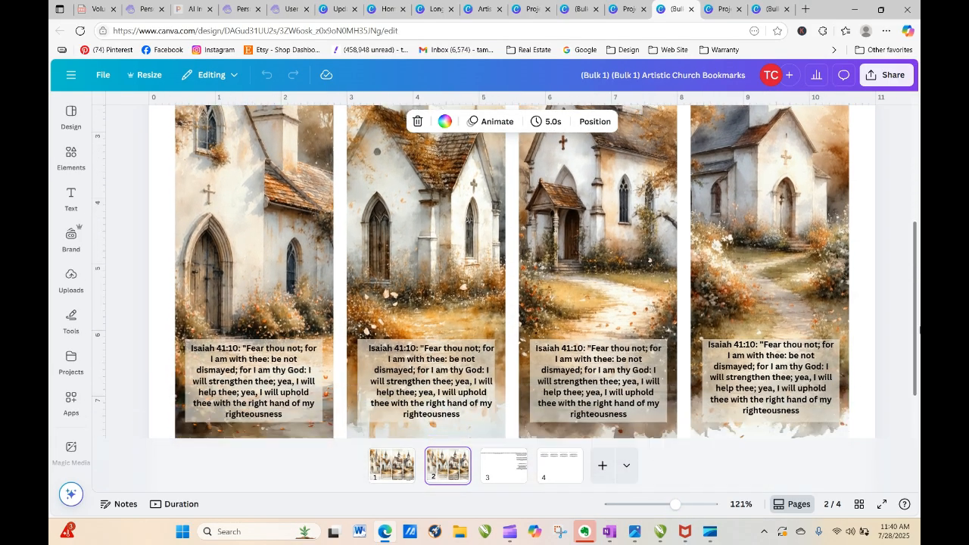
pyautogui.moveTo(450, 326); pyautogui.dragTo(443, 322)
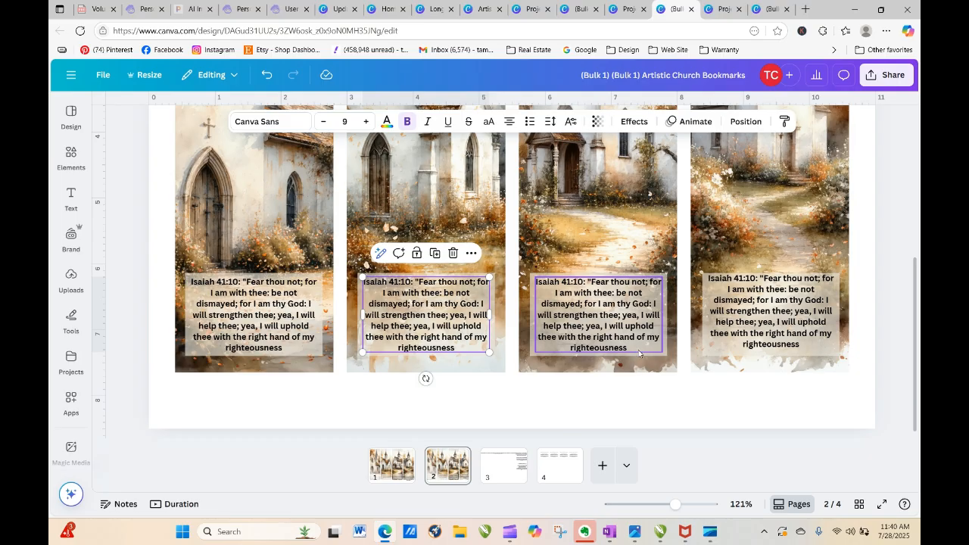
# On page 4, insert a line break after "Isaiah 41:10:" in the first verse text box
pyautogui.click(558, 465)
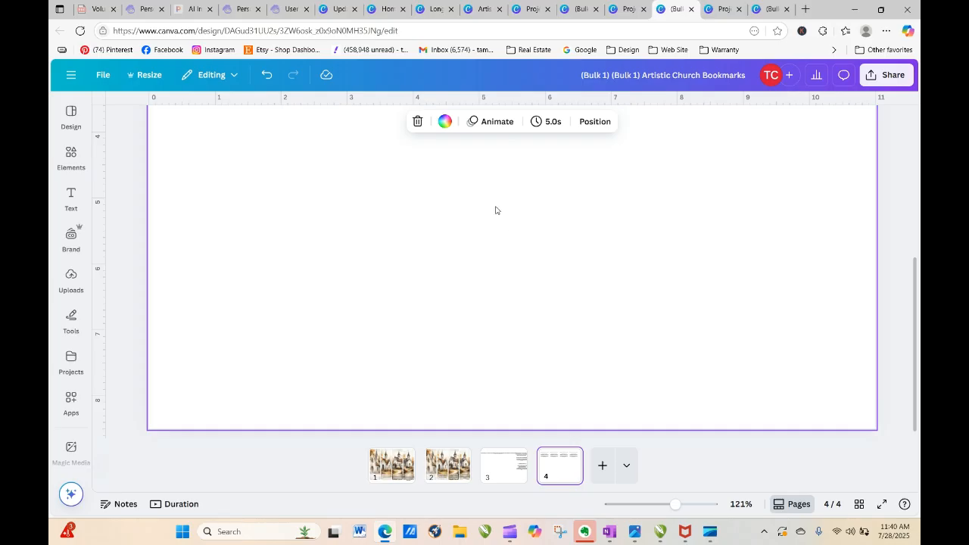
pyautogui.moveTo(914, 317); pyautogui.dragTo(900, 168)
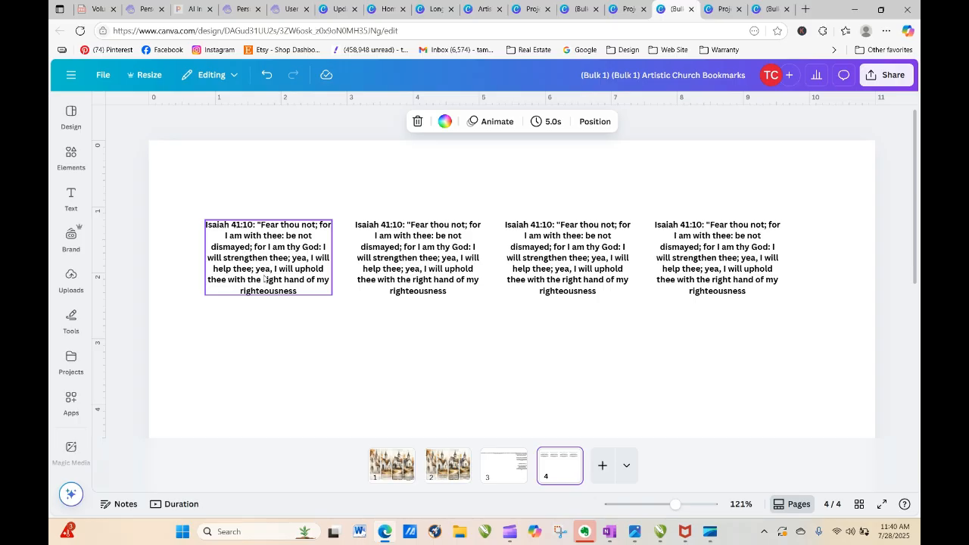
pyautogui.click(263, 232)
pyautogui.doubleClick(260, 261)
pyautogui.click(260, 228)
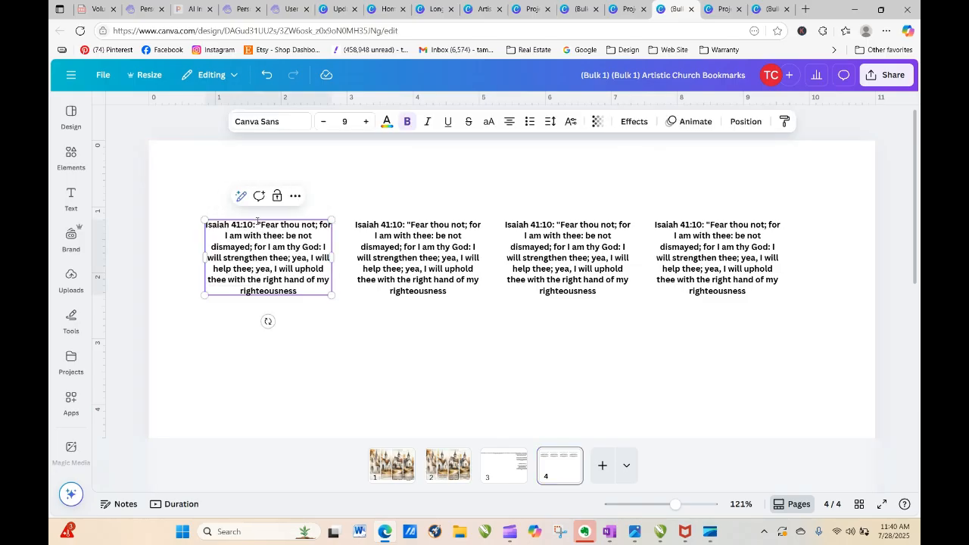
pyautogui.press('Return')
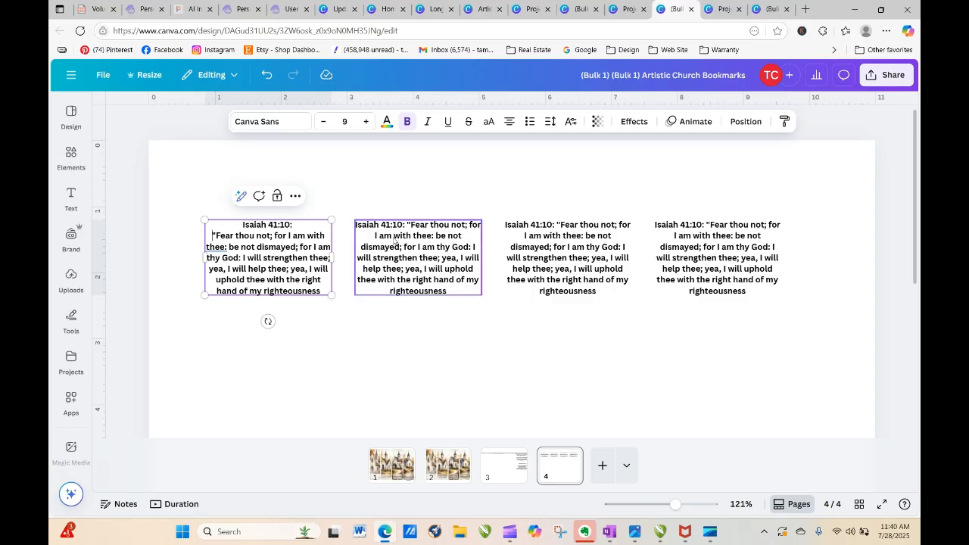
pyautogui.click(614, 401)
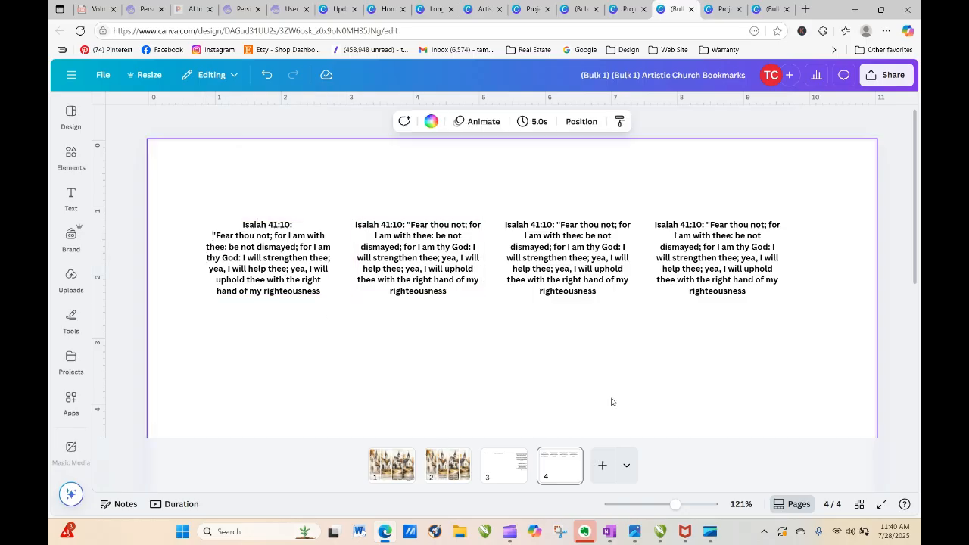
# On page 2, put the verse text on a new line after "Isaiah 41:10:" in the first and second bookmarks
pyautogui.click(449, 477)
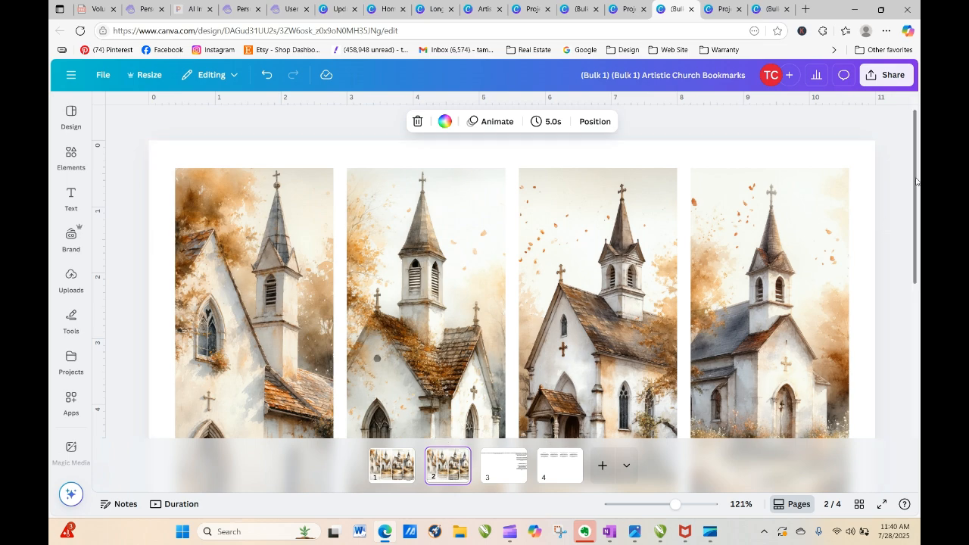
pyautogui.moveTo(916, 180); pyautogui.dragTo(916, 328)
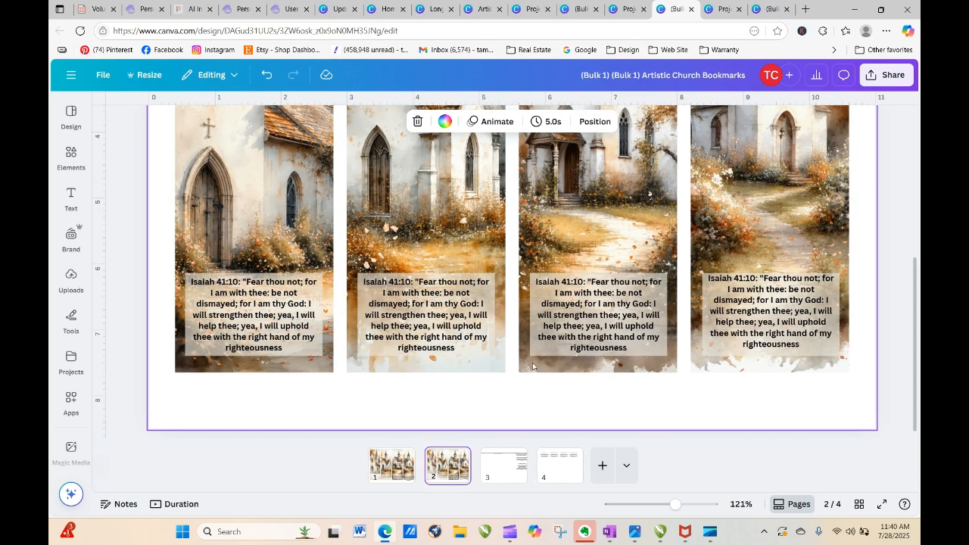
pyautogui.click(244, 283)
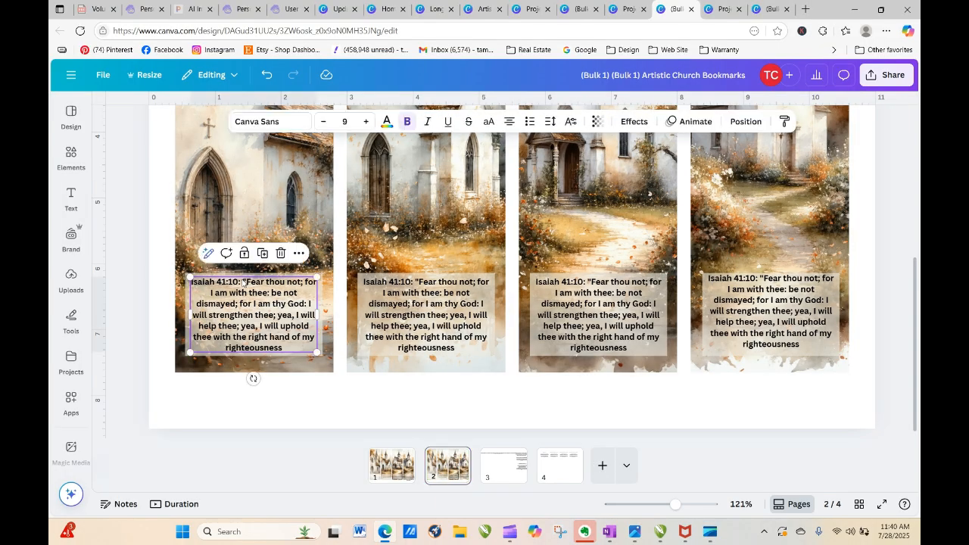
pyautogui.click(242, 283)
pyautogui.click(242, 283)
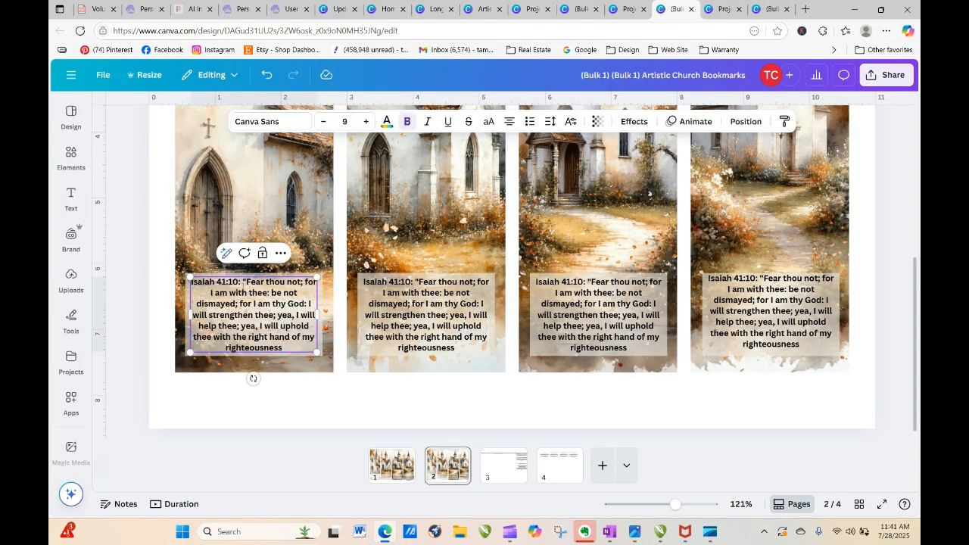
pyautogui.press('Return')
pyautogui.click(416, 283)
pyautogui.click(415, 282)
pyautogui.click(416, 282)
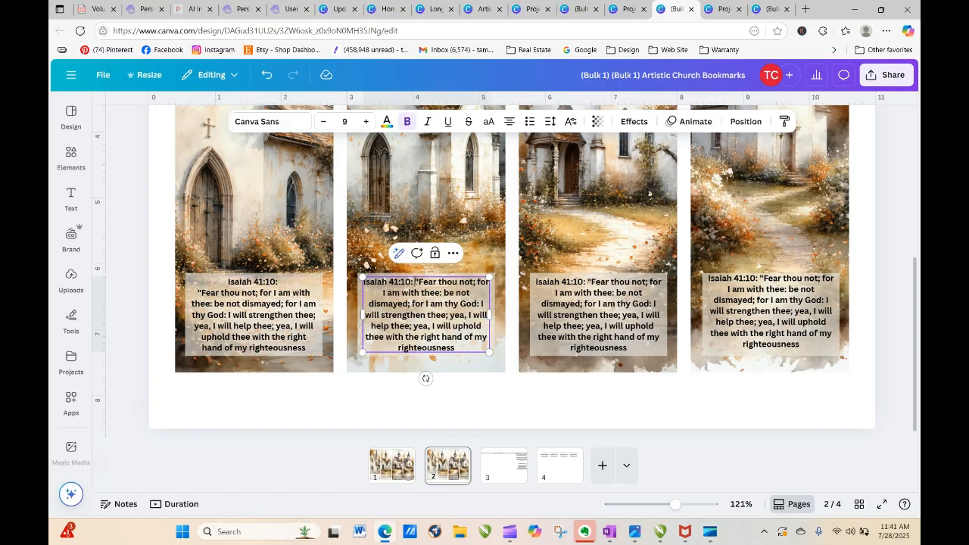
pyautogui.press('Return')
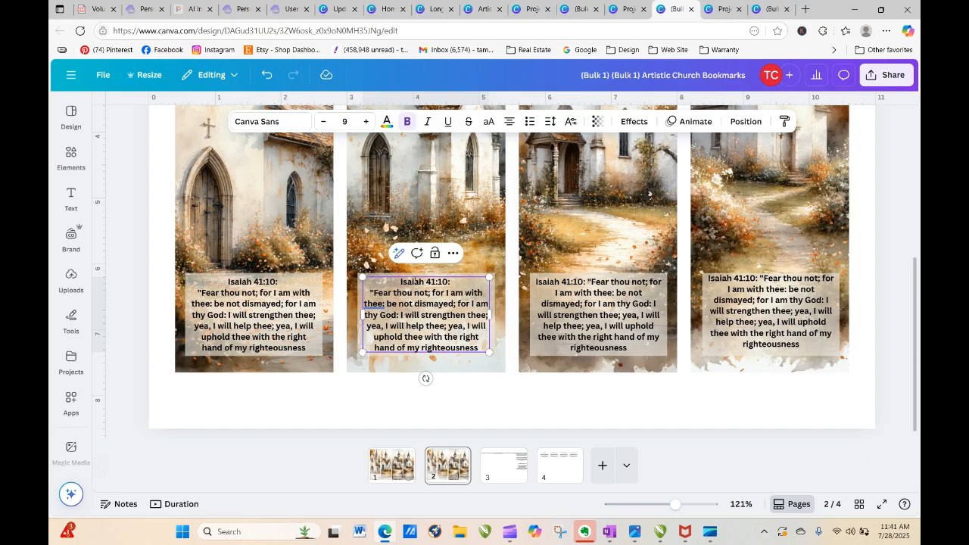
# Insert a line break after "Isaiah 41:10:" in the third and fourth bookmarks' verses on page 2
pyautogui.click(586, 282)
pyautogui.click(586, 282)
pyautogui.click(586, 282)
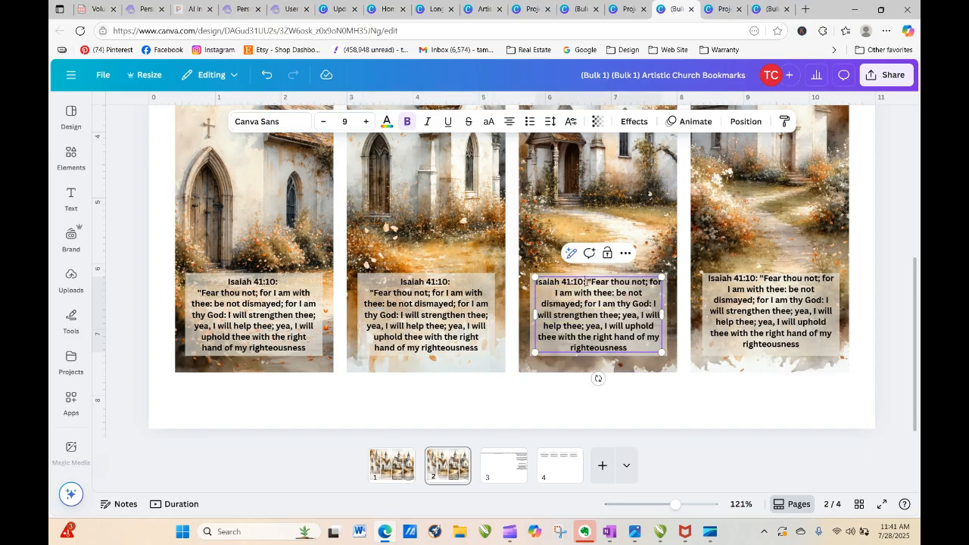
pyautogui.press('Return')
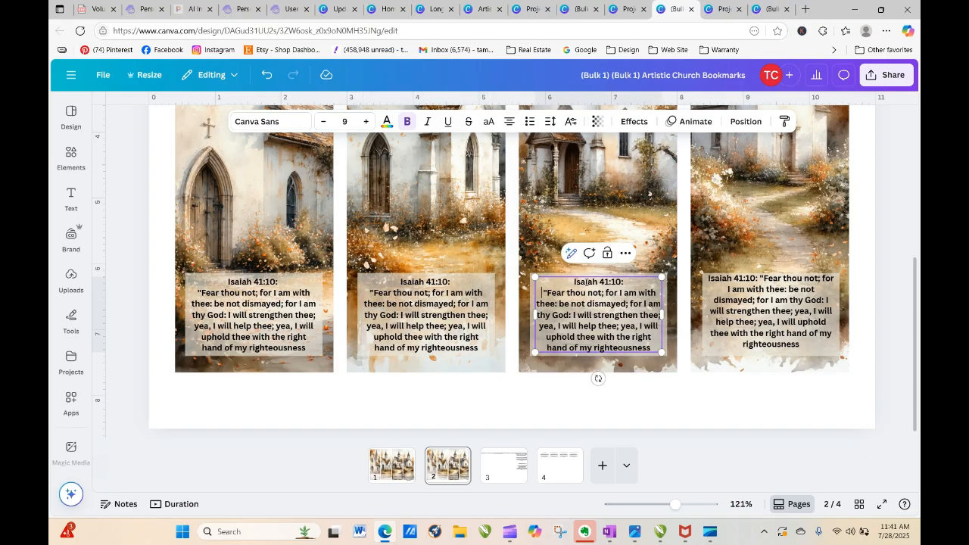
pyautogui.click(760, 281)
pyautogui.click(760, 280)
pyautogui.click(759, 278)
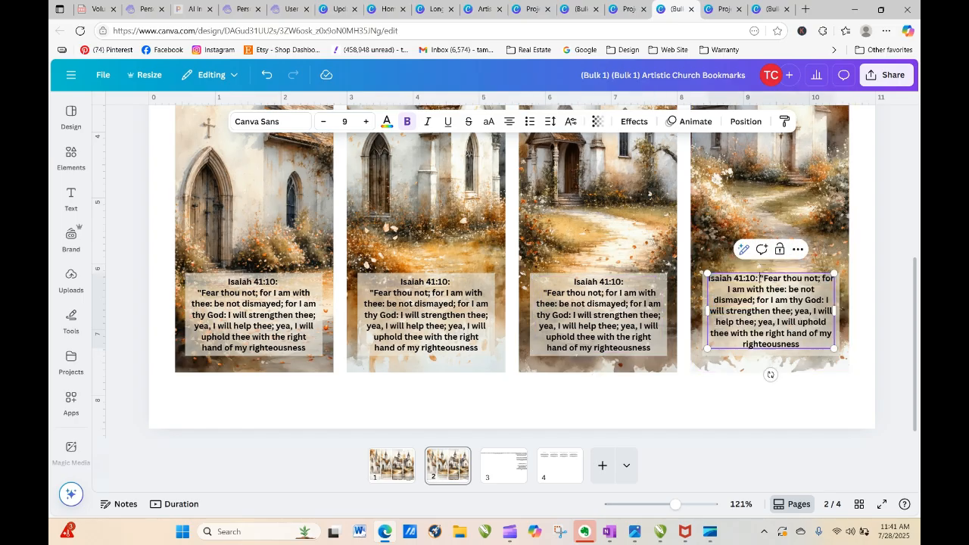
pyautogui.press('Return')
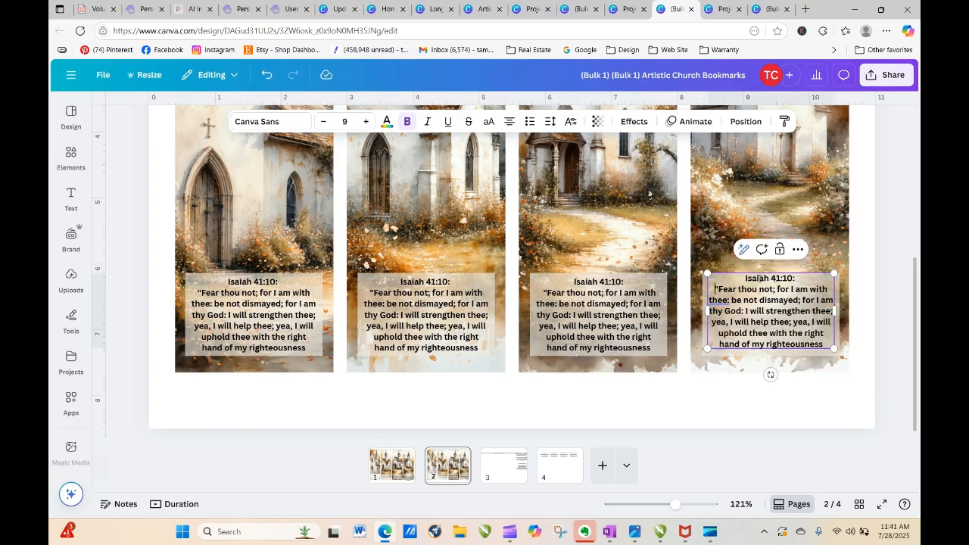
pyautogui.click(883, 282)
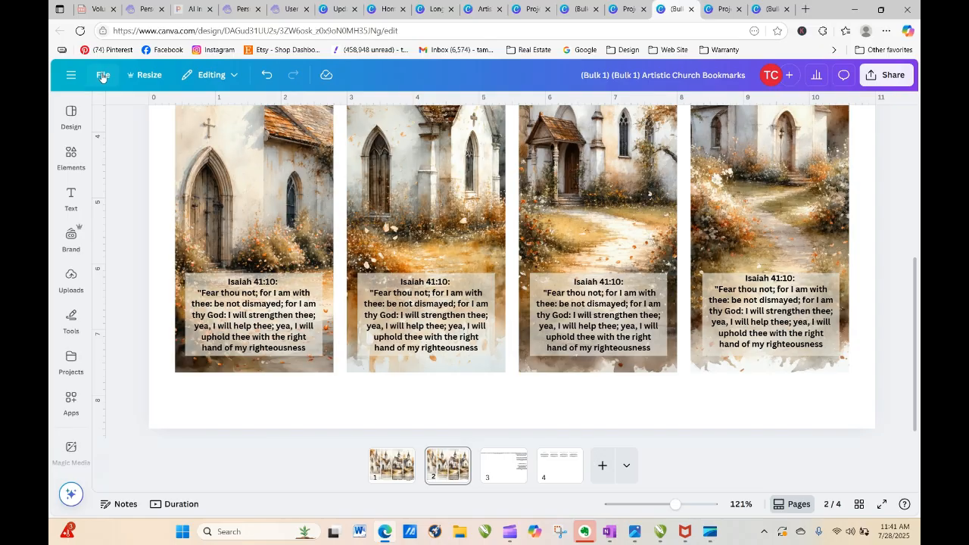
# Go to the Canva home page and create a new blank sheet
pyautogui.click(71, 77)
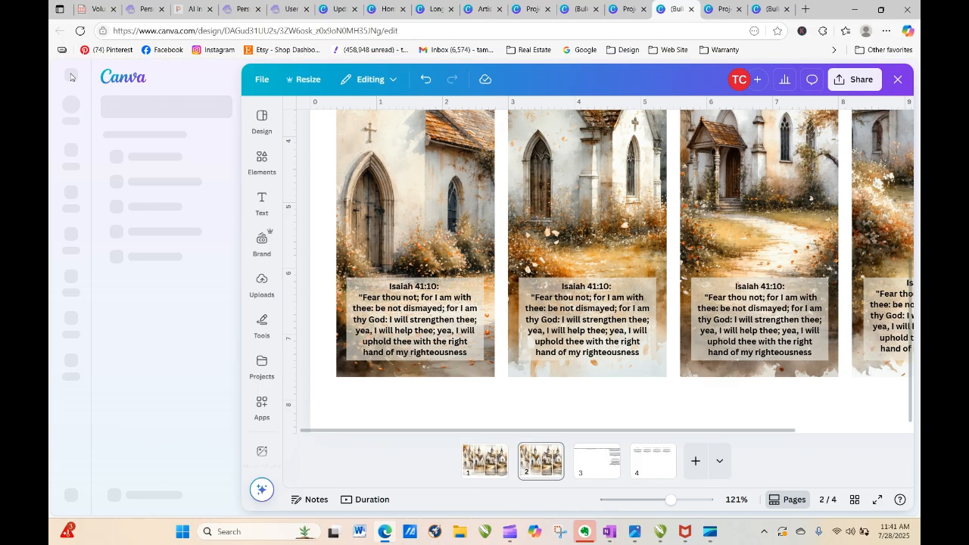
pyautogui.click(523, 10)
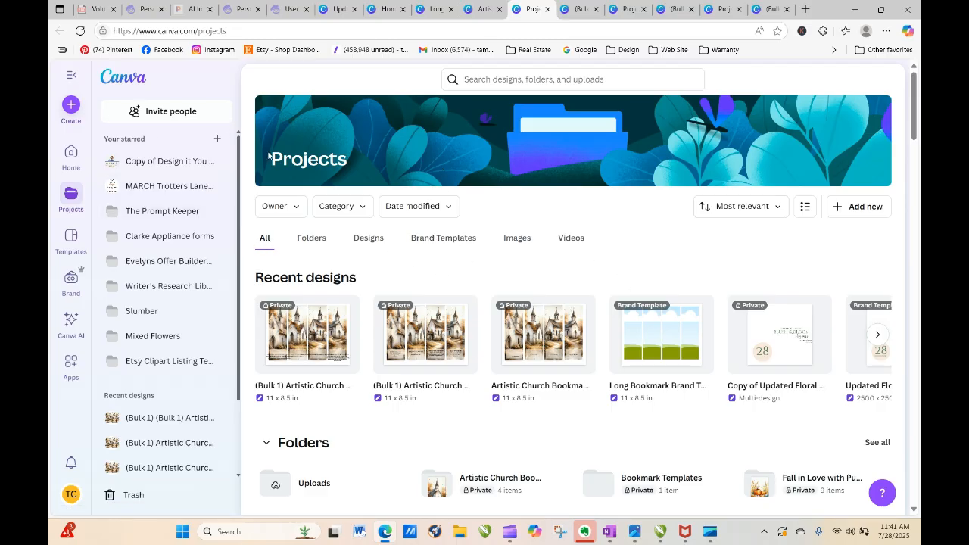
pyautogui.click(137, 80)
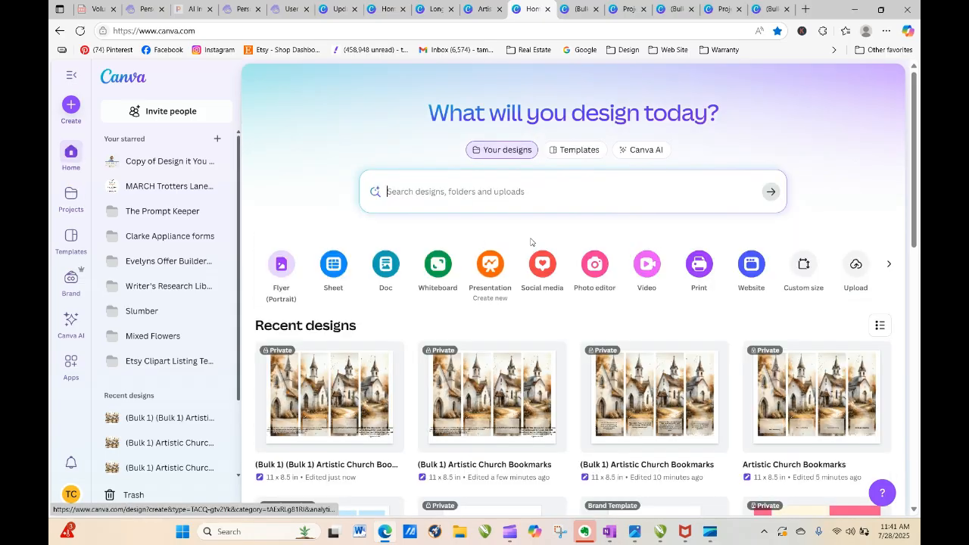
pyautogui.click(331, 265)
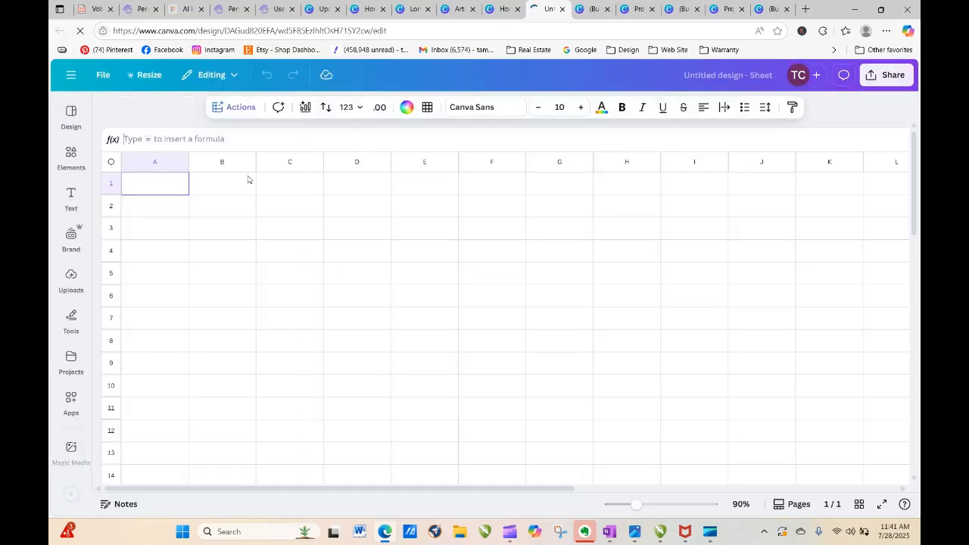
# Enter "Verse 1" as the column header in cell A1 of the blank sheet
pyautogui.click(152, 184)
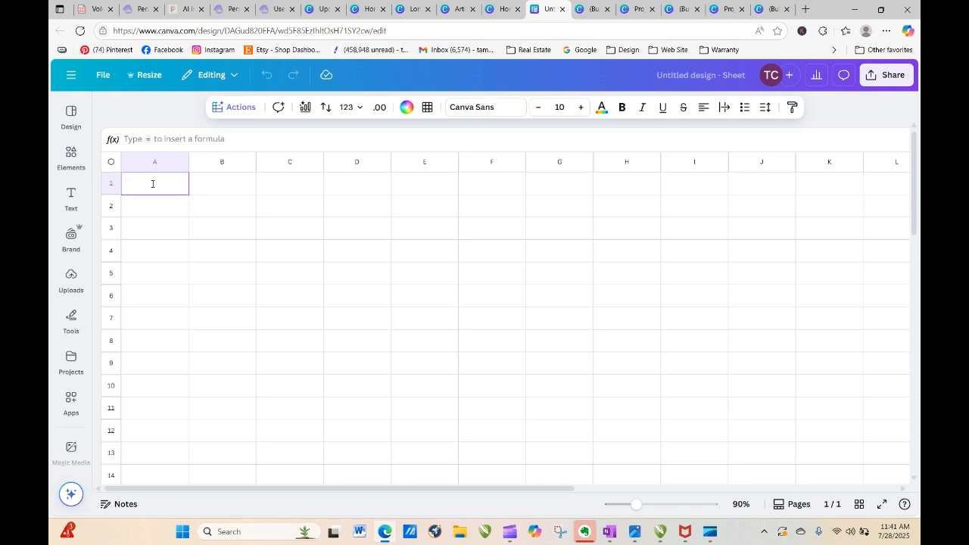
pyautogui.write('Verse 1')
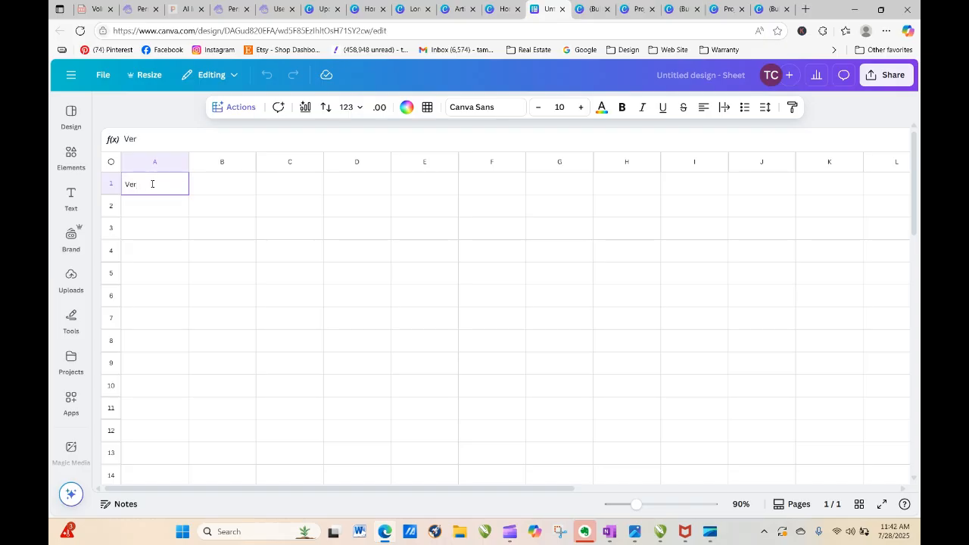
pyautogui.click(226, 179)
pyautogui.click(286, 189)
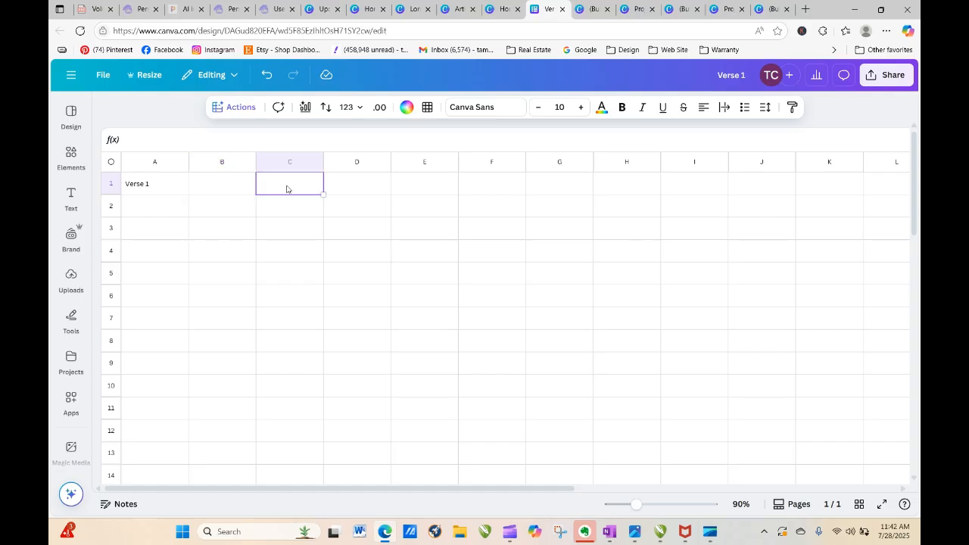
pyautogui.click(368, 193)
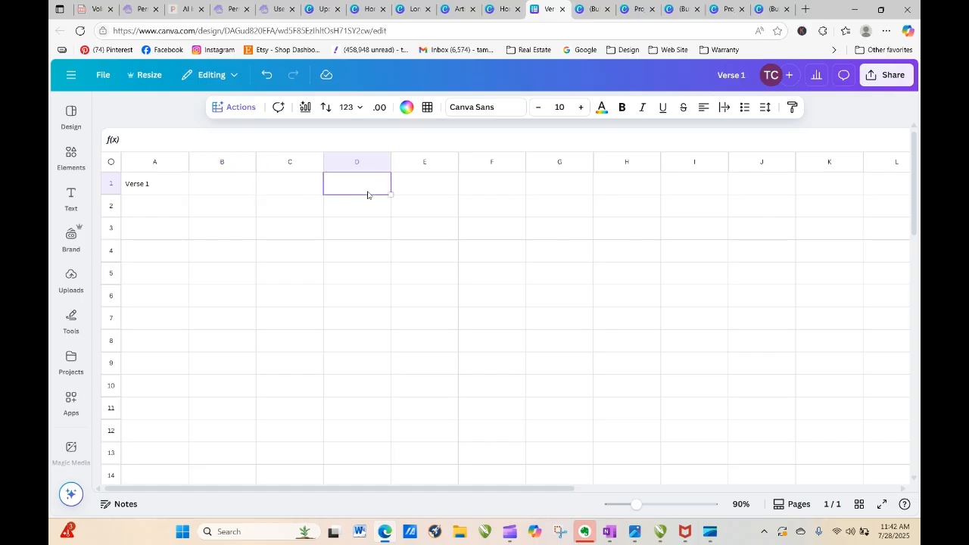
pyautogui.click(165, 211)
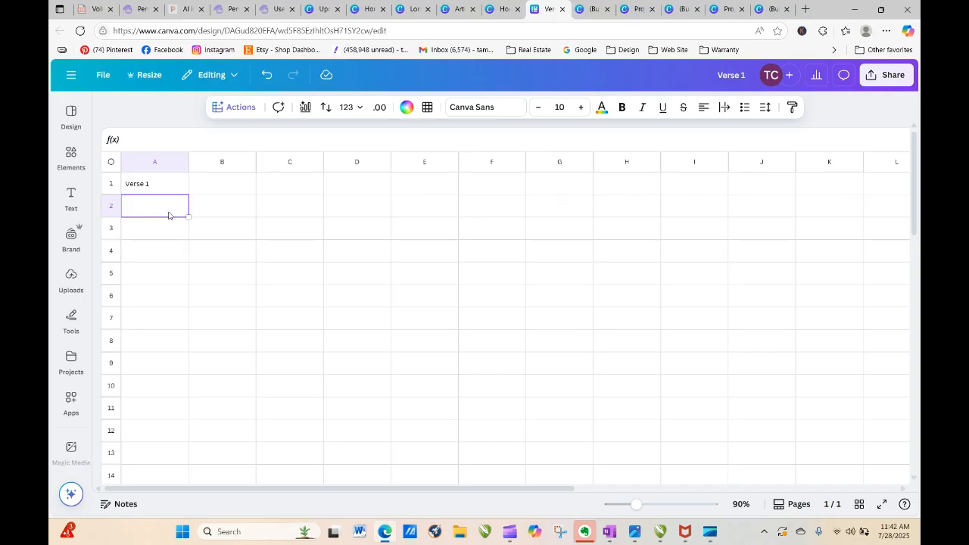
# Replace the header in cell A1 with "Saying 1"
pyautogui.click(159, 186)
pyautogui.doubleClick(159, 186)
pyautogui.moveTo(156, 184); pyautogui.dragTo(122, 188)
pyautogui.write('Sa')
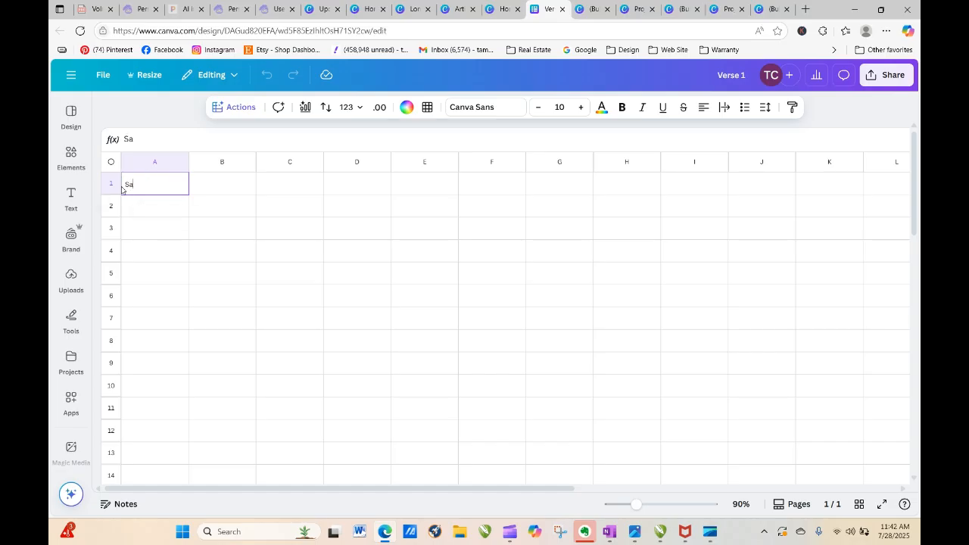
pyautogui.write('ying 1')
# Enter the headers 2, 3, 4 and 5 in cells B1 to E1
pyautogui.click(211, 189)
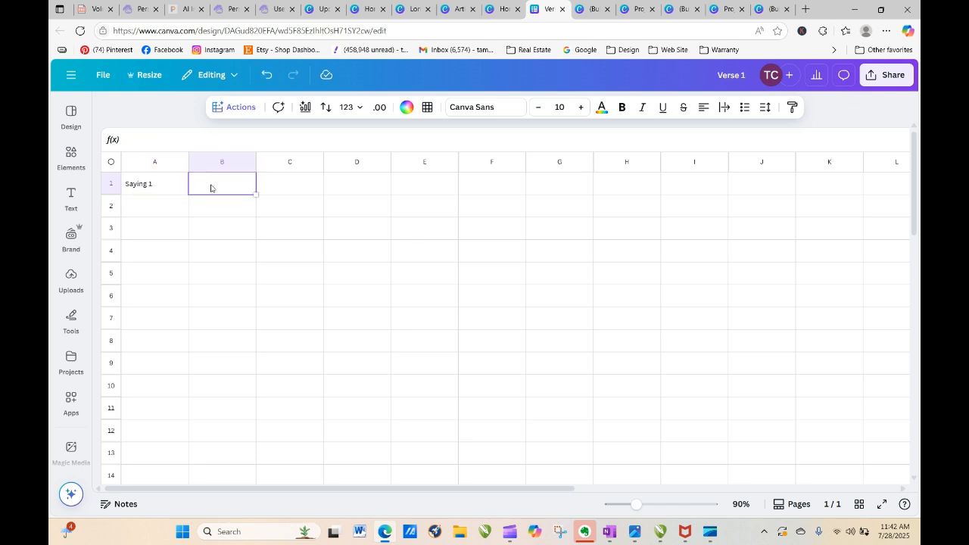
pyautogui.write('2')
pyautogui.click(299, 182)
pyautogui.write('3')
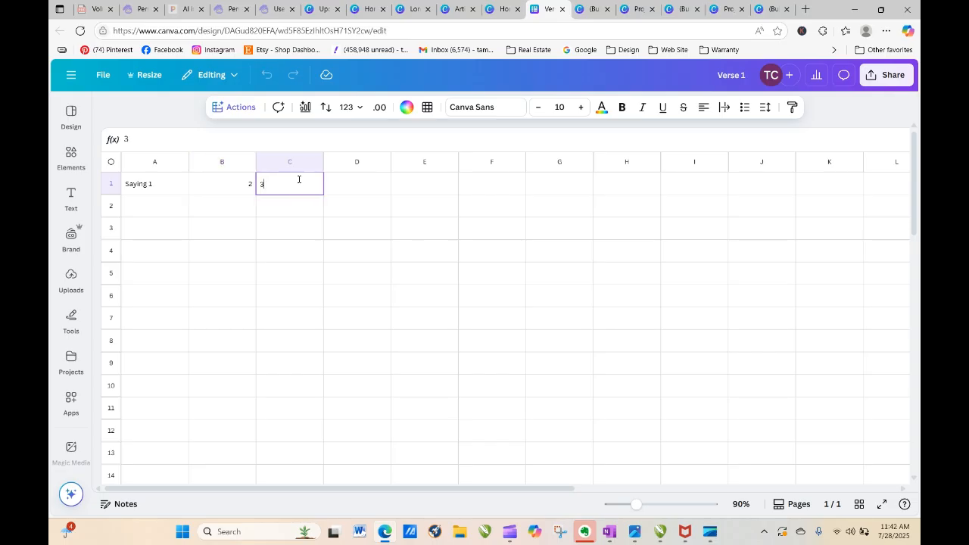
pyautogui.click(354, 191)
pyautogui.write('4')
pyautogui.click(424, 184)
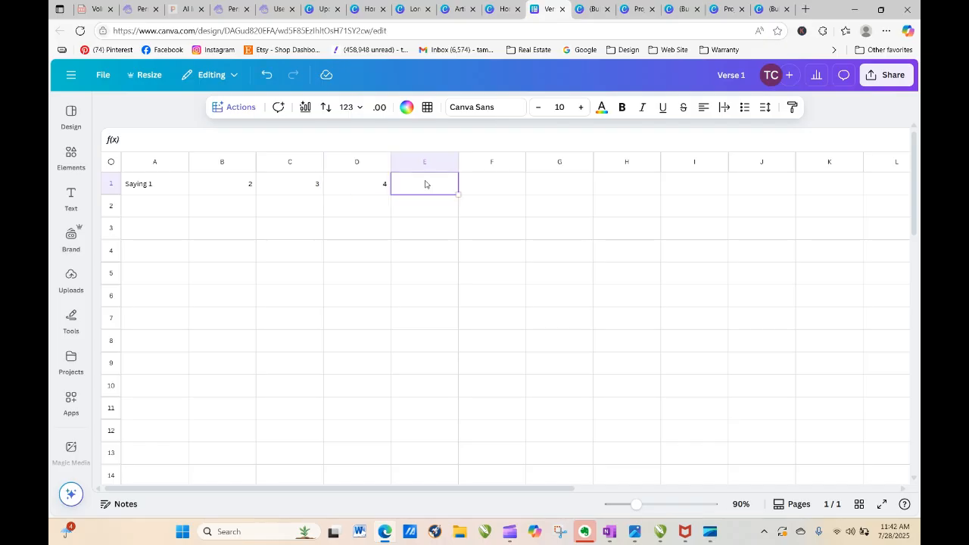
pyautogui.write('5')
# Enter "Joy to the World" in cell A2 and "Find Joy in the Morning" in cell B2
pyautogui.click(158, 214)
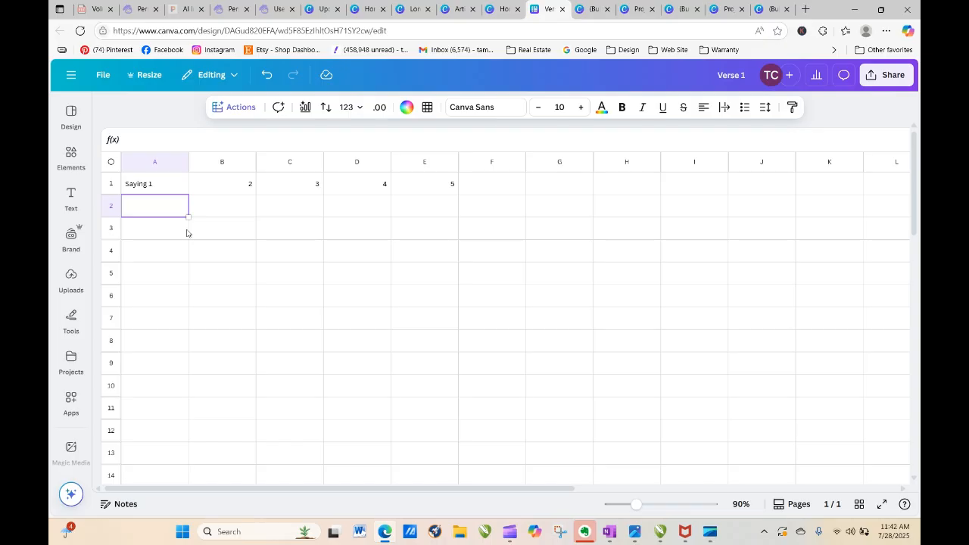
pyautogui.doubleClick(149, 212)
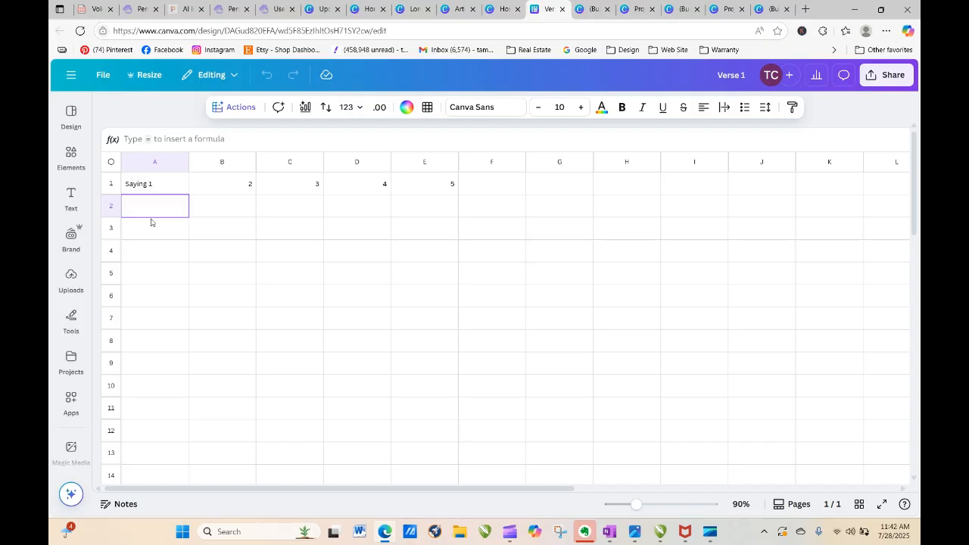
pyautogui.write('Joy to the World')
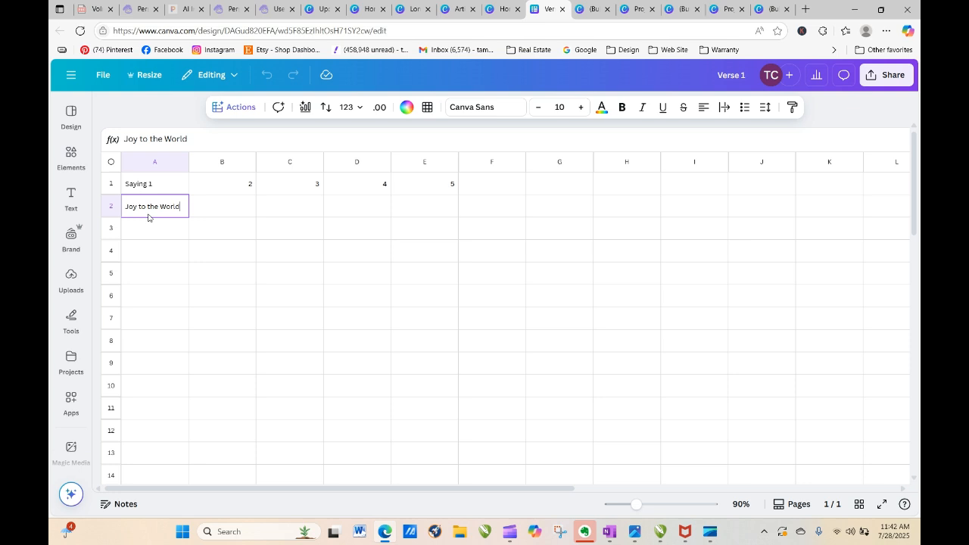
pyautogui.click(223, 208)
pyautogui.write('Find Joy in the Morning')
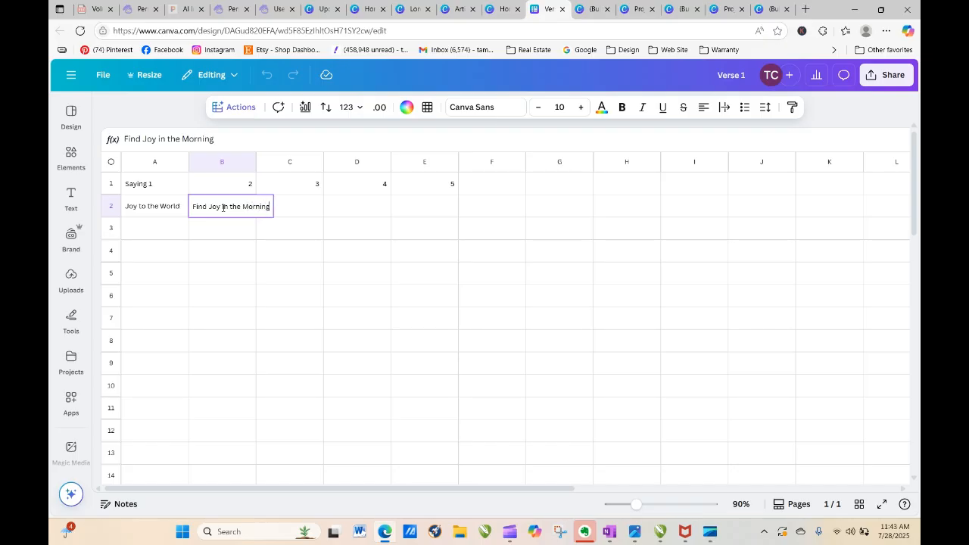
# Widen column B to fit its saying and enter "Peach on Earth" in cell C2
pyautogui.click(307, 210)
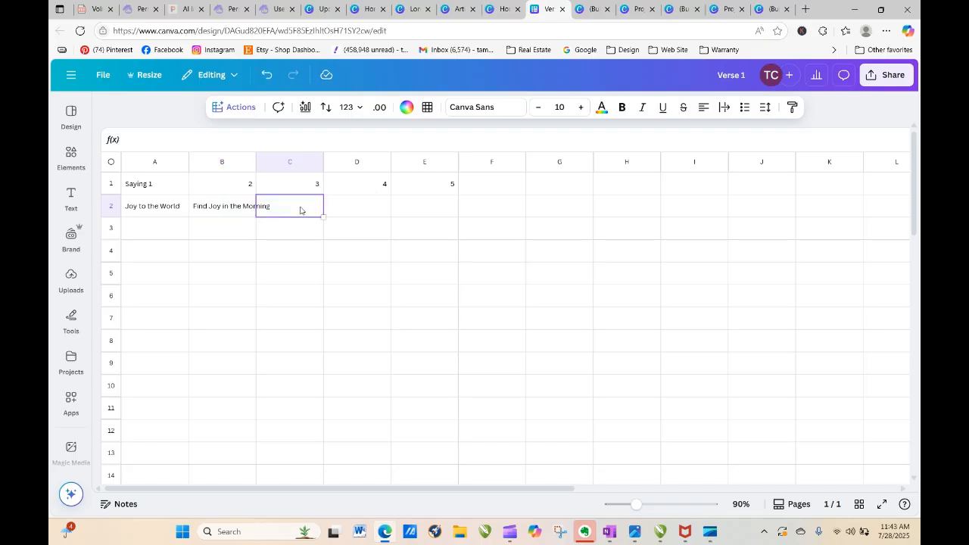
pyautogui.moveTo(256, 161); pyautogui.dragTo(278, 162)
pyautogui.doubleClick(299, 206)
pyautogui.write('Peach on Earth')
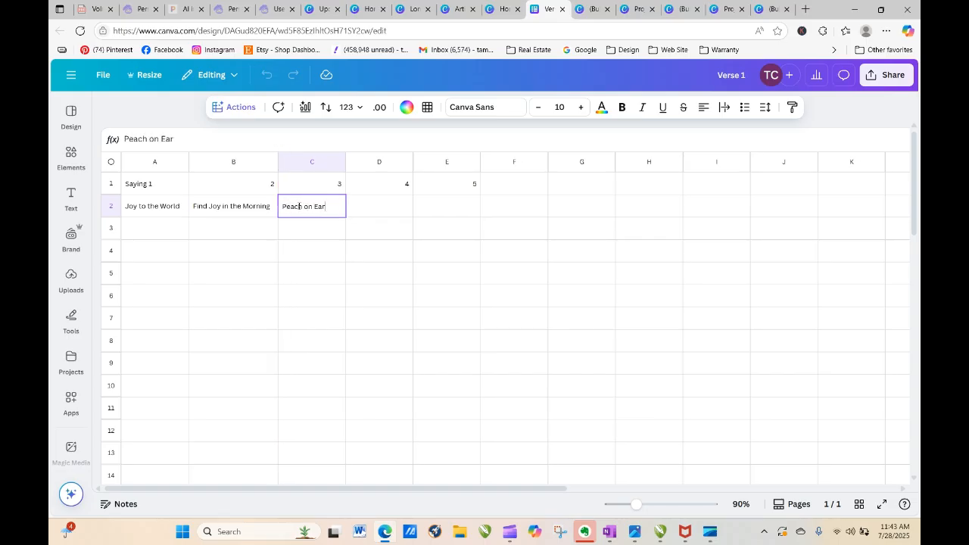
# Enter "Love Always" in cell D2 and "Find the Joy in Everything" in cell E2
pyautogui.click(386, 162)
pyautogui.click(386, 210)
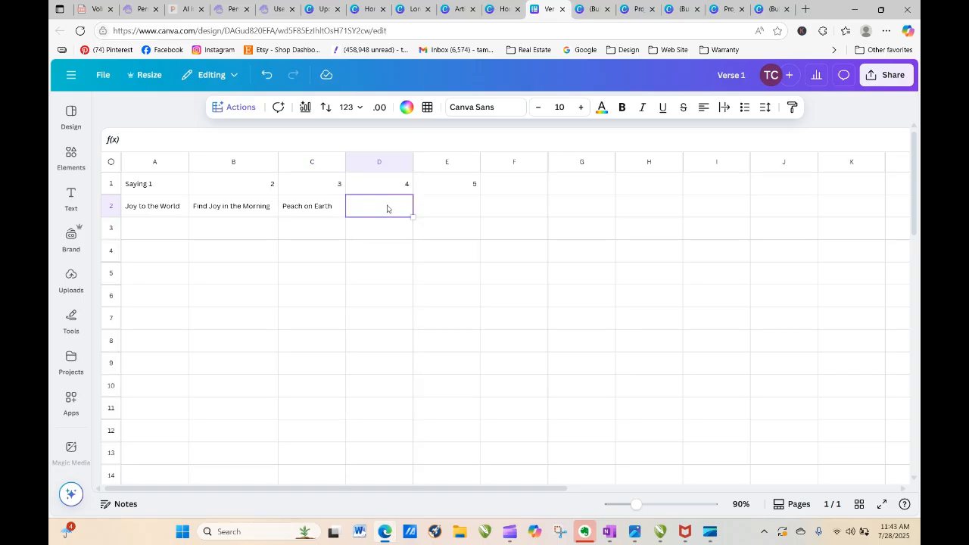
pyautogui.write('Love Always')
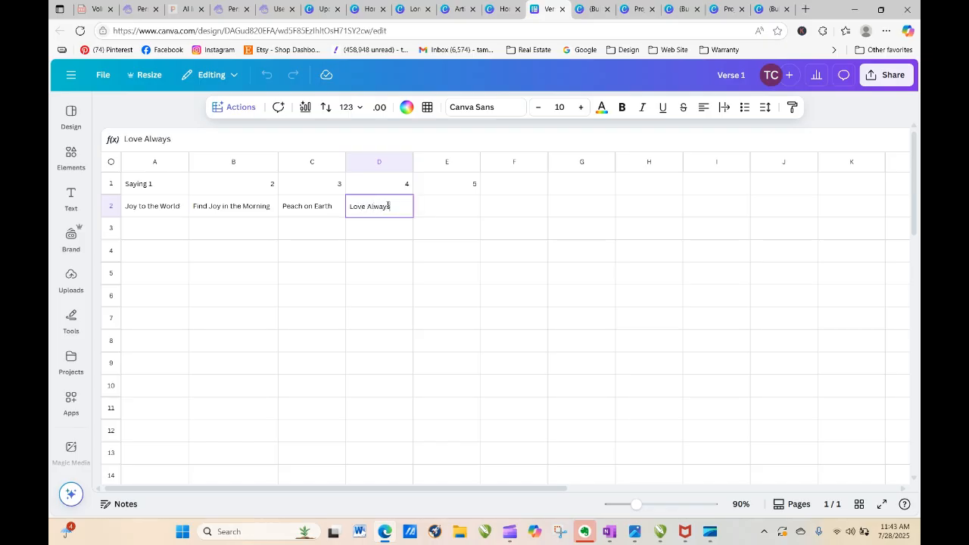
pyautogui.click(446, 205)
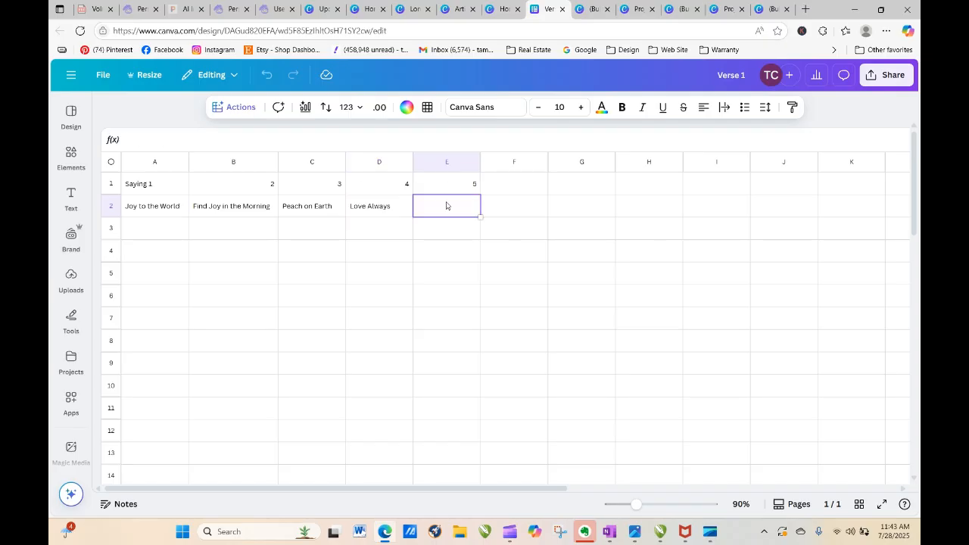
pyautogui.write('Find the Joy in Everything')
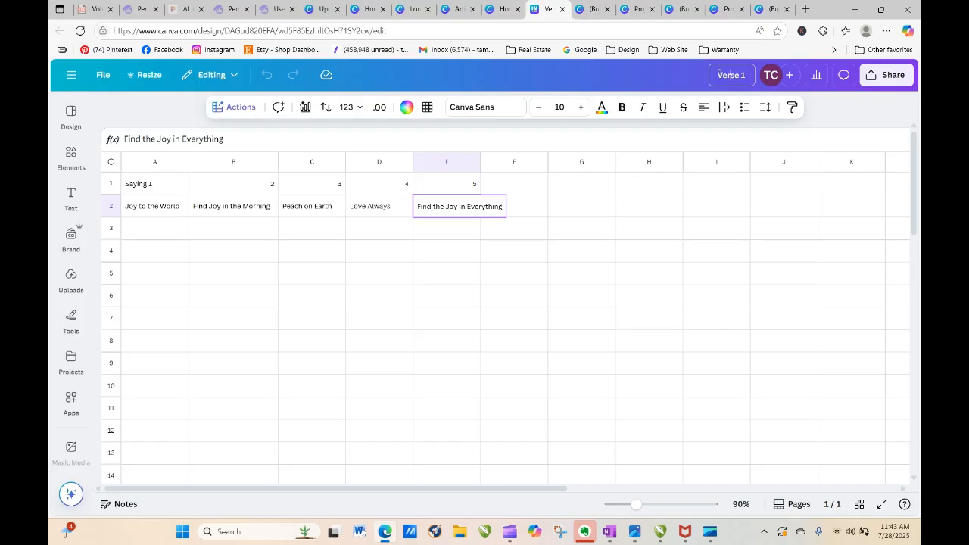
# Rename the sheet as "Sayings A"
pyautogui.click(719, 75)
pyautogui.write('Sayings A')
pyautogui.click(662, 75)
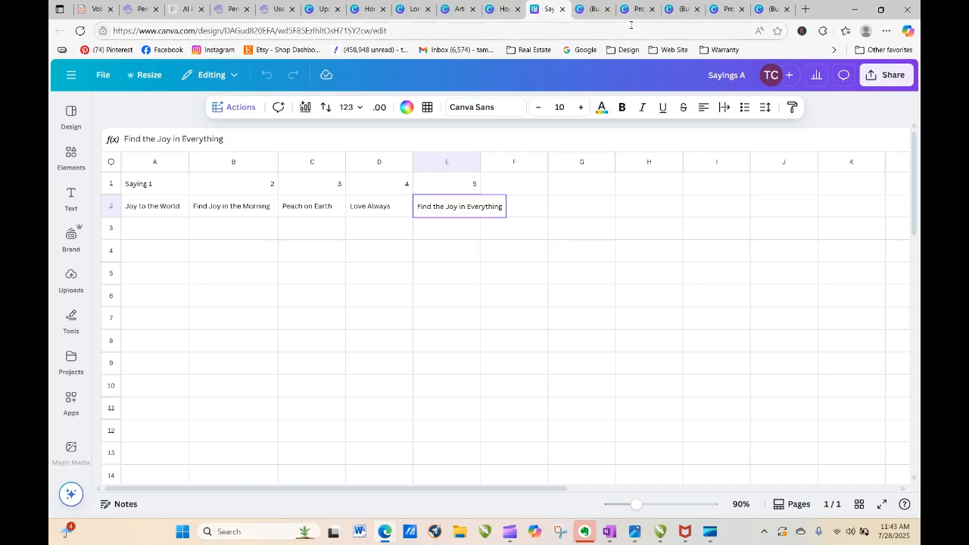
# Open the "Artistic Church Bookmarks" design from the recent projects and view its page 2
pyautogui.click(767, 11)
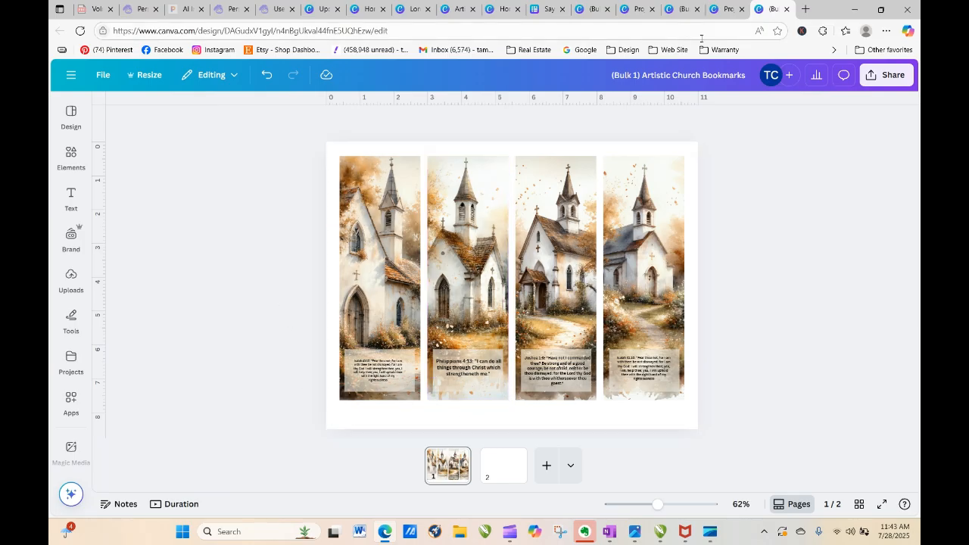
pyautogui.click(723, 9)
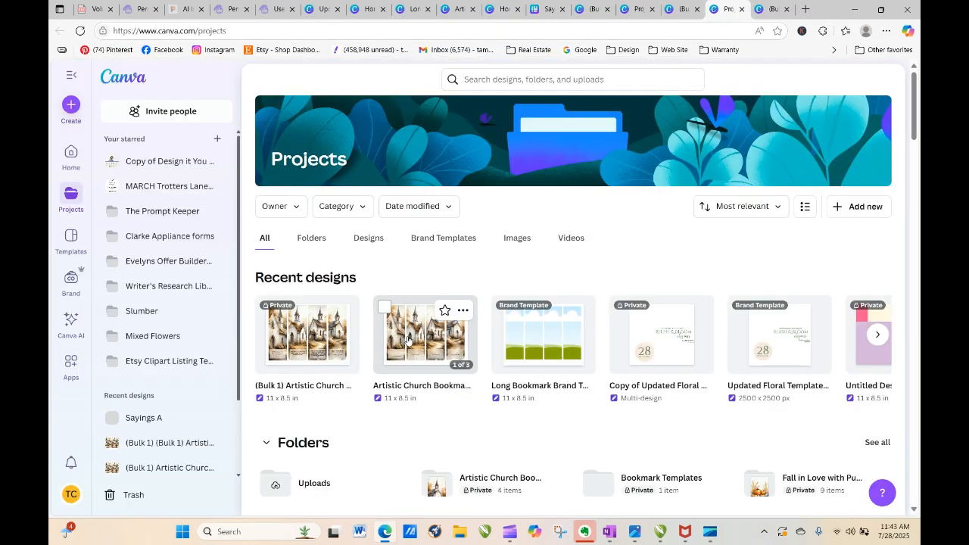
pyautogui.click(406, 338)
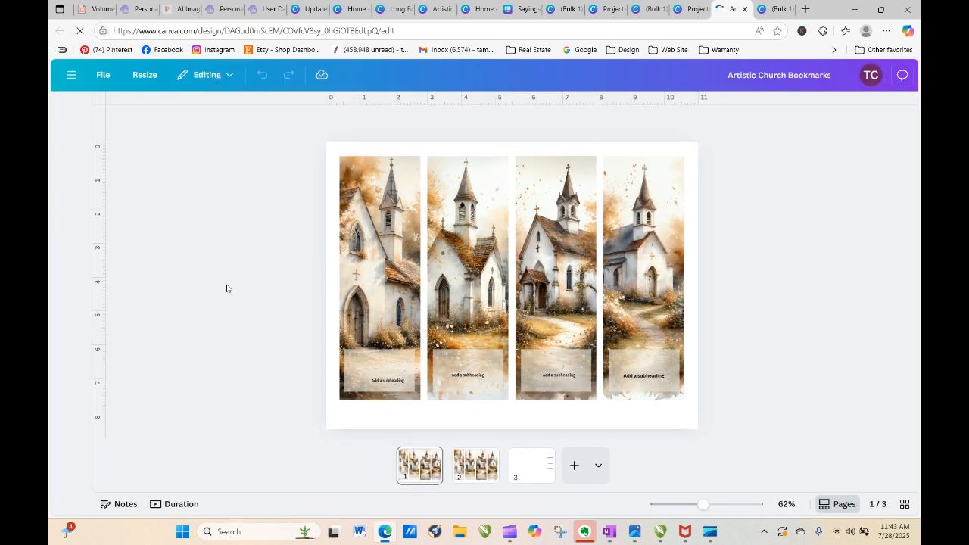
pyautogui.rightClick(226, 287)
pyautogui.click(468, 477)
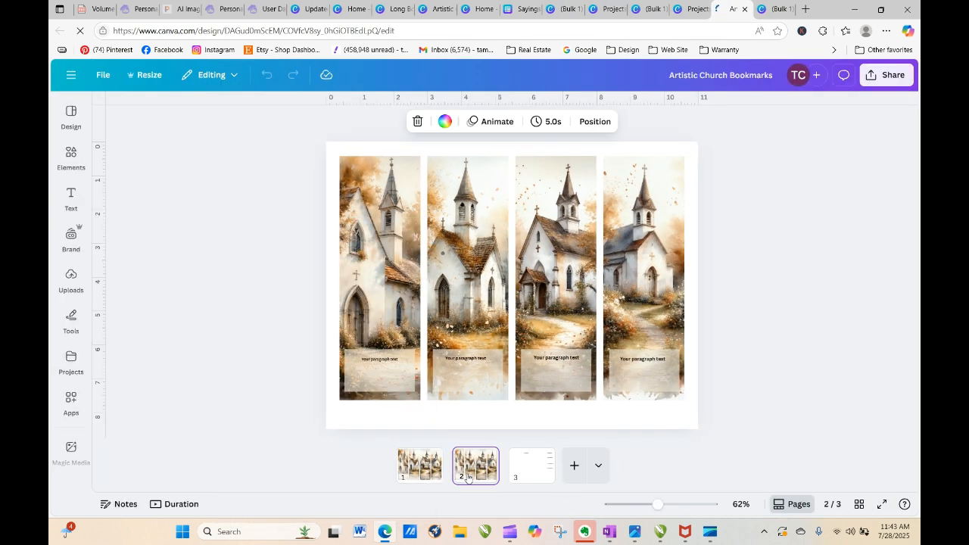
# Duplicate page 2 of the "(Bulk 1) (Bulk 1) Artistic Church Bookmarks" design with the Isaiah 41:10 verses
pyautogui.click(688, 10)
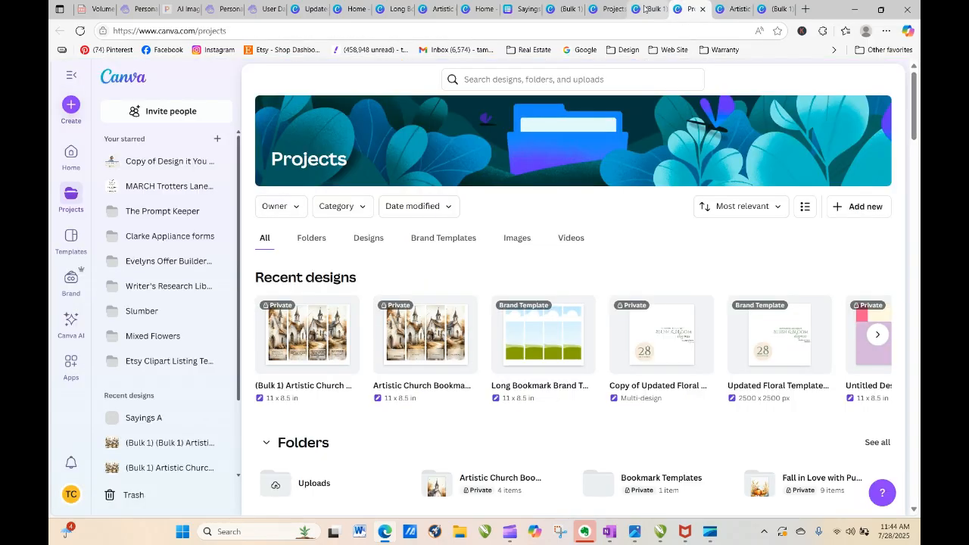
pyautogui.click(644, 9)
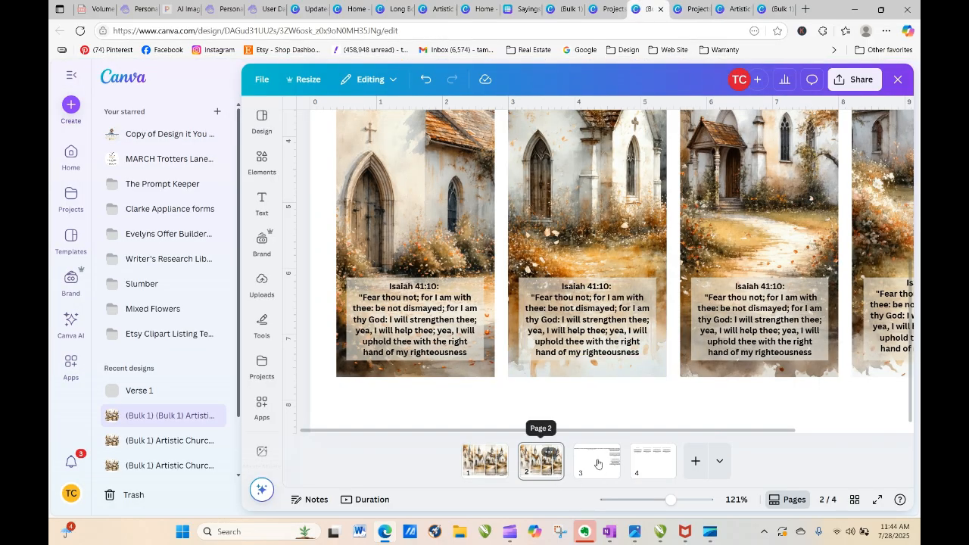
pyautogui.moveTo(675, 503); pyautogui.dragTo(650, 501)
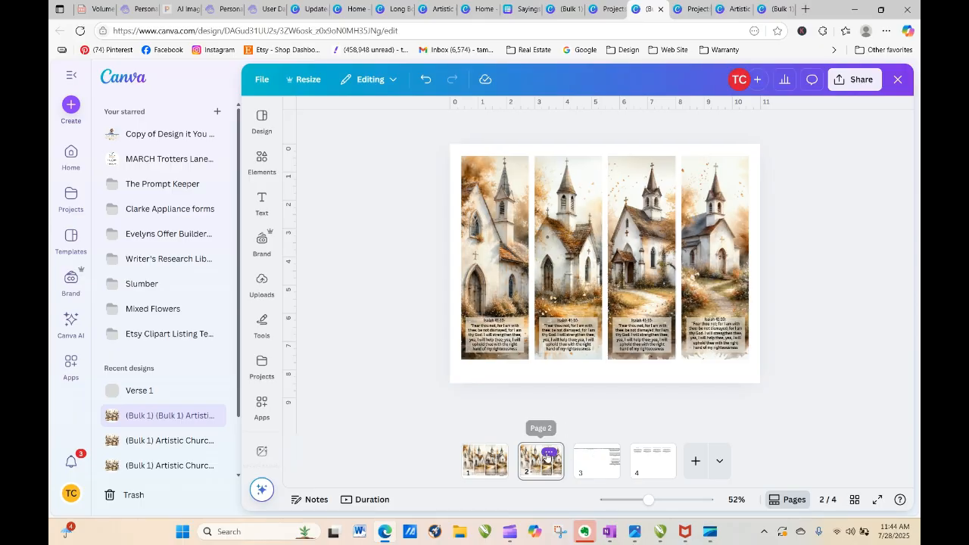
pyautogui.click(547, 454)
pyautogui.click(584, 241)
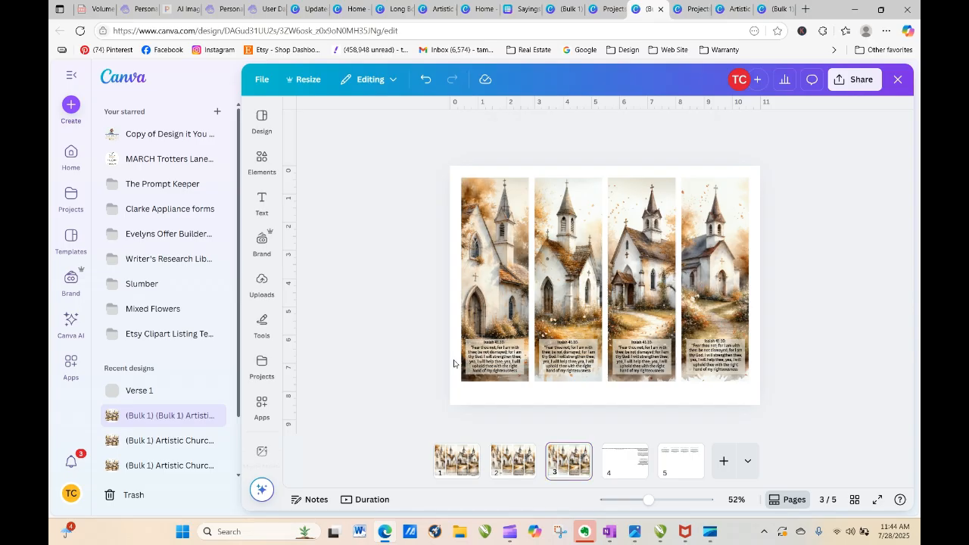
pyautogui.click(492, 361)
pyautogui.click(370, 300)
pyautogui.click(264, 286)
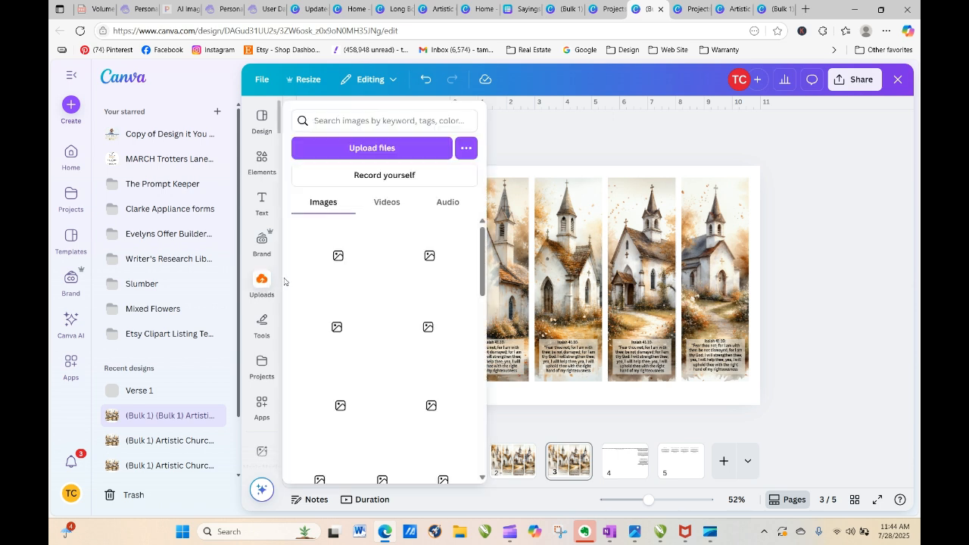
pyautogui.click(527, 136)
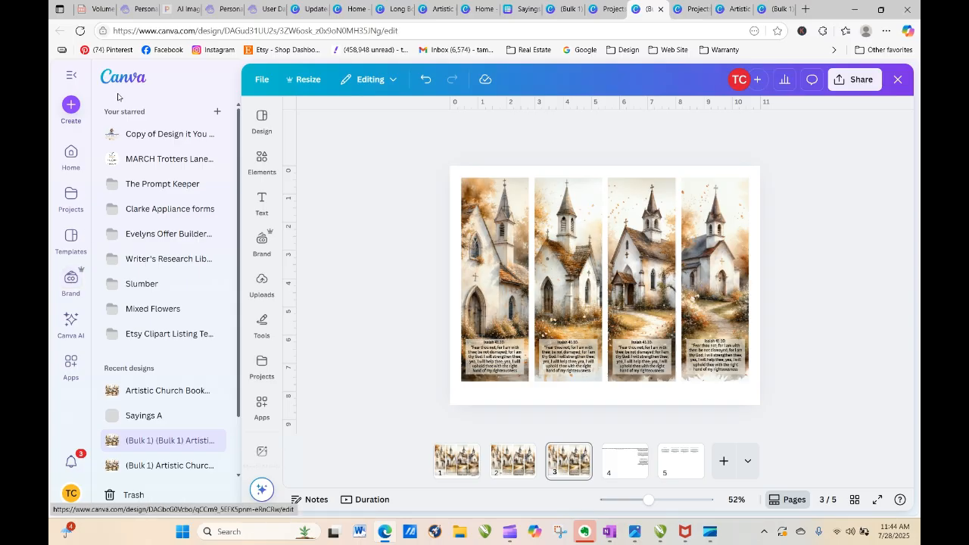
# Create a new design from the "Long Bookmark Brand Template" in the brand templates
pyautogui.click(482, 9)
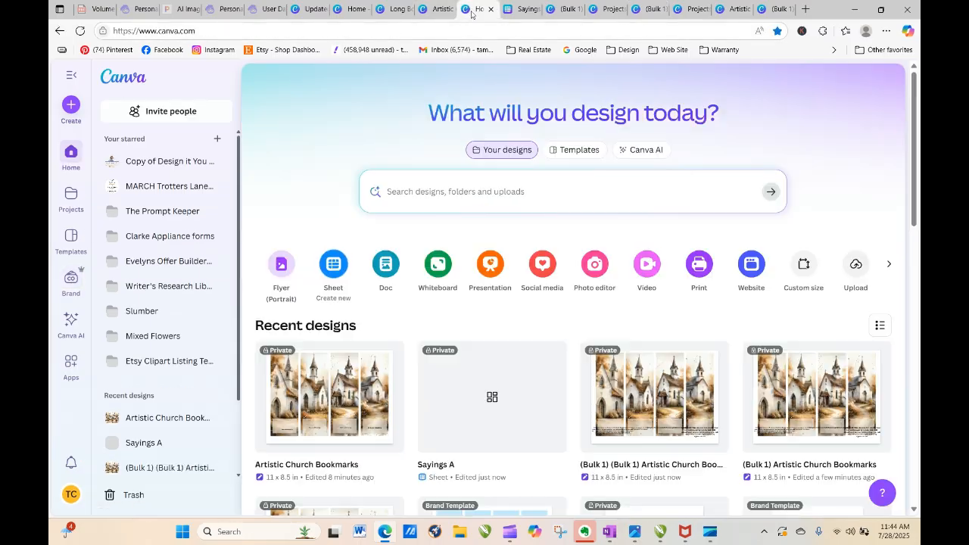
pyautogui.click(85, 290)
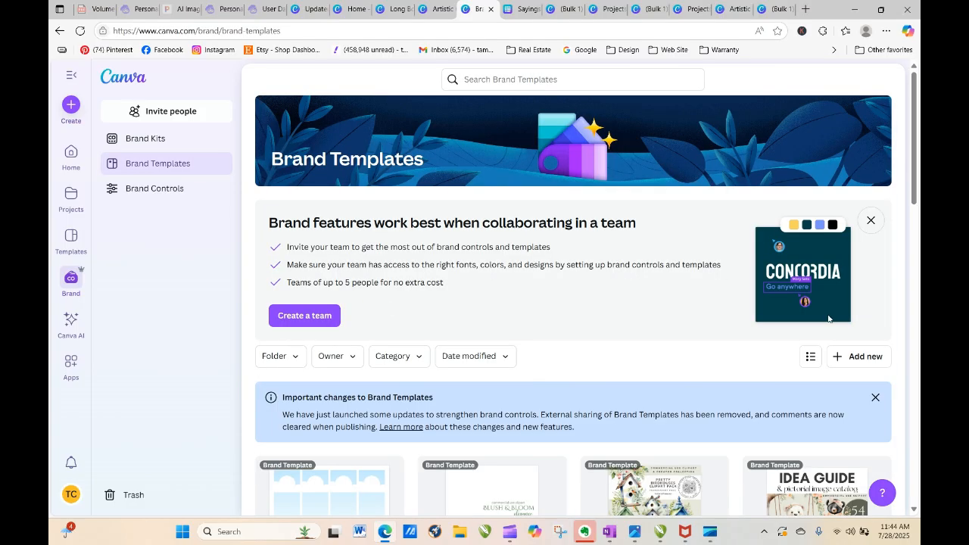
pyautogui.scroll(-3, 915, 167)
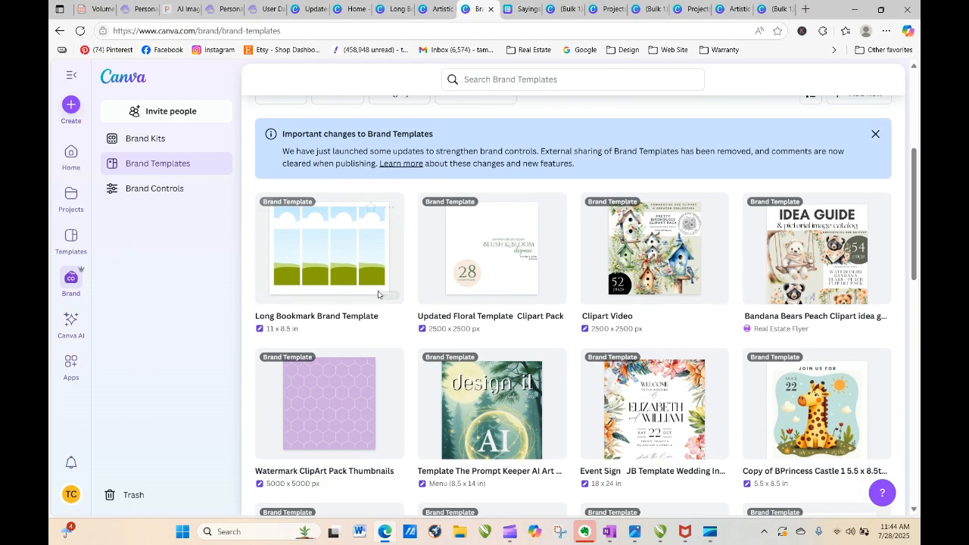
pyautogui.click(342, 252)
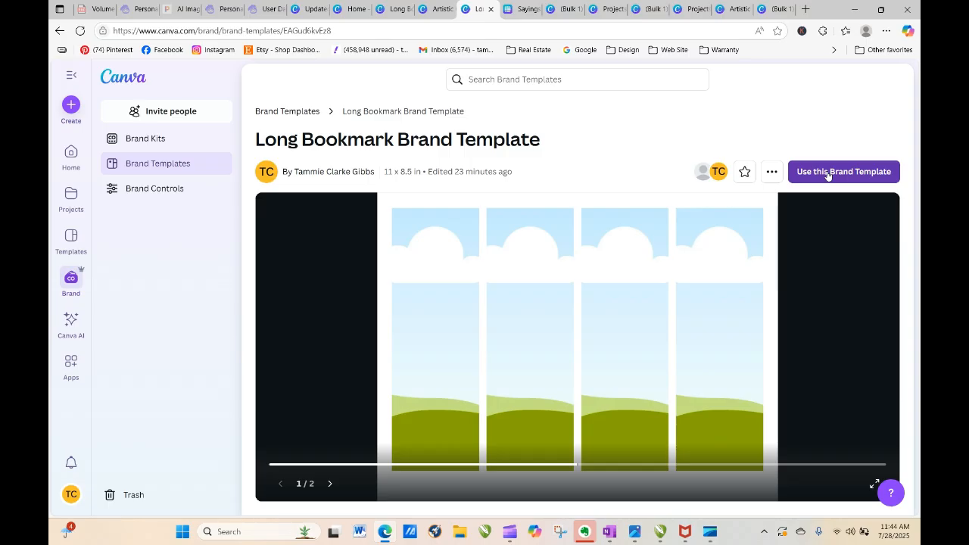
pyautogui.click(833, 172)
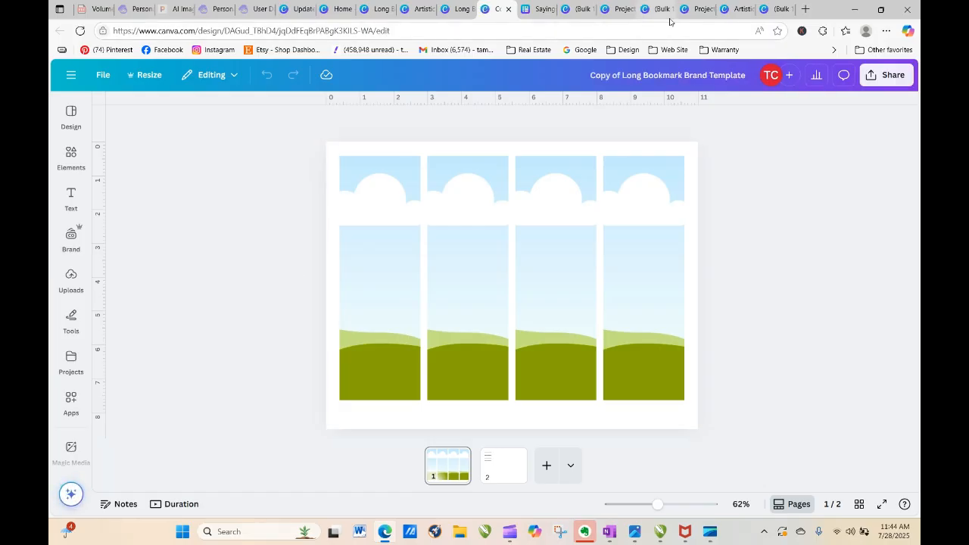
# Group the first bookmark's verse text with its background box in "(Bulk 1) Artistic Church Bookmarks" and copy the group
pyautogui.click(776, 9)
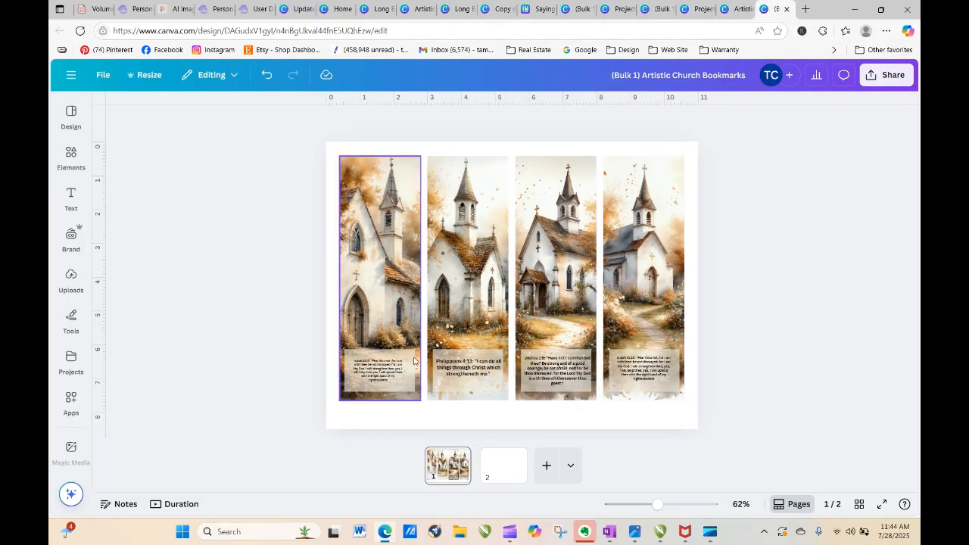
pyautogui.click(377, 375)
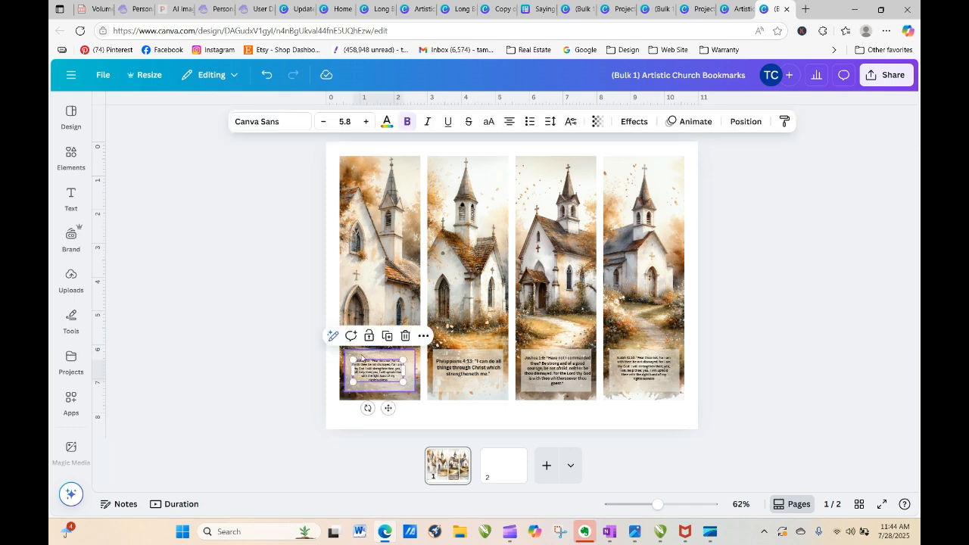
pyautogui.keyDown('shift'); pyautogui.click(369, 354); pyautogui.keyUp('shift')
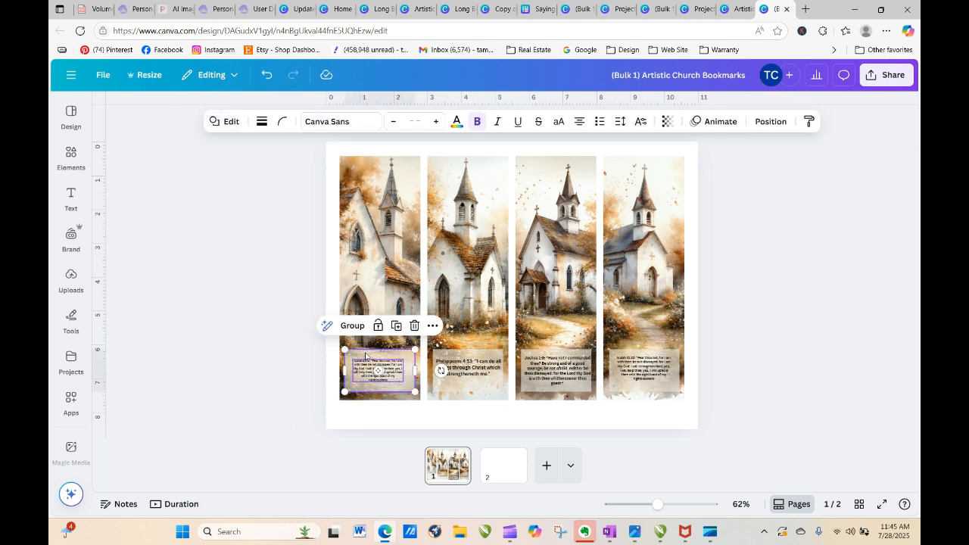
pyautogui.click(347, 327)
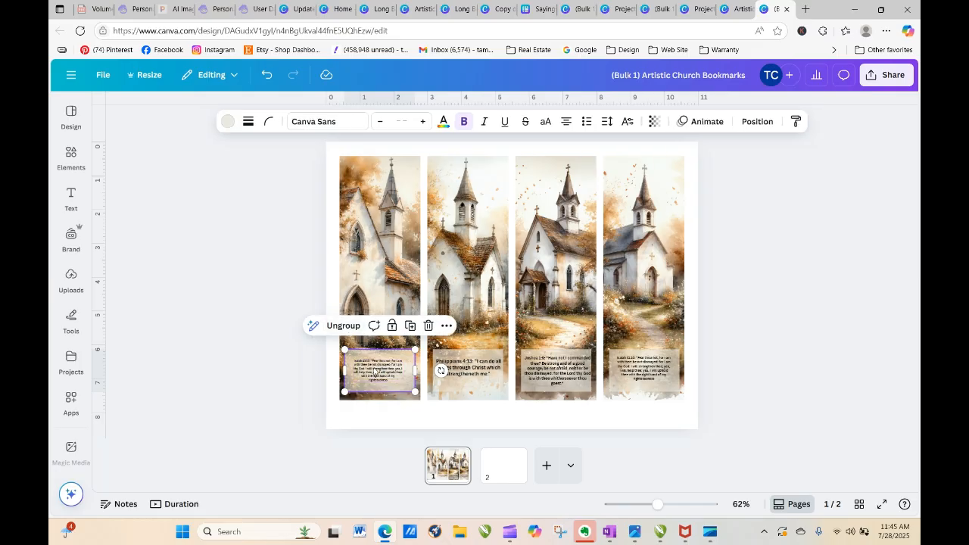
pyautogui.rightClick(376, 371)
pyautogui.click(426, 197)
# Return to "Copy of Long Bookmark Brand Template" and paste the copied verse group onto its first bookmark
pyautogui.click(725, 12)
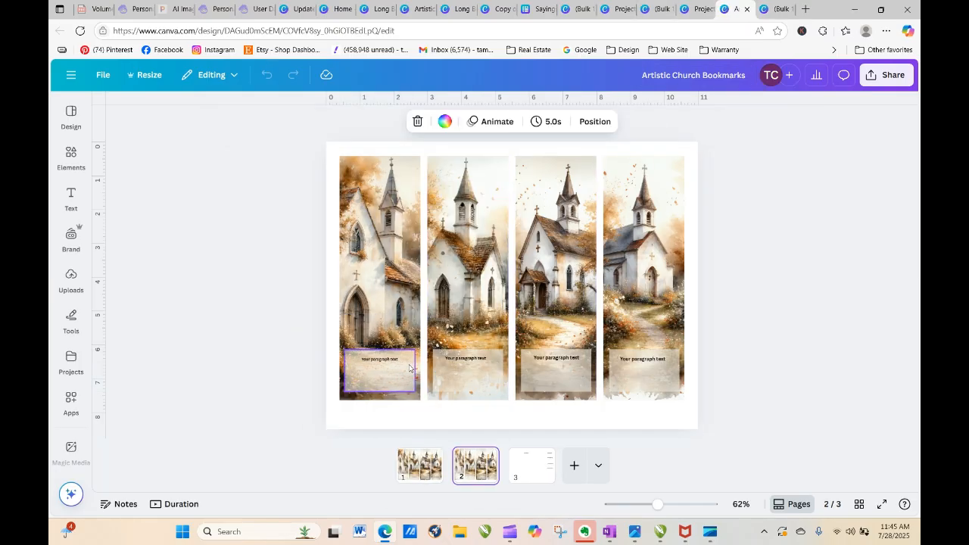
pyautogui.click(764, 9)
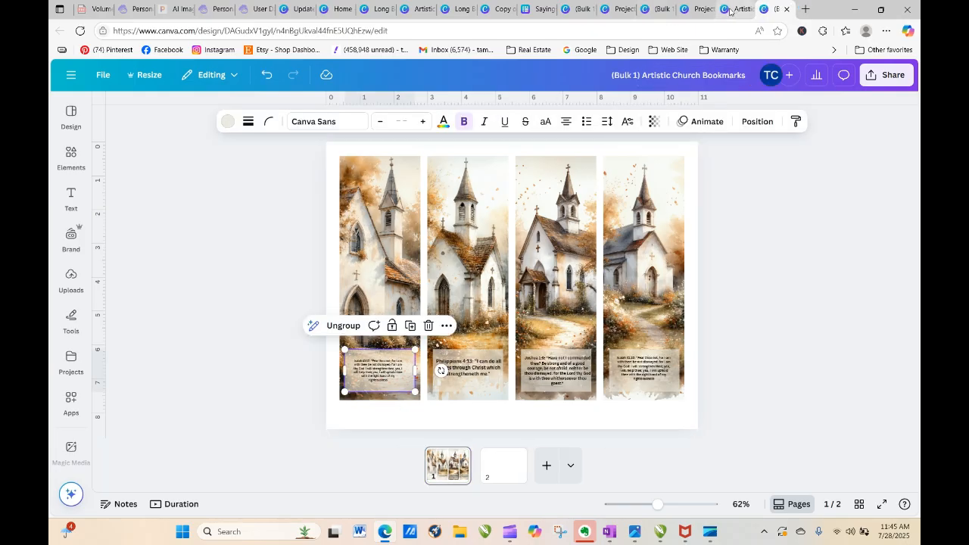
pyautogui.click(729, 9)
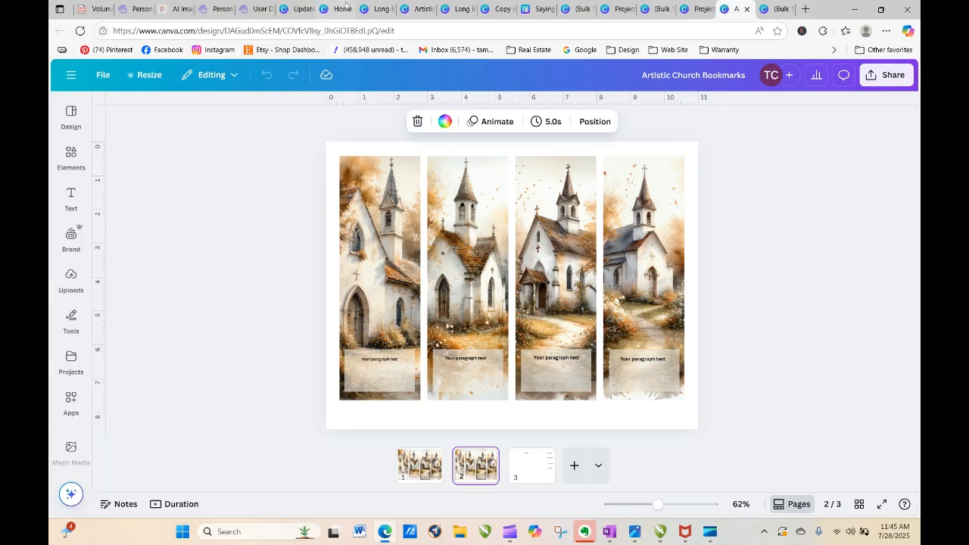
pyautogui.click(369, 9)
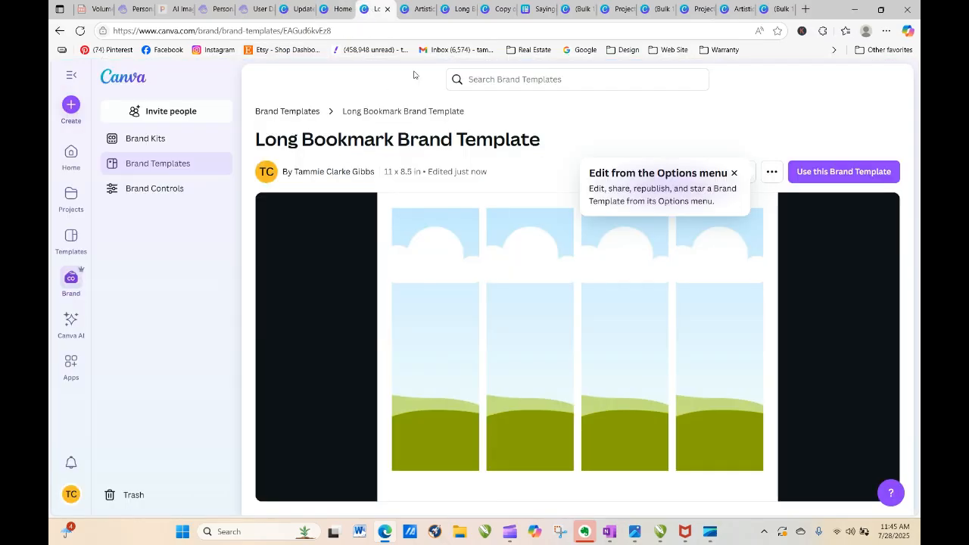
pyautogui.click(420, 16)
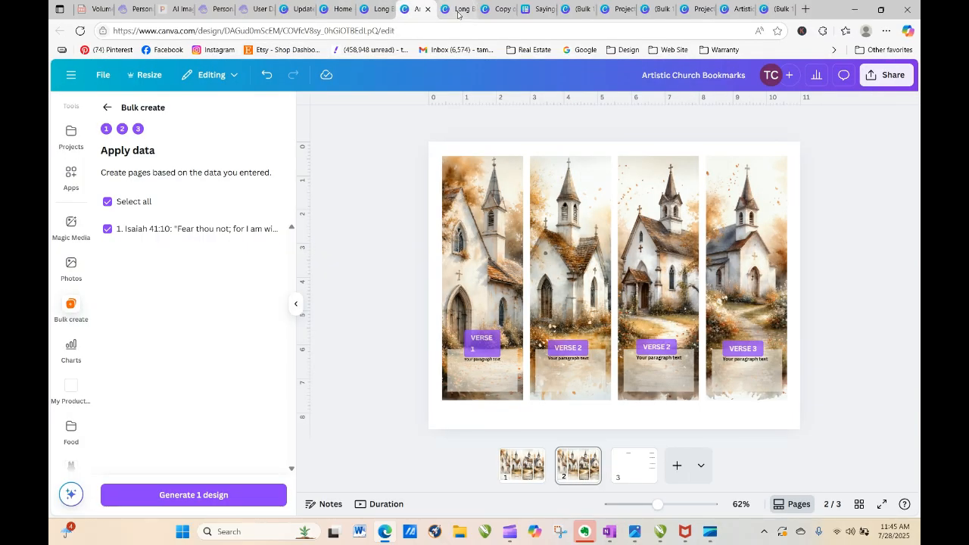
pyautogui.click(457, 14)
pyautogui.click(497, 10)
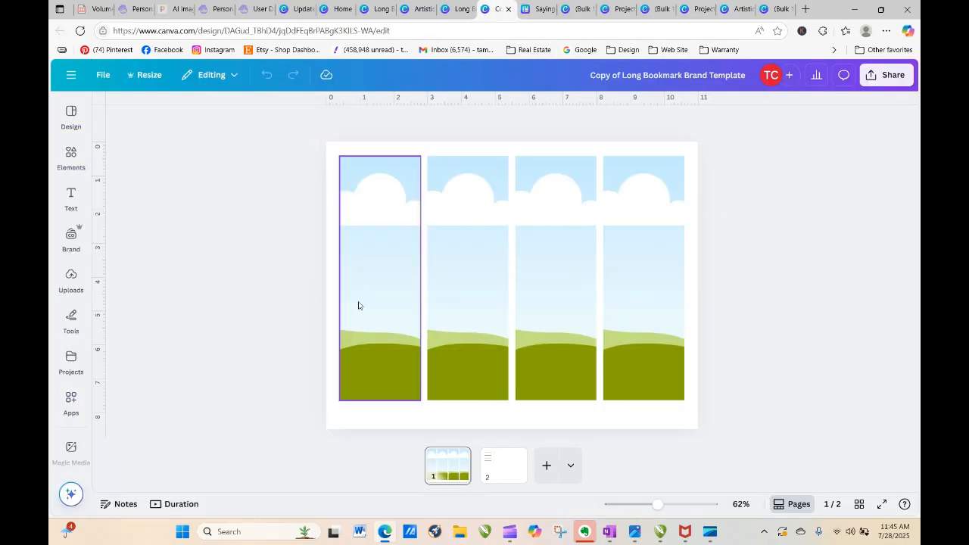
pyautogui.rightClick(359, 305)
pyautogui.click(411, 297)
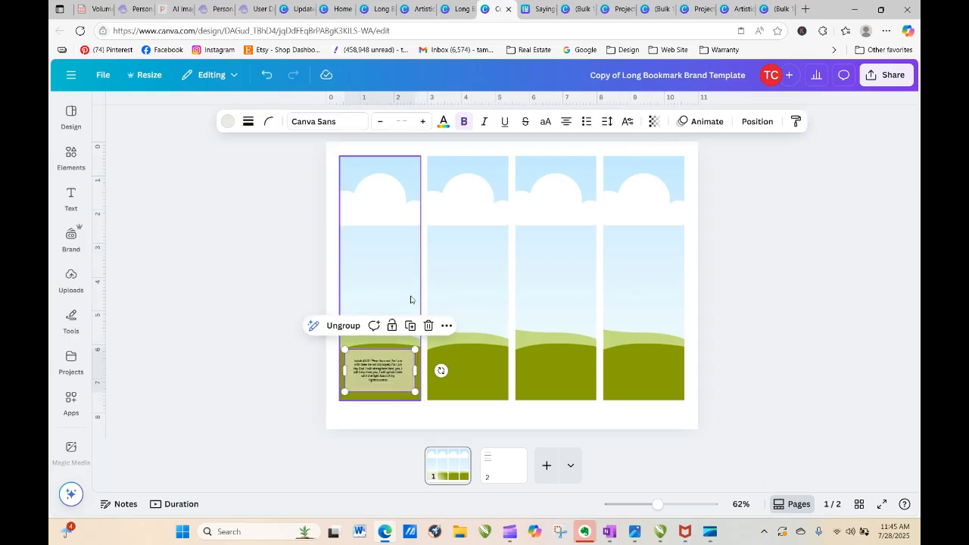
# Duplicate the verse group onto the second, third and fourth bookmarks, aligned with the first
pyautogui.click(411, 327)
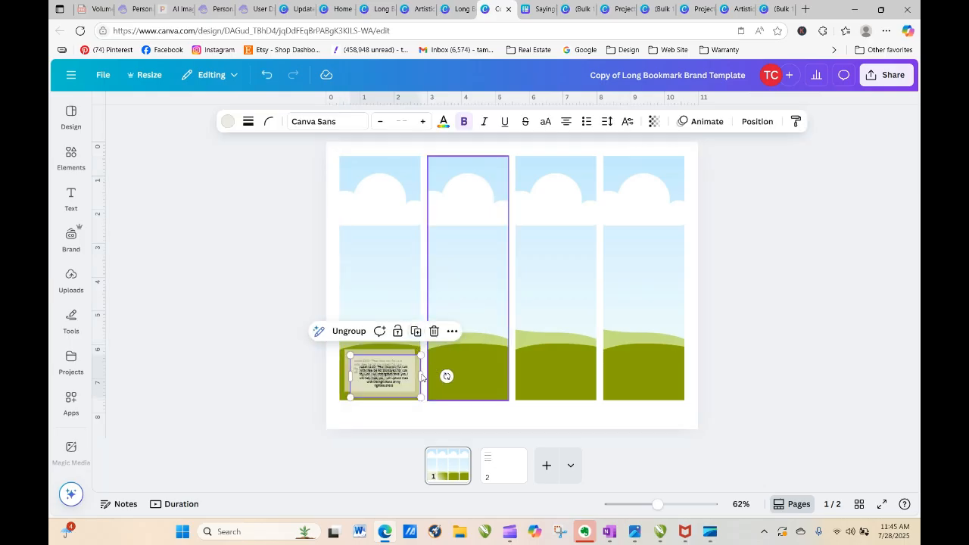
pyautogui.moveTo(395, 383); pyautogui.dragTo(475, 375)
pyautogui.click(499, 325)
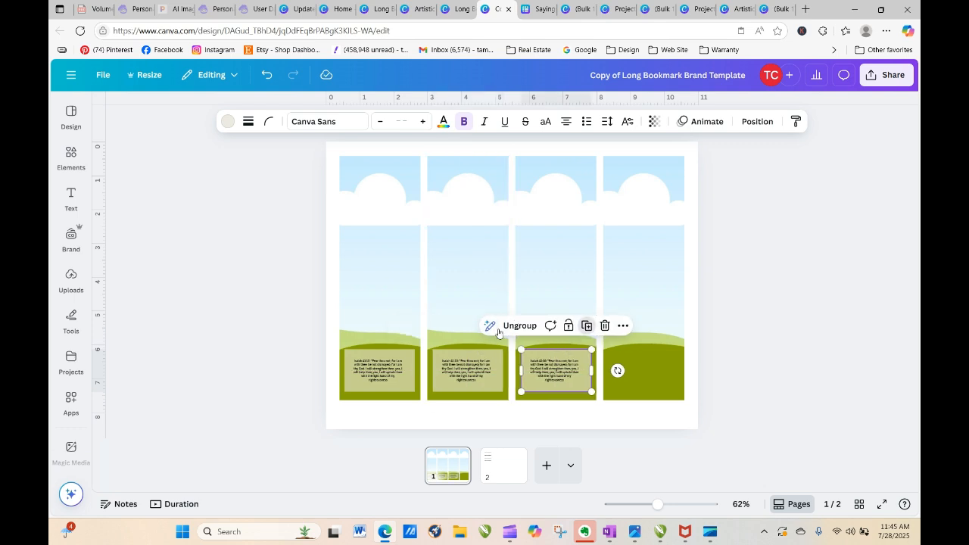
pyautogui.click(587, 326)
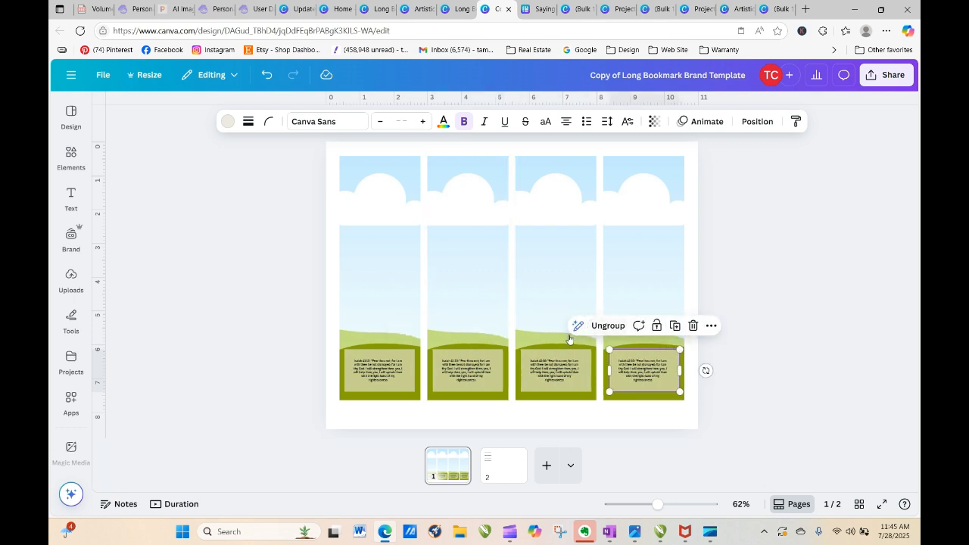
pyautogui.click(193, 341)
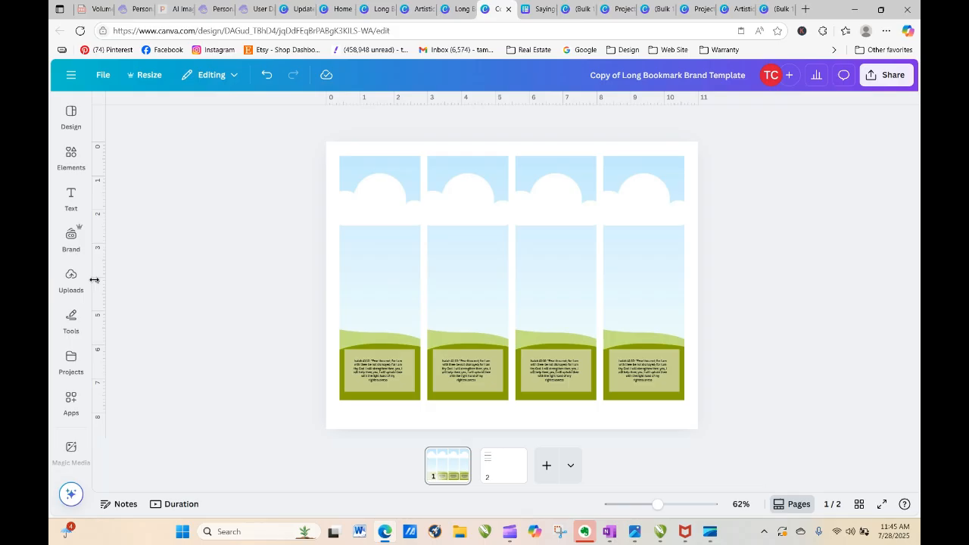
# Open the "Artistic Church Bookplates" project folder to access its images
pyautogui.click(71, 279)
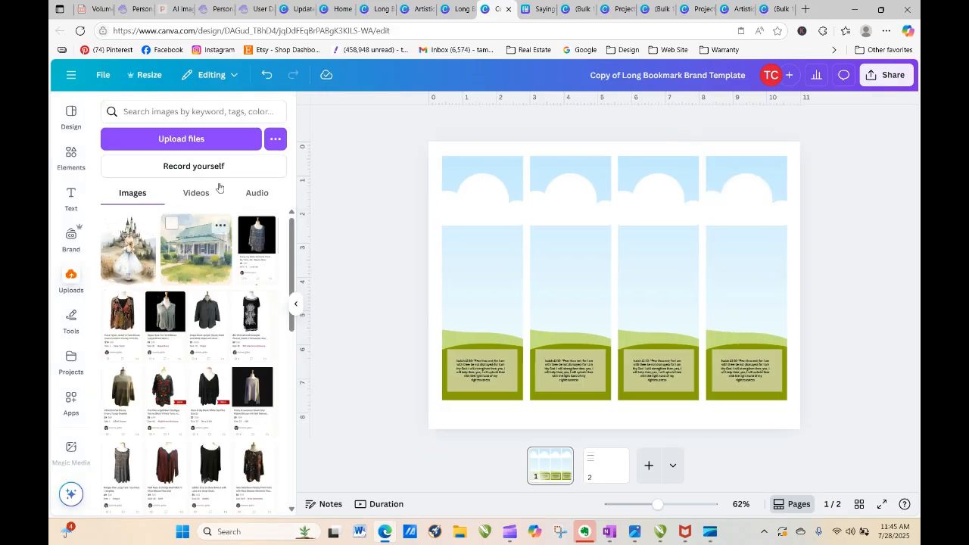
pyautogui.click(72, 362)
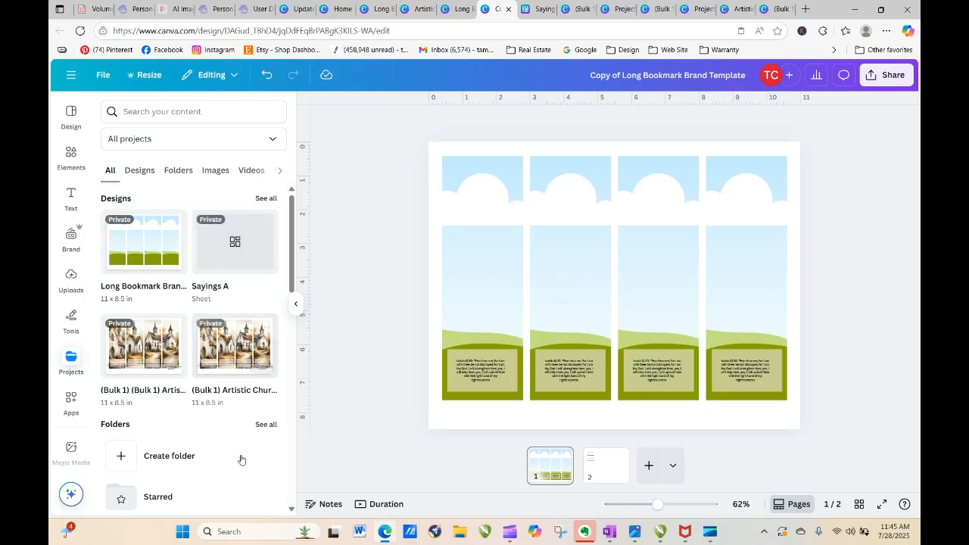
pyautogui.click(178, 170)
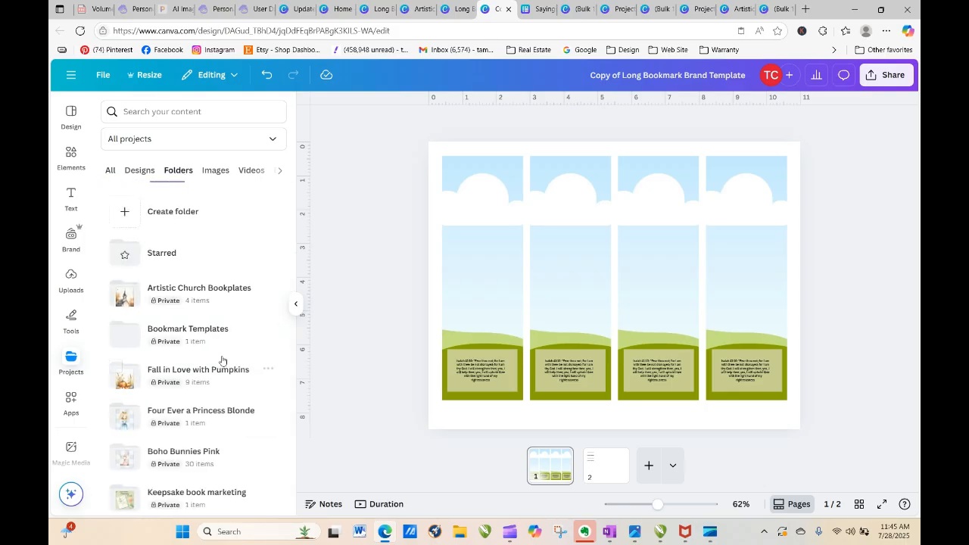
pyautogui.click(174, 294)
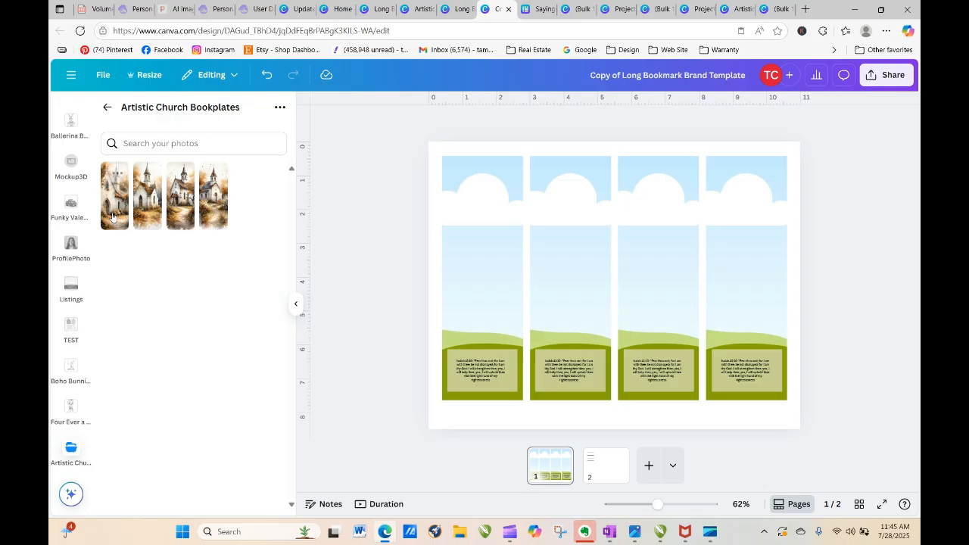
# Fill the four bookmark frames with the four church images, one per frame in folder order
pyautogui.moveTo(115, 194); pyautogui.dragTo(443, 245)
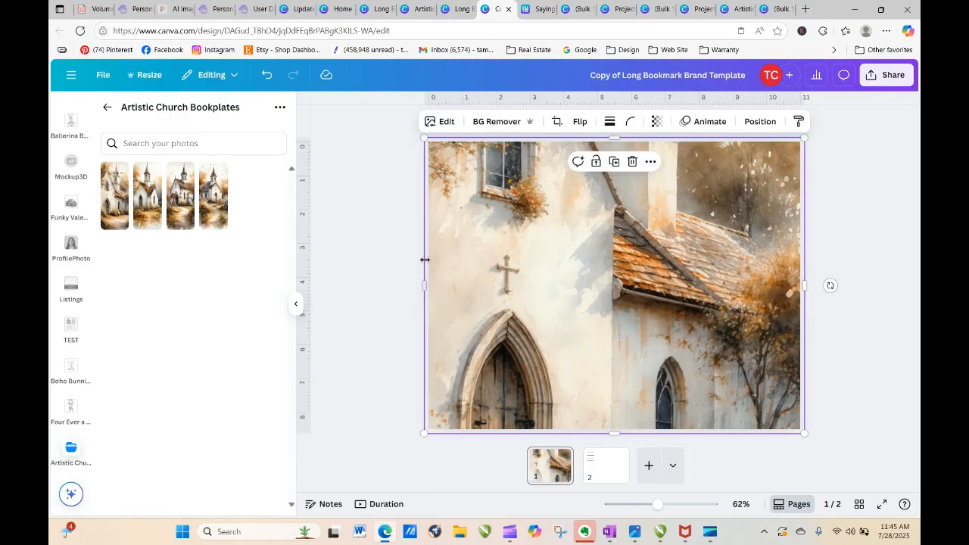
pyautogui.click(264, 75)
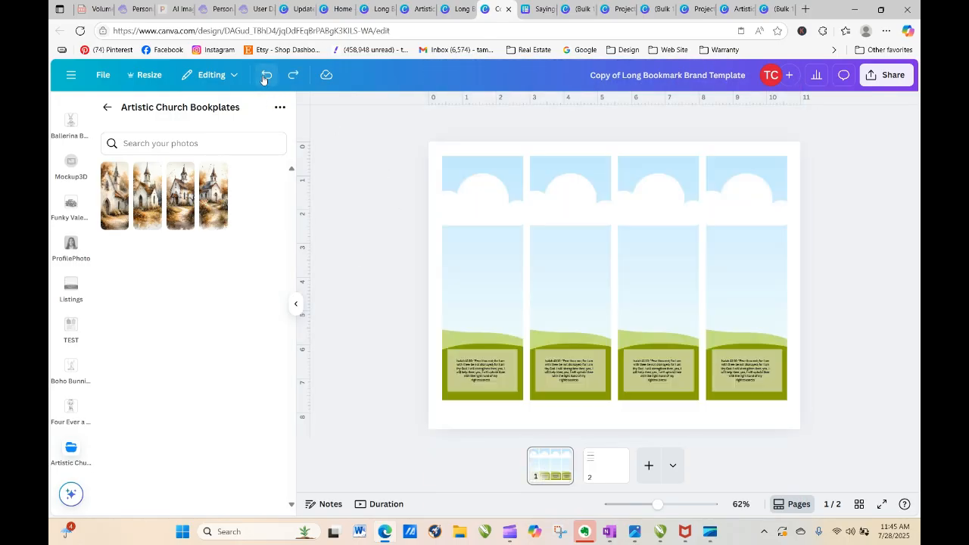
pyautogui.moveTo(115, 194); pyautogui.dragTo(462, 244)
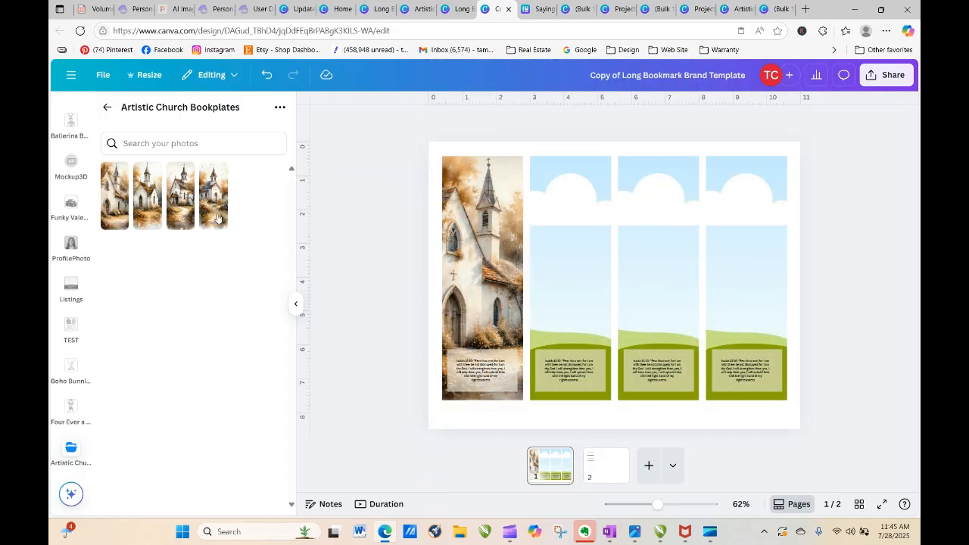
pyautogui.moveTo(147, 195); pyautogui.dragTo(542, 226)
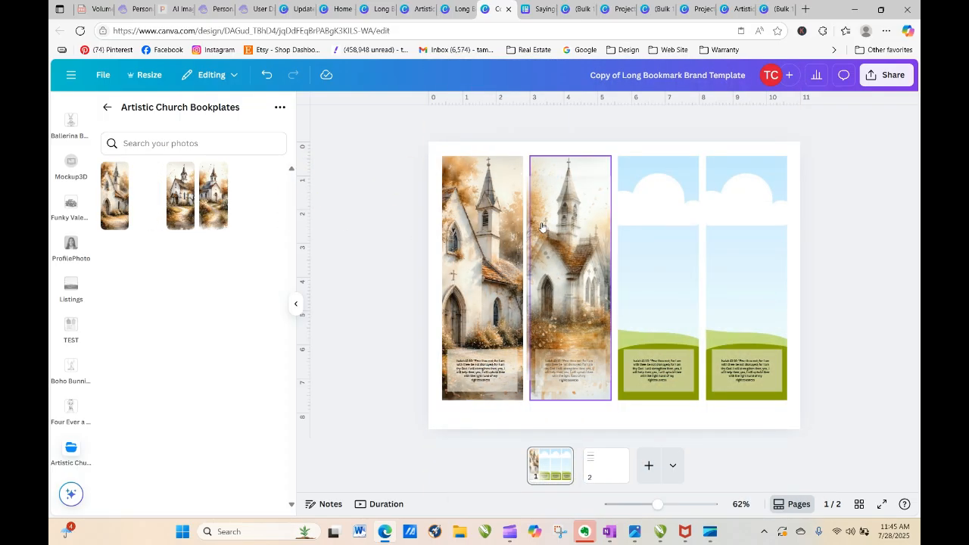
pyautogui.moveTo(180, 196); pyautogui.dragTo(624, 269)
pyautogui.moveTo(211, 215); pyautogui.dragTo(762, 256)
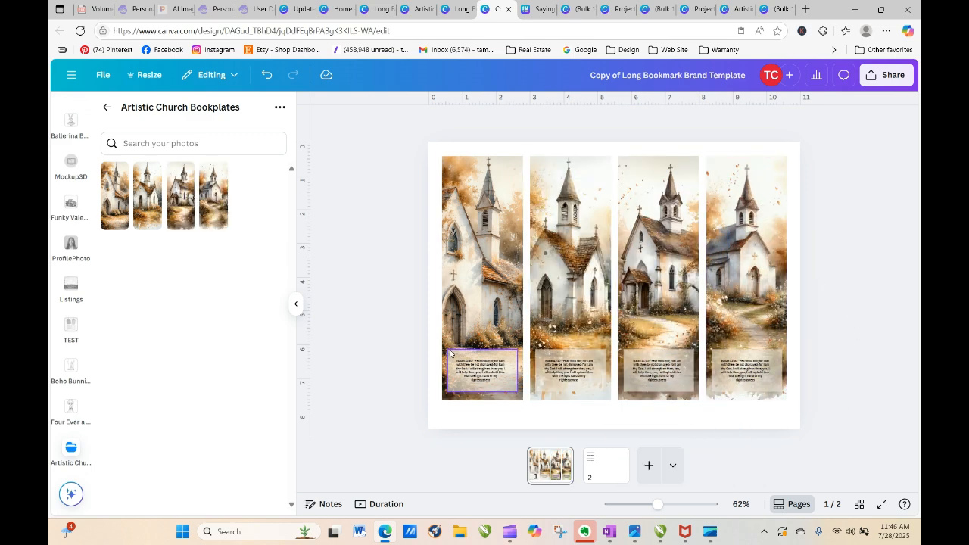
# Ungroup the verse text and its background box on each of the four bookmarks
pyautogui.click(486, 369)
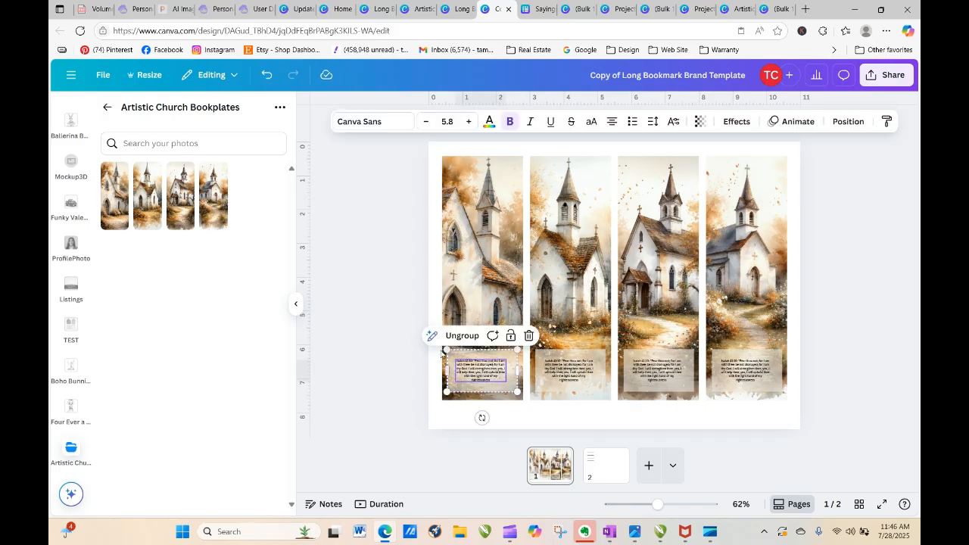
pyautogui.click(401, 263)
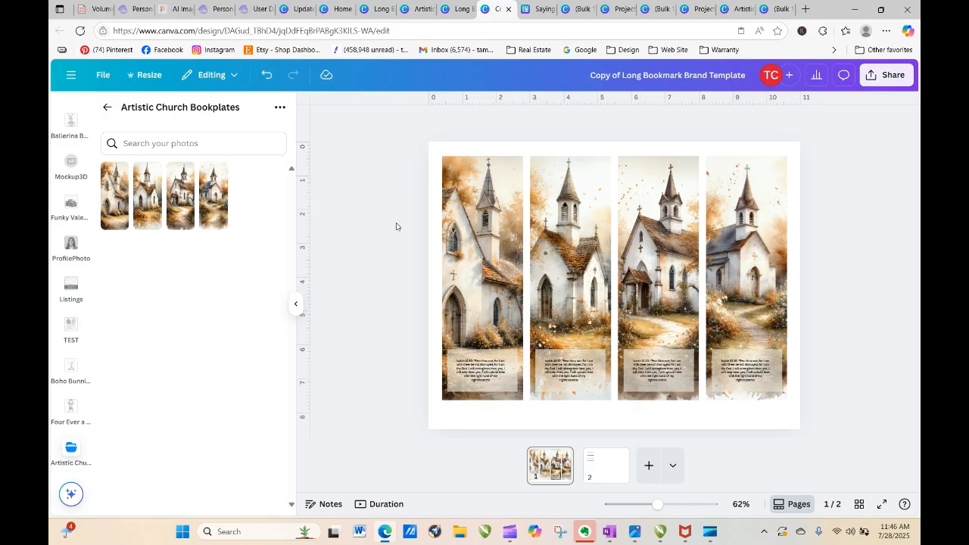
pyautogui.click(486, 380)
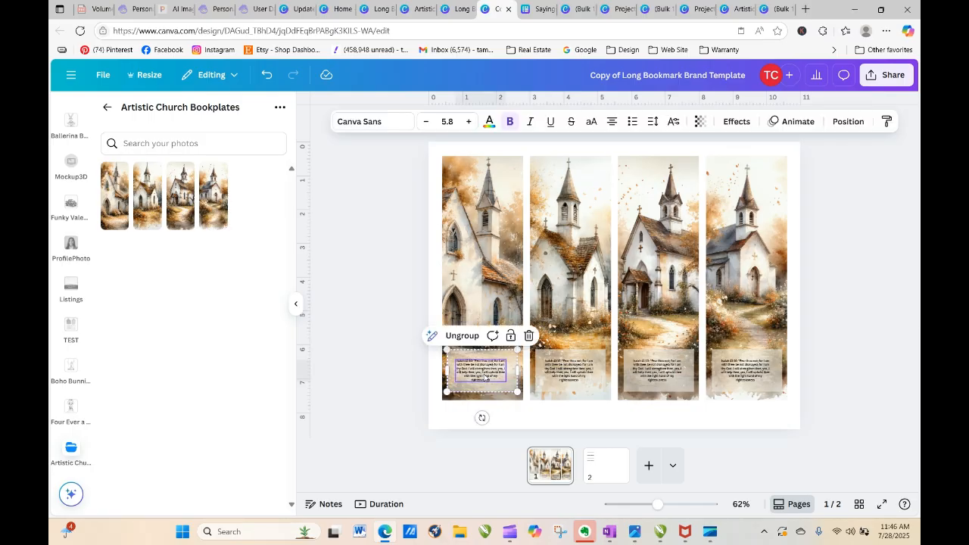
pyautogui.click(467, 338)
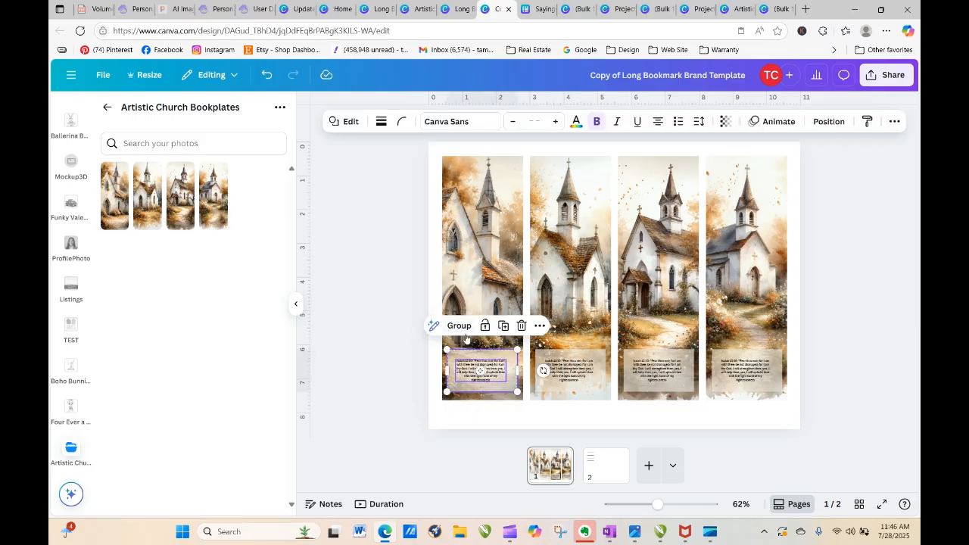
pyautogui.click(574, 374)
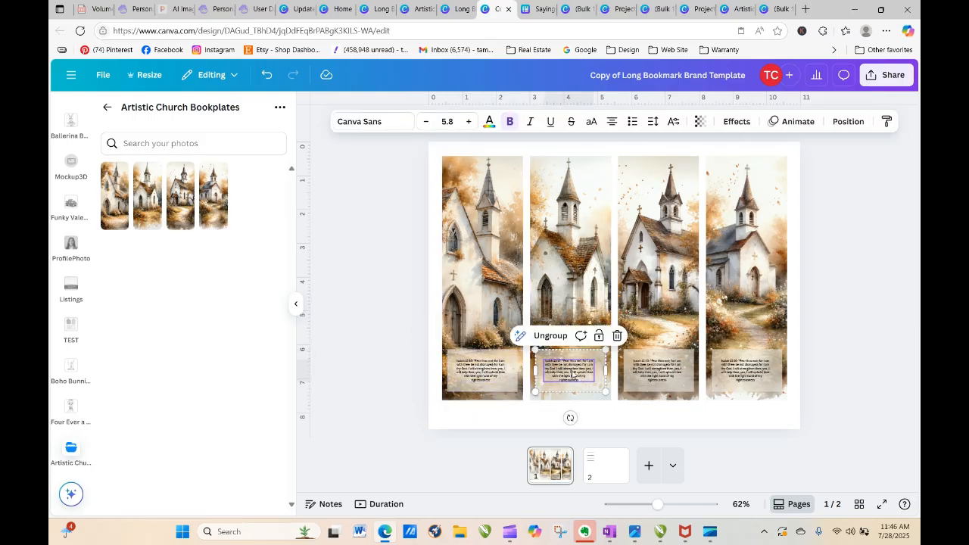
pyautogui.click(657, 371)
pyautogui.click(720, 371)
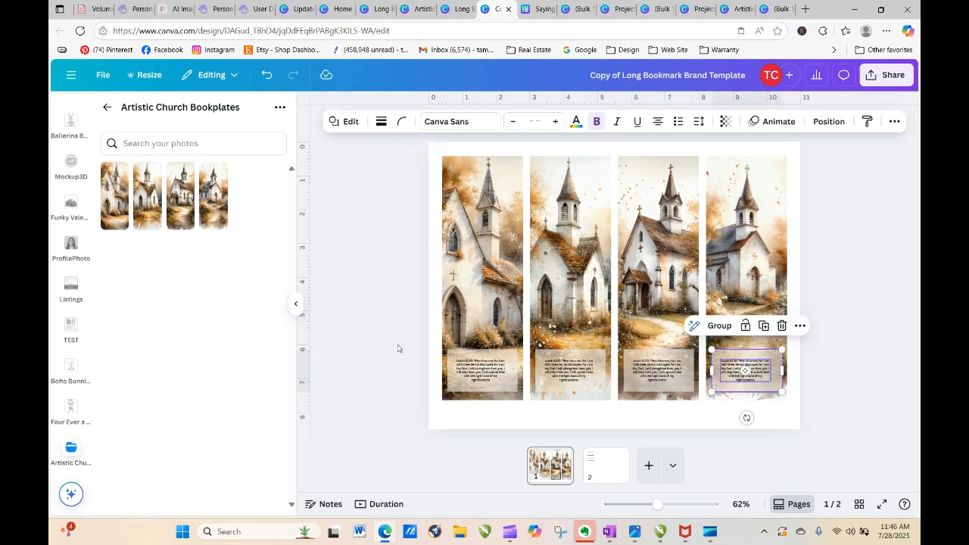
# Start a bulk creation and use the range A1:D2 of the "Sayings A" sheet as its data source
pyautogui.click(376, 303)
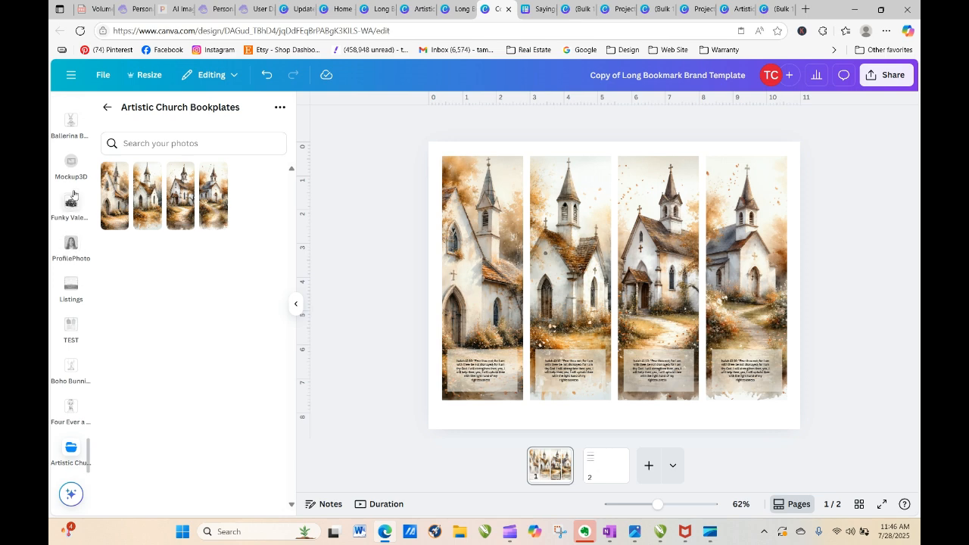
pyautogui.click(107, 107)
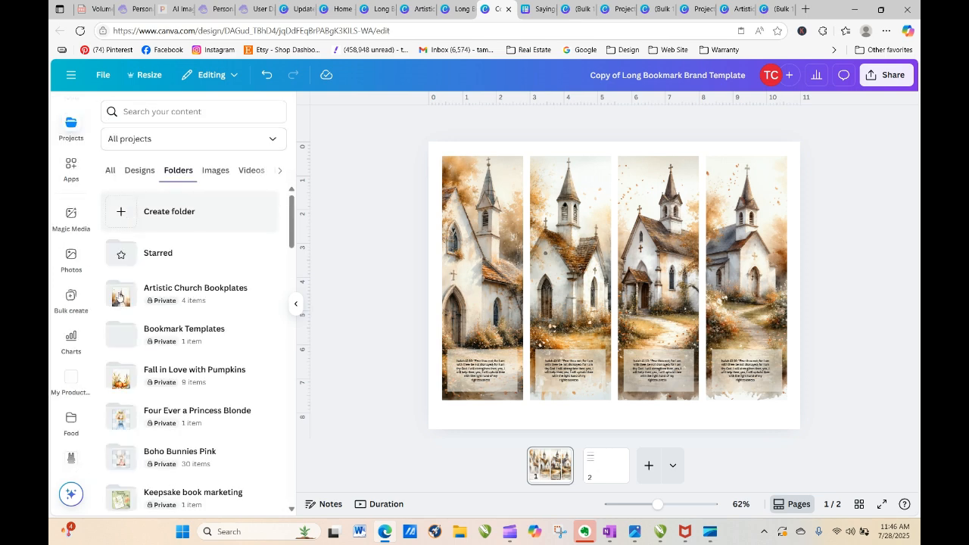
pyautogui.click(71, 297)
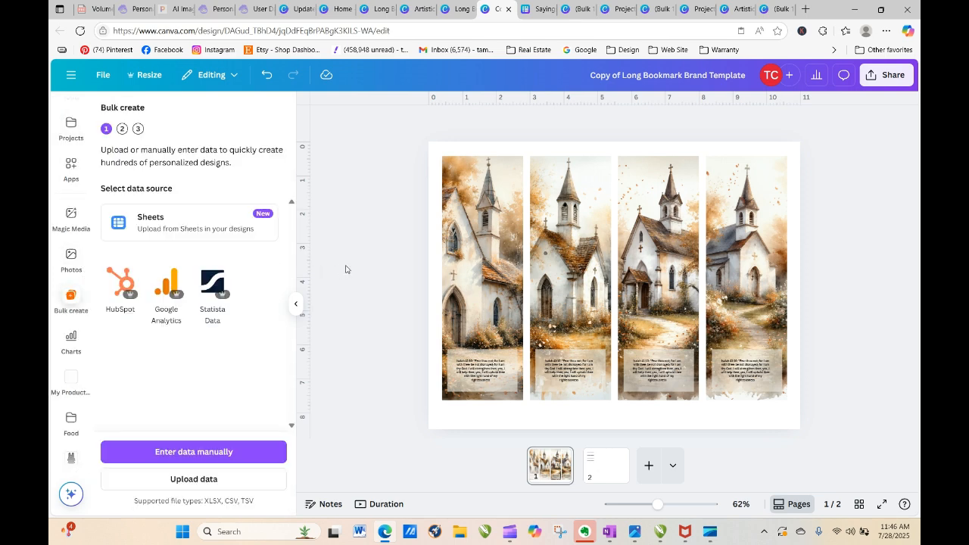
pyautogui.click(180, 228)
pyautogui.click(180, 239)
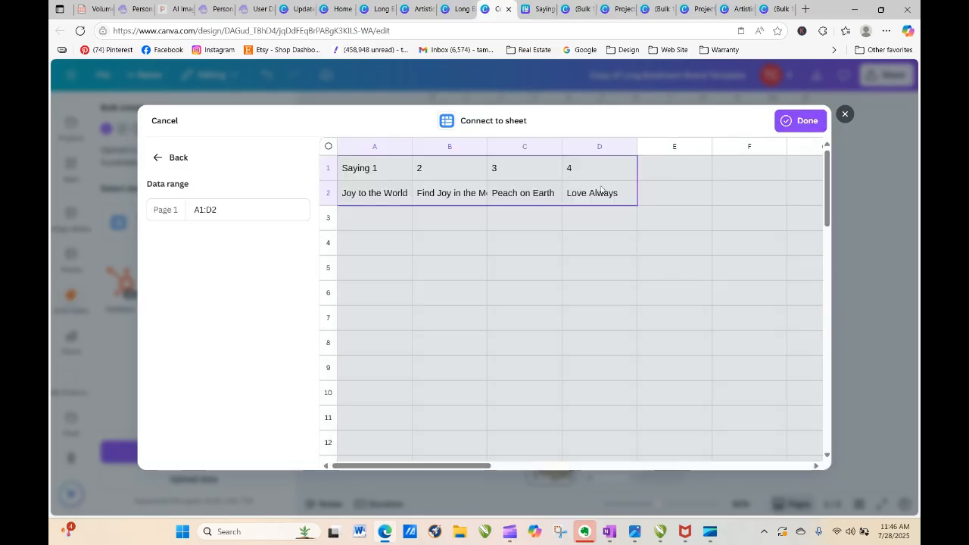
pyautogui.click(801, 121)
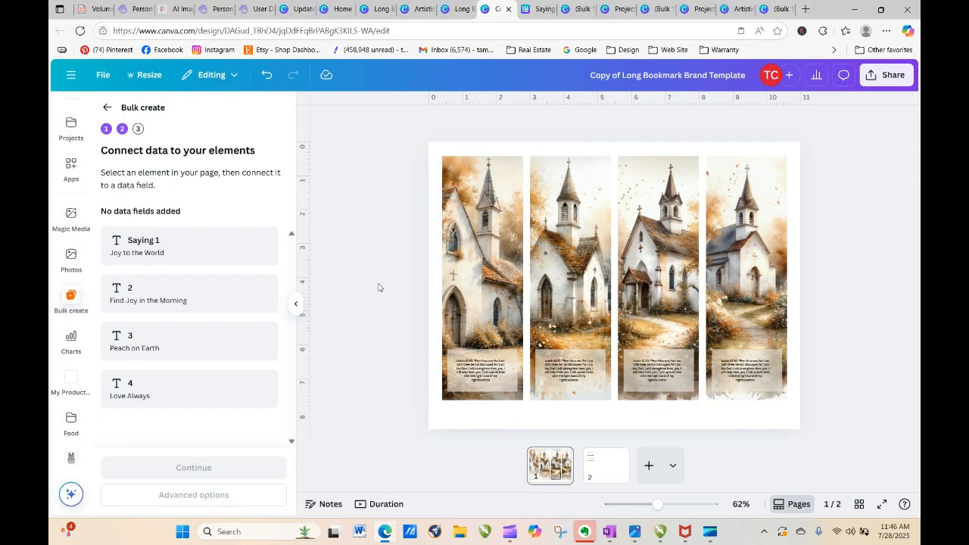
# Connect the first bookmark's verse text to the "Saying 1" data field and the second bookmark's to field "2"
pyautogui.click(475, 375)
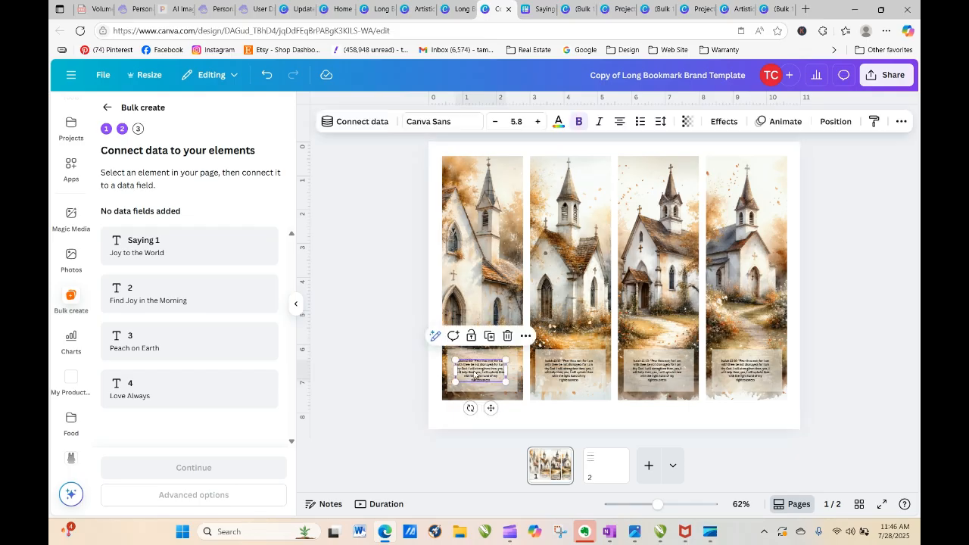
pyautogui.click(356, 123)
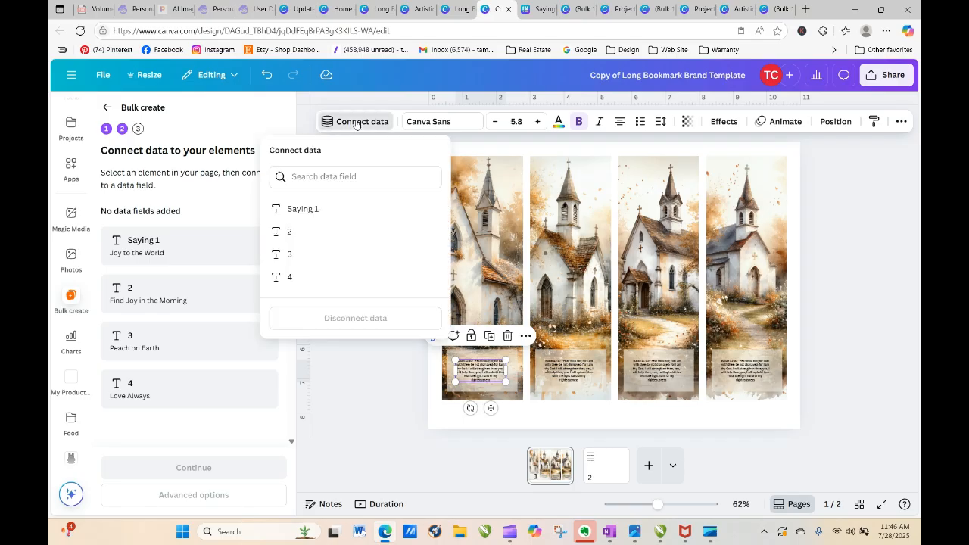
pyautogui.click(317, 214)
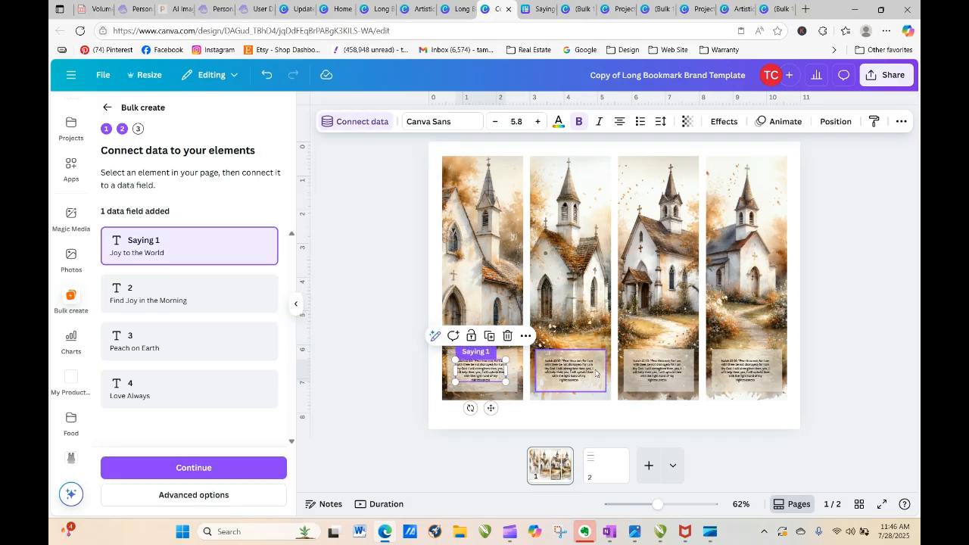
pyautogui.click(568, 370)
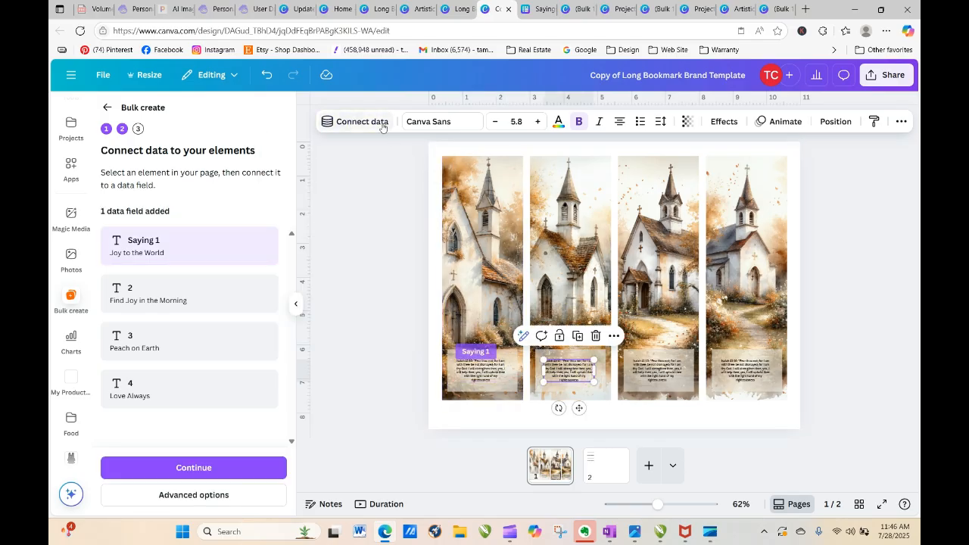
pyautogui.click(356, 121)
pyautogui.click(303, 230)
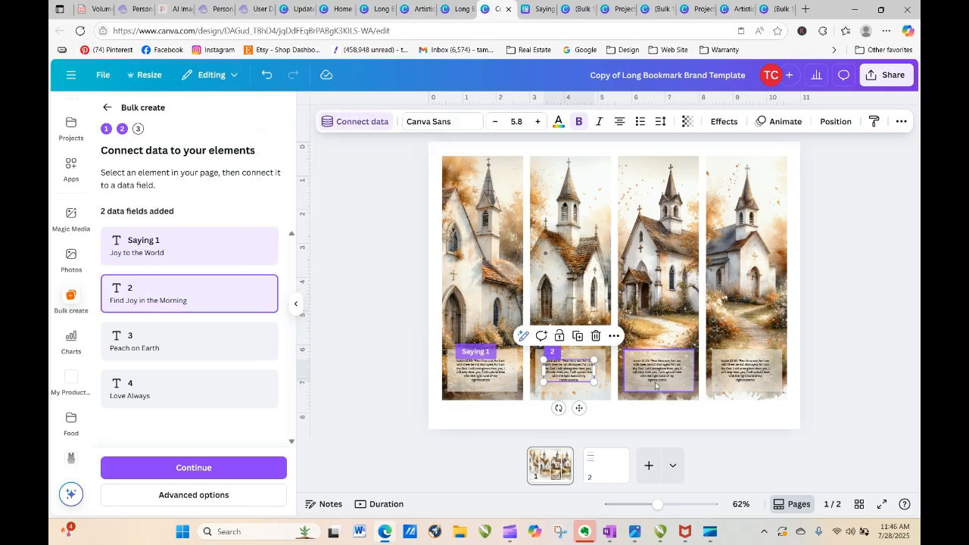
# Connect the third bookmark's verse text to data field "3" and the fourth bookmark's to field "4"
pyautogui.click(655, 373)
pyautogui.click(380, 123)
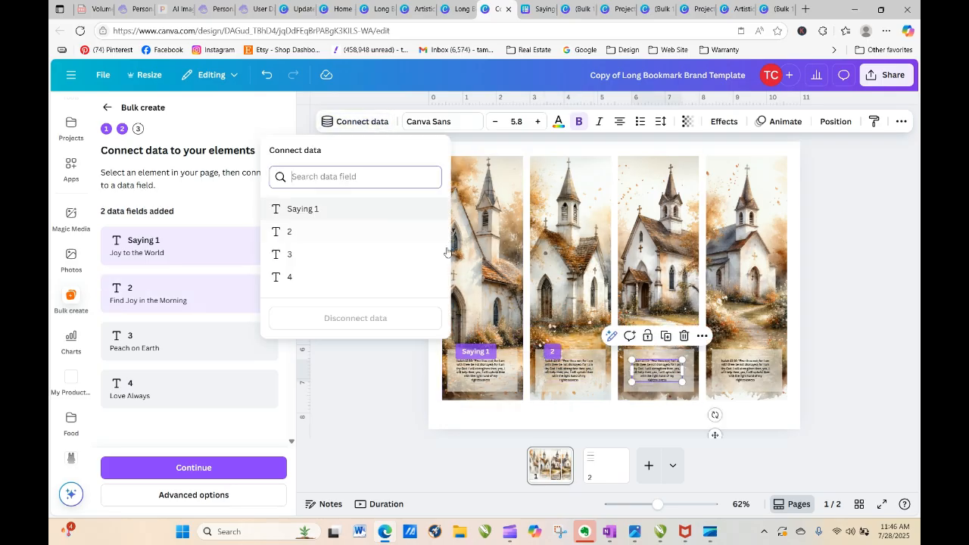
pyautogui.click(359, 257)
pyautogui.click(742, 371)
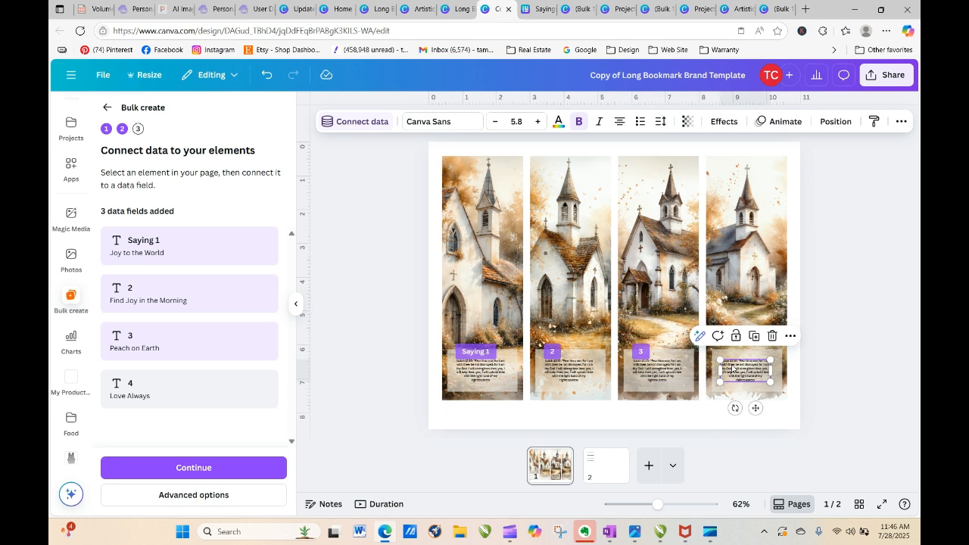
pyautogui.click(360, 123)
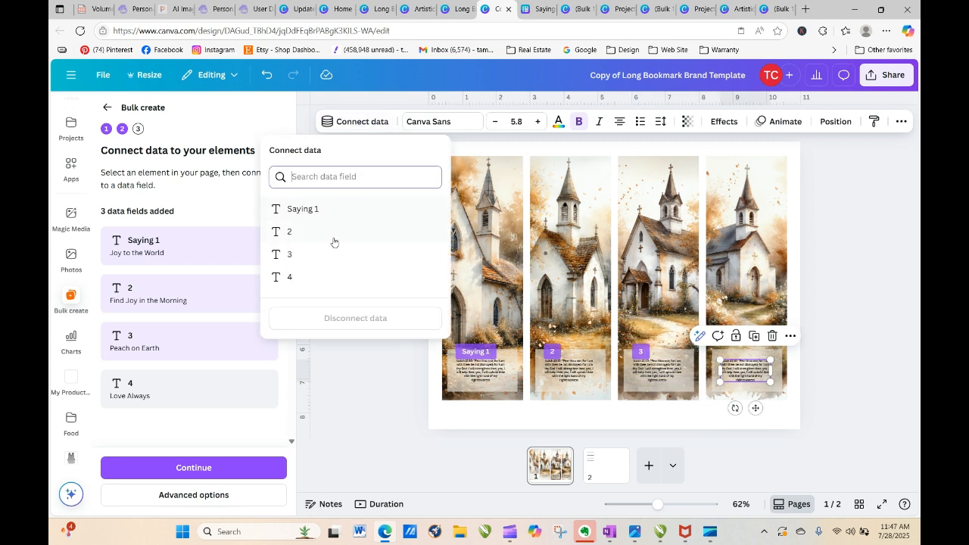
pyautogui.click(326, 278)
pyautogui.click(809, 305)
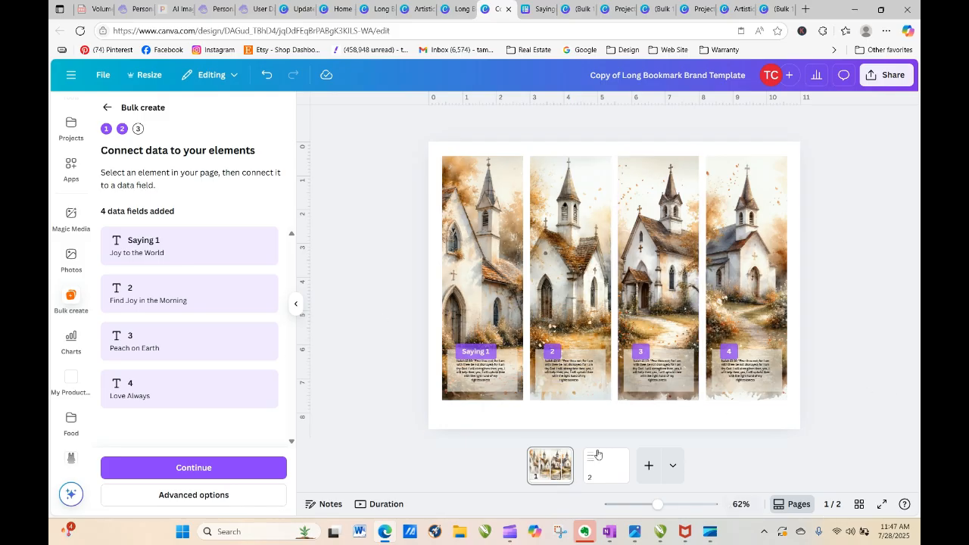
# Generate the design from the connected sayings and open the resulting "(Bulk 1)" copy from the projects
pyautogui.click(205, 468)
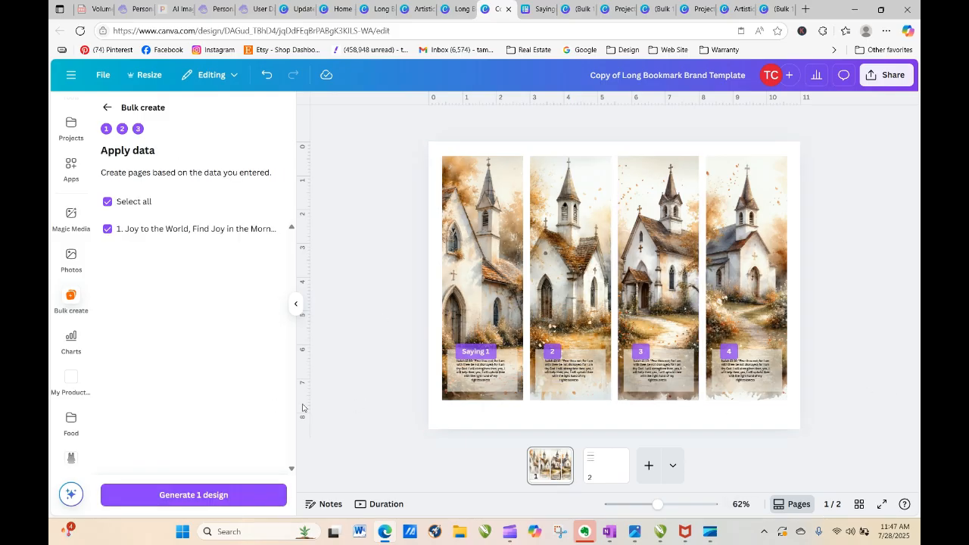
pyautogui.click(210, 496)
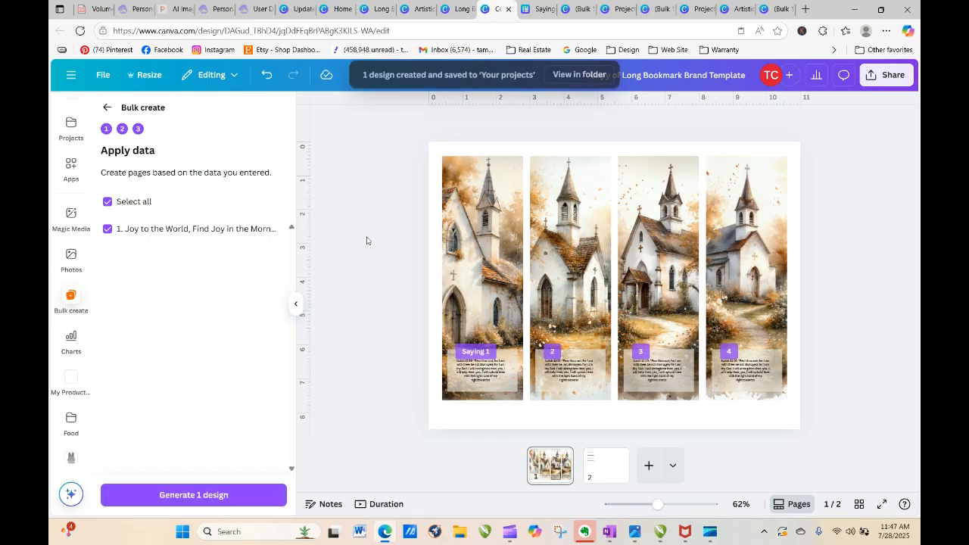
pyautogui.click(588, 74)
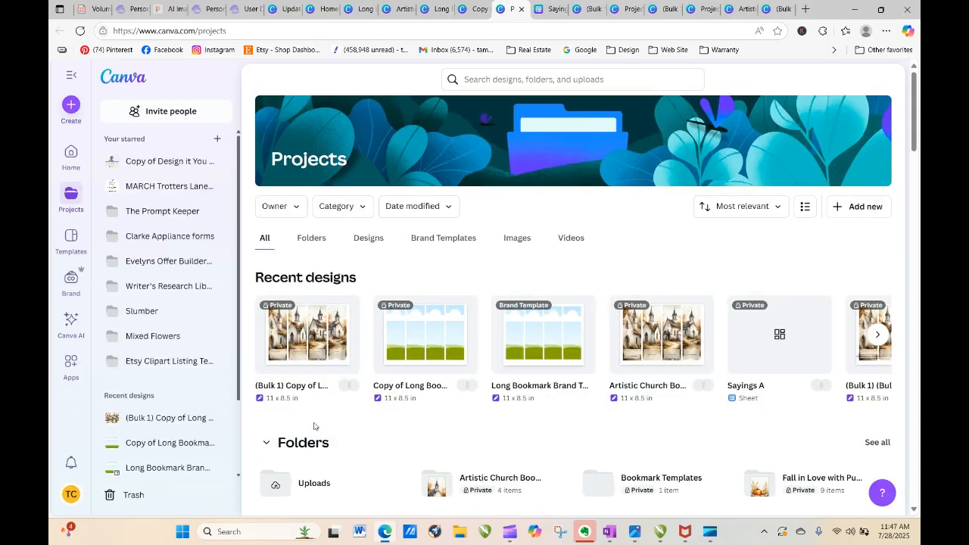
pyautogui.click(302, 338)
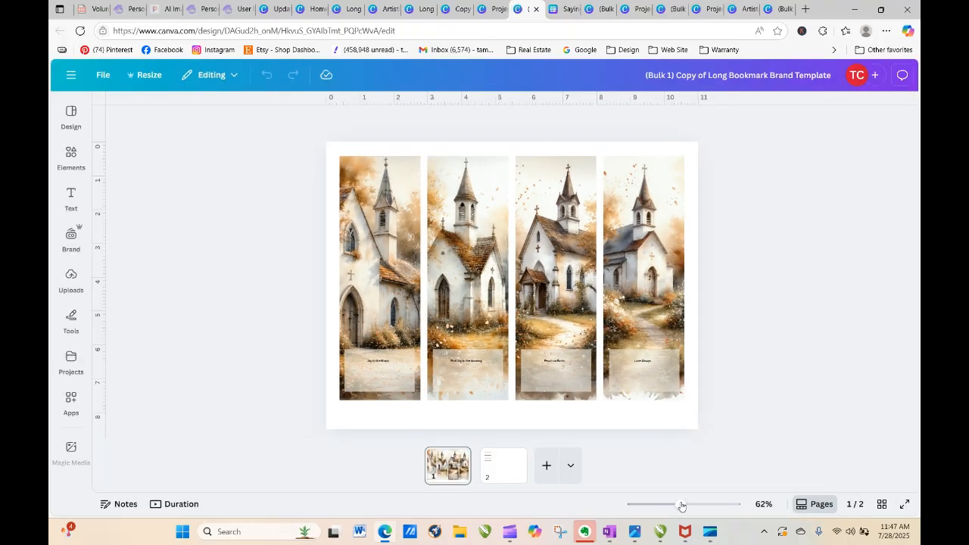
# Enlarge the "Joy to the World" text on the first bookmark until it wraps onto two lines in its background box
pyautogui.moveTo(656, 505); pyautogui.dragTo(679, 505)
pyautogui.moveTo(914, 240); pyautogui.dragTo(915, 323)
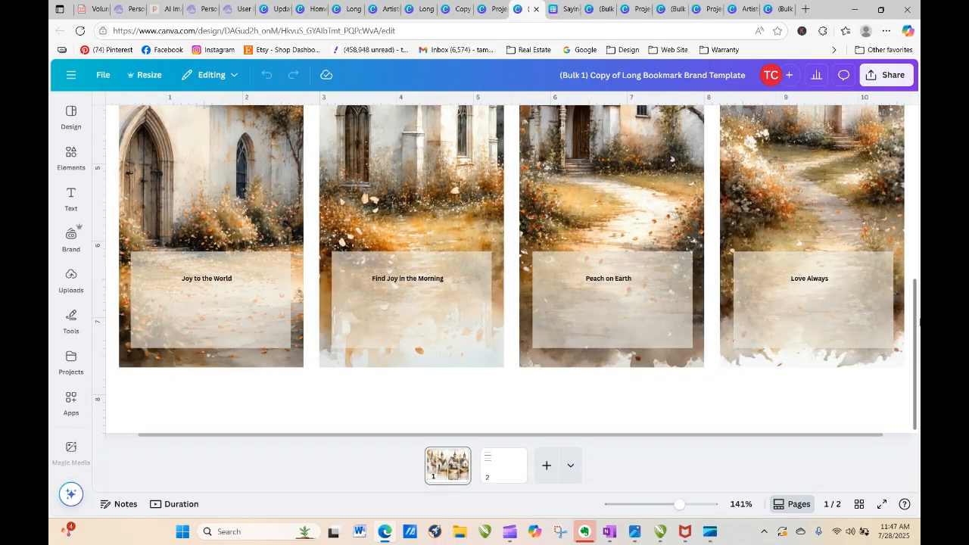
pyautogui.click(224, 283)
pyautogui.click(365, 121)
pyautogui.click(364, 121)
pyautogui.click(365, 121)
pyautogui.click(364, 121)
pyautogui.click(364, 122)
pyautogui.click(364, 121)
pyautogui.click(364, 121)
pyautogui.click(364, 121)
pyautogui.click(364, 121)
# Increase the font size of "Find Joy in the Morning" on the second bookmark to 15.8
pyautogui.click(430, 281)
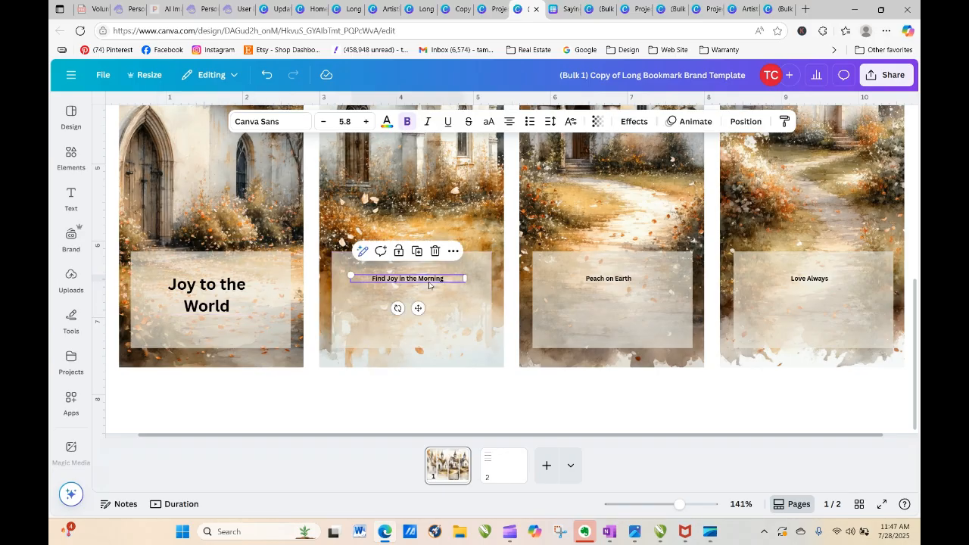
pyautogui.click(366, 122)
pyautogui.click(367, 122)
pyautogui.click(366, 122)
pyautogui.click(366, 122)
pyautogui.click(367, 122)
pyautogui.click(367, 122)
pyautogui.click(366, 122)
pyautogui.click(367, 122)
pyautogui.click(366, 122)
pyautogui.click(366, 122)
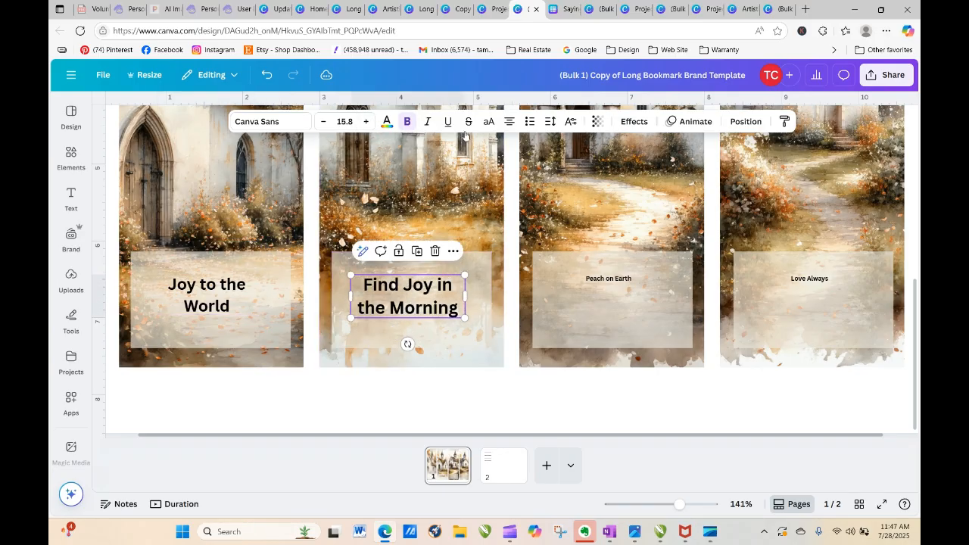
# Enlarge the "Peach on Earth" text on the third bookmark to font size 16.8
pyautogui.click(605, 281)
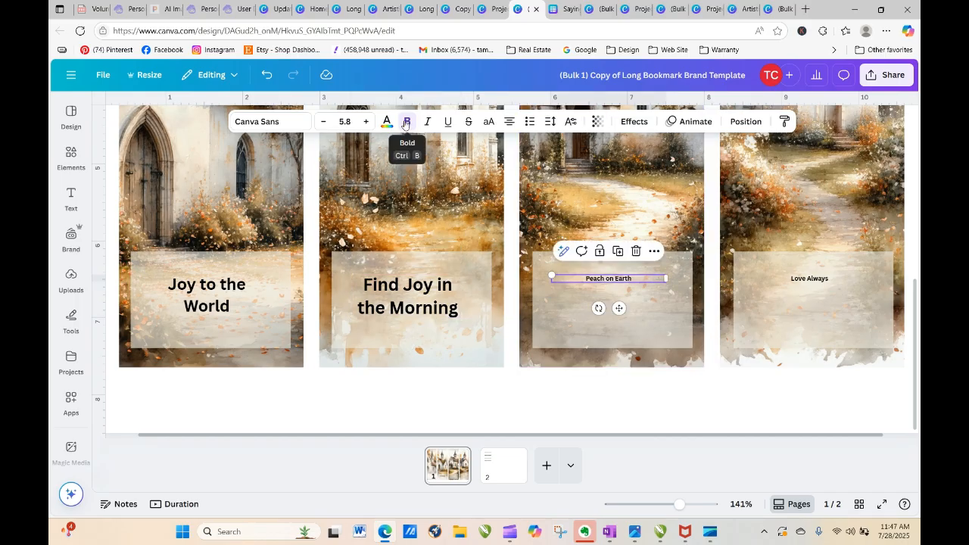
pyautogui.click(366, 122)
pyautogui.click(366, 122)
pyautogui.click(367, 122)
pyautogui.click(366, 122)
pyautogui.click(367, 122)
pyautogui.click(366, 122)
pyautogui.click(367, 122)
pyautogui.click(367, 122)
pyautogui.click(366, 122)
pyautogui.click(367, 122)
pyautogui.click(366, 122)
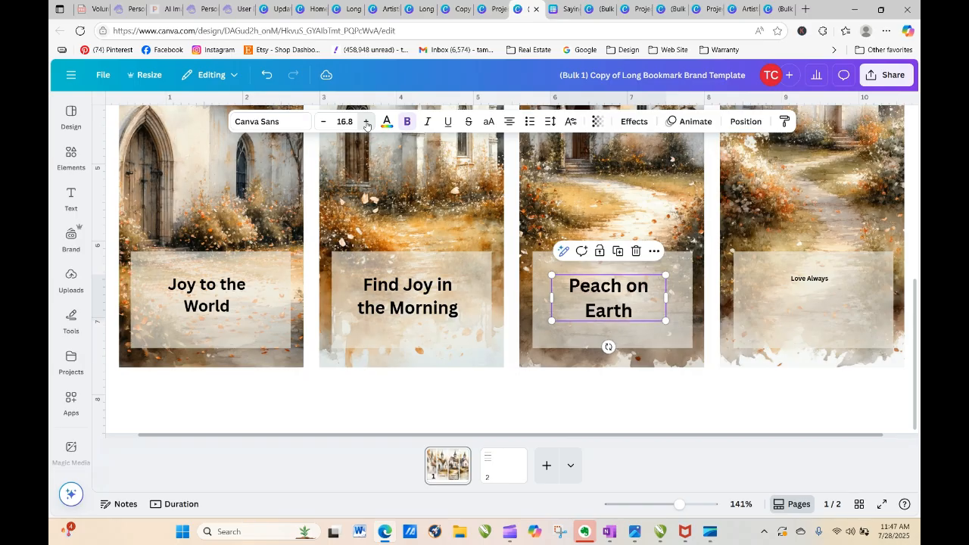
# Enlarge the "Love Always" text on the fourth bookmark to font size 16.8
pyautogui.click(824, 286)
pyautogui.click(821, 284)
pyautogui.click(367, 122)
pyautogui.doubleClick(367, 122)
pyautogui.doubleClick(367, 122)
pyautogui.doubleClick(367, 122)
pyautogui.doubleClick(367, 122)
pyautogui.doubleClick(366, 122)
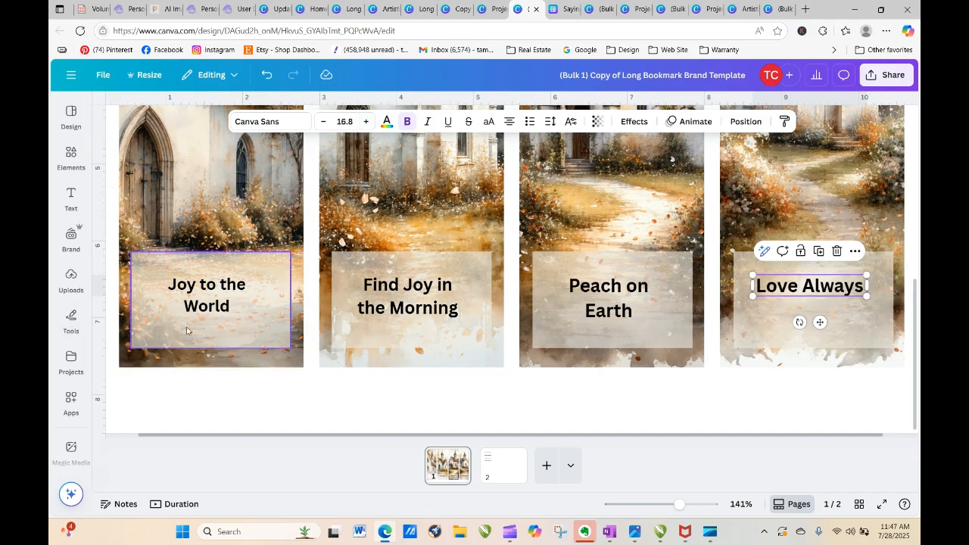
# Change the font of all four bookmark sayings to Moonlight and apply the replacement for Canva Sans throughout the design
pyautogui.click(200, 299)
pyautogui.keyDown('shift'); pyautogui.click(447, 308); pyautogui.keyUp('shift')
pyautogui.keyDown('shift'); pyautogui.click(616, 307); pyautogui.keyUp('shift')
pyautogui.keyDown('shift'); pyautogui.click(772, 297); pyautogui.keyUp('shift')
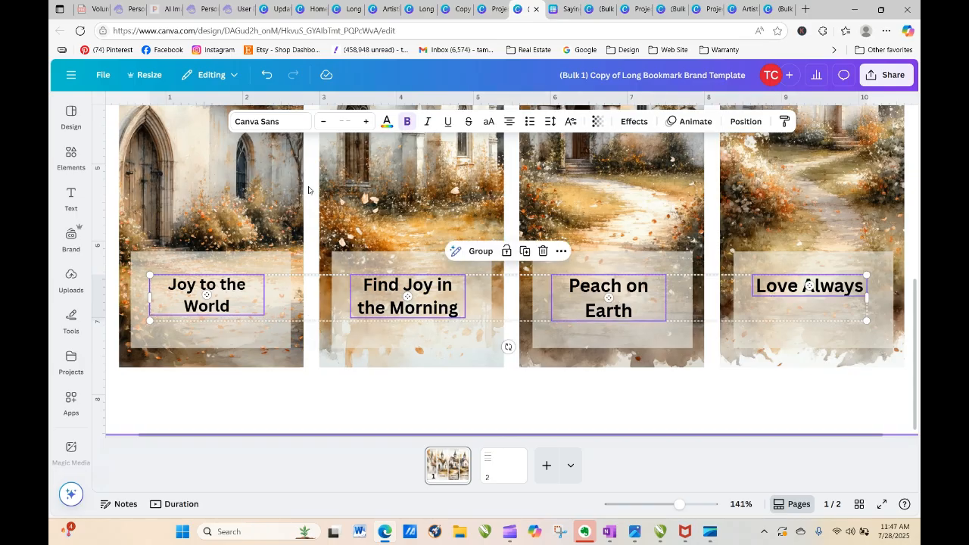
pyautogui.click(265, 122)
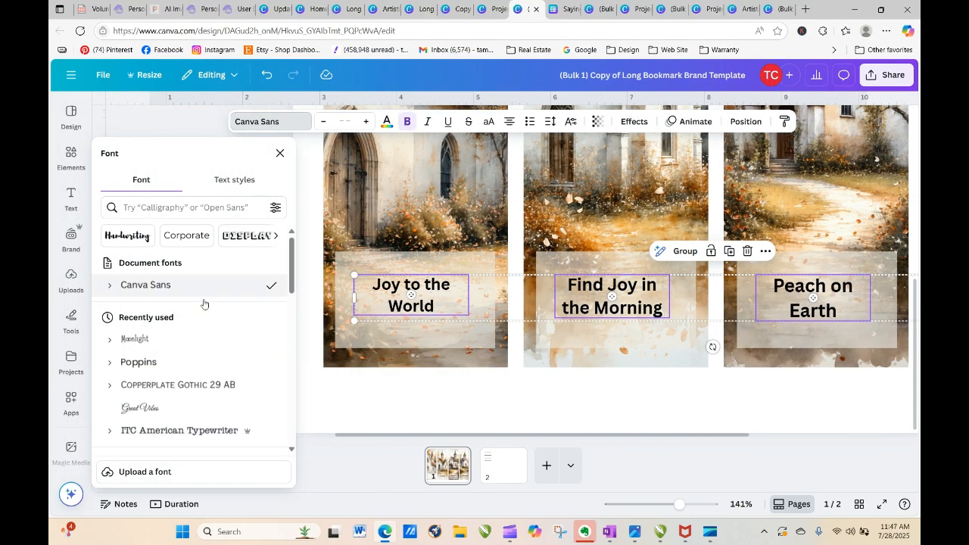
pyautogui.click(176, 340)
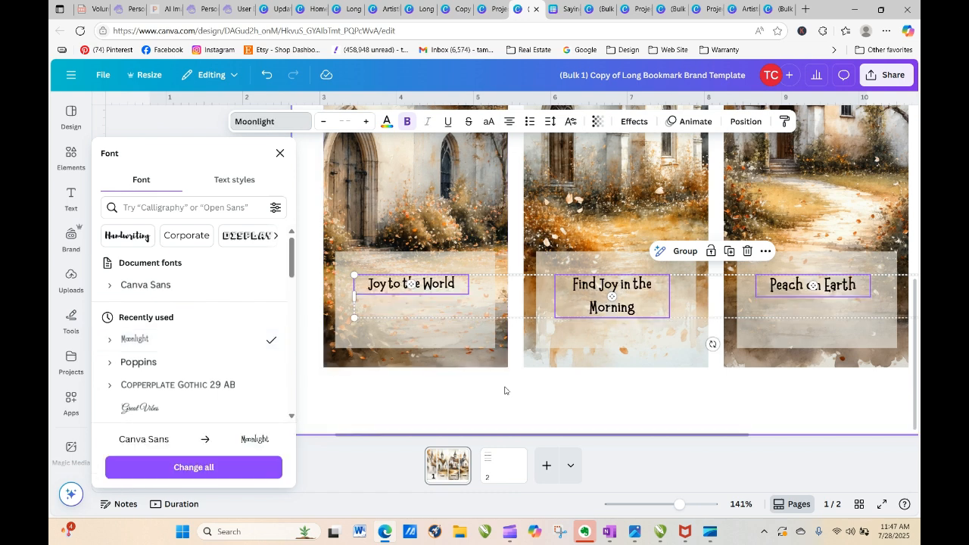
pyautogui.click(257, 467)
pyautogui.click(329, 475)
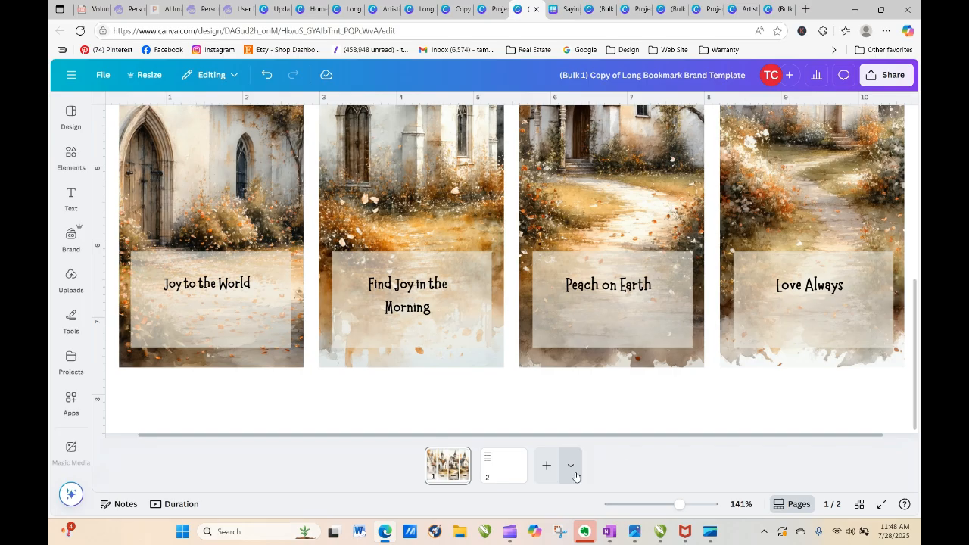
# Delete the second page containing the four "Add a subheading" placeholders
pyautogui.moveTo(679, 512); pyautogui.dragTo(658, 512)
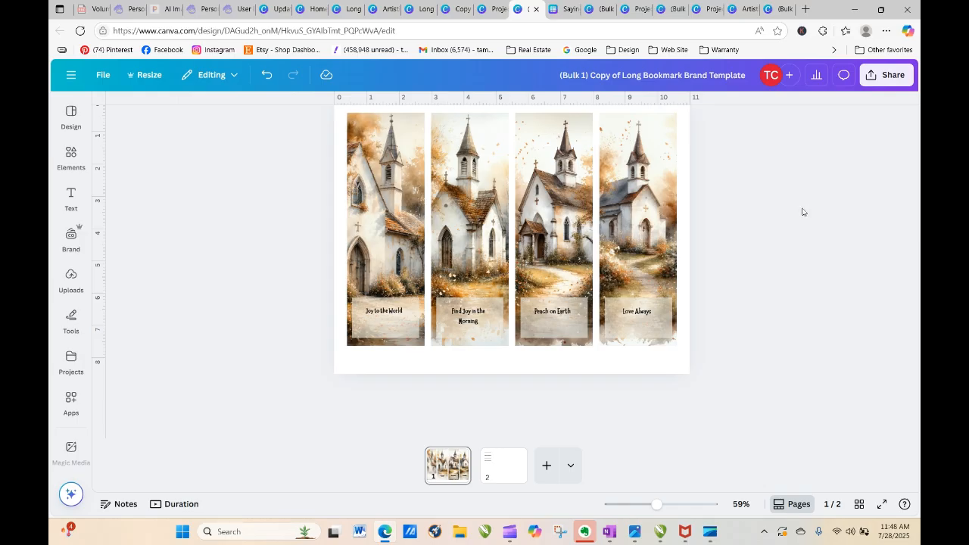
pyautogui.click(506, 478)
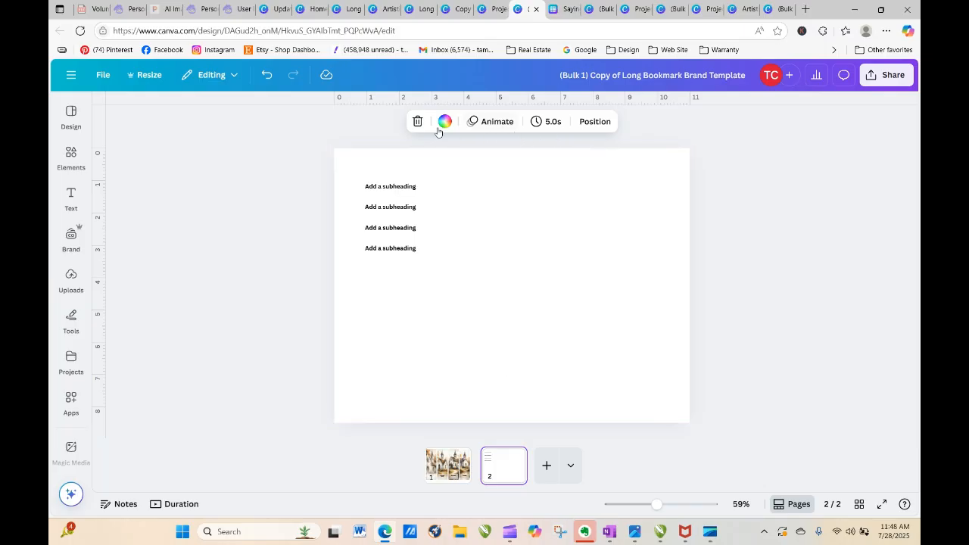
pyautogui.click(417, 122)
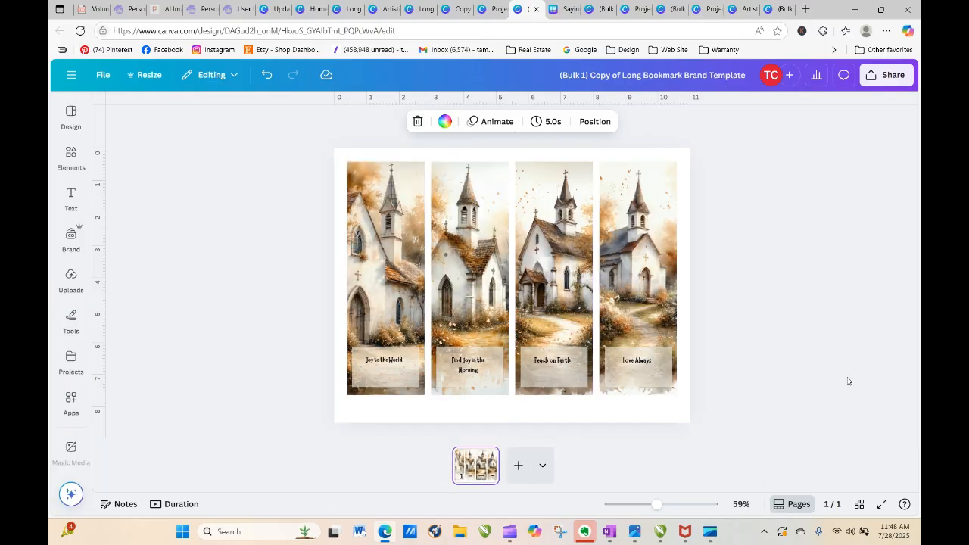
pyautogui.click(849, 381)
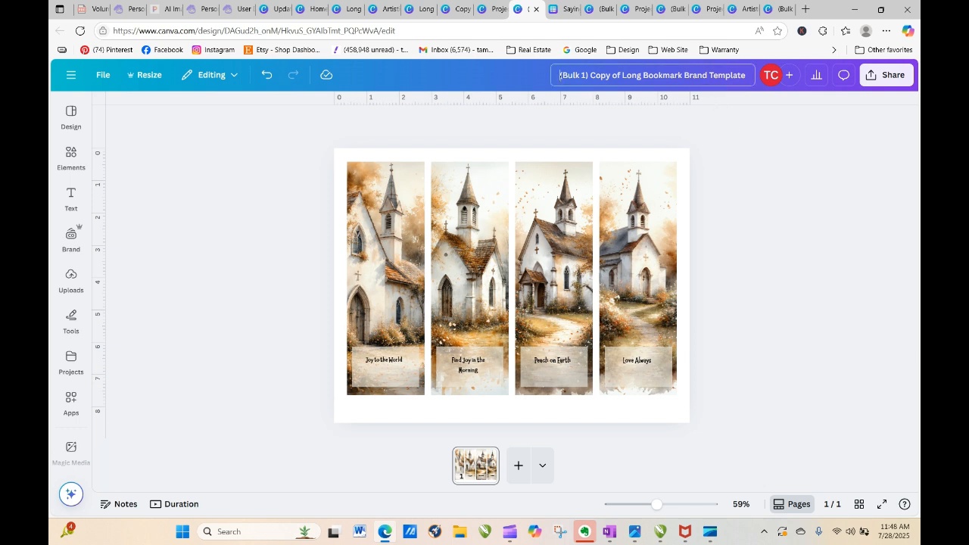
# Rename the design as "Bookmarks Long Brand Template"
pyautogui.moveTo(561, 74); pyautogui.dragTo(778, 88)
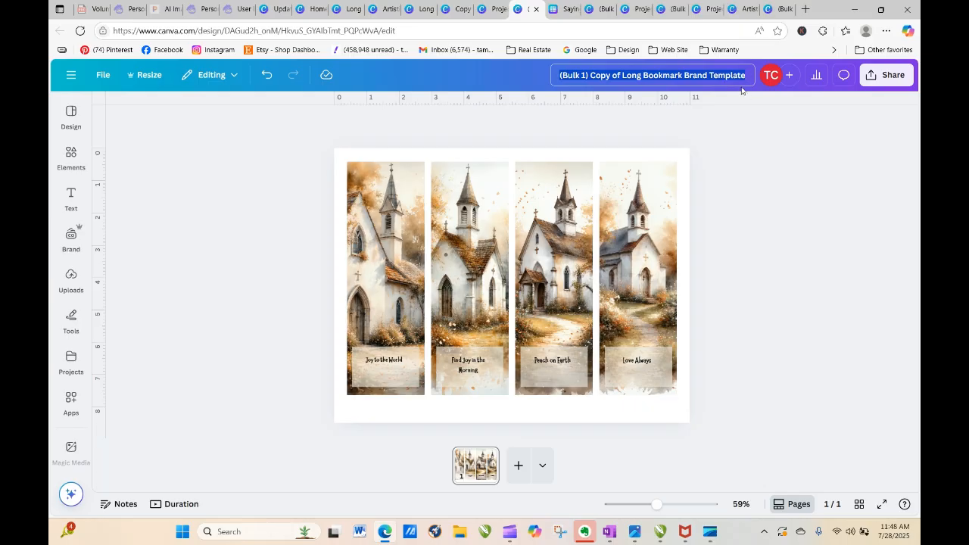
pyautogui.write('Bookmarks')
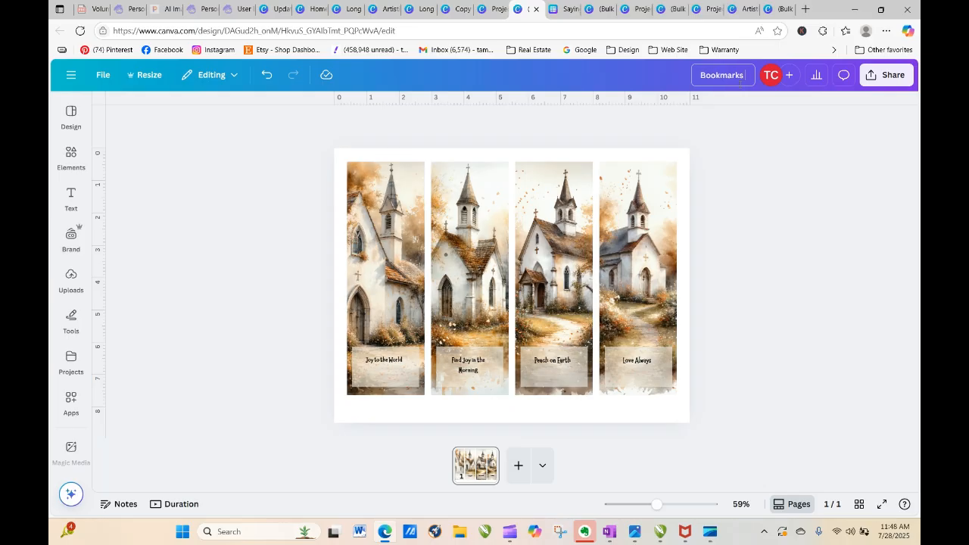
pyautogui.write(' Long Brand Template')
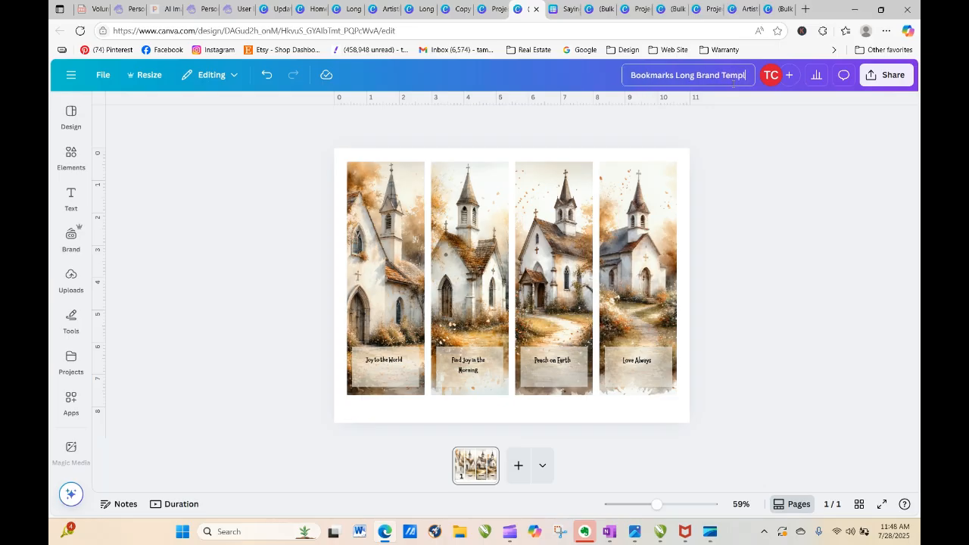
pyautogui.click(833, 206)
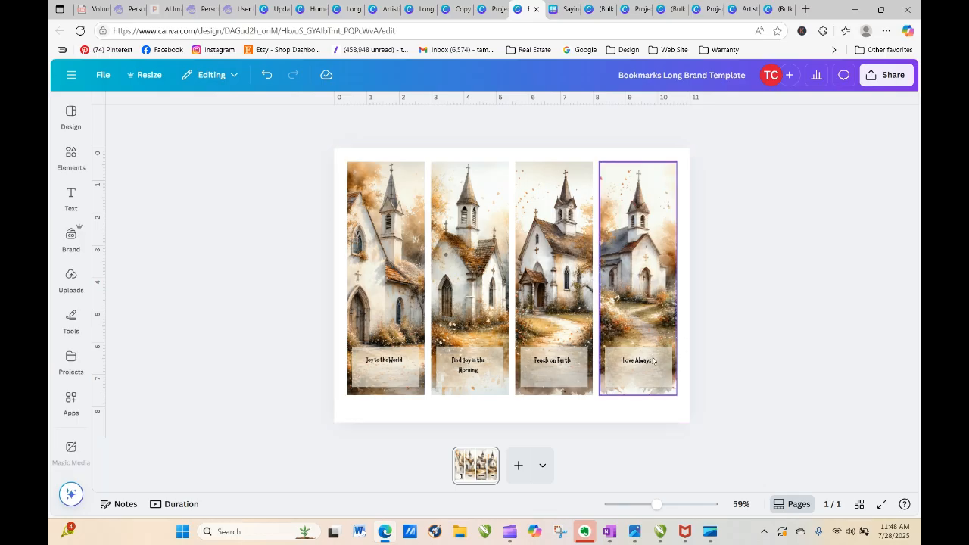
# Publish the design as a Brand Template in the Artistic Church Bookplates folder and dismiss the sharing dialog
pyautogui.click(887, 82)
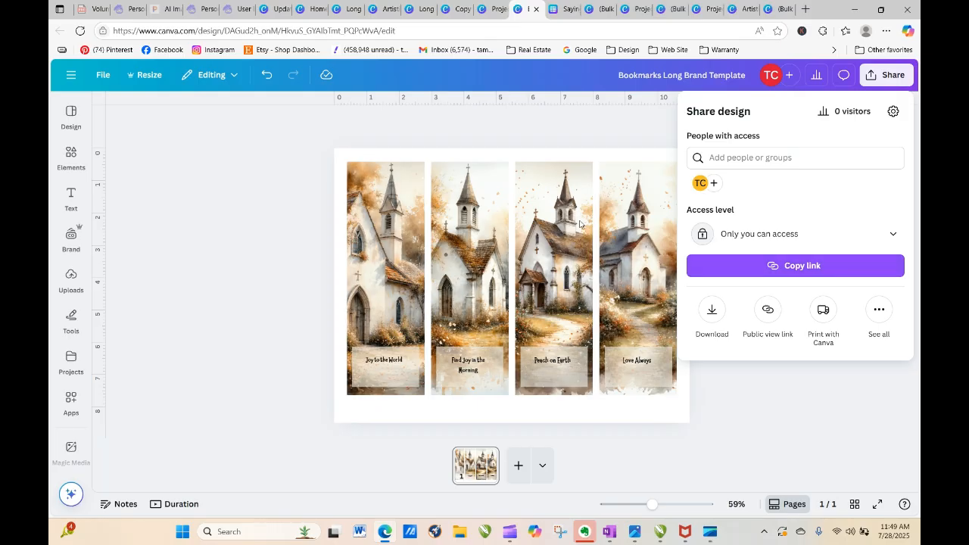
pyautogui.click(880, 311)
pyautogui.click(713, 194)
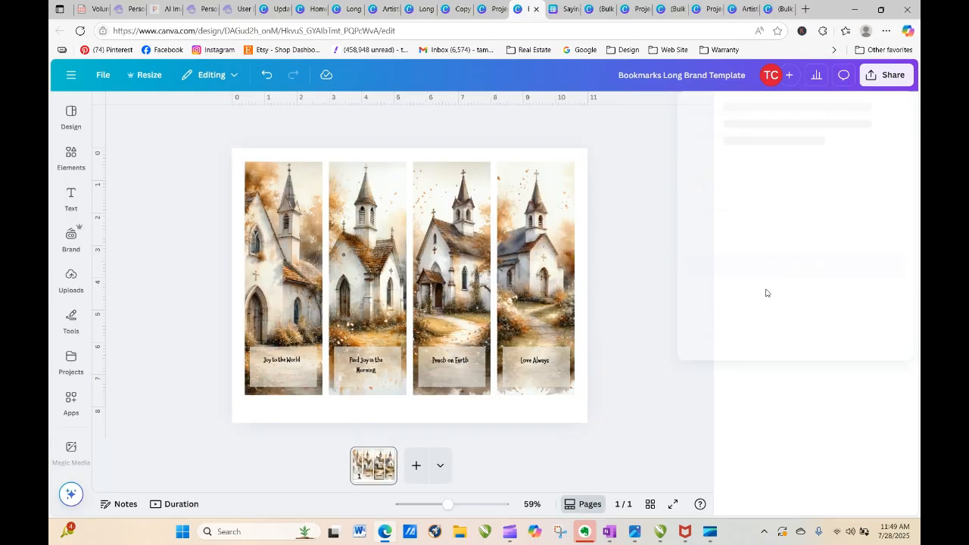
pyautogui.click(802, 230)
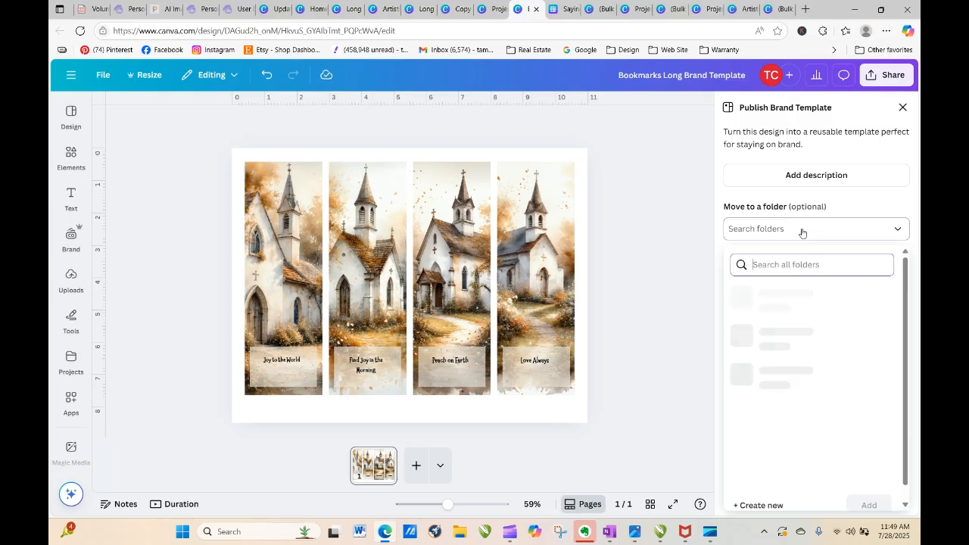
pyautogui.click(859, 329)
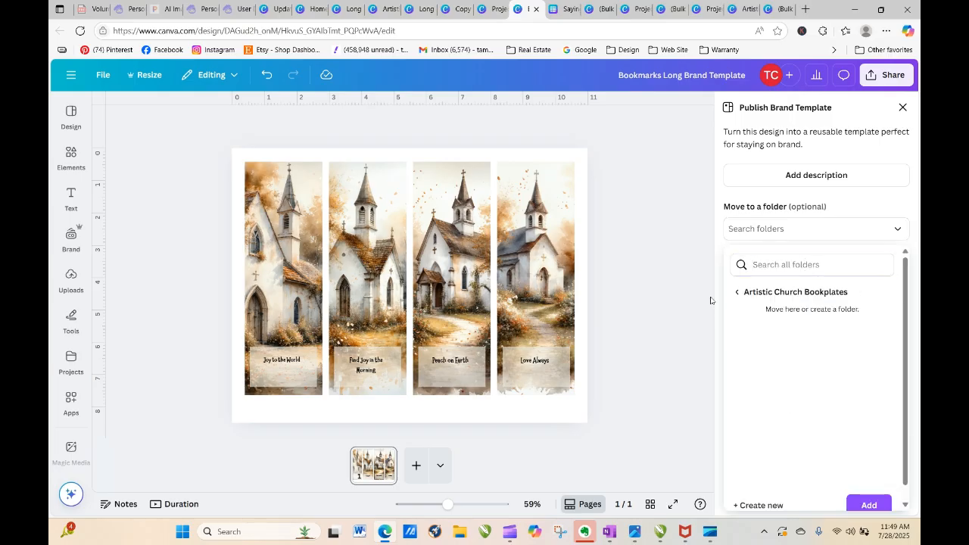
pyautogui.click(869, 504)
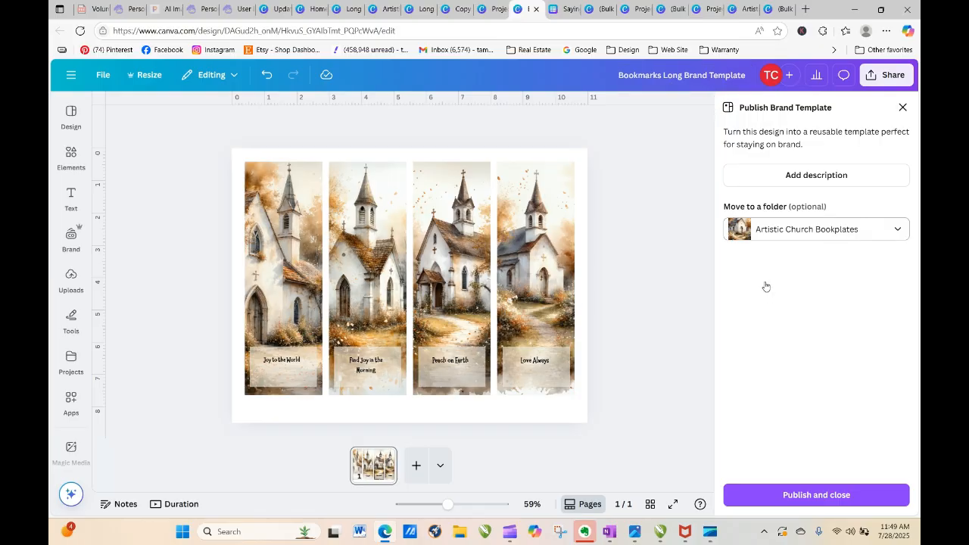
pyautogui.click(818, 496)
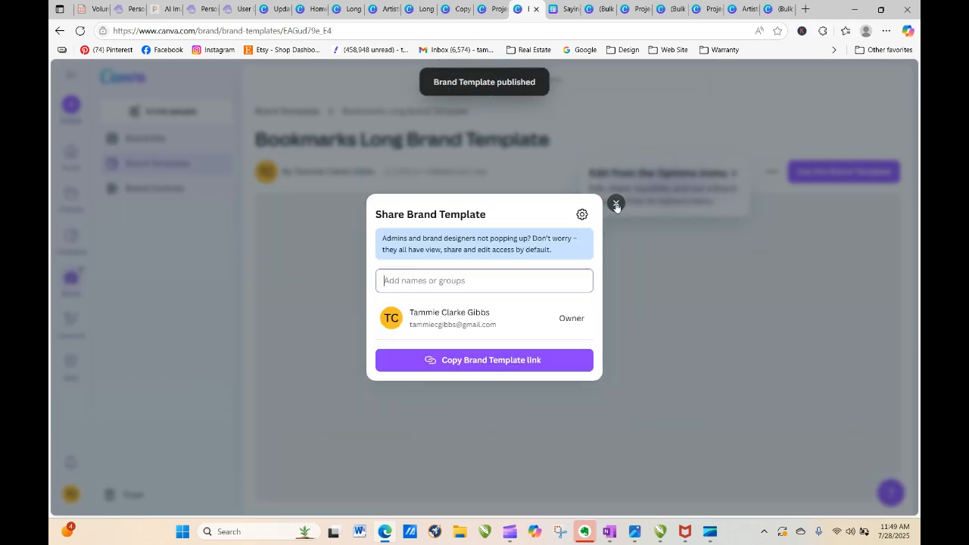
pyautogui.click(617, 205)
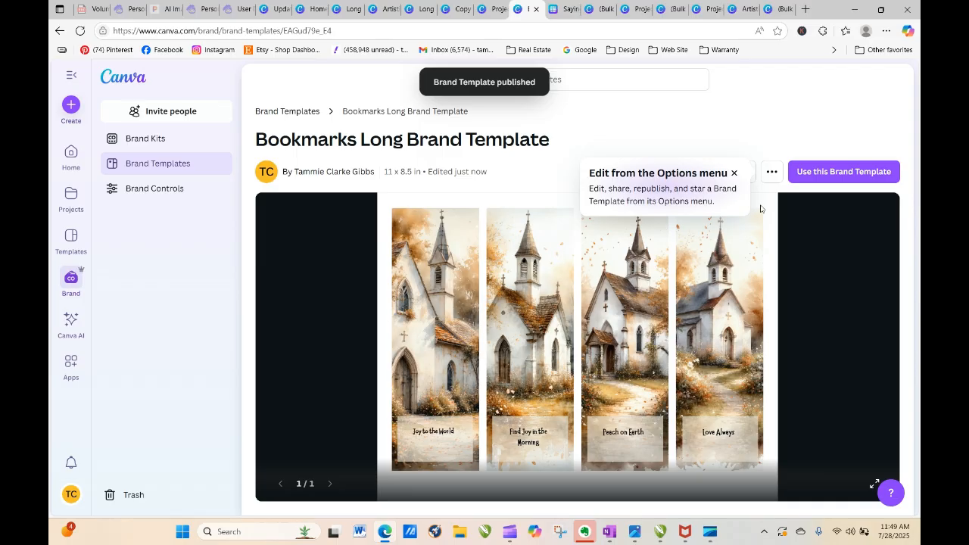
# Create a new design from the published Brand Template and find the vintage floral backgrounds among the uploaded images
pyautogui.click(803, 175)
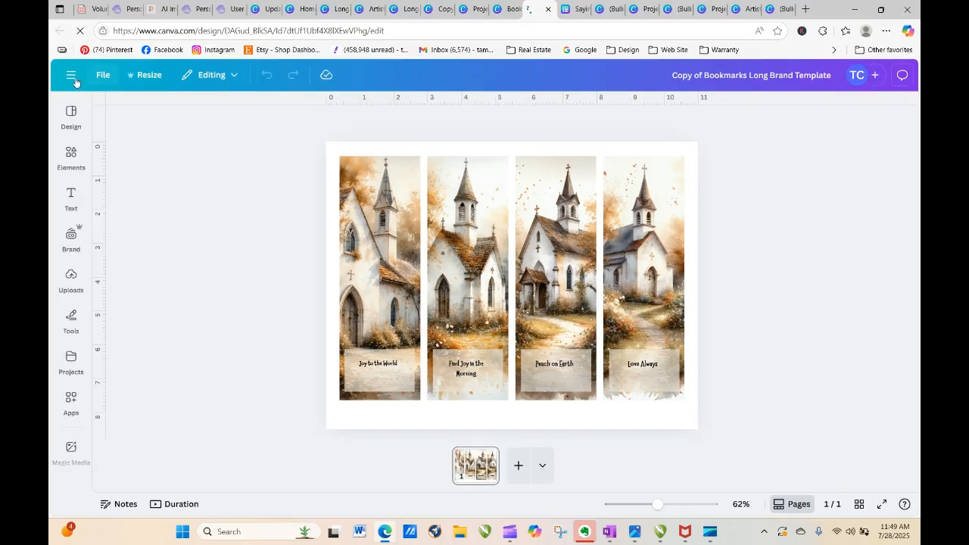
pyautogui.click(72, 279)
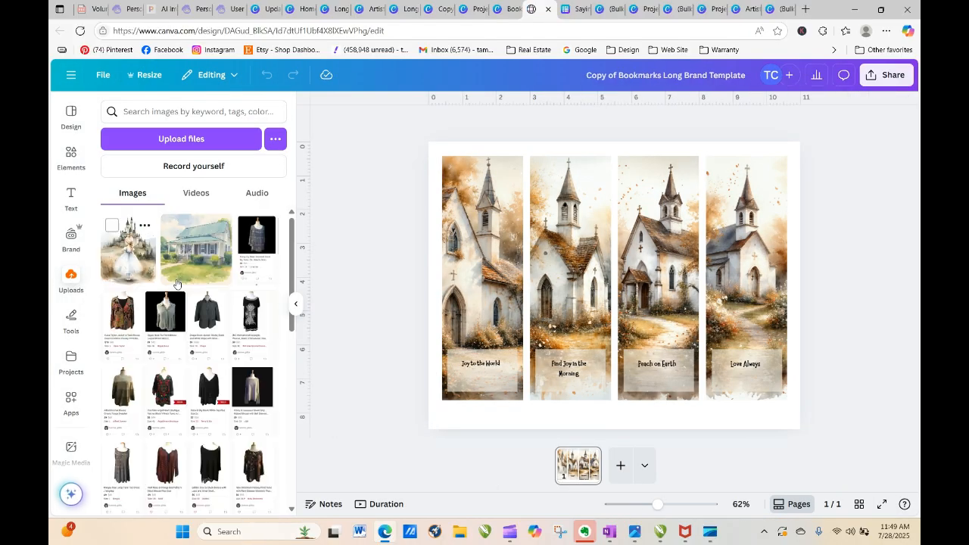
pyautogui.moveTo(294, 237); pyautogui.dragTo(297, 474)
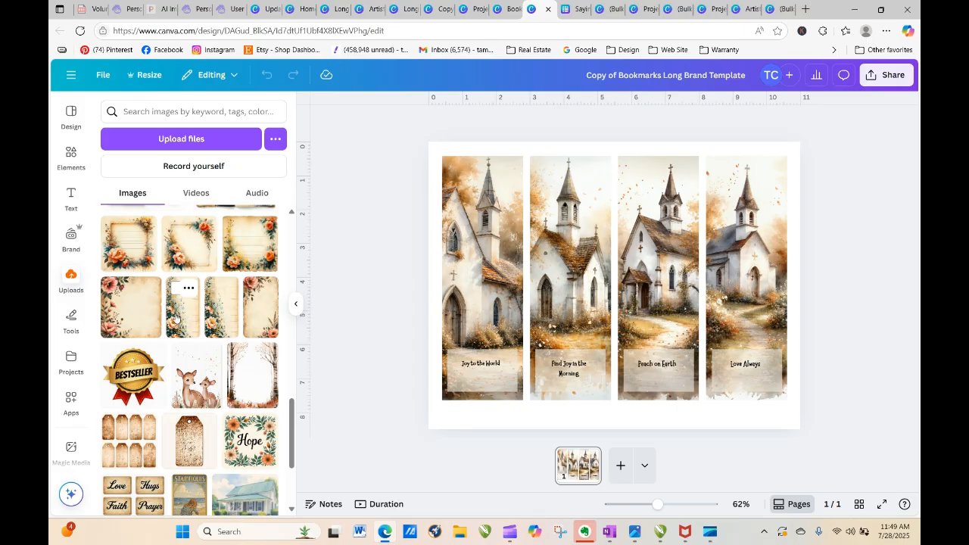
# Fill the first and second bookmark frames with the two narrow vintage floral images that have blue-green foliage and peach flowers
pyautogui.moveTo(177, 317); pyautogui.dragTo(438, 292)
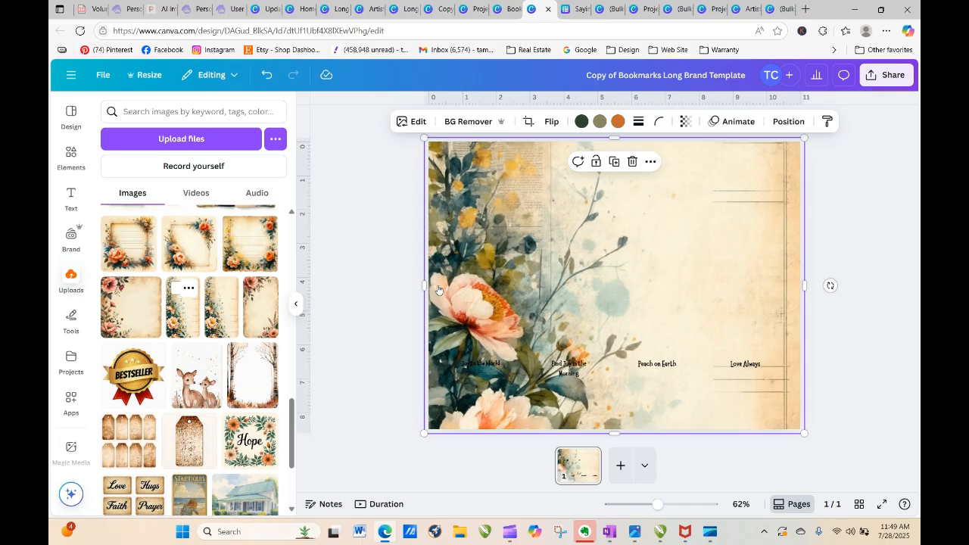
pyautogui.click(267, 74)
pyautogui.moveTo(183, 322); pyautogui.dragTo(466, 266)
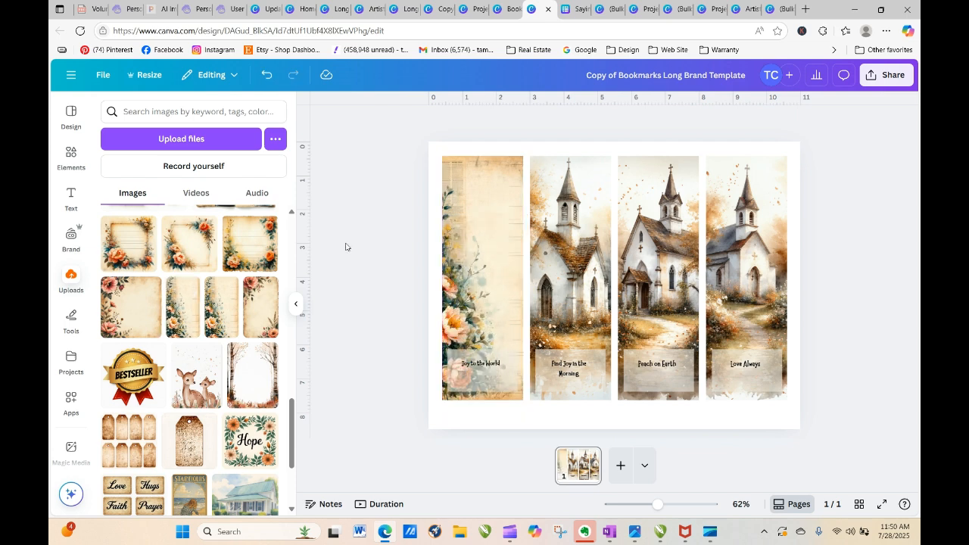
pyautogui.moveTo(221, 306); pyautogui.dragTo(531, 272)
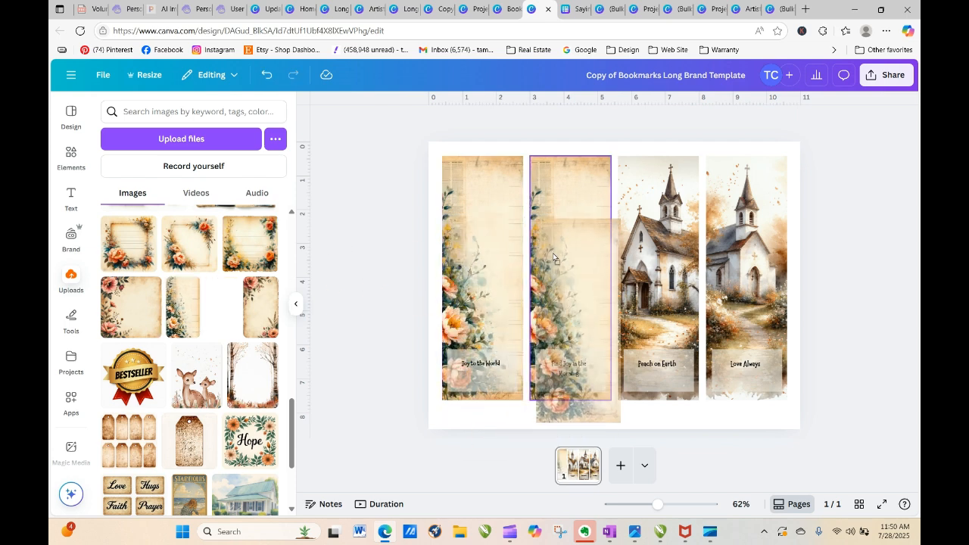
# Fill the third bookmark with the pink-flower vintage paper image and shift its crop to show the large upper flower
pyautogui.moveTo(250, 313); pyautogui.dragTo(670, 318)
pyautogui.doubleClick(668, 222)
pyautogui.moveTo(668, 222); pyautogui.dragTo(696, 222)
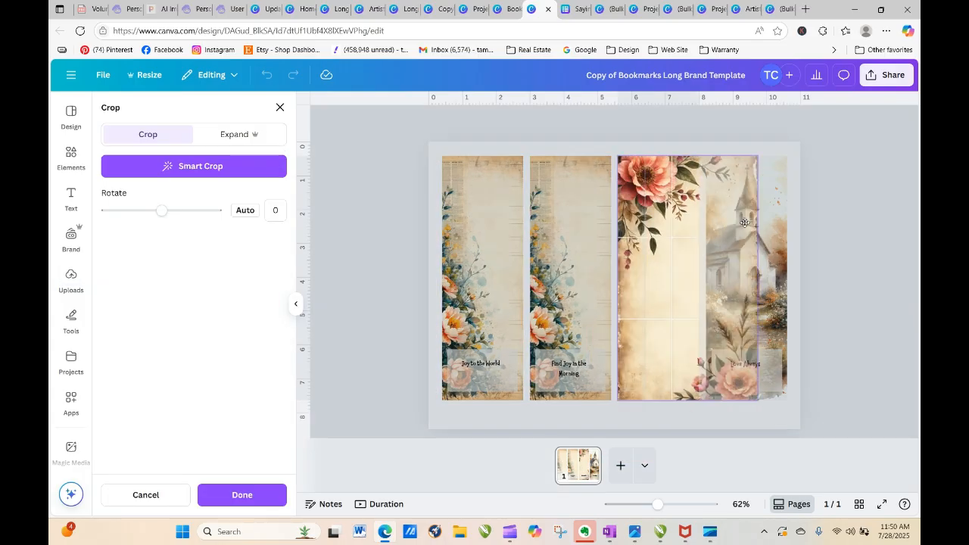
pyautogui.click(870, 245)
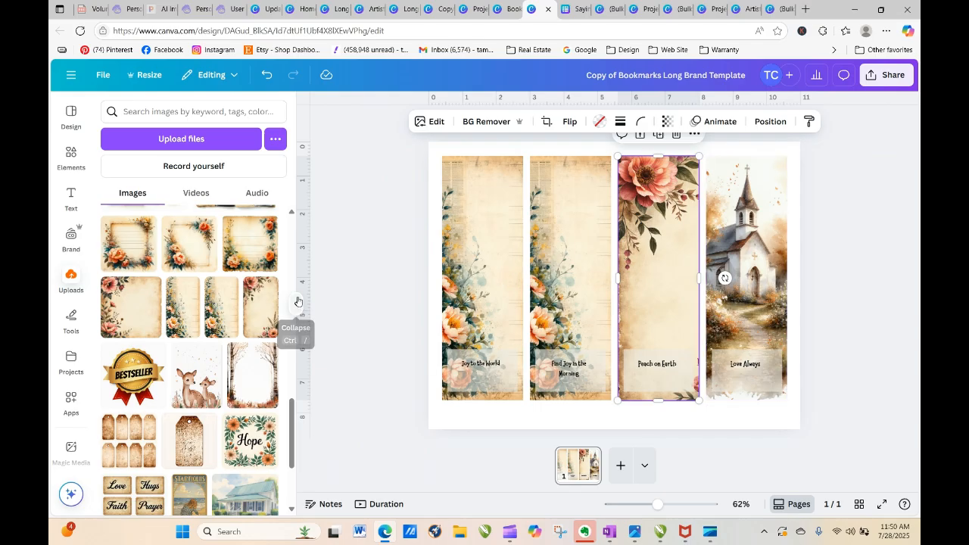
# Fill the fourth bookmark with the square pink-flower paper image and shift its crop to show the flowers along its left side
pyautogui.click(133, 306)
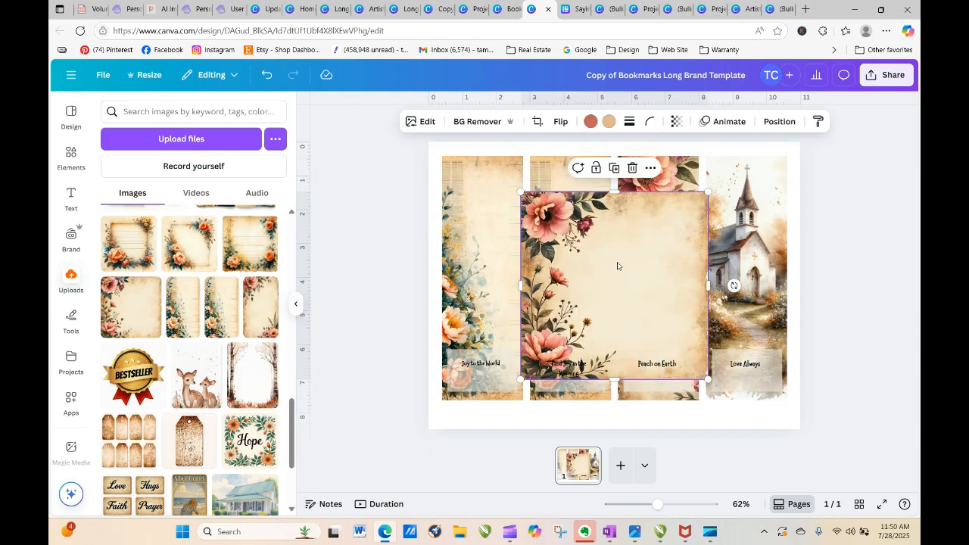
pyautogui.moveTo(669, 266); pyautogui.dragTo(810, 229)
pyautogui.doubleClick(757, 234)
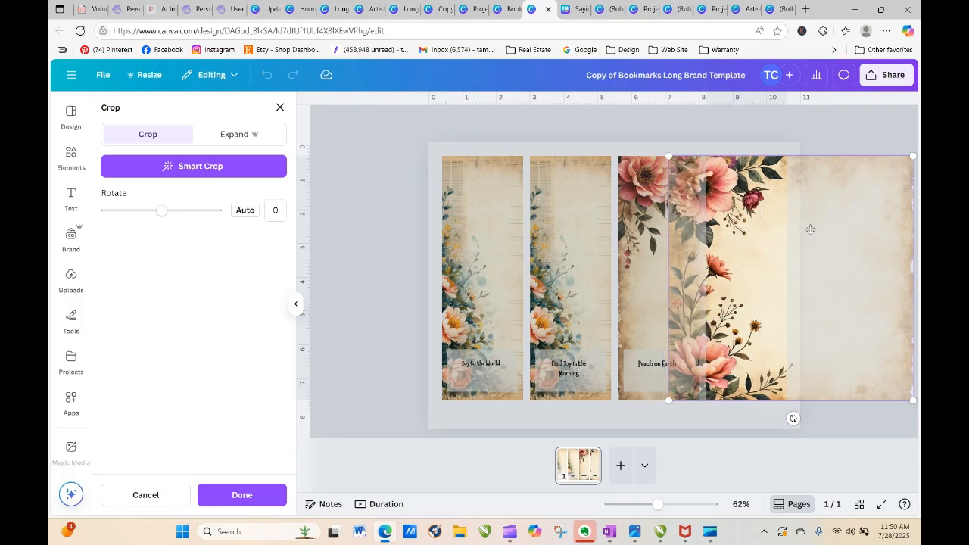
pyautogui.click(844, 113)
pyautogui.click(870, 256)
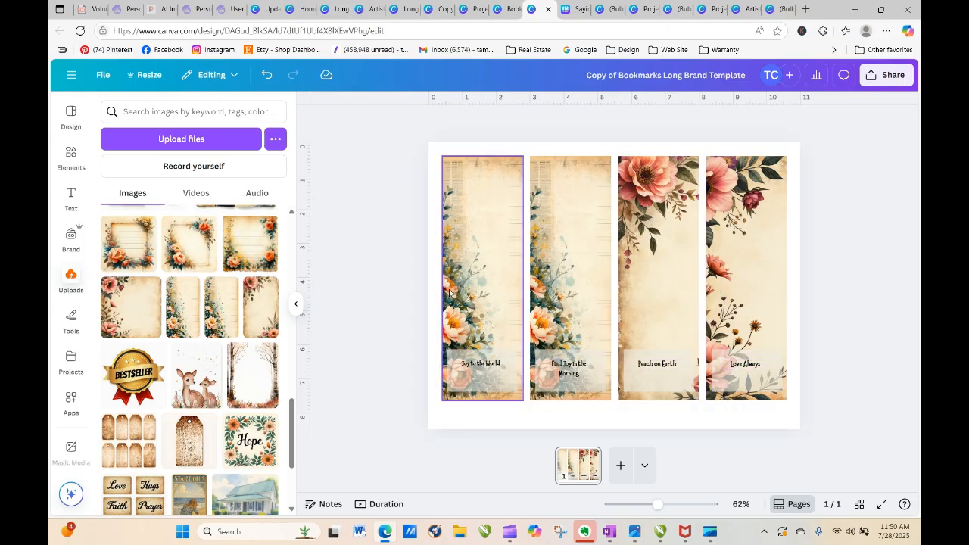
# Replace the first bookmark's background with the uploaded dark teal image of pink flowers and white stars
pyautogui.moveTo(293, 413); pyautogui.dragTo(299, 438)
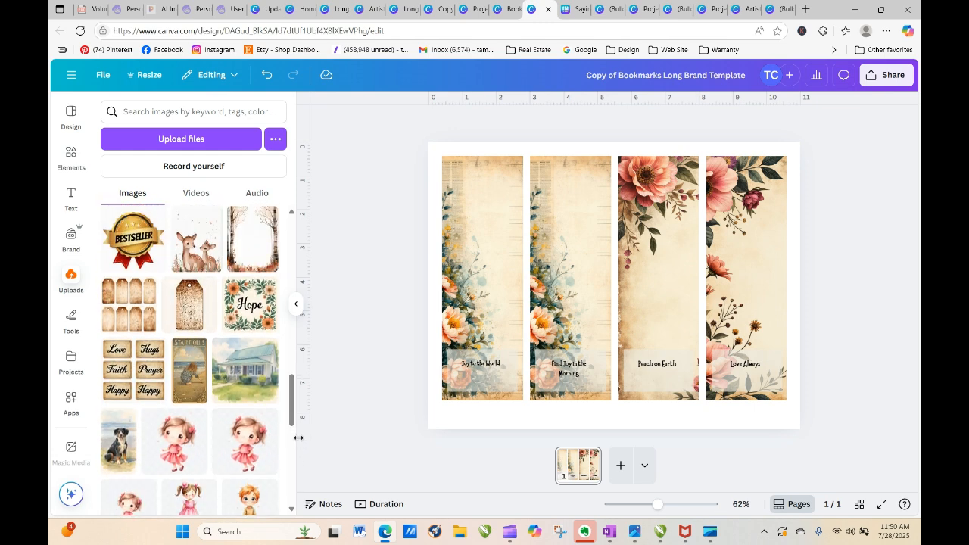
pyautogui.moveTo(291, 403); pyautogui.dragTo(293, 447)
pyautogui.moveTo(260, 292); pyautogui.dragTo(476, 287)
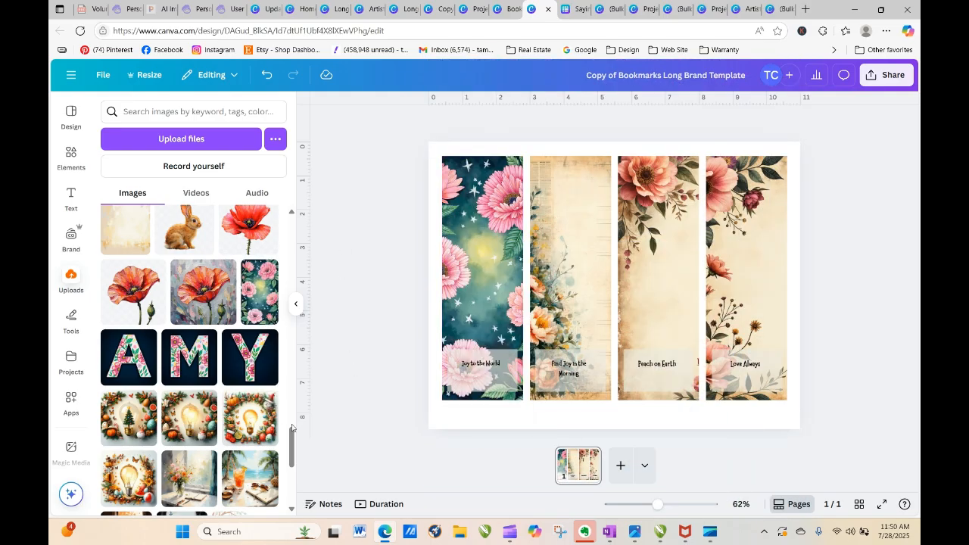
# Fill the second bookmark with the uploaded pale green floral-border image and shift its crop to show the yellow flowers on the image's right side
pyautogui.moveTo(292, 436); pyautogui.dragTo(291, 531)
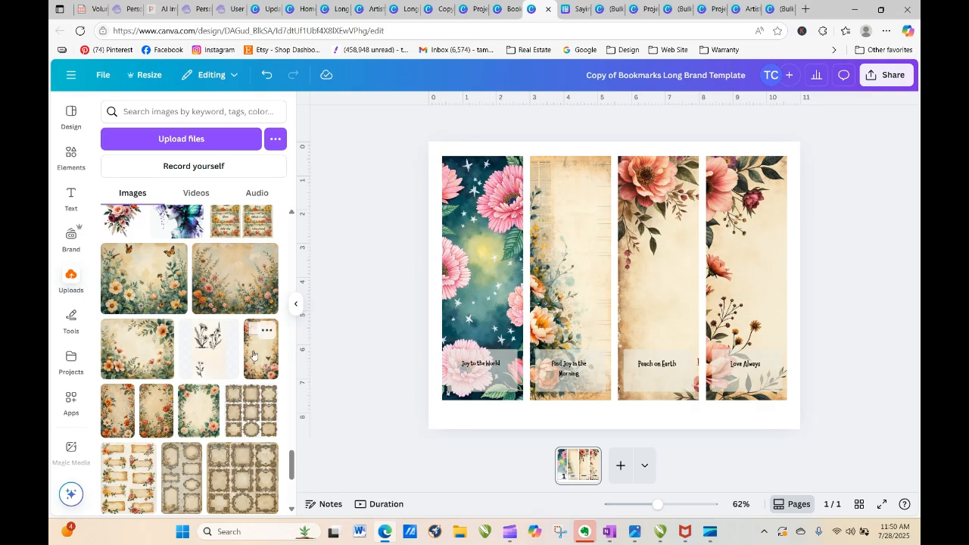
pyautogui.moveTo(292, 465); pyautogui.dragTo(291, 491)
pyautogui.moveTo(291, 454); pyautogui.dragTo(292, 482)
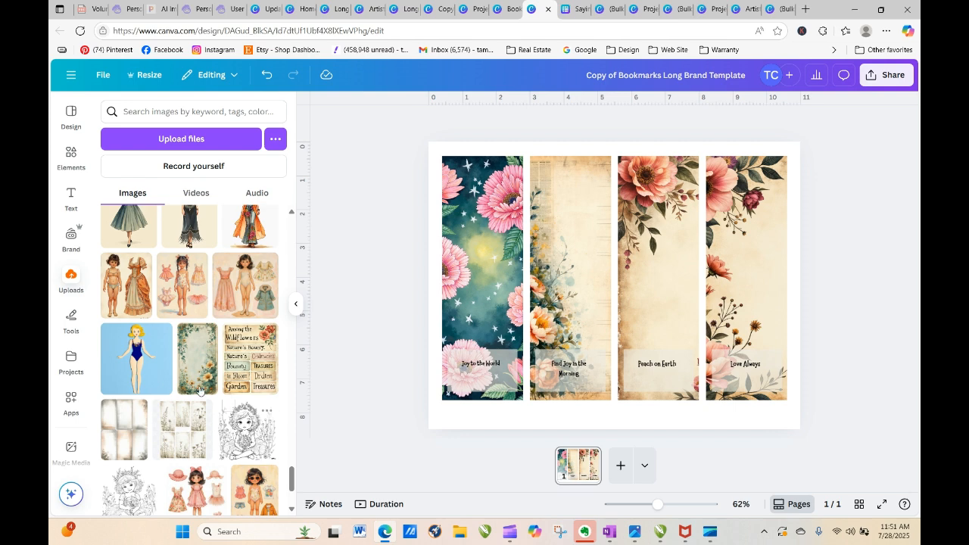
pyautogui.moveTo(199, 374); pyautogui.dragTo(510, 256)
pyautogui.doubleClick(550, 254)
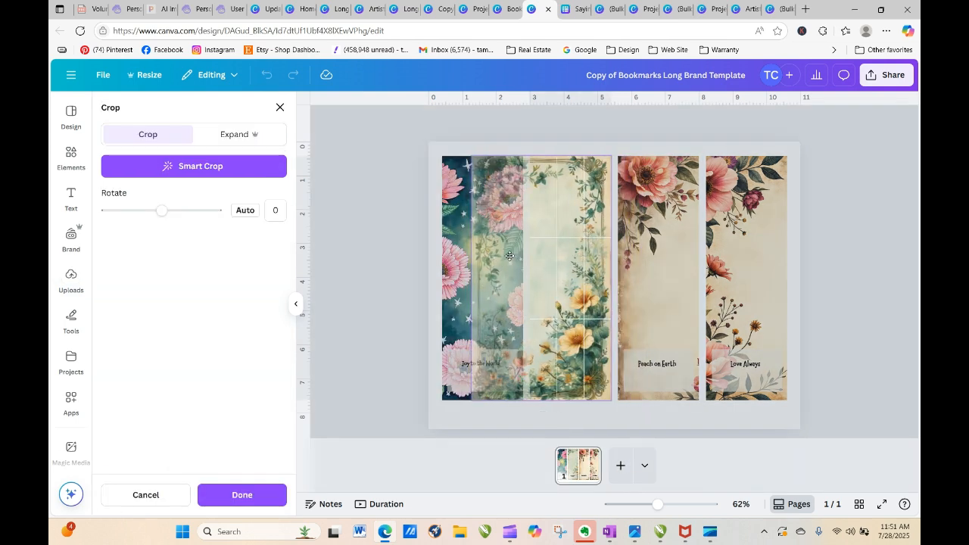
pyautogui.click(345, 258)
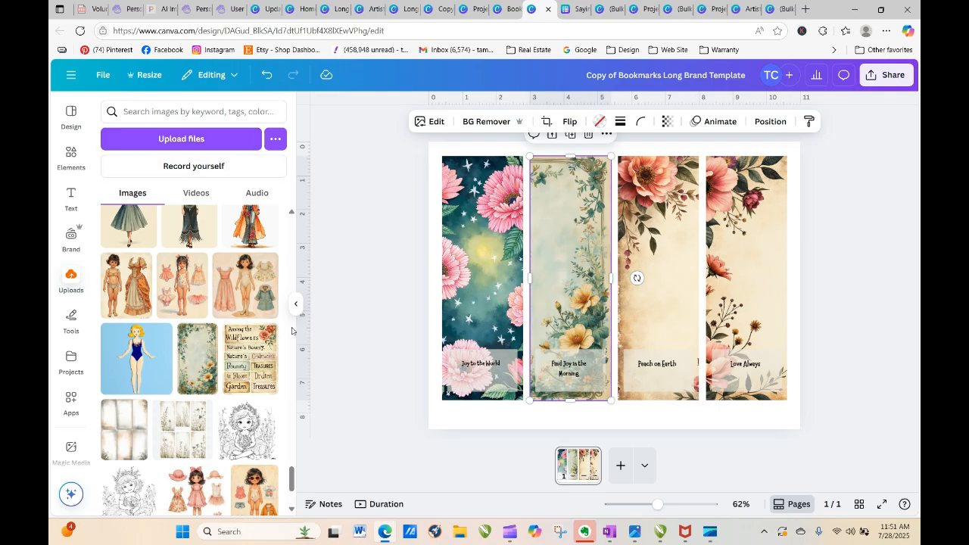
# Look through the Reading in Bloom Watercolor Clipart Thumbnails project folder for bookmark images, and return to the list of project folders
pyautogui.scroll(1, 294, 481)
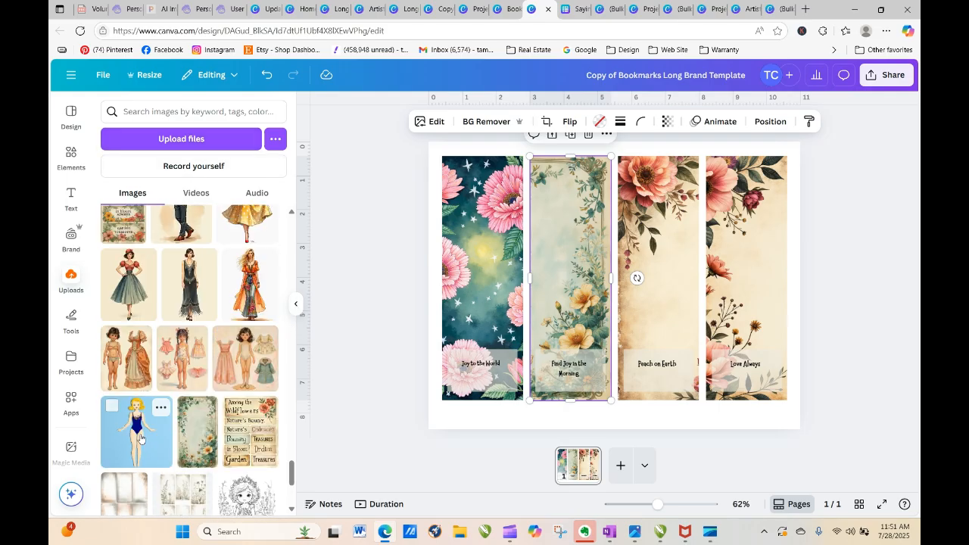
pyautogui.click(70, 360)
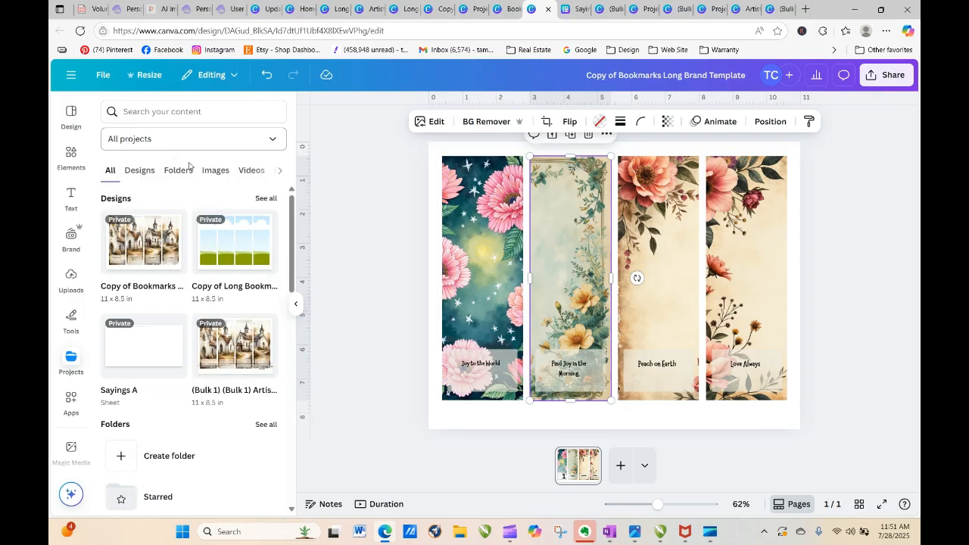
pyautogui.click(177, 169)
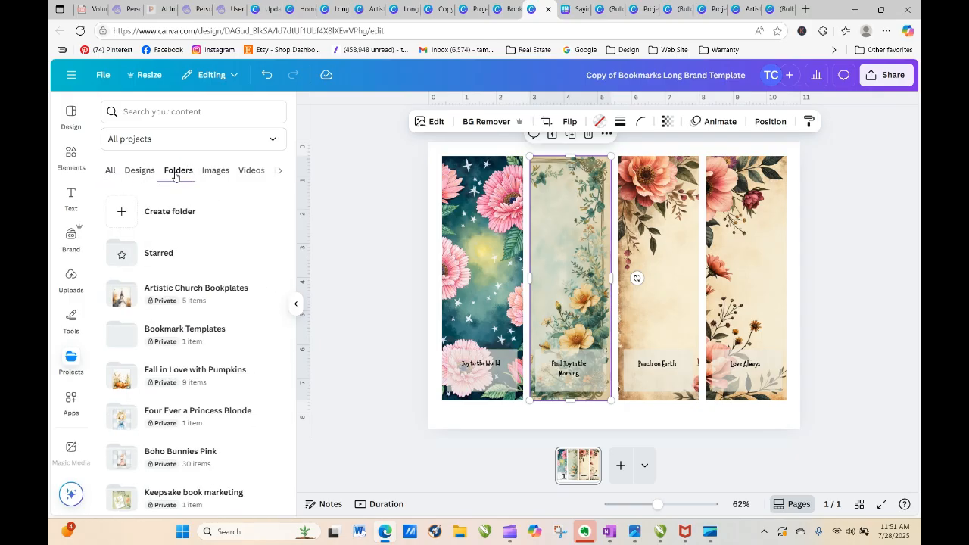
pyautogui.moveTo(292, 249); pyautogui.dragTo(291, 470)
pyautogui.click(214, 263)
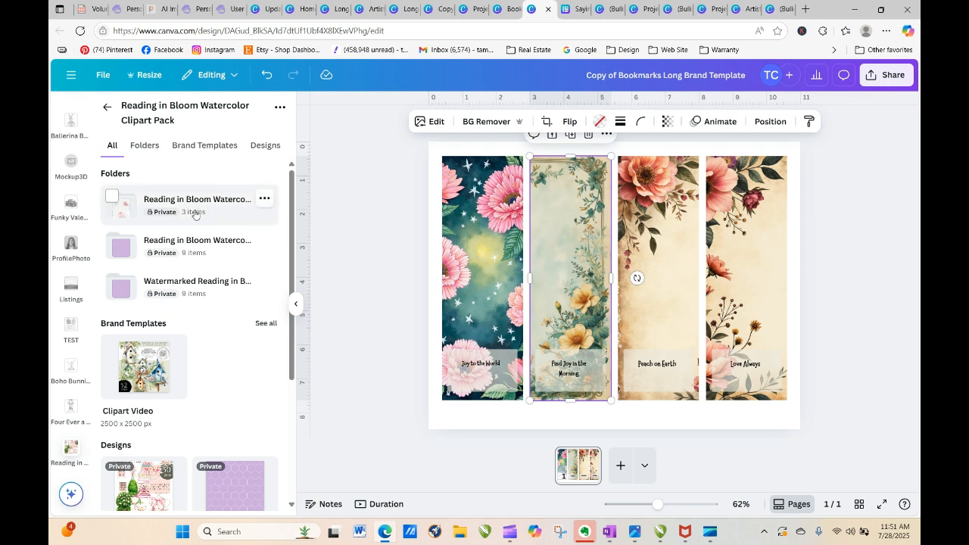
pyautogui.click(212, 251)
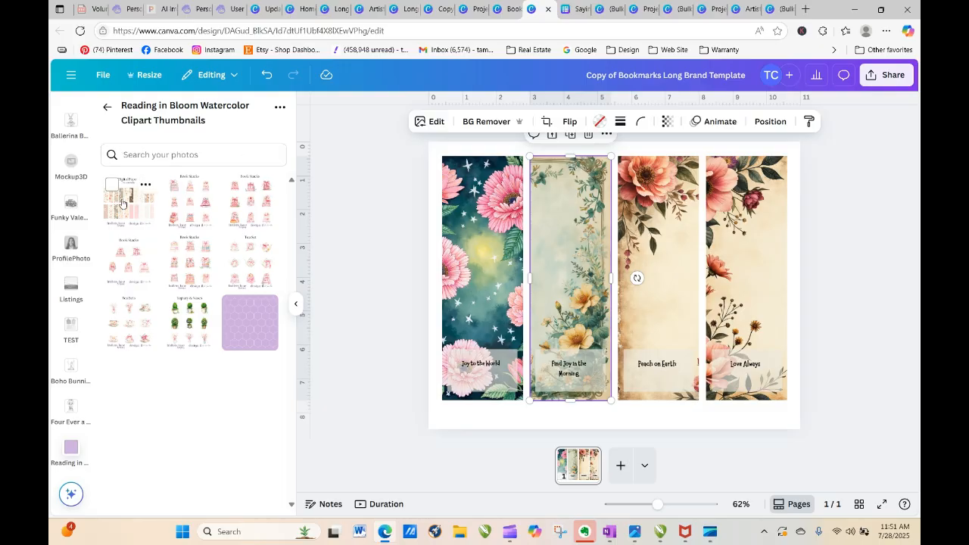
pyautogui.click(122, 204)
pyautogui.moveTo(593, 249); pyautogui.dragTo(121, 193)
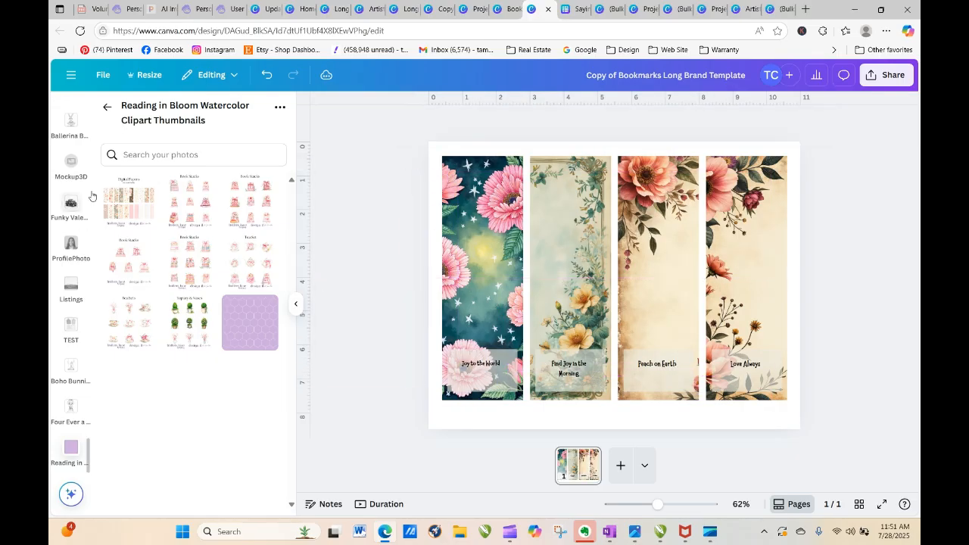
pyautogui.click(107, 107)
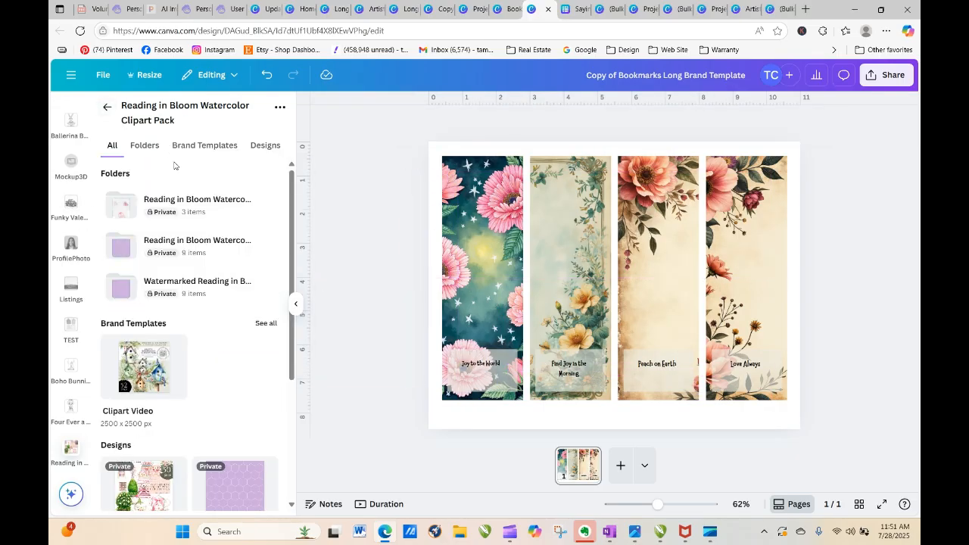
pyautogui.click(109, 109)
# Find the Bookmarks Floral Birds project folder and open its Bookmarks Floral Birds Ups subfolder
pyautogui.moveTo(291, 229); pyautogui.dragTo(309, 305)
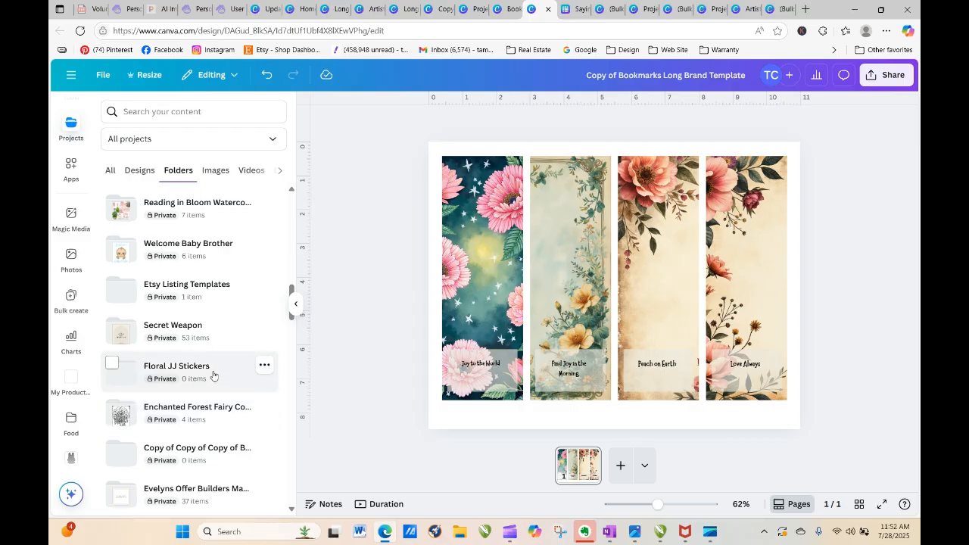
pyautogui.click(292, 191)
pyautogui.click(292, 191)
pyautogui.click(292, 192)
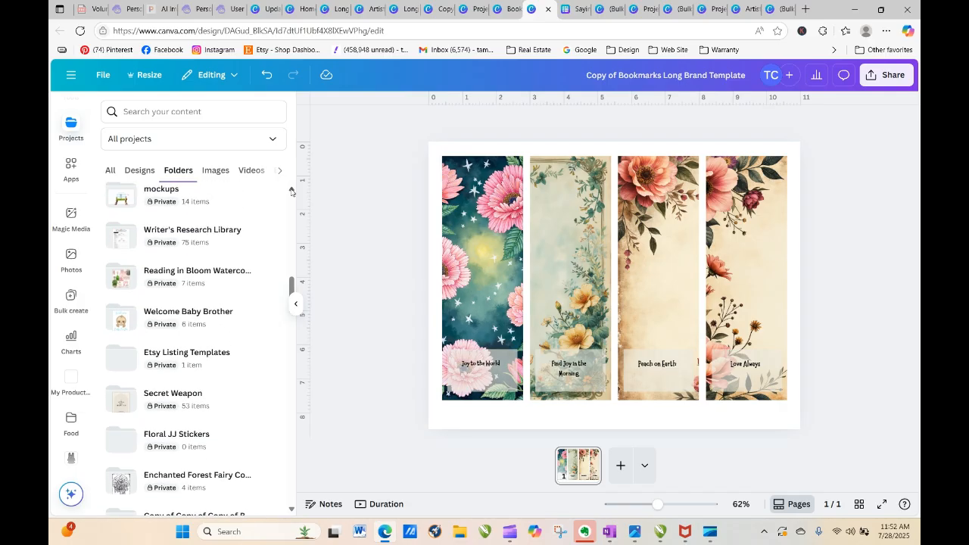
pyautogui.click(292, 192)
pyautogui.click(291, 191)
pyautogui.click(291, 192)
pyautogui.click(291, 192)
pyautogui.click(292, 192)
pyautogui.click(291, 192)
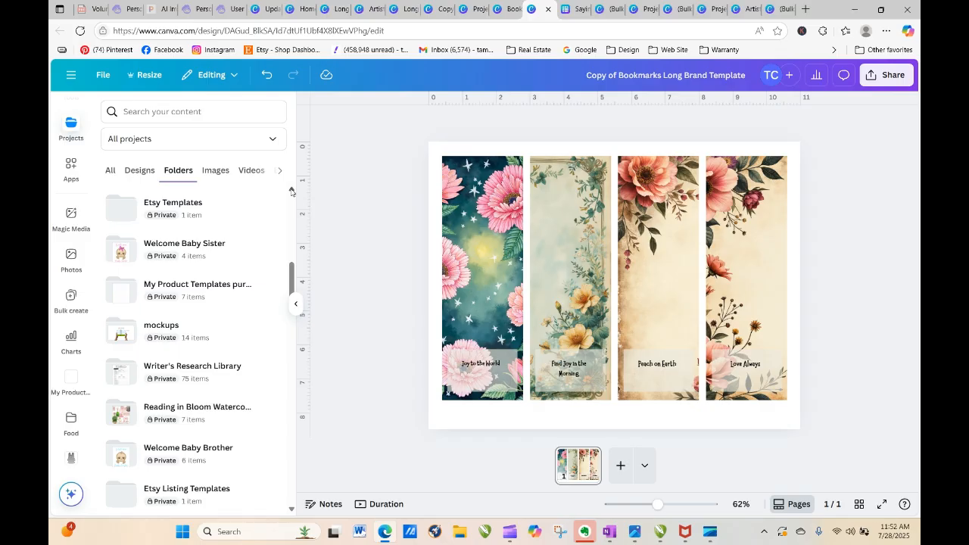
pyautogui.moveTo(290, 283); pyautogui.dragTo(292, 321)
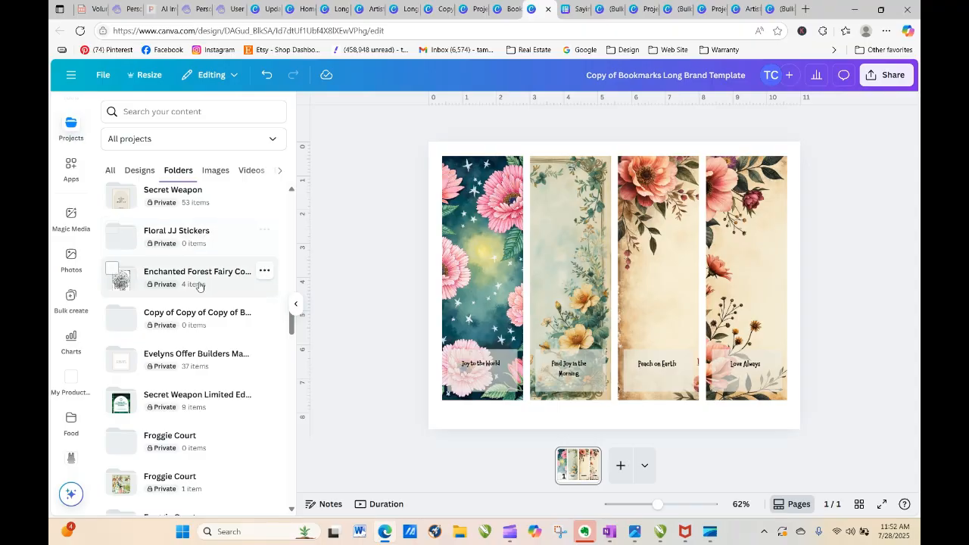
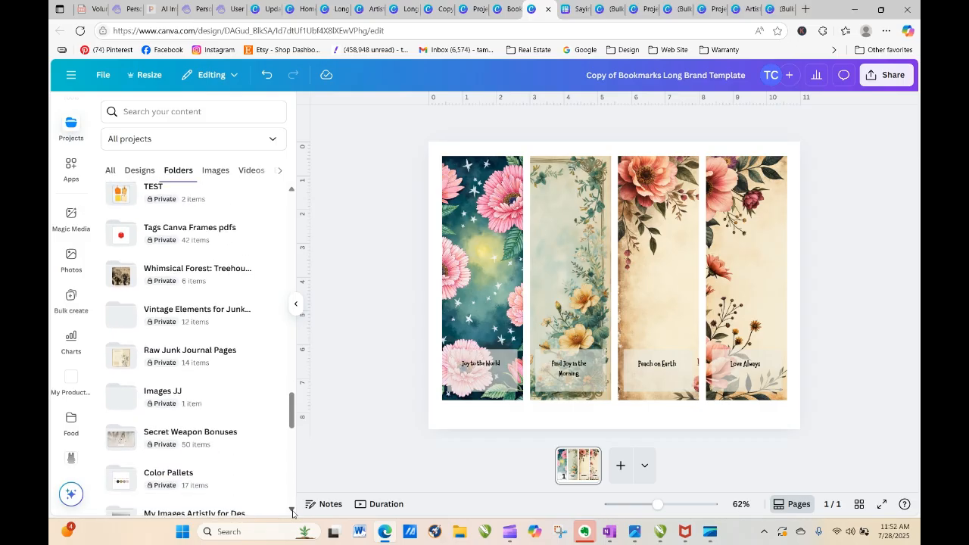
pyautogui.scroll(-5, 292, 512)
pyautogui.scroll(-1, 292, 512)
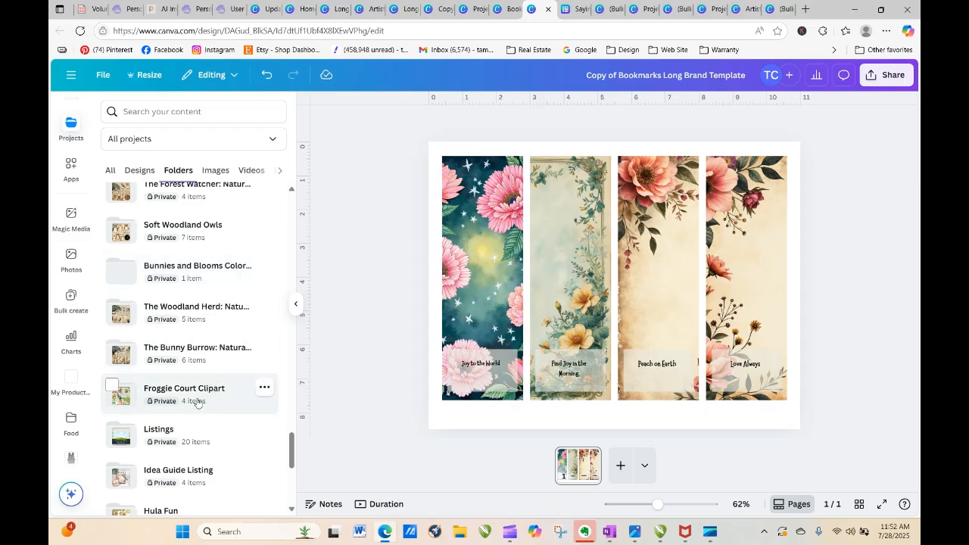
pyautogui.moveTo(289, 443); pyautogui.dragTo(297, 492)
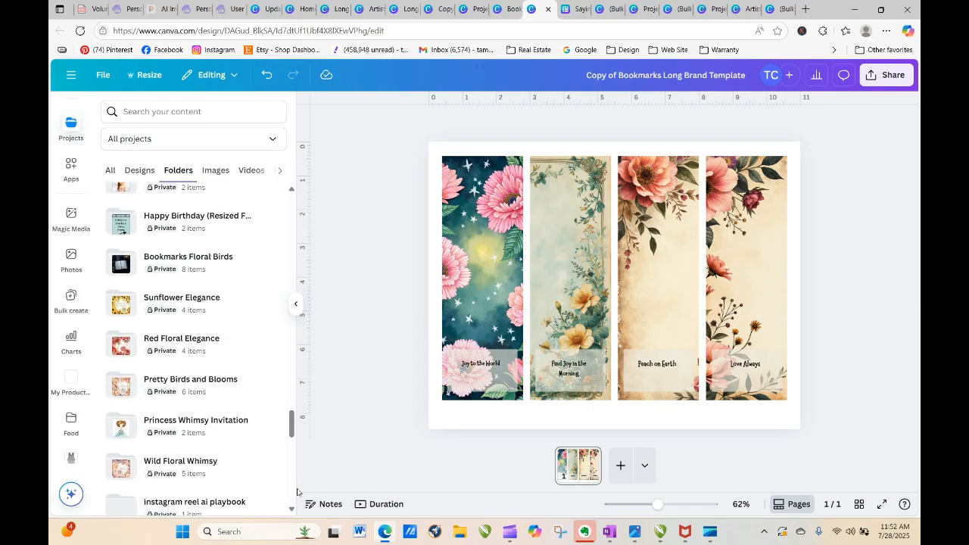
pyautogui.click(201, 259)
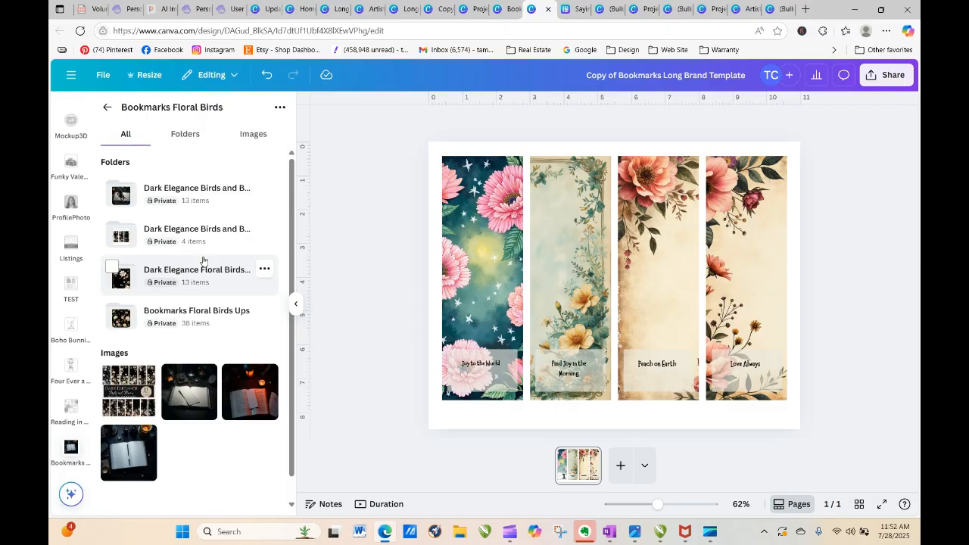
pyautogui.click(197, 311)
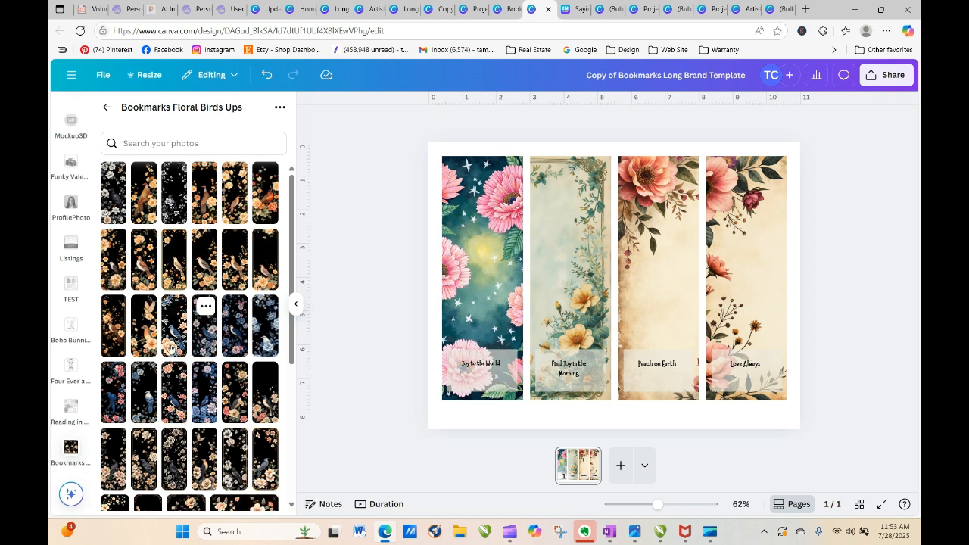
# Fill the first bookmark with the black pheasant-and-orange-flowers image and the second with the dark bird among pink and cream flowers
pyautogui.moveTo(113, 189); pyautogui.dragTo(478, 235)
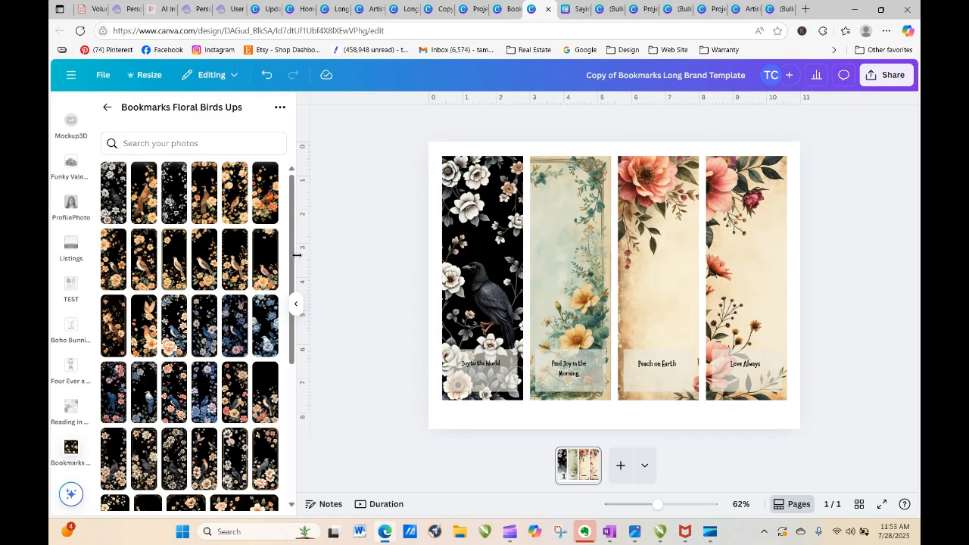
pyautogui.moveTo(209, 204); pyautogui.dragTo(452, 247)
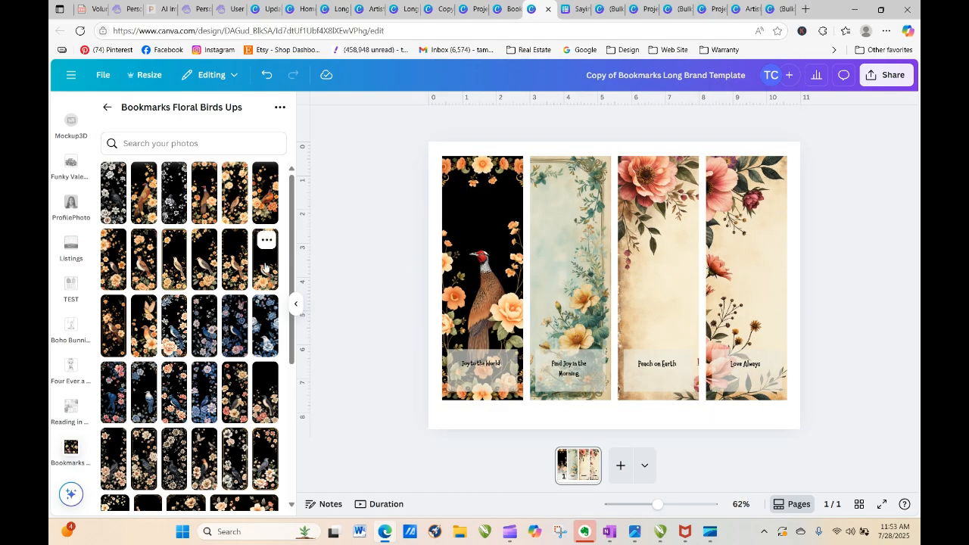
pyautogui.moveTo(240, 408); pyautogui.dragTo(573, 319)
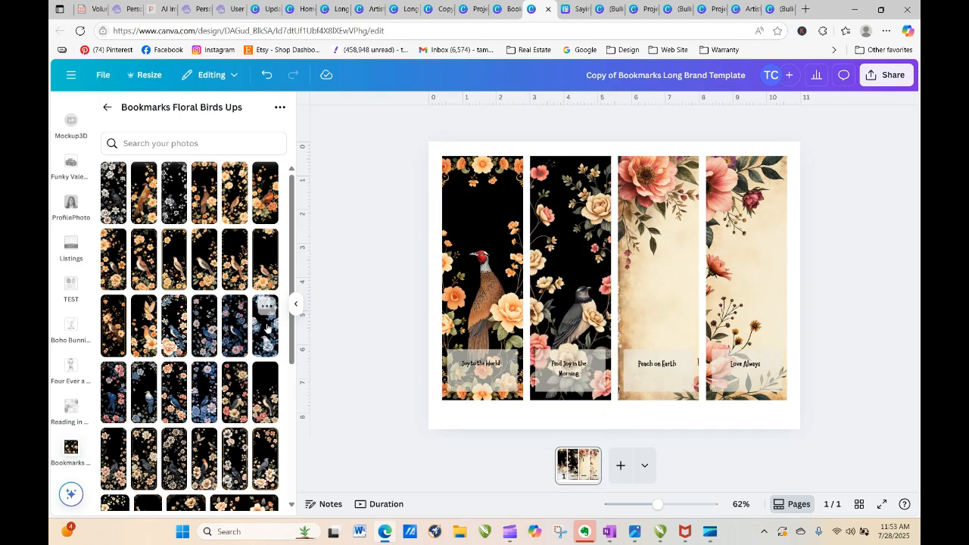
# Fill the third bookmark with the orange-headed bird and flying doves image, and the fourth with the blue-grey bird among pale yellow flowers
pyautogui.moveTo(204, 457); pyautogui.dragTo(644, 355)
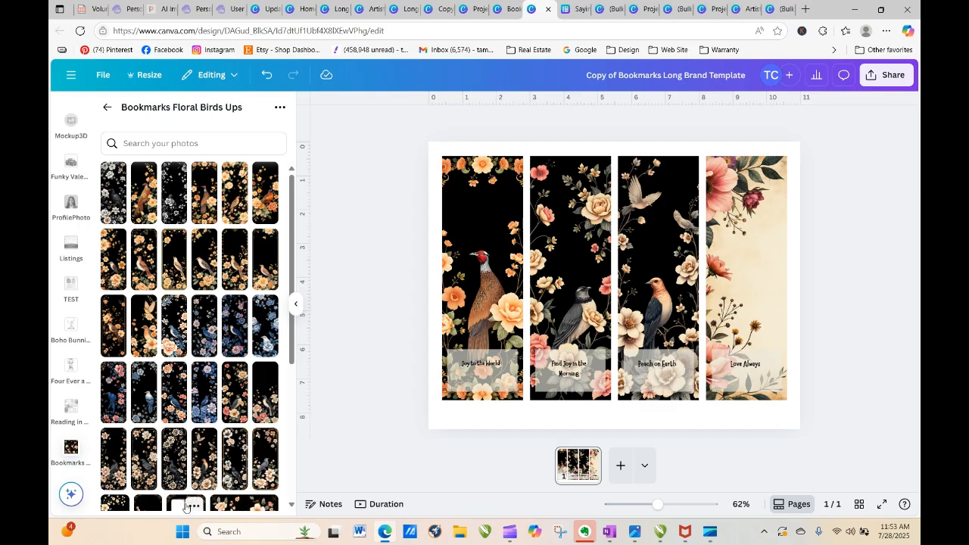
pyautogui.moveTo(293, 331); pyautogui.dragTo(300, 483)
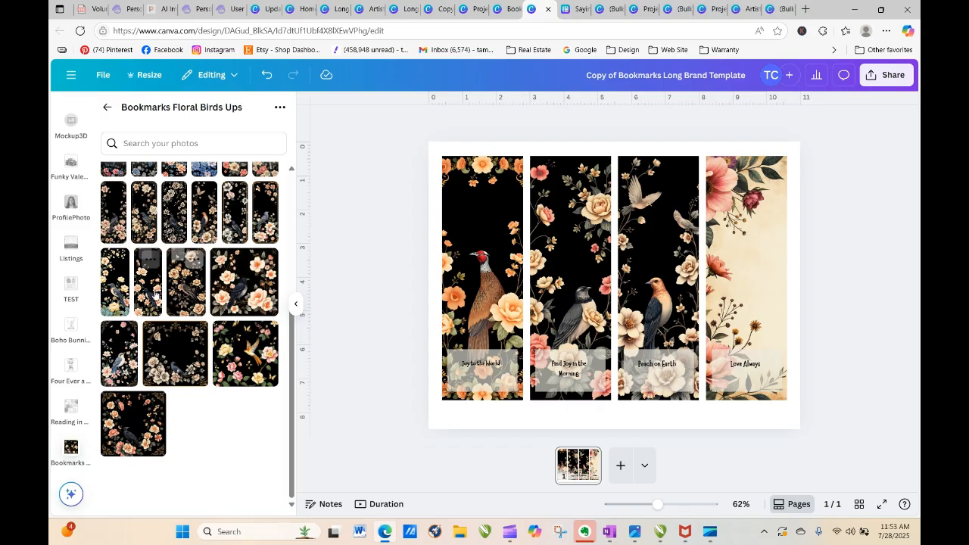
pyautogui.moveTo(117, 296); pyautogui.dragTo(731, 278)
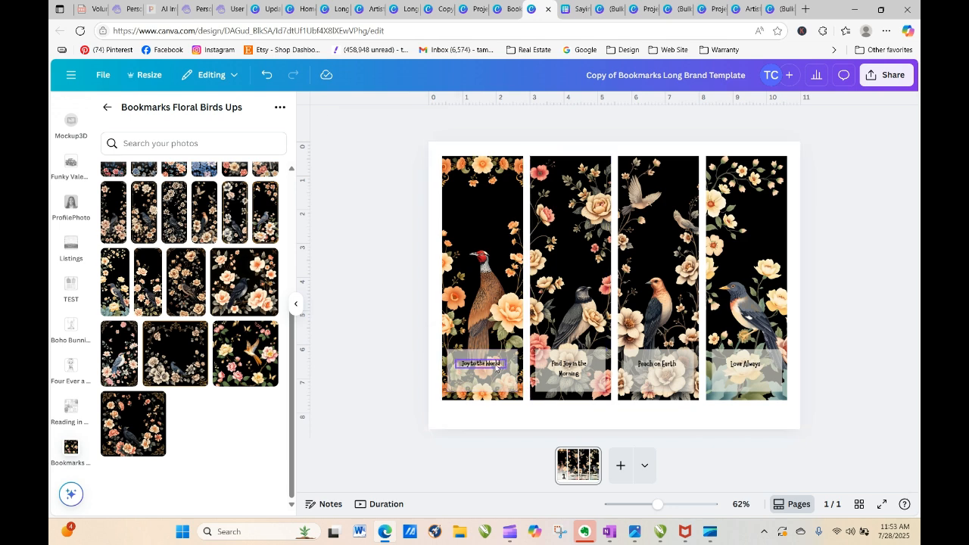
# View the font options for the first bookmark's "Joy to the World" caption without changing it
pyautogui.click(497, 369)
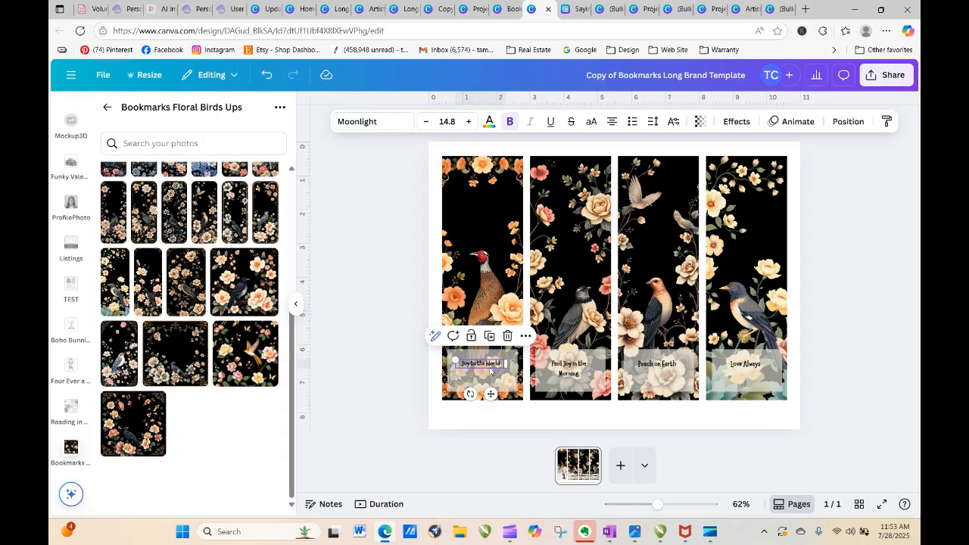
pyautogui.click(362, 122)
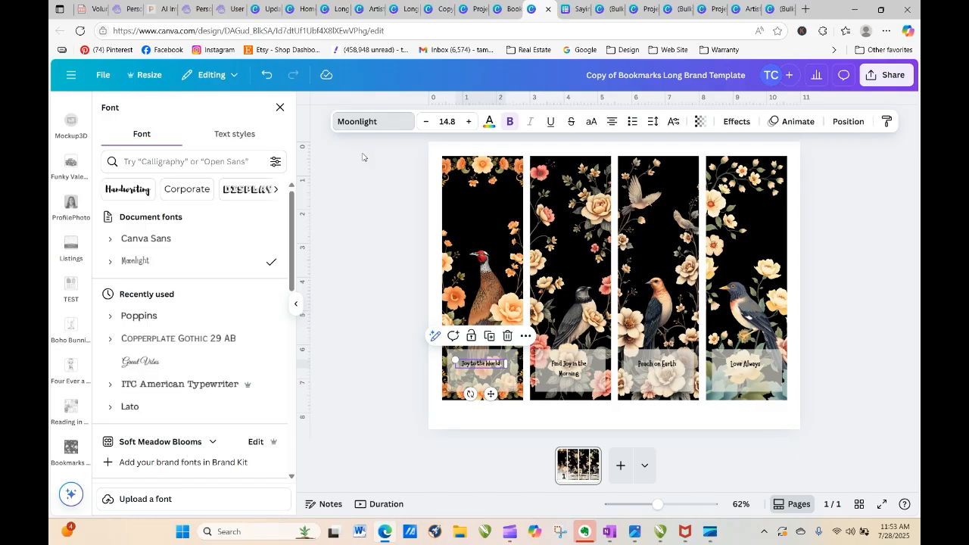
pyautogui.press('Escape')
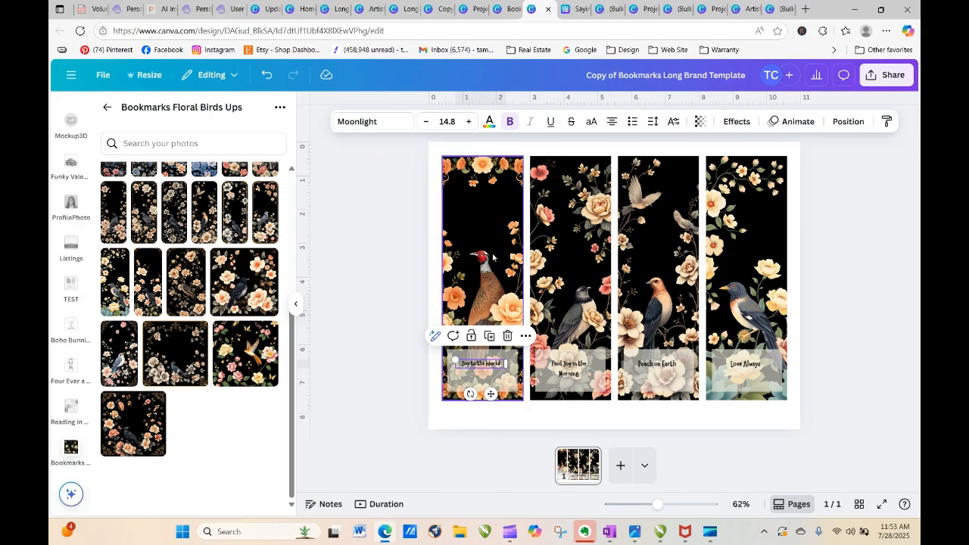
pyautogui.click(348, 327)
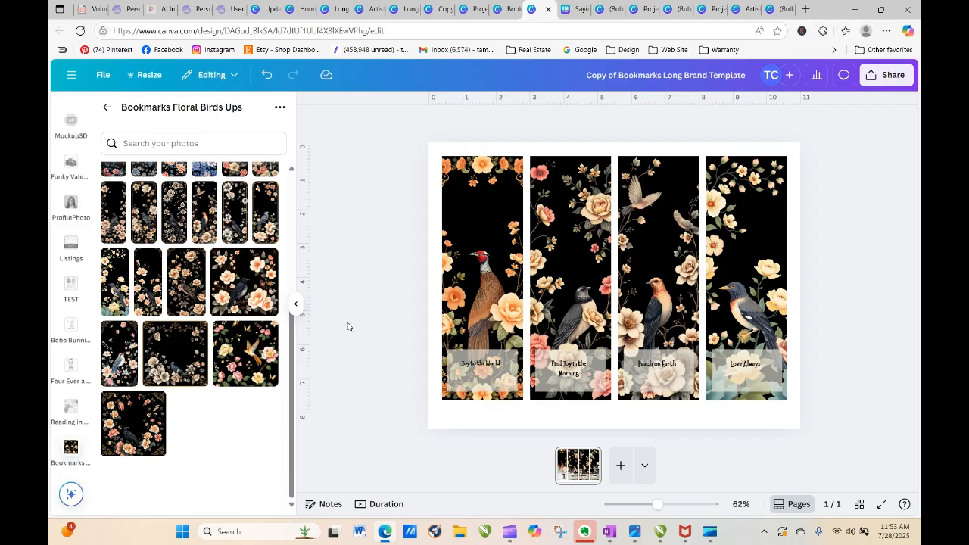
pyautogui.click(471, 369)
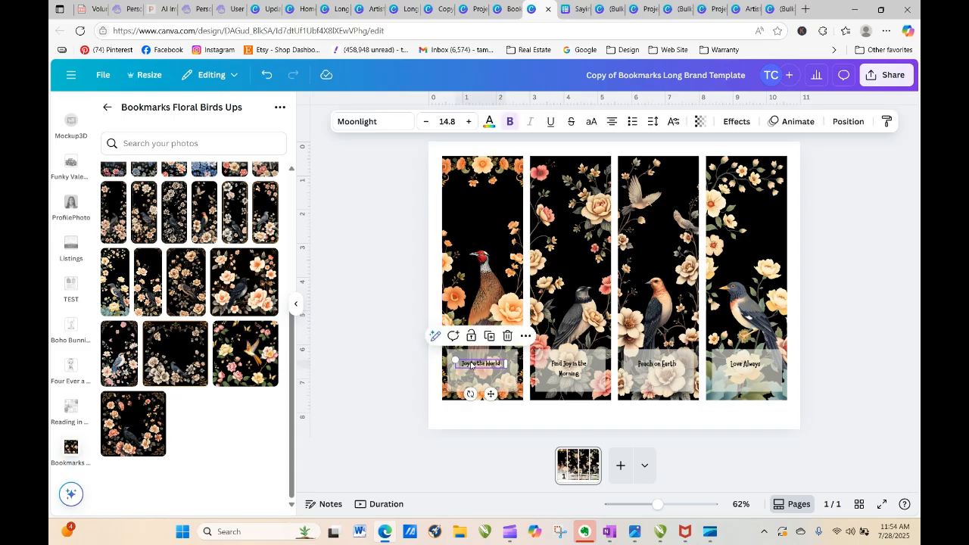
pyautogui.click(375, 313)
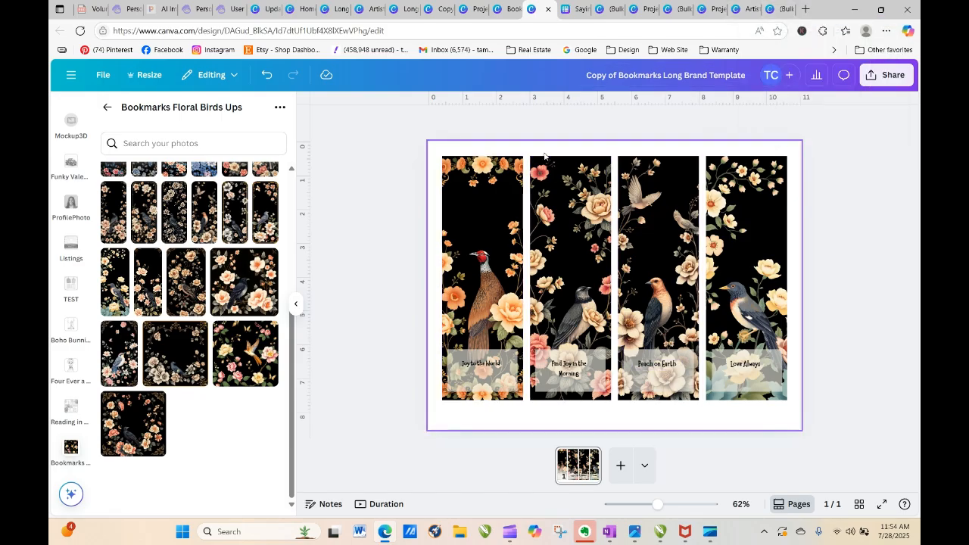
# Review the Bookmarks Long Brand Template page and the Artistic Church Bookmarks design, and switch to the Projects page
pyautogui.click(504, 14)
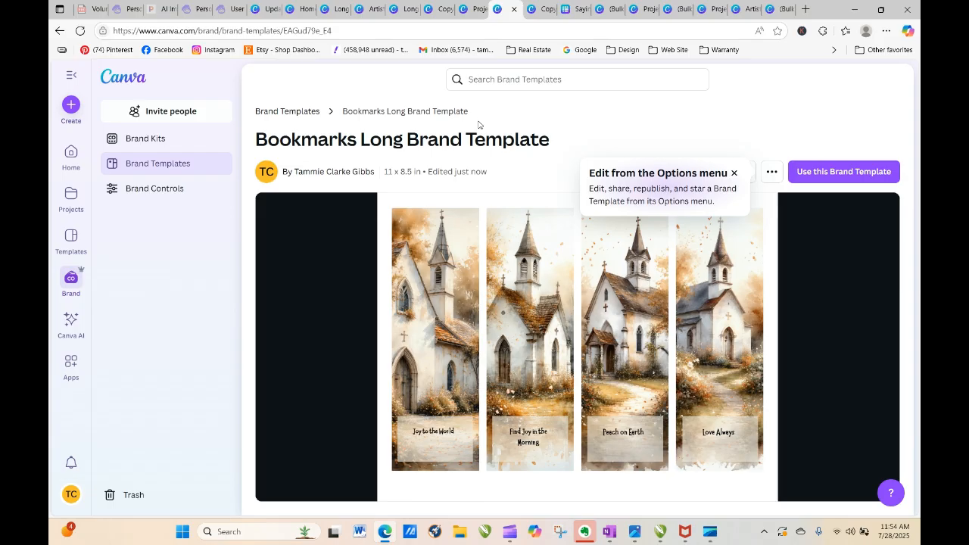
pyautogui.click(746, 12)
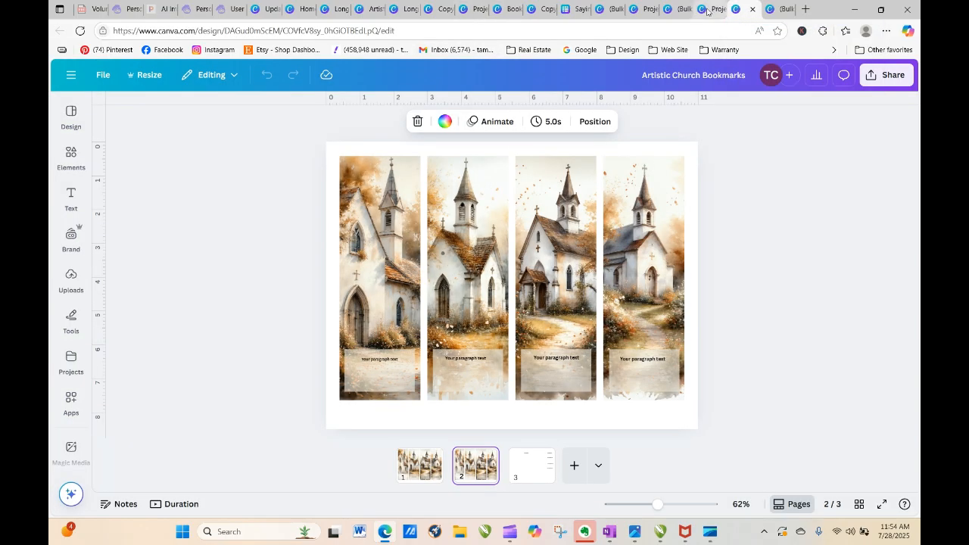
pyautogui.click(707, 10)
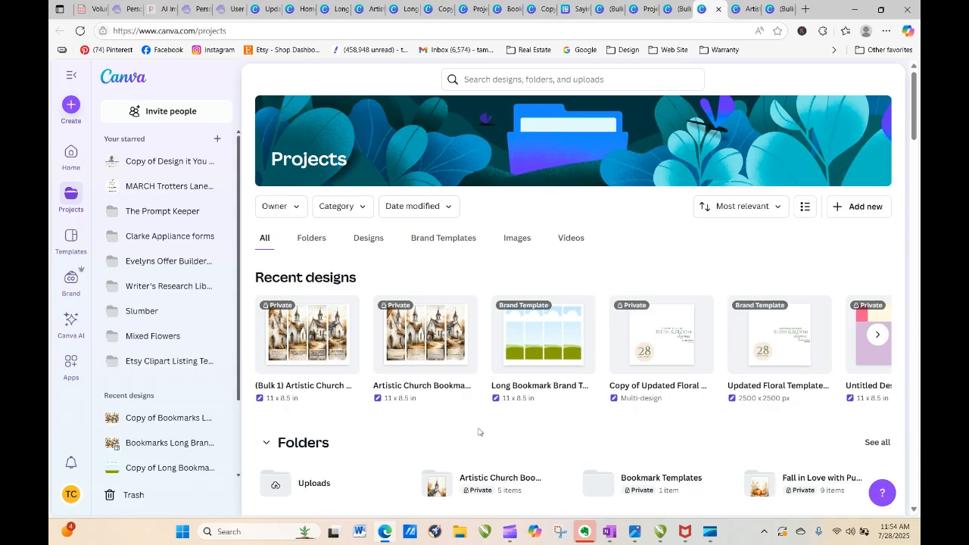
# Open the "(Bulk 1) Artistic Church Bookmarks" design and bring up its Brand Template publishing options
pyautogui.click(315, 342)
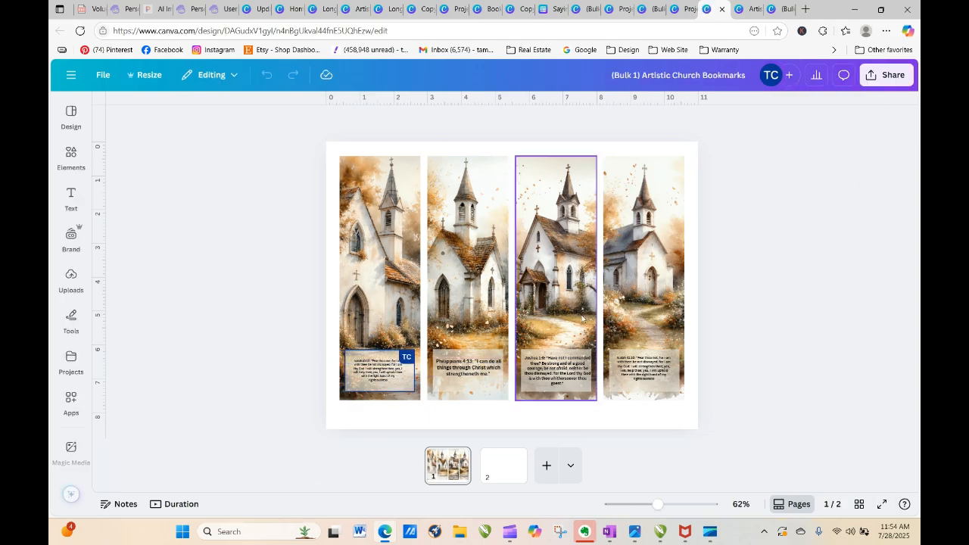
pyautogui.click(884, 78)
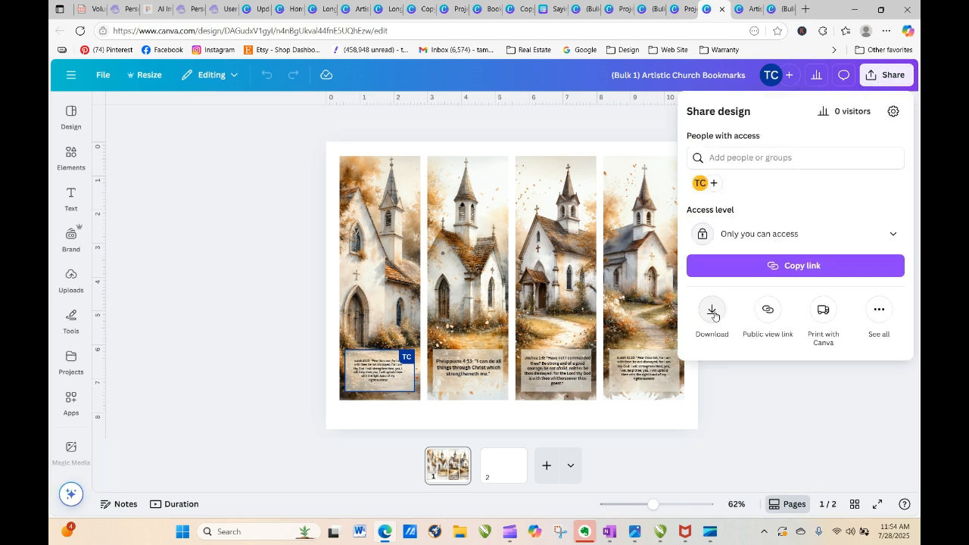
pyautogui.click(879, 309)
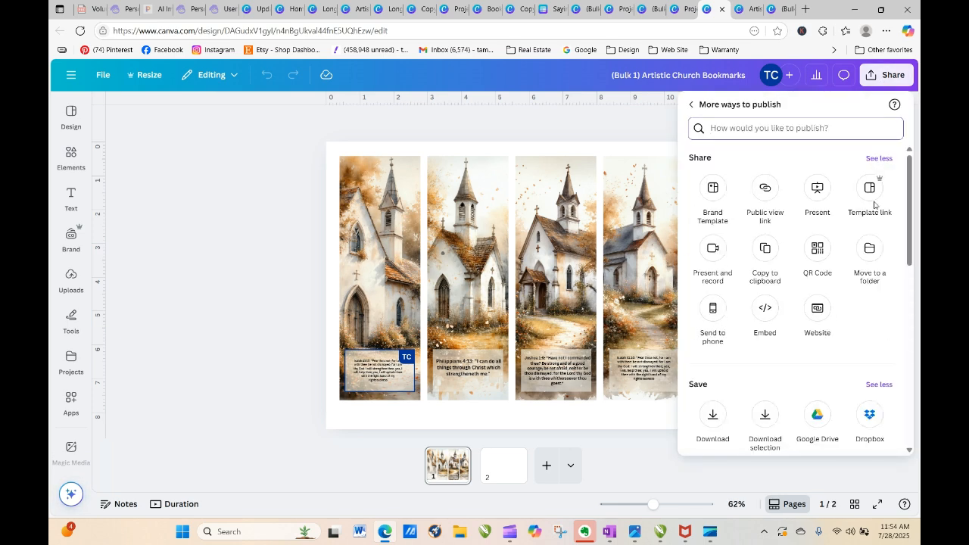
pyautogui.click(712, 194)
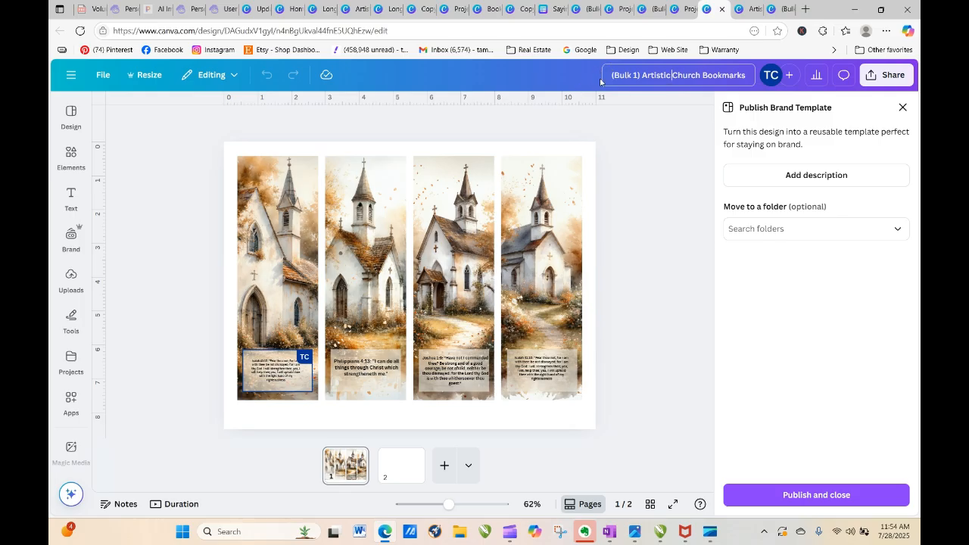
# Rename the design as "Long Bookmake Template B"
pyautogui.click(671, 75)
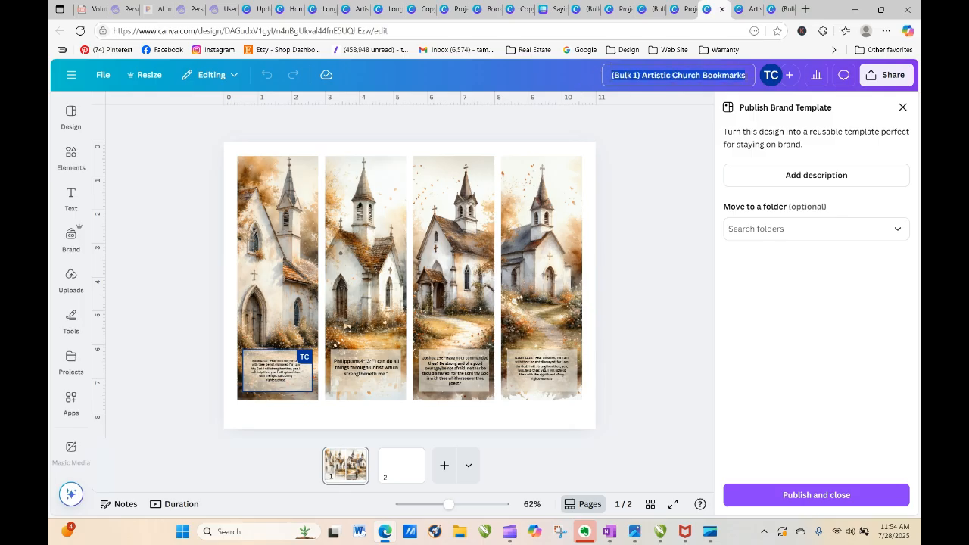
pyautogui.write('Long B')
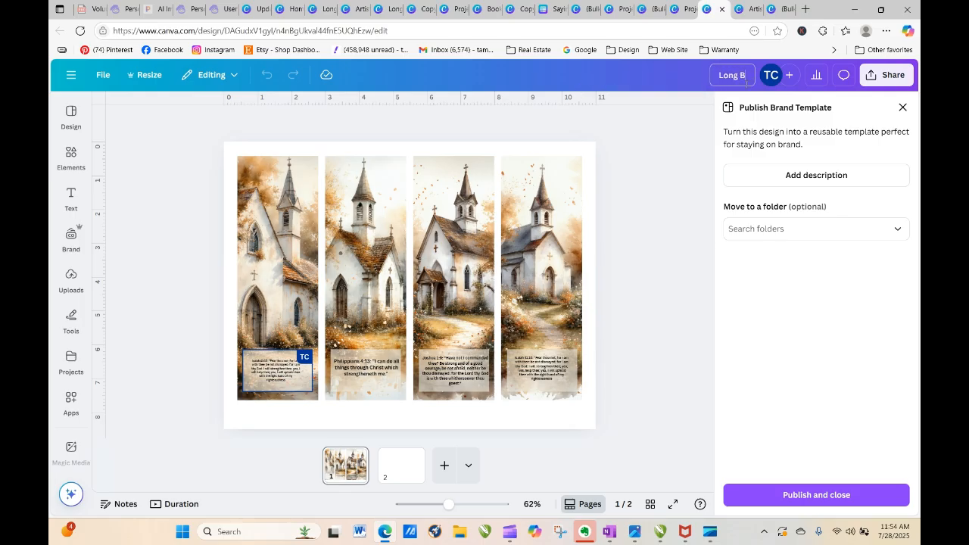
pyautogui.write('ookmake Template B')
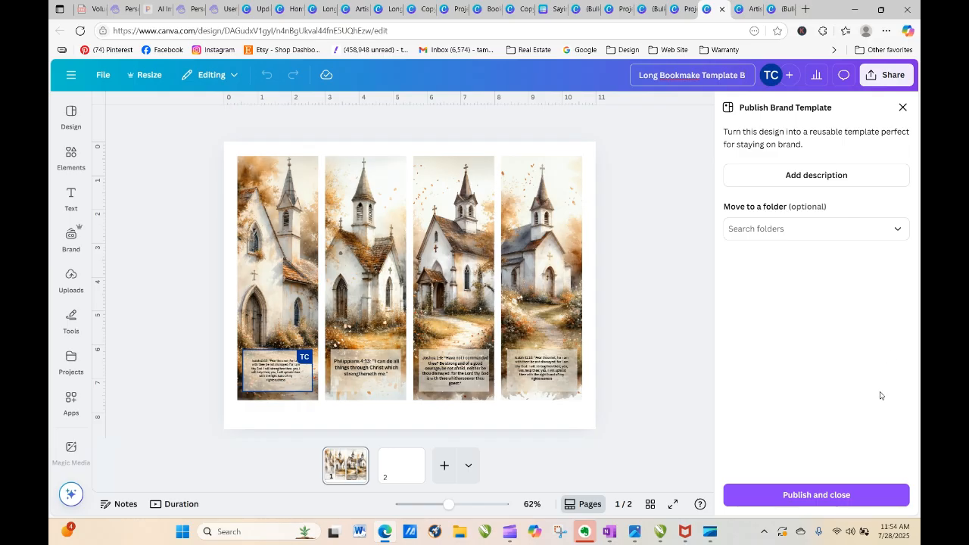
# Assign the Artistic Church Bookplates folder to the template and publish it as a Brand Template
pyautogui.click(818, 228)
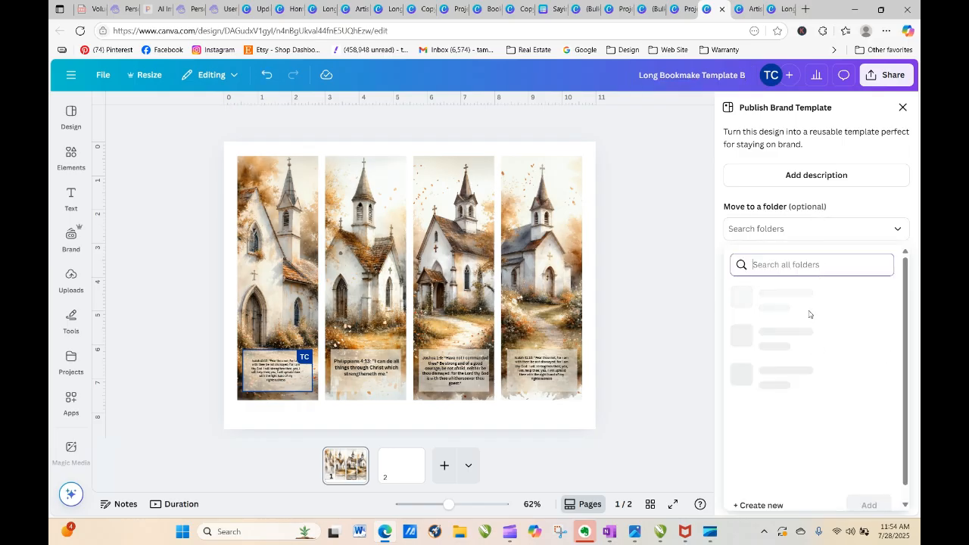
pyautogui.click(798, 327)
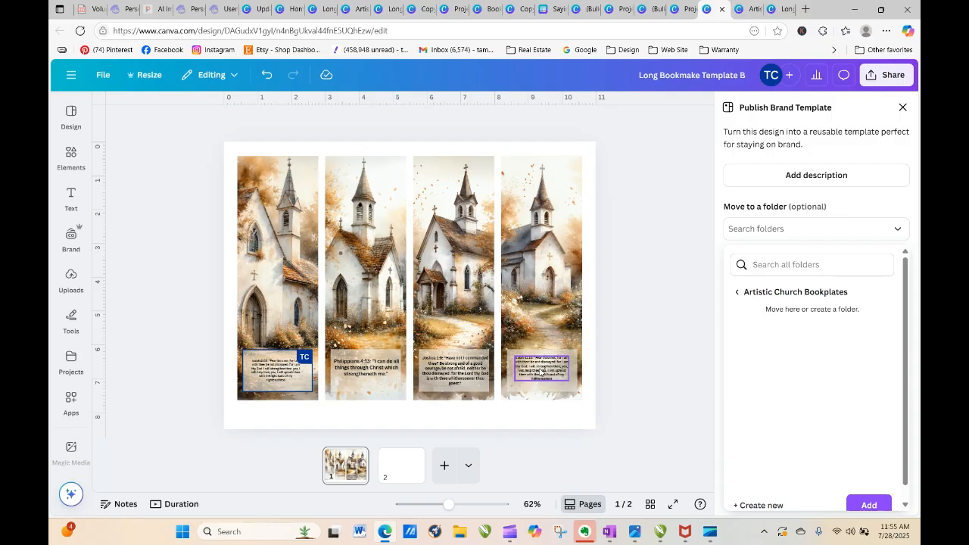
pyautogui.click(868, 503)
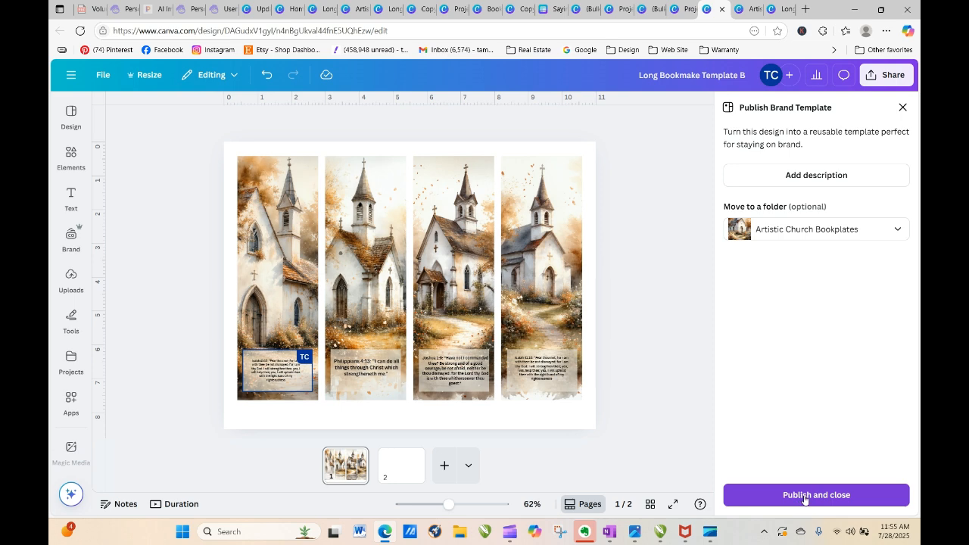
pyautogui.click(806, 497)
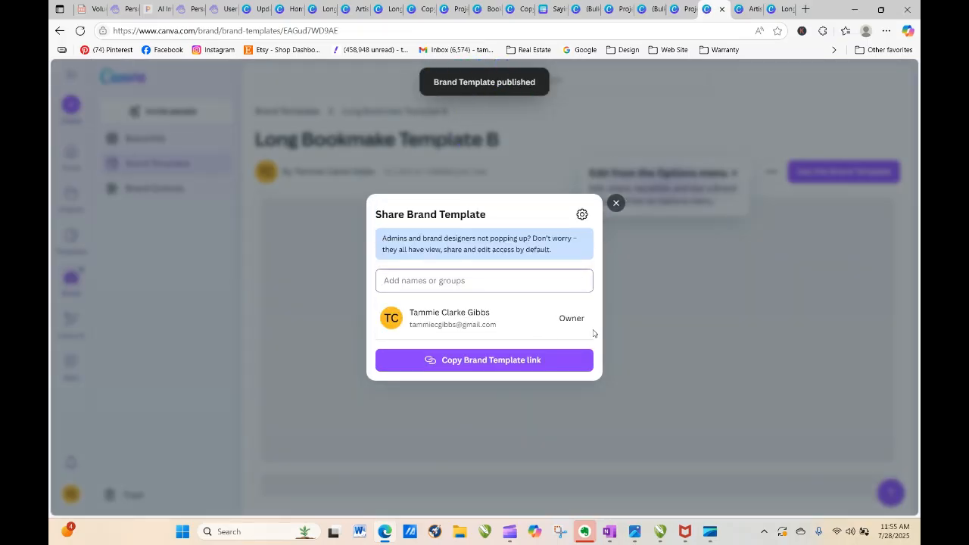
# Create a new design from the published Brand Template and check the verse captions on its first two bookmarks
pyautogui.click(616, 203)
pyautogui.click(863, 169)
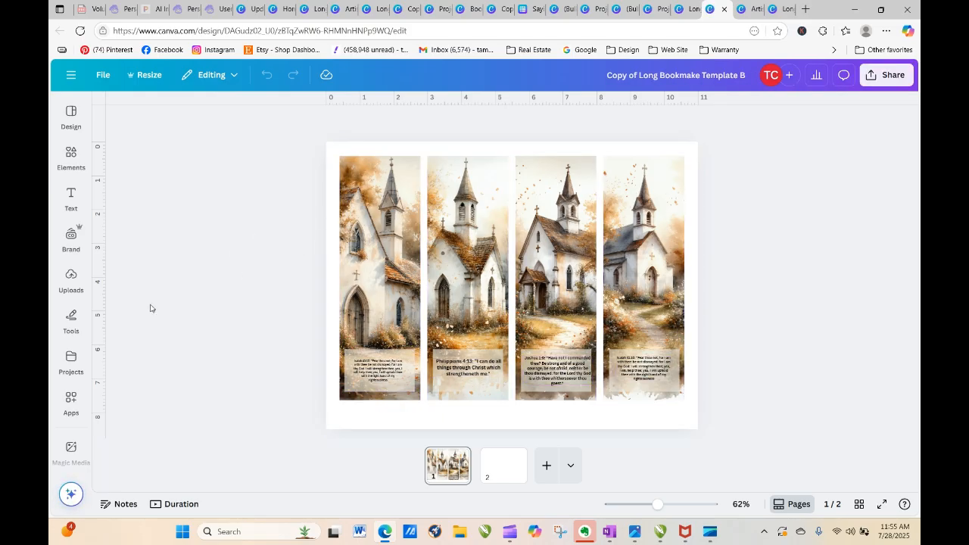
pyautogui.click(74, 349)
pyautogui.click(380, 372)
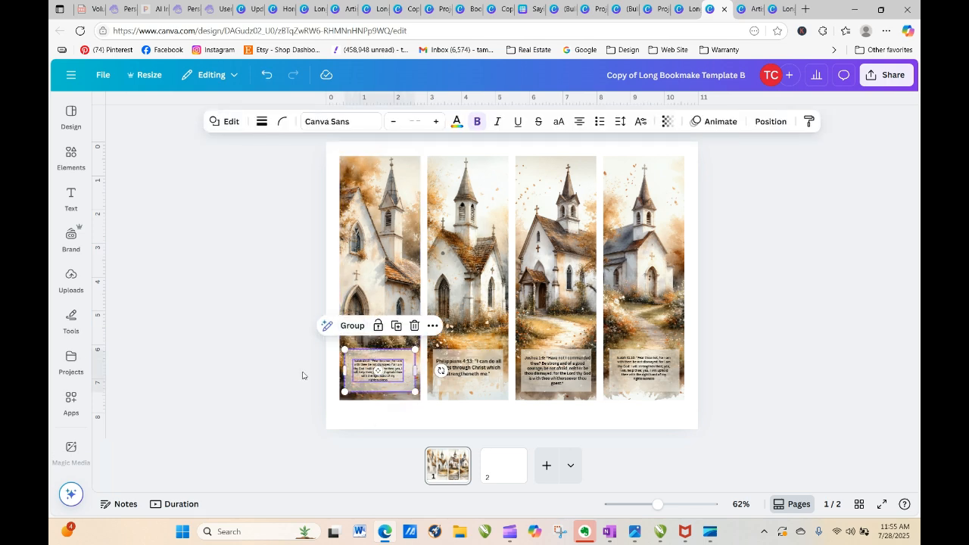
pyautogui.click(254, 357)
pyautogui.click(455, 368)
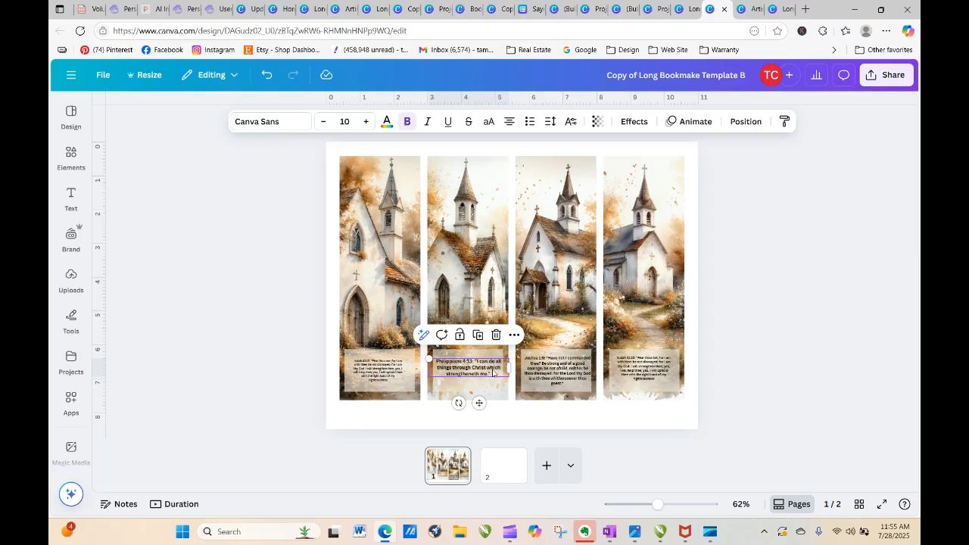
pyautogui.click(248, 358)
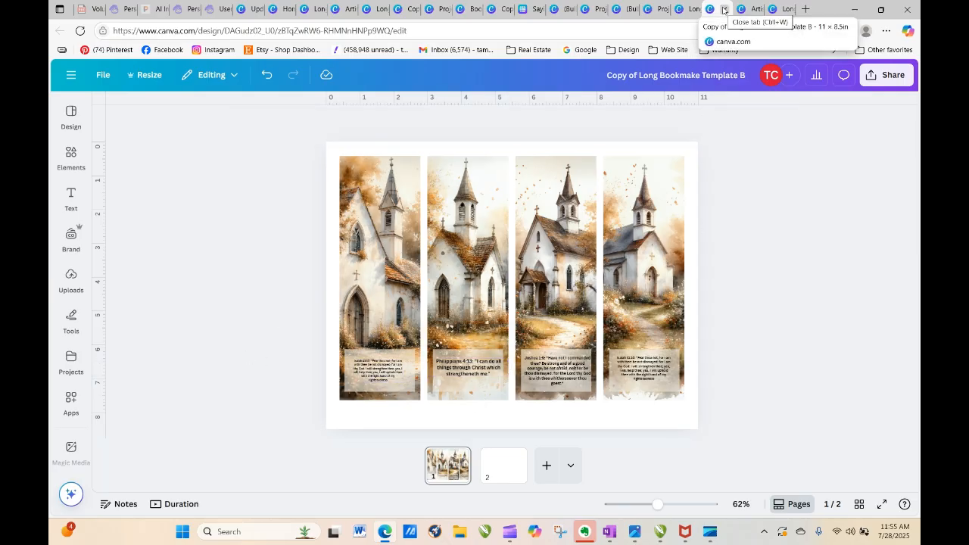
# Close the template copy, its Brand Template page and both source church bookmark designs, dismissing the save error
pyautogui.click(724, 9)
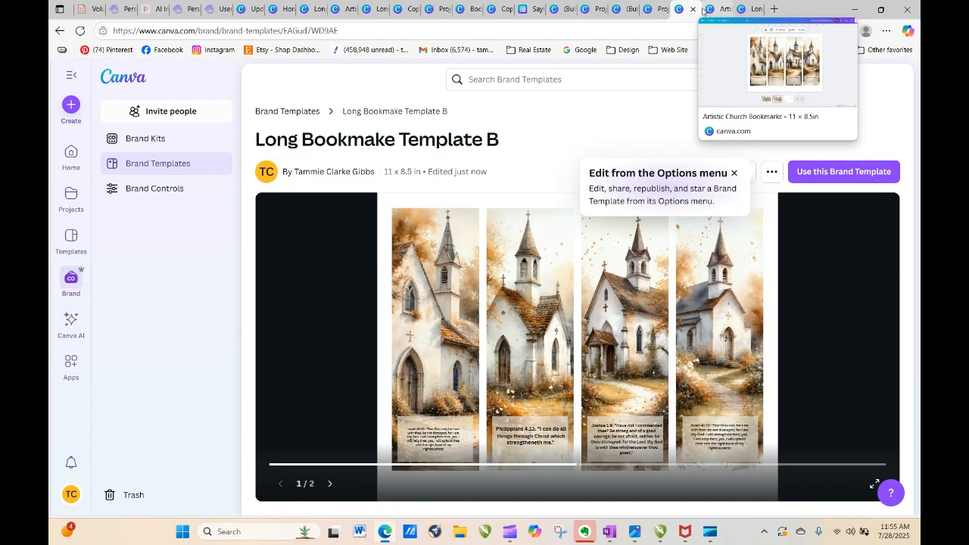
pyautogui.click(692, 10)
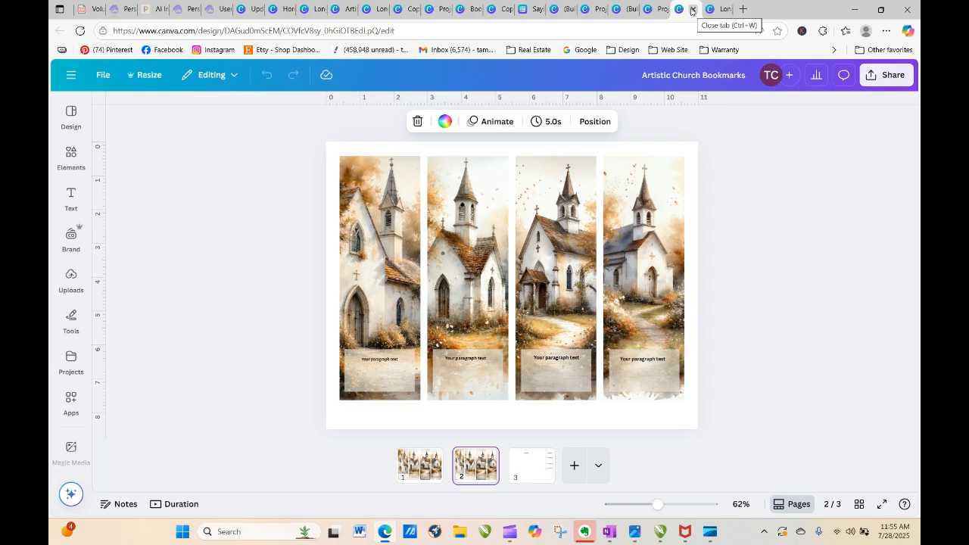
pyautogui.click(691, 9)
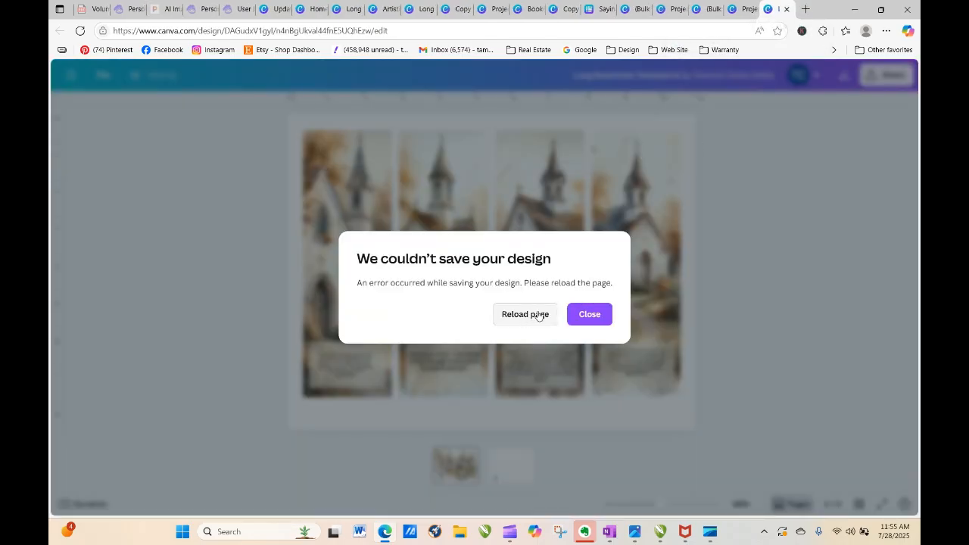
pyautogui.click(595, 315)
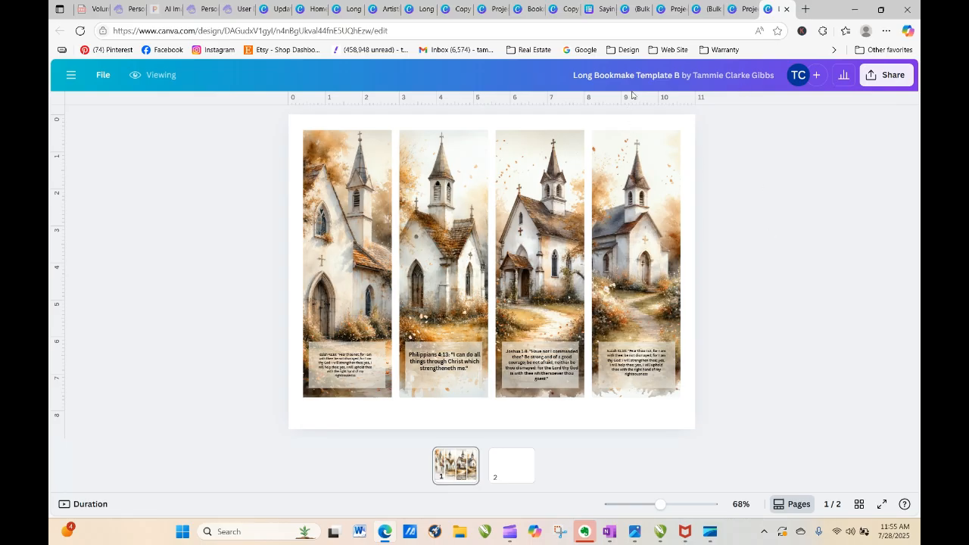
pyautogui.click(787, 9)
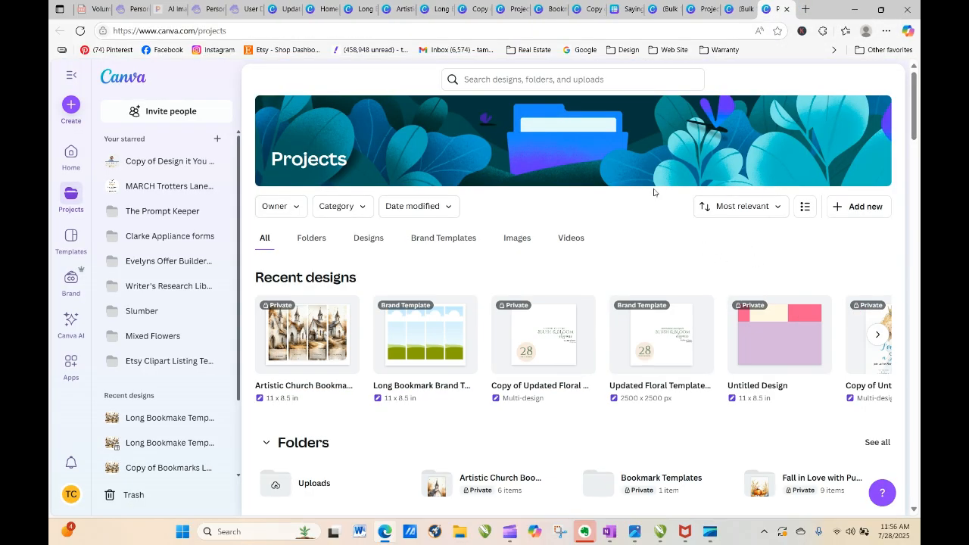
# Switch to the five-page church bookmarks design and copy all four bookmarks with their Isaiah captions from page 3
pyautogui.click(744, 9)
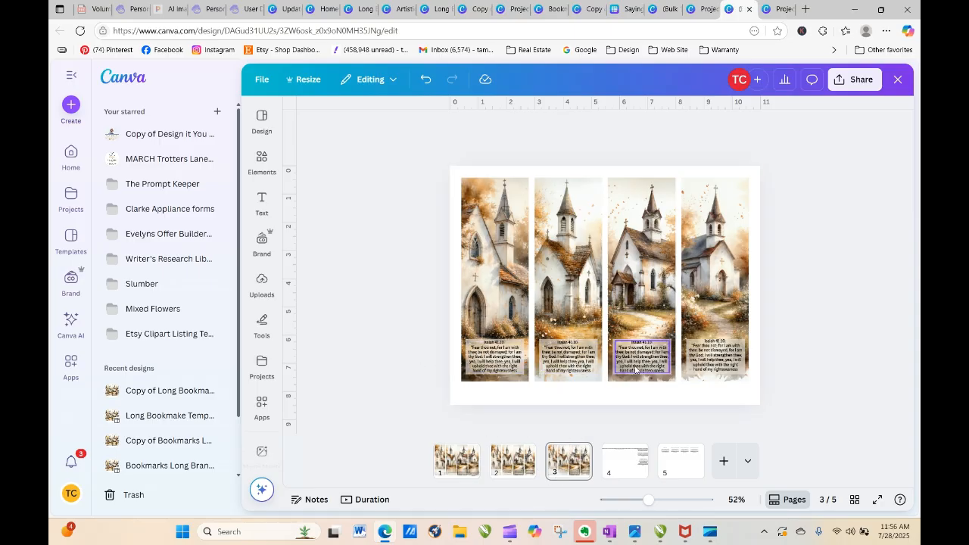
pyautogui.click(674, 462)
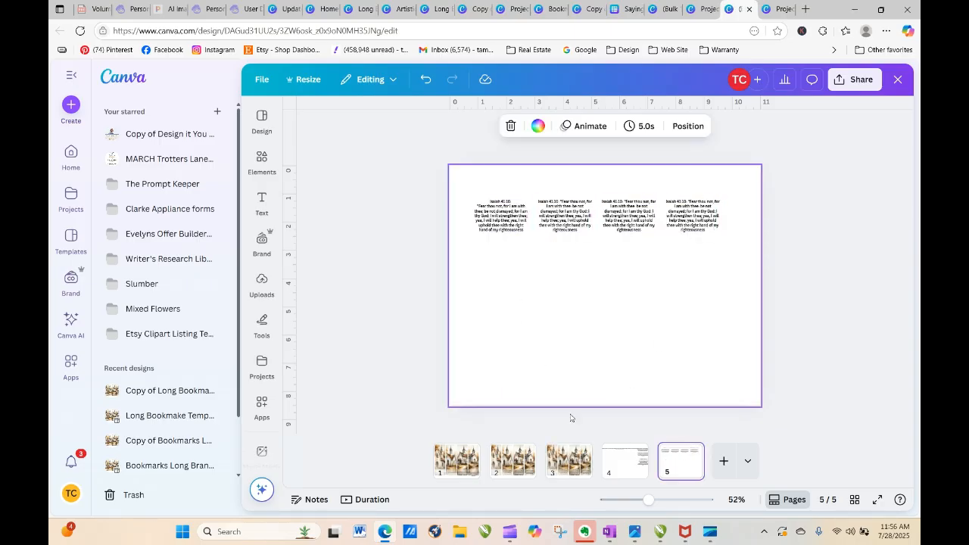
pyautogui.click(375, 352)
pyautogui.click(571, 469)
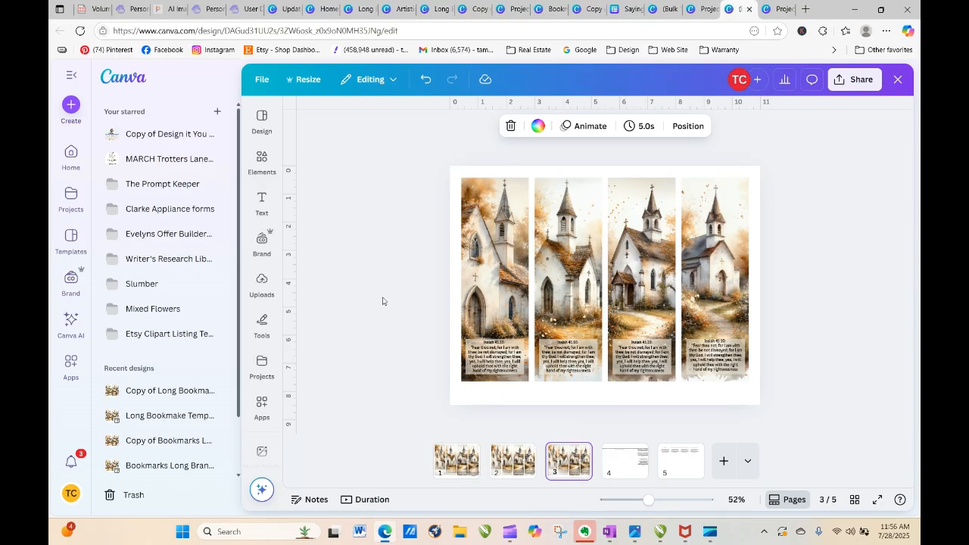
pyautogui.moveTo(405, 149); pyautogui.dragTo(805, 422)
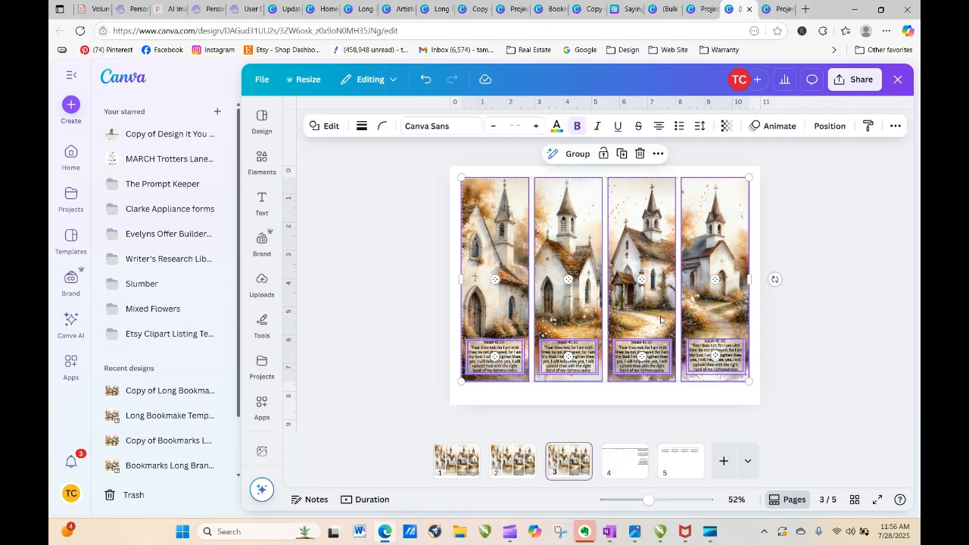
pyautogui.rightClick(651, 277)
pyautogui.click(693, 218)
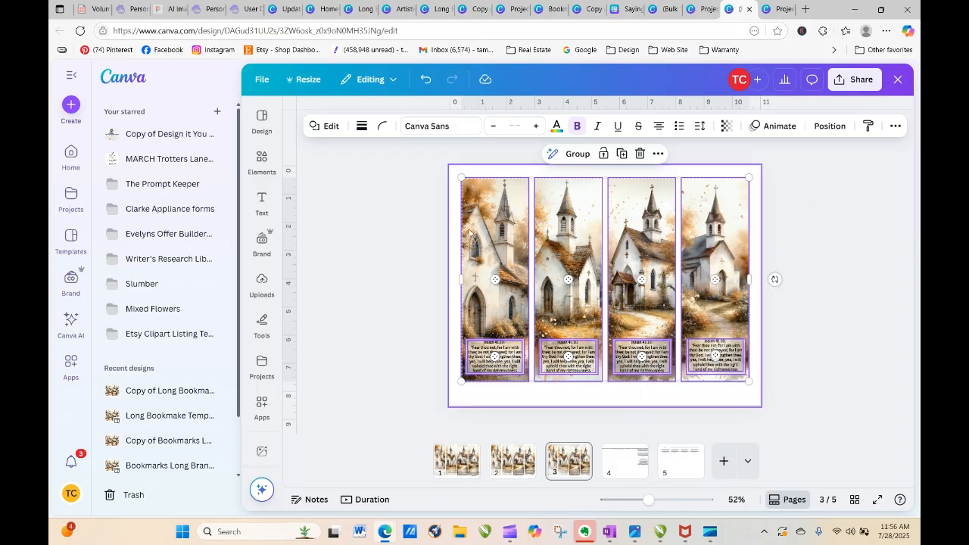
pyautogui.click(360, 231)
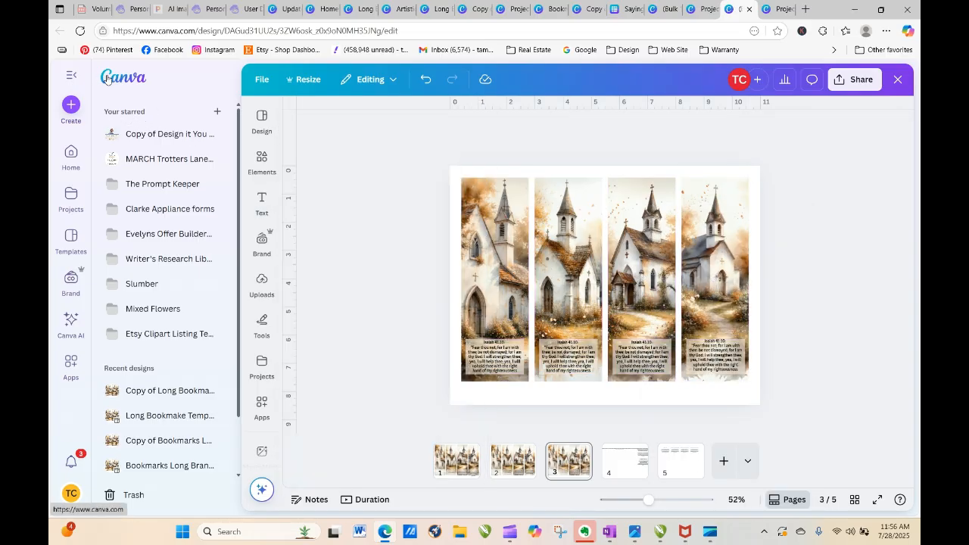
# Create a new 11 × 8.5 in design and paste the copied four-bookmark layout into it
pyautogui.click(107, 78)
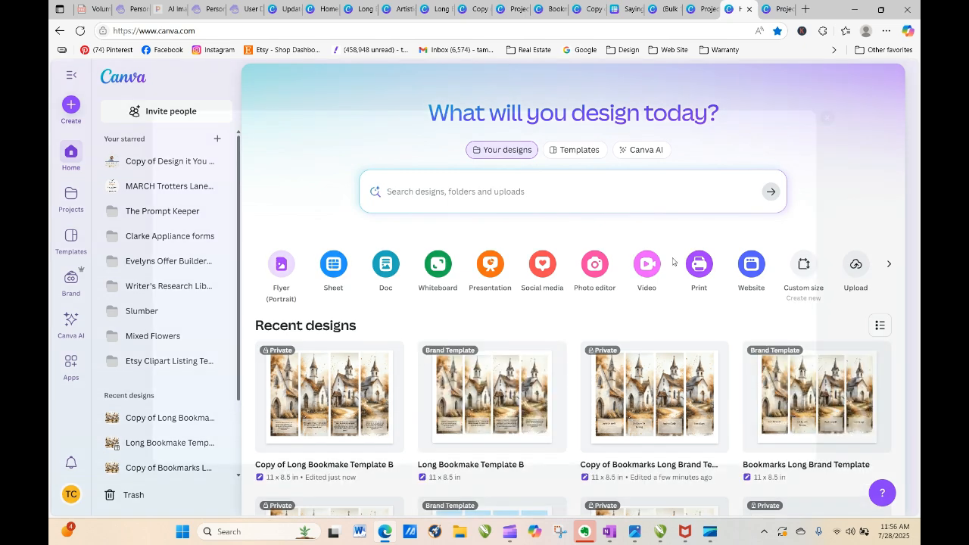
pyautogui.click(804, 264)
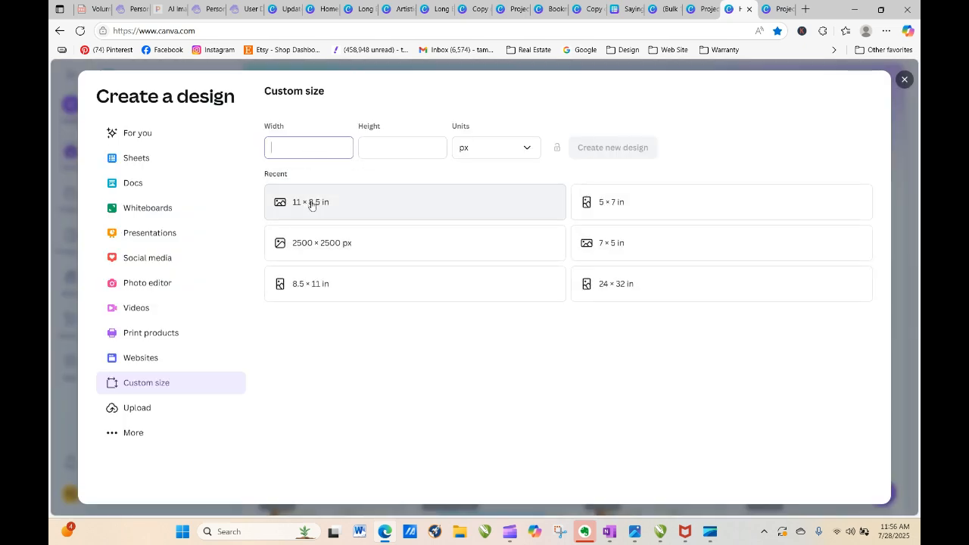
pyautogui.click(310, 202)
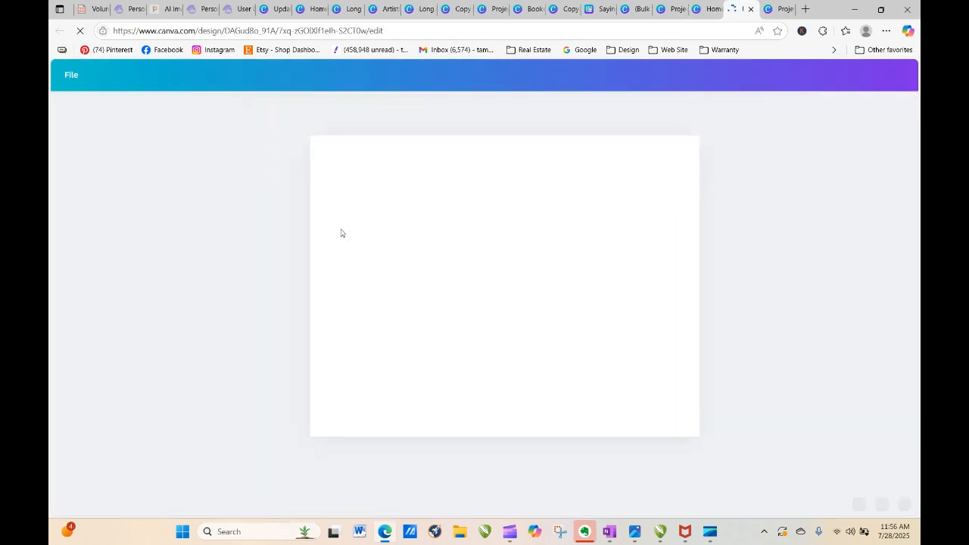
pyautogui.rightClick(370, 205)
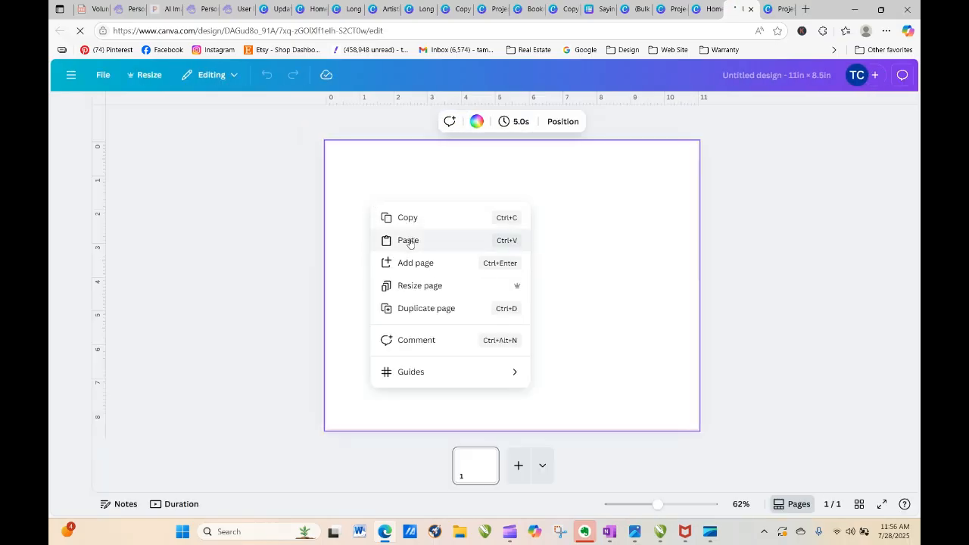
pyautogui.click(408, 242)
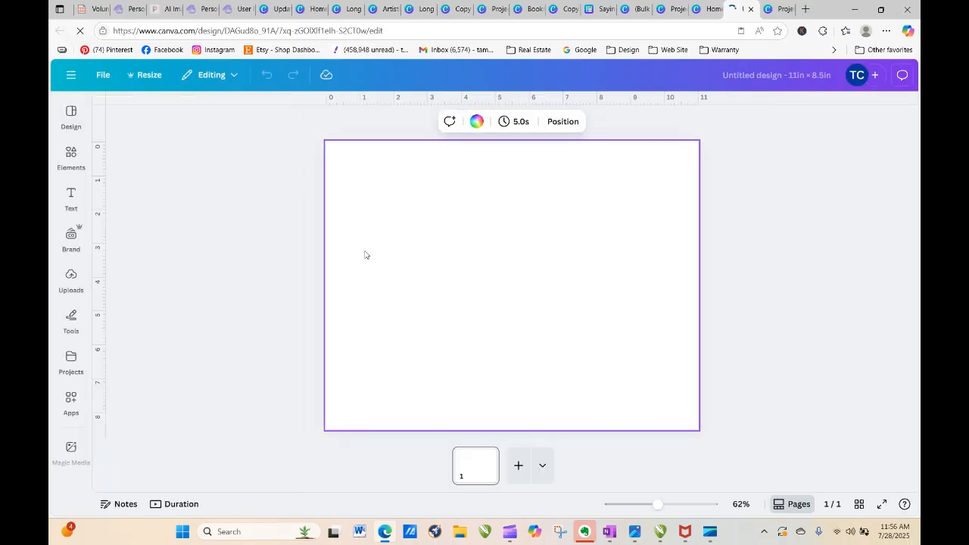
pyautogui.rightClick(371, 183)
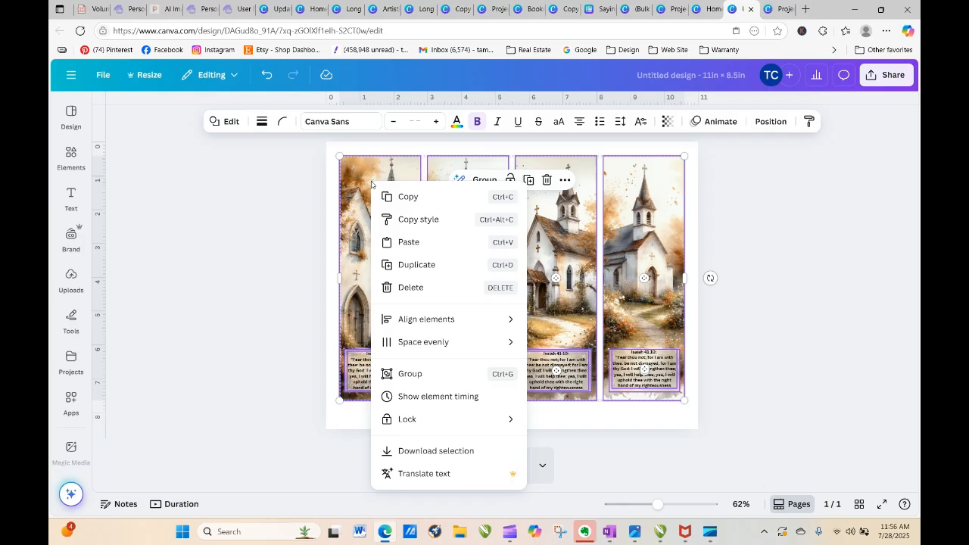
pyautogui.click(280, 202)
pyautogui.click(728, 221)
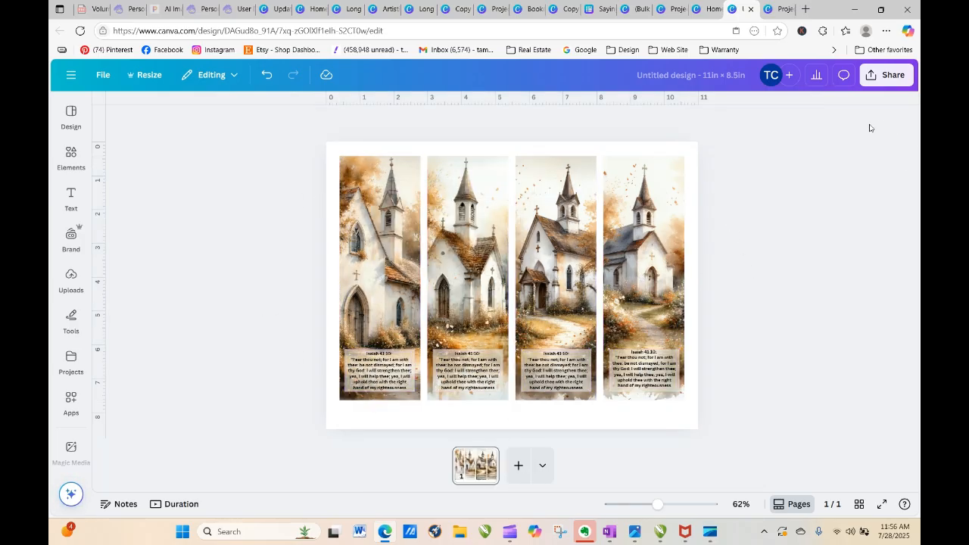
# Set up the church bookmark design for publishing as a Brand Template and title it Long Bookmark C
pyautogui.click(886, 74)
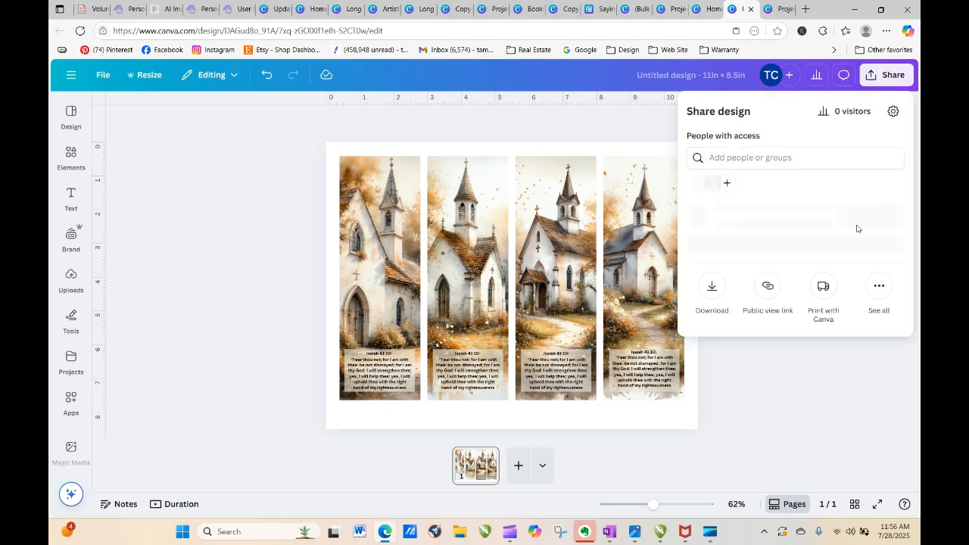
pyautogui.click(880, 310)
pyautogui.click(714, 194)
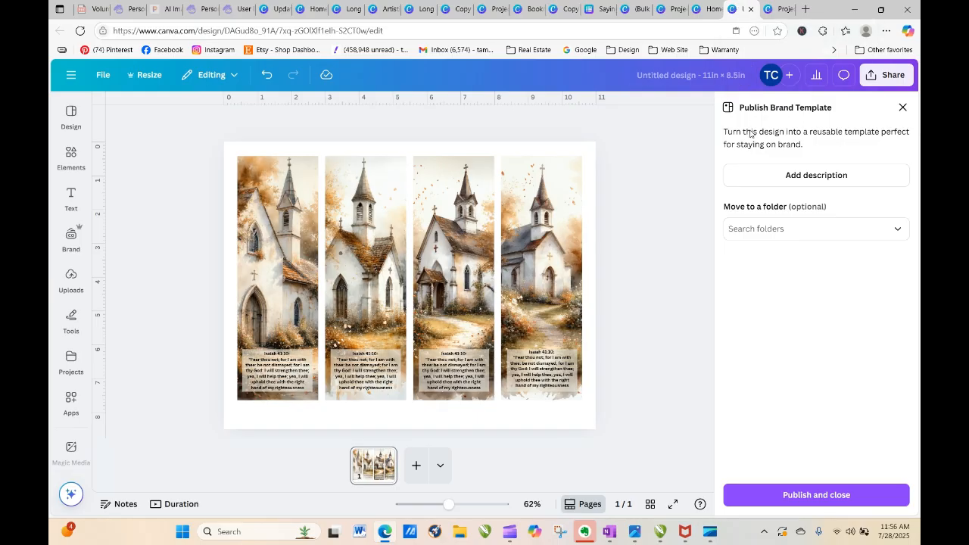
pyautogui.click(671, 65)
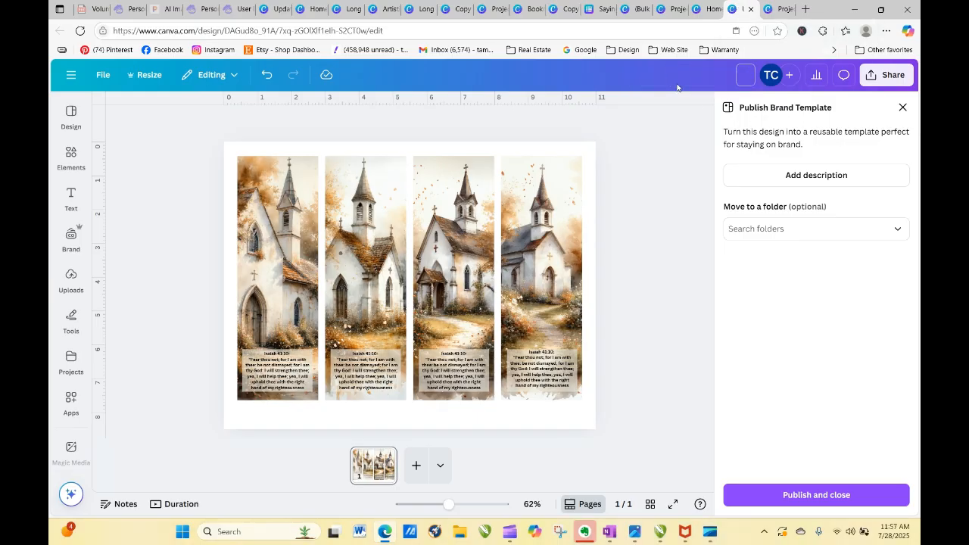
pyautogui.write('Long Book')
pyautogui.write('mak')
pyautogui.write('r')
pyautogui.write(' C')
# Assign the Brand Template to the Artistic Church Bookplates folder and publish it
pyautogui.click(809, 283)
pyautogui.click(792, 228)
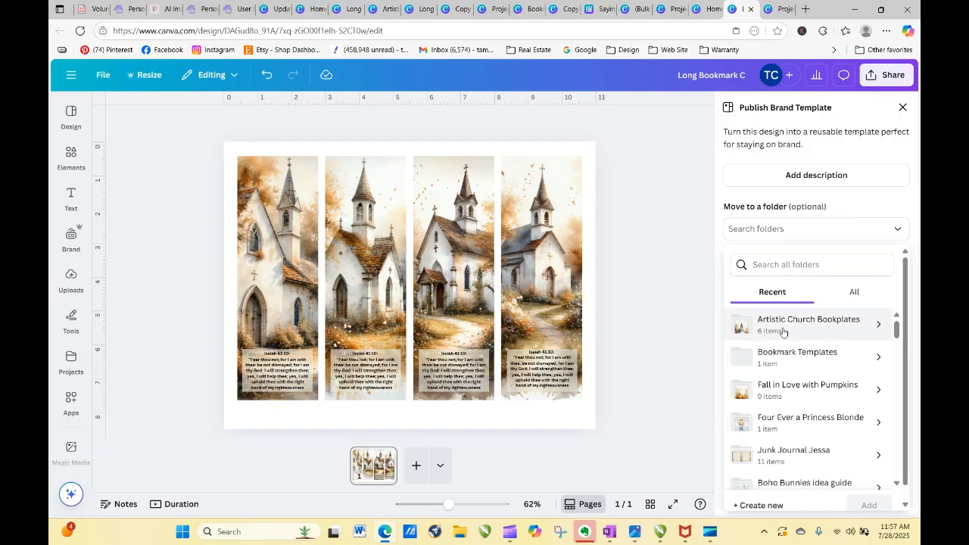
pyautogui.click(784, 333)
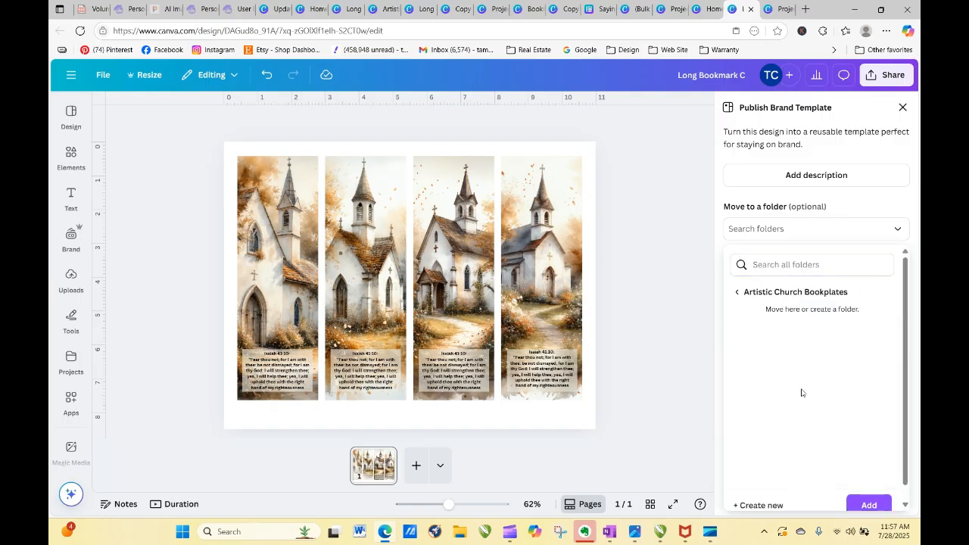
pyautogui.click(868, 505)
pyautogui.click(764, 488)
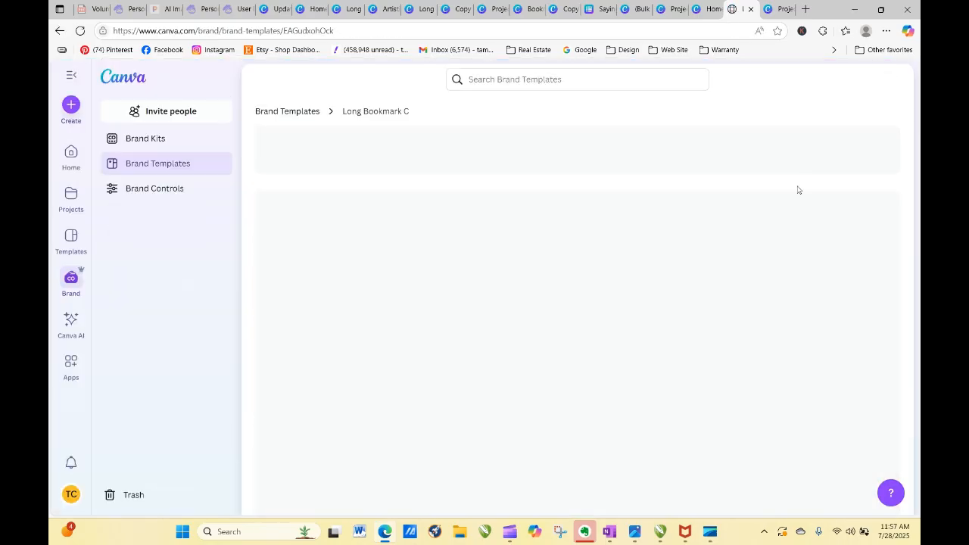
# Create a new design from the published Brand Template and rename it Verses Long Bookmark C
pyautogui.click(833, 174)
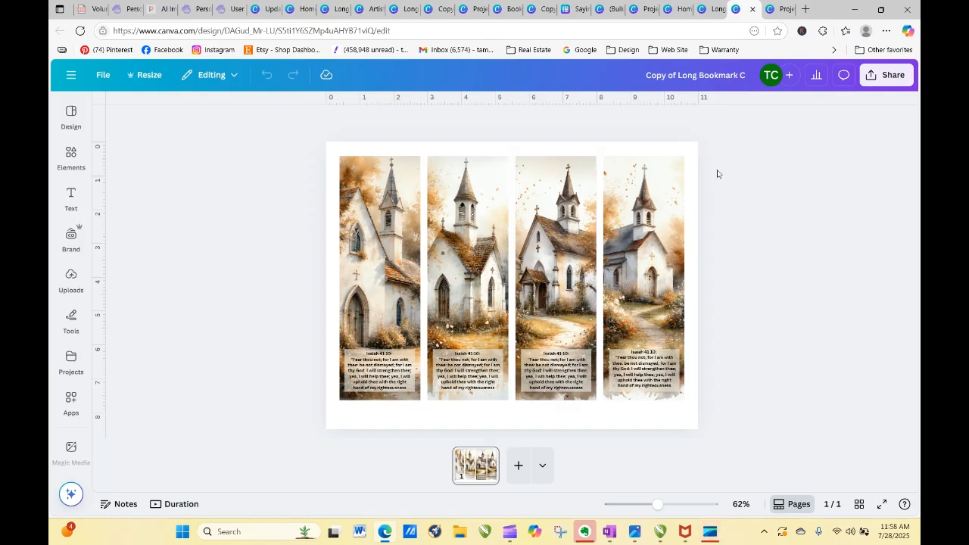
pyautogui.moveTo(680, 75); pyautogui.dragTo(631, 83)
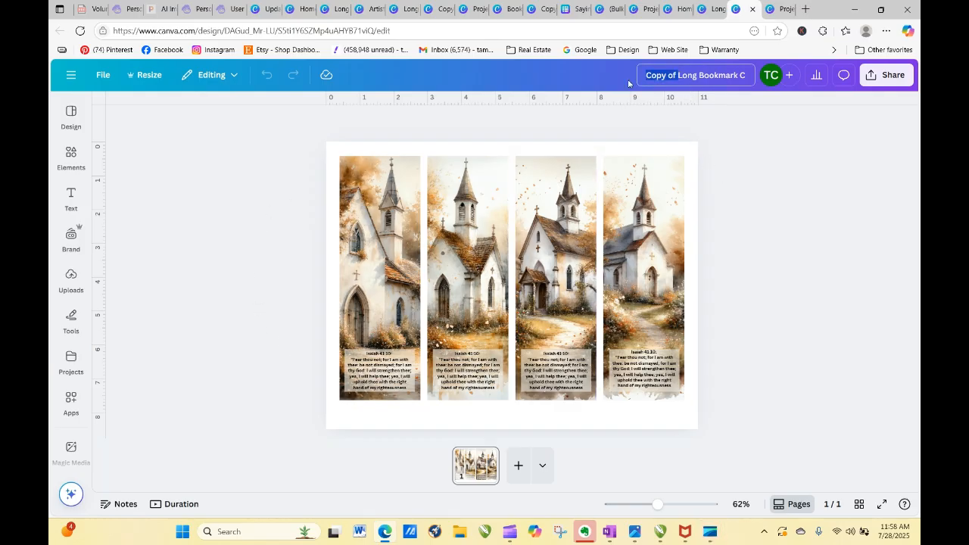
pyautogui.press('BackSpace')
# Check that the Isaiah verse caption on each of the four bookmarks is a separately selectable text box
pyautogui.click(373, 373)
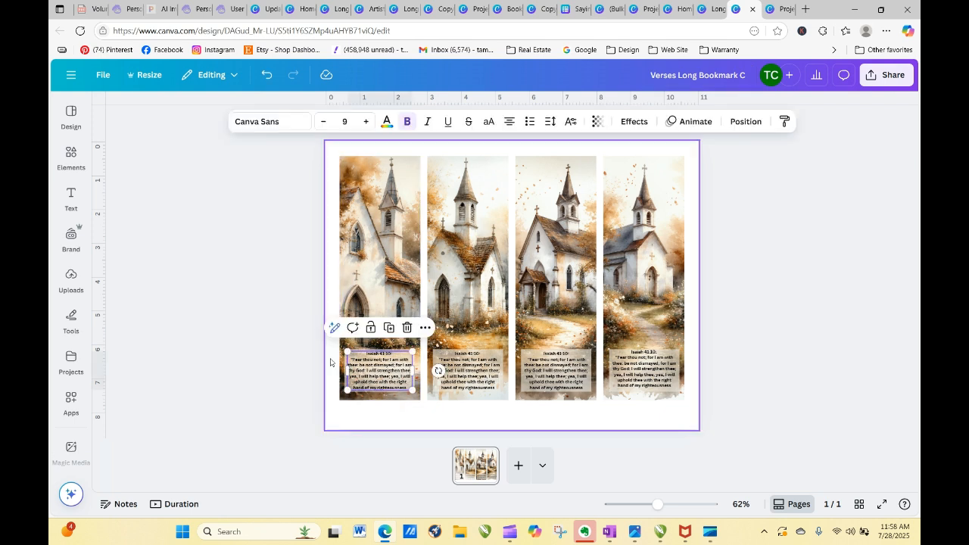
pyautogui.click(466, 374)
pyautogui.click(527, 371)
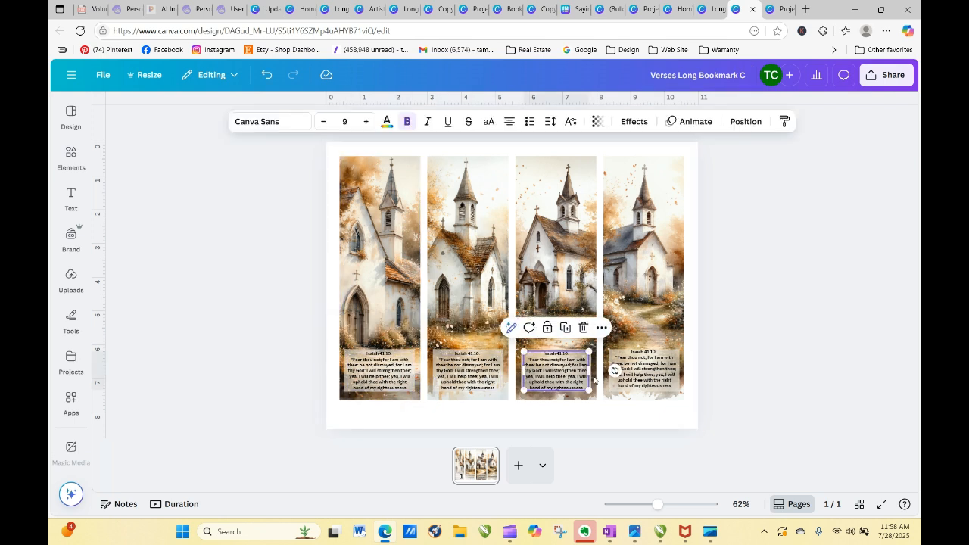
pyautogui.click(651, 370)
pyautogui.click(203, 286)
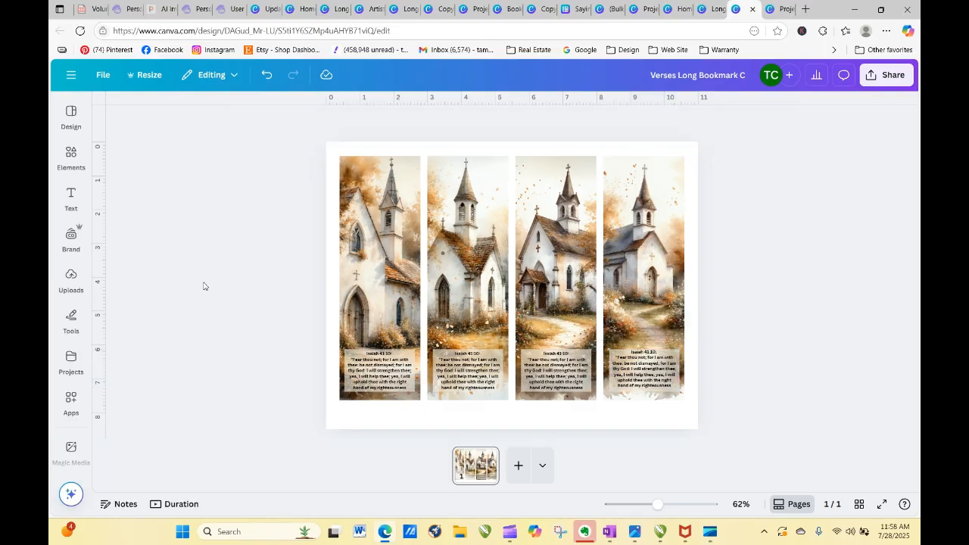
pyautogui.click(78, 286)
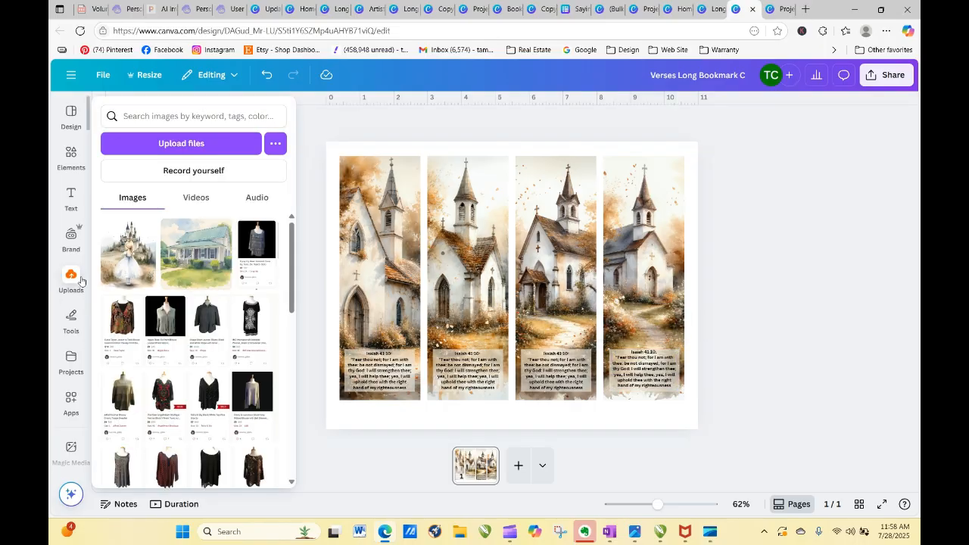
pyautogui.click(80, 200)
pyautogui.click(79, 238)
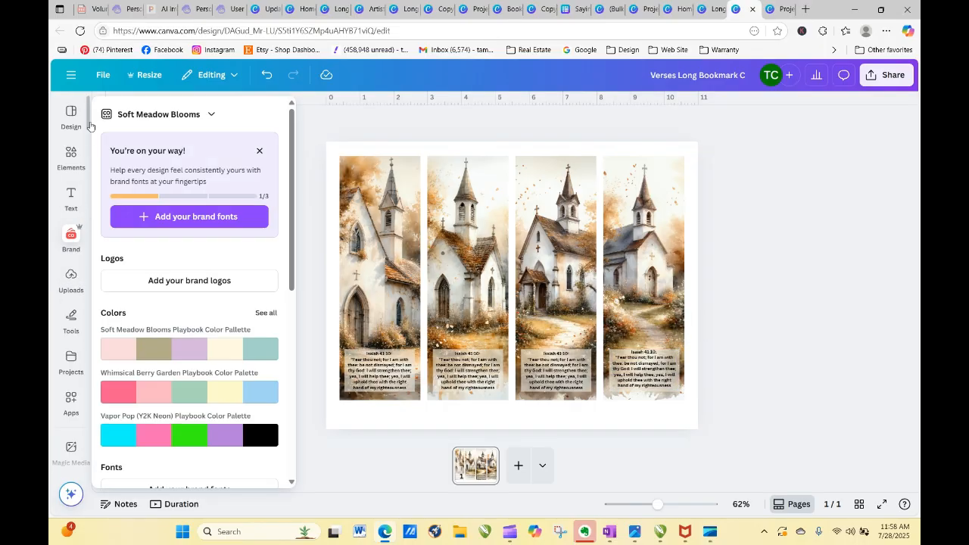
pyautogui.click(85, 118)
pyautogui.scroll(-5, 90, 334)
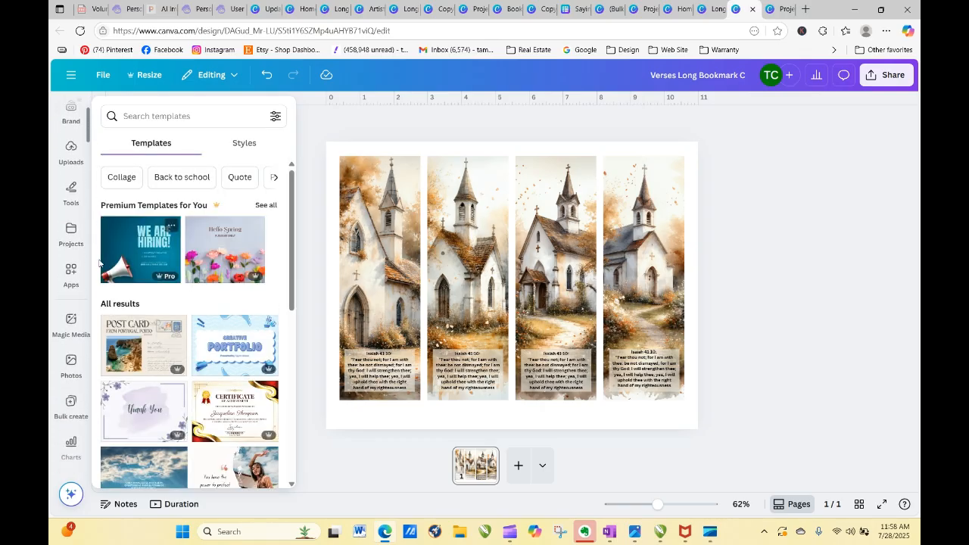
pyautogui.click(72, 322)
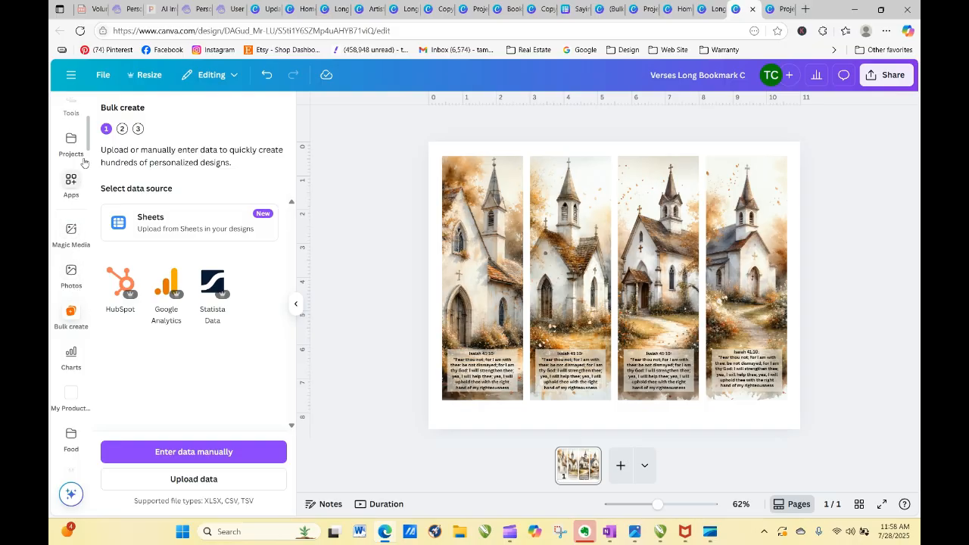
pyautogui.scroll(2, 88, 146)
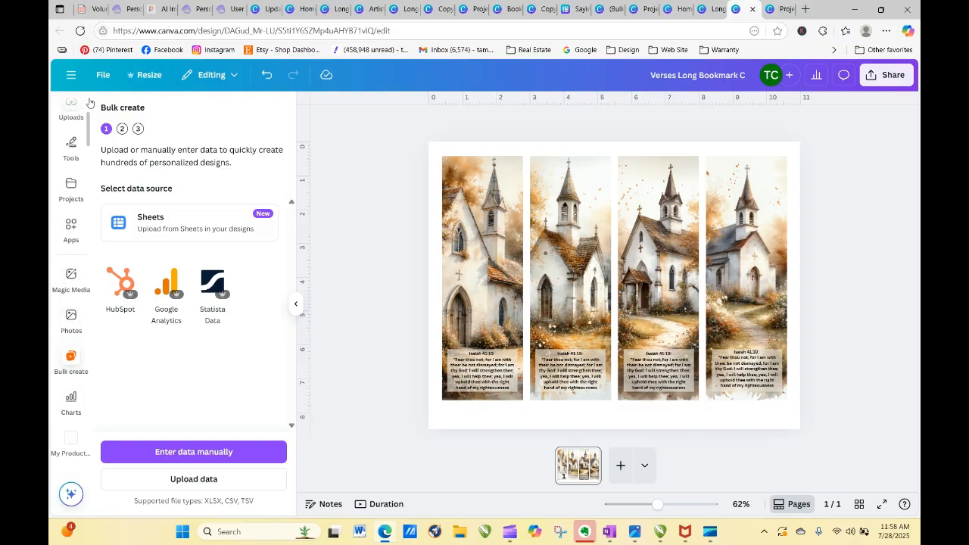
# Find the Bookmarks Floral Birds project folder and open its Bookmarks Floral Birds Ups image subfolder
pyautogui.click(73, 189)
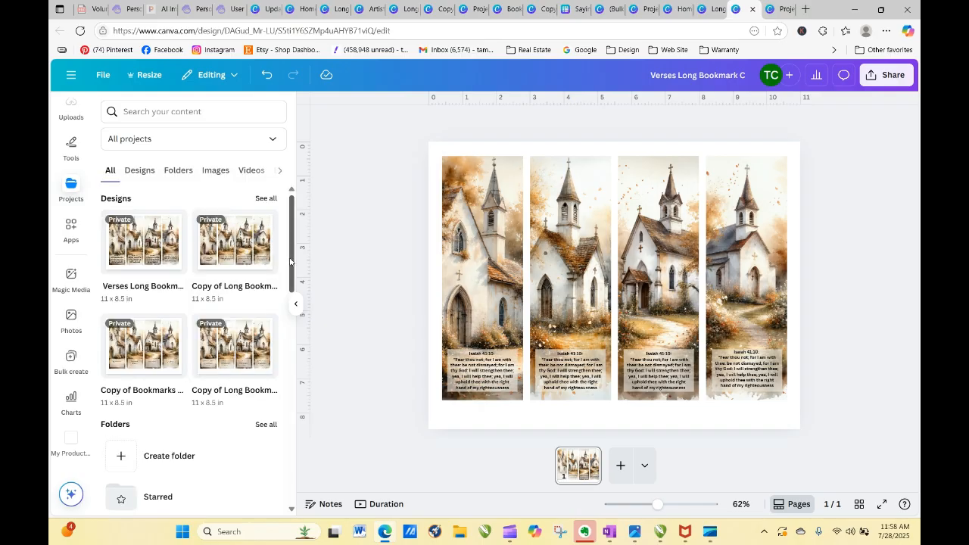
pyautogui.moveTo(291, 228); pyautogui.dragTo(314, 214)
pyautogui.click(180, 172)
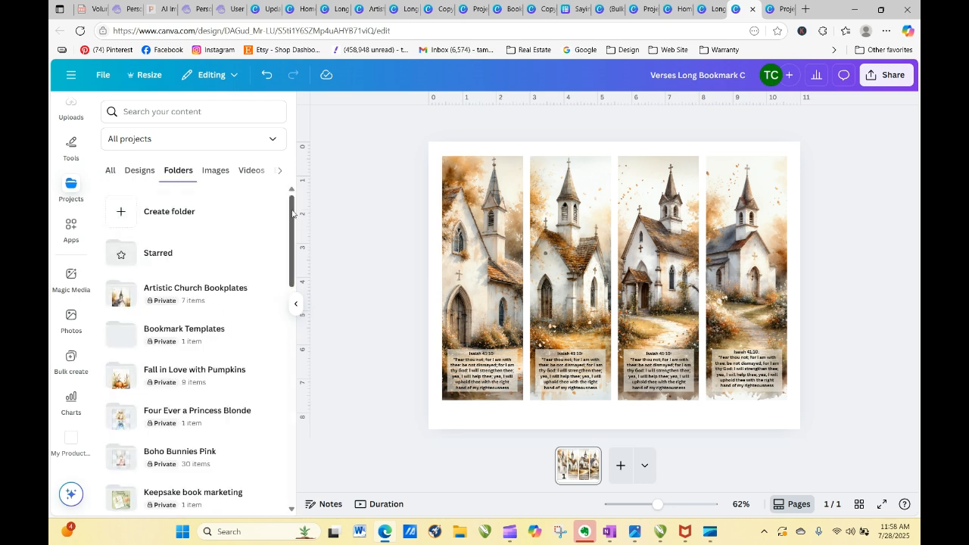
pyautogui.moveTo(291, 218); pyautogui.dragTo(300, 477)
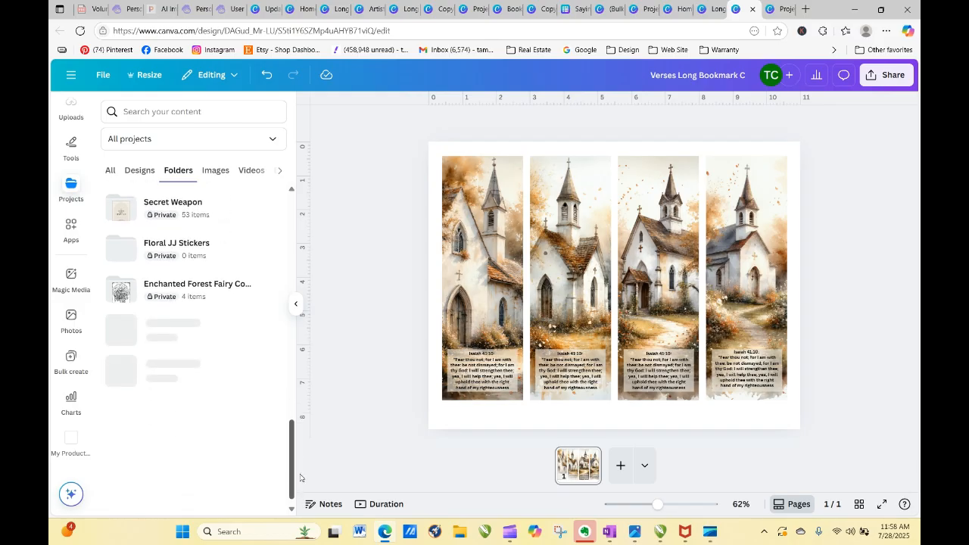
pyautogui.scroll(-5, 296, 424)
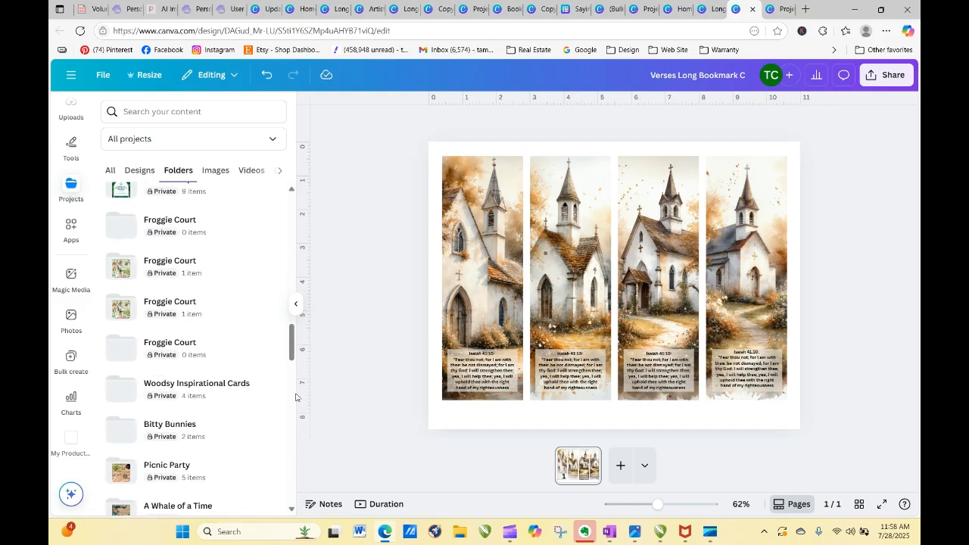
pyautogui.scroll(-4, 292, 367)
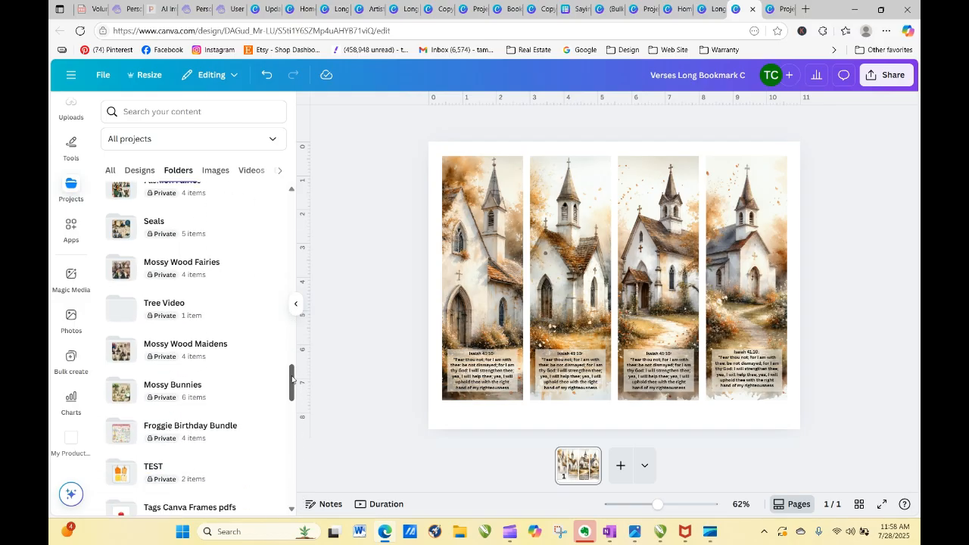
pyautogui.moveTo(293, 384); pyautogui.dragTo(310, 499)
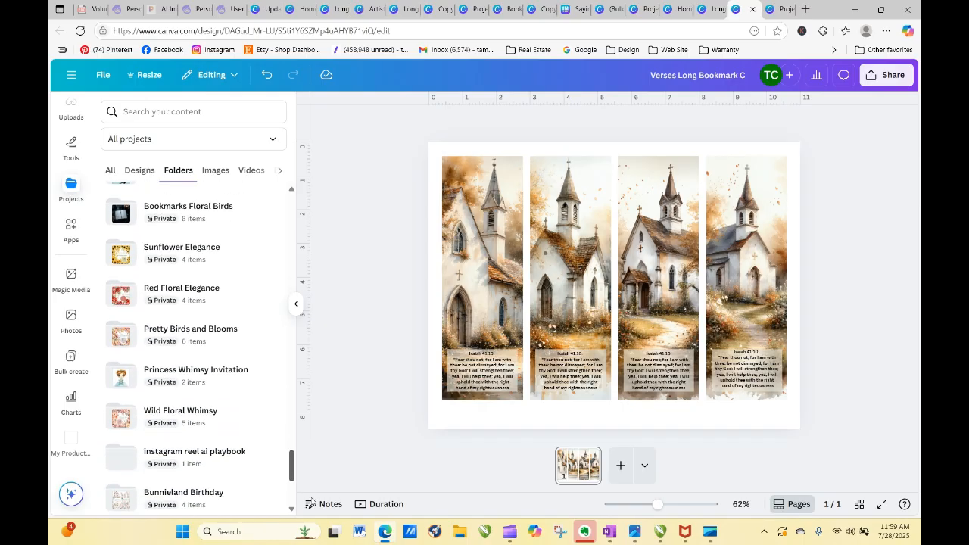
pyautogui.click(181, 219)
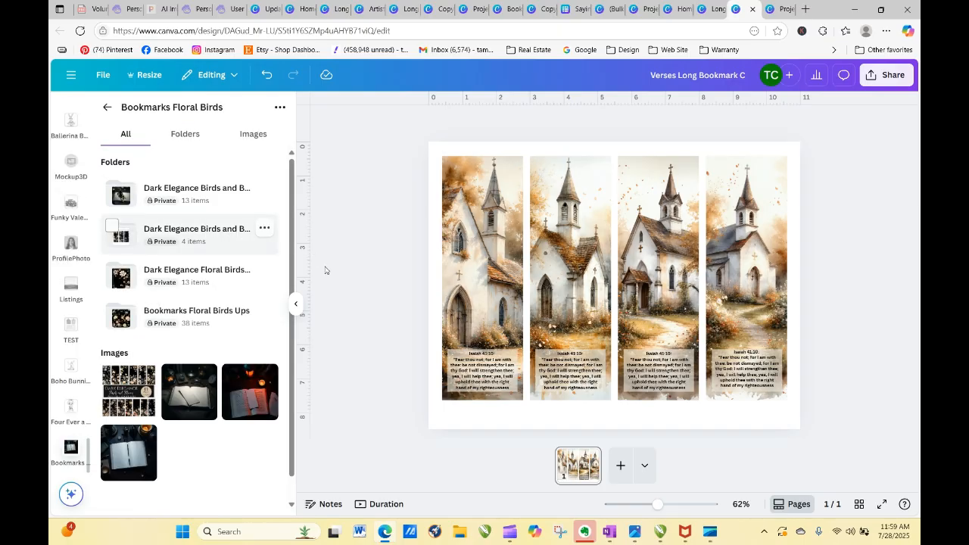
pyautogui.click(212, 318)
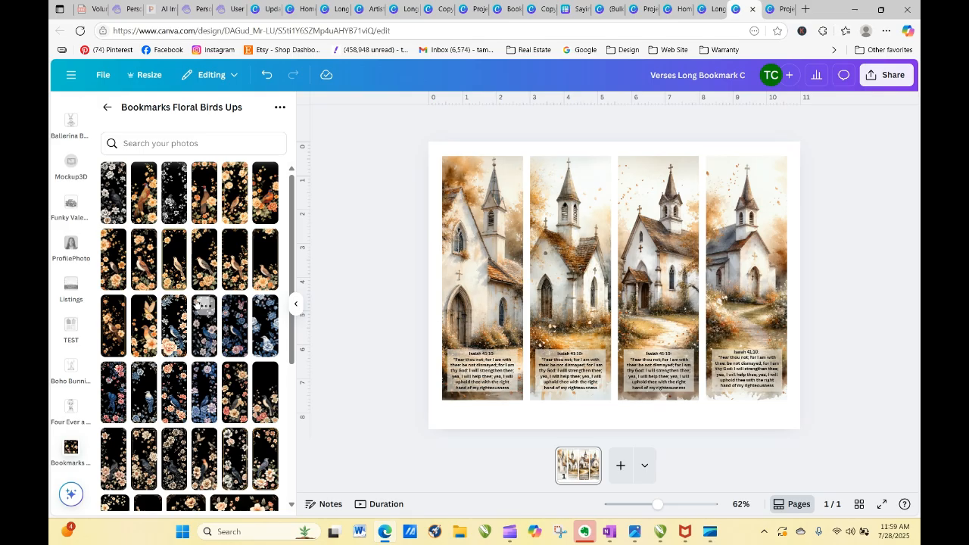
# Clear the antivirus expiry notice that interrupts placing a bird image and close the Programs and Features window
pyautogui.moveTo(143, 273); pyautogui.dragTo(434, 260)
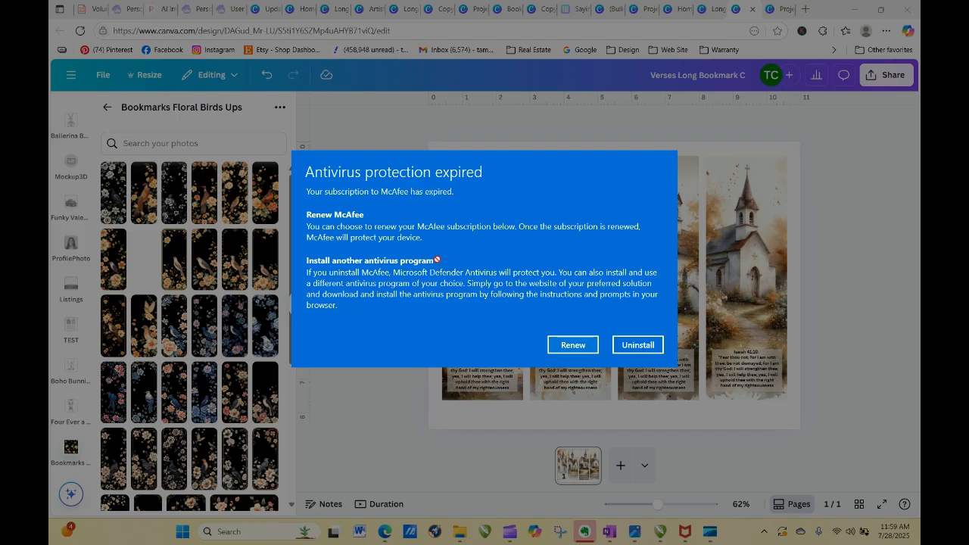
pyautogui.click(649, 343)
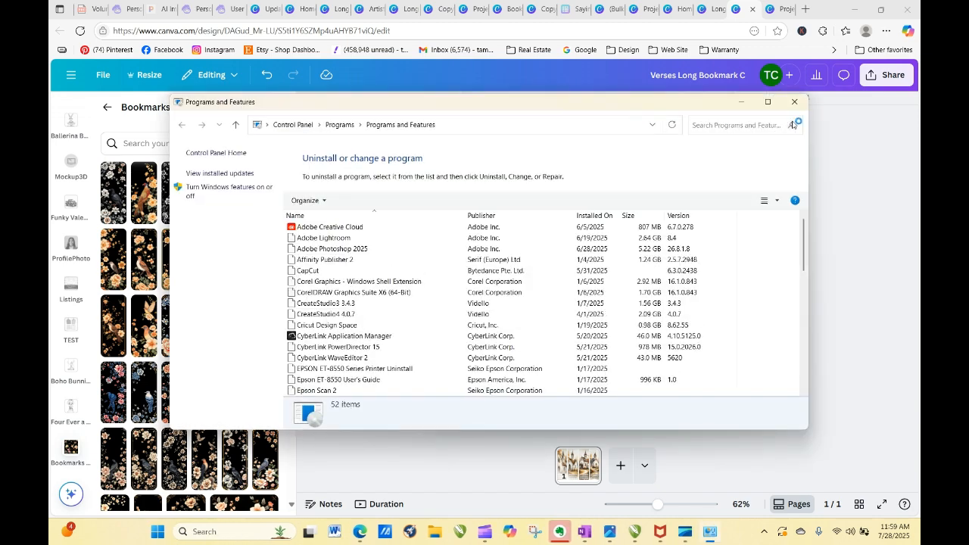
pyautogui.click(795, 102)
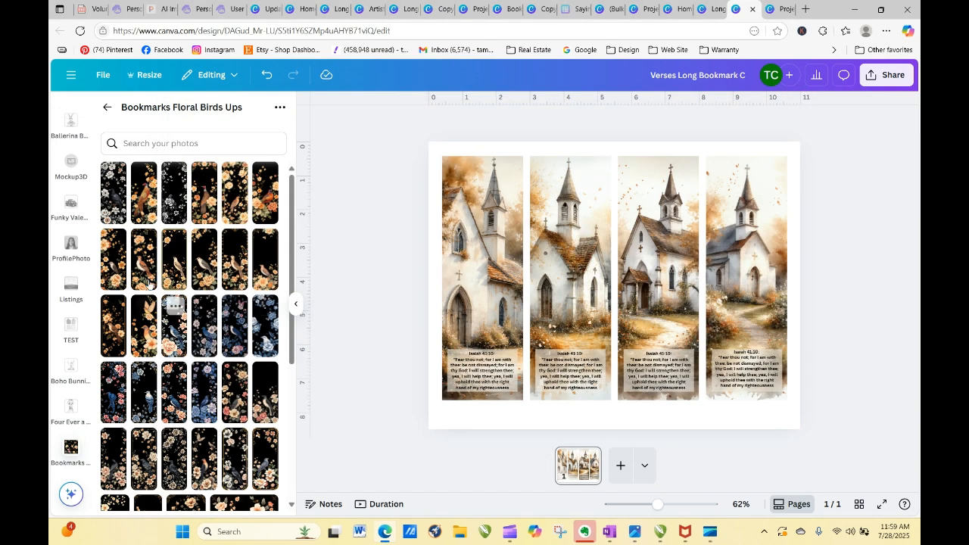
# Replace the four church pictures with three peach-floral pheasant images and, on the fourth bookmark, the two-bird floral image
pyautogui.moveTo(144, 198); pyautogui.dragTo(467, 244)
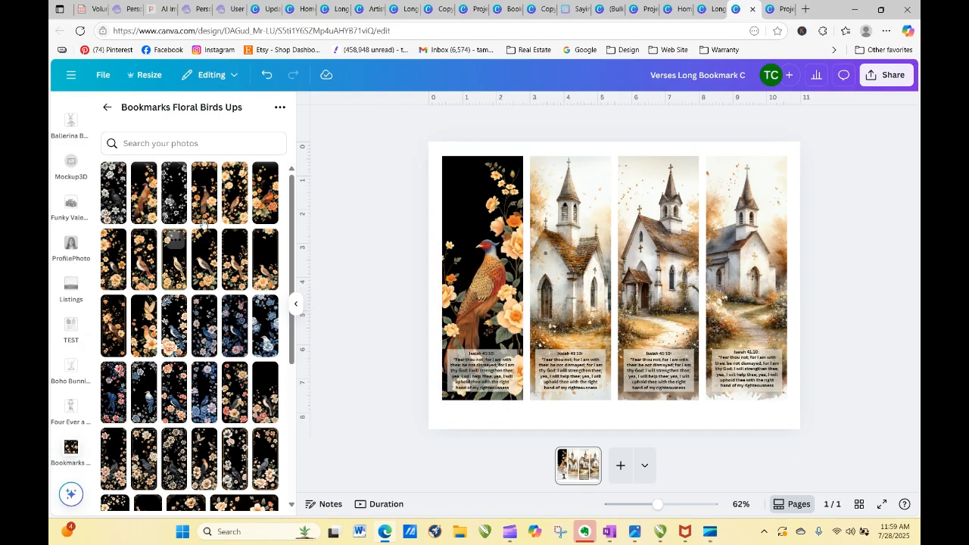
pyautogui.moveTo(204, 214); pyautogui.dragTo(568, 228)
pyautogui.moveTo(265, 189); pyautogui.dragTo(658, 250)
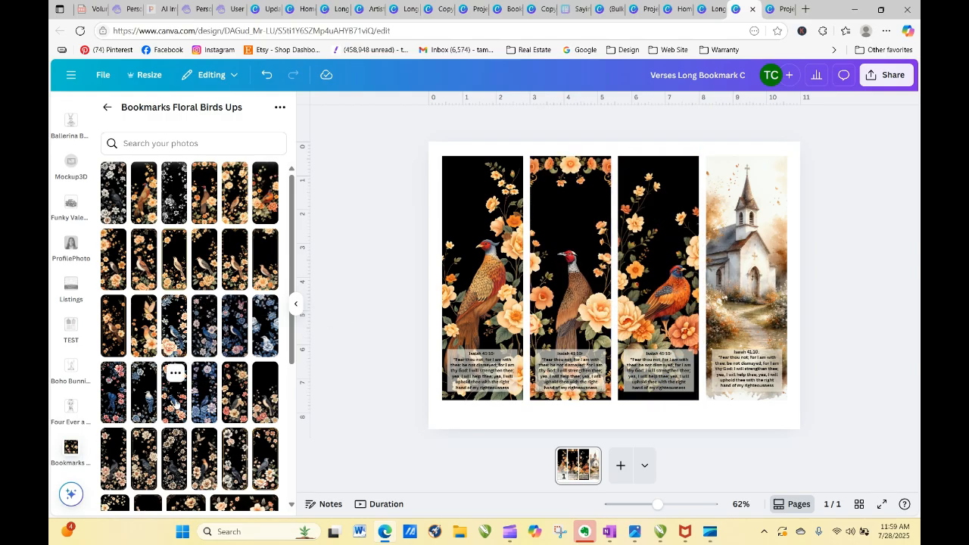
pyautogui.moveTo(144, 326); pyautogui.dragTo(745, 263)
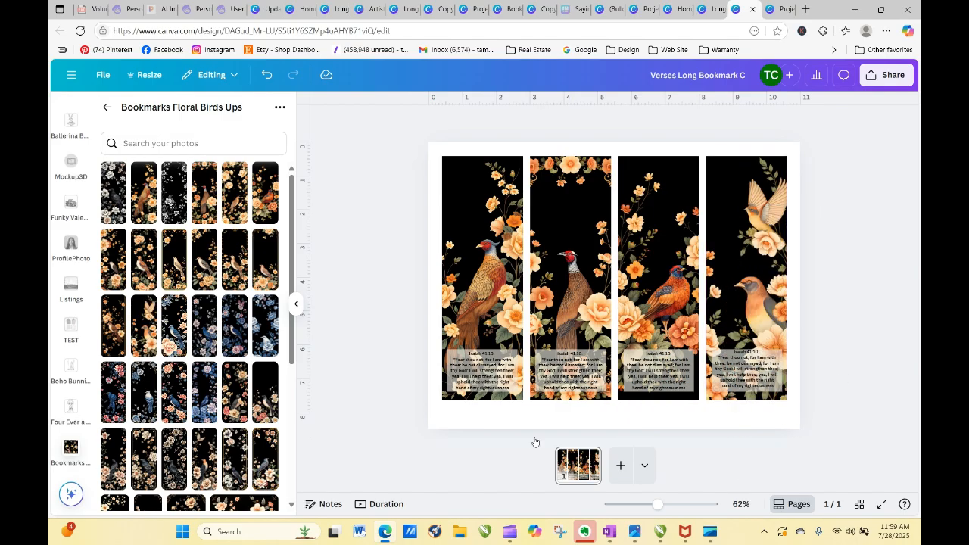
# Shift the pheasant images leftward within the crops of the first and second bookmarks
pyautogui.doubleClick(456, 301)
pyautogui.moveTo(455, 301); pyautogui.dragTo(443, 299)
pyautogui.doubleClick(558, 299)
pyautogui.moveTo(572, 292); pyautogui.dragTo(535, 272)
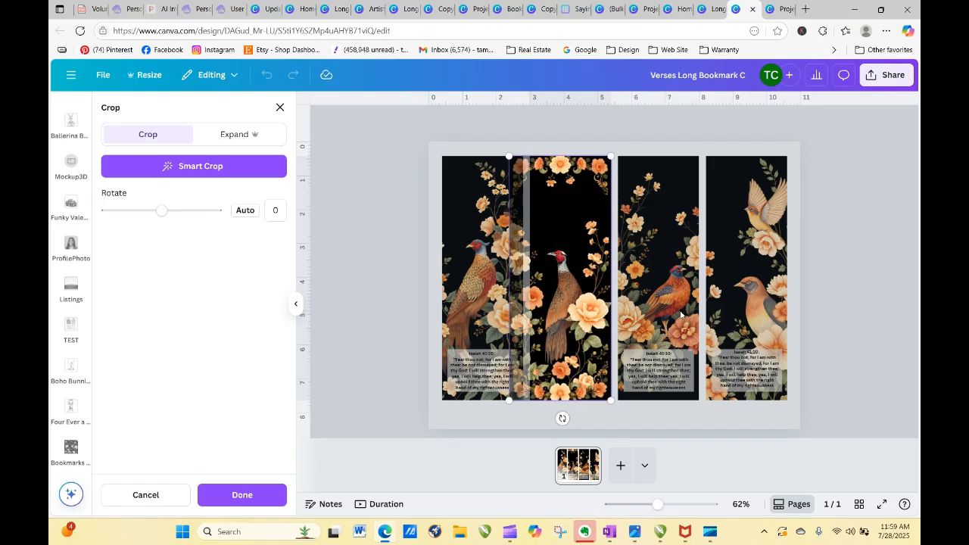
pyautogui.click(382, 316)
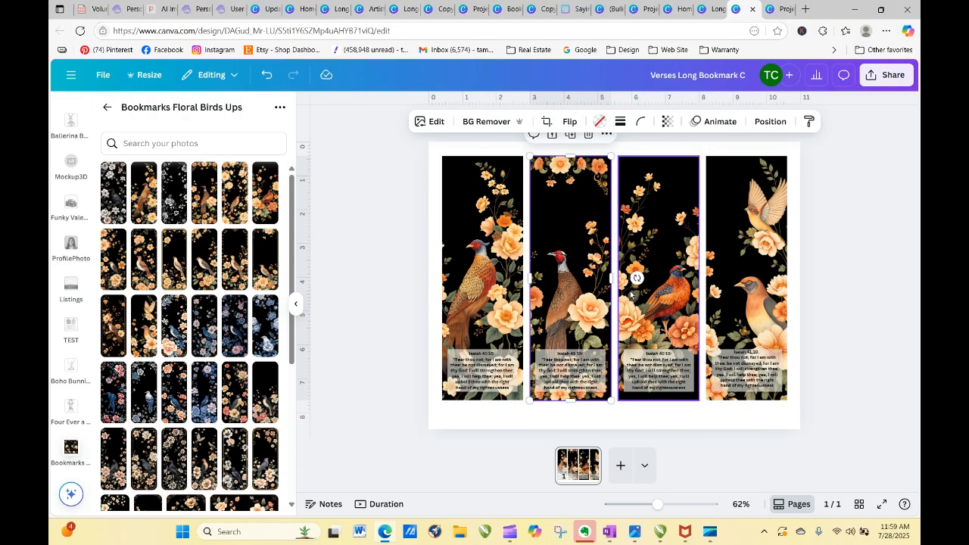
# Shift the bird images leftward within the crops of the third and fourth bookmarks
pyautogui.doubleClick(655, 296)
pyautogui.moveTo(661, 299); pyautogui.dragTo(733, 290)
pyautogui.moveTo(665, 293); pyautogui.dragTo(594, 307)
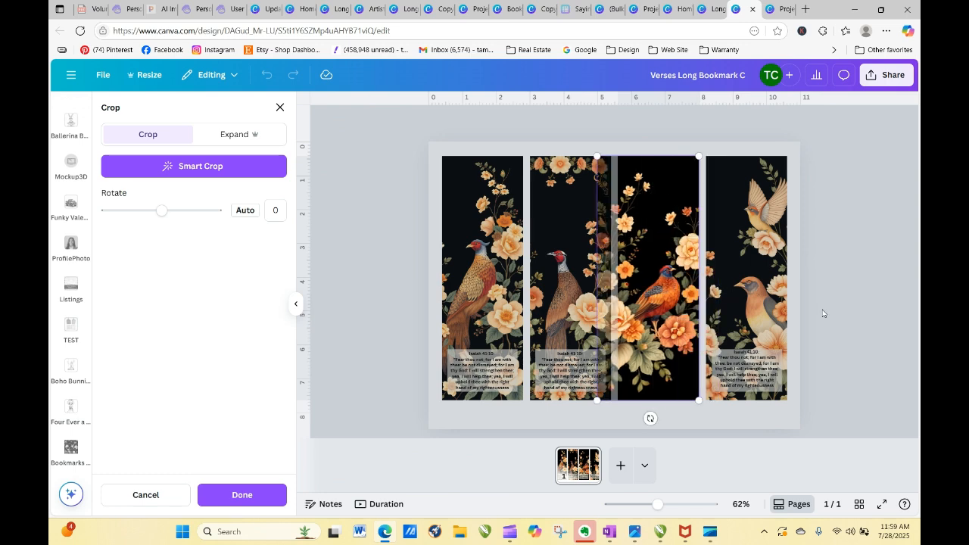
pyautogui.click(758, 303)
pyautogui.doubleClick(763, 302)
pyautogui.moveTo(759, 302); pyautogui.dragTo(749, 303)
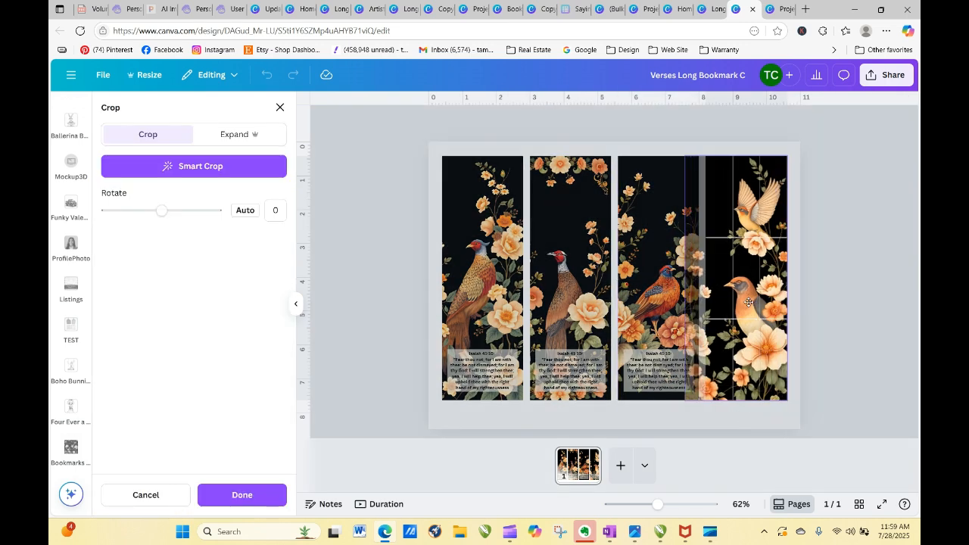
pyautogui.click(852, 335)
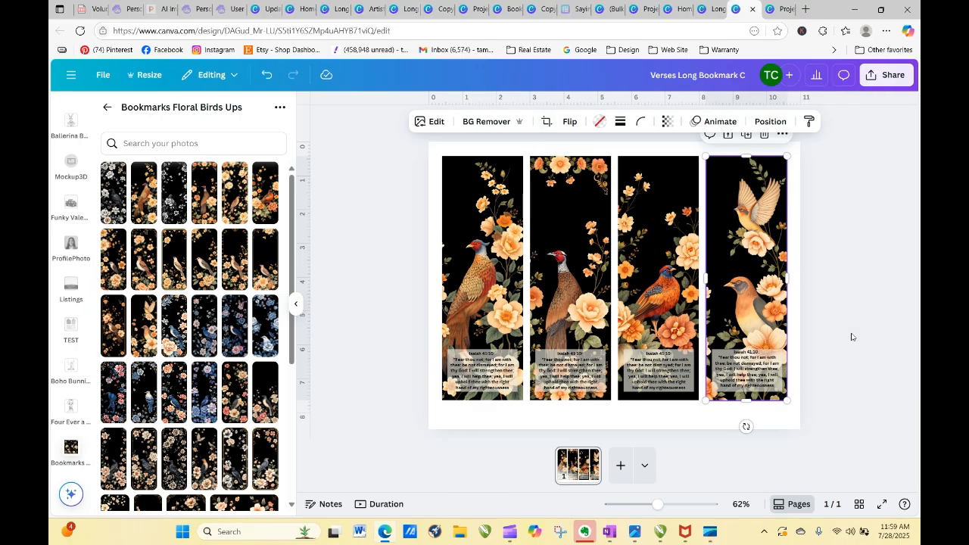
# Leave the finished bird bookmarks and create a new design from the Long Bookmark C Brand Template
pyautogui.click(415, 227)
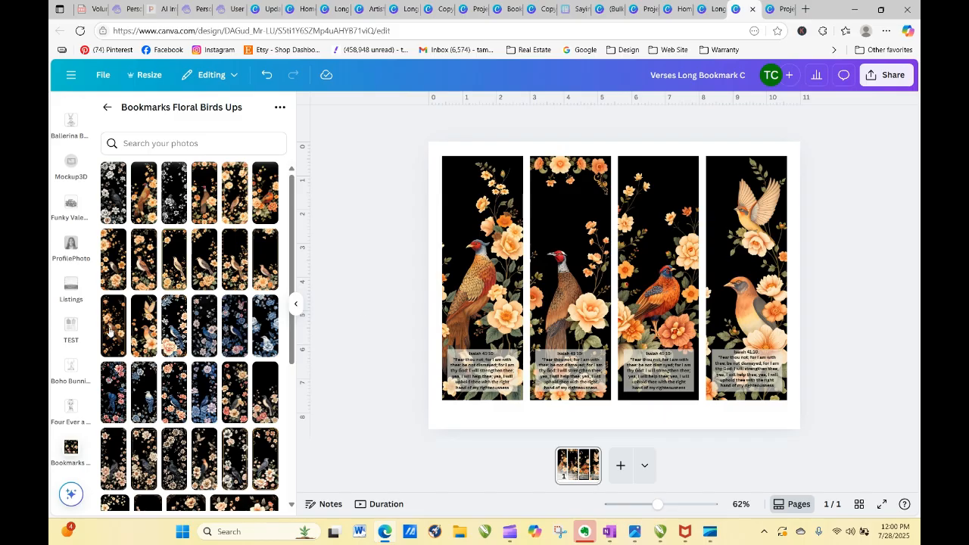
pyautogui.click(107, 109)
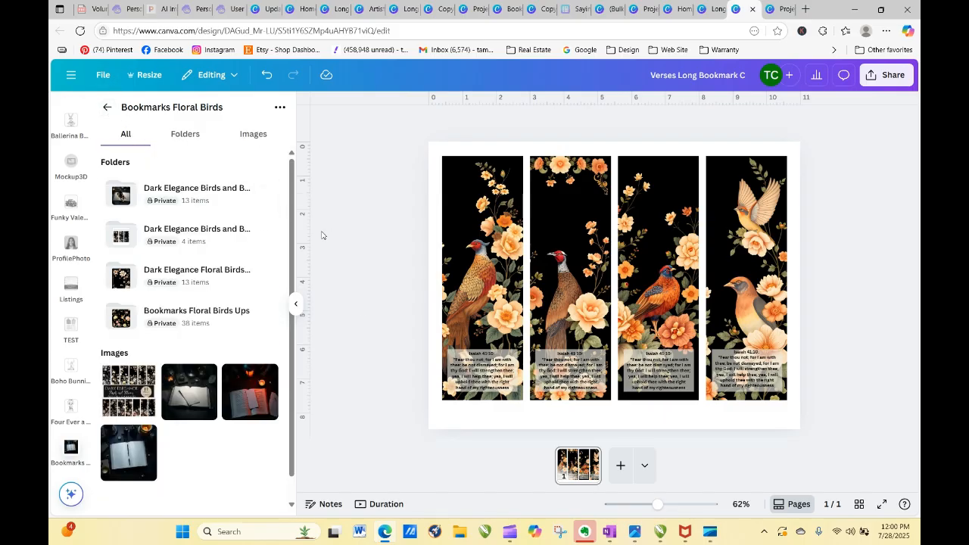
pyautogui.click(107, 107)
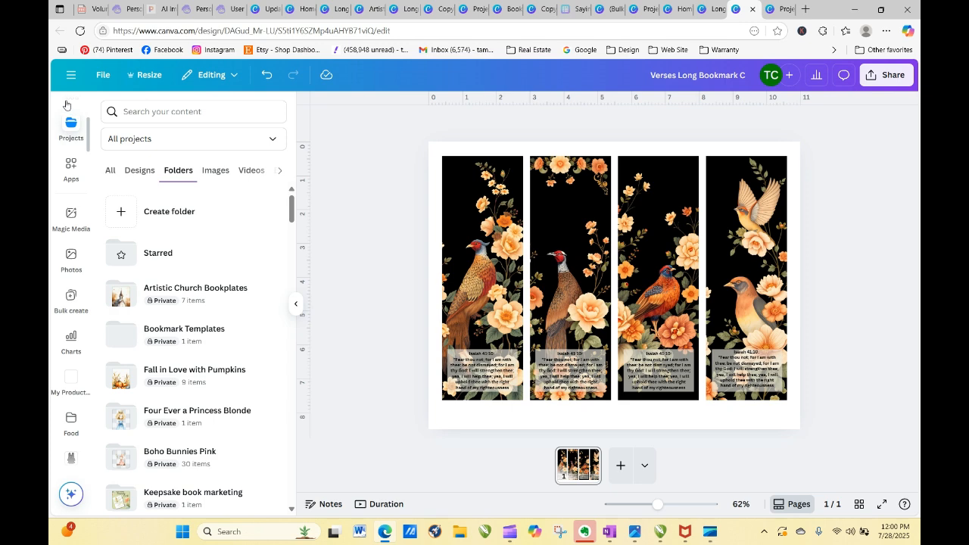
pyautogui.click(71, 75)
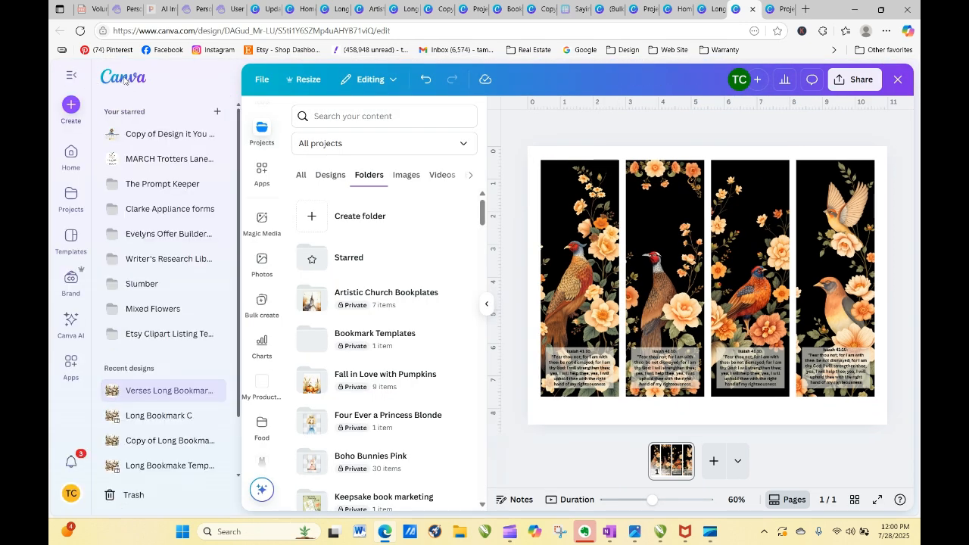
pyautogui.click(127, 79)
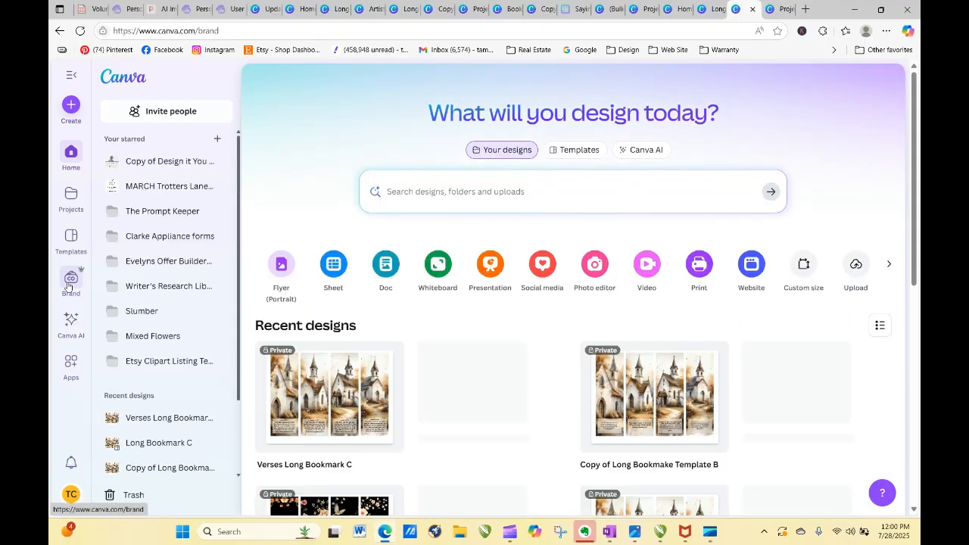
pyautogui.click(70, 282)
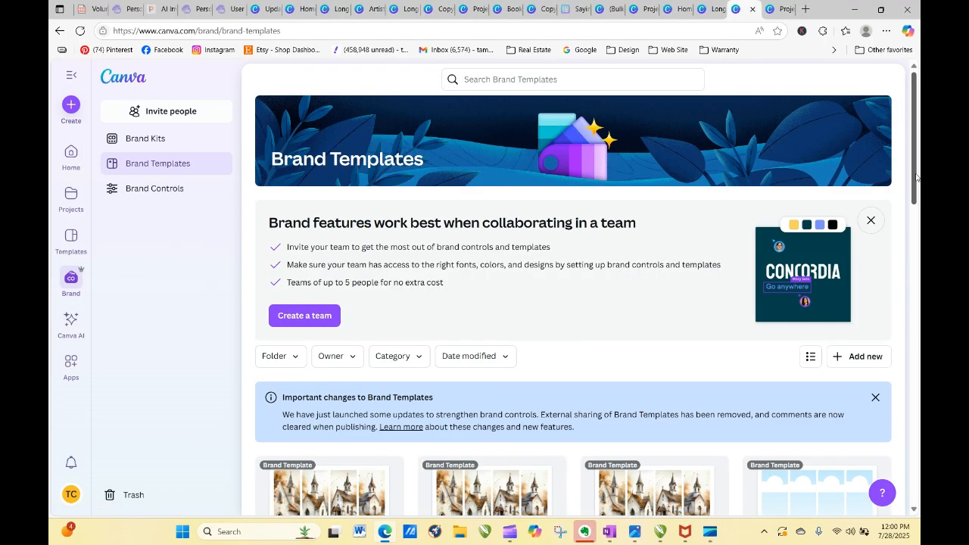
pyautogui.scroll(-4, 348, 267)
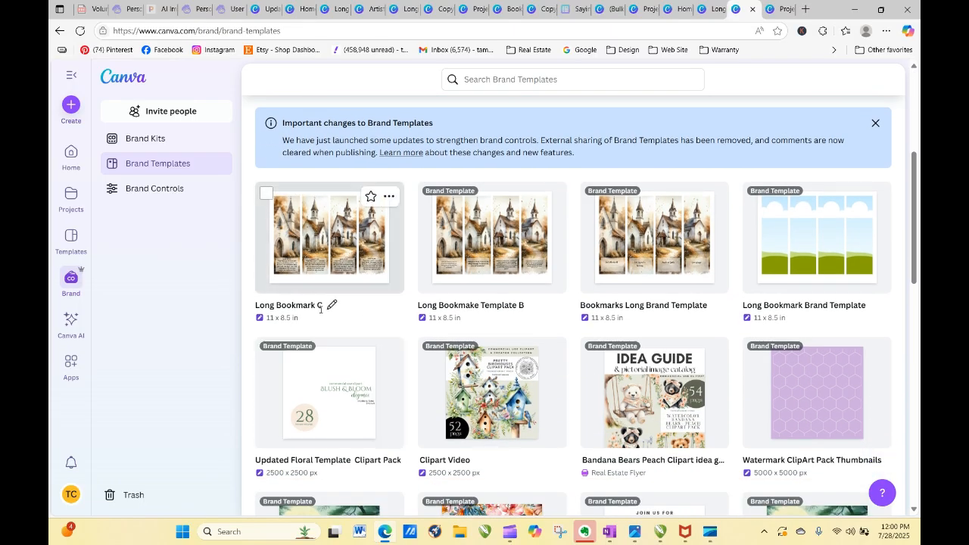
pyautogui.click(333, 239)
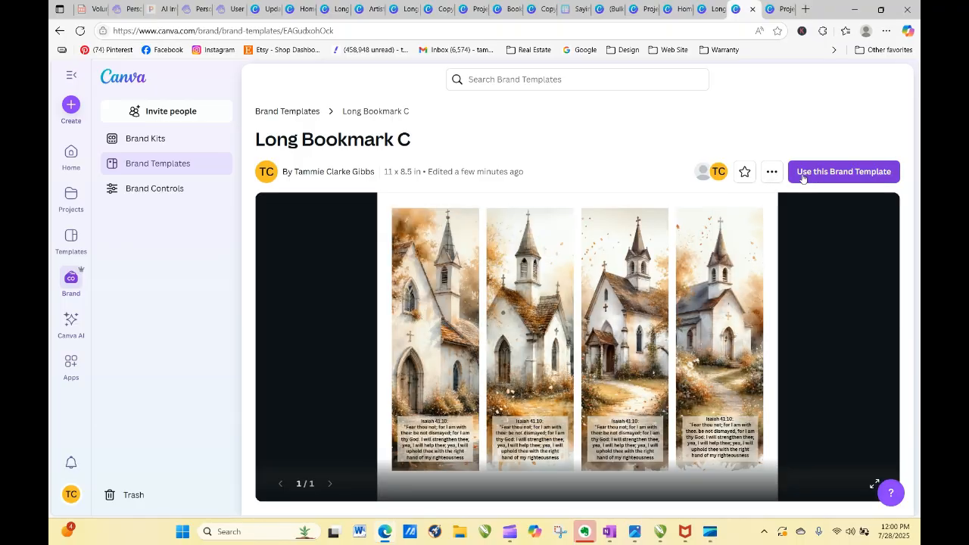
pyautogui.click(814, 171)
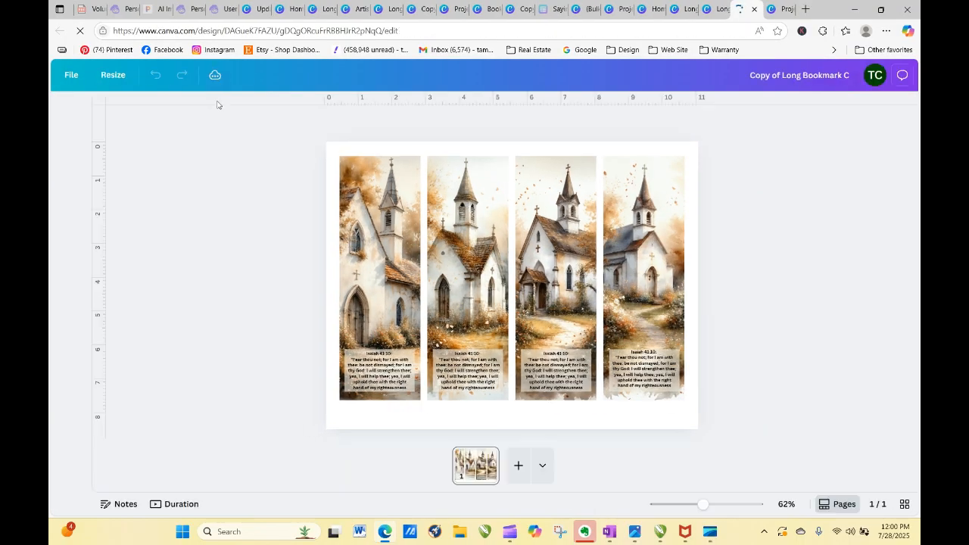
# Switch to Artistly and load the first church picture's prompt into the image designer
pyautogui.click(122, 9)
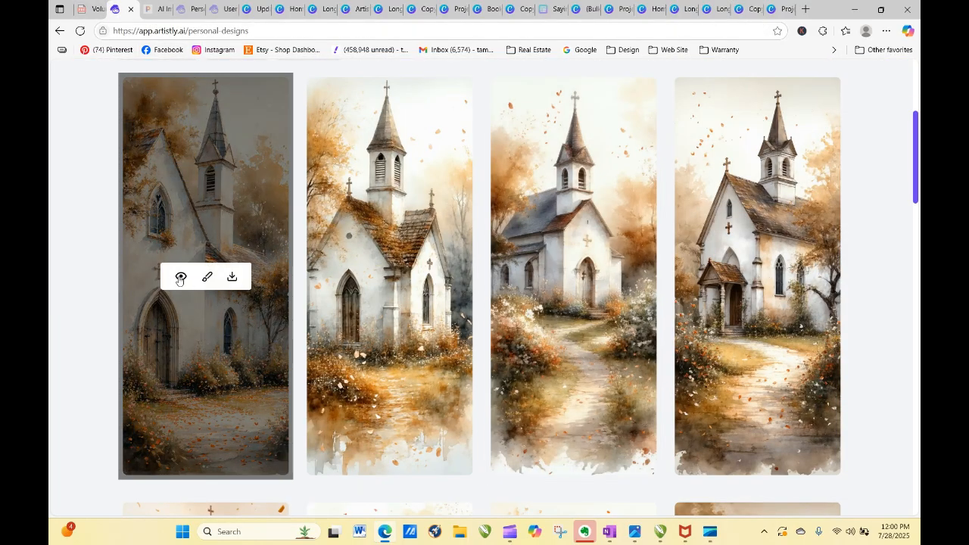
pyautogui.click(180, 277)
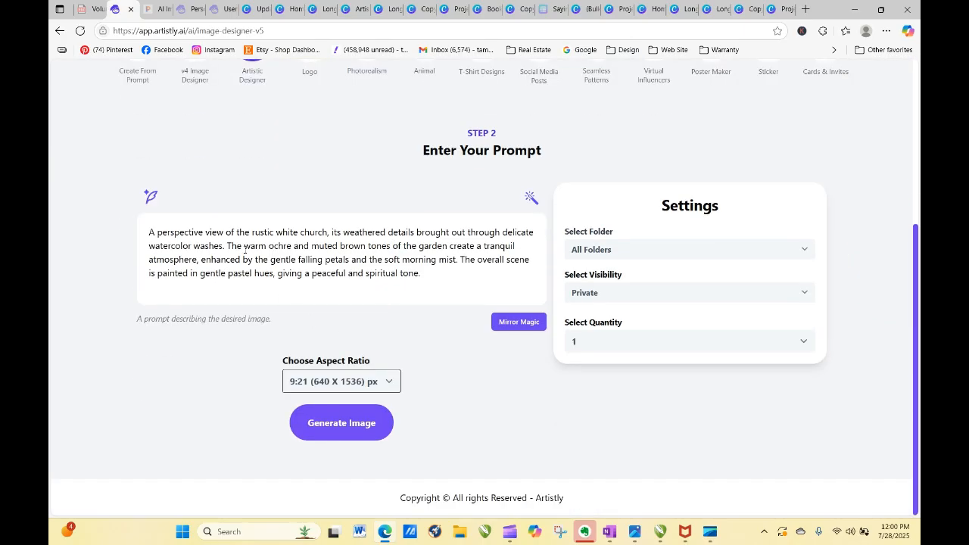
# In the AI clipart playbook PDF, copy "Traditional Christmas Red & Green: Classic holiday warmth" from the seasonal color palettes on page 170
pyautogui.click(90, 9)
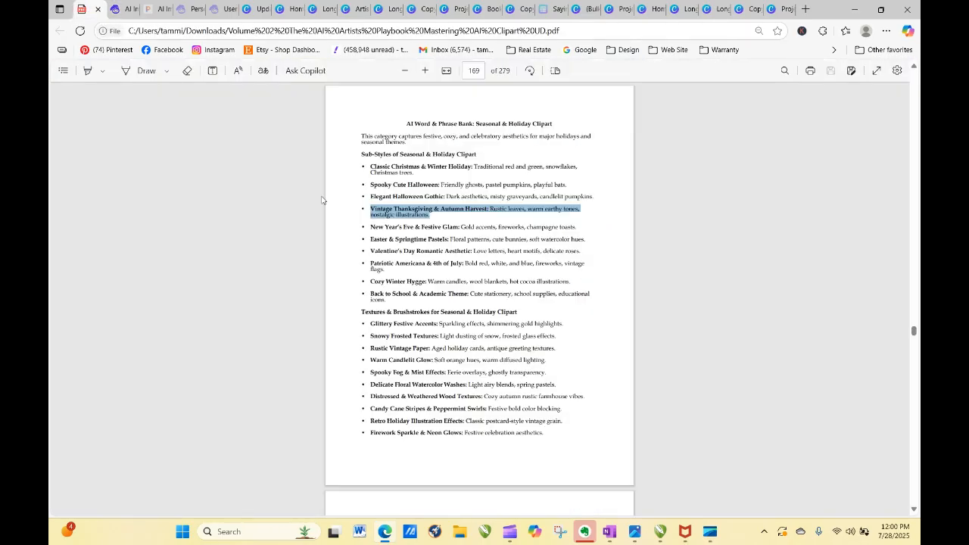
pyautogui.click(602, 343)
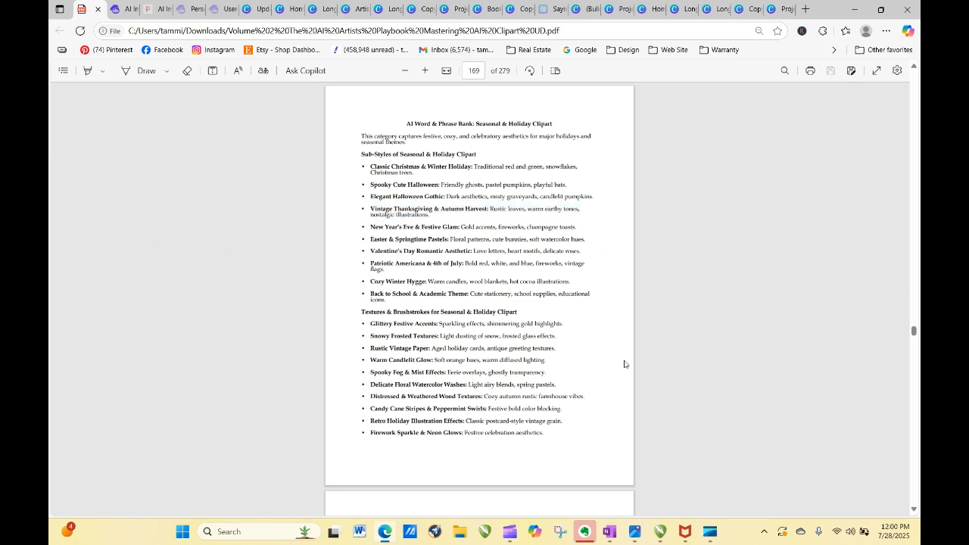
pyautogui.scroll(-3, 637, 371)
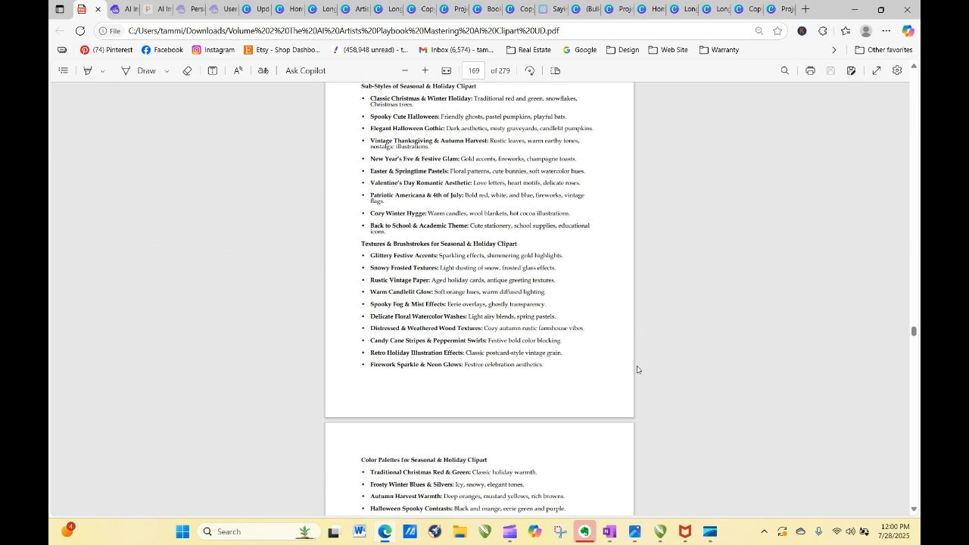
pyautogui.scroll(-8, 637, 366)
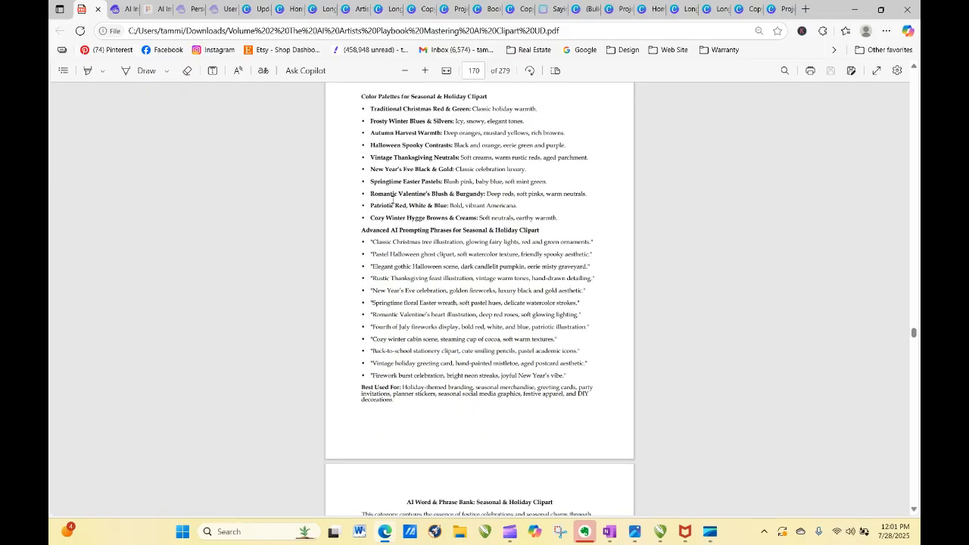
pyautogui.moveTo(396, 109); pyautogui.dragTo(534, 111)
pyautogui.rightClick(534, 111)
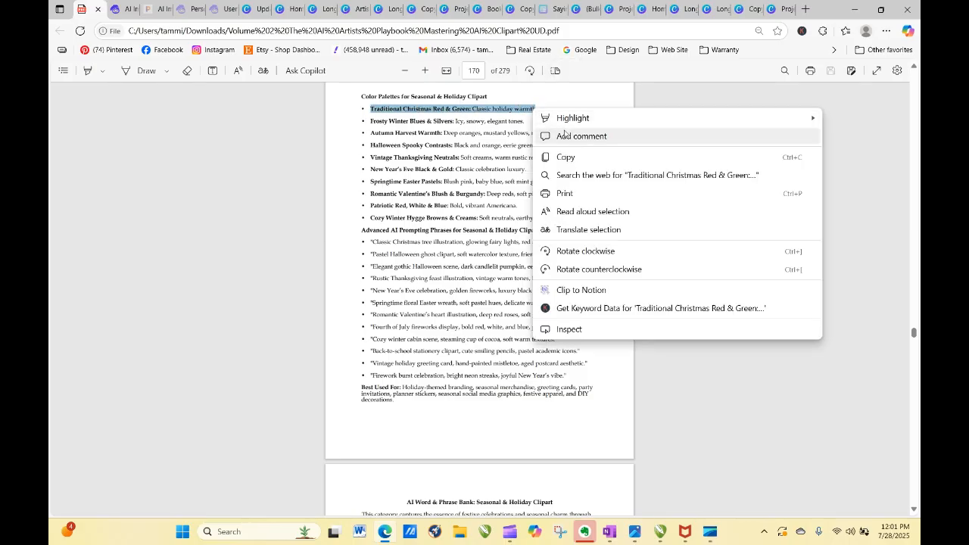
pyautogui.click(569, 155)
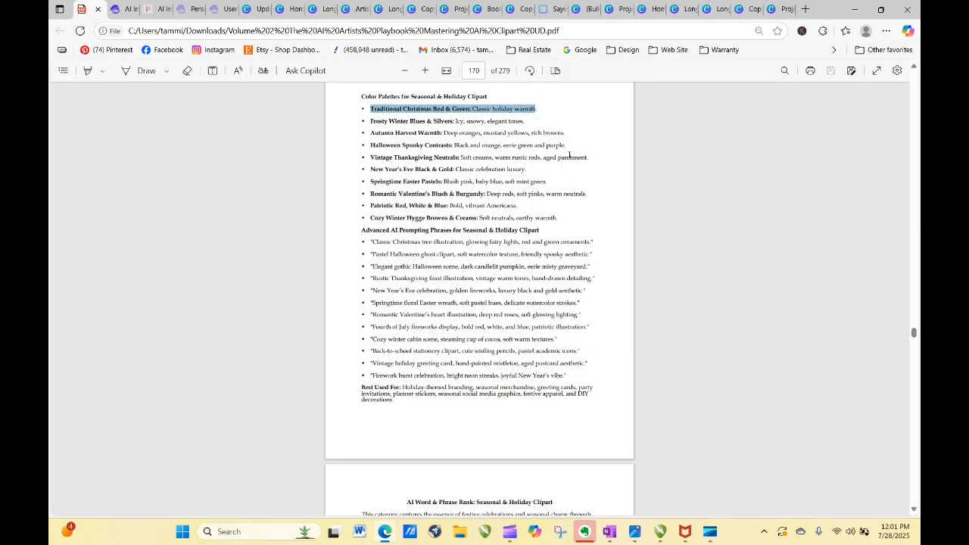
# Dismiss the Poshmark notification and try to replace "The warm ochre and muted brown tones" in the Artistly prompt with the copied palette phrase
pyautogui.click(125, 9)
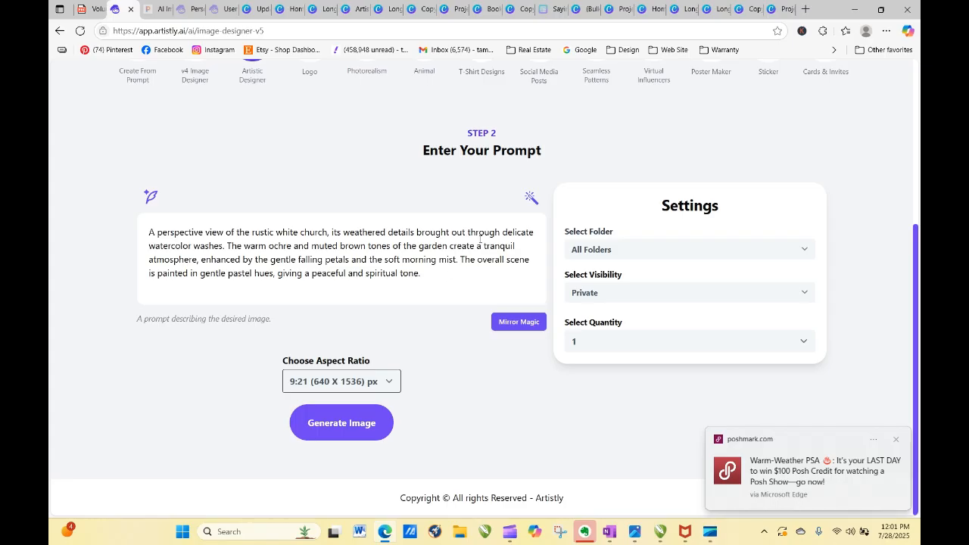
pyautogui.click(894, 439)
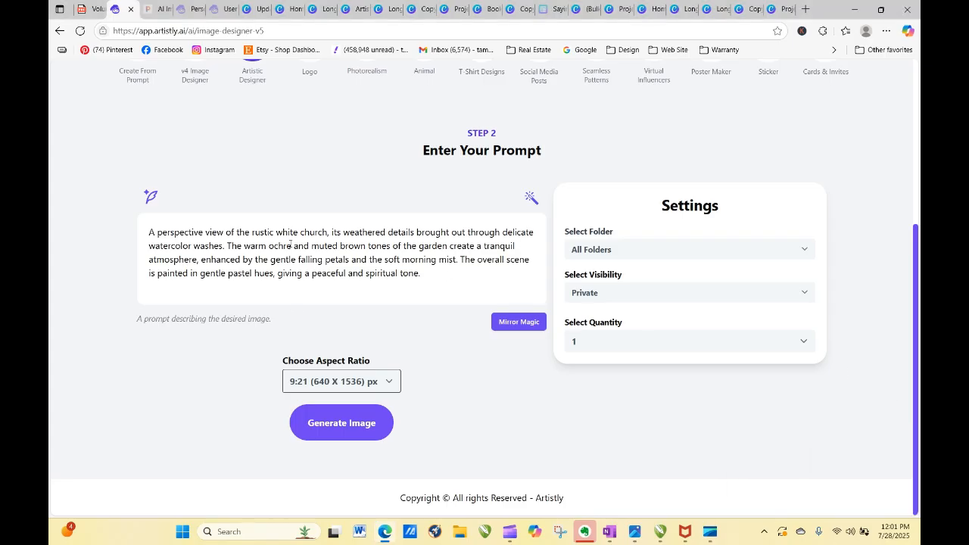
pyautogui.moveTo(227, 245); pyautogui.dragTo(390, 244)
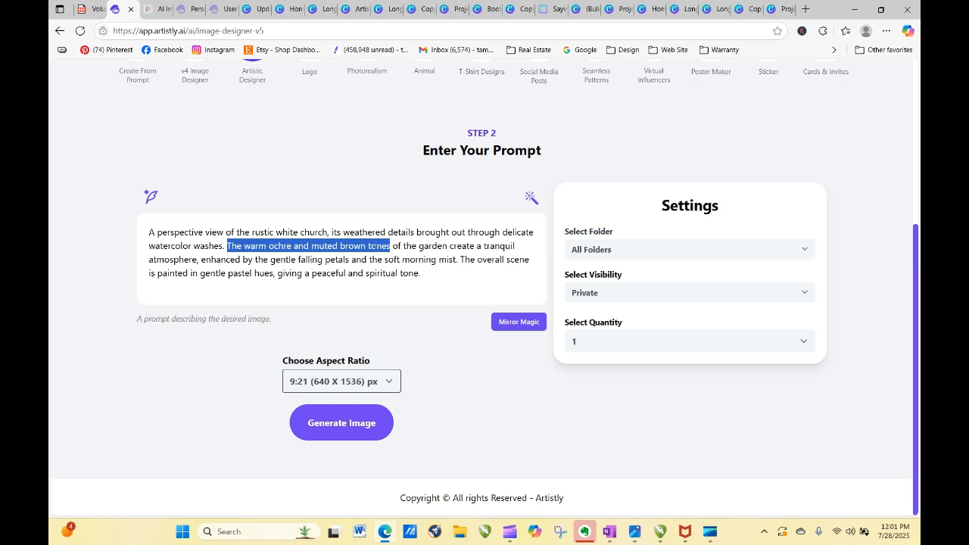
pyautogui.rightClick(371, 243)
pyautogui.click(413, 331)
pyautogui.rightClick(373, 244)
pyautogui.click(413, 328)
pyautogui.click(412, 351)
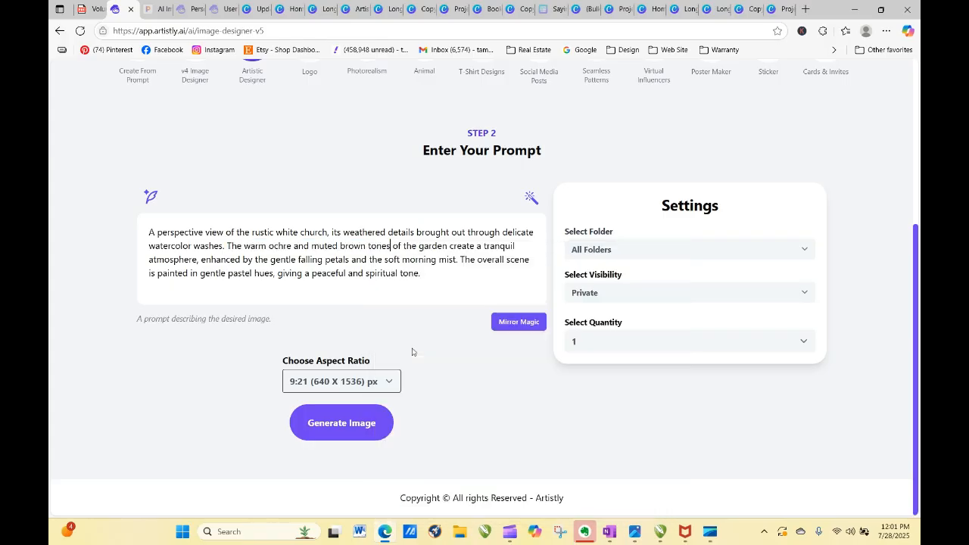
# Copy the Traditional Christmas Red & Green line from the PDF again and paste it over "The warm ochre and muted brown tones" in the Artistly prompt
pyautogui.click(91, 9)
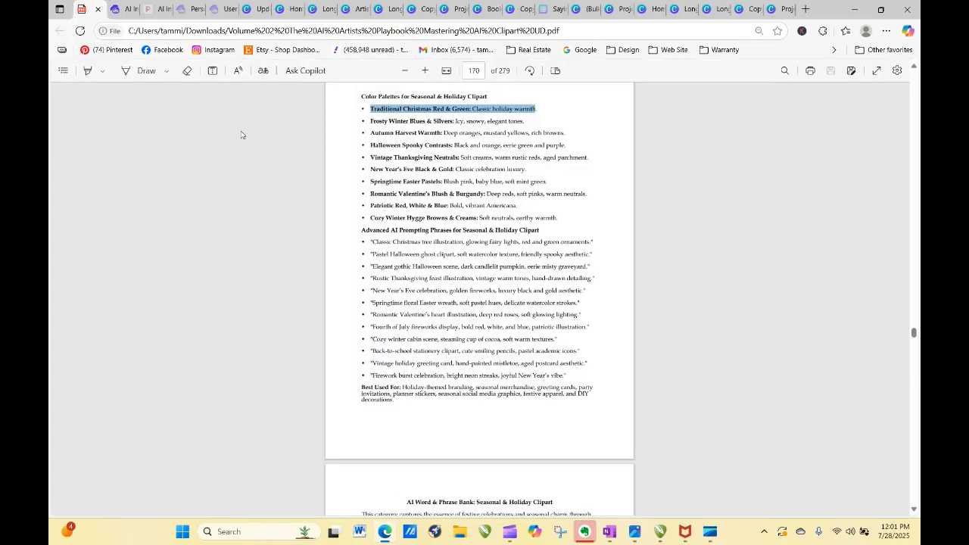
pyautogui.rightClick(466, 107)
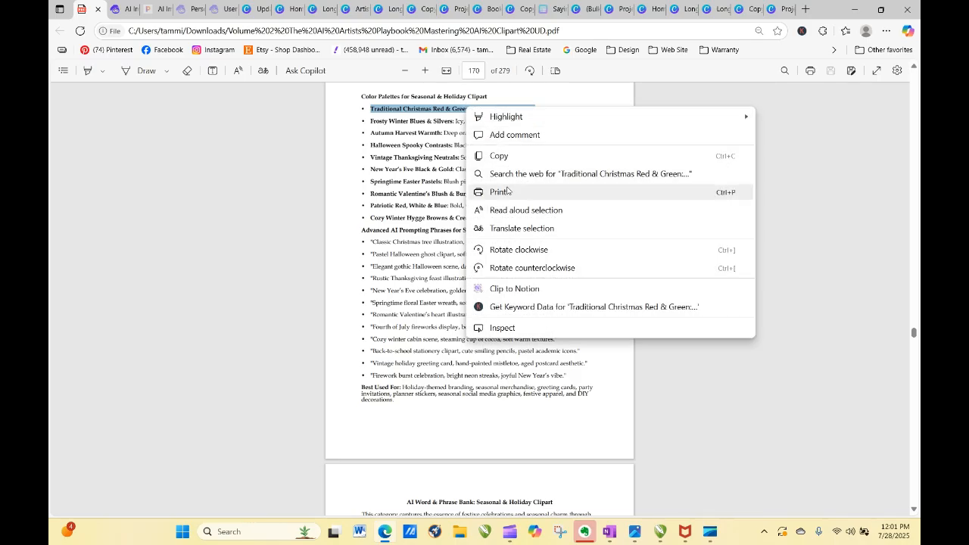
pyautogui.click(500, 157)
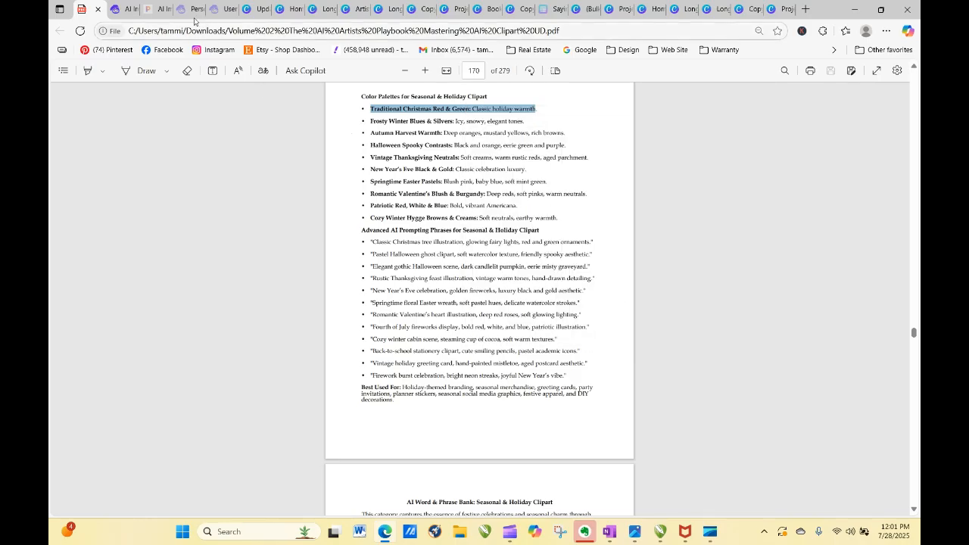
pyautogui.click(121, 9)
pyautogui.moveTo(226, 246); pyautogui.dragTo(393, 246)
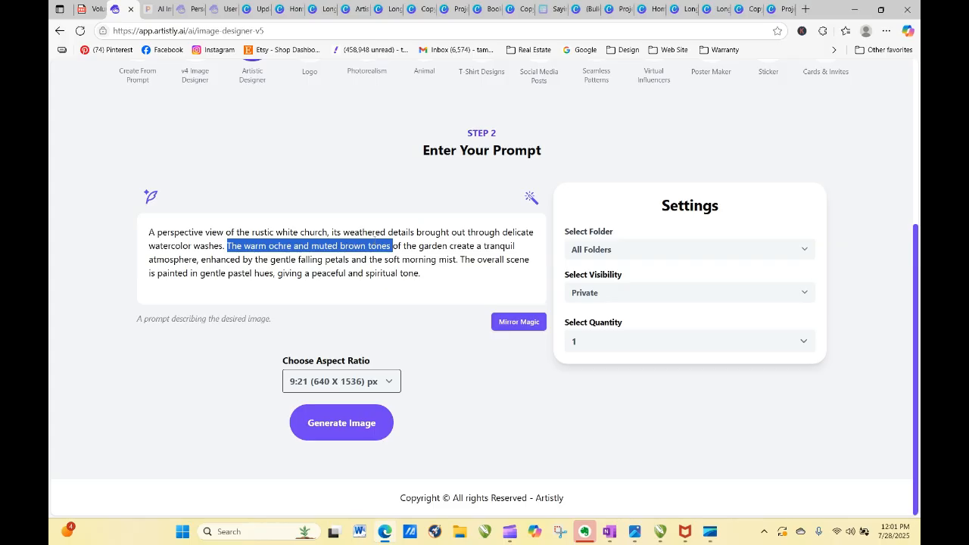
pyautogui.rightClick(376, 236)
pyautogui.click(416, 349)
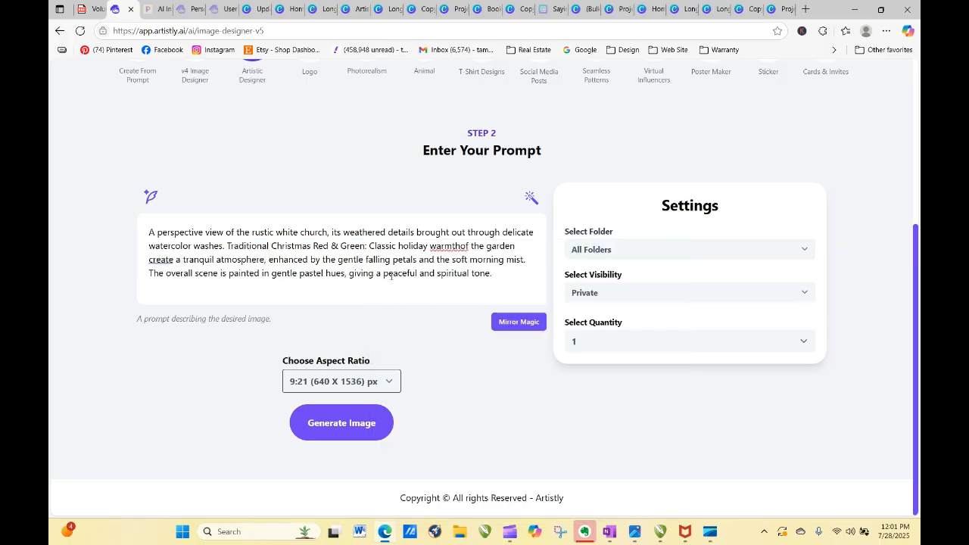
# Remove the word "morning" from the prompt and correct "warmthof" to "warmth of"
pyautogui.doubleClick(481, 258)
pyautogui.press('BackSpace')
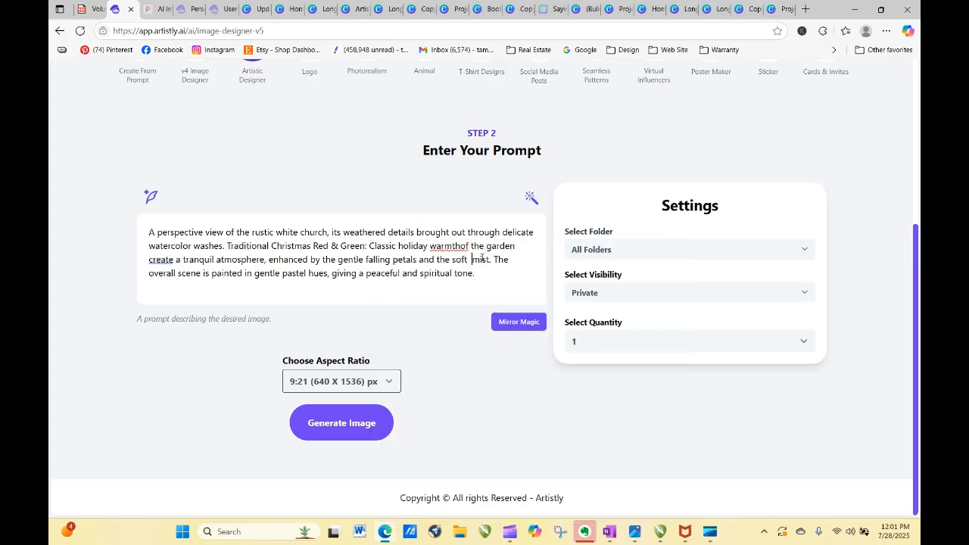
pyautogui.rightClick(471, 248)
pyautogui.click(506, 288)
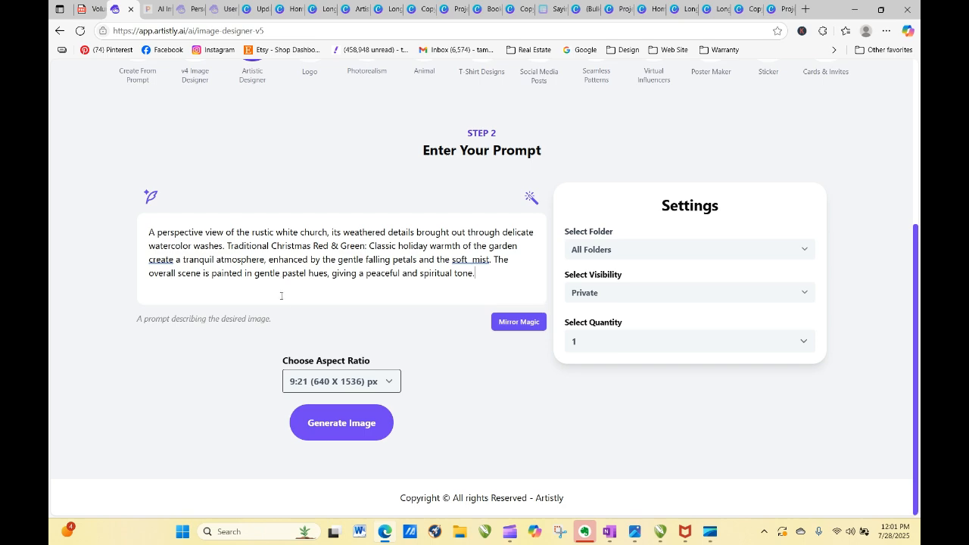
# Set the quantity to 4 and generate the Christmas church images at the 9:21 aspect ratio
pyautogui.click(581, 350)
pyautogui.click(596, 414)
pyautogui.click(359, 433)
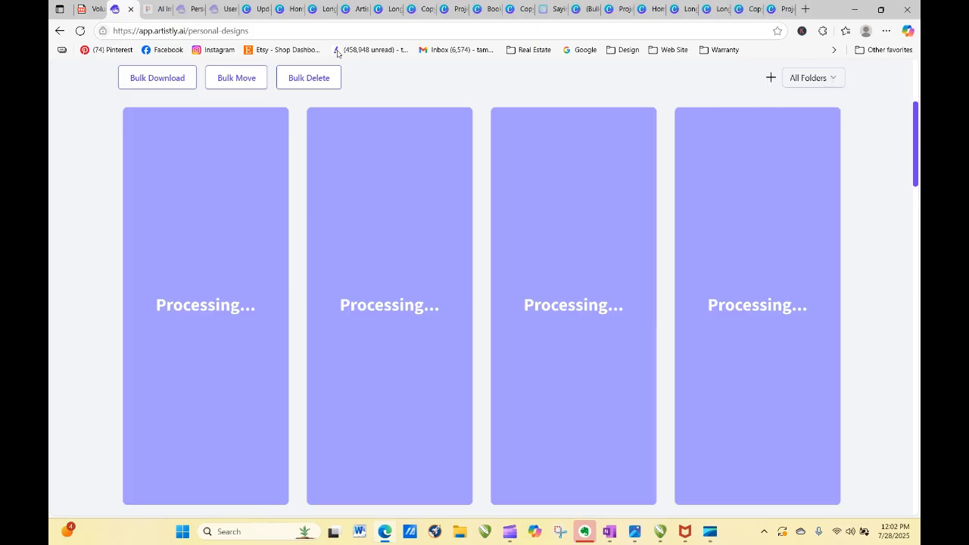
# Close the two Long Bookmark Brand Template pages, the Artistic Church Bookmarks design and the Copy of Long Bookmark Brand Template design in the browser
pyautogui.click(256, 10)
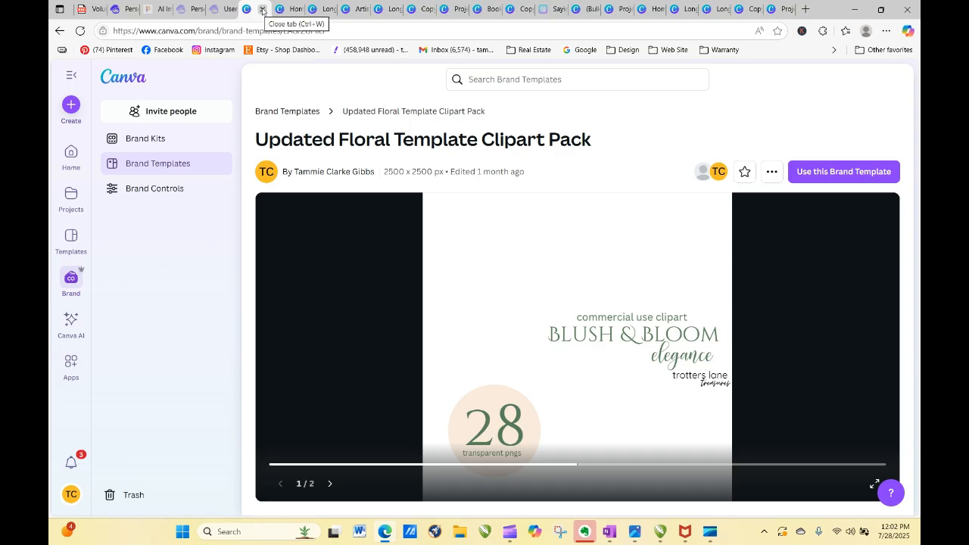
pyautogui.click(291, 10)
pyautogui.click(322, 10)
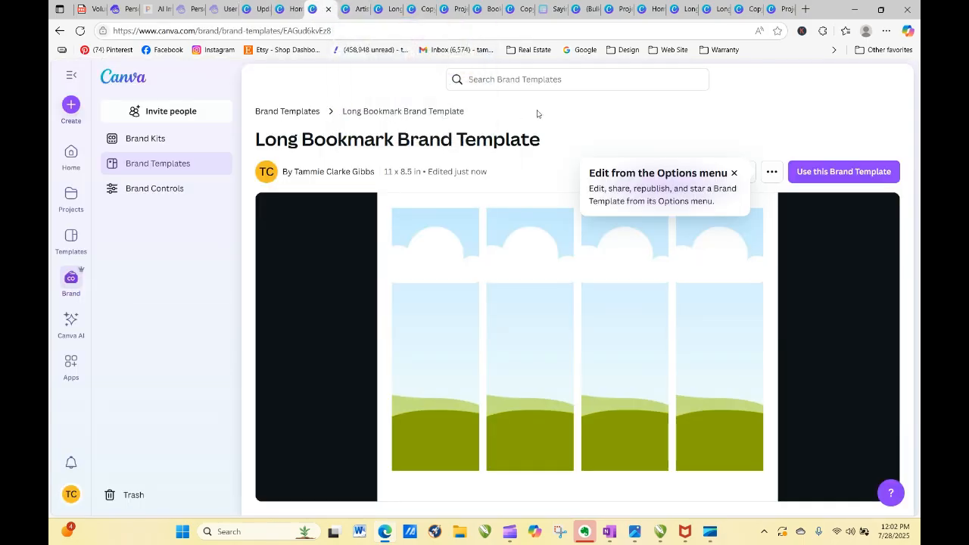
pyautogui.click(327, 10)
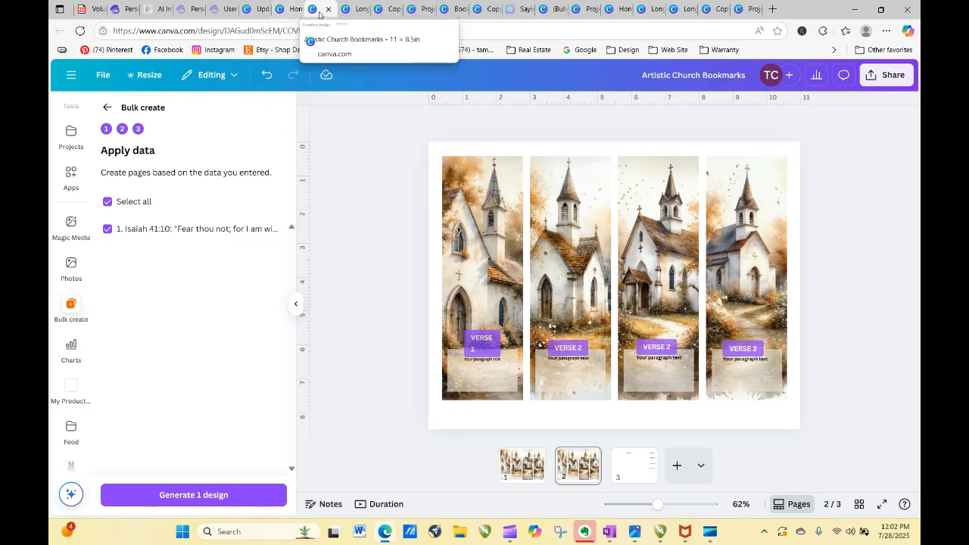
pyautogui.click(329, 10)
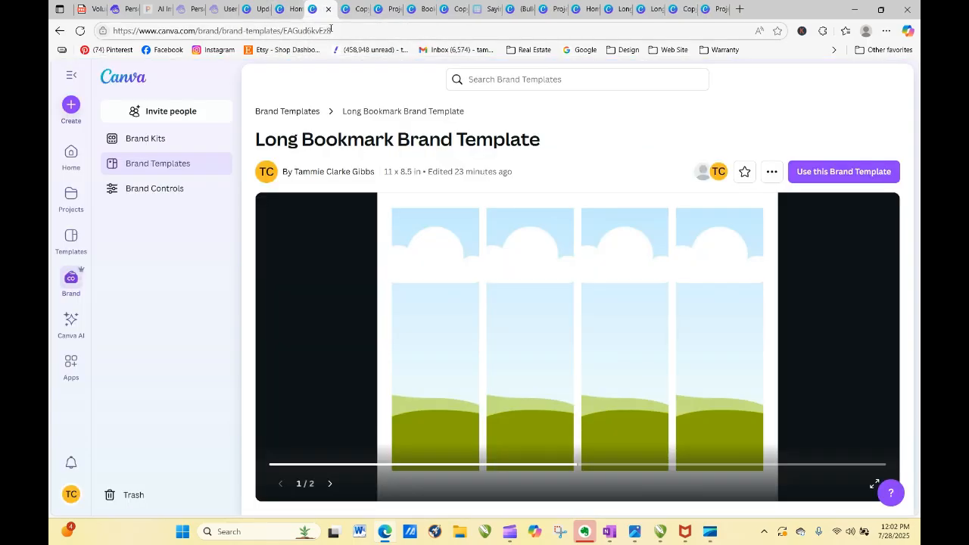
pyautogui.click(329, 10)
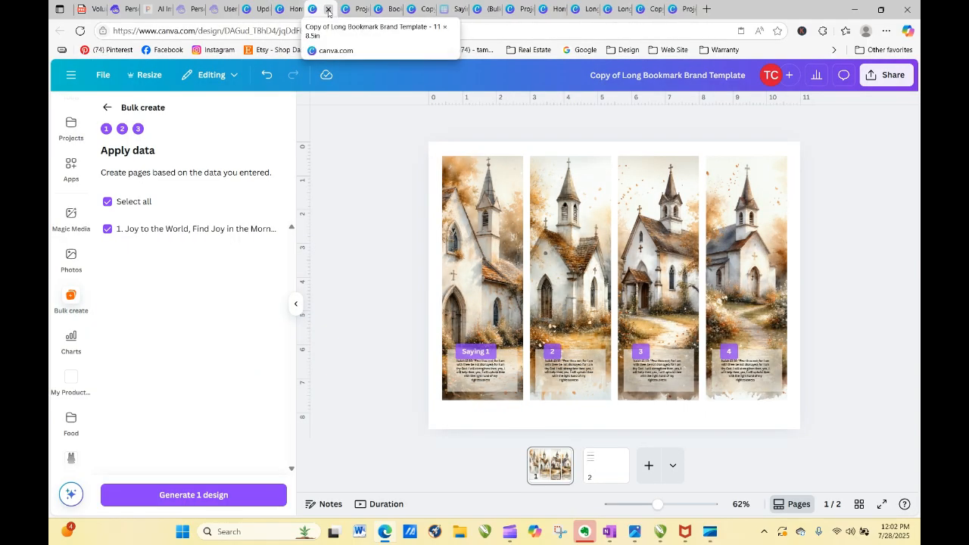
pyautogui.click(329, 10)
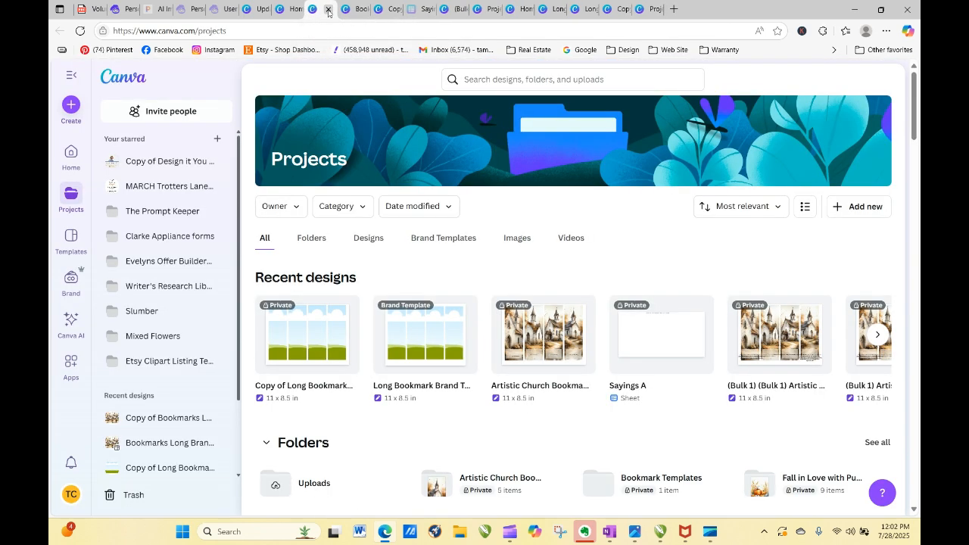
# Close the surplus Canva browser pages before Copy of Long Bookmark C, including Projects, the bookmark Brand Templates, Copy of Bookmarks Long Brand Template and Sayings A
pyautogui.click(329, 10)
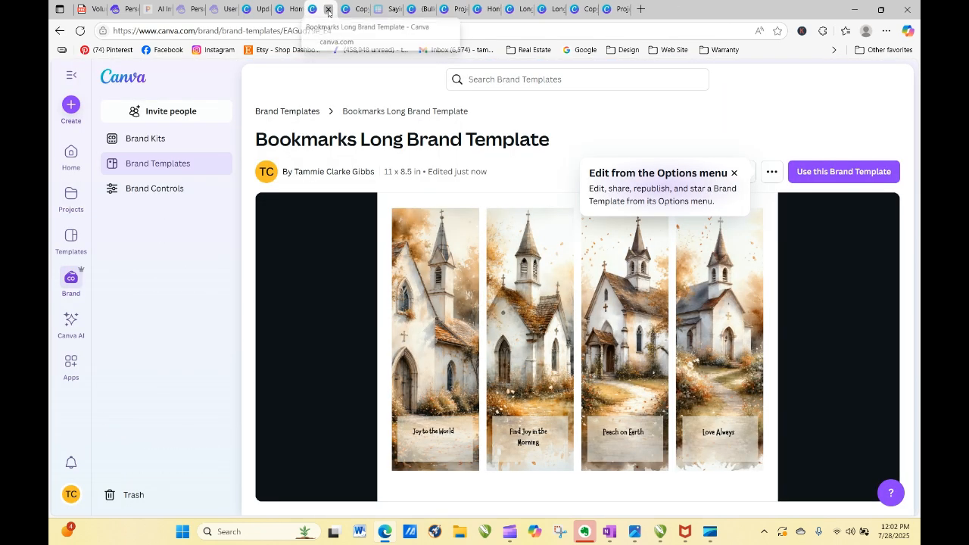
pyautogui.click(329, 10)
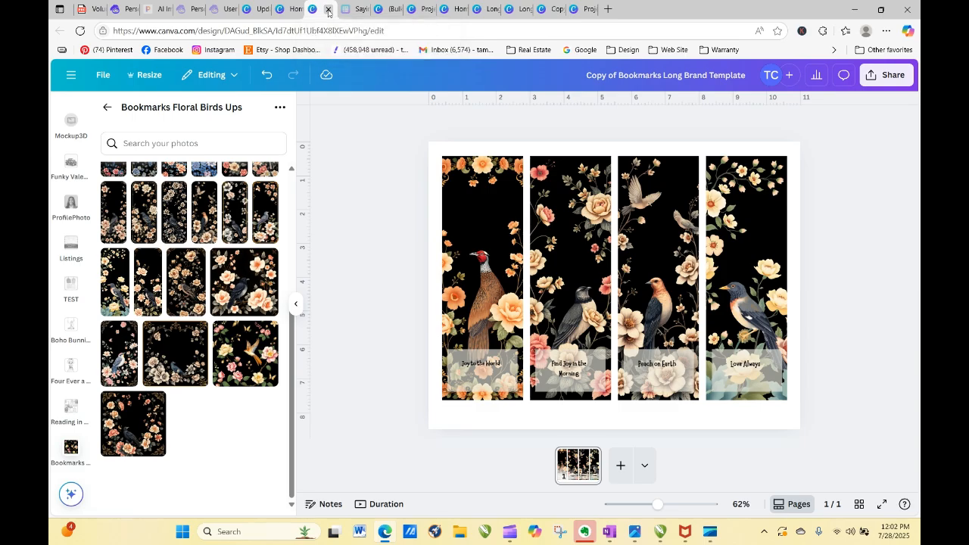
pyautogui.click(328, 10)
pyautogui.click(329, 10)
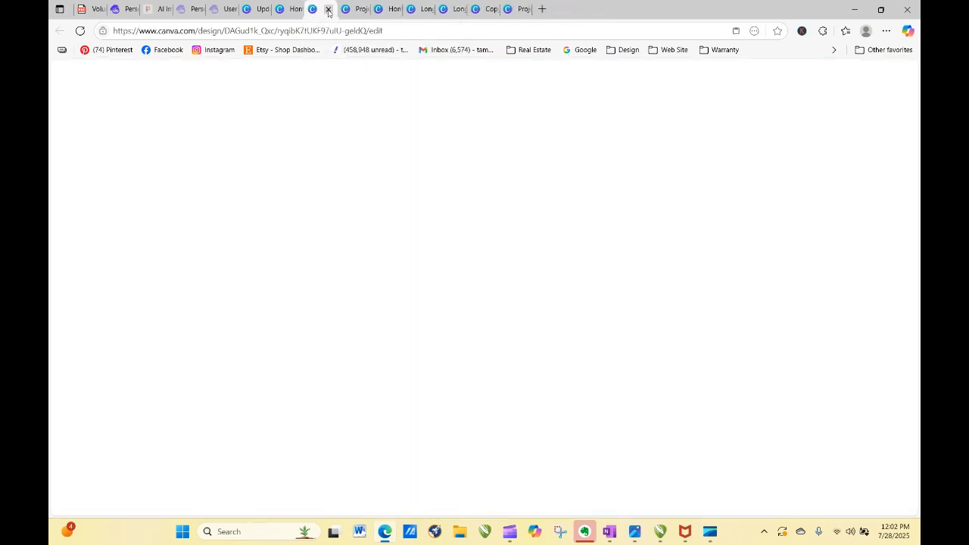
pyautogui.click(329, 9)
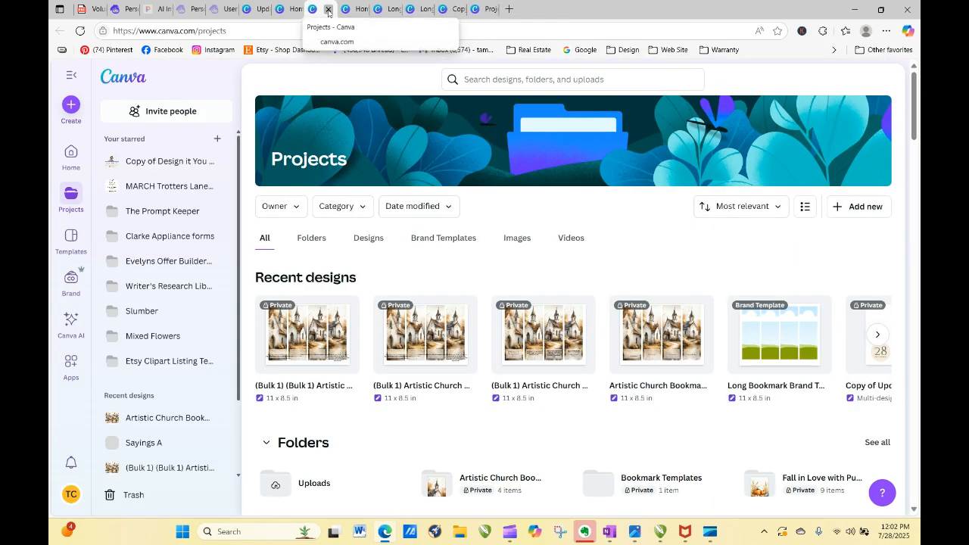
pyautogui.click(328, 10)
pyautogui.click(329, 10)
pyautogui.click(329, 10)
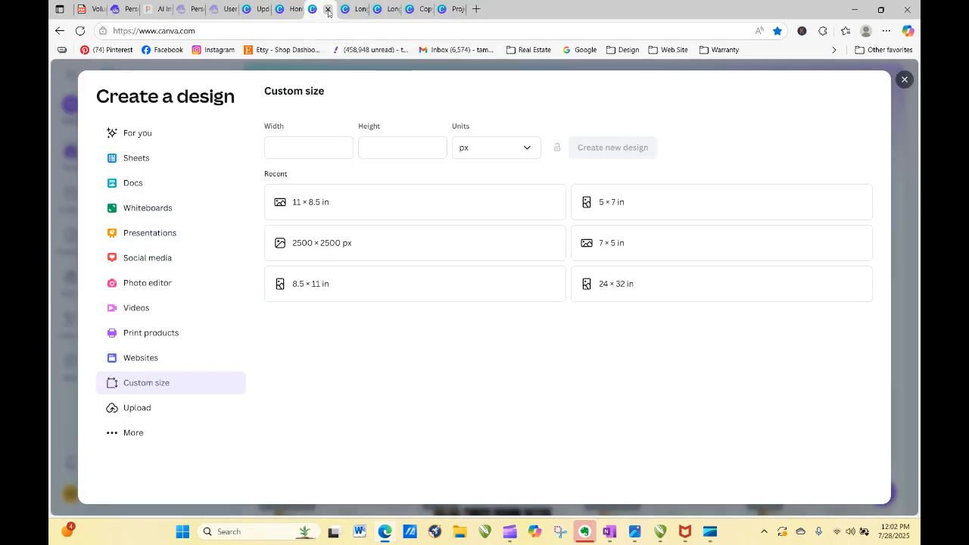
pyautogui.click(329, 10)
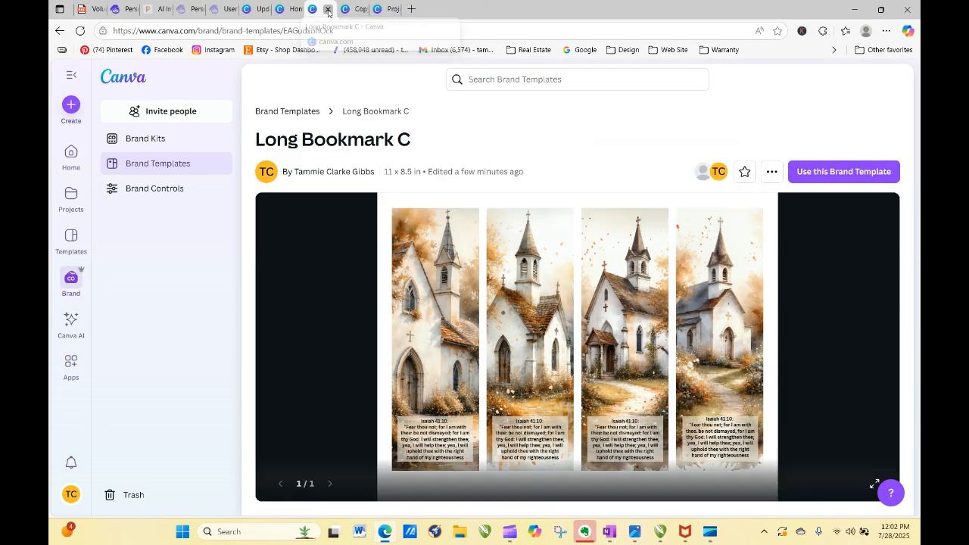
pyautogui.click(329, 10)
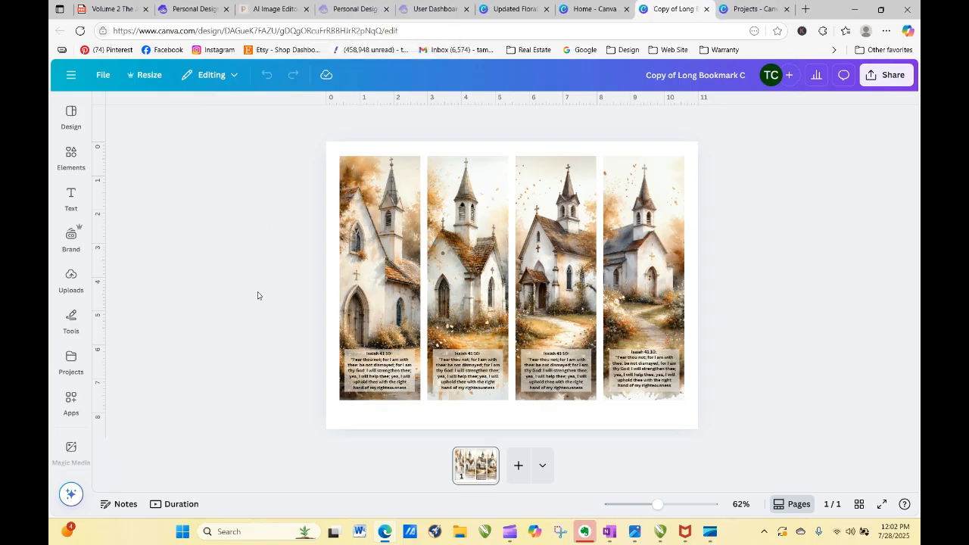
# Check the processing of the Christmas church images in Artistly's Personal Designs, reloading the page
pyautogui.click(190, 9)
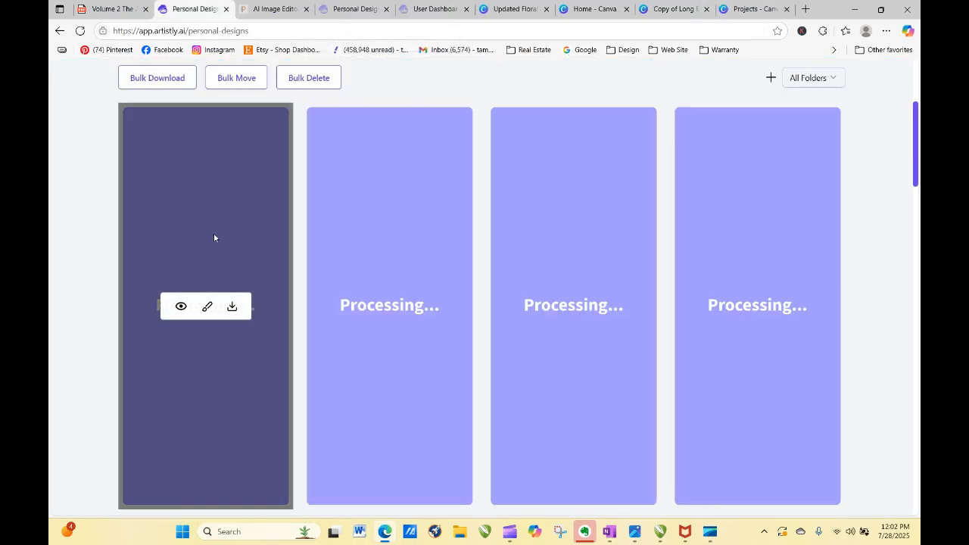
pyautogui.click(80, 31)
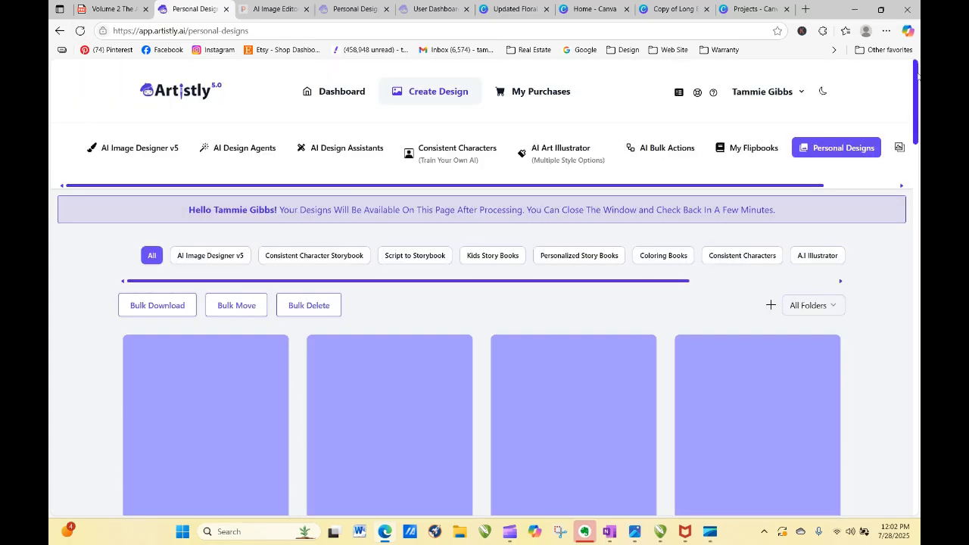
pyautogui.scroll(-1, 918, 104)
pyautogui.scroll(-3, 918, 105)
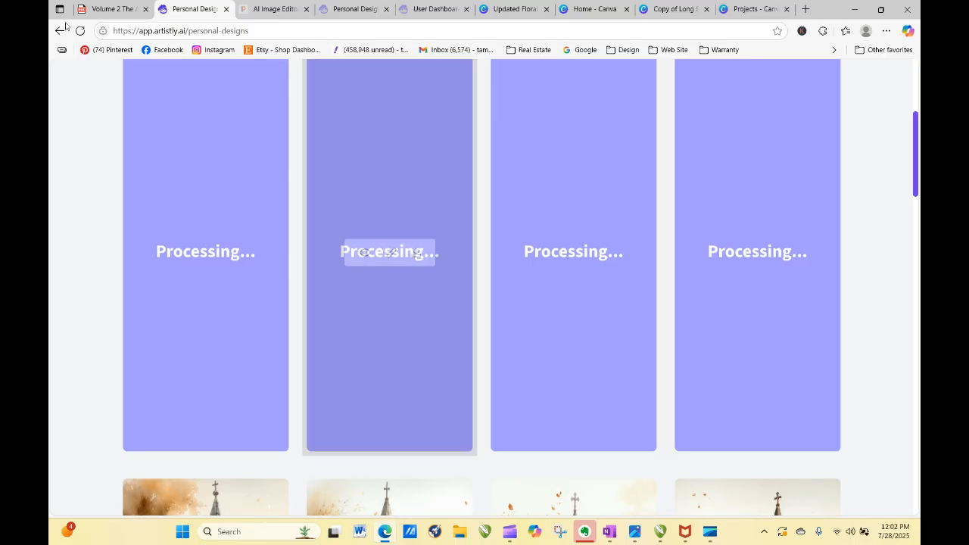
pyautogui.click(79, 31)
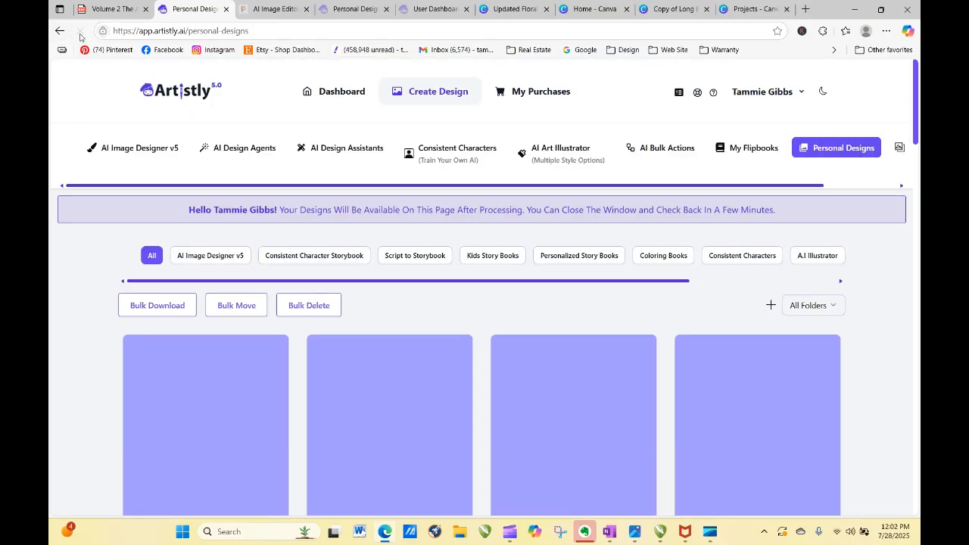
pyautogui.click(80, 30)
# Close the Updated Floral Template Clipart Pack, Canva Home and Projects pages, leaving the Copy of Long Bookmark C design open
pyautogui.click(518, 13)
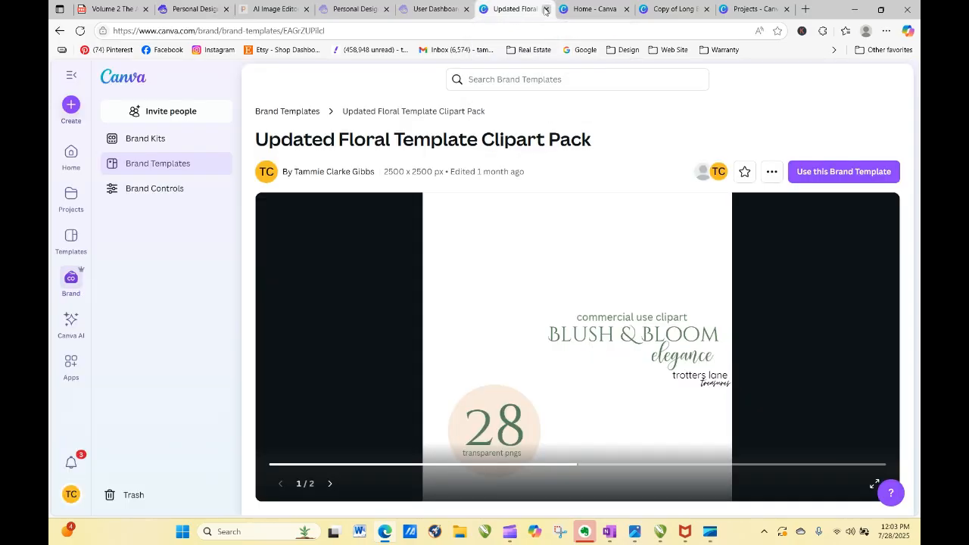
pyautogui.click(546, 9)
pyautogui.click(546, 9)
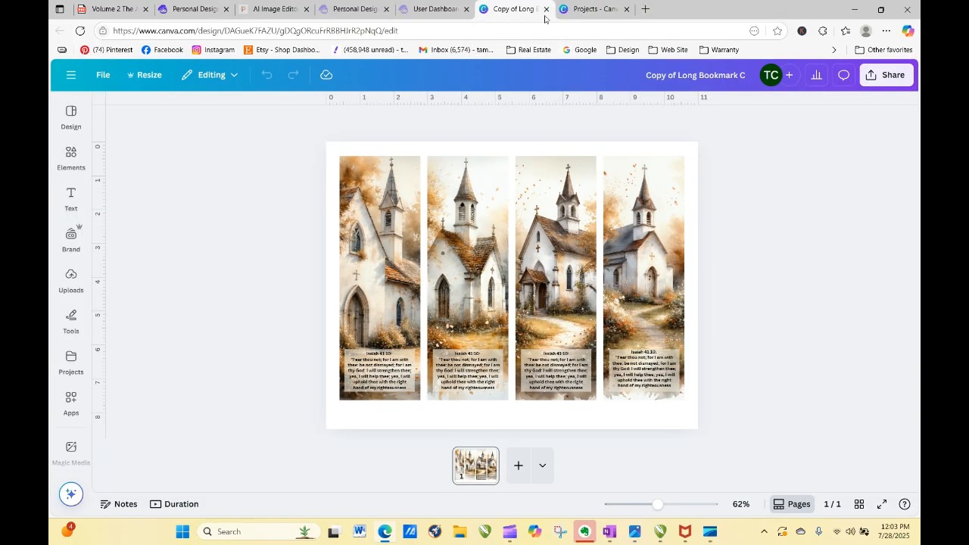
pyautogui.click(595, 9)
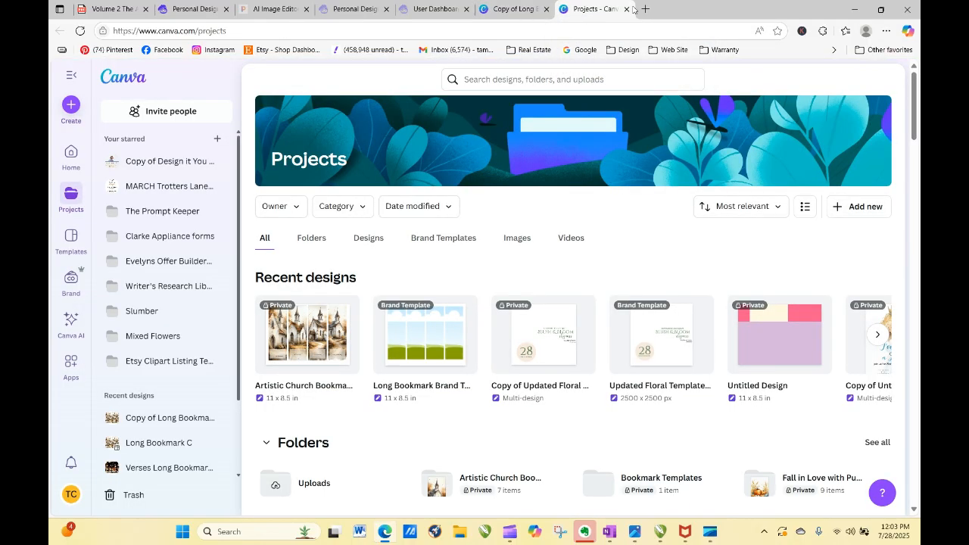
pyautogui.click(626, 9)
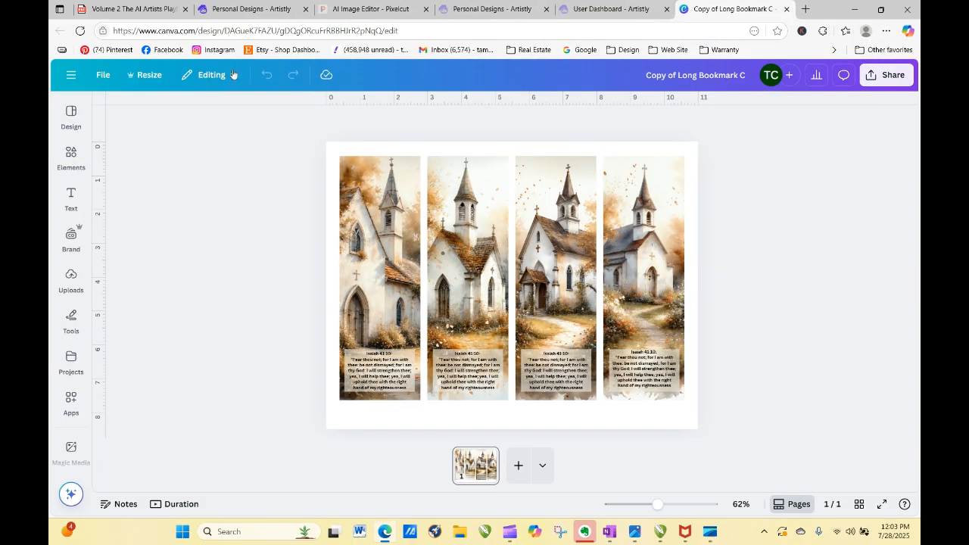
# Return to Artistly's Personal Designs and keep reloading the page until all four Christmas church images have been processed
pyautogui.click(240, 10)
pyautogui.click(80, 30)
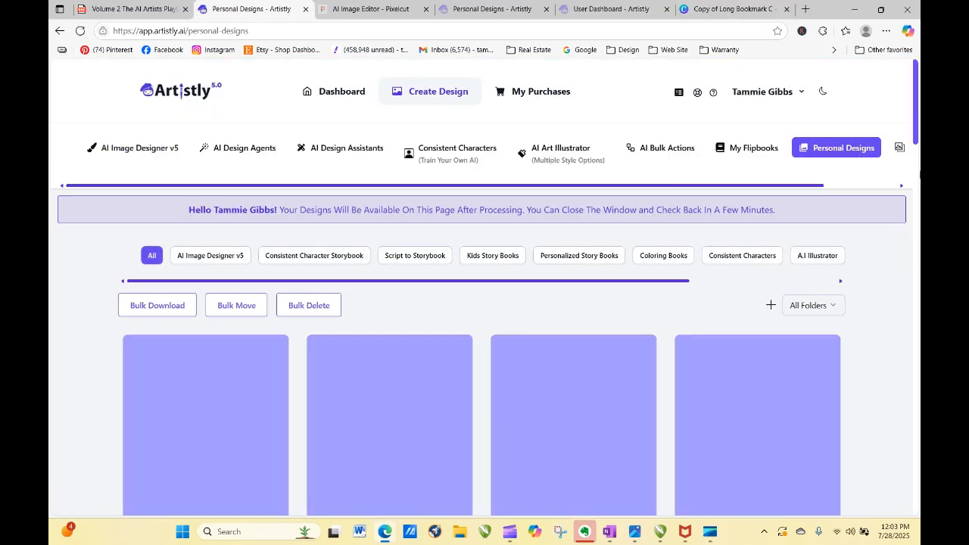
pyautogui.moveTo(916, 124); pyautogui.dragTo(919, 174)
pyautogui.click(79, 32)
pyautogui.click(80, 32)
pyautogui.click(80, 31)
pyautogui.click(79, 31)
pyautogui.moveTo(913, 95); pyautogui.dragTo(918, 153)
pyautogui.click(80, 32)
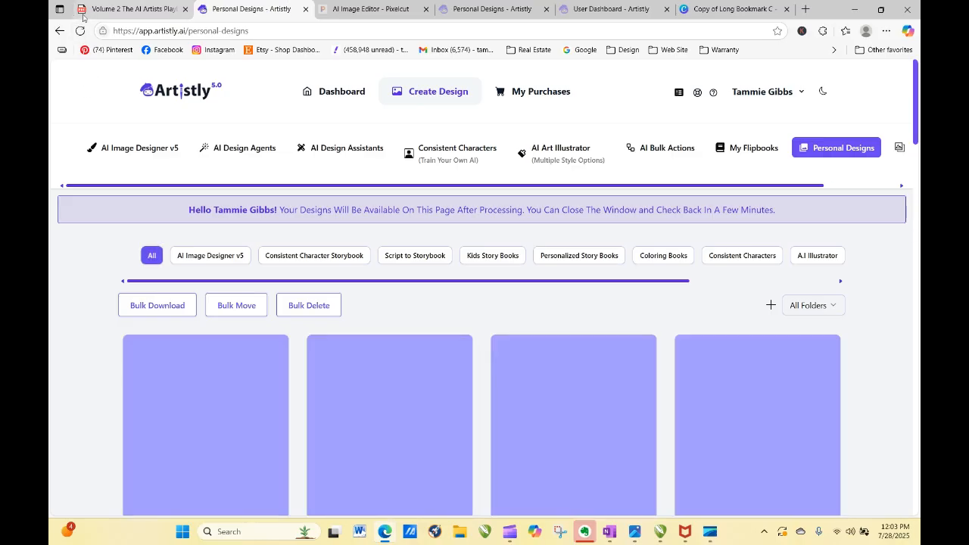
pyautogui.click(80, 31)
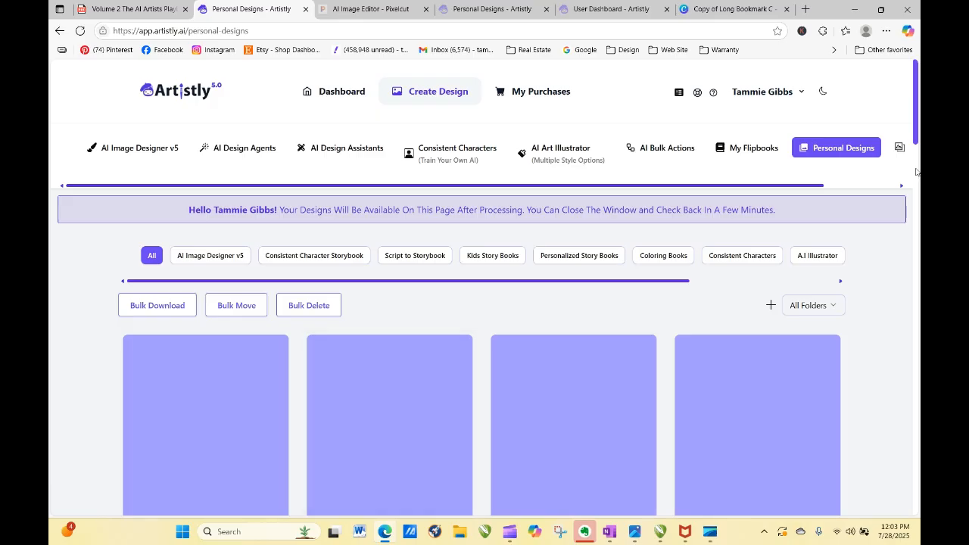
pyautogui.moveTo(916, 128); pyautogui.dragTo(918, 191)
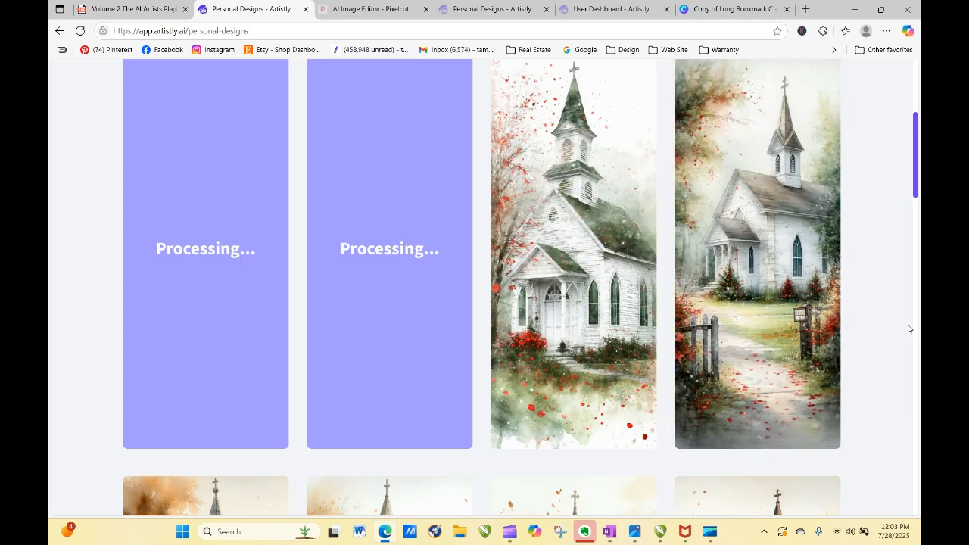
pyautogui.click(80, 30)
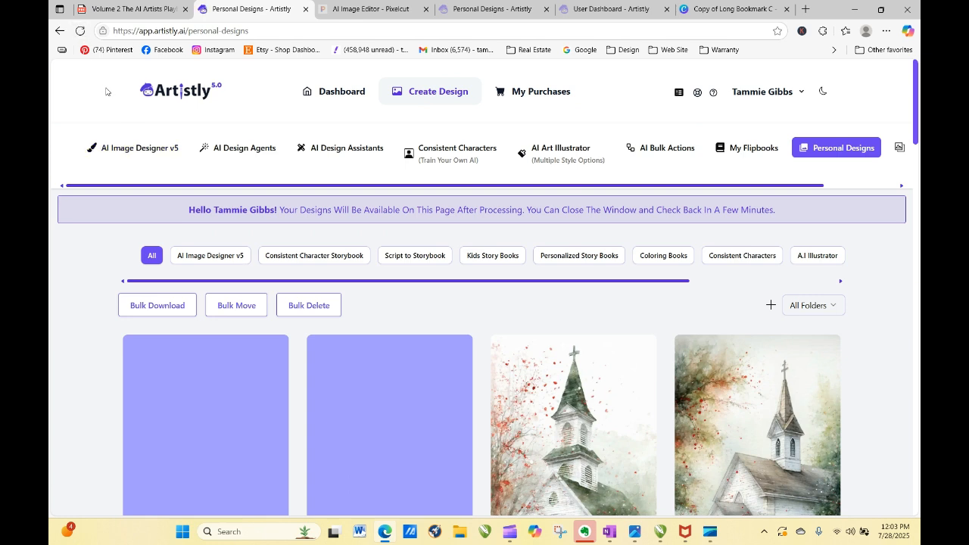
pyautogui.click(79, 30)
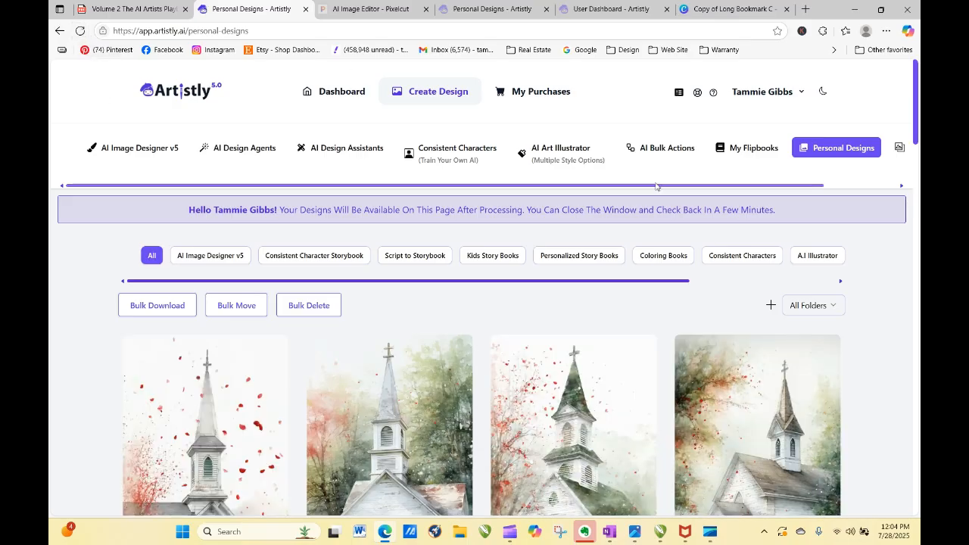
pyautogui.moveTo(917, 128); pyautogui.dragTo(916, 178)
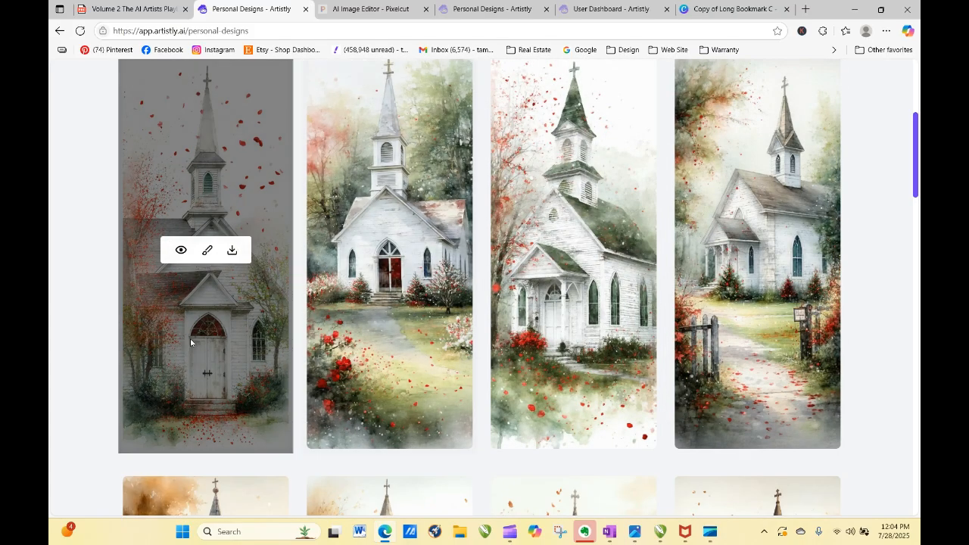
# Download each of the four generated red and green Christmas church images from Artistly
pyautogui.click(231, 252)
pyautogui.click(418, 253)
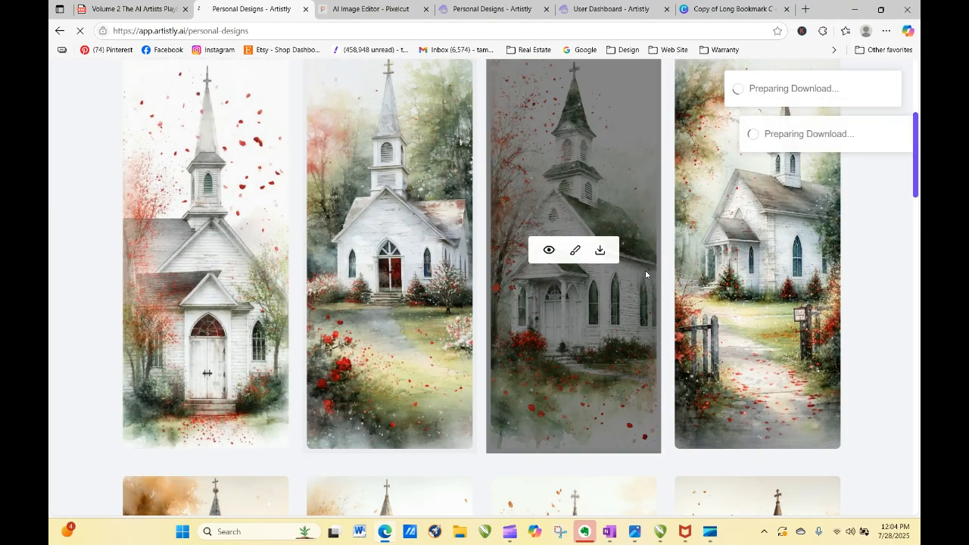
pyautogui.click(599, 251)
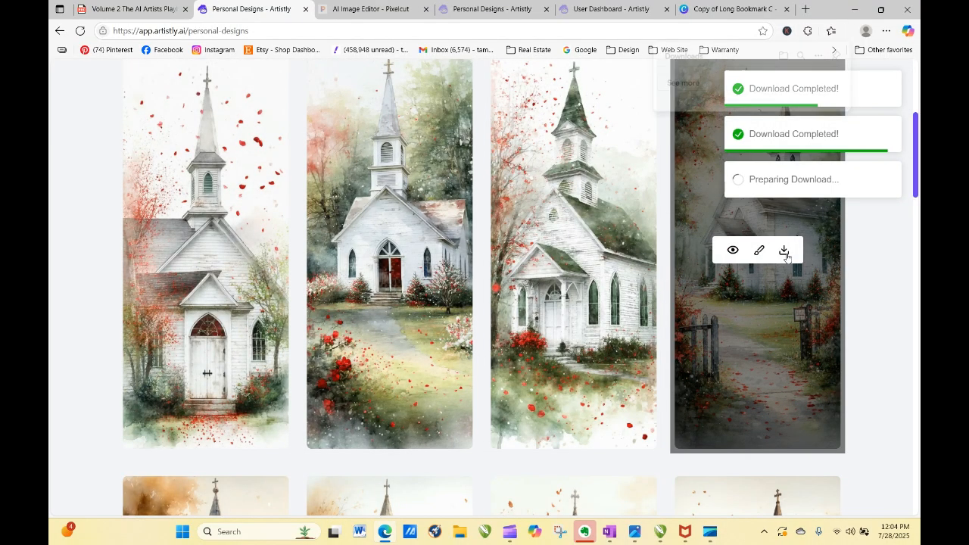
pyautogui.click(785, 250)
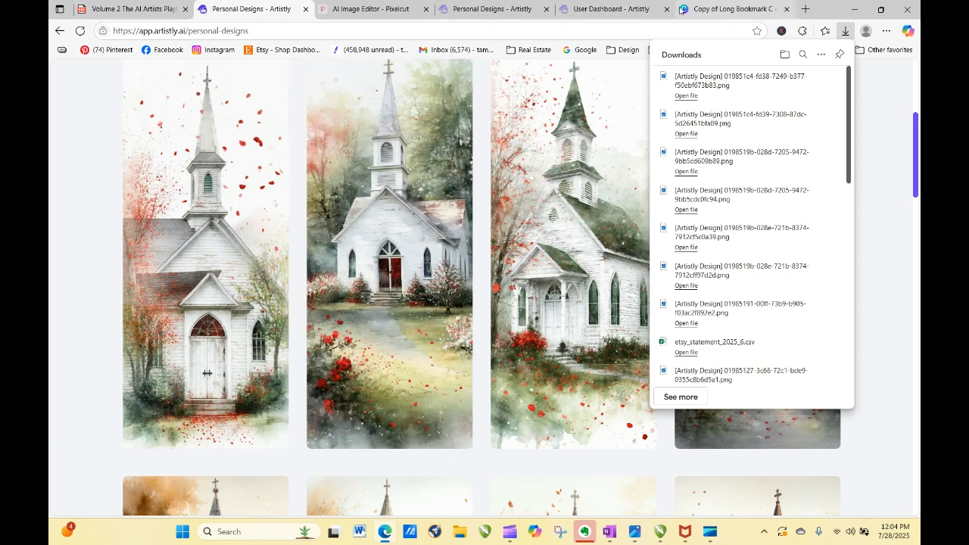
# Switch to the Copy of Long Bookmark C design in Canva and open the Artistic Church Bookplates project folder
pyautogui.click(619, 10)
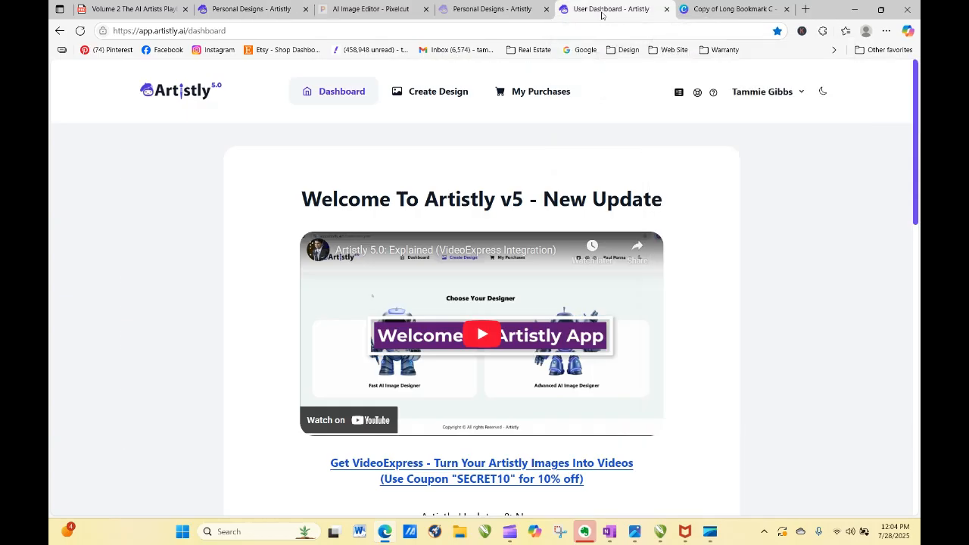
pyautogui.click(482, 9)
pyautogui.click(731, 9)
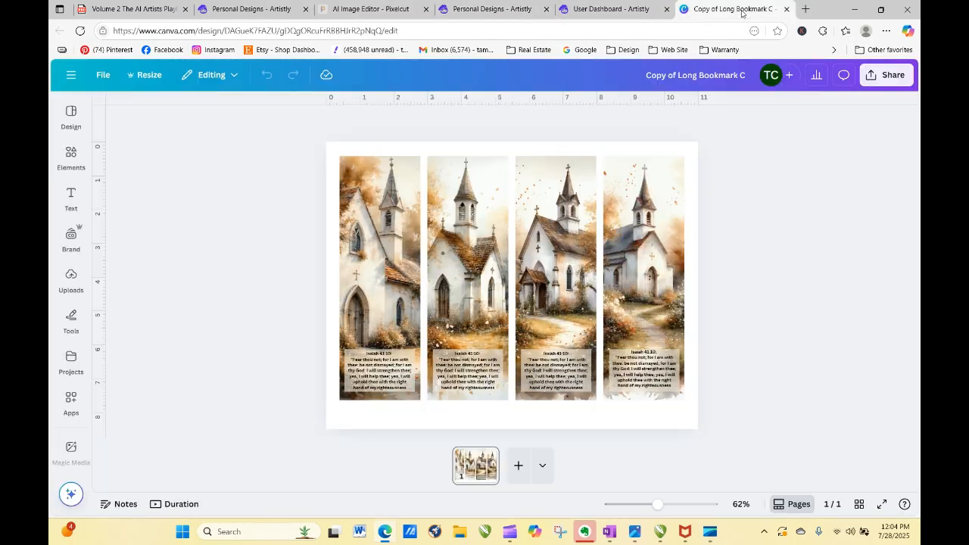
pyautogui.click(66, 294)
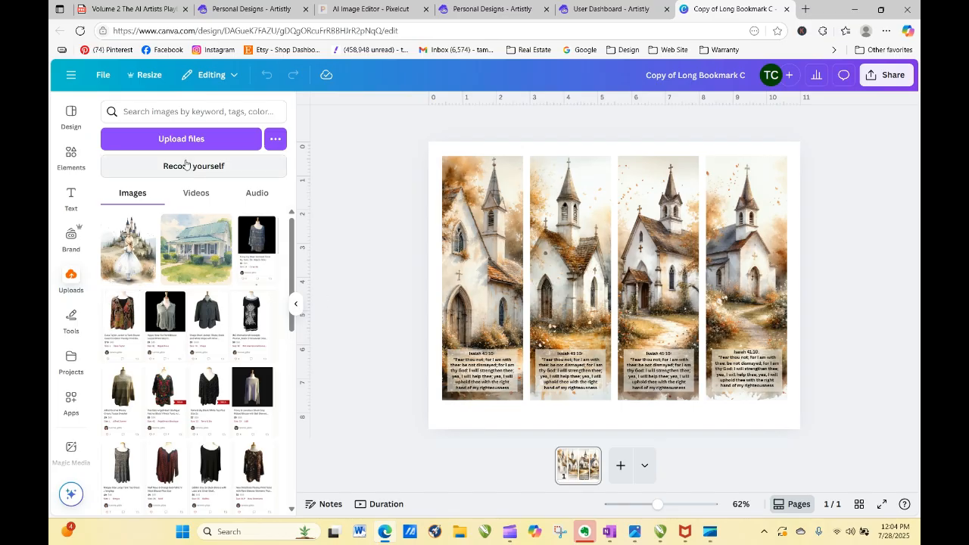
pyautogui.click(72, 358)
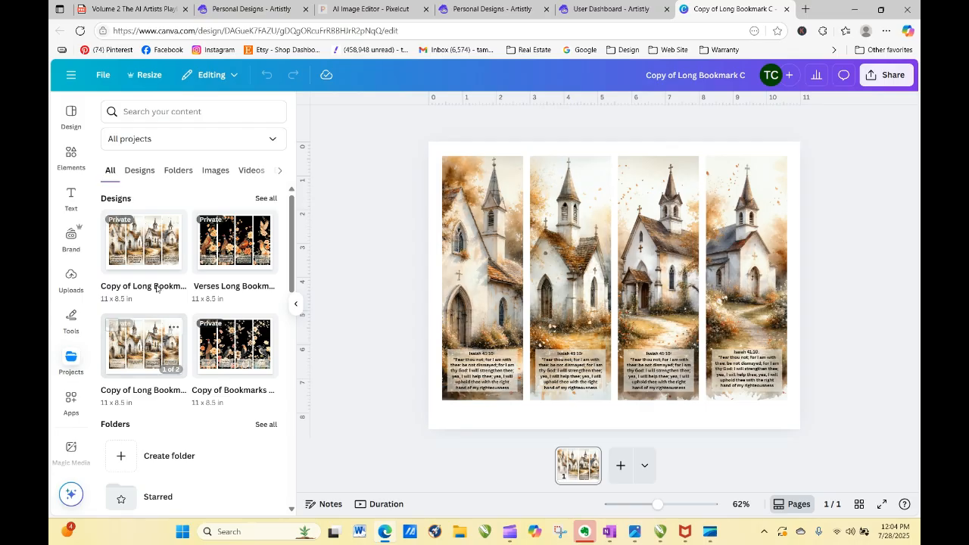
pyautogui.click(189, 176)
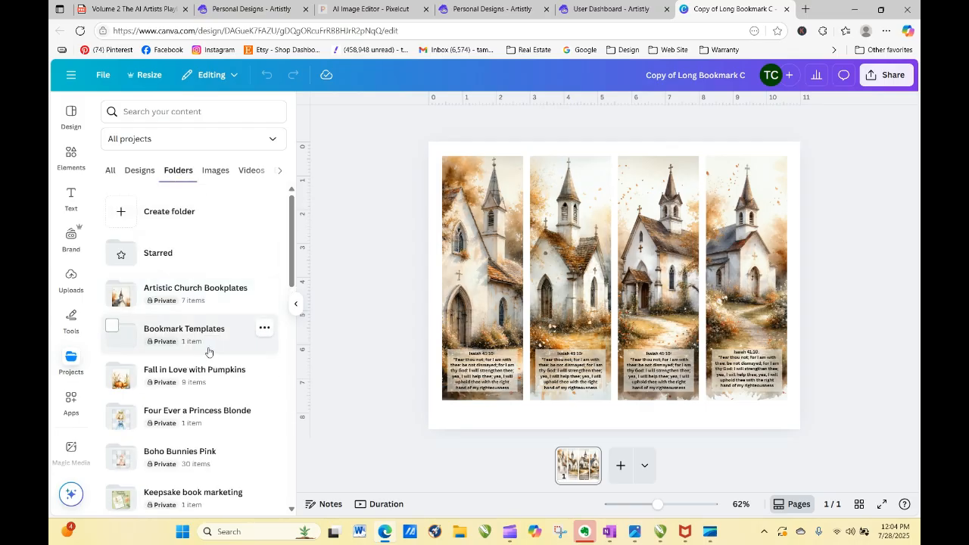
pyautogui.click(199, 294)
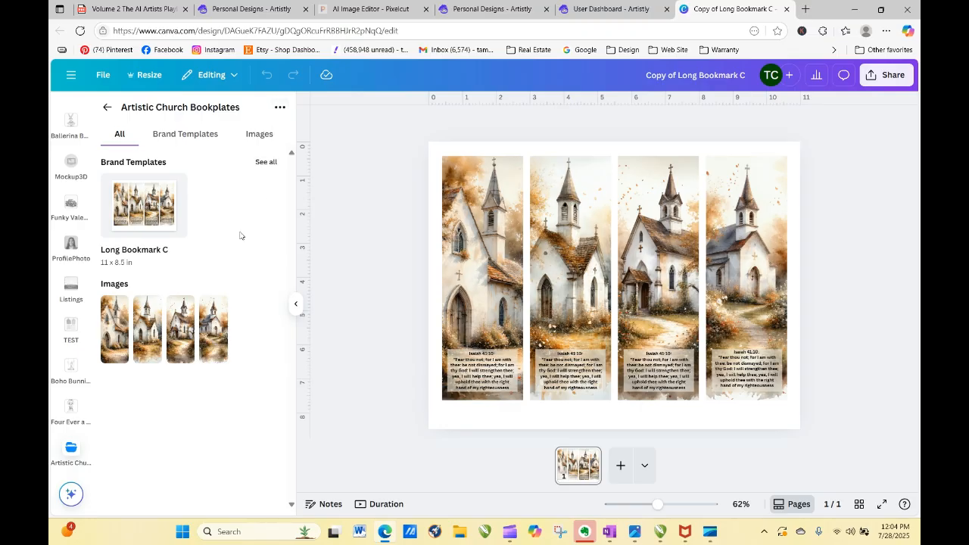
# Upload the two newest Artistly Christmas church images from Downloads, 019851c4-fd38 and 019851c4-fd39, to the Artistic Church Bookplates folder
pyautogui.click(280, 110)
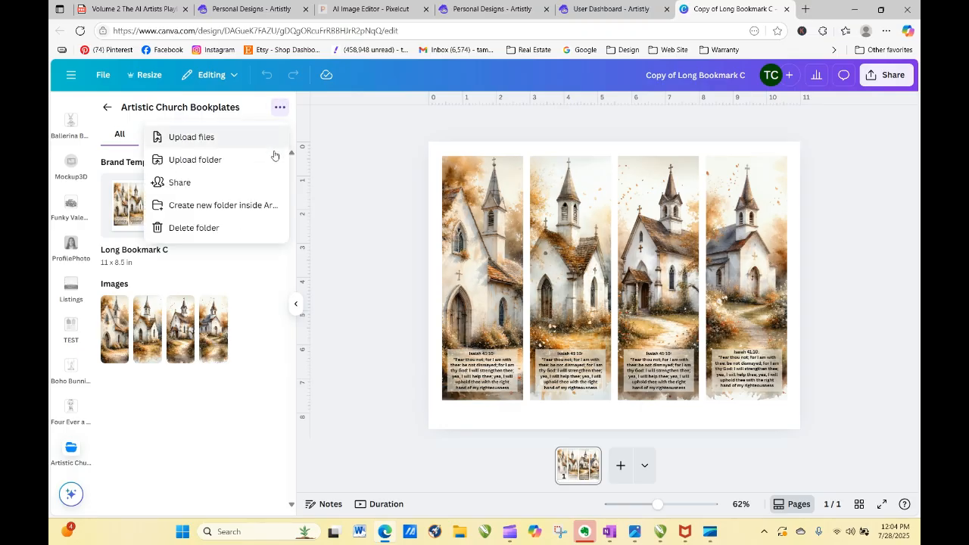
pyautogui.click(191, 138)
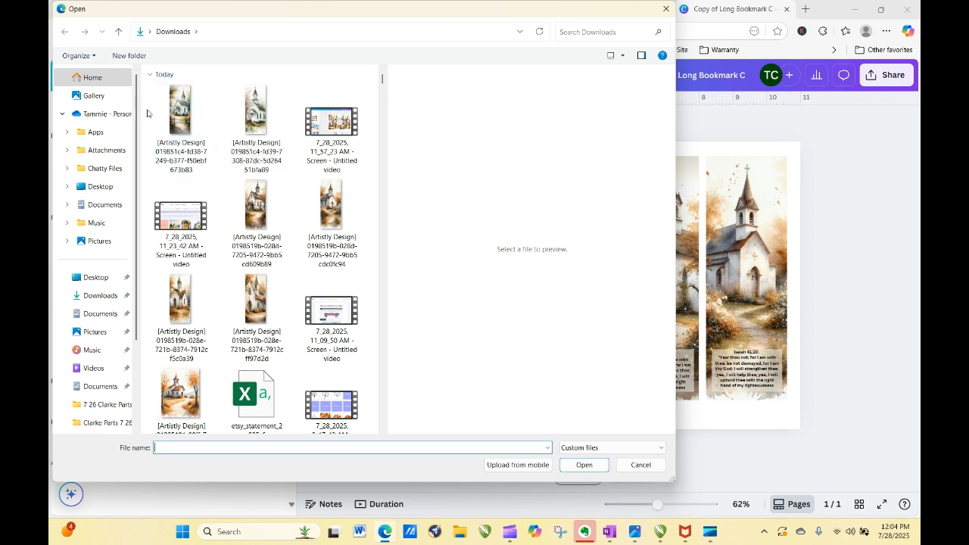
pyautogui.moveTo(147, 112); pyautogui.dragTo(255, 116)
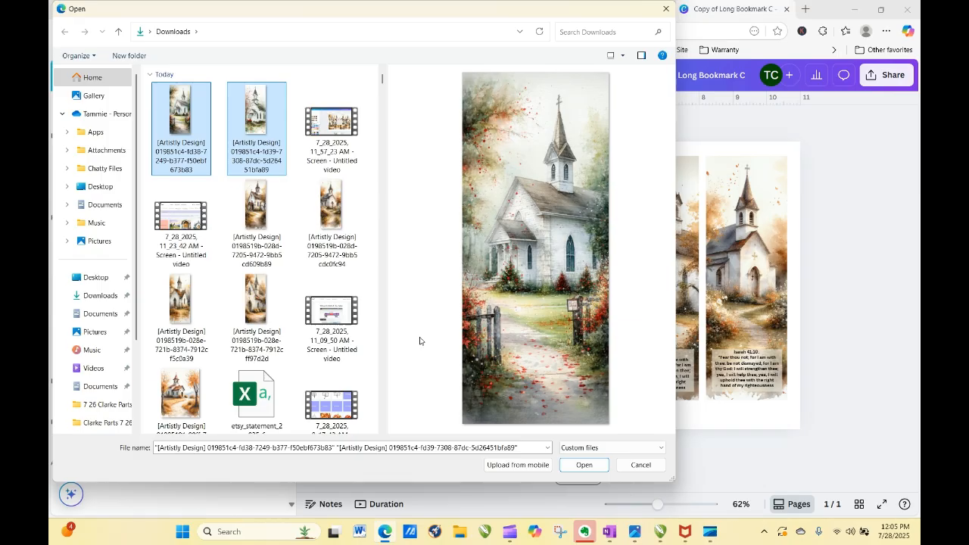
pyautogui.click(584, 464)
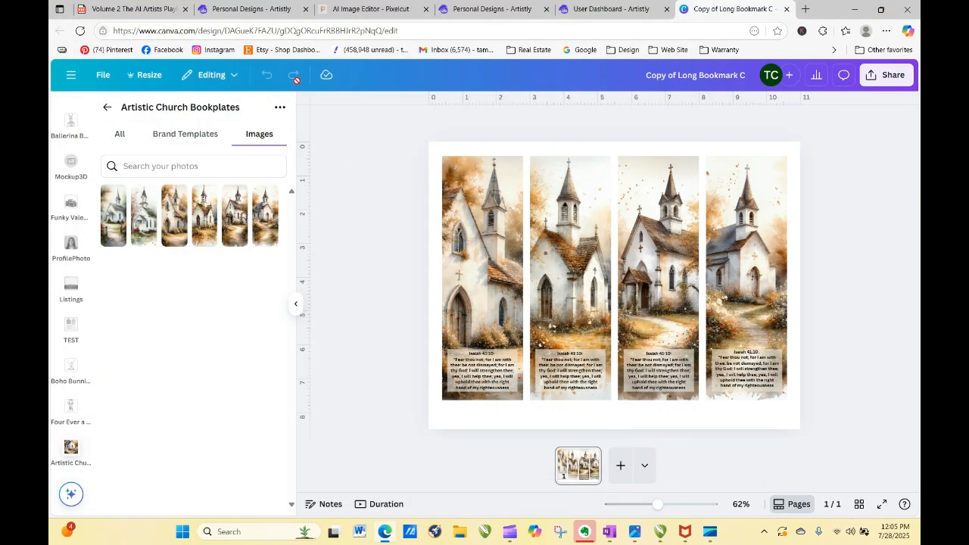
# Switch to Artistly's Personal Designs and download the first two red and green Christmas church images in the row
pyautogui.click(253, 9)
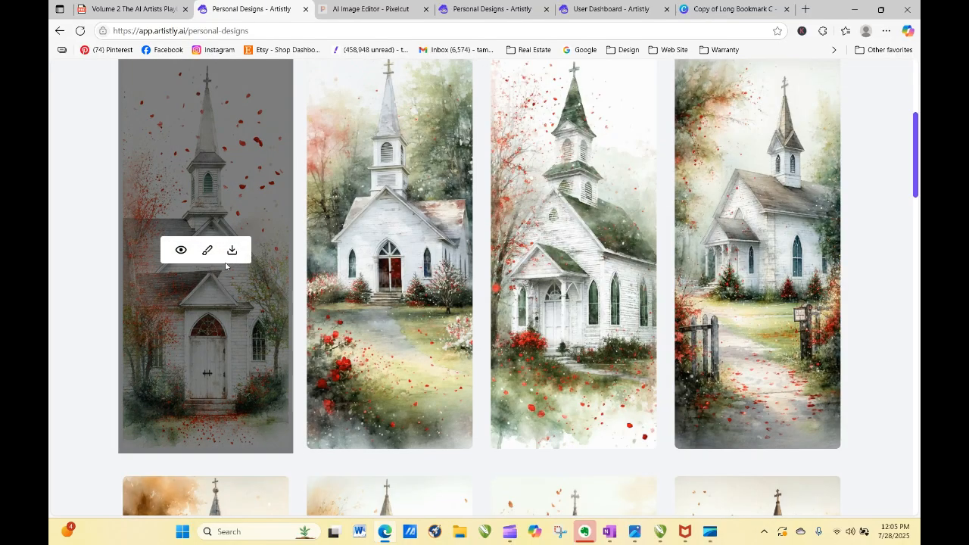
pyautogui.click(232, 252)
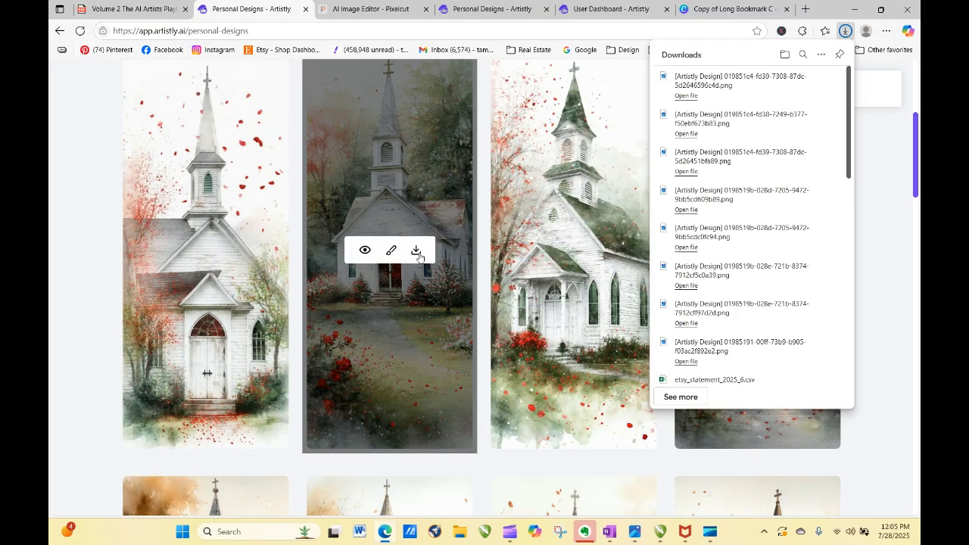
pyautogui.click(416, 252)
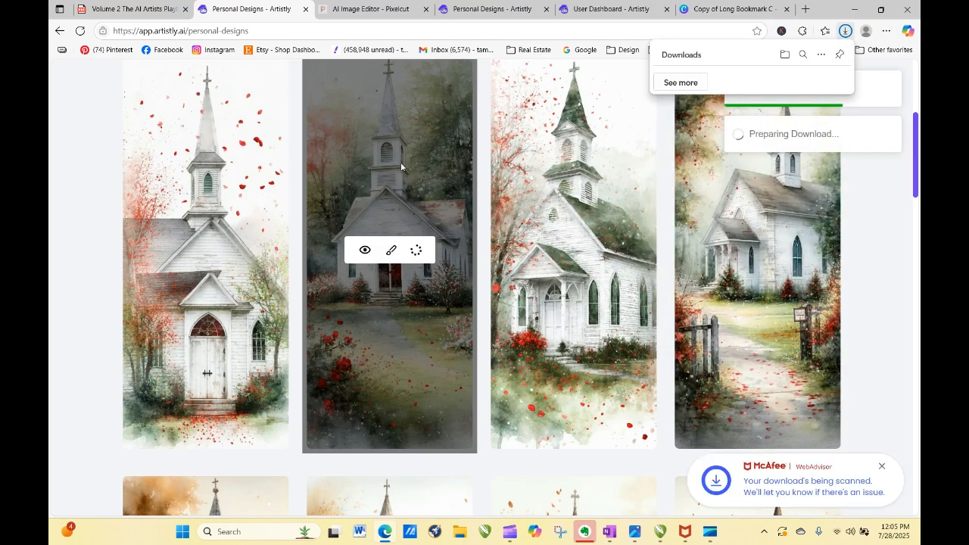
# Return to the Canva bookmark design and upload the two newest Artistly images, ending 5c95a66 and 6596c4d, to the Artistic Church Bookplates folder
pyautogui.click(729, 9)
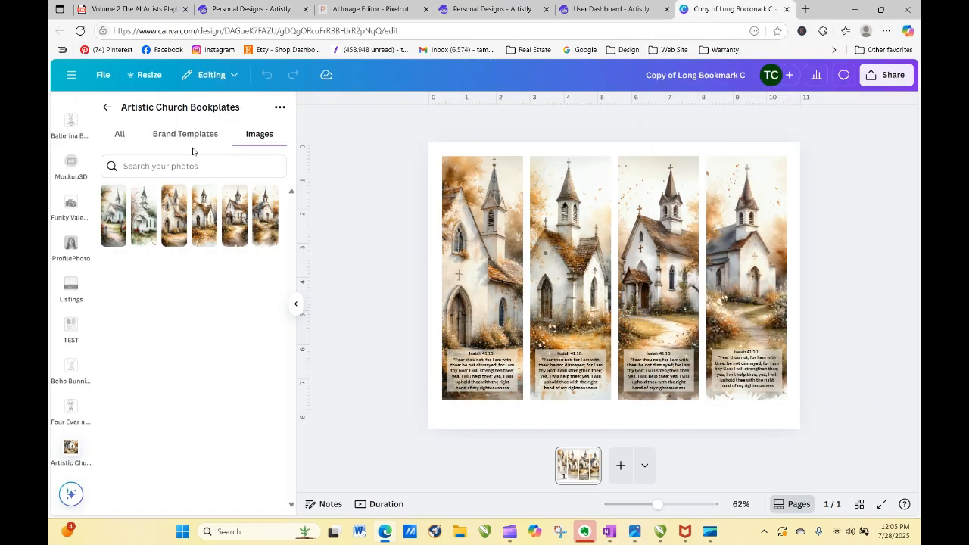
pyautogui.click(280, 107)
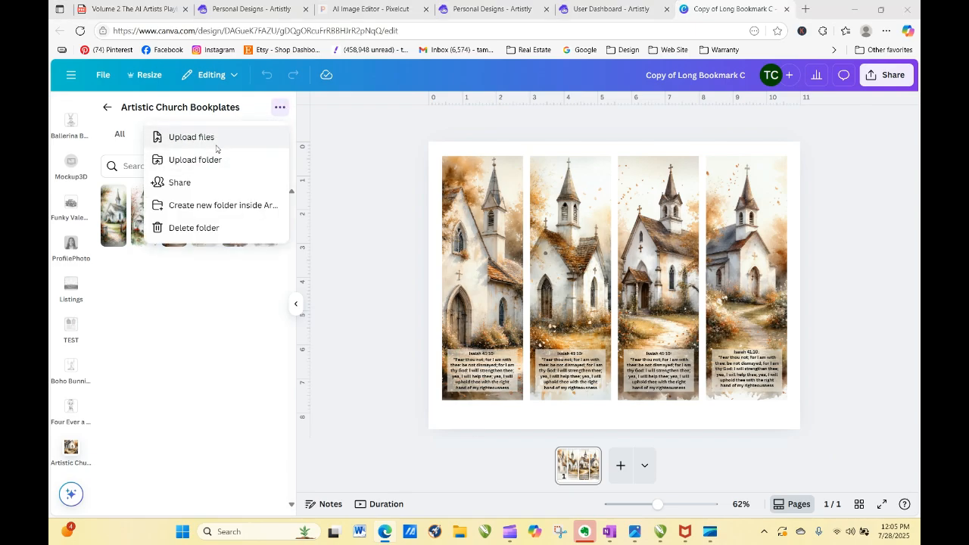
pyautogui.click(217, 147)
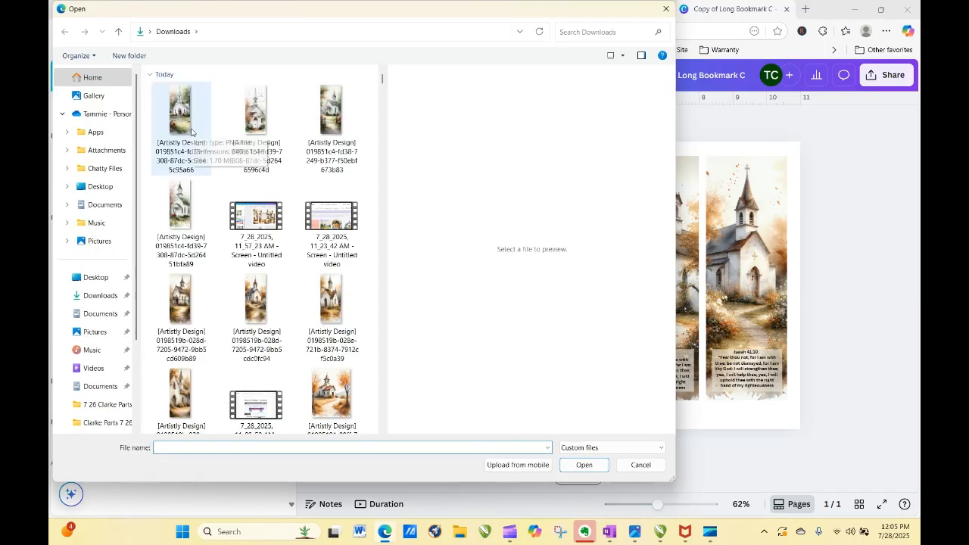
pyautogui.click(191, 133)
pyautogui.keyDown('ctrl'); pyautogui.click(249, 133); pyautogui.keyUp('ctrl')
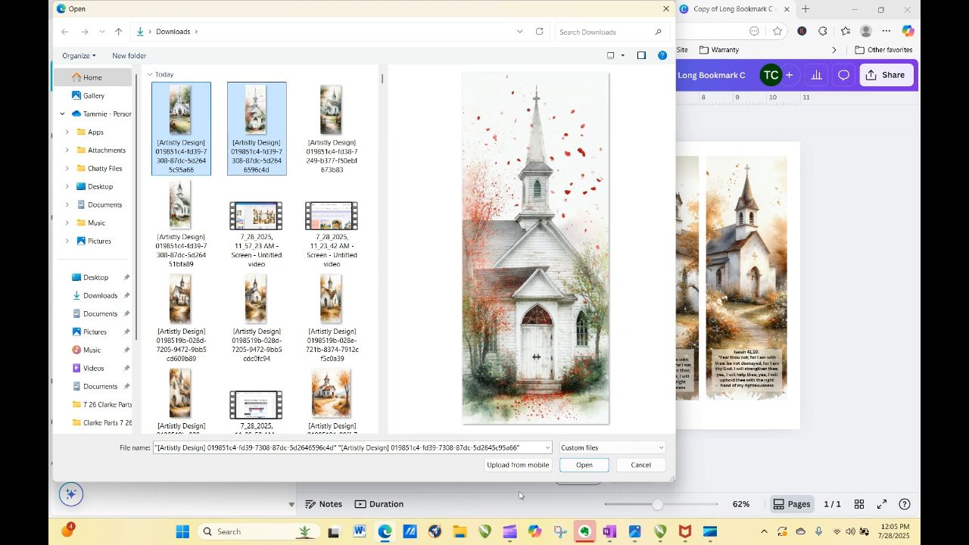
pyautogui.click(584, 467)
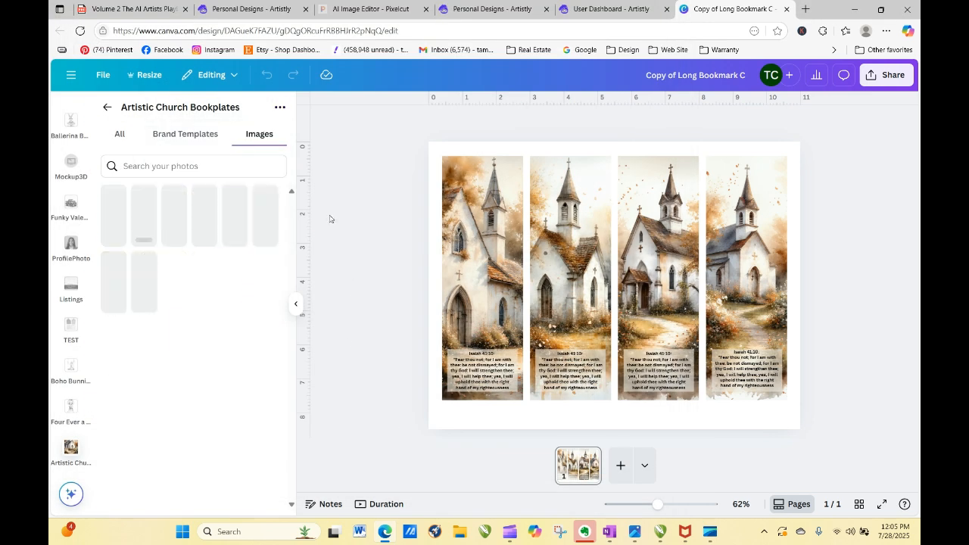
# Replace the first bookmark's artwork with the red-petal church image and shift its crop so the steeple sits within the frame
pyautogui.moveTo(113, 236); pyautogui.dragTo(452, 266)
pyautogui.doubleClick(472, 269)
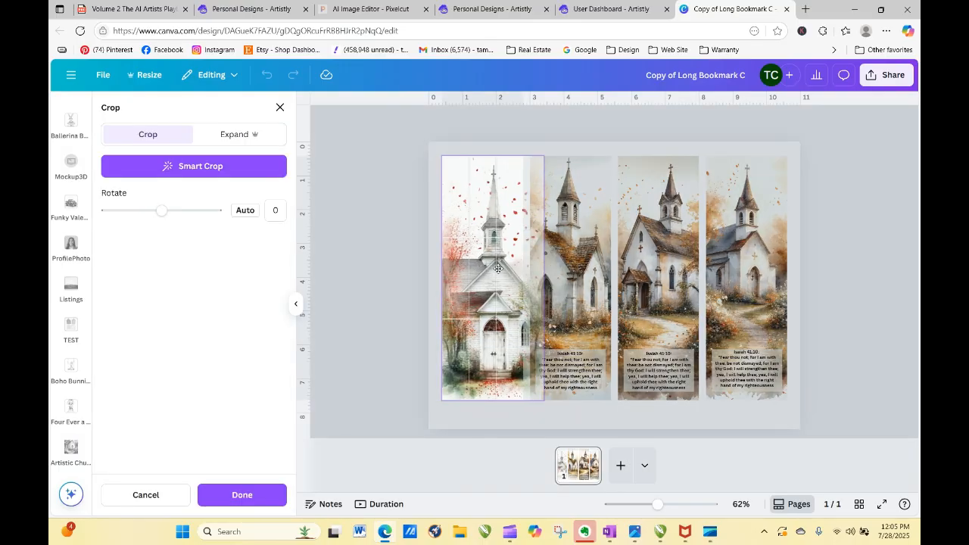
pyautogui.moveTo(498, 268); pyautogui.dragTo(470, 267)
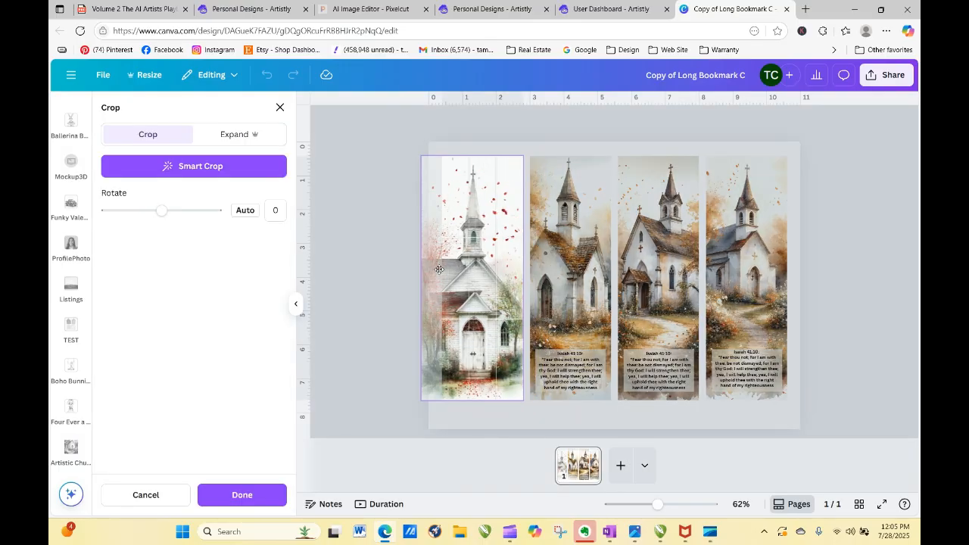
pyautogui.click(381, 218)
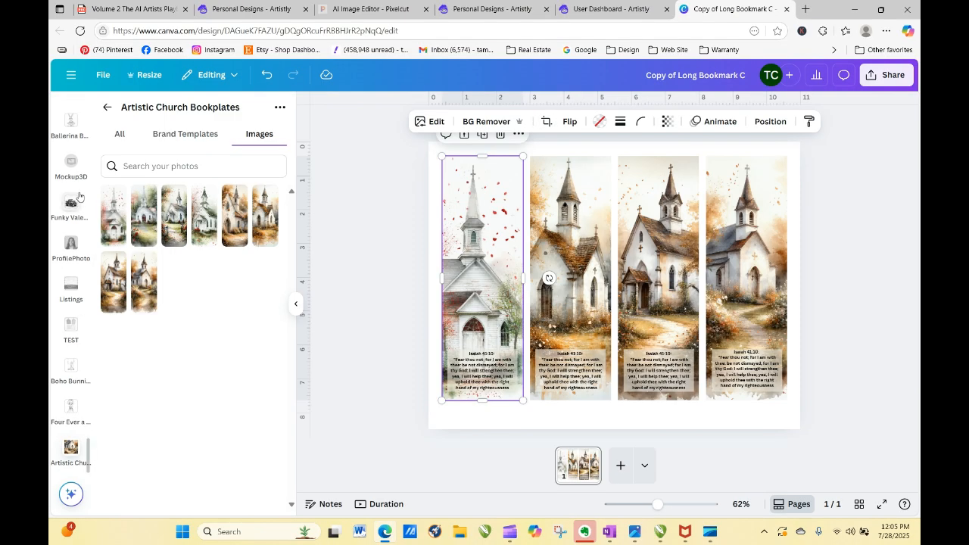
# Replace the artwork of the second, third and fourth bookmarks with the other three Christmas church images
pyautogui.moveTo(141, 219); pyautogui.dragTo(552, 227)
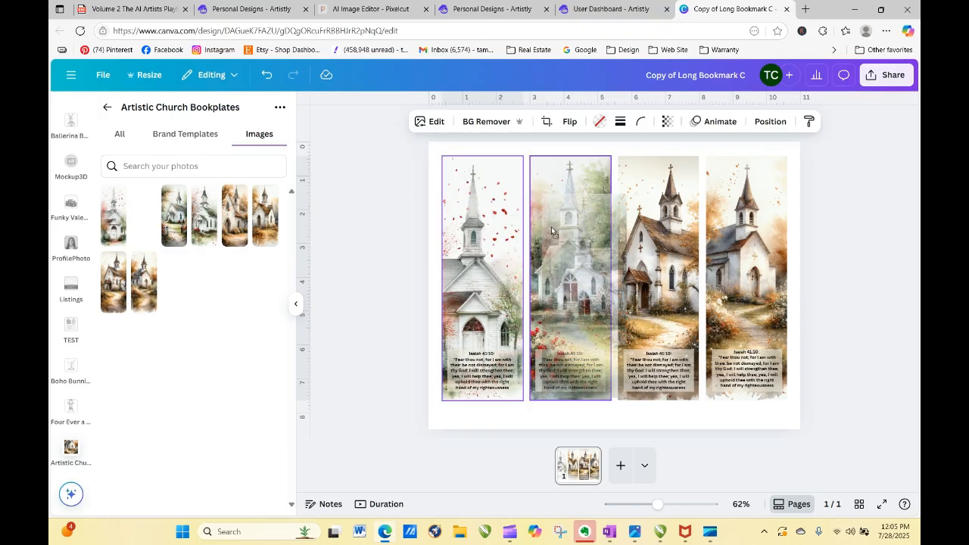
pyautogui.moveTo(174, 208); pyautogui.dragTo(643, 267)
pyautogui.moveTo(204, 216); pyautogui.dragTo(770, 253)
pyautogui.click(811, 271)
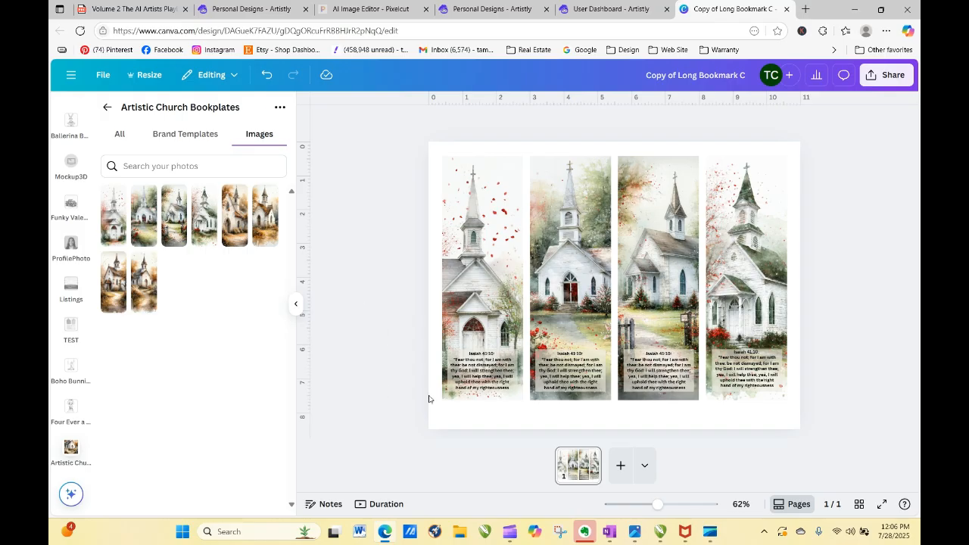
# Select the first bookmark's verse text and open the Bulk create app
pyautogui.click(467, 378)
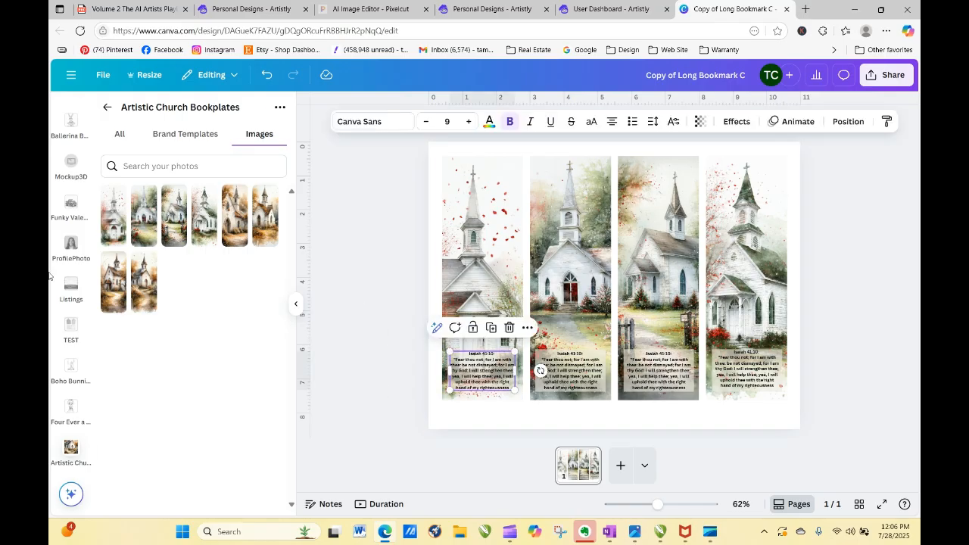
pyautogui.click(107, 107)
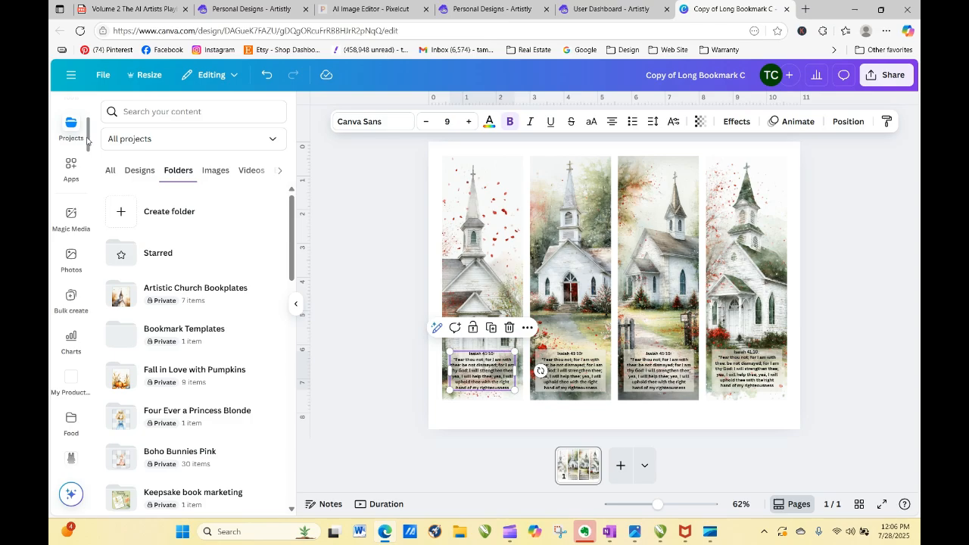
pyautogui.scroll(-3, 87, 140)
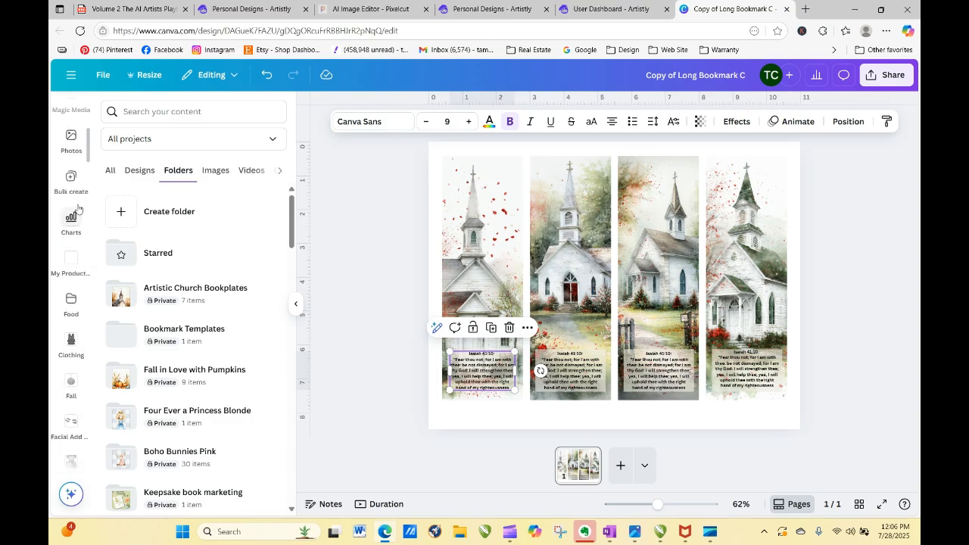
pyautogui.click(70, 182)
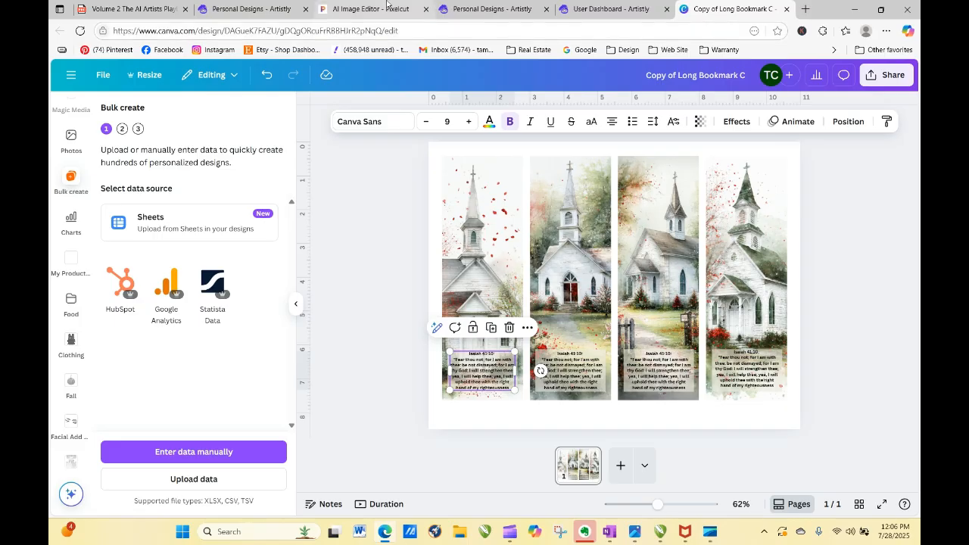
# Open the Canva home page in a new browser tab
pyautogui.click(806, 9)
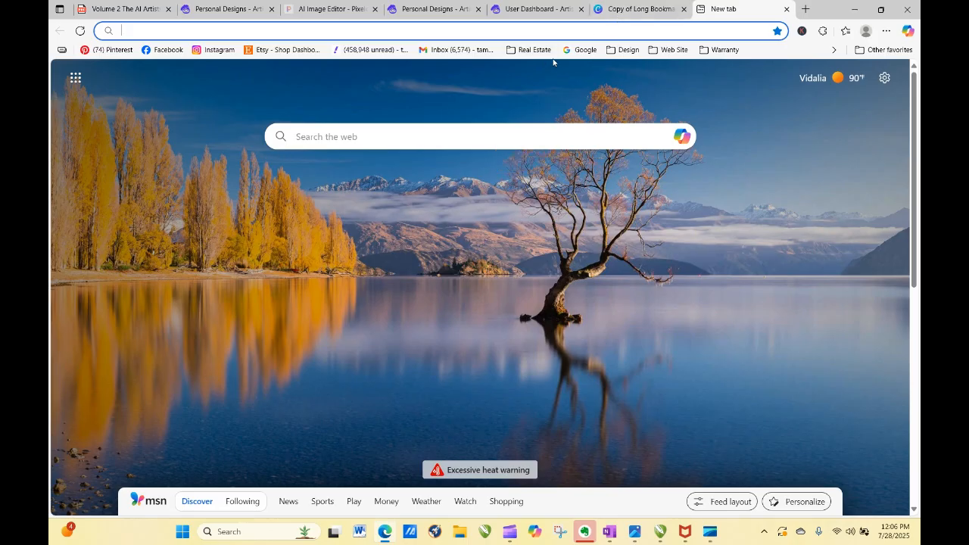
pyautogui.click(629, 50)
pyautogui.click(632, 102)
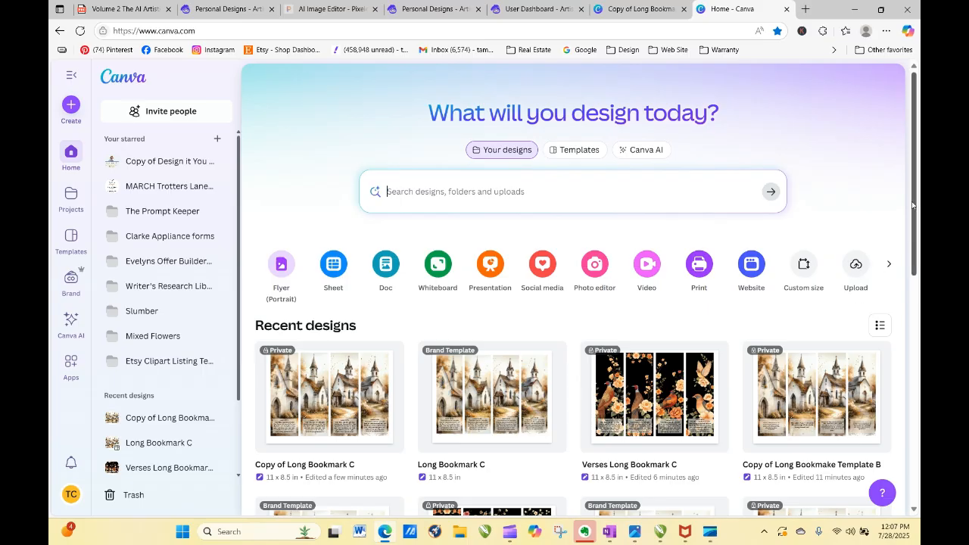
pyautogui.moveTo(913, 209); pyautogui.dragTo(916, 182)
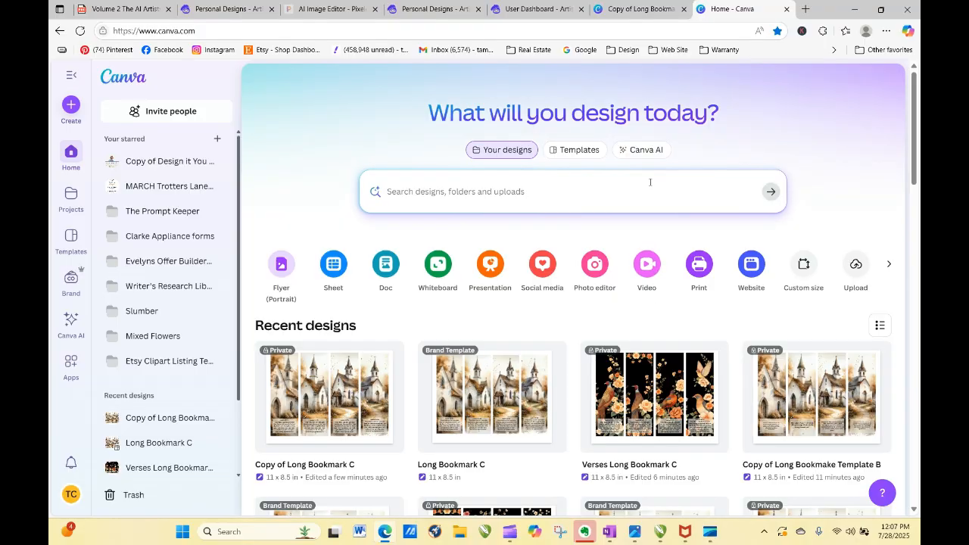
# Search your designs for "sheets", look over the results and clear the search
pyautogui.click(498, 191)
pyautogui.write('sheets')
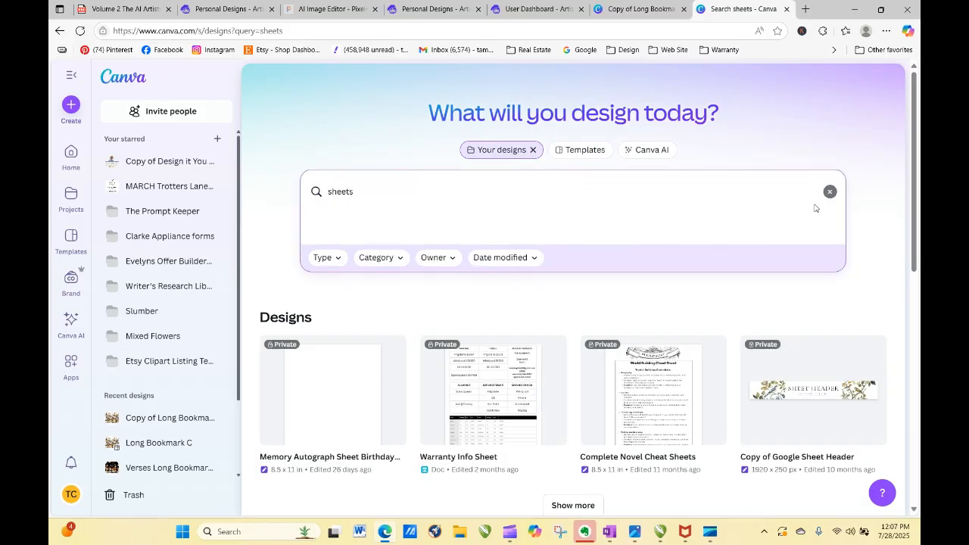
pyautogui.moveTo(913, 170)
pyautogui.mouseDown()
pyautogui.moveTo(917, 217)
pyautogui.moveTo(915, 171)
pyautogui.mouseUp()
pyautogui.moveTo(358, 193); pyautogui.dragTo(306, 200)
pyautogui.press('BackSpace')
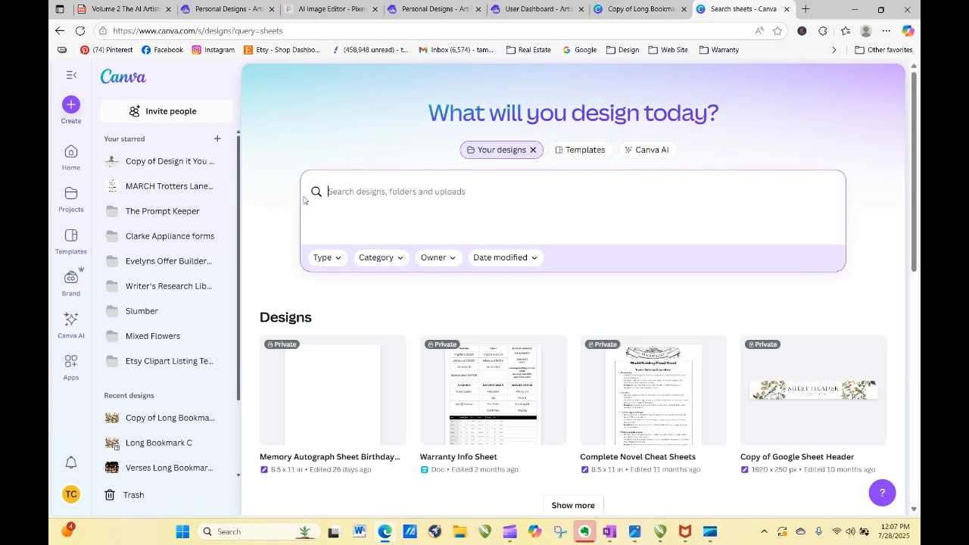
# Filter the design search by the type Designs and look through the available categories without choosing one
pyautogui.click(322, 259)
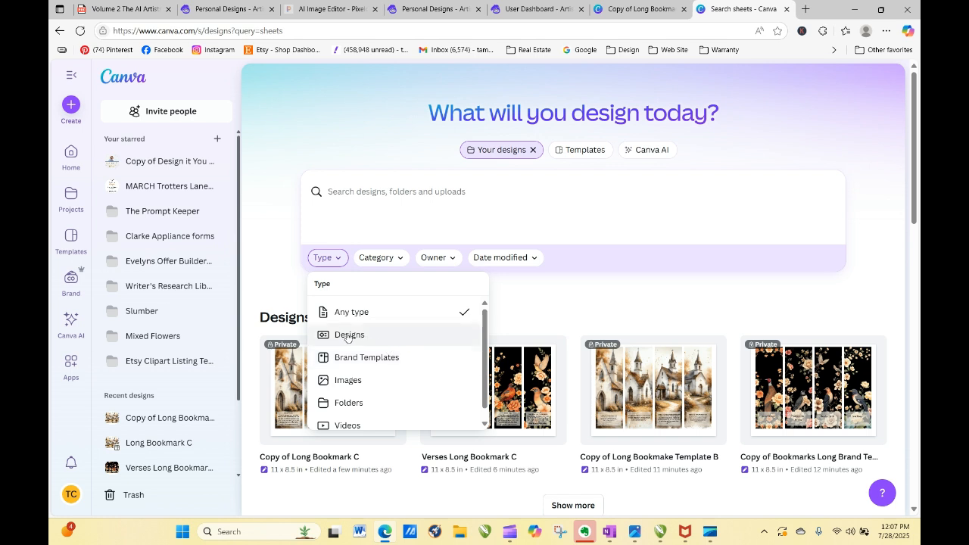
pyautogui.click(347, 335)
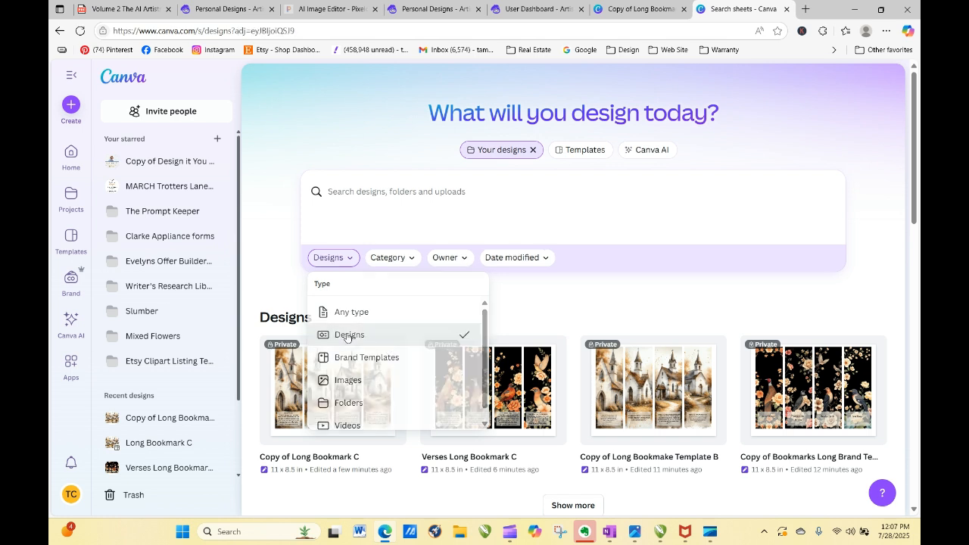
pyautogui.click(406, 262)
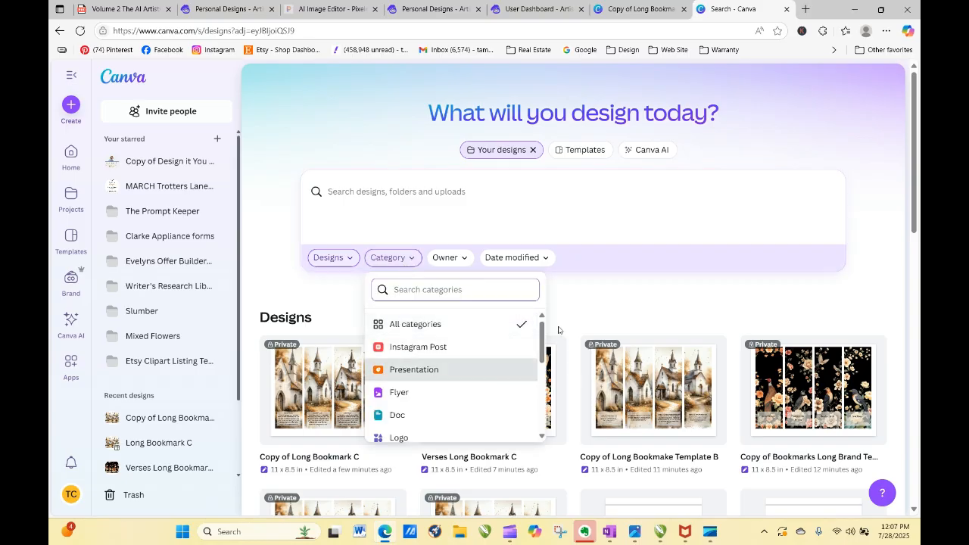
pyautogui.moveTo(543, 335); pyautogui.dragTo(553, 241)
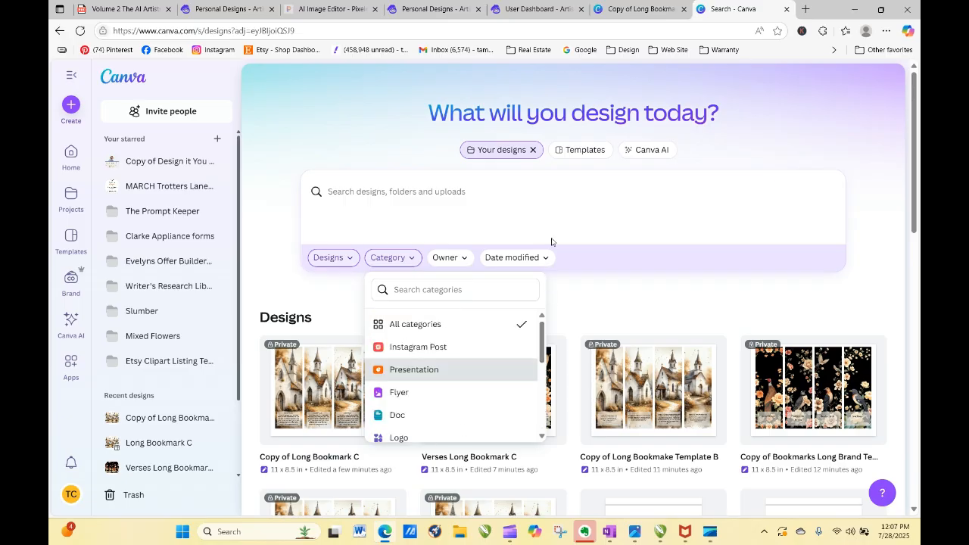
pyautogui.click(570, 286)
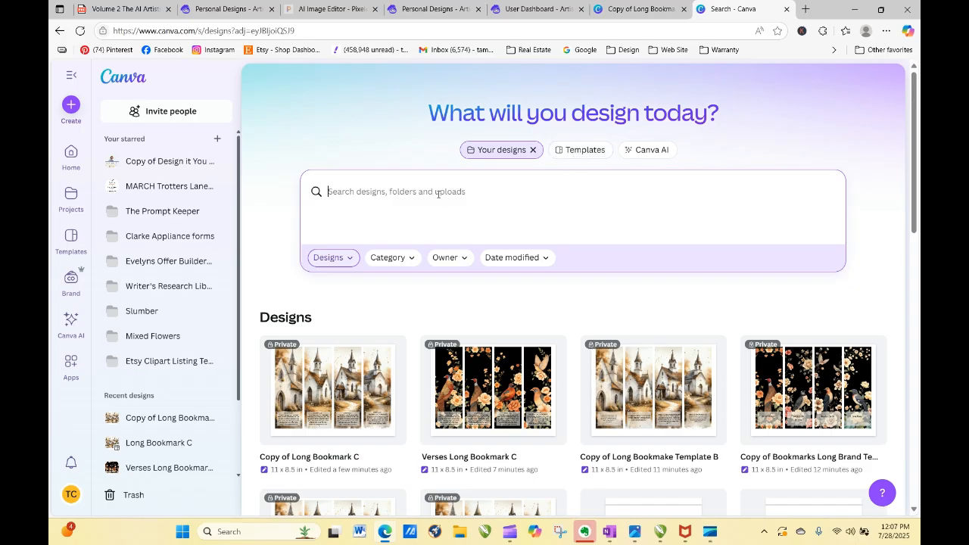
# Search the filtered designs for "sheets", look through the results, clear the search term and browse the recent designs
pyautogui.write('sheets')
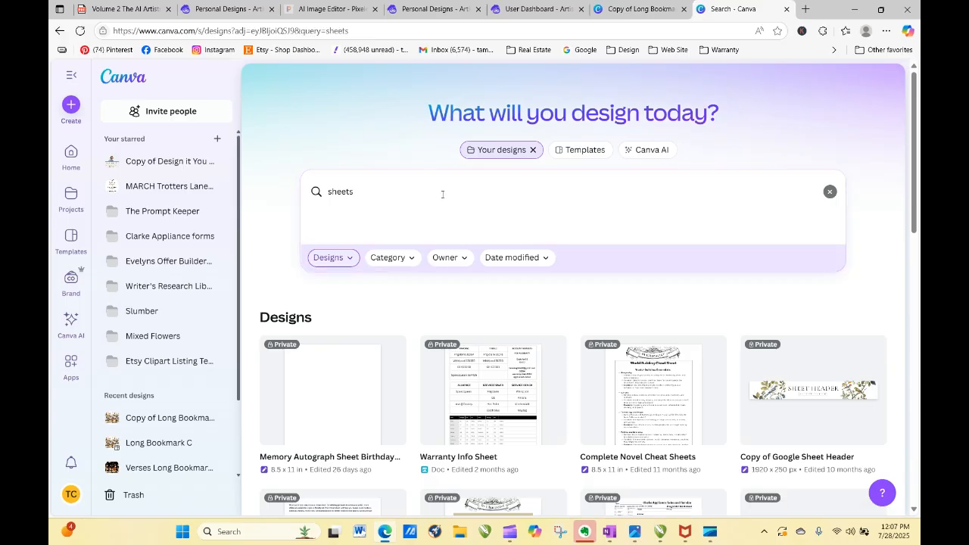
pyautogui.moveTo(917, 117); pyautogui.dragTo(917, 4)
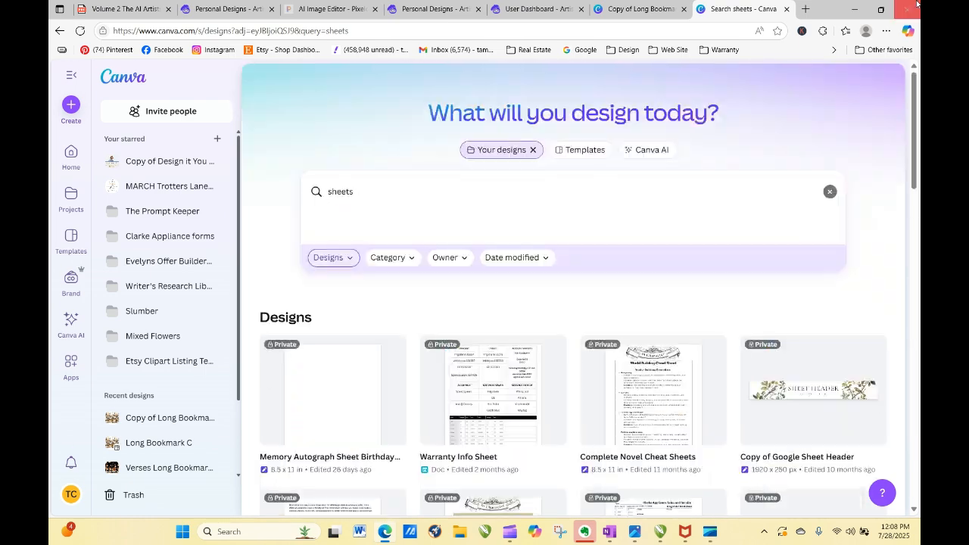
pyautogui.moveTo(352, 190); pyautogui.dragTo(277, 192)
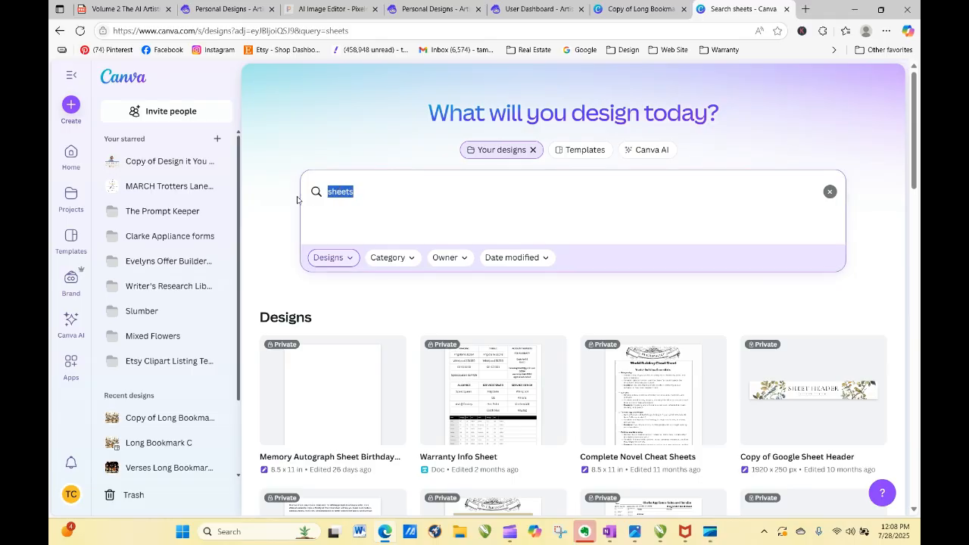
pyautogui.press('BackSpace')
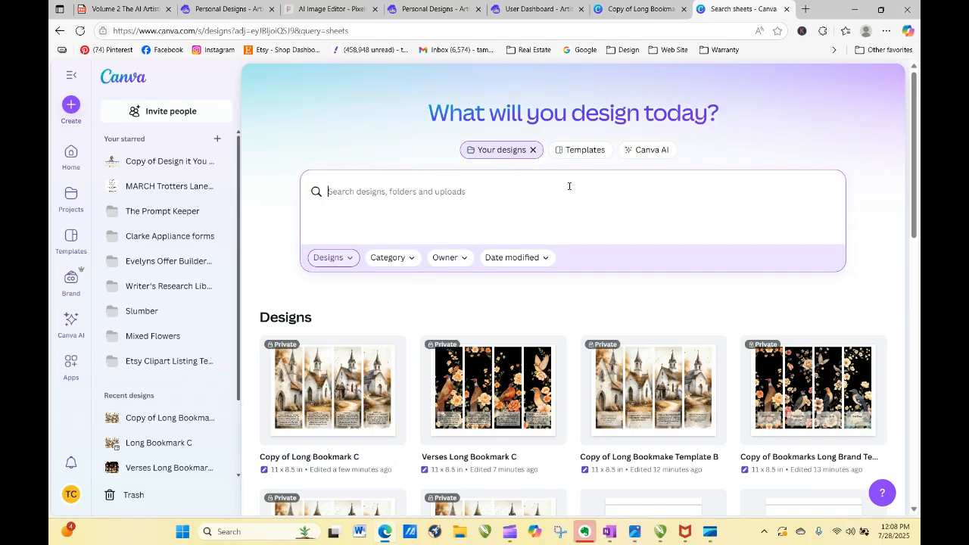
pyautogui.moveTo(917, 159); pyautogui.dragTo(921, 311)
pyautogui.scroll(8, 470, 227)
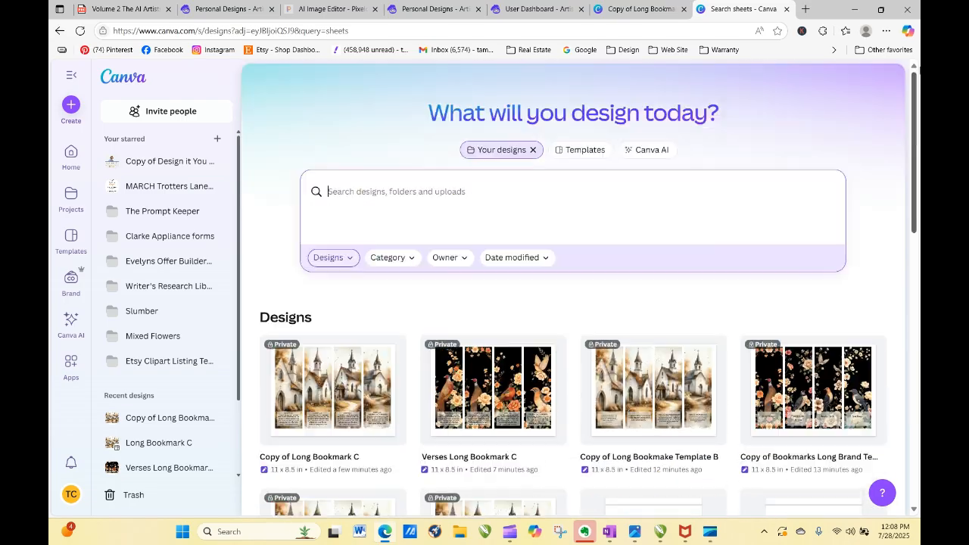
# Search the designs for "bible verses" and open the ENCOURAGEMENT BIBLE VERSES sheet
pyautogui.click(448, 194)
pyautogui.write('bible verse')
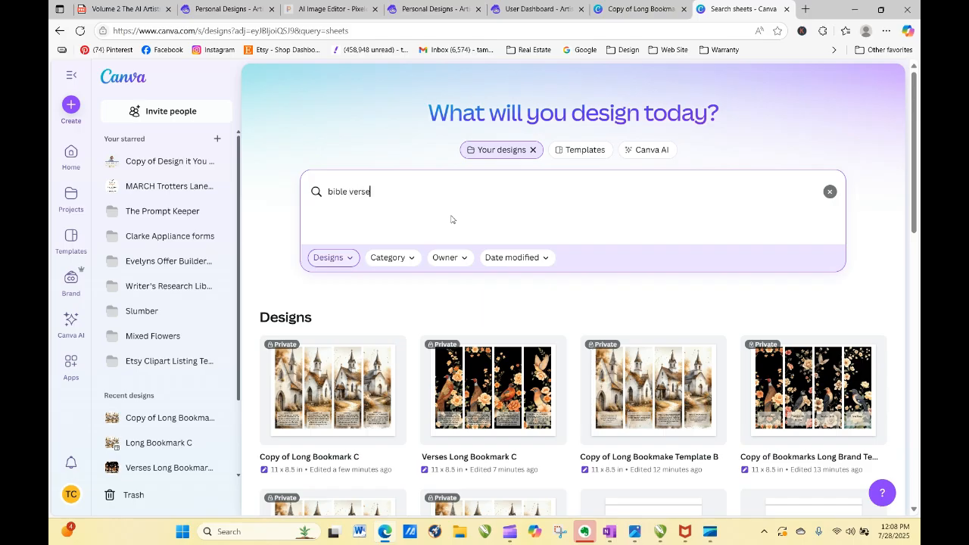
pyautogui.write('s')
pyautogui.press('Return')
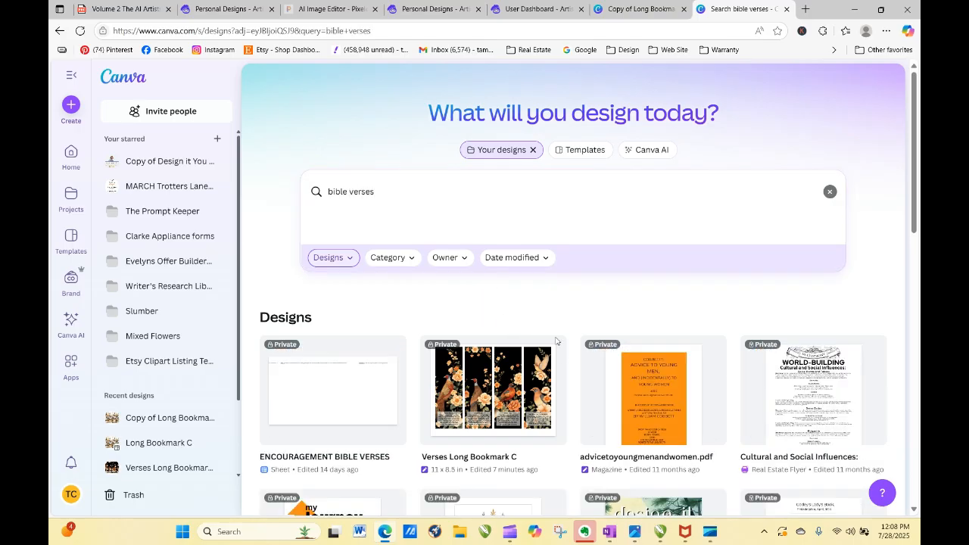
pyautogui.click(337, 397)
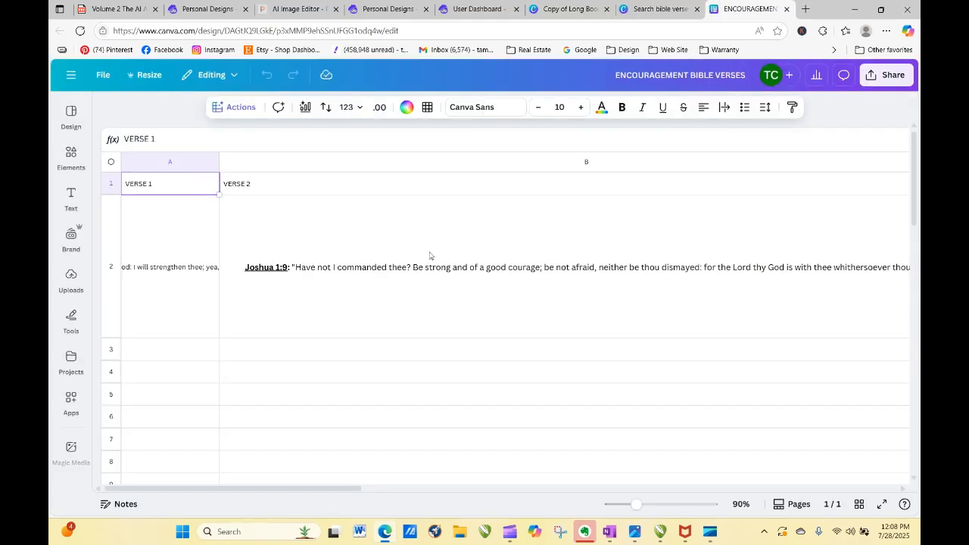
# Look across the verse columns of the ENCOURAGEMENT BIBLE VERSES sheet, from VERSE 1 through the empty column D
pyautogui.moveTo(356, 490); pyautogui.dragTo(419, 420)
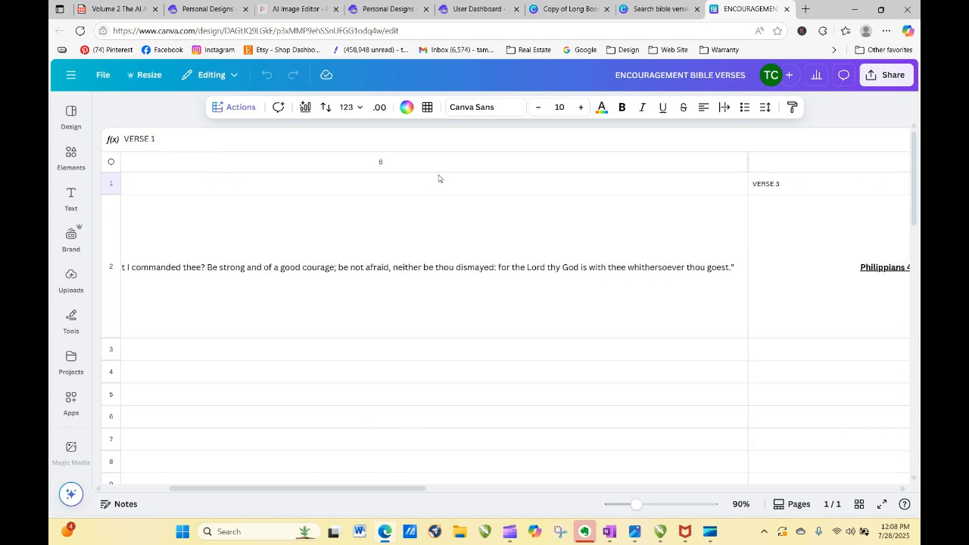
pyautogui.click(399, 163)
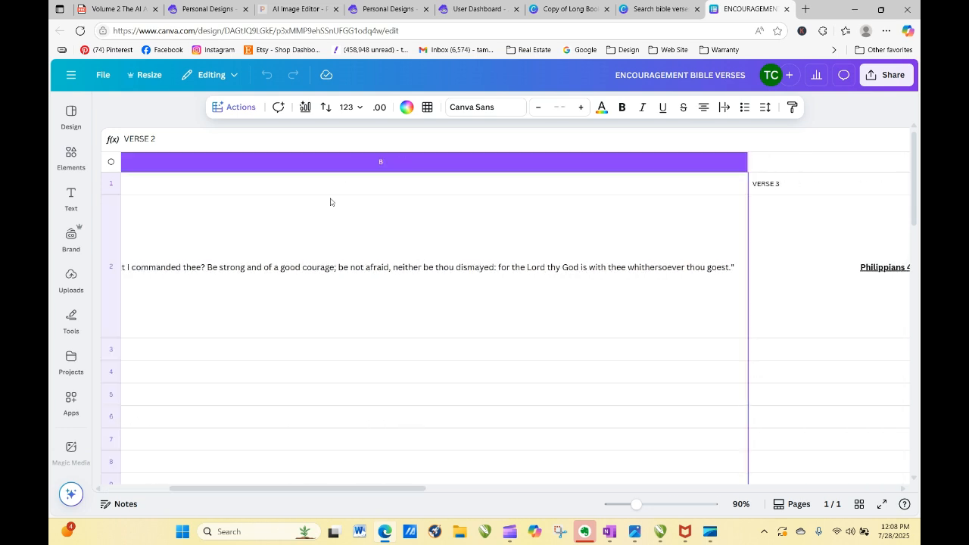
pyautogui.click(767, 184)
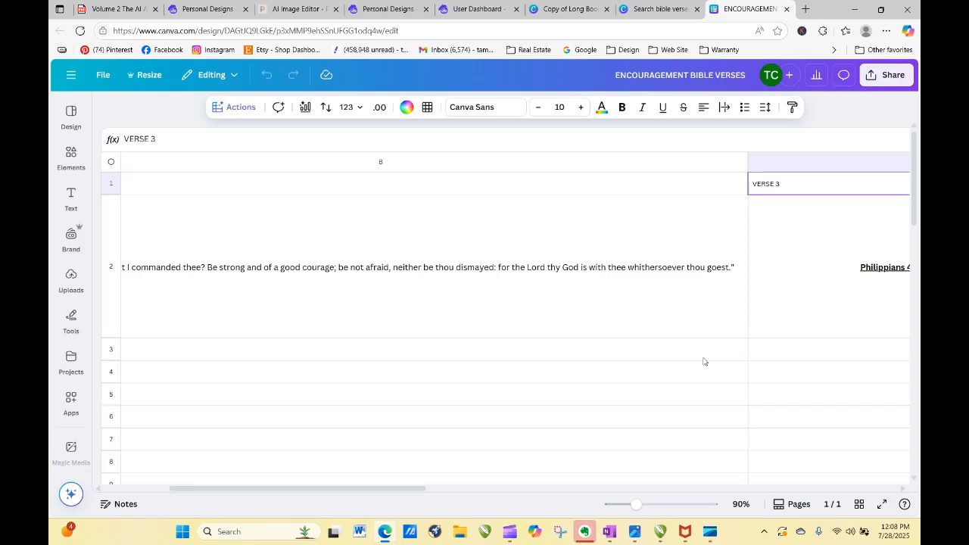
pyautogui.moveTo(422, 488); pyautogui.dragTo(684, 463)
pyautogui.click(447, 162)
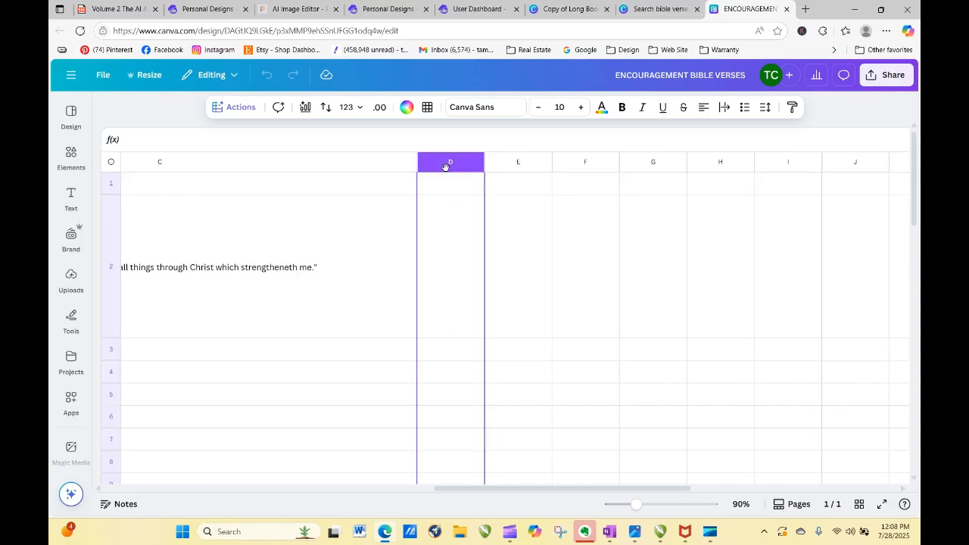
pyautogui.click(448, 190)
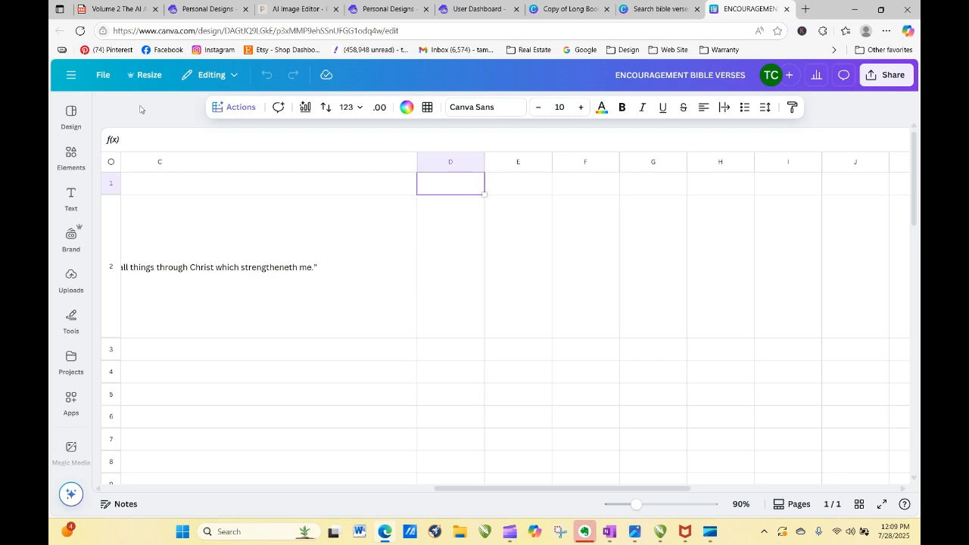
# Switch to the Copy of Long Bookmark C design, deselect its verse text and compare the bookmarks with the Artistly church images
pyautogui.click(184, 15)
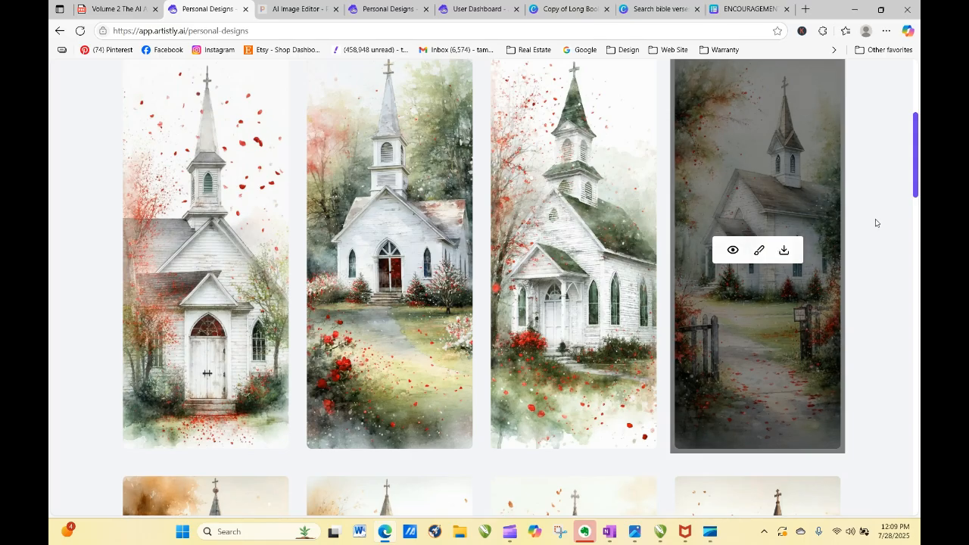
pyautogui.click(659, 9)
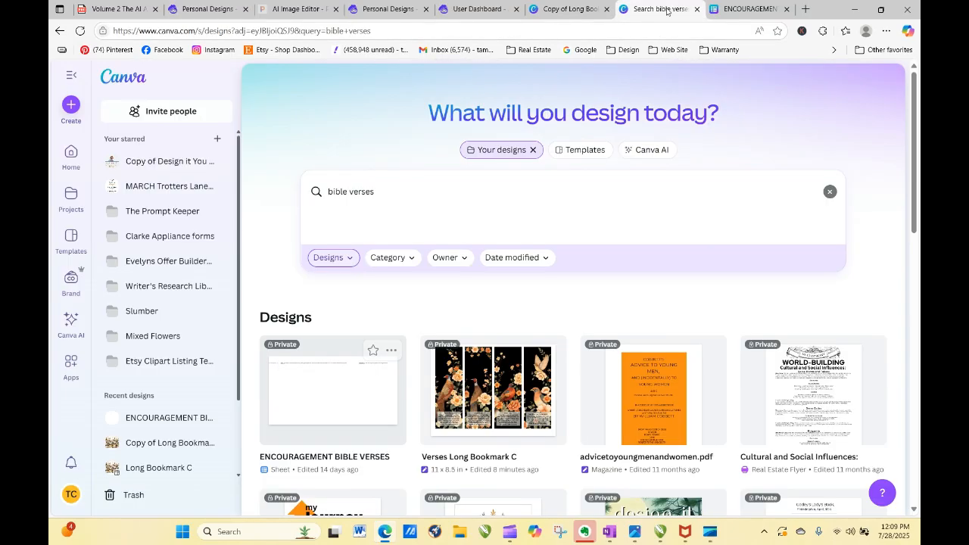
pyautogui.click(568, 9)
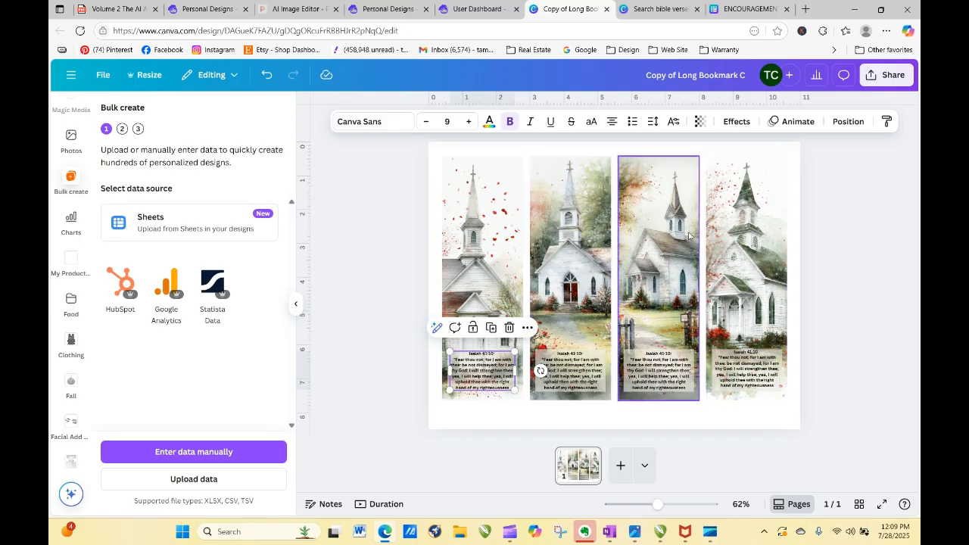
pyautogui.click(818, 259)
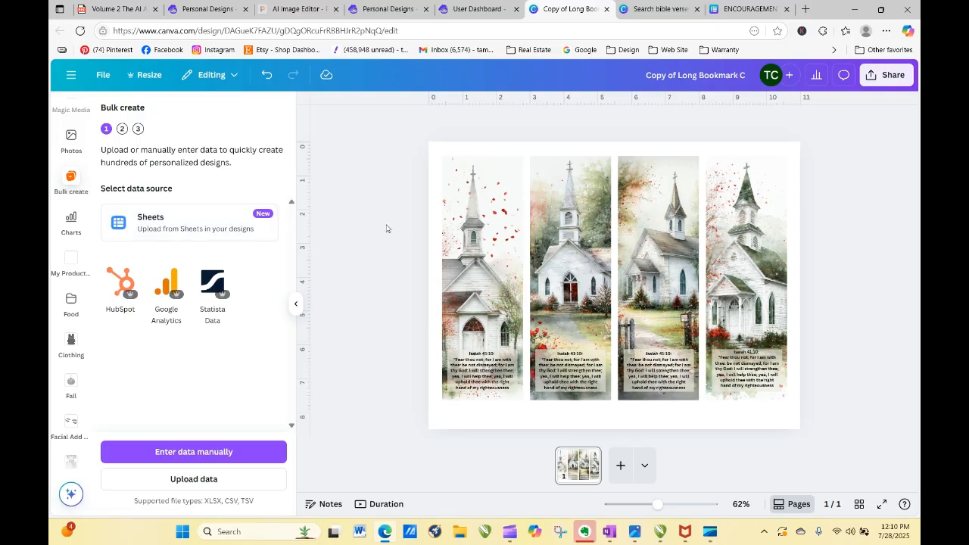
pyautogui.click(202, 13)
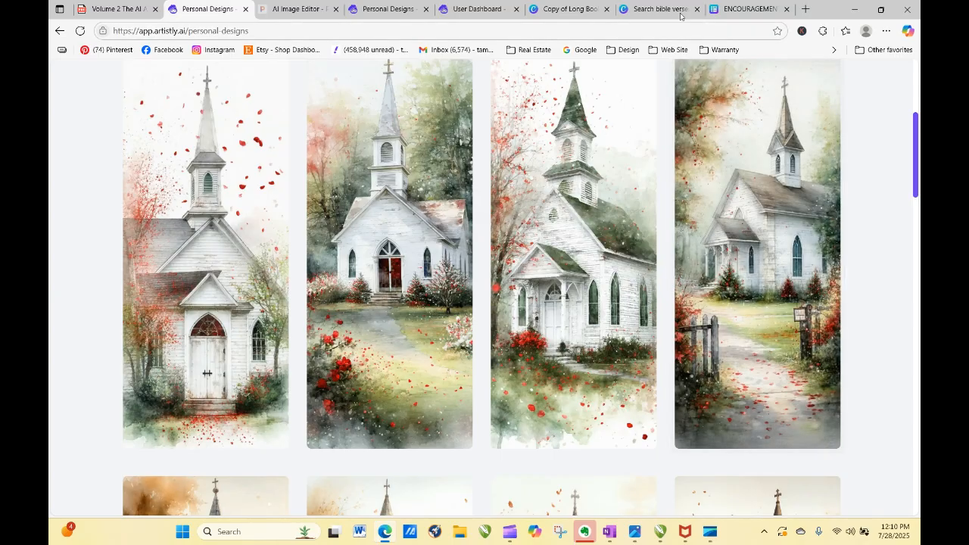
pyautogui.click(655, 9)
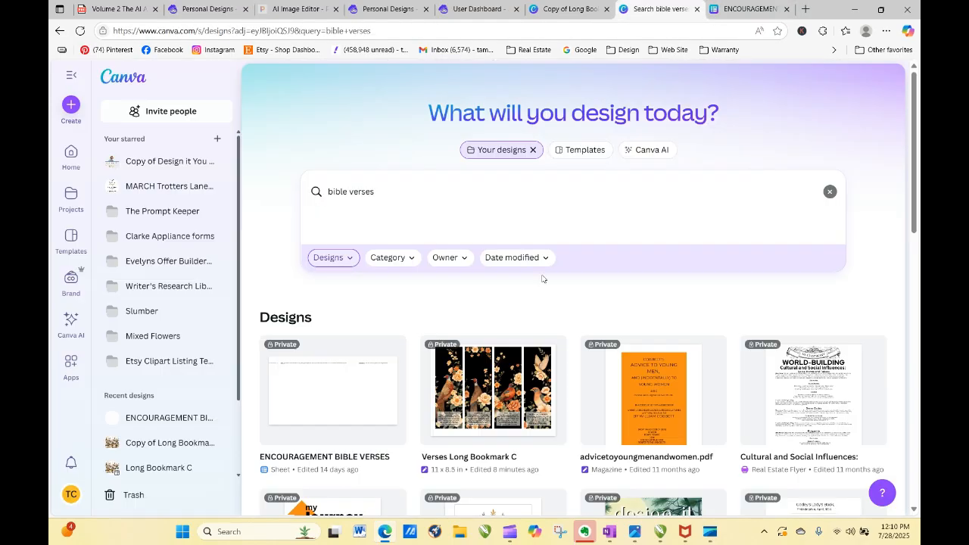
pyautogui.click(591, 9)
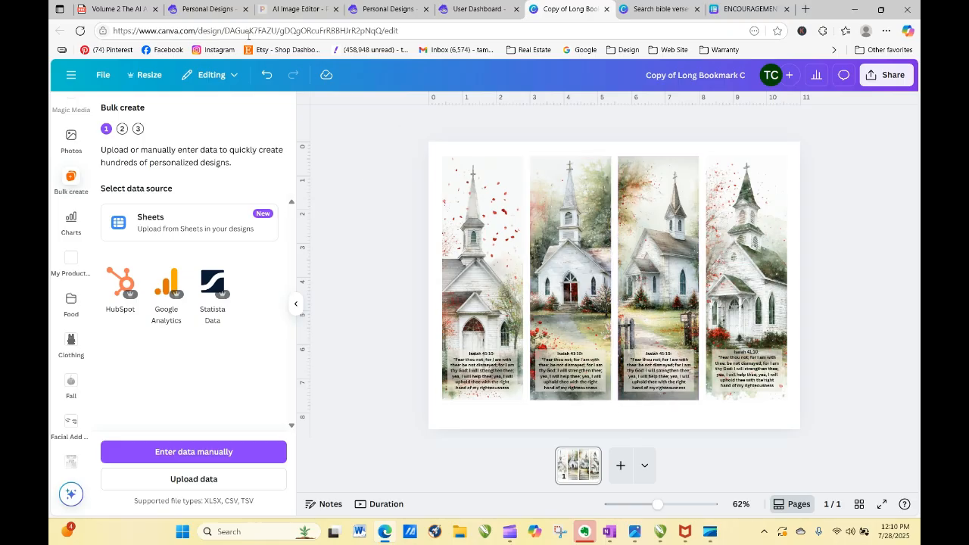
# Switch to Artistly, view the details of the first church image with falling red petals and close them
pyautogui.click(171, 11)
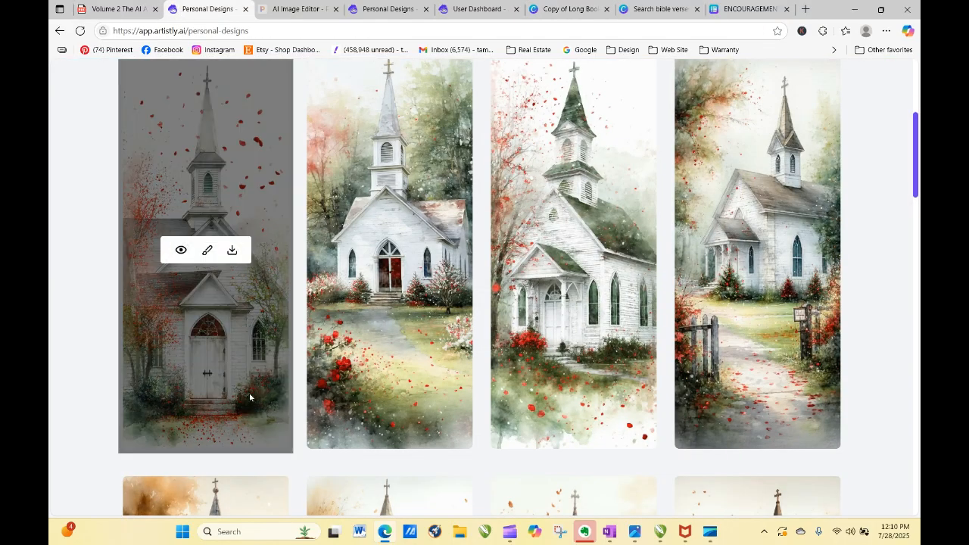
pyautogui.click(181, 256)
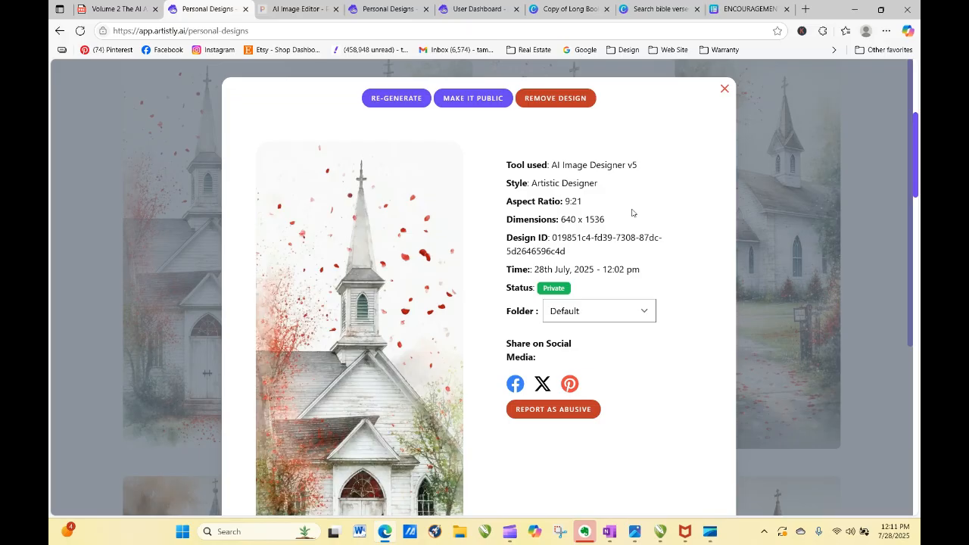
pyautogui.click(725, 88)
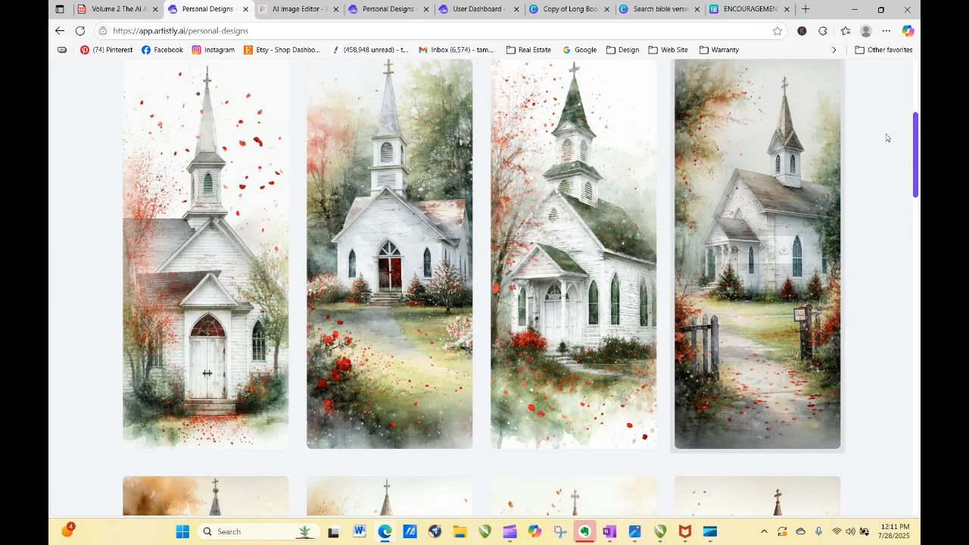
# Load more of the personal designs three times and browse down to the harvest pumpkin images
pyautogui.moveTo(916, 146); pyautogui.dragTo(919, 485)
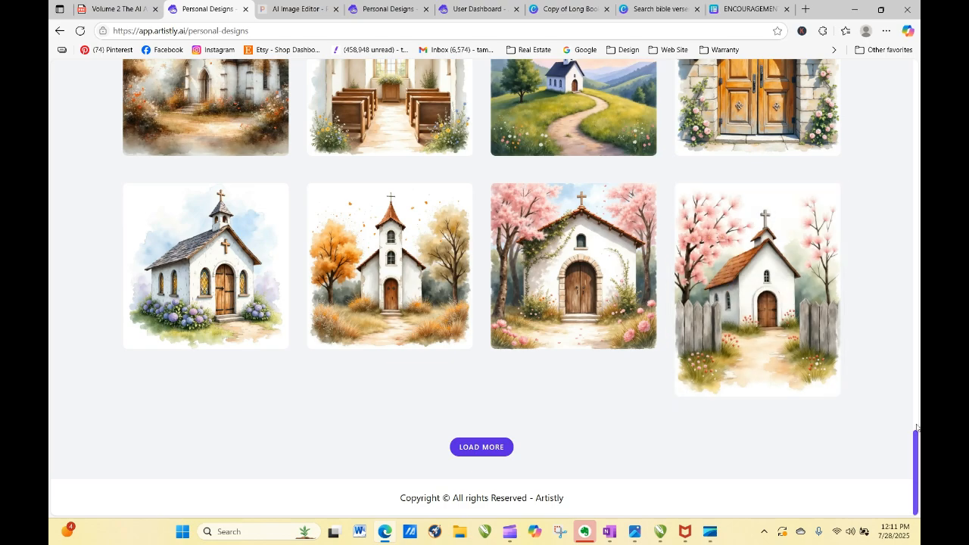
pyautogui.moveTo(916, 428); pyautogui.dragTo(894, 462)
pyautogui.click(499, 446)
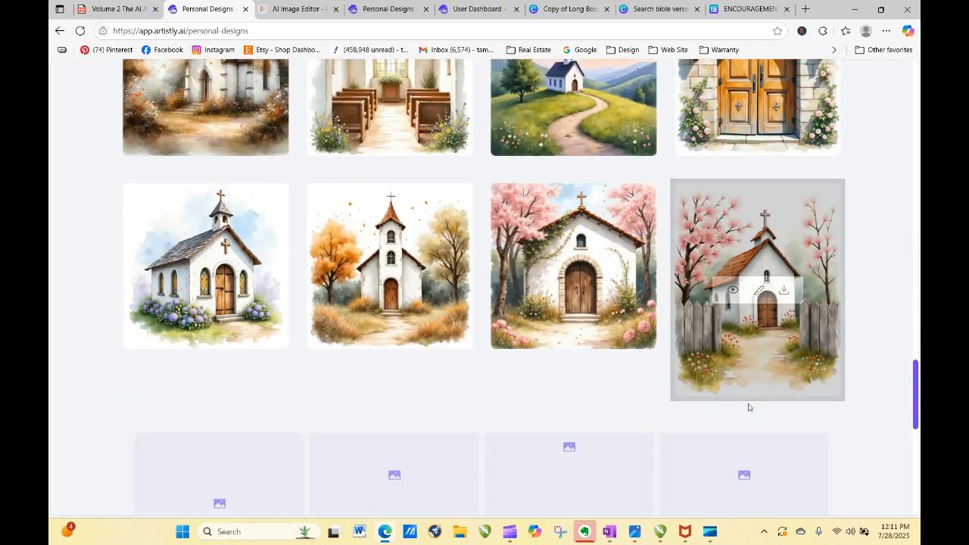
pyautogui.moveTo(914, 302); pyautogui.dragTo(920, 483)
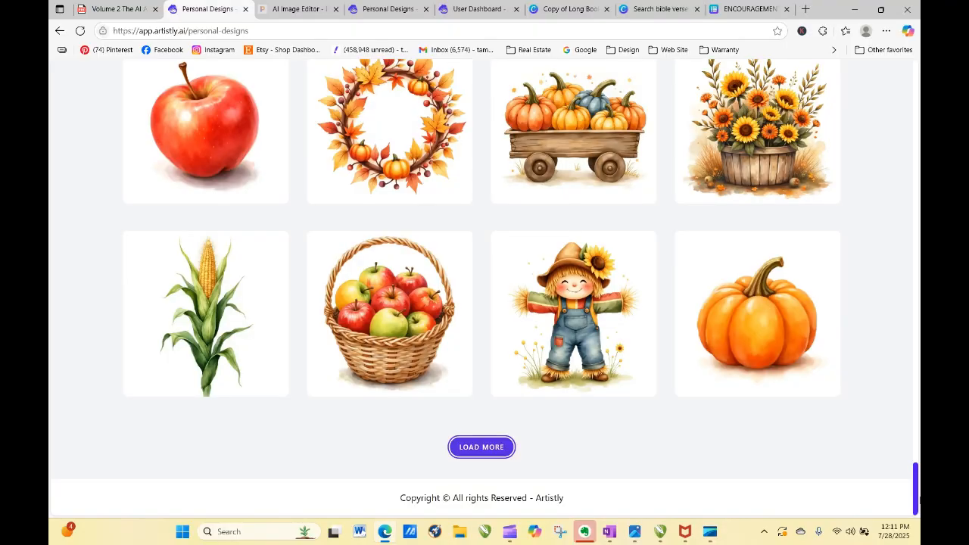
pyautogui.click(498, 448)
pyautogui.moveTo(914, 376); pyautogui.dragTo(917, 461)
pyautogui.moveTo(366, 237)
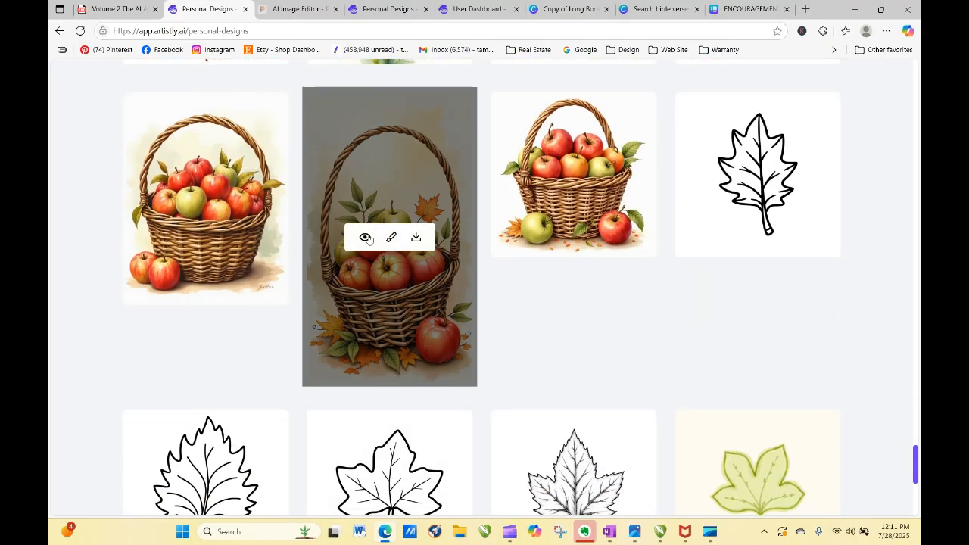
pyautogui.moveTo(604, 142)
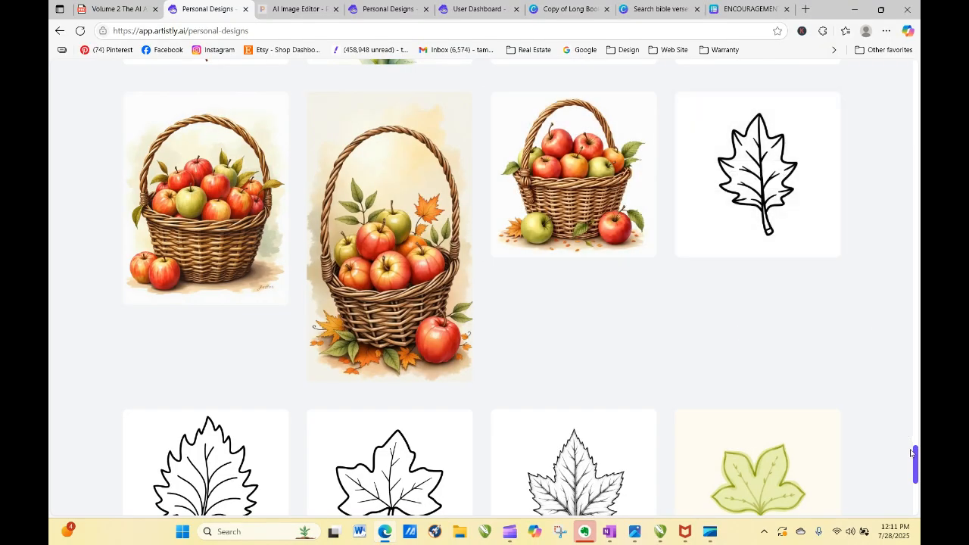
pyautogui.moveTo(915, 458); pyautogui.dragTo(917, 496)
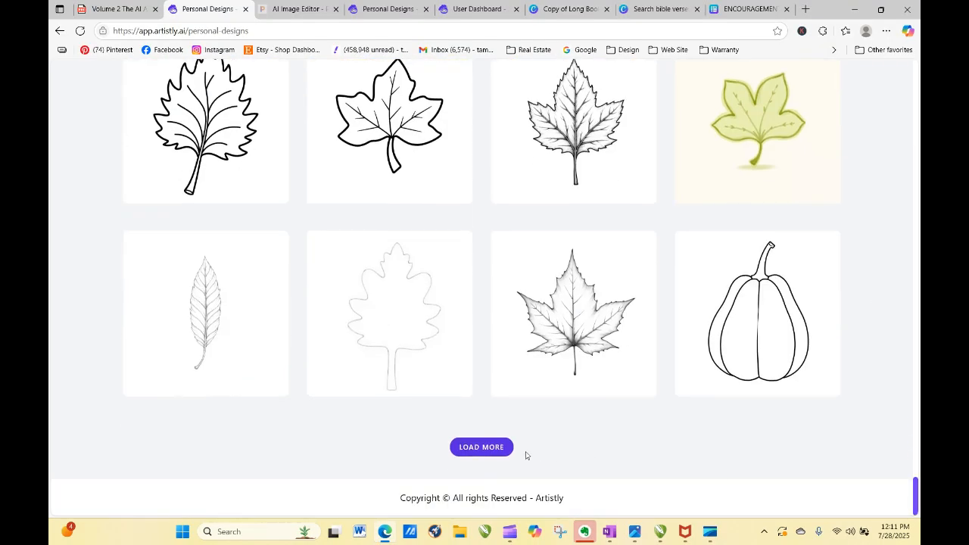
pyautogui.click(493, 451)
pyautogui.moveTo(916, 406); pyautogui.dragTo(916, 497)
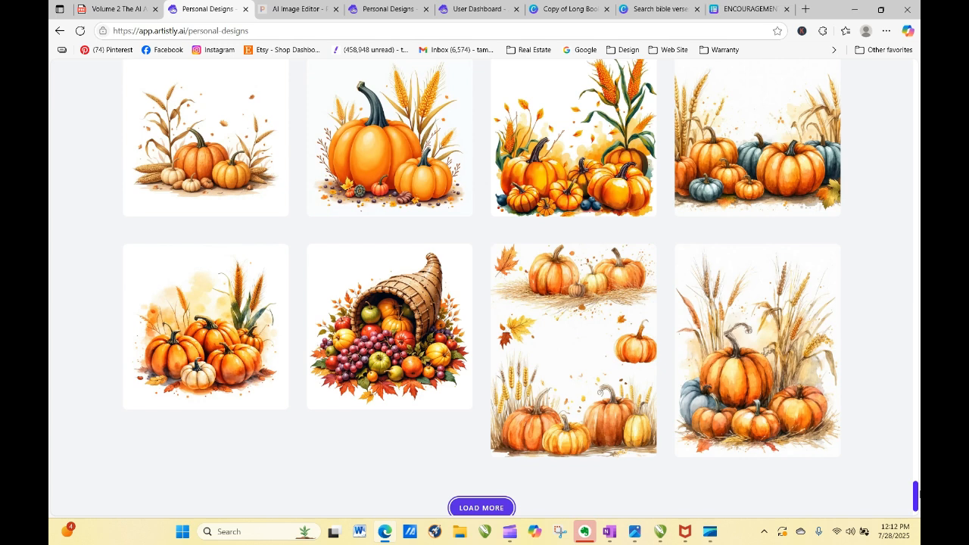
# Regenerate the square harvest image with orange and blue pumpkins at aspect ratio 9:21 (640 X 1536) px with a quantity of 4
pyautogui.moveTo(737, 138)
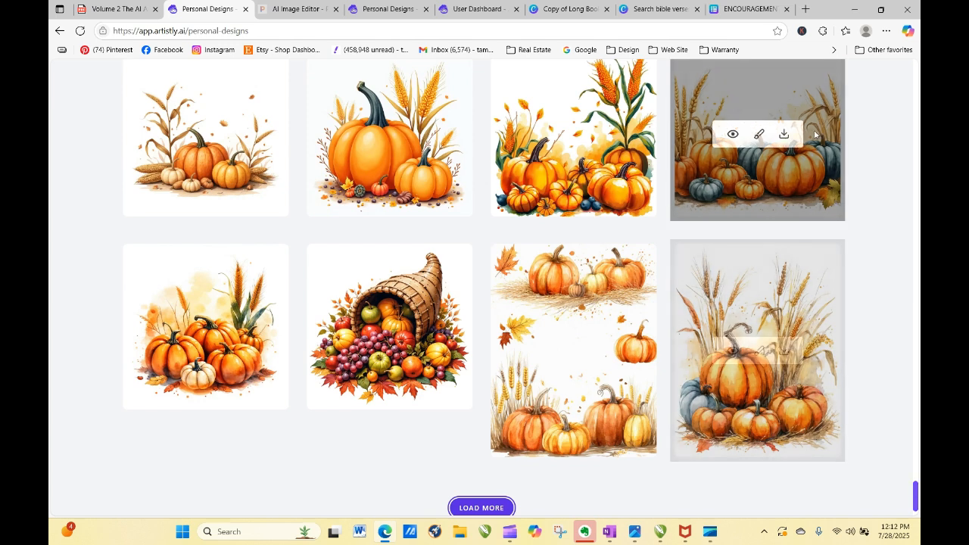
pyautogui.click(733, 136)
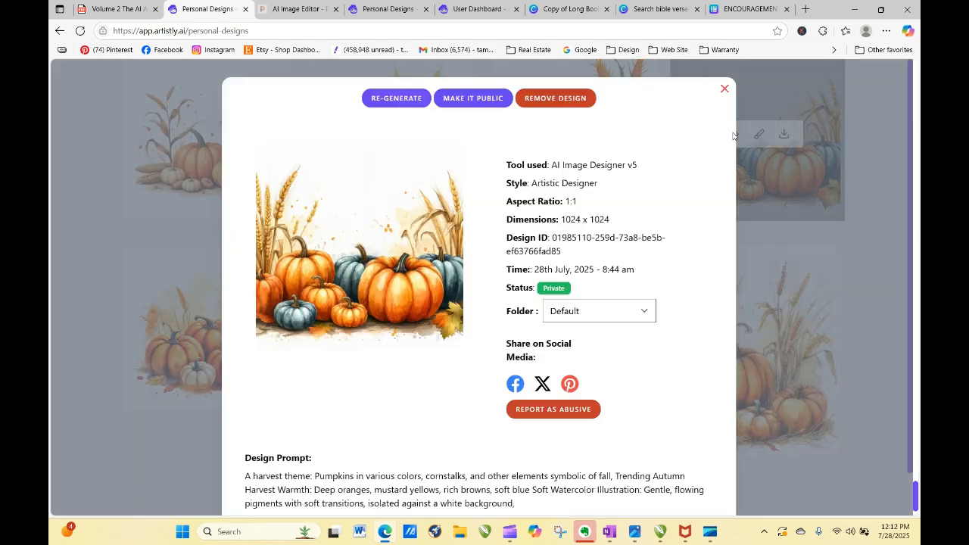
pyautogui.click(396, 98)
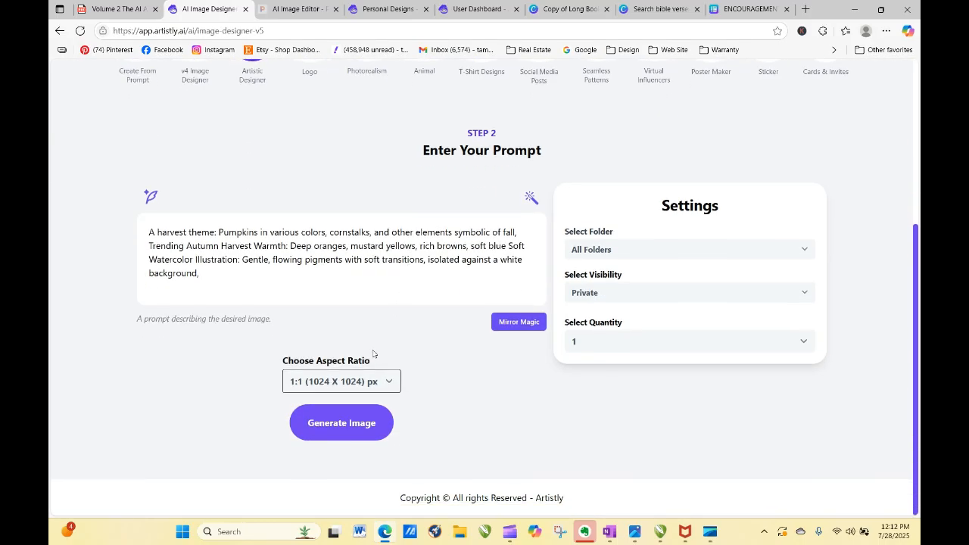
pyautogui.click(371, 381)
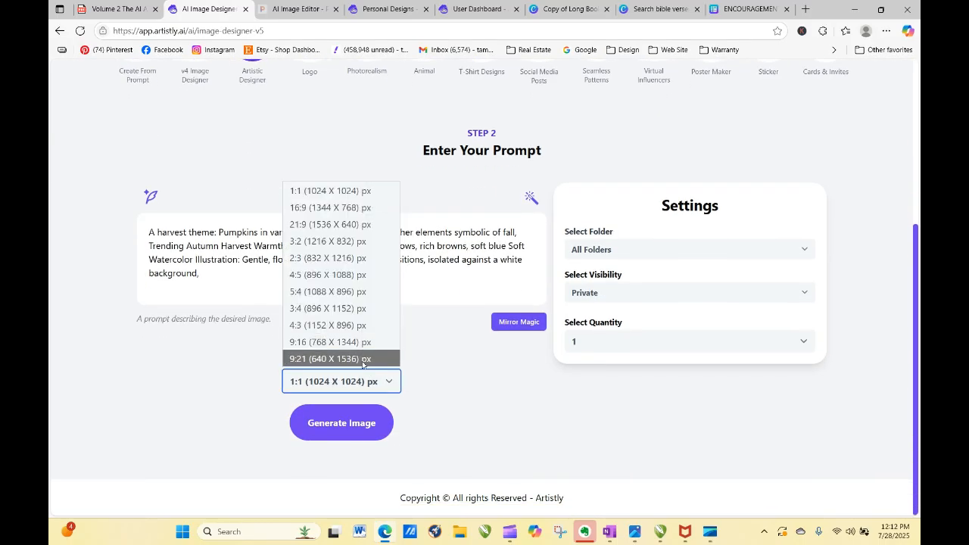
pyautogui.click(364, 359)
pyautogui.click(581, 341)
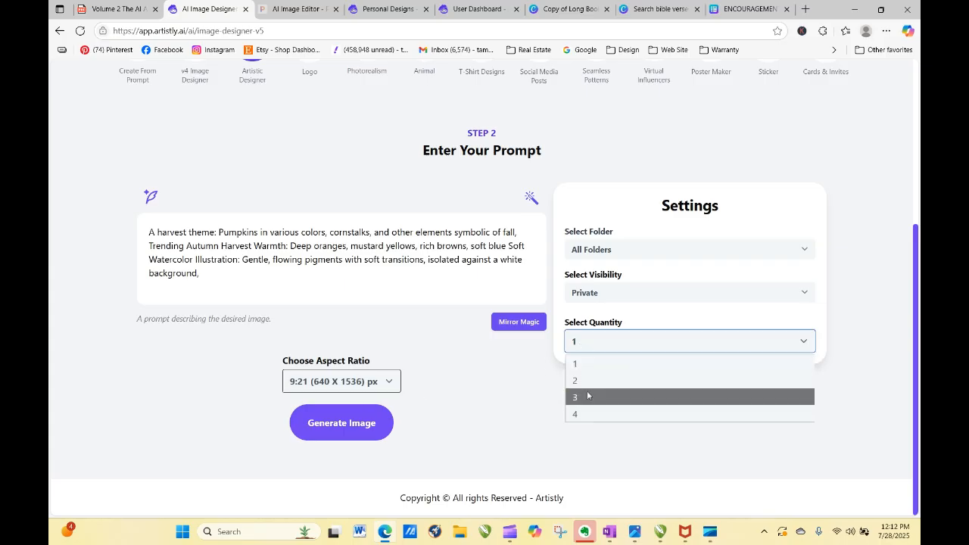
pyautogui.click(592, 414)
pyautogui.click(337, 428)
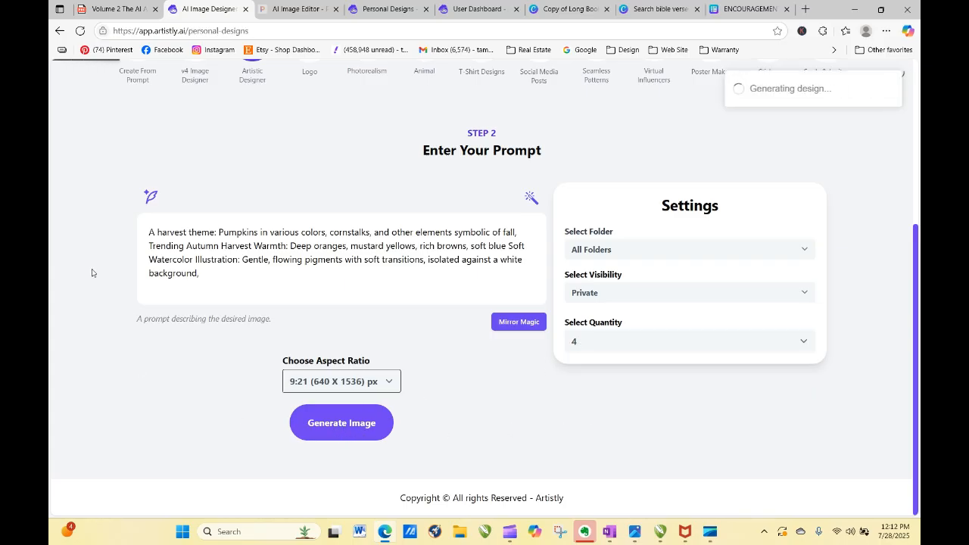
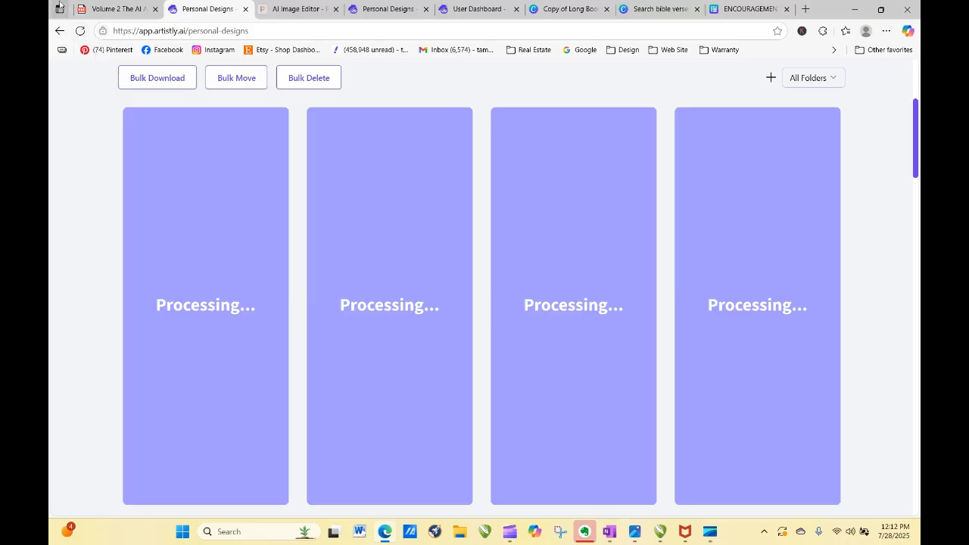
# Reload the personal designs page repeatedly until all four new 9:21 pumpkin images have finished processing
pyautogui.click(79, 31)
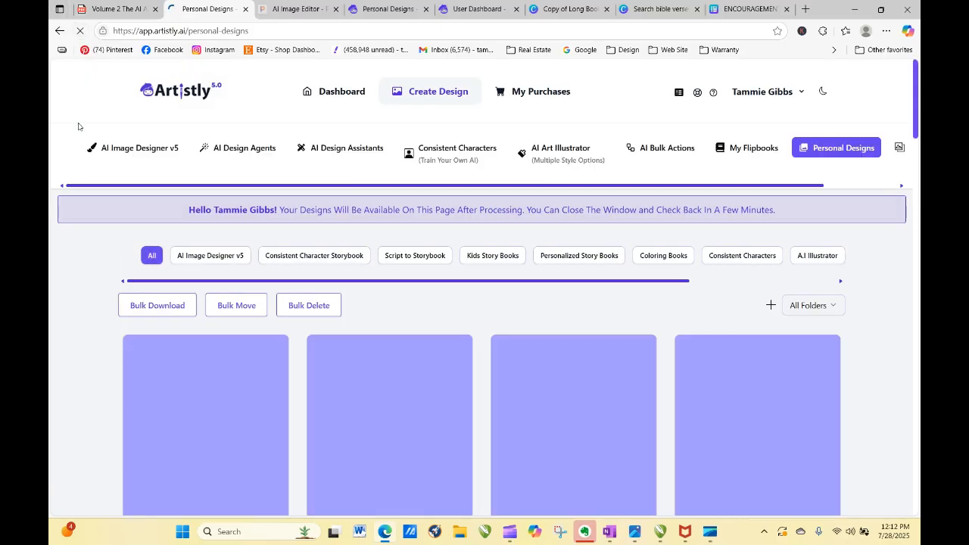
pyautogui.click(80, 34)
pyautogui.moveTo(918, 80); pyautogui.dragTo(918, 112)
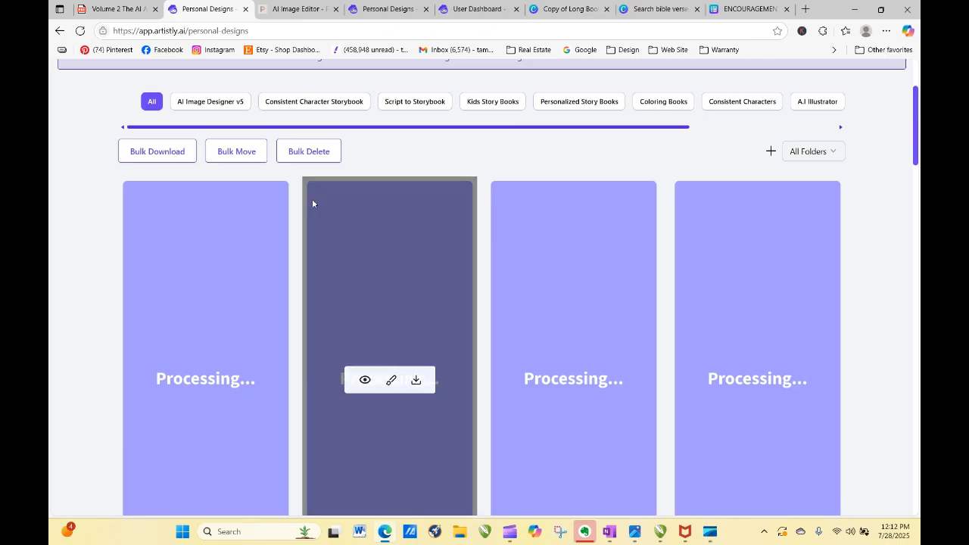
pyautogui.click(80, 32)
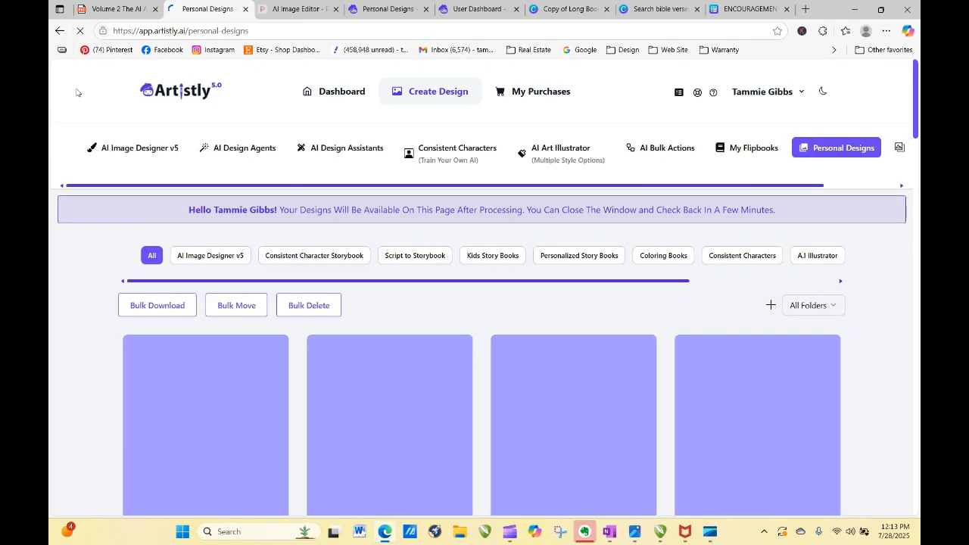
pyautogui.click(82, 32)
pyautogui.click(82, 32)
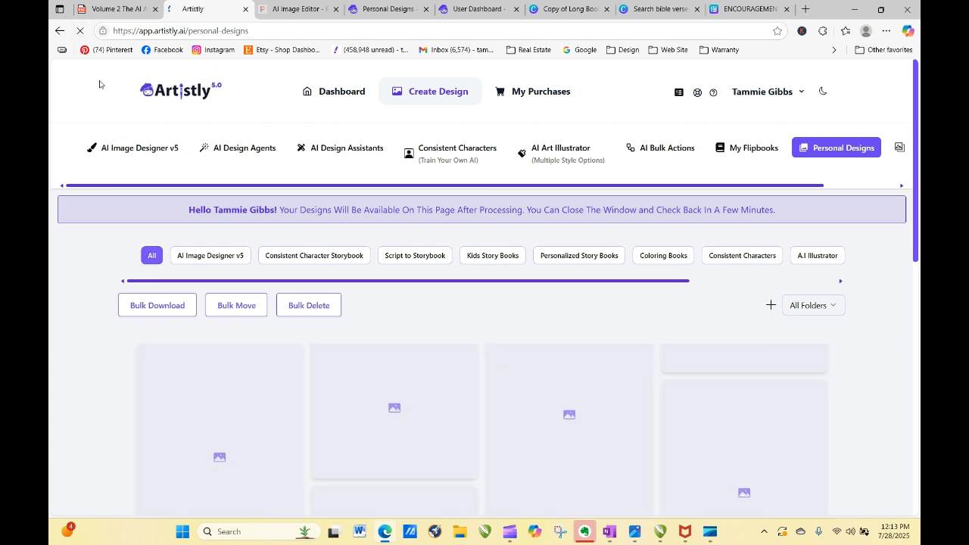
pyautogui.click(80, 32)
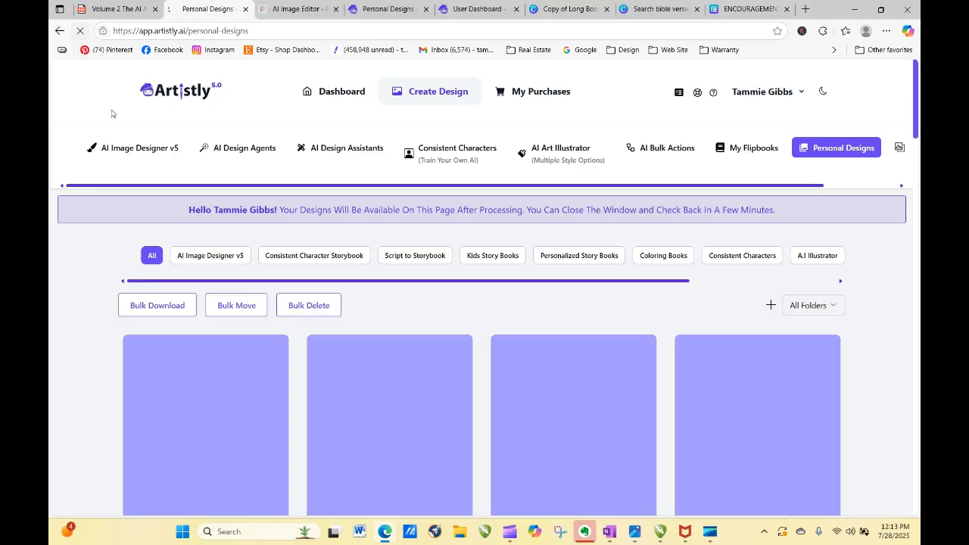
pyautogui.click(79, 30)
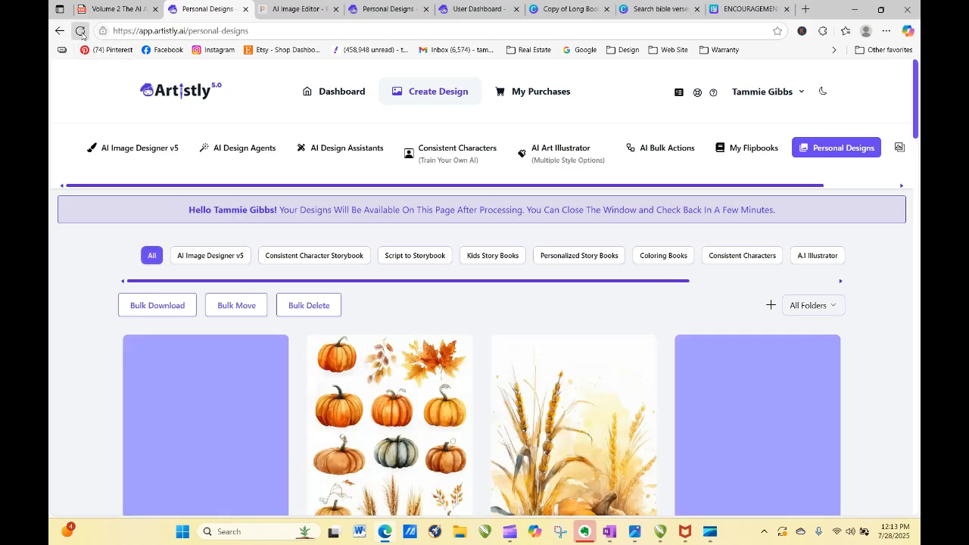
pyautogui.click(79, 30)
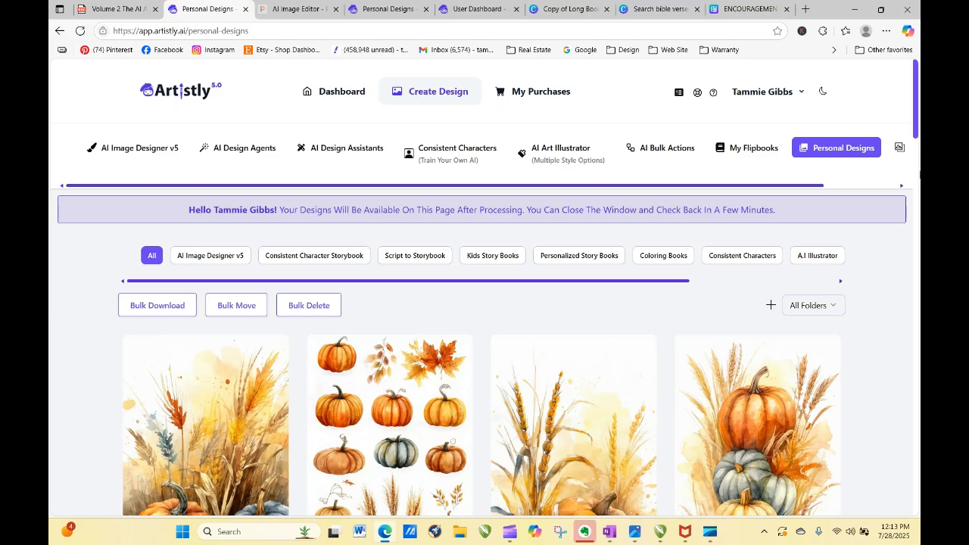
# Regenerate the tall image of heaped orange and blue pumpkins with the same prompt at 9:21 (640 X 1536) px and quantity 1
pyautogui.moveTo(917, 114); pyautogui.dragTo(917, 164)
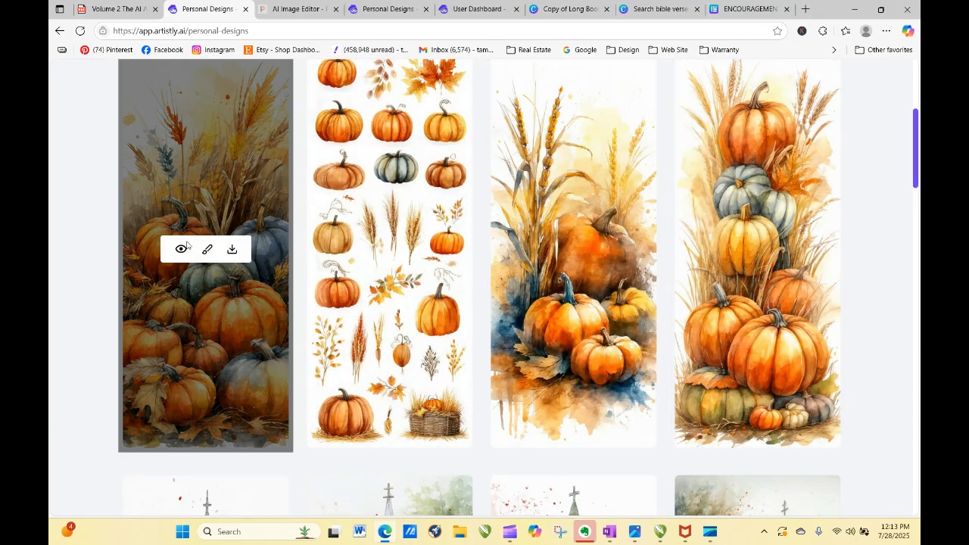
pyautogui.click(182, 248)
pyautogui.click(585, 309)
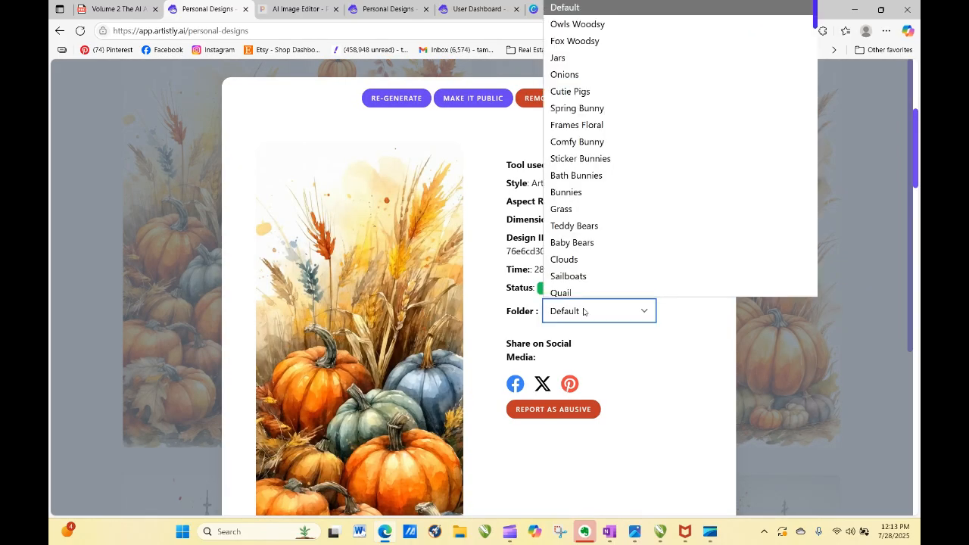
pyautogui.click(844, 315)
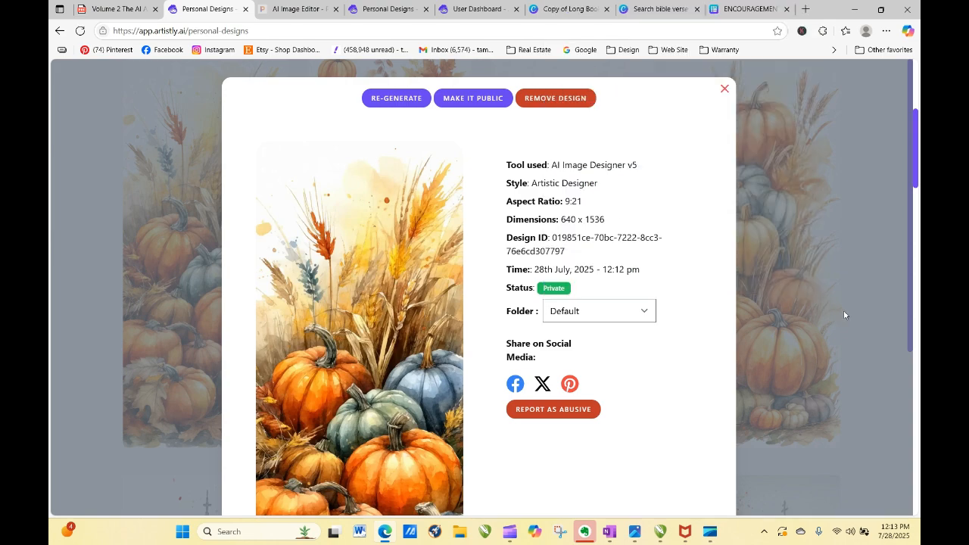
pyautogui.click(390, 98)
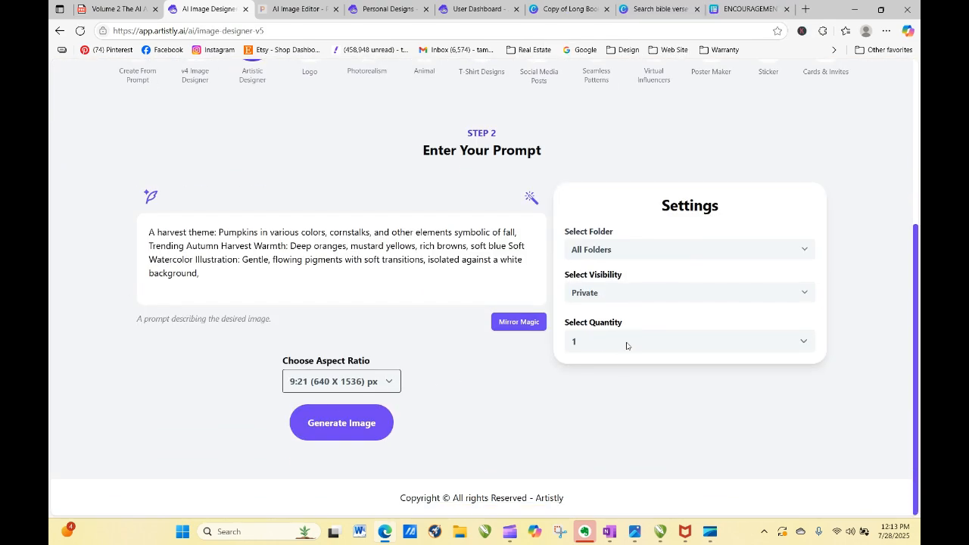
pyautogui.click(334, 426)
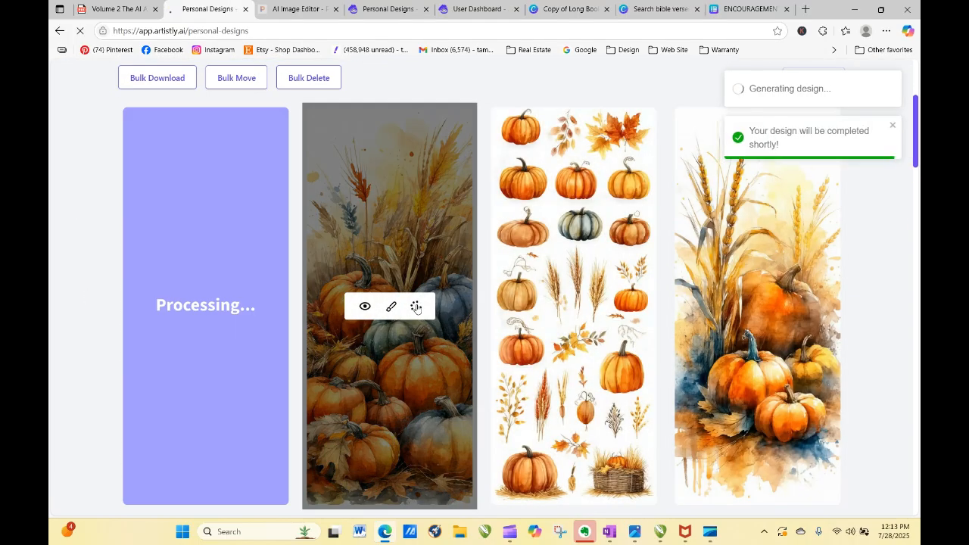
# Download the heaped pumpkins, pumpkins with cornstalks and stacked pumpkins images, skipping the sheet of separate pumpkin elements
pyautogui.click(416, 307)
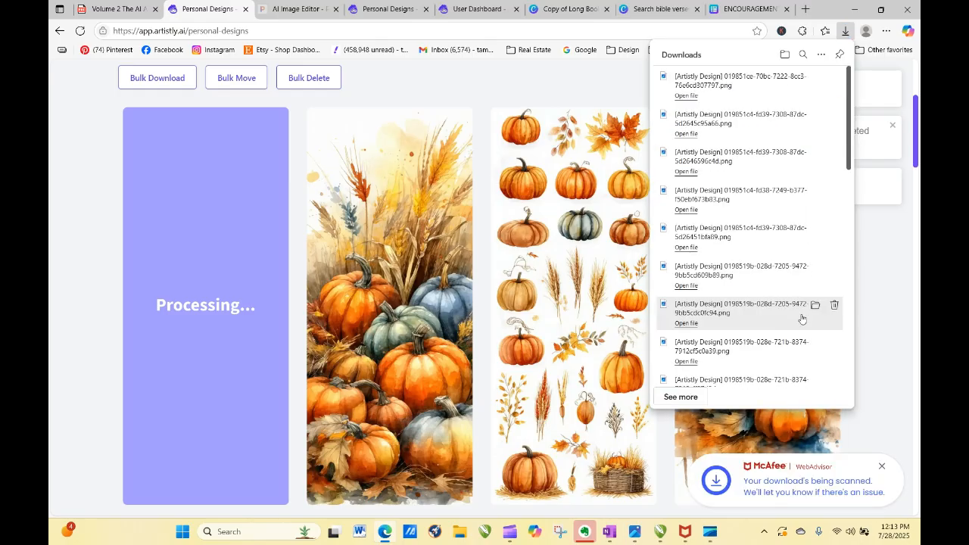
pyautogui.click(785, 306)
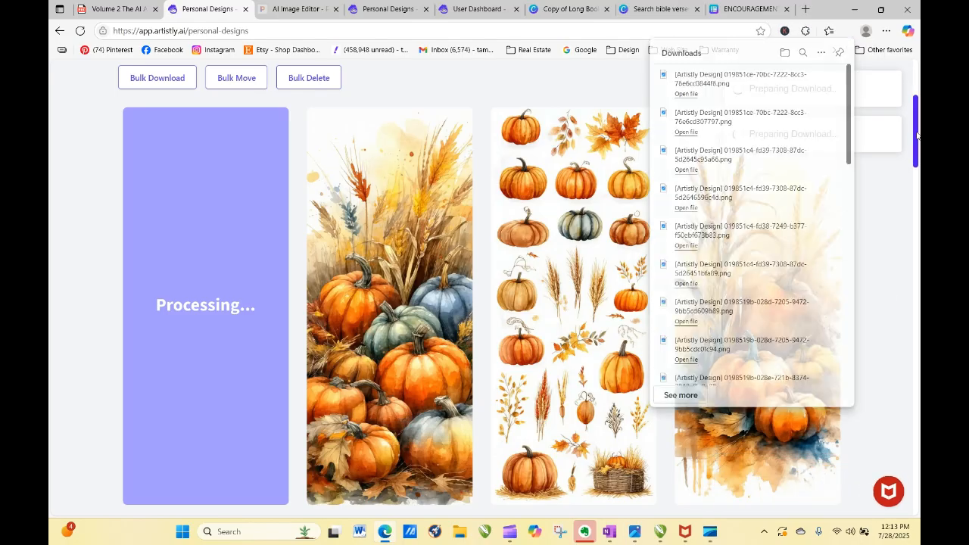
pyautogui.scroll(-5, 267, 330)
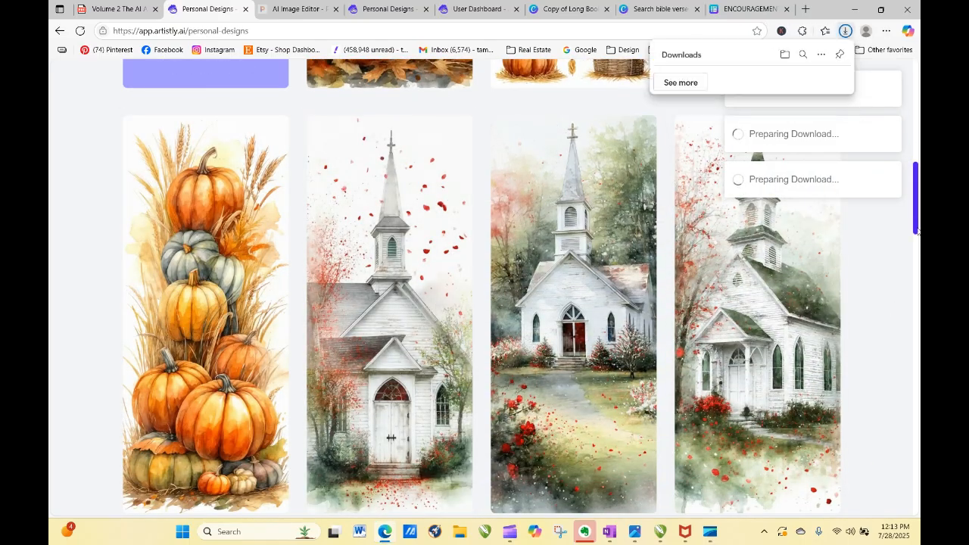
pyautogui.moveTo(917, 225); pyautogui.dragTo(918, 148)
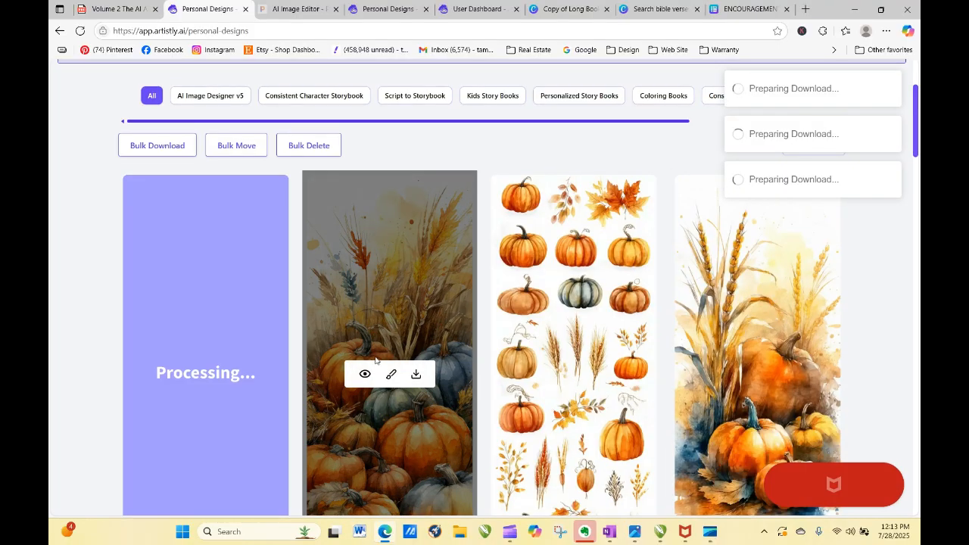
# Reload the personal designs page to check on the additional pumpkin image still being processed
pyautogui.click(80, 31)
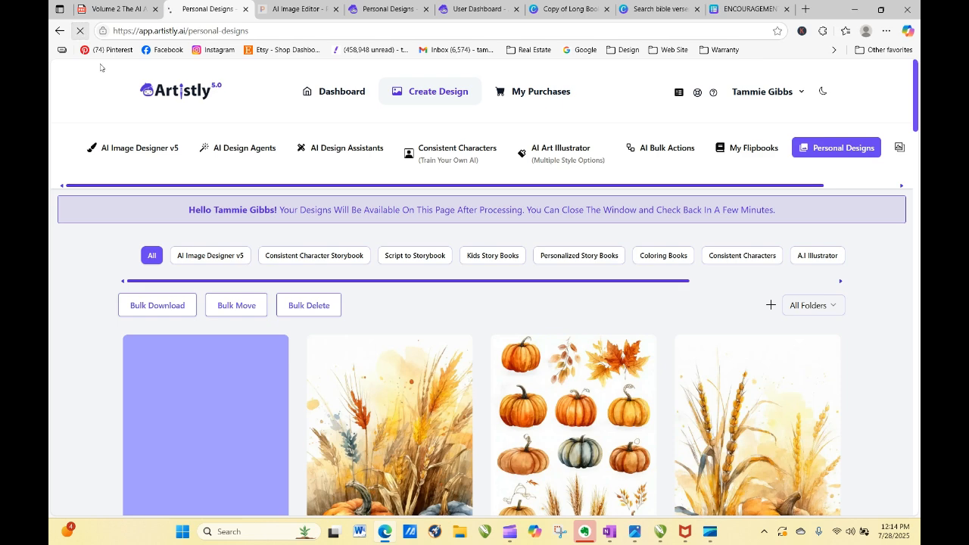
pyautogui.click(82, 32)
pyautogui.click(81, 31)
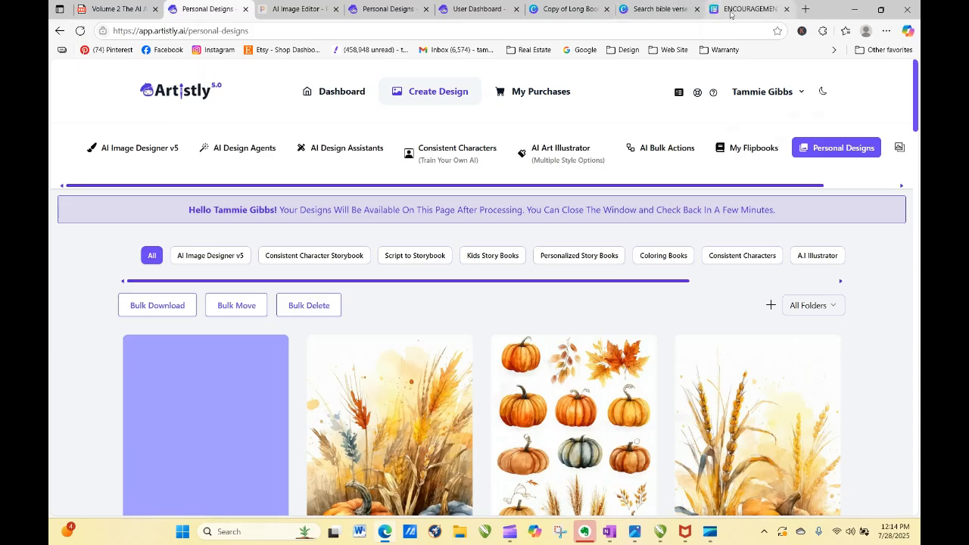
# Switch to Canva and create a new design from the Long Bookmark C brand template
pyautogui.click(661, 9)
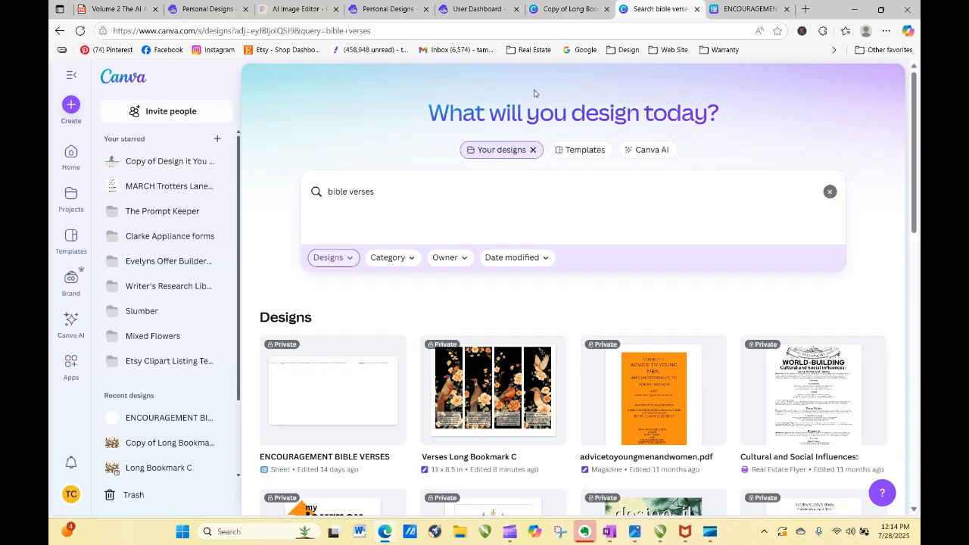
pyautogui.click(566, 9)
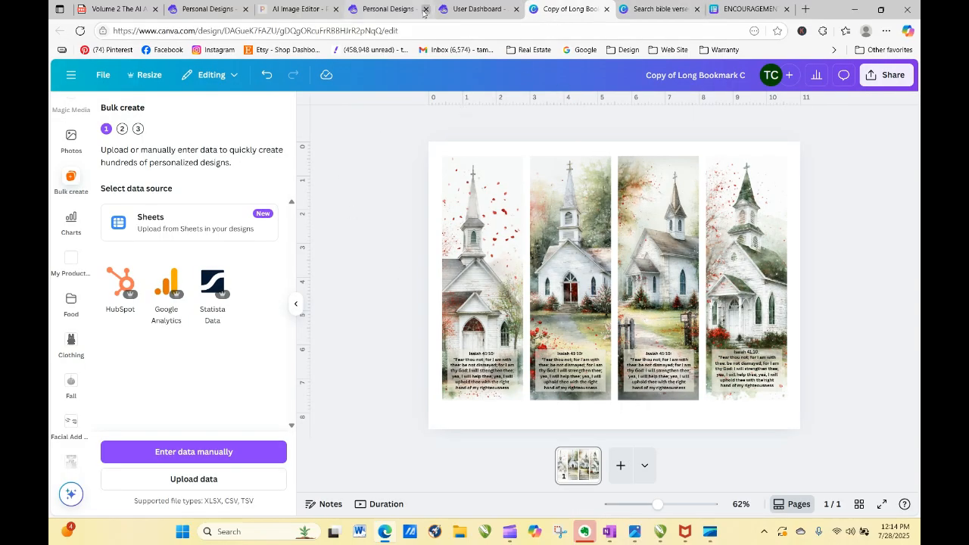
pyautogui.click(667, 12)
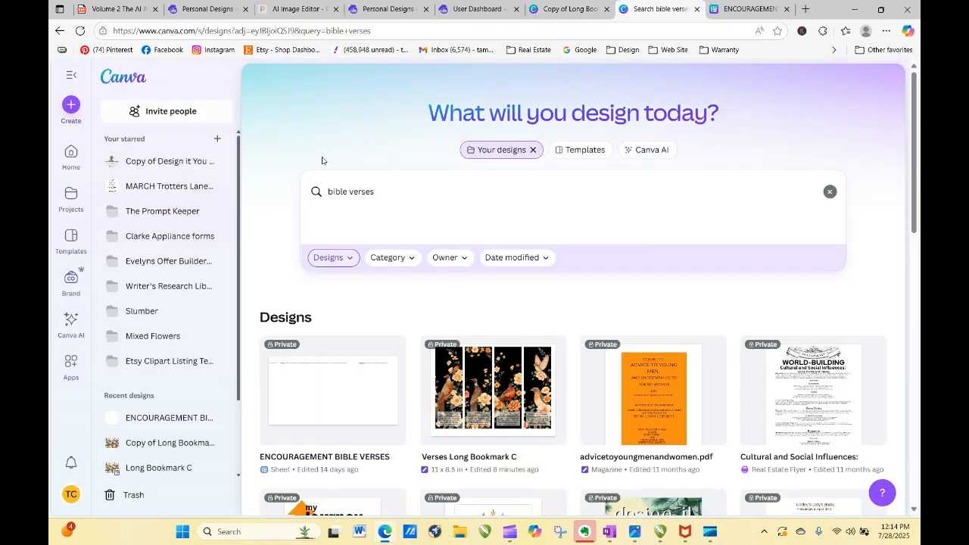
pyautogui.click(63, 291)
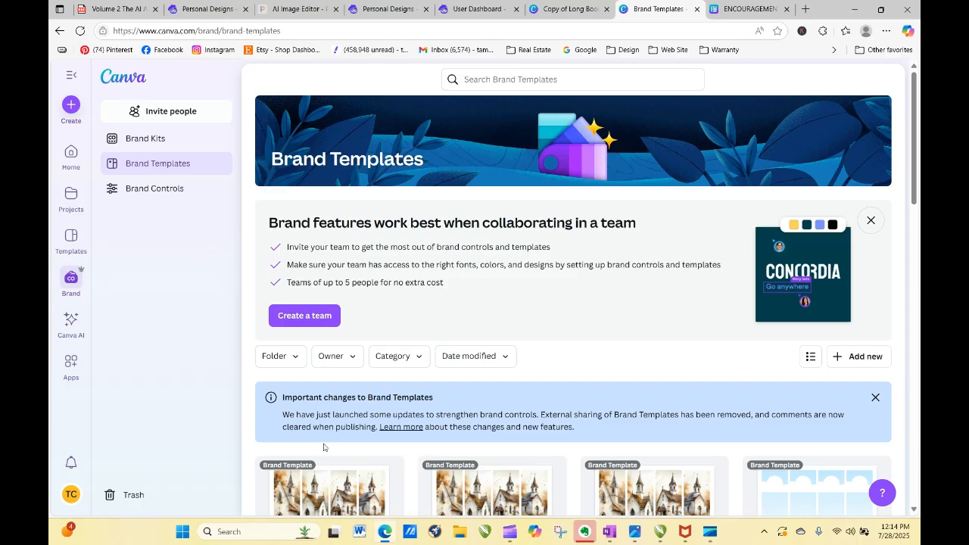
pyautogui.moveTo(328, 480)
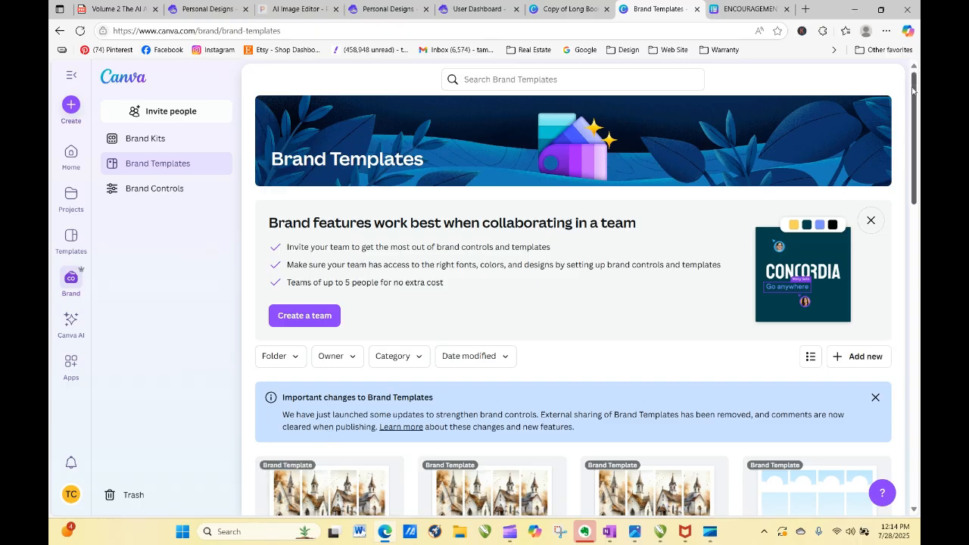
pyautogui.scroll(-3, 787, 200)
pyautogui.moveTo(326, 335)
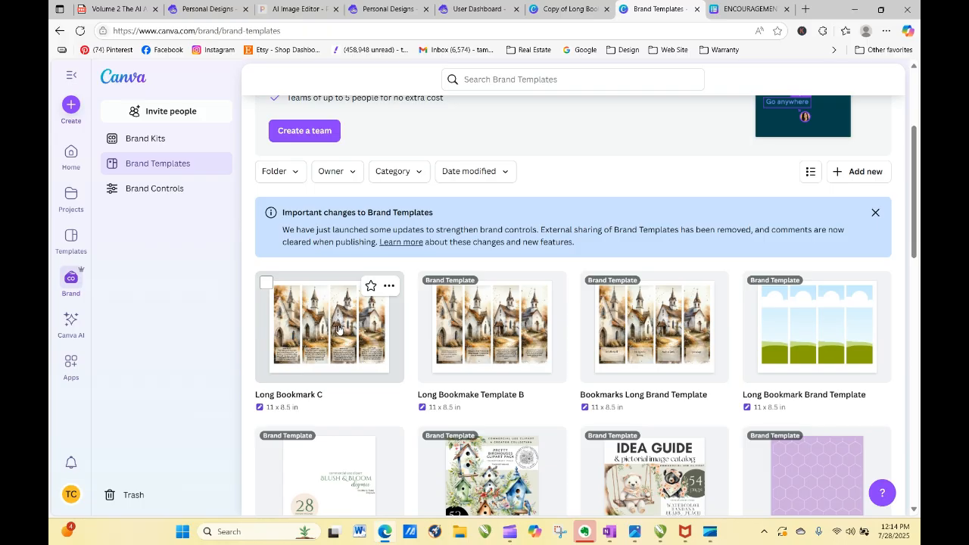
pyautogui.click(338, 329)
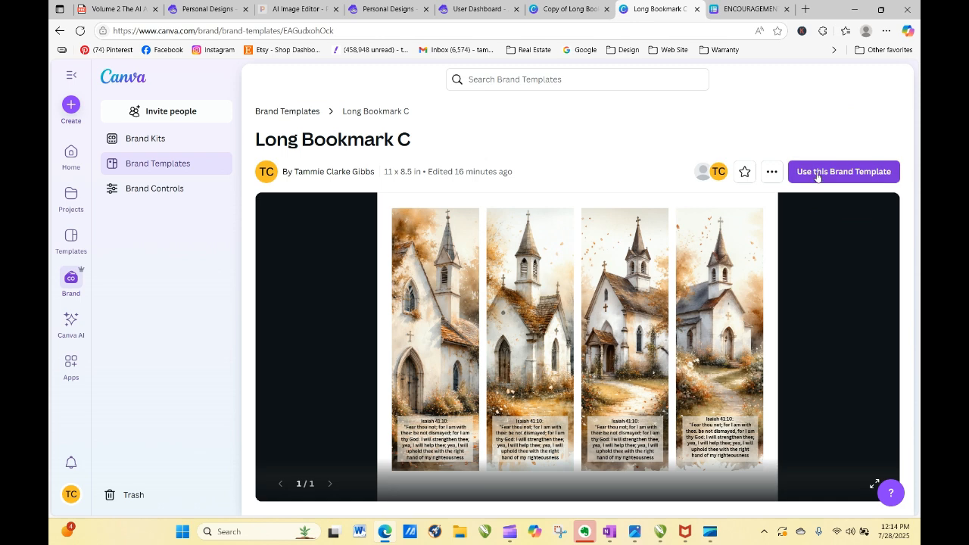
pyautogui.click(814, 172)
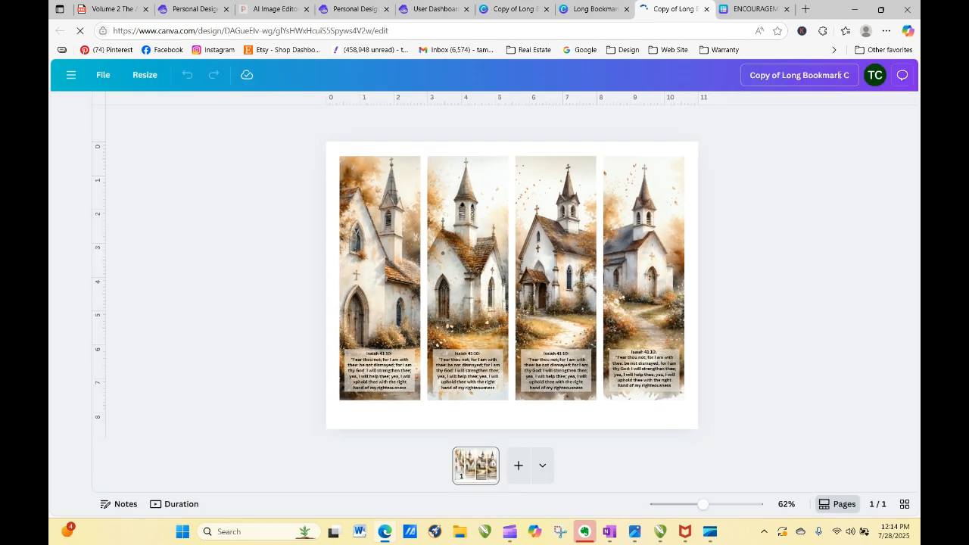
# Rename the new design as Falling for Pumpkins Long Bookmark C
pyautogui.moveTo(724, 75); pyautogui.dragTo(679, 75)
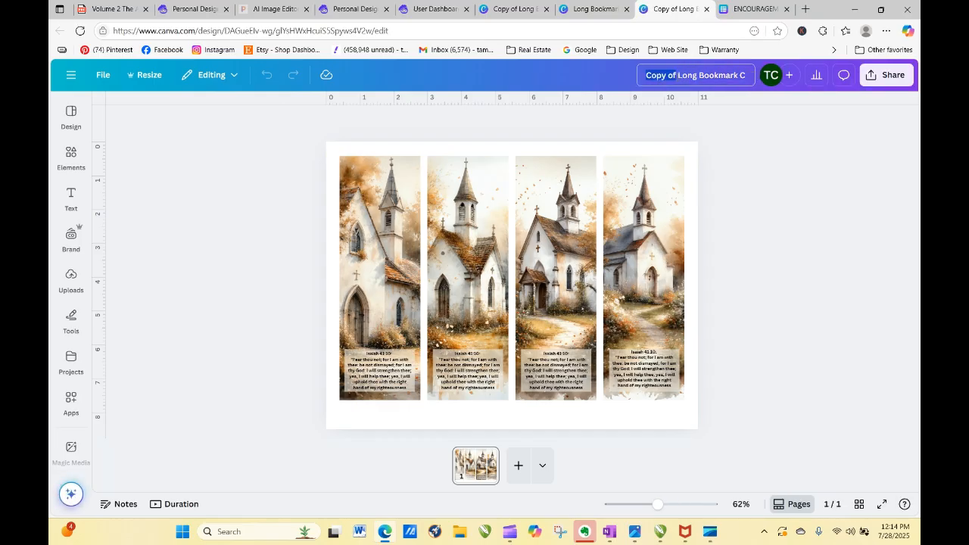
pyautogui.write('Pum')
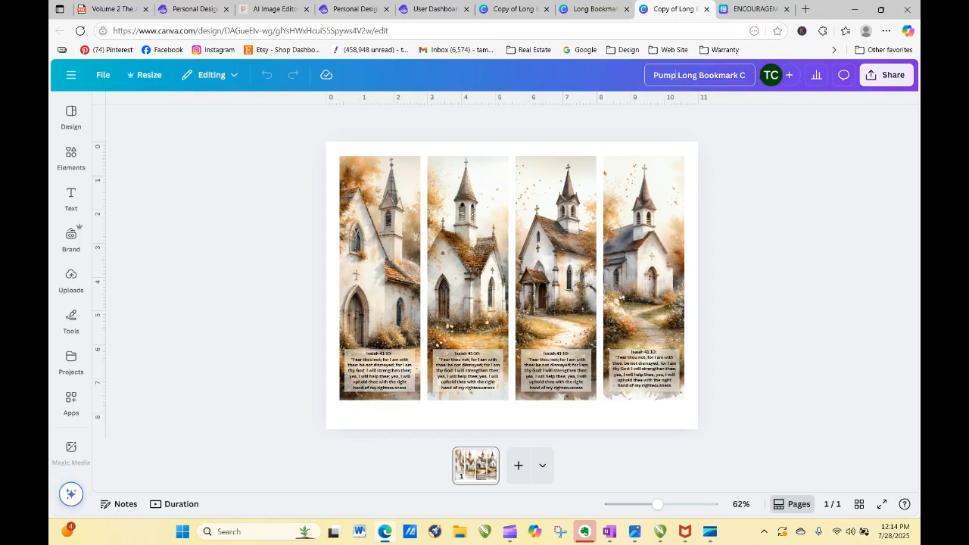
pyautogui.write('pkin')
pyautogui.press('BackSpace')
pyautogui.press('BackSpace')
pyautogui.press('BackSpace')
pyautogui.write('Falling for Ppum')
pyautogui.press('BackSpace')
pyautogui.press('BackSpace')
pyautogui.press('BackSpace')
pyautogui.write('umpl')
pyautogui.press('BackSpace')
pyautogui.write('kins')
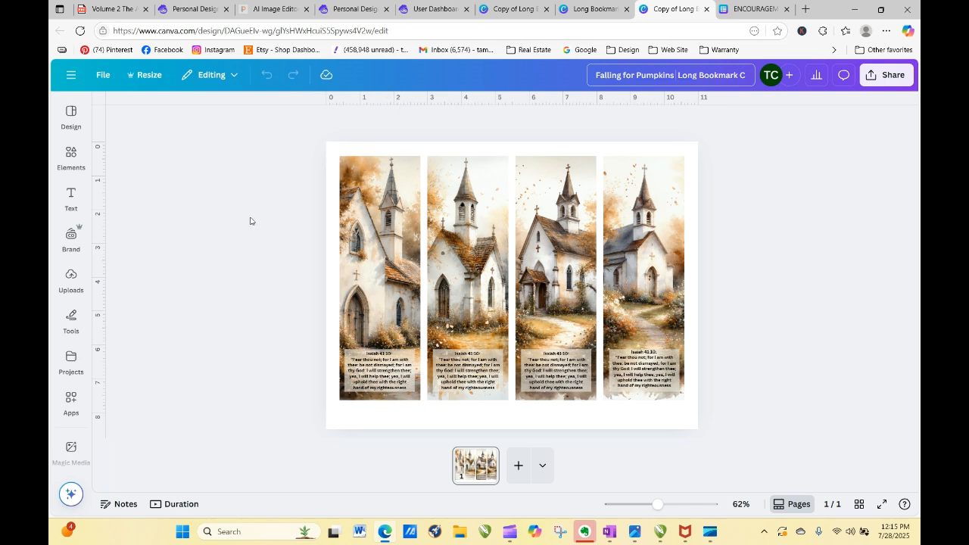
pyautogui.click(72, 281)
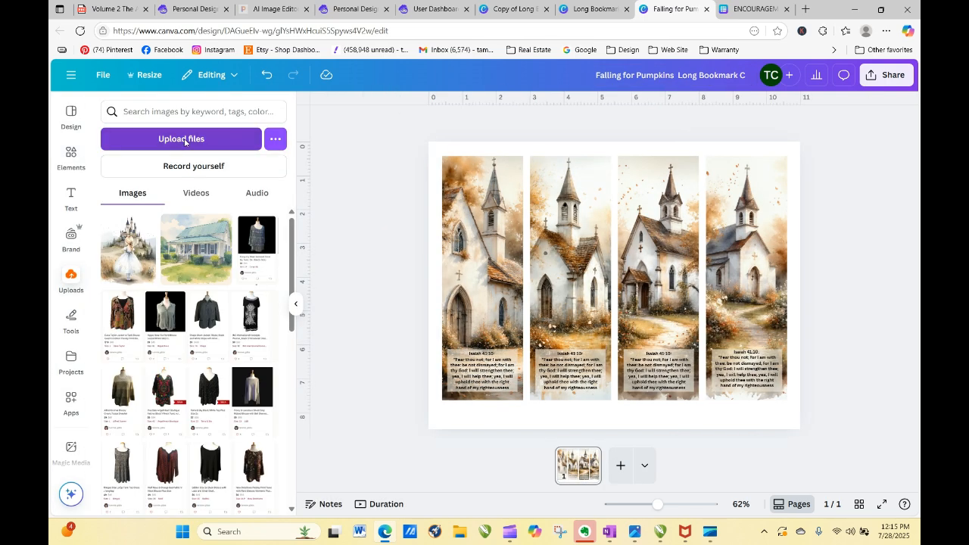
pyautogui.click(186, 142)
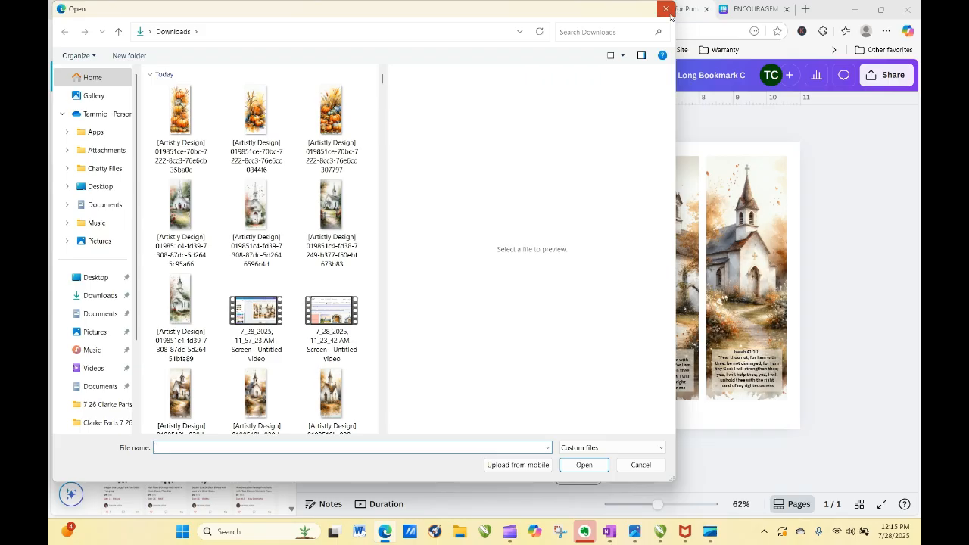
pyautogui.click(666, 9)
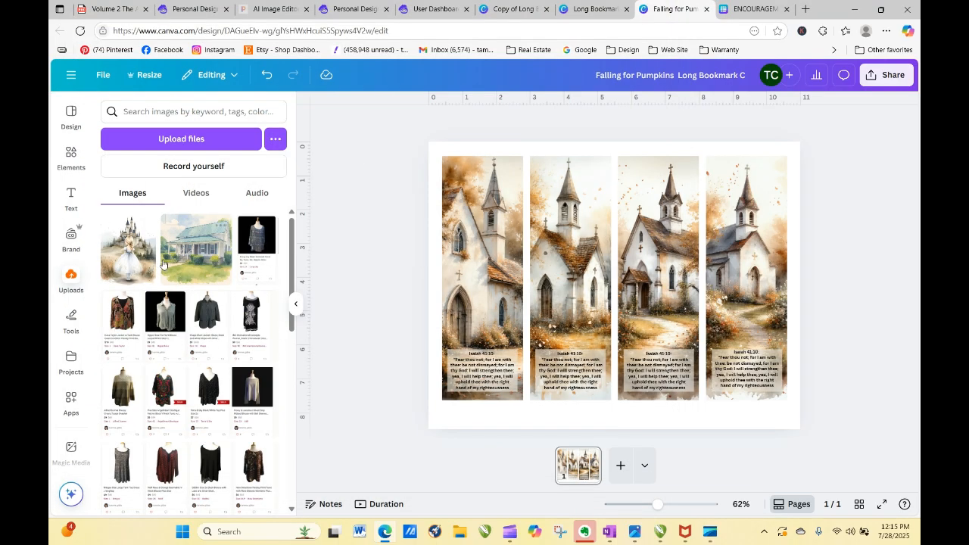
# Open the Artistic Church Bookplates folder from the project folders
pyautogui.click(71, 362)
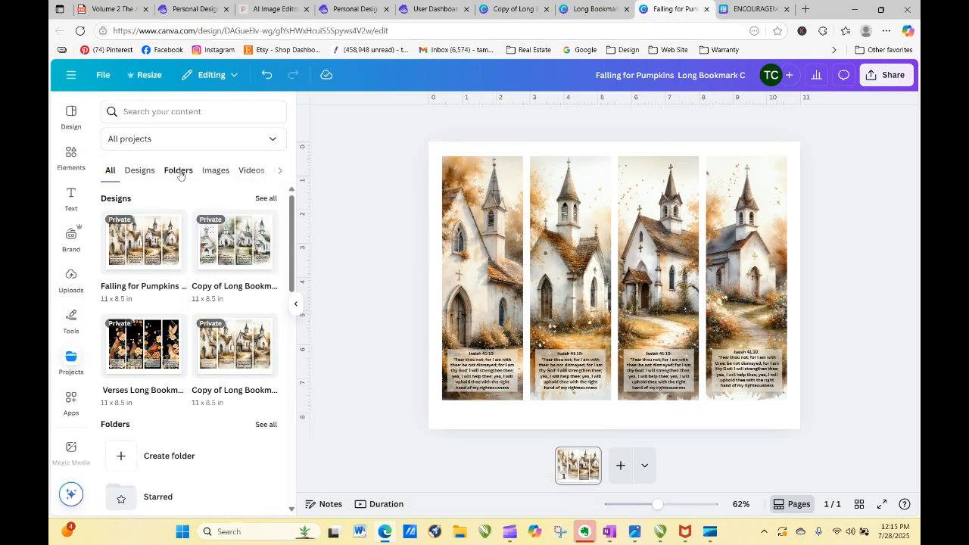
pyautogui.click(179, 170)
pyautogui.click(173, 297)
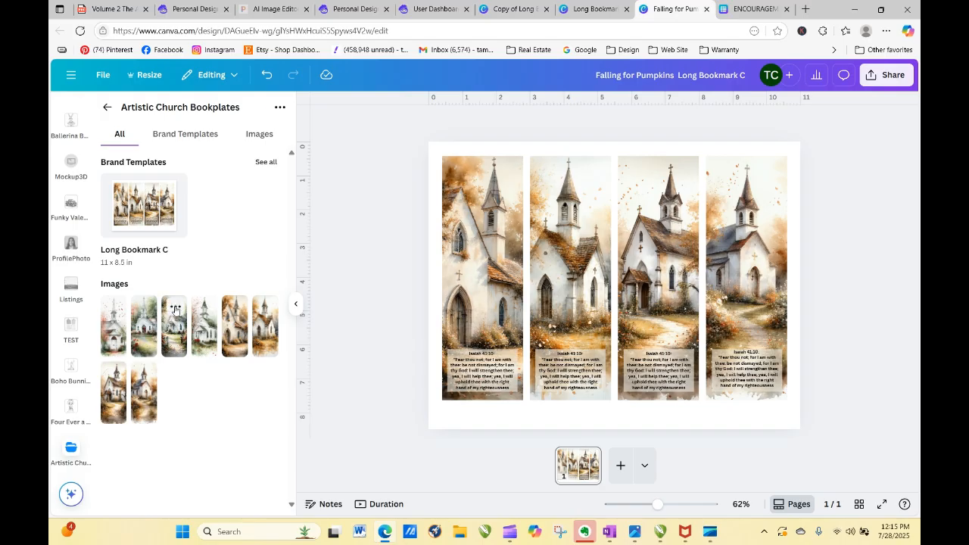
# Upload the stacked pumpkins, pumpkins with cornstalks and heaped pumpkins images from Downloads into the Artistic Church Bookplates folder
pyautogui.click(280, 106)
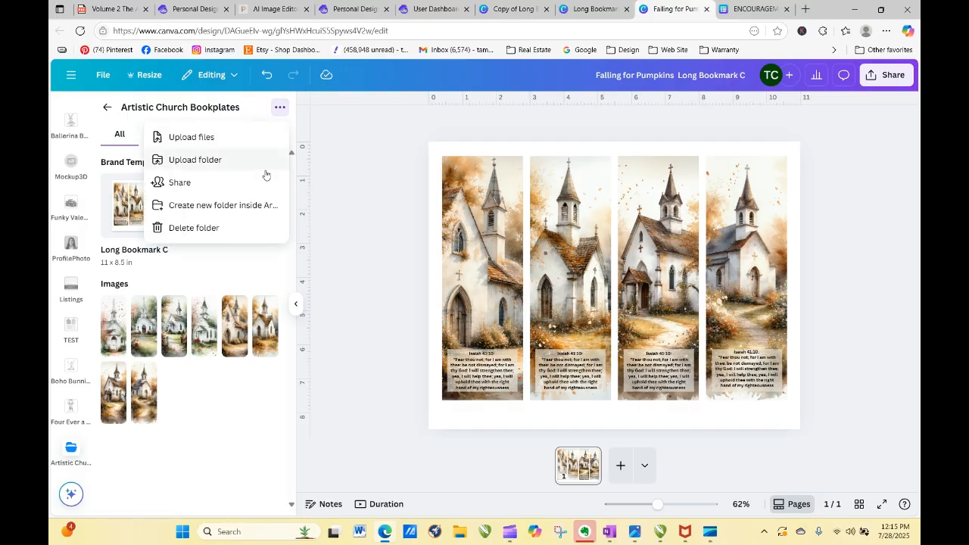
pyautogui.click(181, 162)
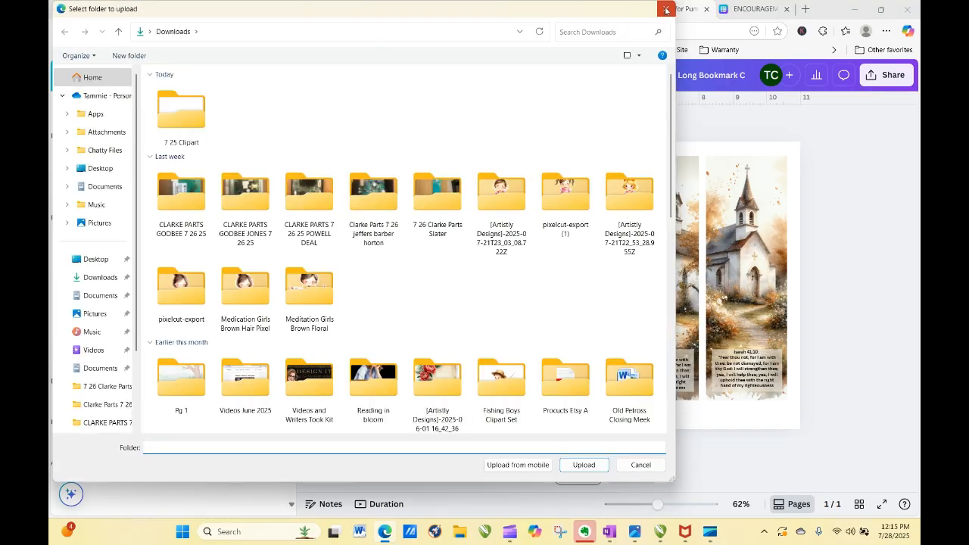
pyautogui.click(666, 8)
pyautogui.click(191, 137)
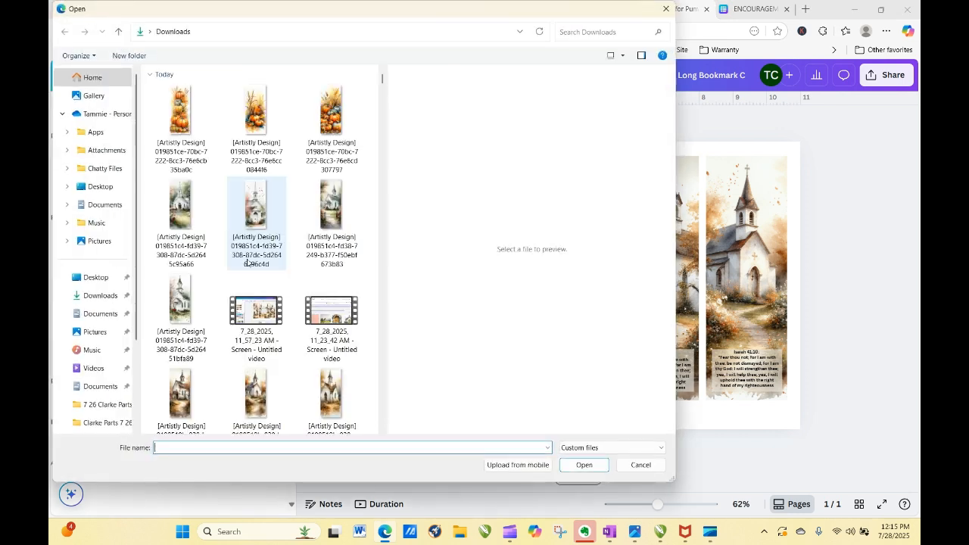
pyautogui.click(180, 125)
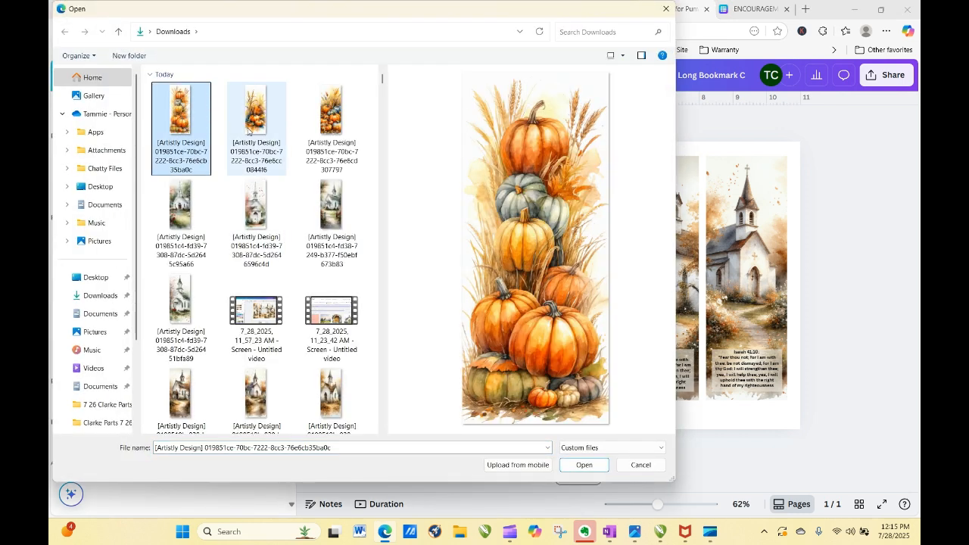
pyautogui.keyDown('ctrl'); pyautogui.click(249, 131); pyautogui.keyUp('ctrl')
pyautogui.keyDown('ctrl'); pyautogui.click(341, 135); pyautogui.keyUp('ctrl')
pyautogui.click(583, 465)
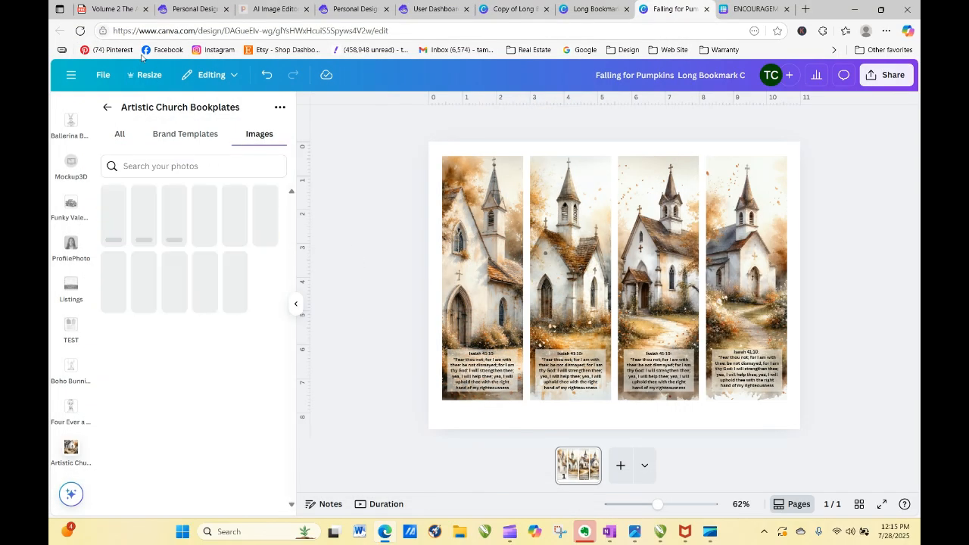
# Switch to Artistly and re-generate the heaped pumpkins design with a quantity of 4
pyautogui.click(172, 12)
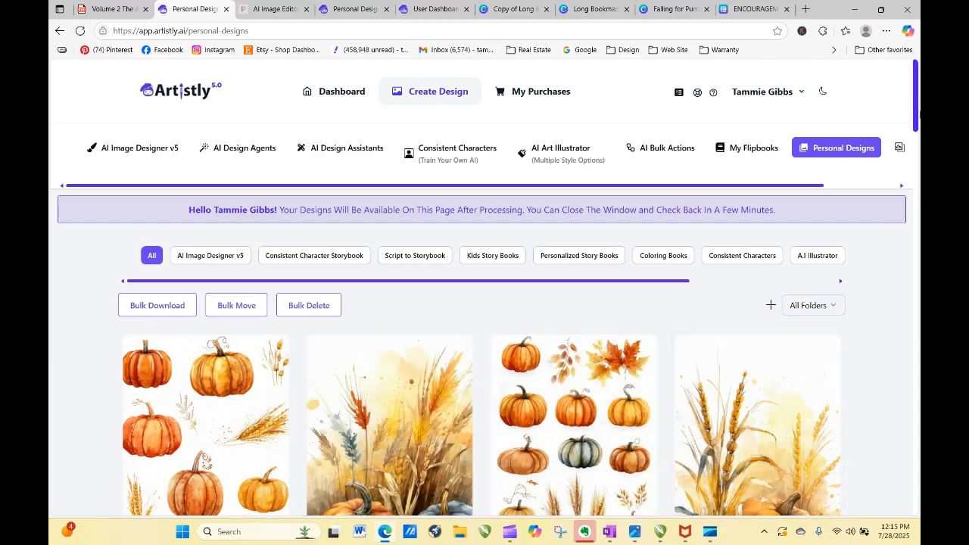
pyautogui.moveTo(917, 83); pyautogui.dragTo(916, 130)
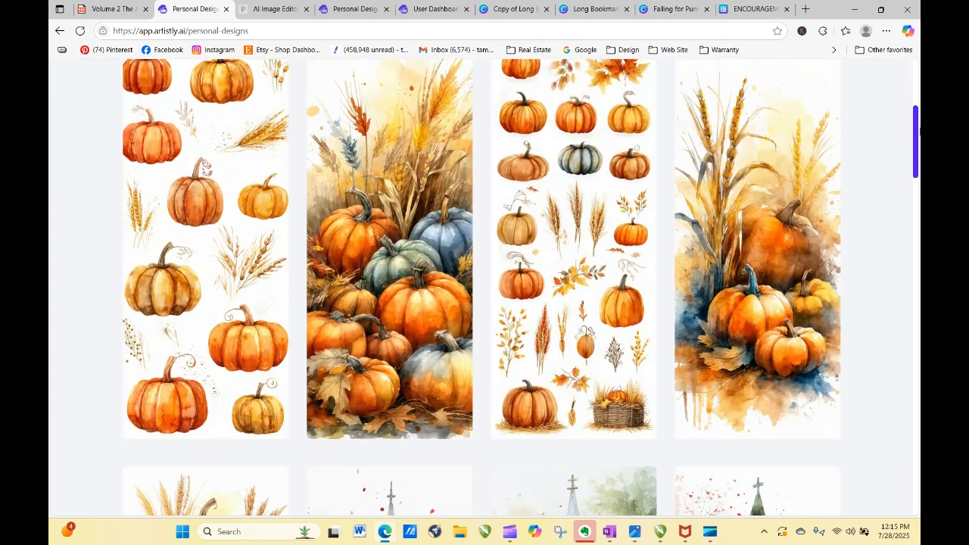
pyautogui.click(365, 241)
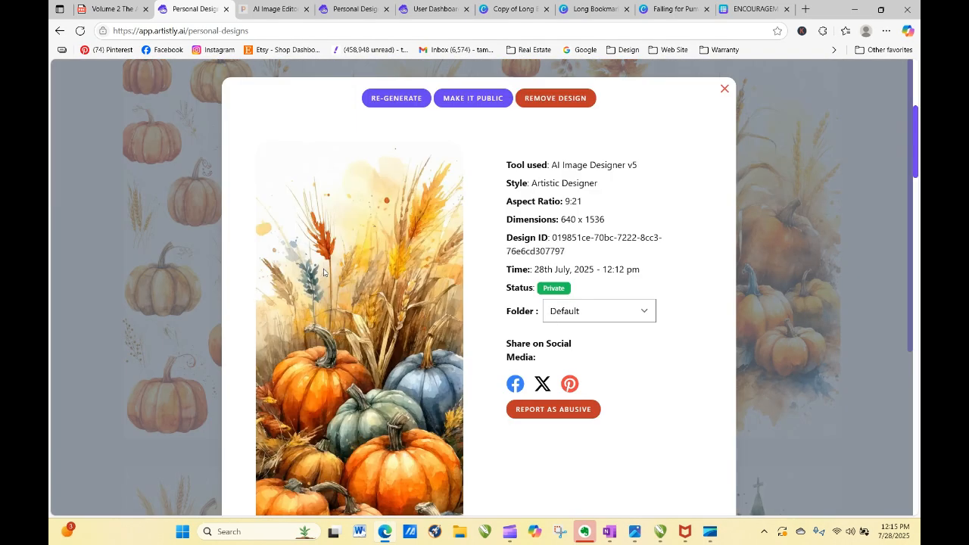
pyautogui.click(392, 99)
pyautogui.scroll(-3, 475, 299)
pyautogui.click(571, 338)
pyautogui.click(573, 414)
pyautogui.click(367, 430)
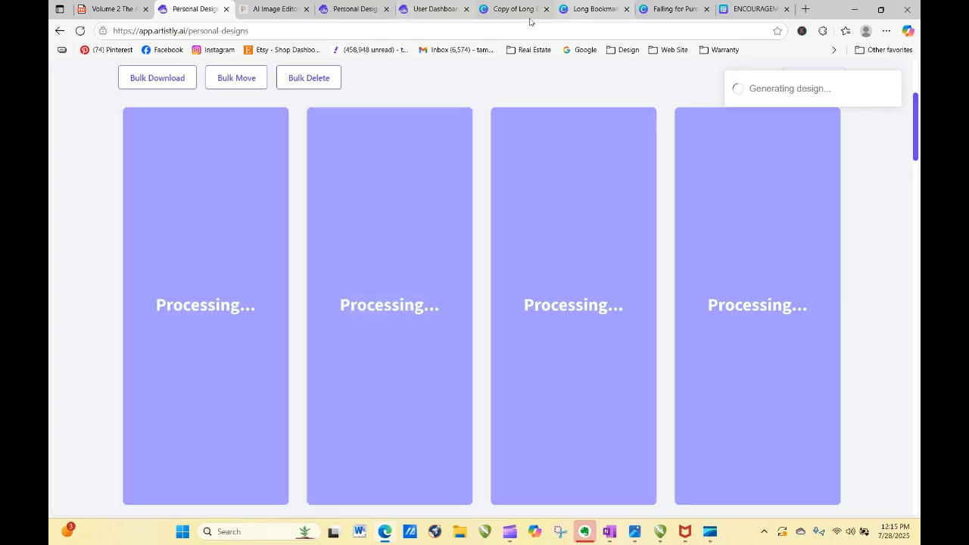
# Switch to Canva and replace the first three bookmarks' church pictures with the heaped pumpkins, stacked pumpkins and pumpkins with cornstalks images
pyautogui.click(665, 9)
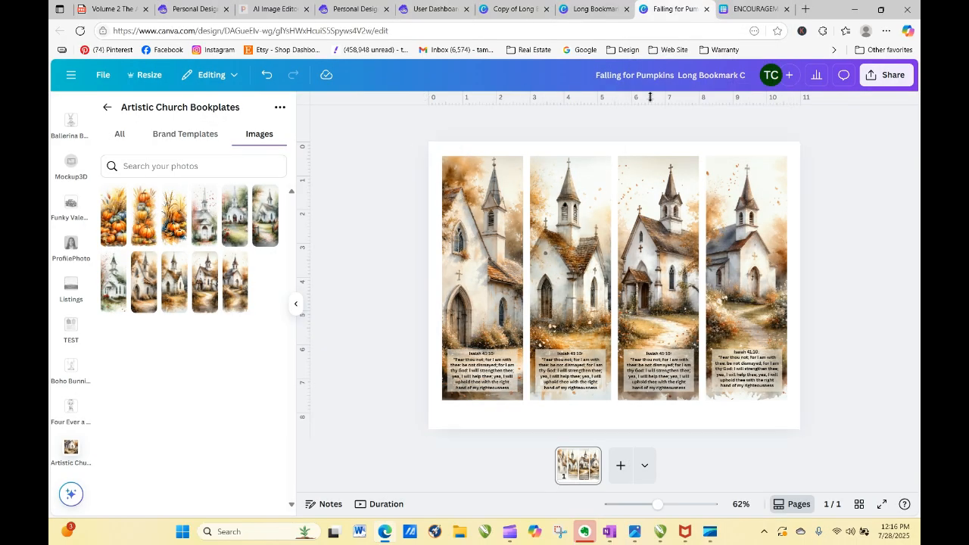
pyautogui.moveTo(113, 229); pyautogui.dragTo(459, 257)
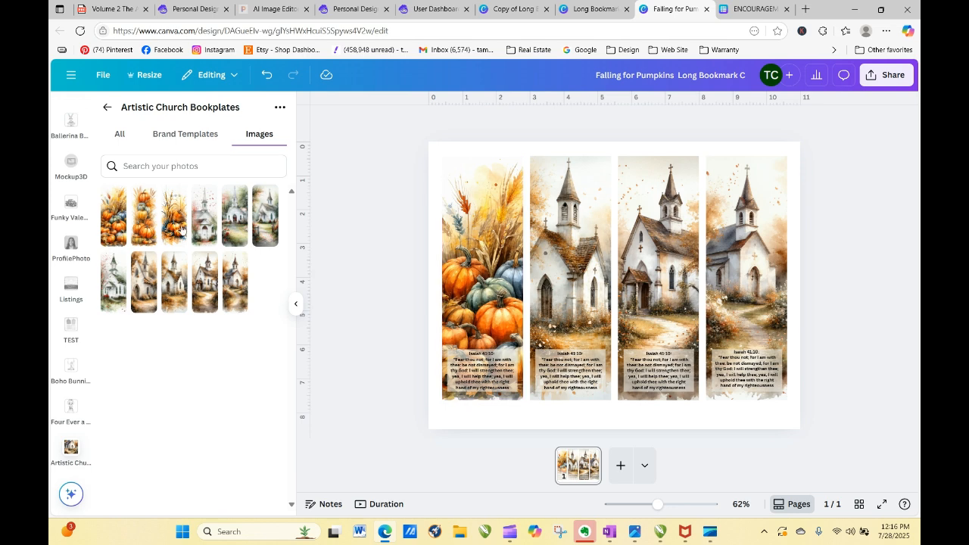
pyautogui.moveTo(144, 219); pyautogui.dragTo(570, 262)
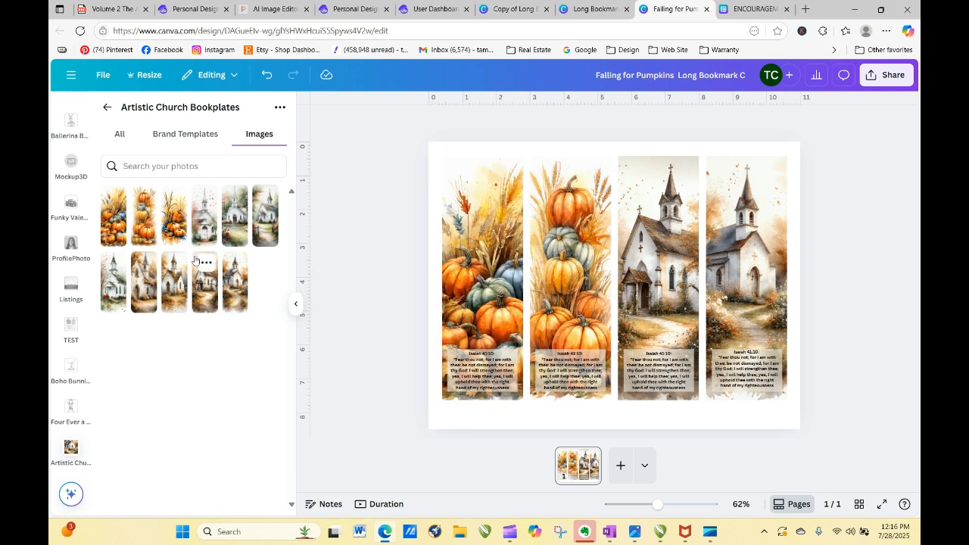
pyautogui.moveTo(174, 219); pyautogui.dragTo(654, 267)
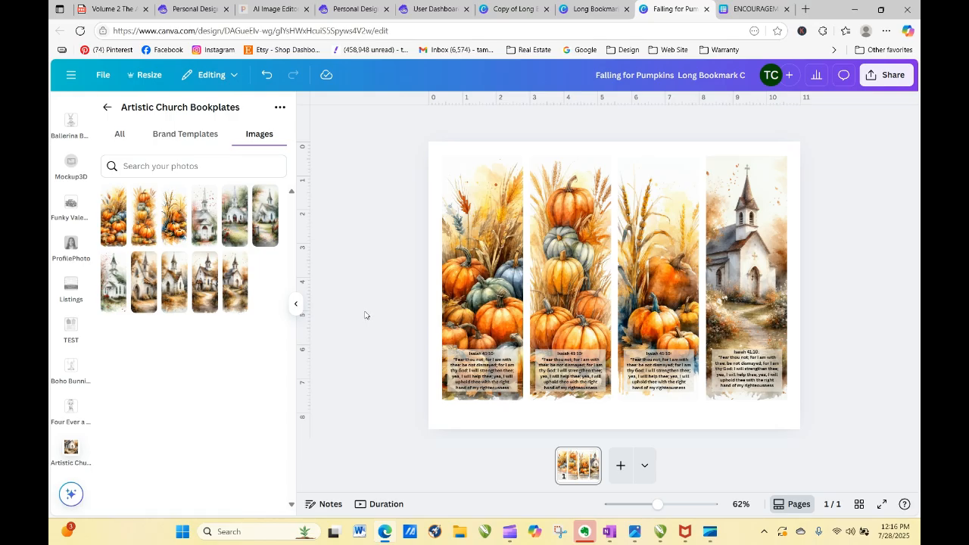
# Switch to Artistly and reload the personal designs page to check on the four new pumpkin images
pyautogui.click(189, 12)
pyautogui.click(80, 30)
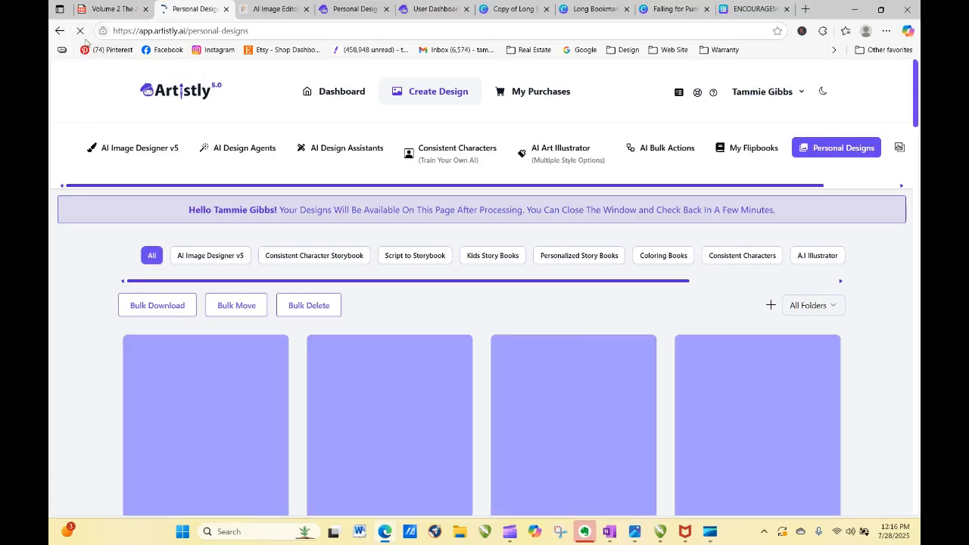
pyautogui.click(81, 33)
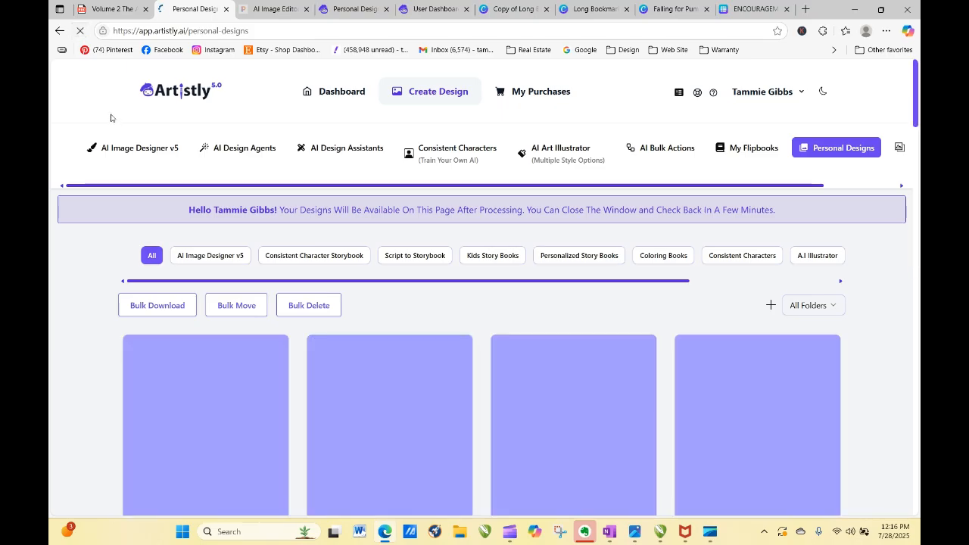
pyautogui.click(79, 30)
pyautogui.click(79, 34)
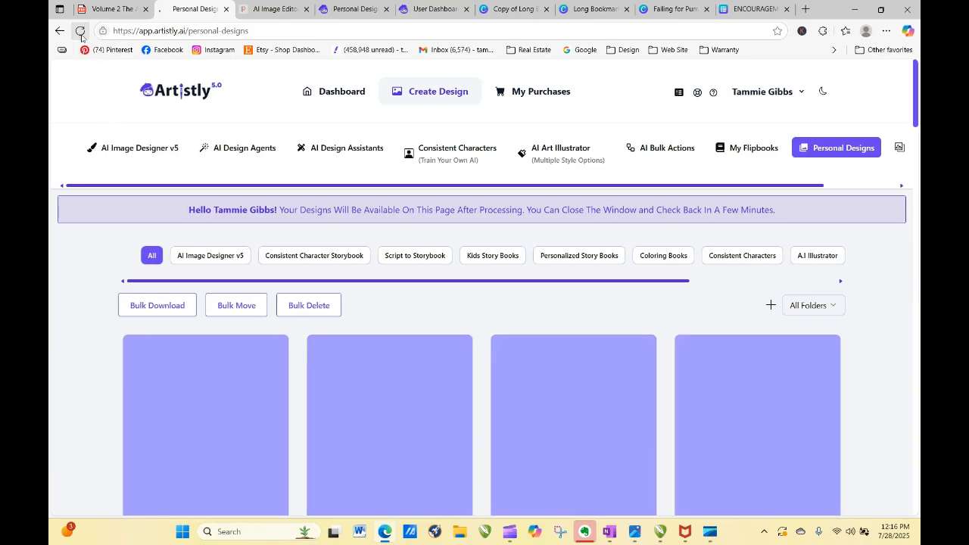
pyautogui.moveTo(915, 106); pyautogui.dragTo(918, 149)
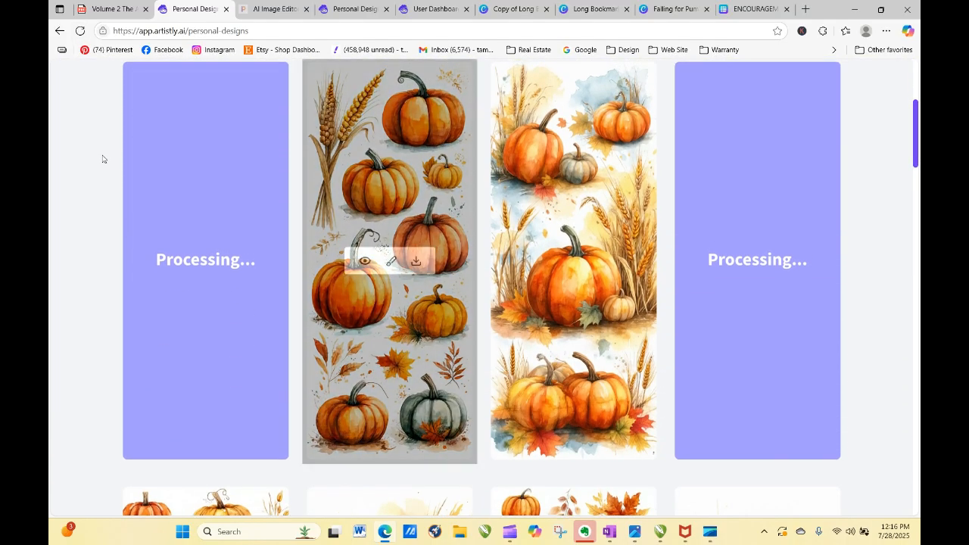
pyautogui.click(79, 34)
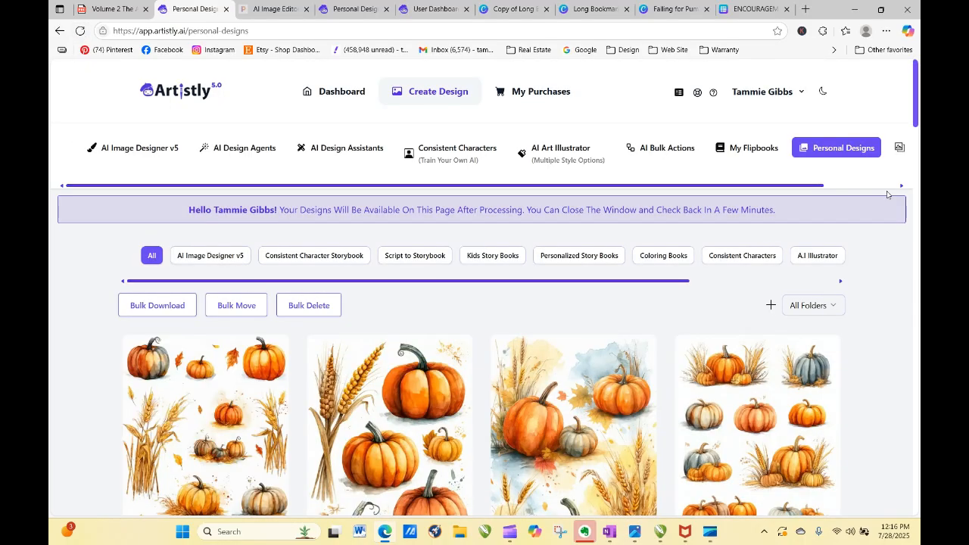
# Load more of the older personal designs and look through them for a suitable pumpkin and cornstalk image
pyautogui.moveTo(911, 93); pyautogui.dragTo(914, 512)
pyautogui.click(499, 448)
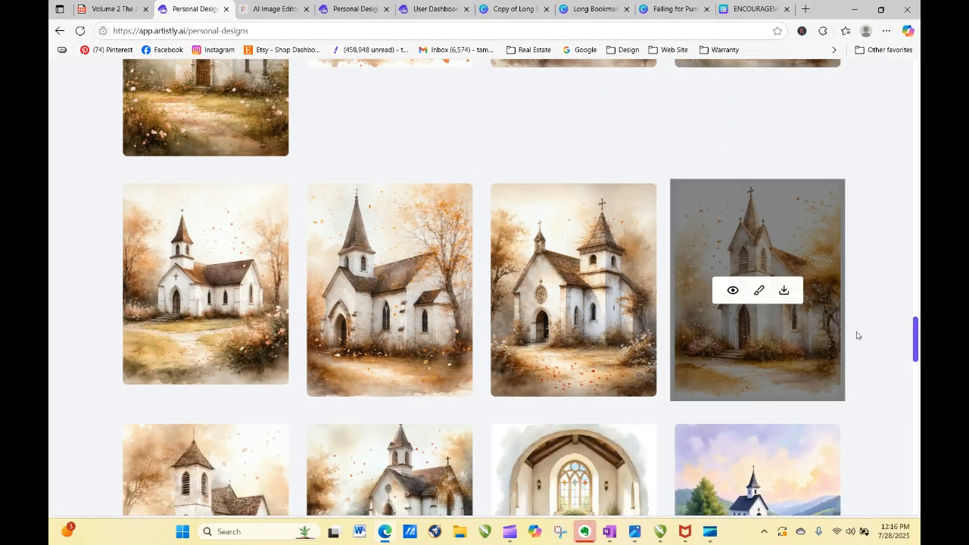
pyautogui.moveTo(917, 326); pyautogui.dragTo(917, 420)
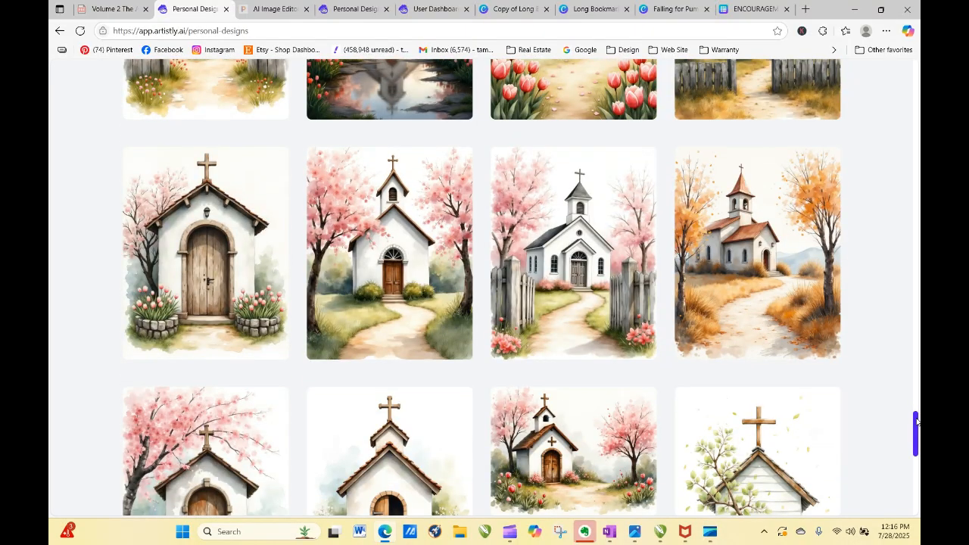
pyautogui.scroll(-9, 618, 481)
pyautogui.click(505, 448)
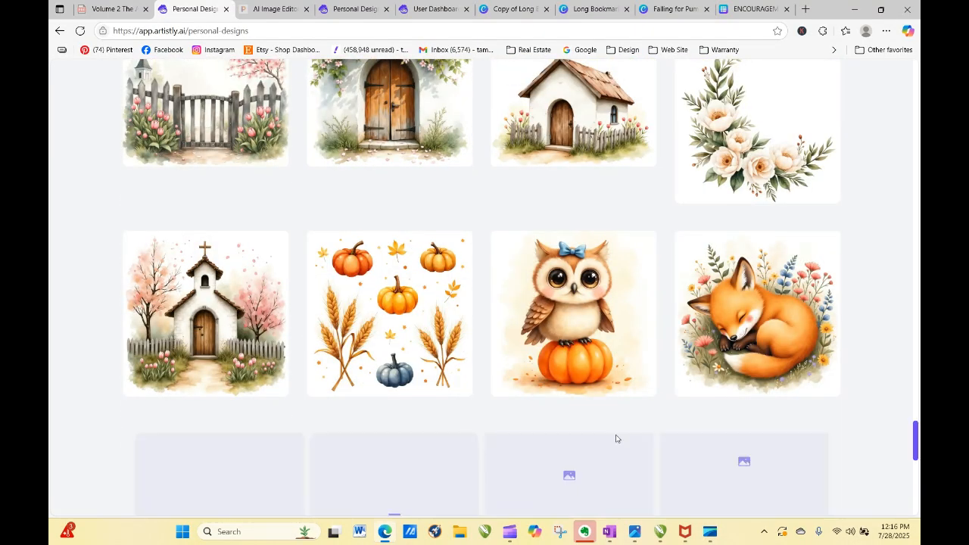
pyautogui.moveTo(915, 385); pyautogui.dragTo(915, 498)
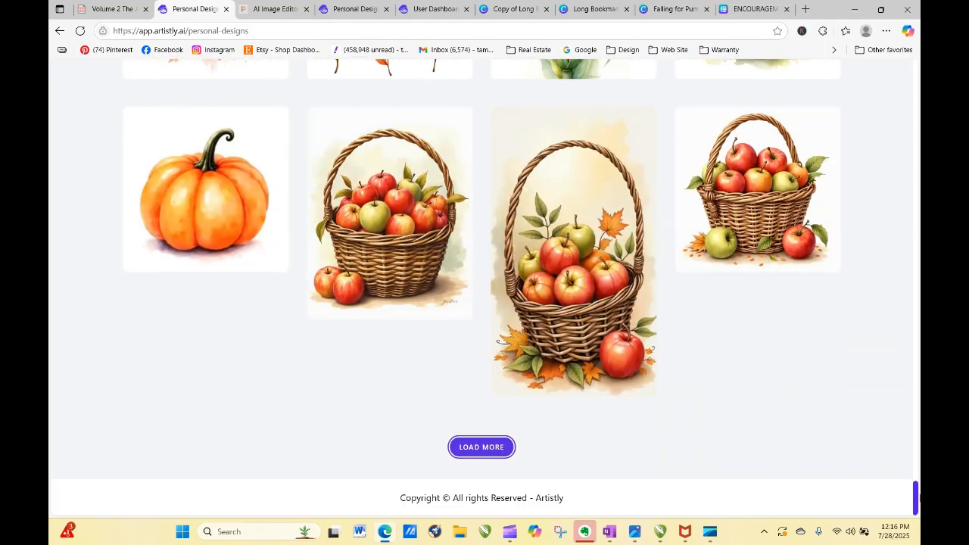
pyautogui.click(492, 448)
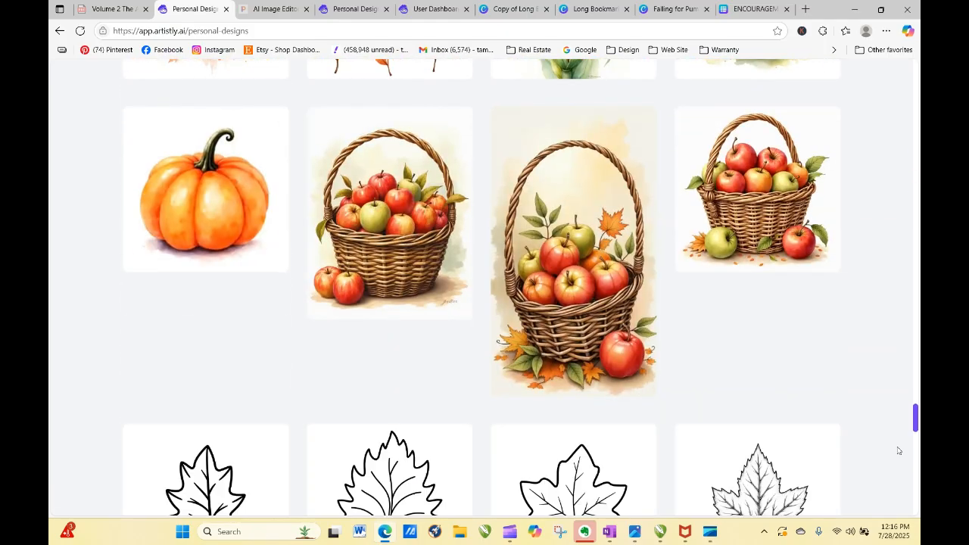
pyautogui.moveTo(916, 417); pyautogui.dragTo(917, 501)
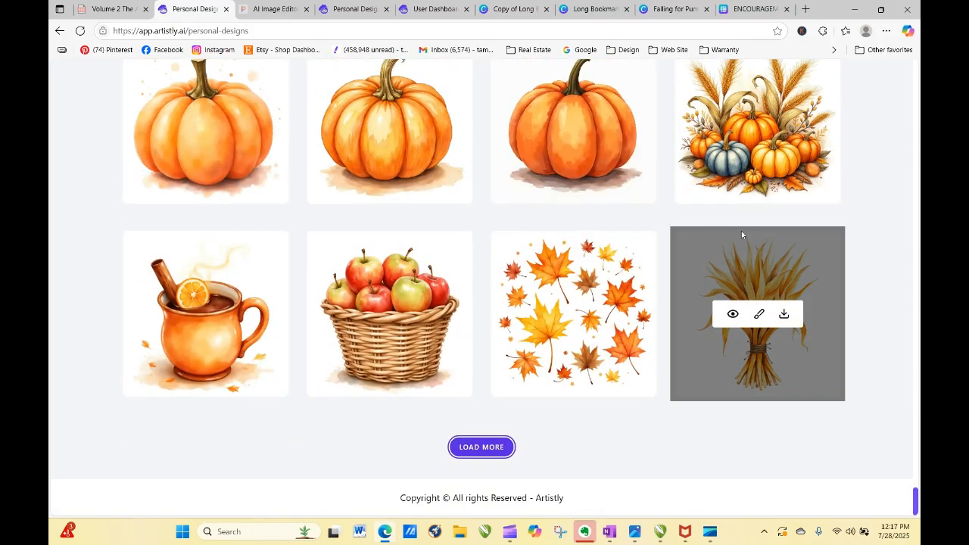
pyautogui.click(496, 448)
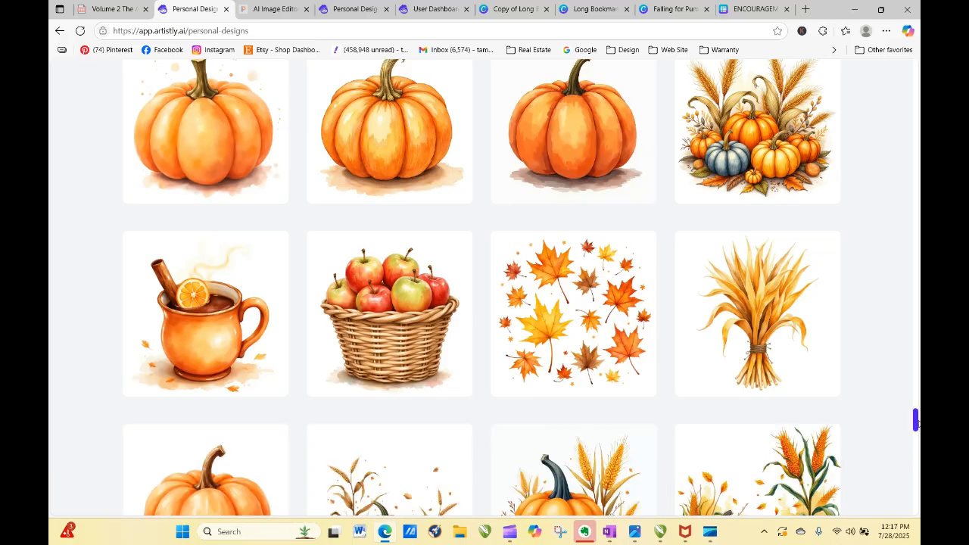
pyautogui.moveTo(917, 421); pyautogui.dragTo(919, 461)
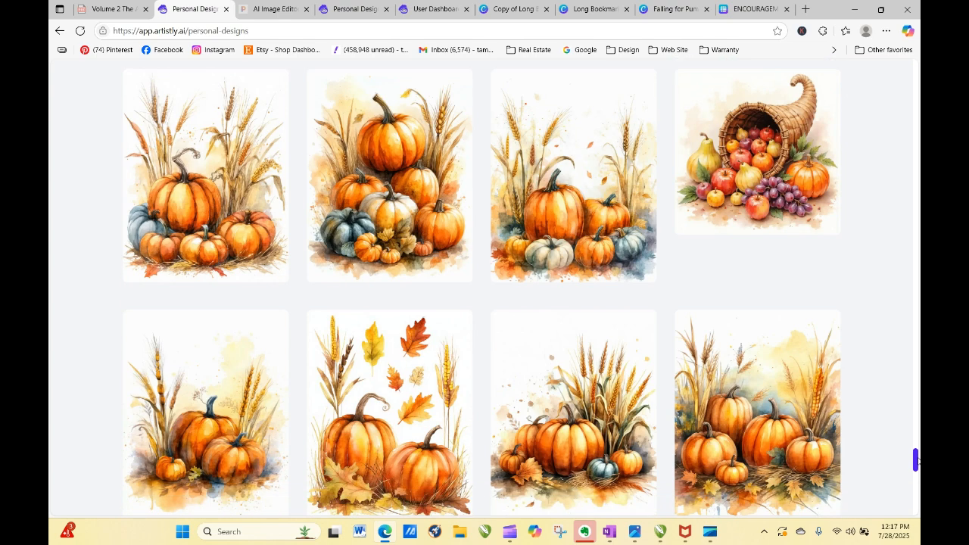
# Re-generate the older 3:4 piled pumpkins design, keeping its aspect ratio and setting the quantity to 4
pyautogui.moveTo(395, 188)
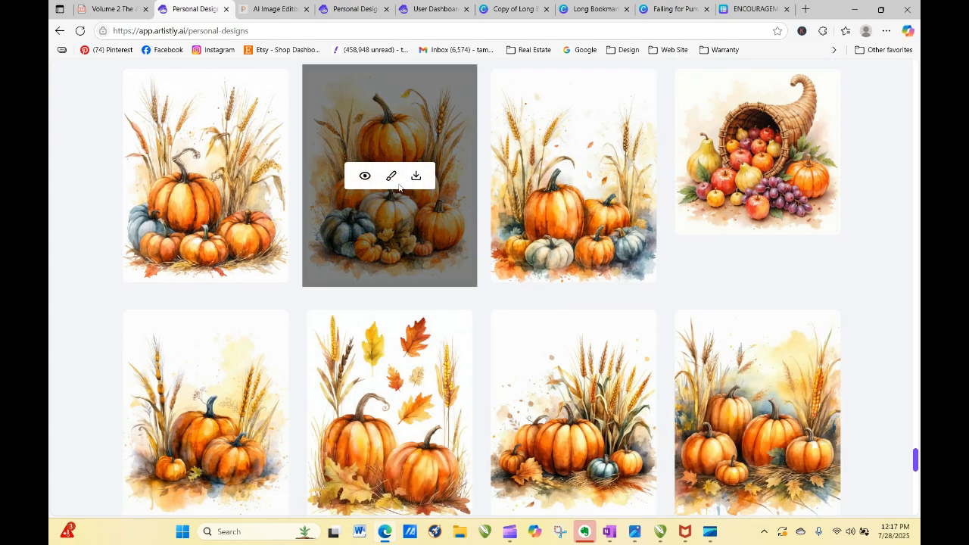
pyautogui.click(365, 178)
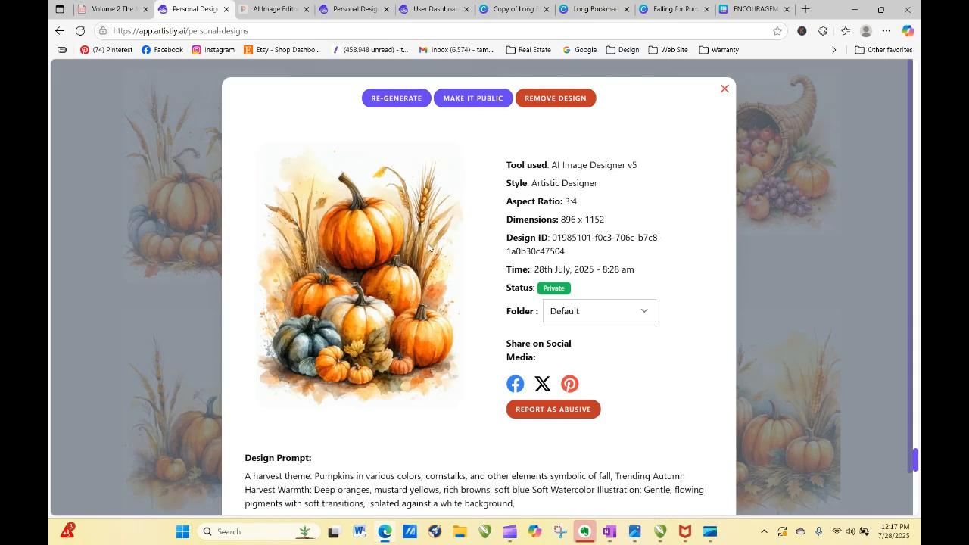
pyautogui.click(404, 102)
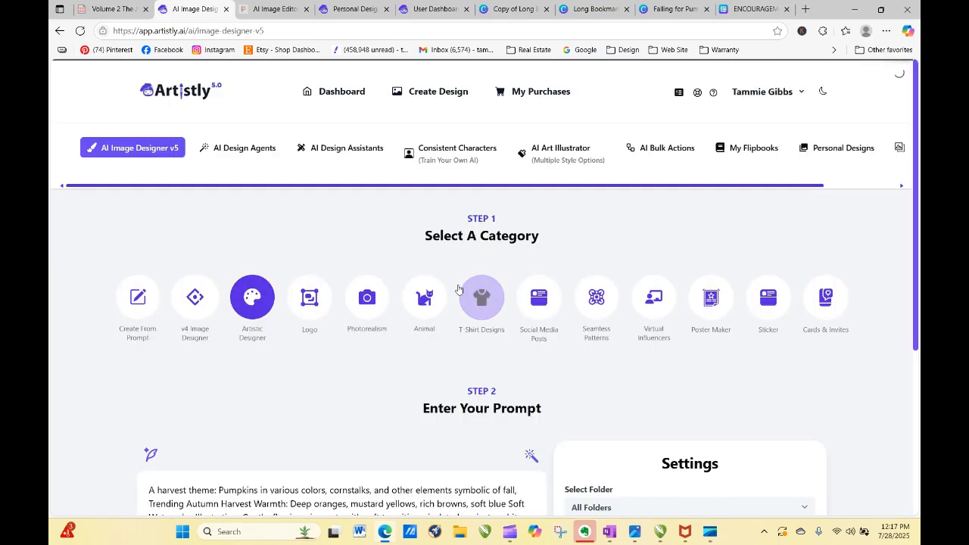
pyautogui.scroll(-5, 454, 287)
pyautogui.click(630, 342)
pyautogui.click(613, 413)
pyautogui.click(335, 426)
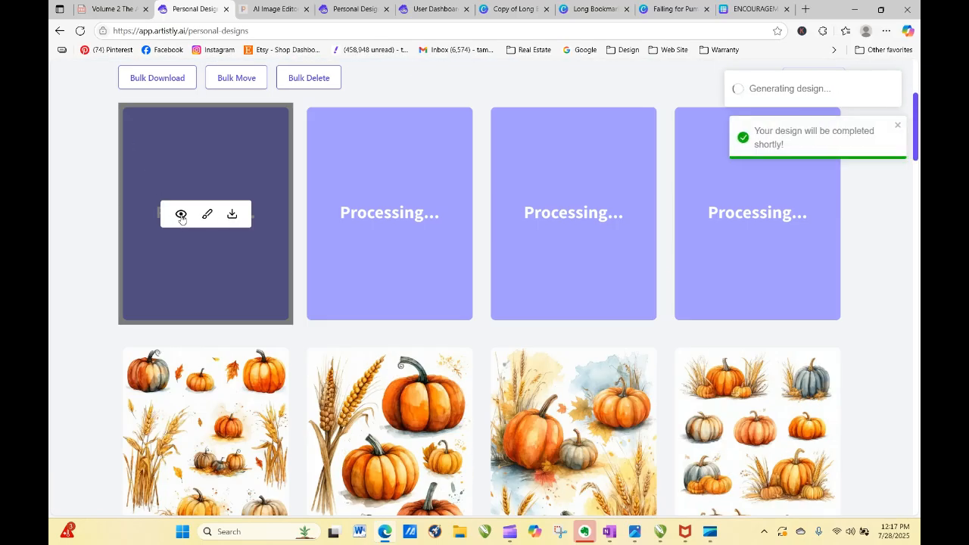
# Re-generate the processing harvest pumpkins design at the 9:21 (640 X 1536) px aspect ratio with the quantity set to 4
pyautogui.click(182, 216)
pyautogui.click(395, 98)
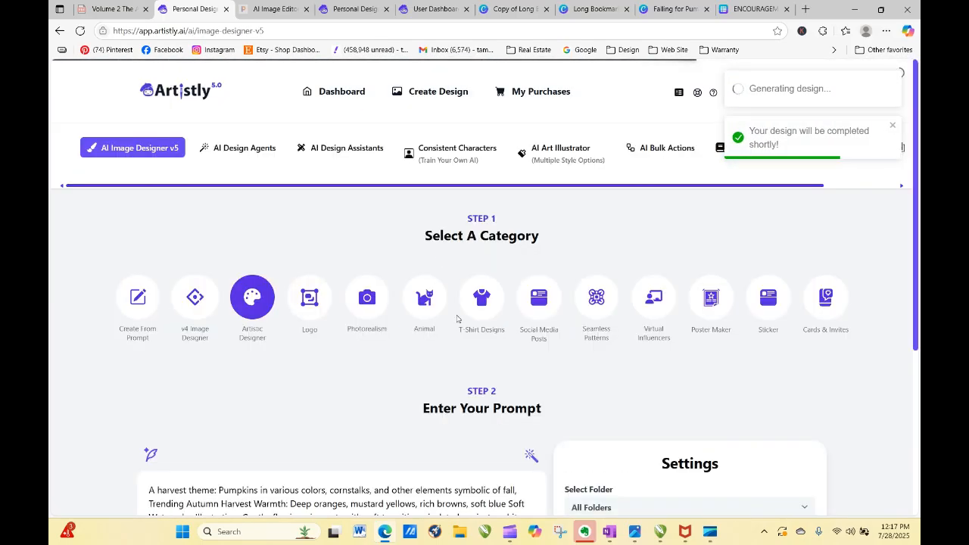
pyautogui.click(387, 382)
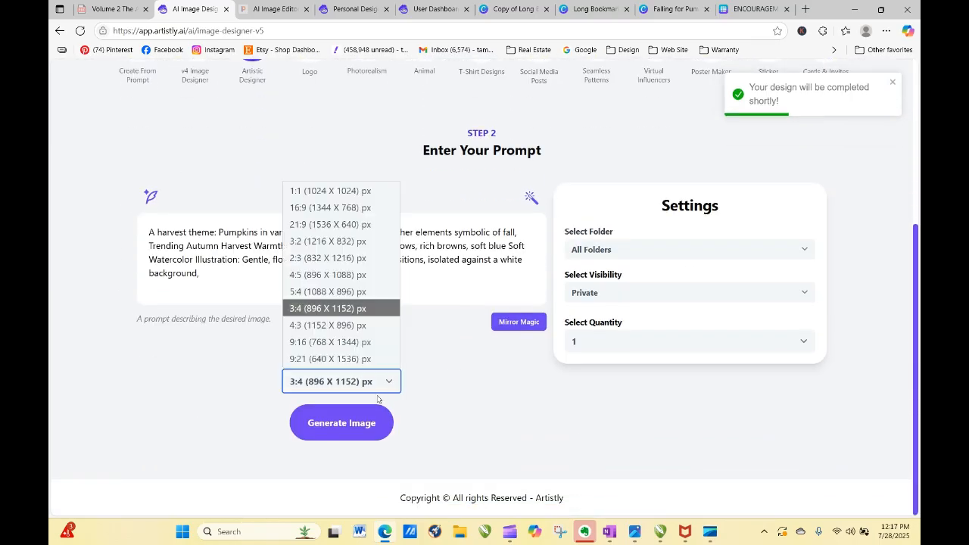
pyautogui.click(360, 359)
pyautogui.click(617, 344)
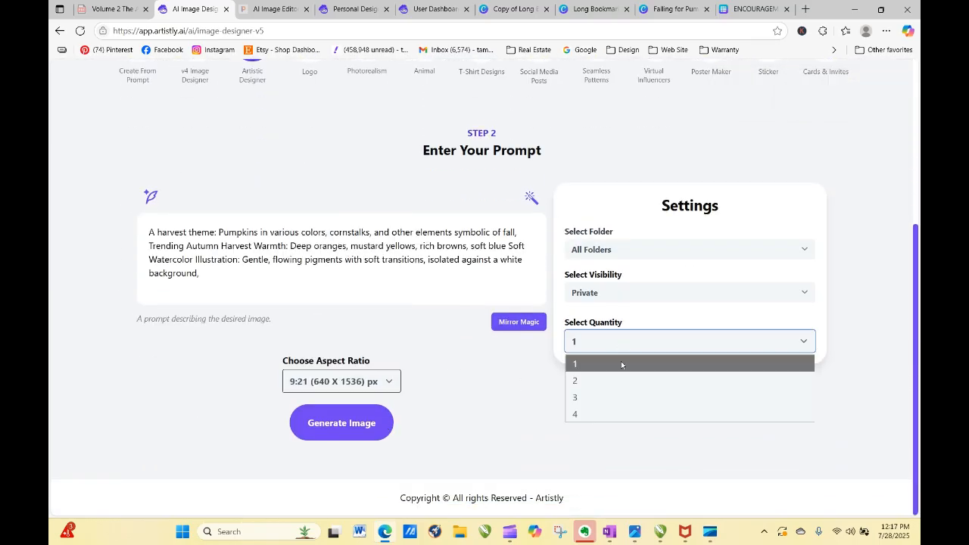
pyautogui.click(623, 411)
pyautogui.click(301, 415)
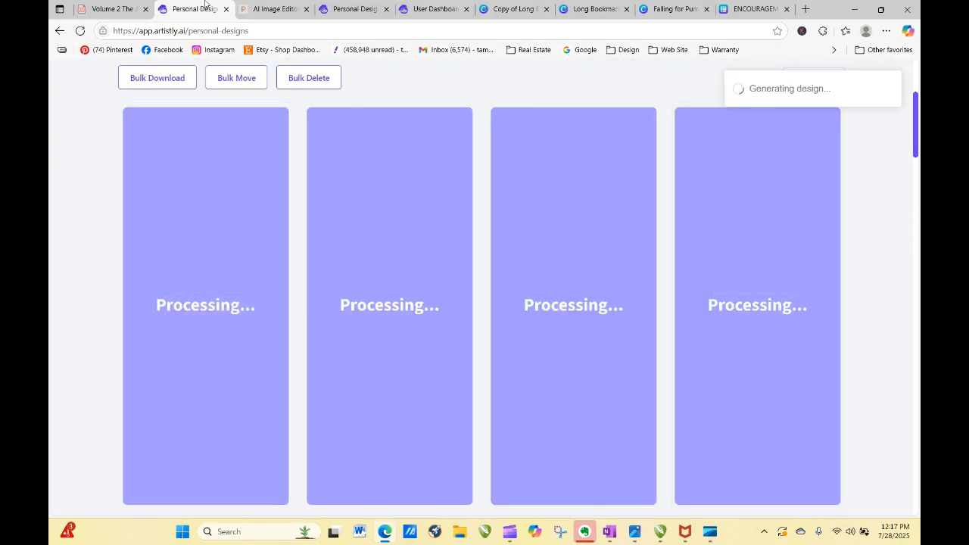
# Reload the personal designs page and look over the four new tall pumpkin images
pyautogui.click(80, 30)
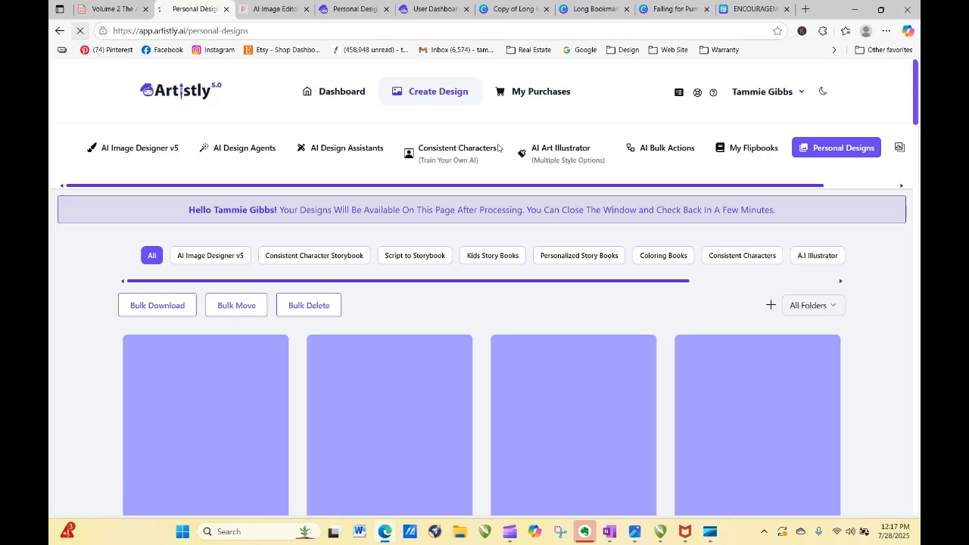
pyautogui.moveTo(916, 93)
pyautogui.mouseDown()
pyautogui.moveTo(919, 161)
pyautogui.moveTo(917, 95)
pyautogui.mouseUp()
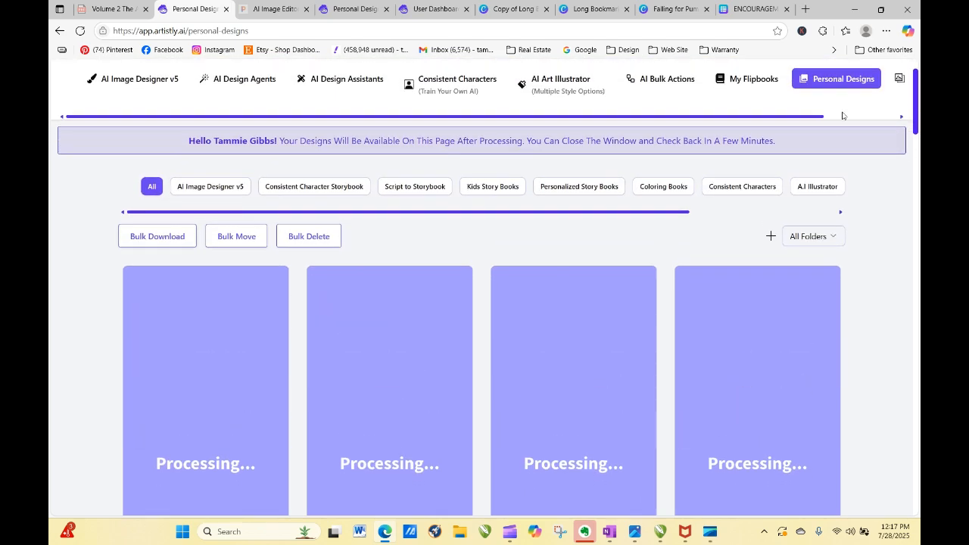
pyautogui.click(79, 34)
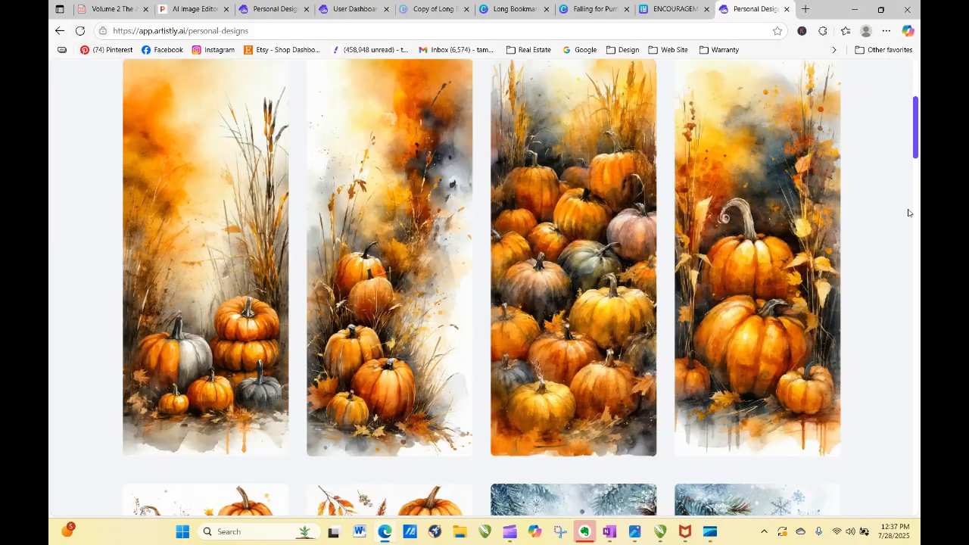
pyautogui.moveTo(919, 136)
pyautogui.mouseDown()
pyautogui.moveTo(919, 115)
pyautogui.moveTo(918, 137)
pyautogui.mouseUp()
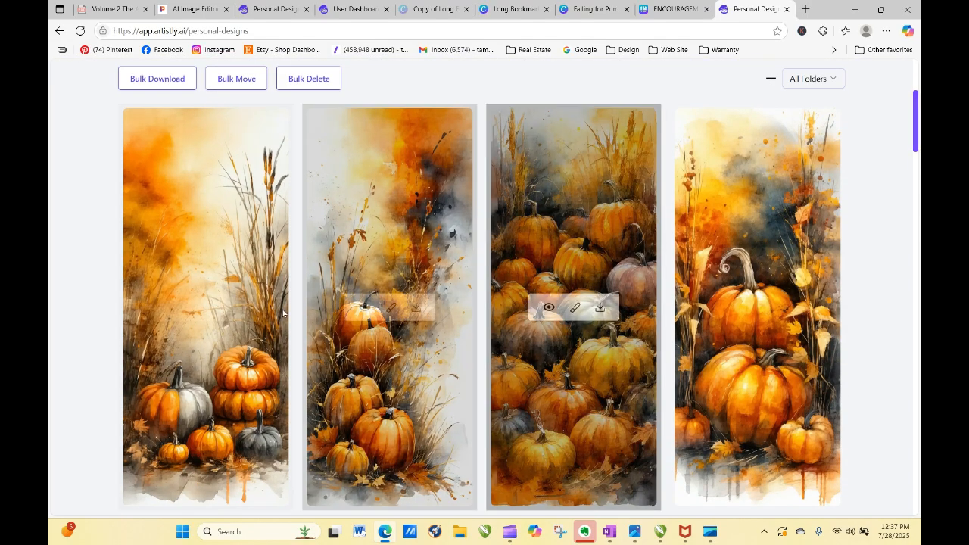
pyautogui.moveTo(188, 273)
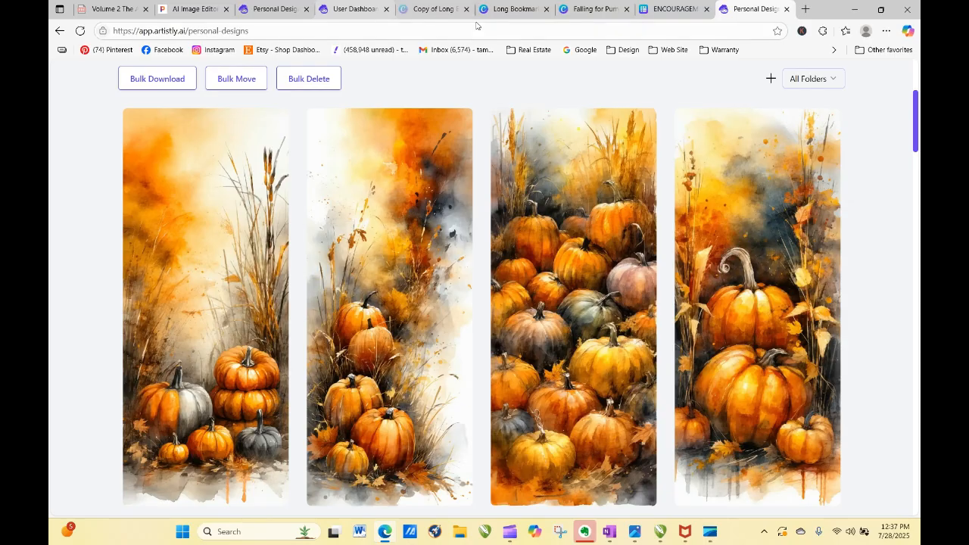
# Switch to the Falling for Pumpkins design in Canva and upload the five newest Artistly pumpkin images to the Artistic Church Bookplates folder
pyautogui.click(530, 9)
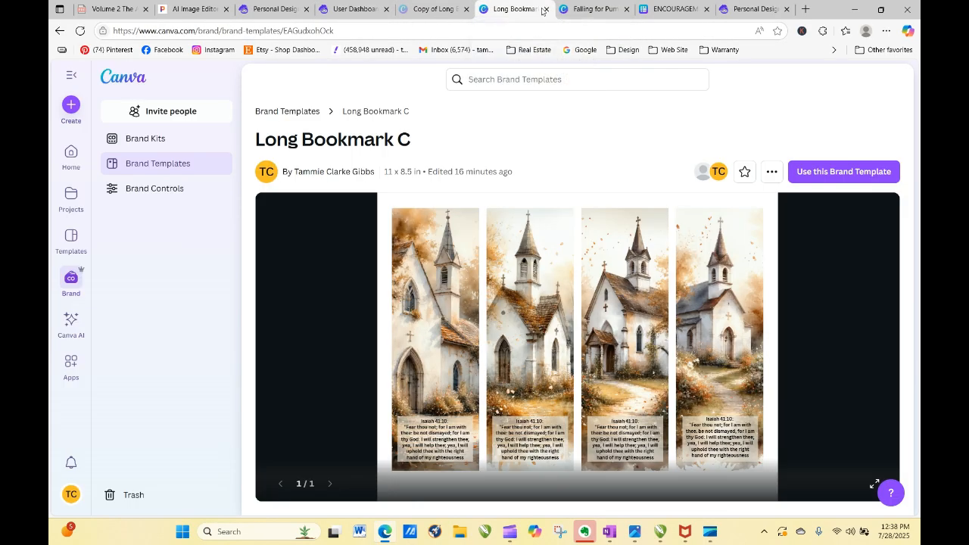
pyautogui.click(594, 9)
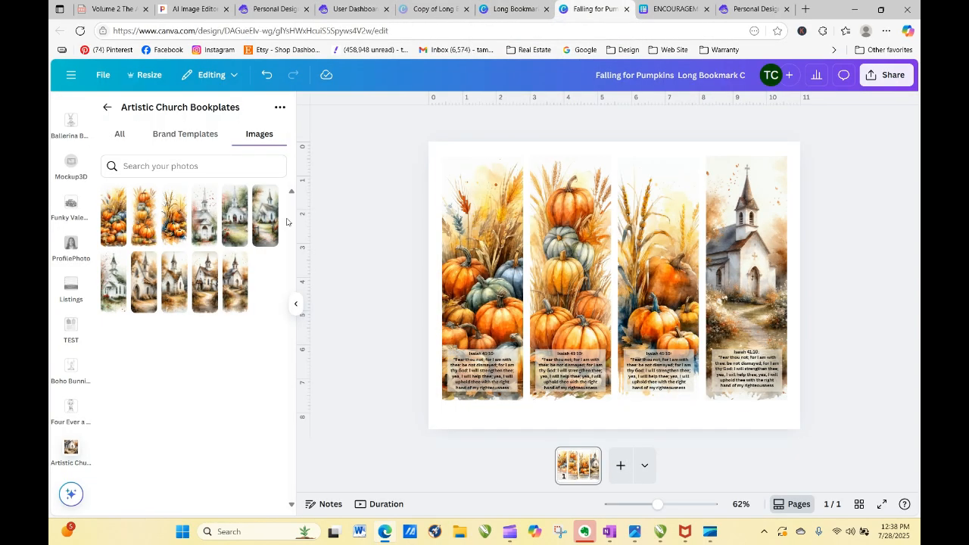
pyautogui.click(279, 108)
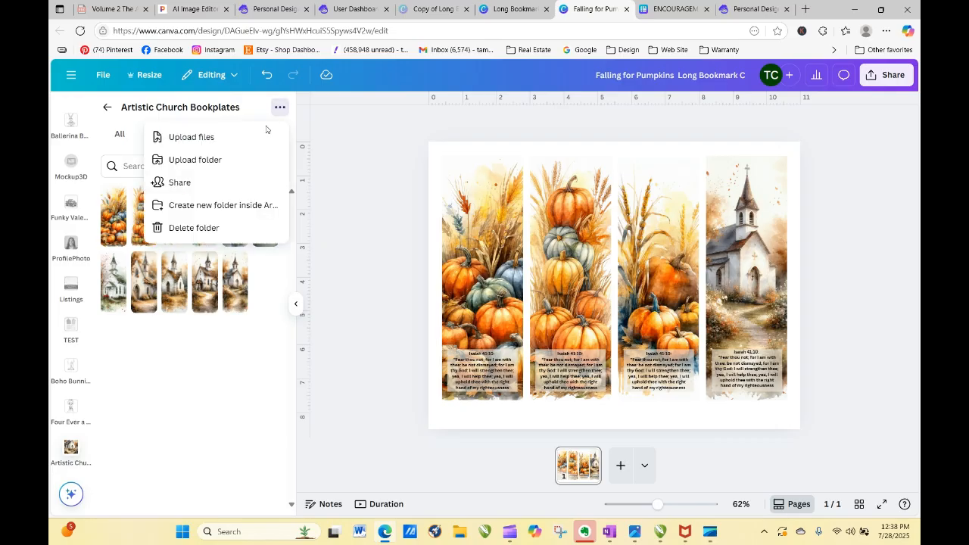
pyautogui.click(175, 138)
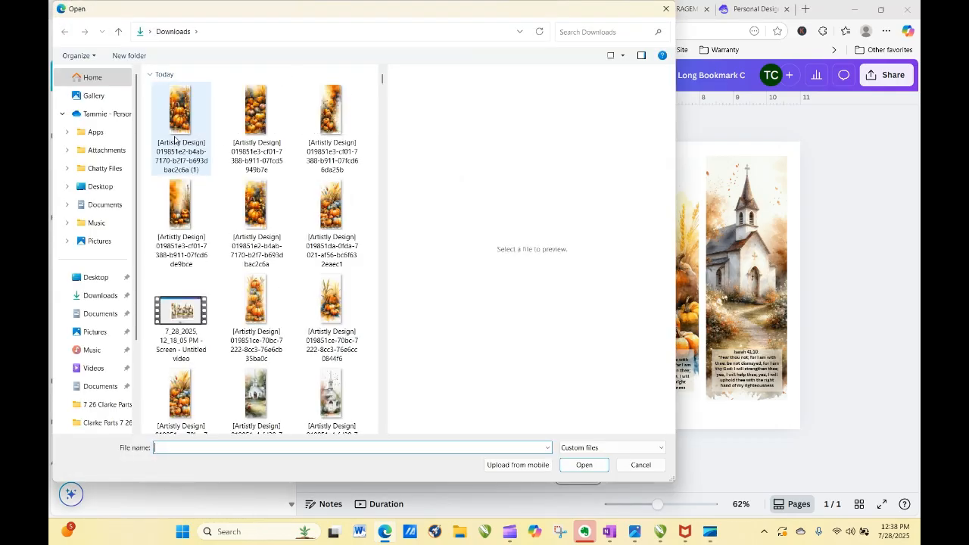
pyautogui.click(176, 130)
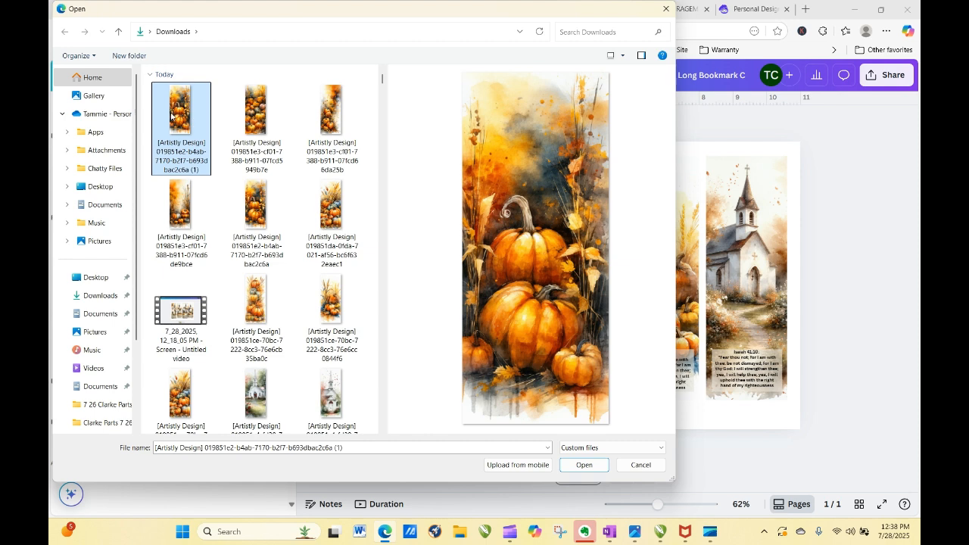
pyautogui.keyDown('ctrl'); pyautogui.click(249, 124); pyautogui.keyUp('ctrl')
pyautogui.keyDown('ctrl'); pyautogui.click(330, 113); pyautogui.keyUp('ctrl')
pyautogui.keyDown('ctrl'); pyautogui.click(175, 188); pyautogui.keyUp('ctrl')
pyautogui.keyDown('ctrl'); pyautogui.click(256, 203); pyautogui.keyUp('ctrl')
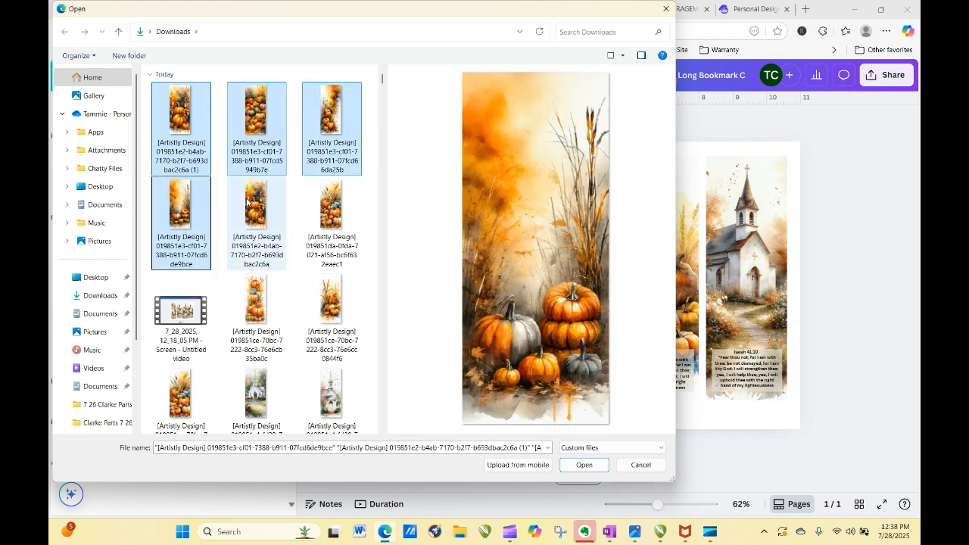
pyautogui.moveTo(256, 203); pyautogui.dragTo(242, 240)
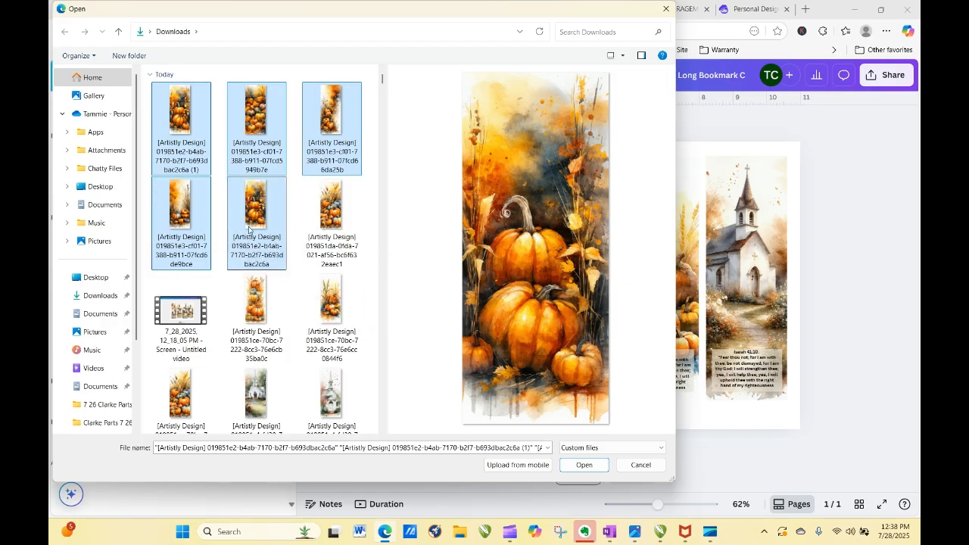
pyautogui.click(583, 465)
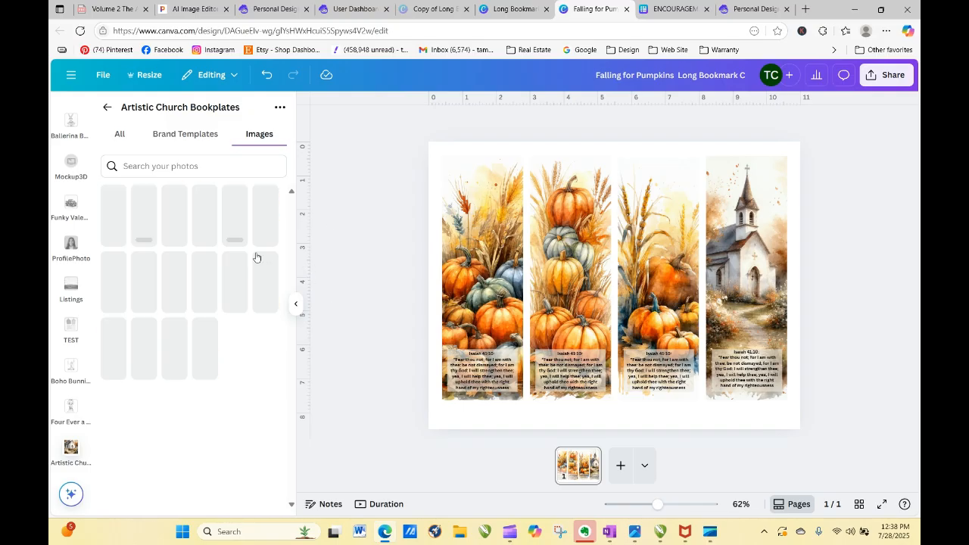
# Replace the first bookmark's picture with the curled-stem pumpkins image and shift it right within its crop to centre the pumpkins
pyautogui.moveTo(234, 224); pyautogui.dragTo(444, 243)
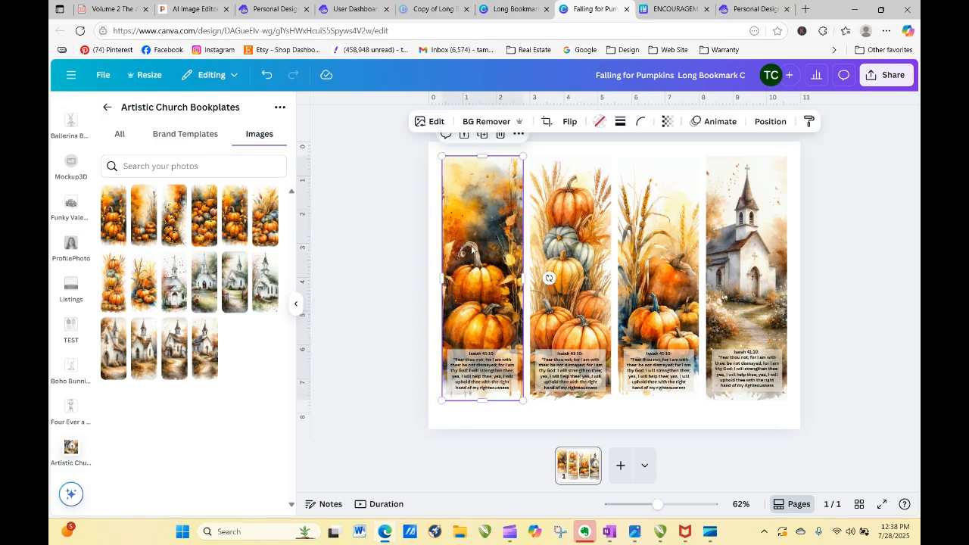
pyautogui.doubleClick(472, 250)
pyautogui.moveTo(470, 250); pyautogui.dragTo(488, 250)
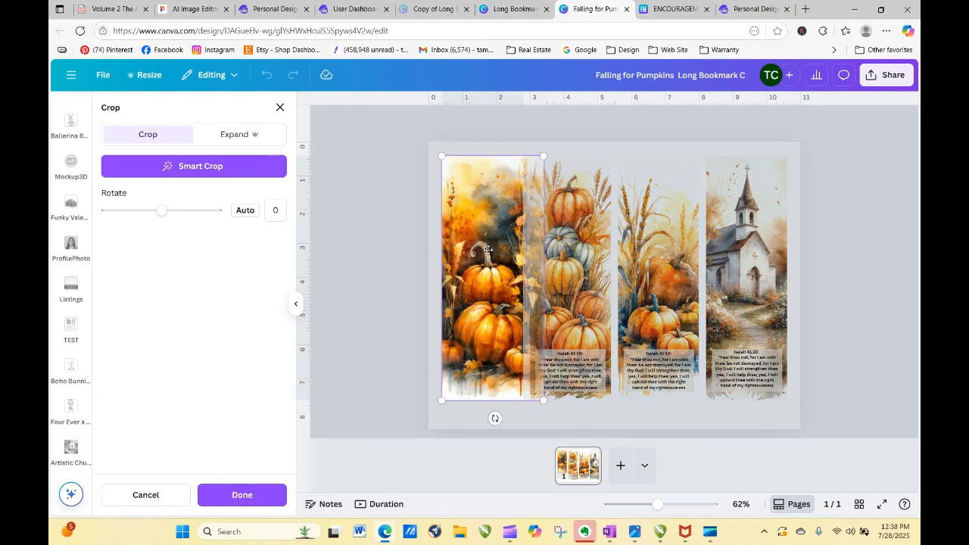
pyautogui.click(426, 247)
# Replace the second, third and fourth bookmarks' pictures with the tall grass pumpkins, cascading pumpkins and heaped dark pumpkins images
pyautogui.moveTo(148, 230); pyautogui.dragTo(553, 241)
pyautogui.doubleClick(572, 238)
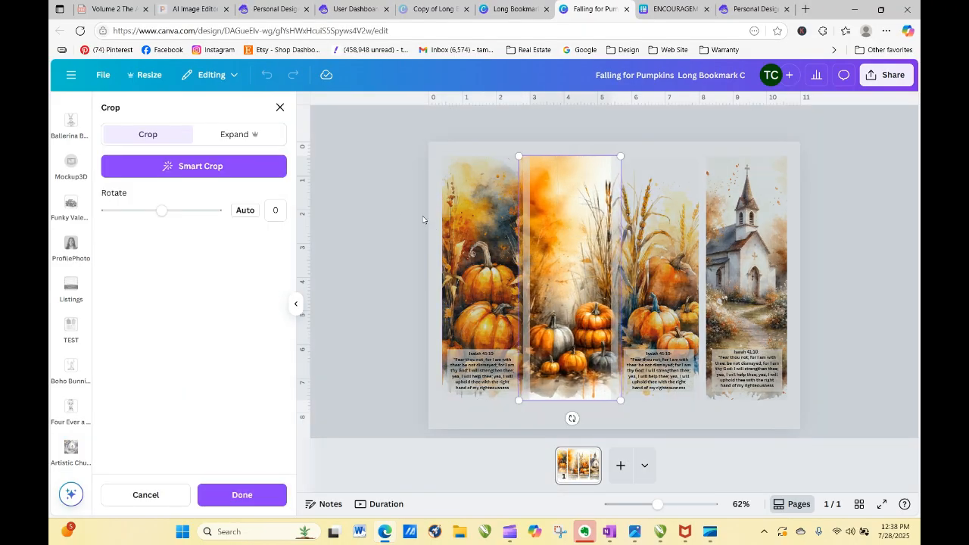
pyautogui.click(423, 216)
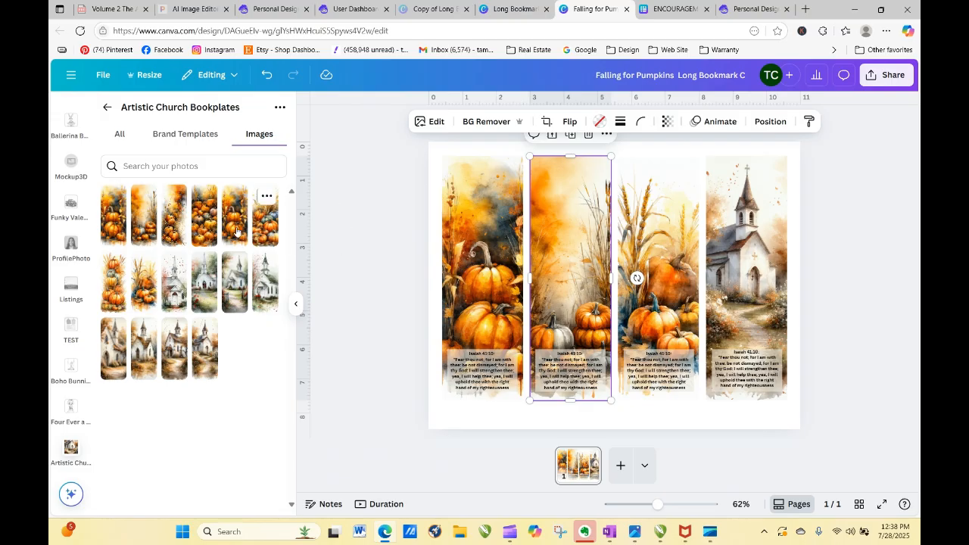
pyautogui.moveTo(175, 221); pyautogui.dragTo(637, 220)
pyautogui.moveTo(208, 231); pyautogui.dragTo(757, 268)
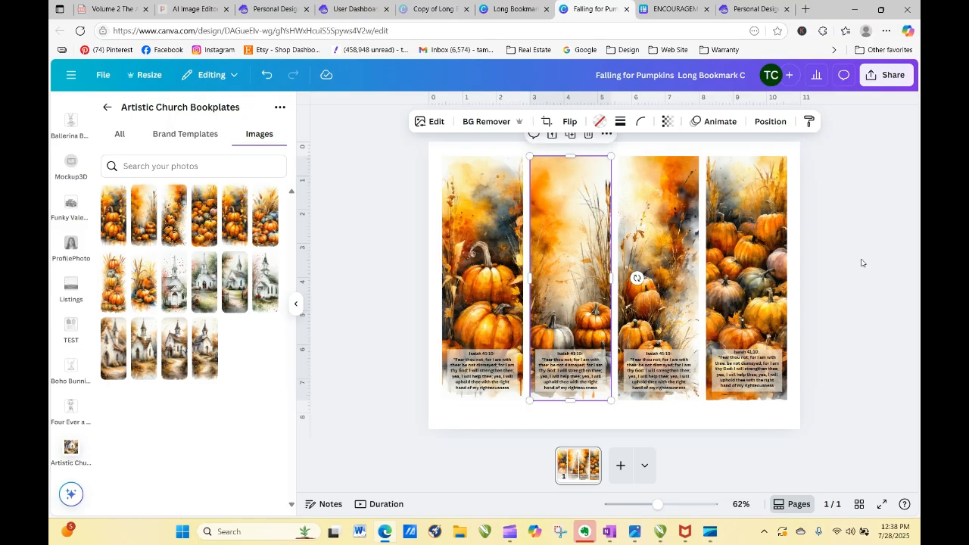
pyautogui.click(861, 263)
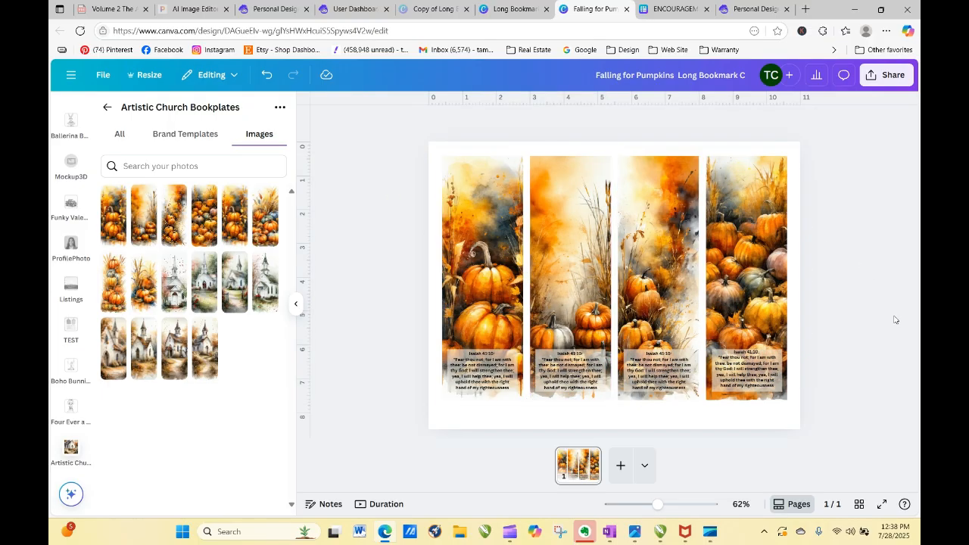